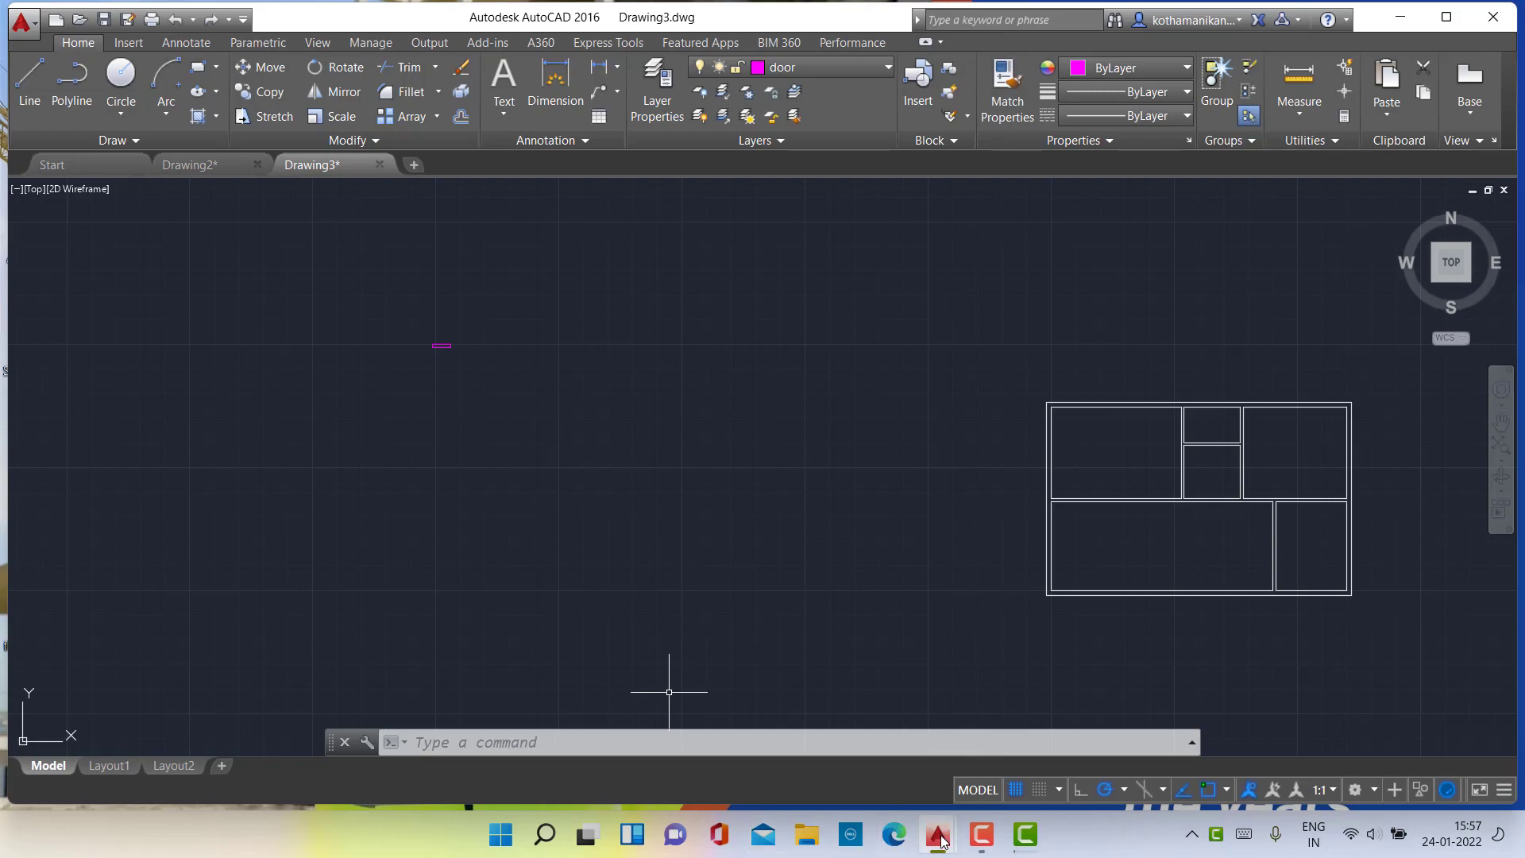
Switch to the Drawing2 drawing containing the door and window symbols.
{"action": "mouse_move", "coordinate": [940, 840]}
{"action": "left_click", "coordinate": [825, 757]}
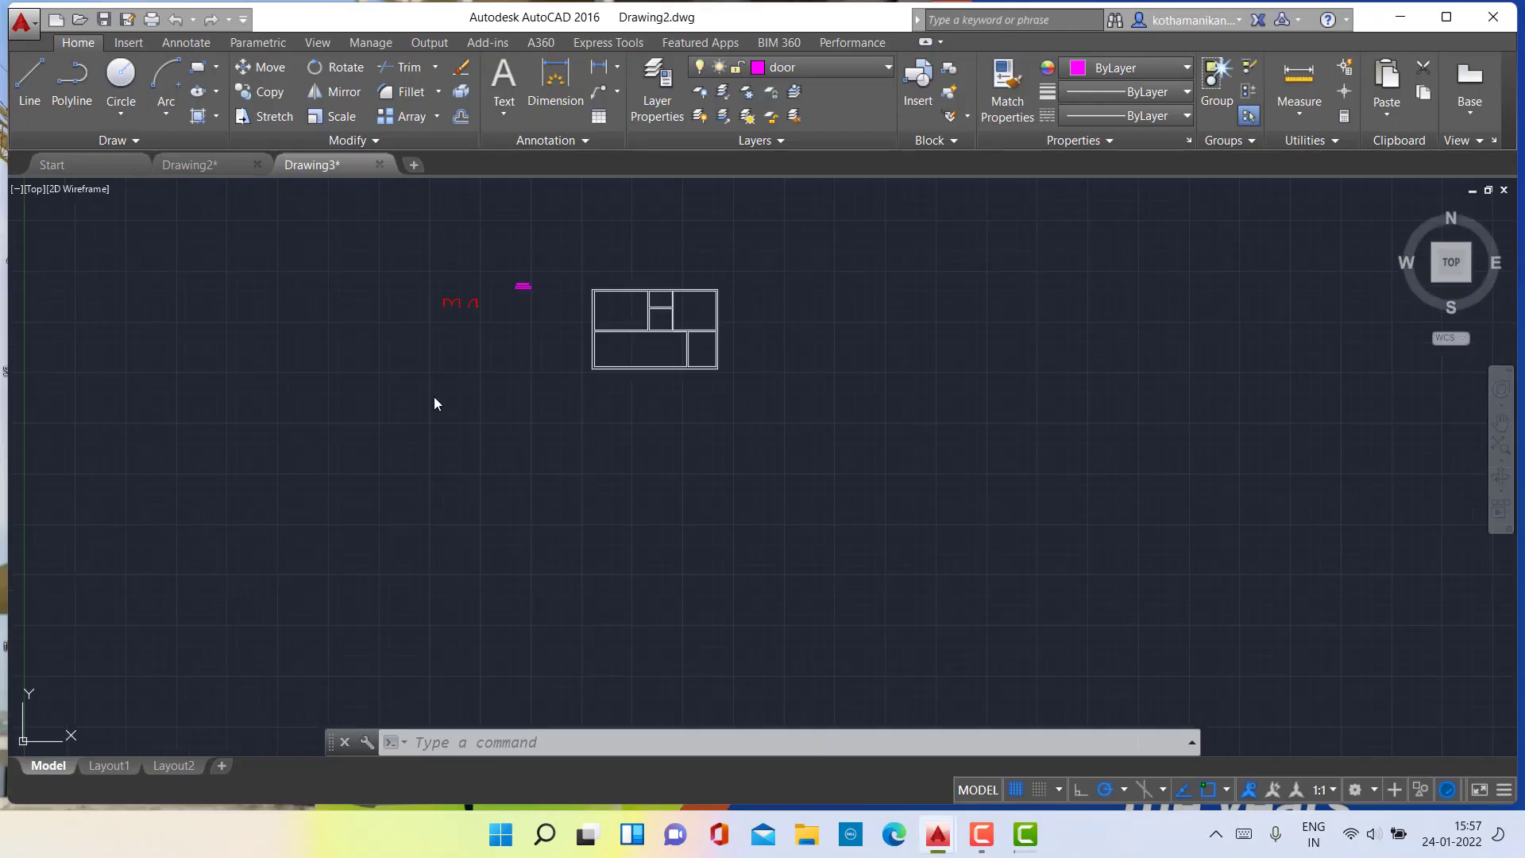
{"action": "middle_click_drag", "start_coordinate": [477, 422], "coordinate": [515, 665]}
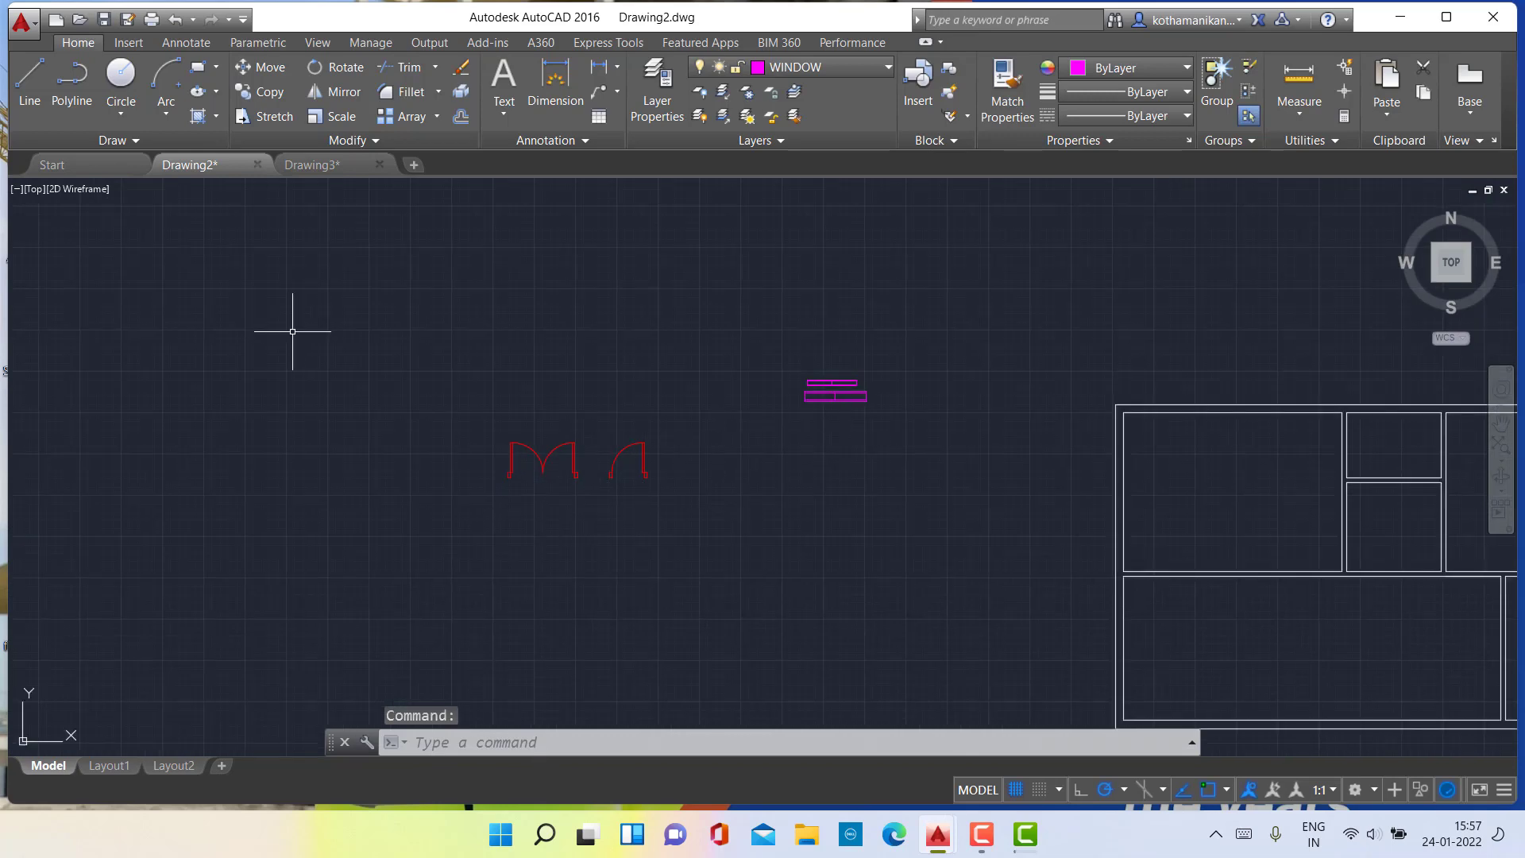
{"action": "scroll", "coordinate": [321, 408], "scroll_direction": "down", "scroll_amount": 2}
{"action": "mouse_move", "coordinate": [322, 407]}
{"action": "middle_mouse_down"}
{"action": "mouse_move", "coordinate": [446, 467]}
{"action": "mouse_move", "coordinate": [607, 507]}
{"action": "middle_mouse_up"}
{"action": "scroll", "coordinate": [592, 504], "scroll_direction": "down", "scroll_amount": 2}
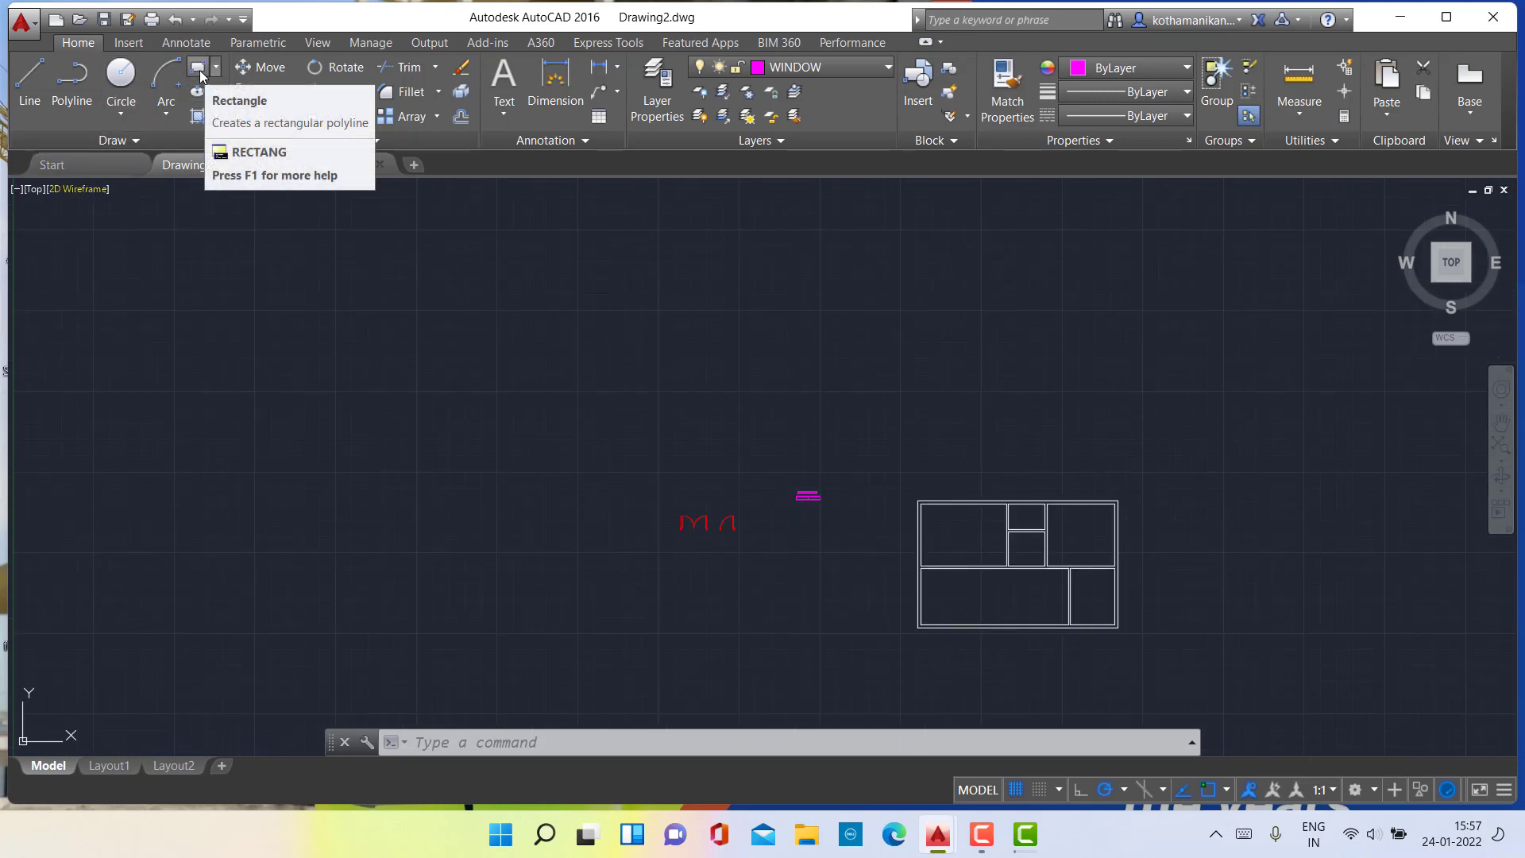
{"action": "left_click", "coordinate": [200, 74]}
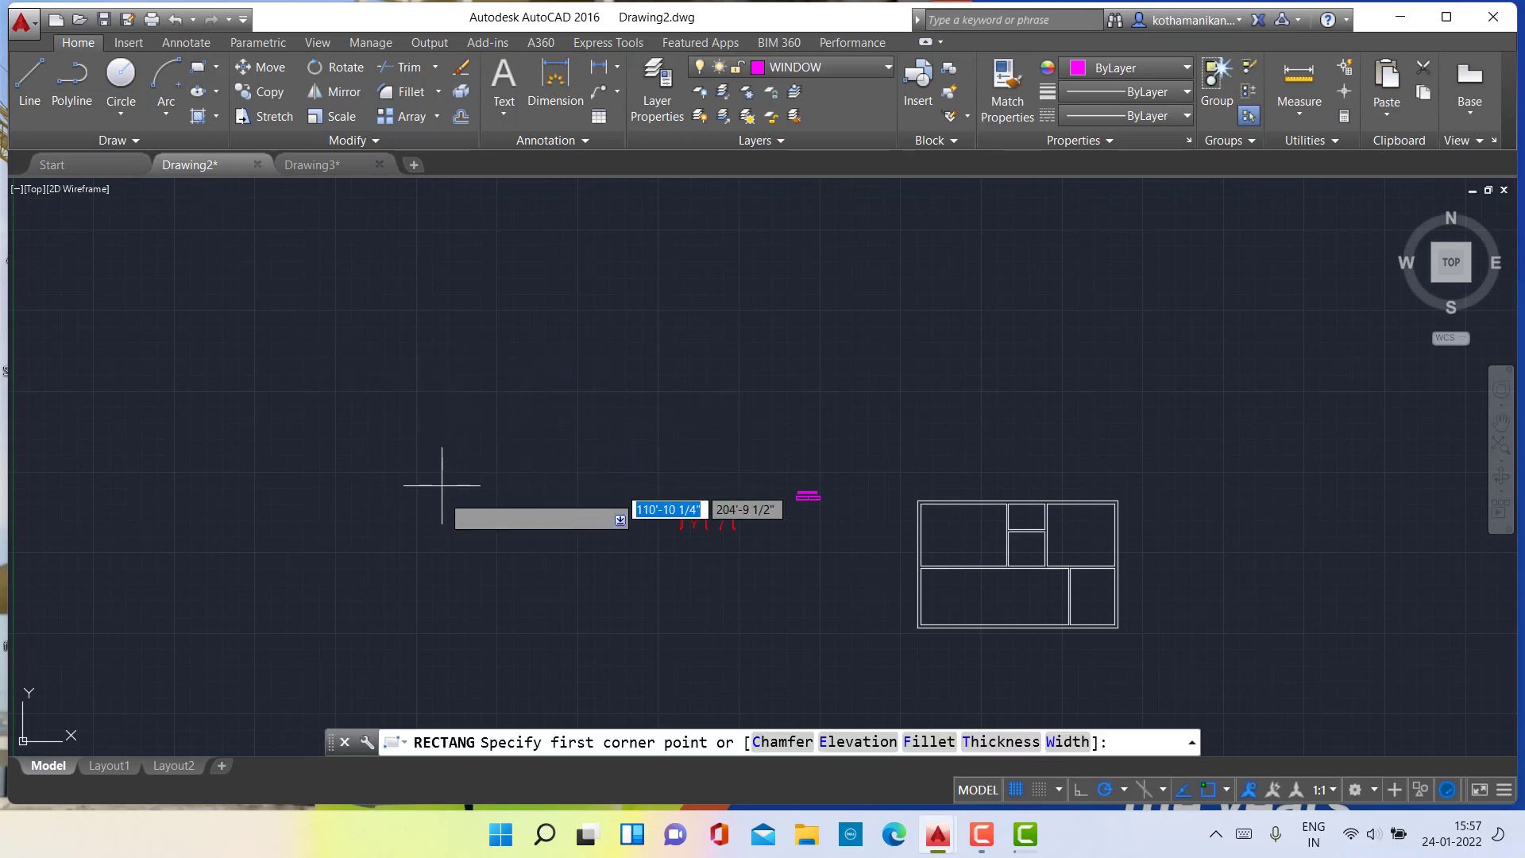
{"action": "scroll", "coordinate": [504, 514], "scroll_direction": "up", "scroll_amount": 6}
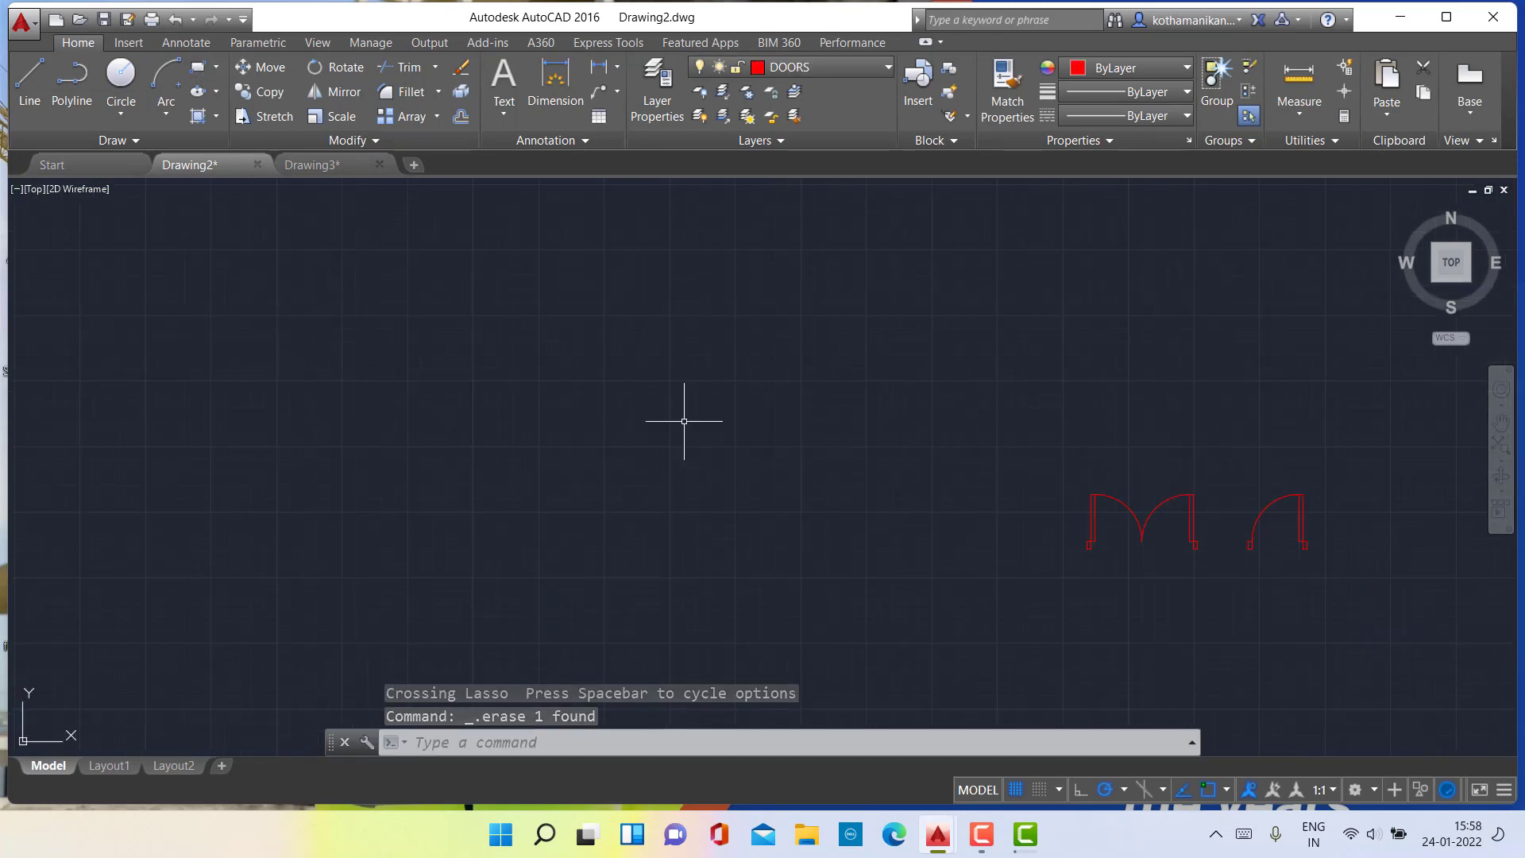
{"action": "scroll", "coordinate": [975, 454], "scroll_direction": "up", "scroll_amount": 6}
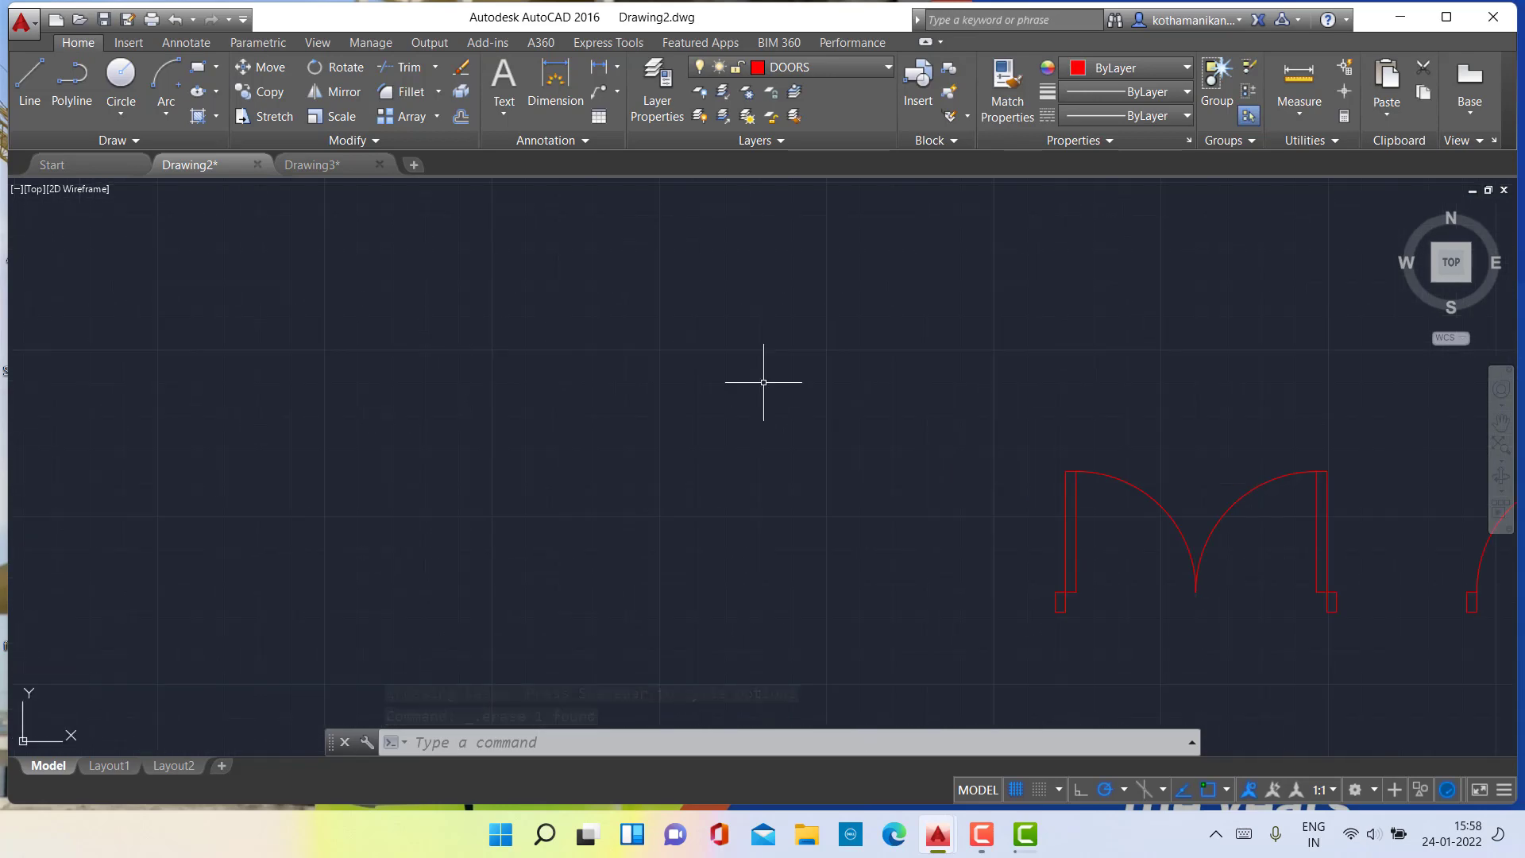
{"action": "scroll", "coordinate": [750, 371], "scroll_direction": "down", "scroll_amount": 2}
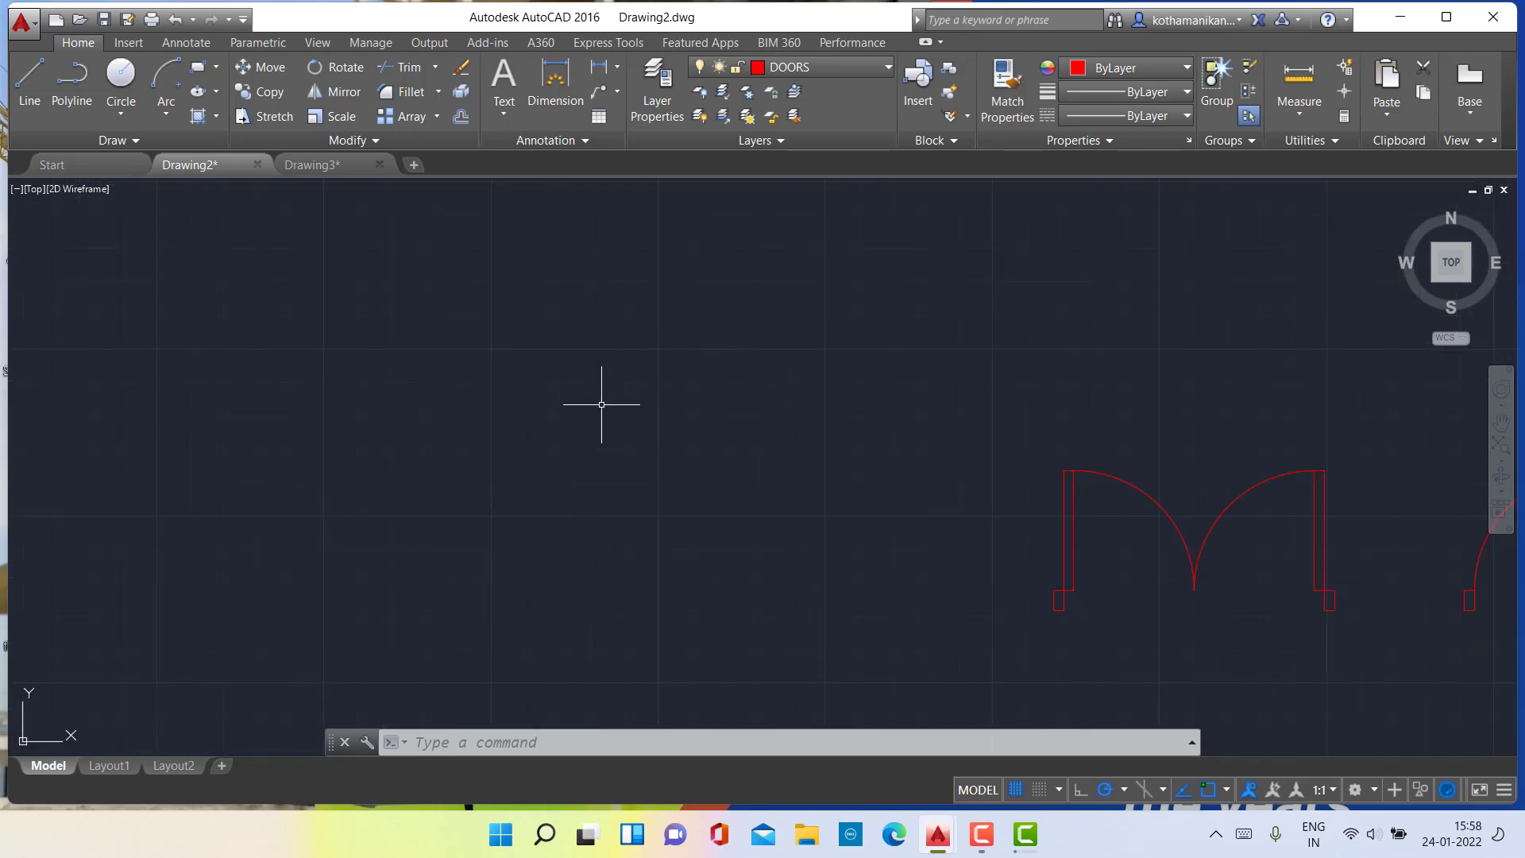
{"action": "left_click", "coordinate": [587, 461]}
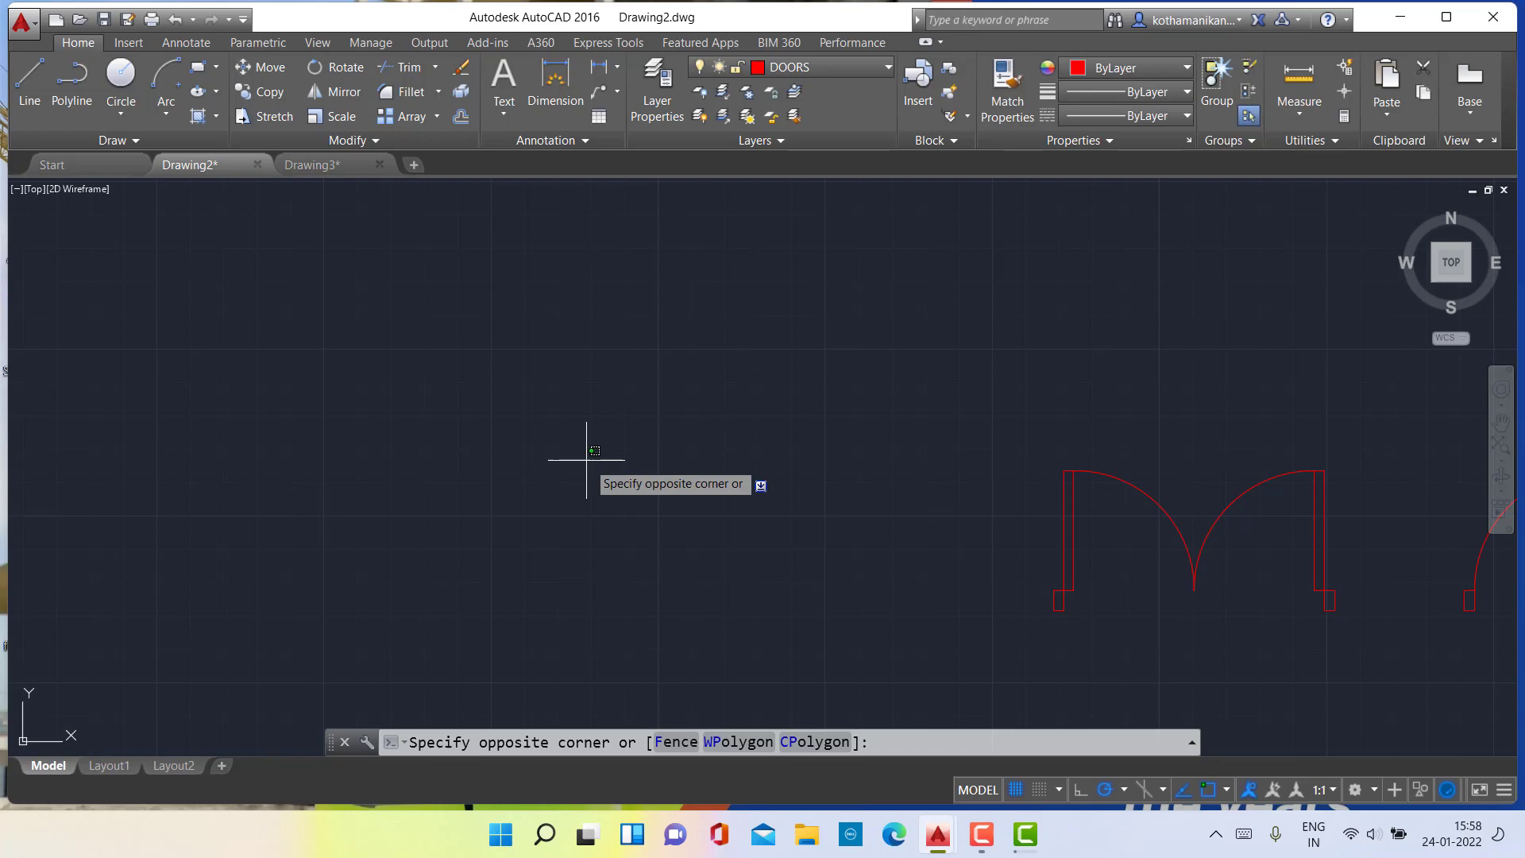
{"action": "left_click", "coordinate": [619, 489]}
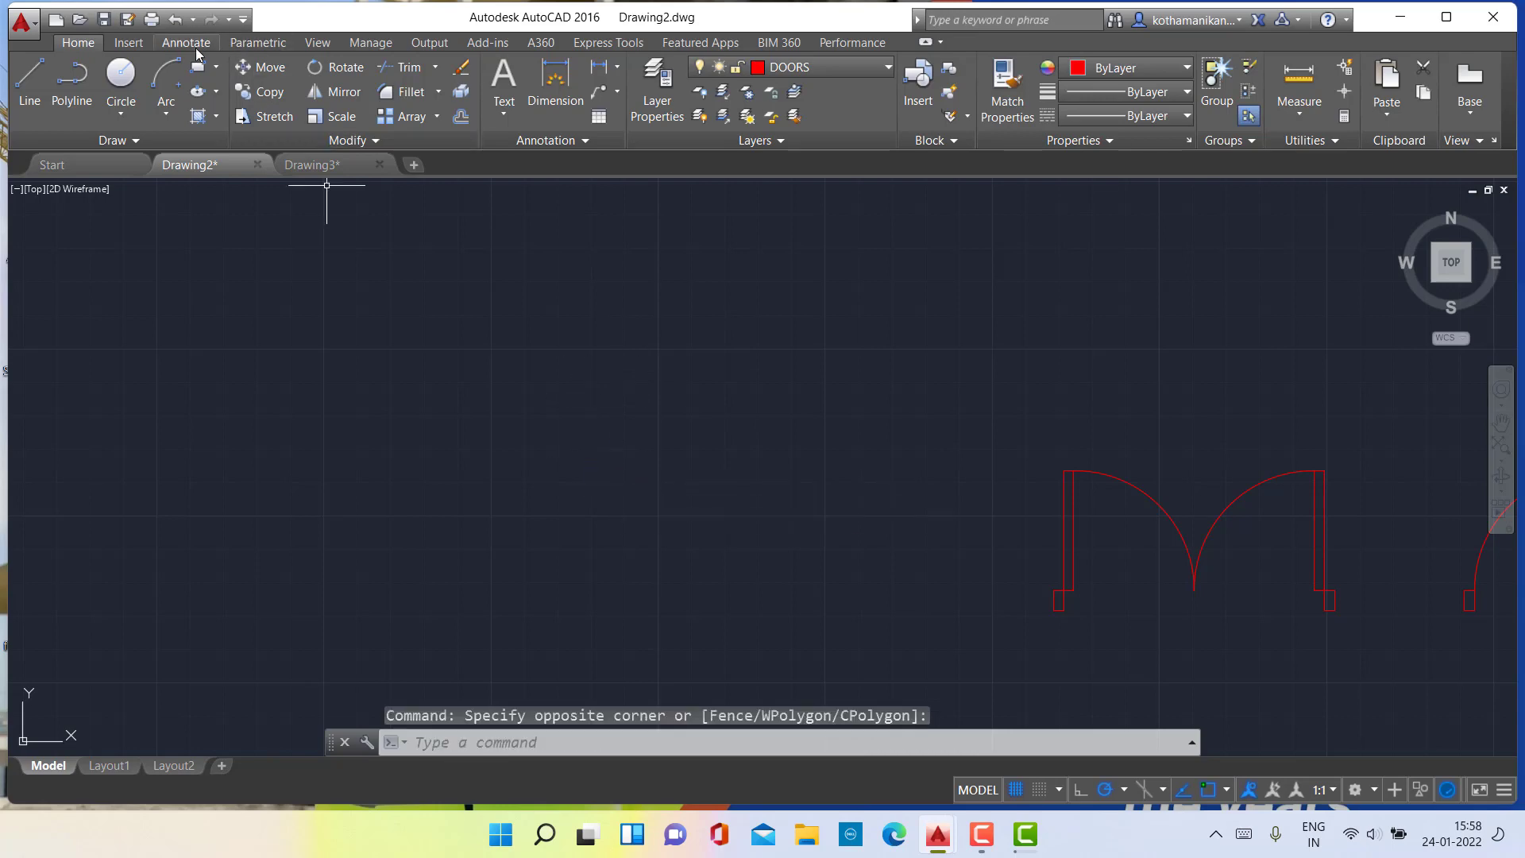
Draw a vertical rectangle 3" wide and 3' high for the door leaf in the empty area beside the existing door symbols.
{"action": "type", "text": "rec"}
{"action": "key", "text": "Return"}
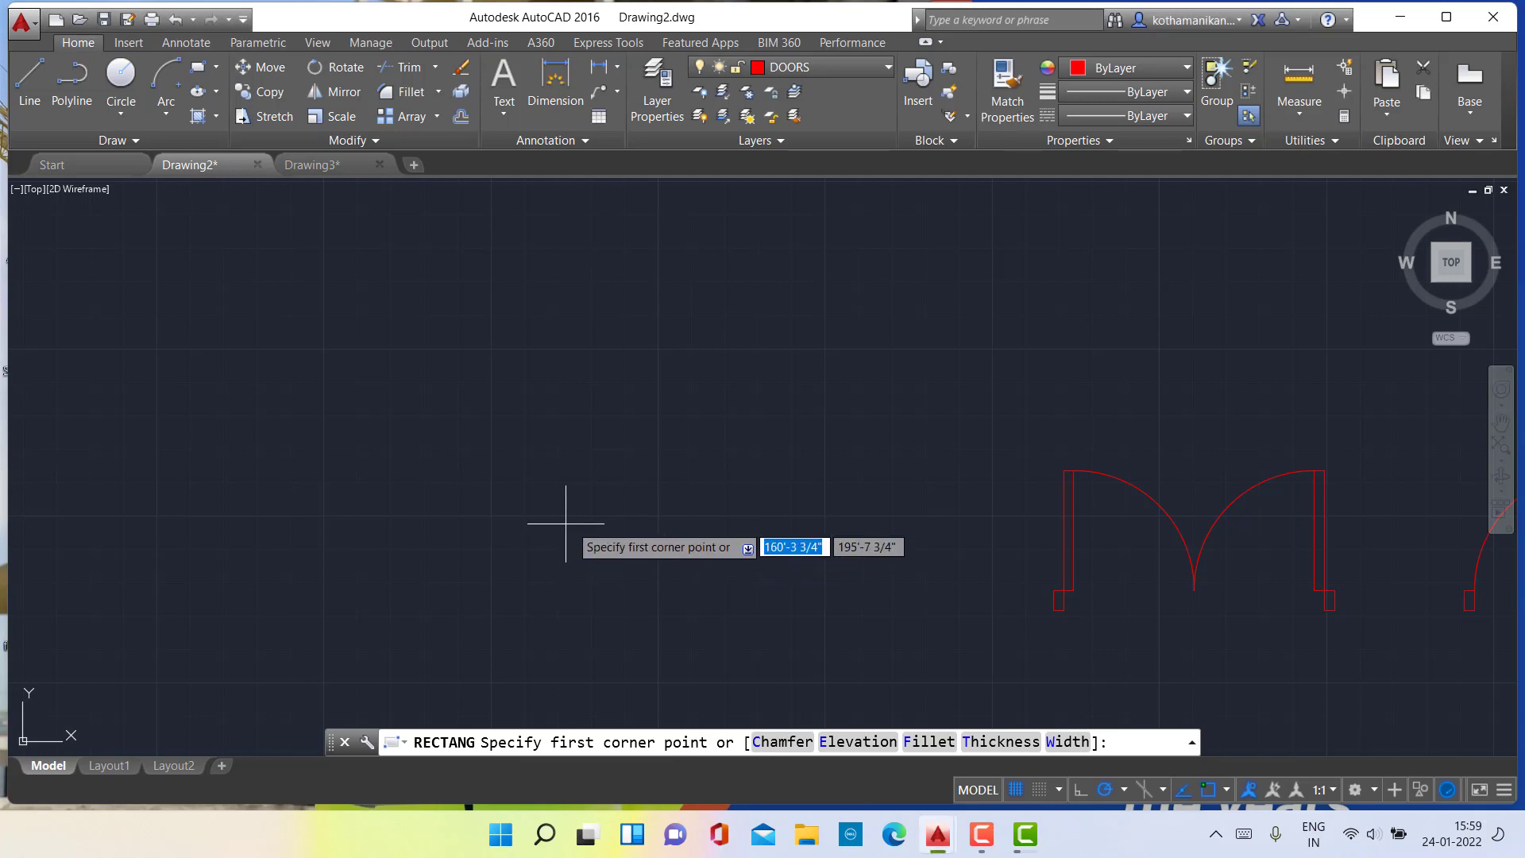
{"action": "left_click", "coordinate": [203, 77]}
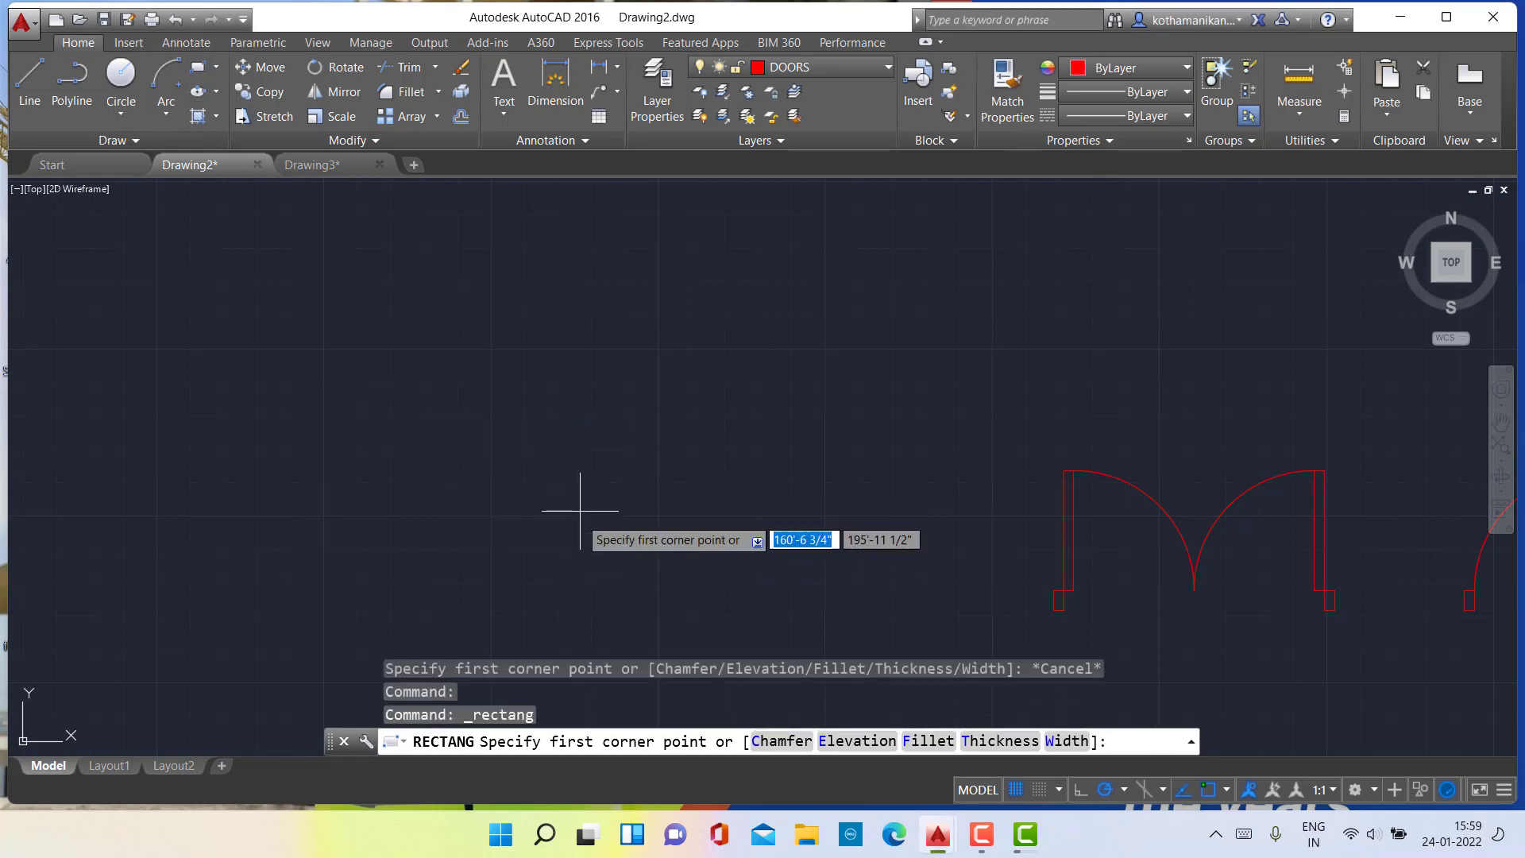
{"action": "left_click", "coordinate": [490, 354]}
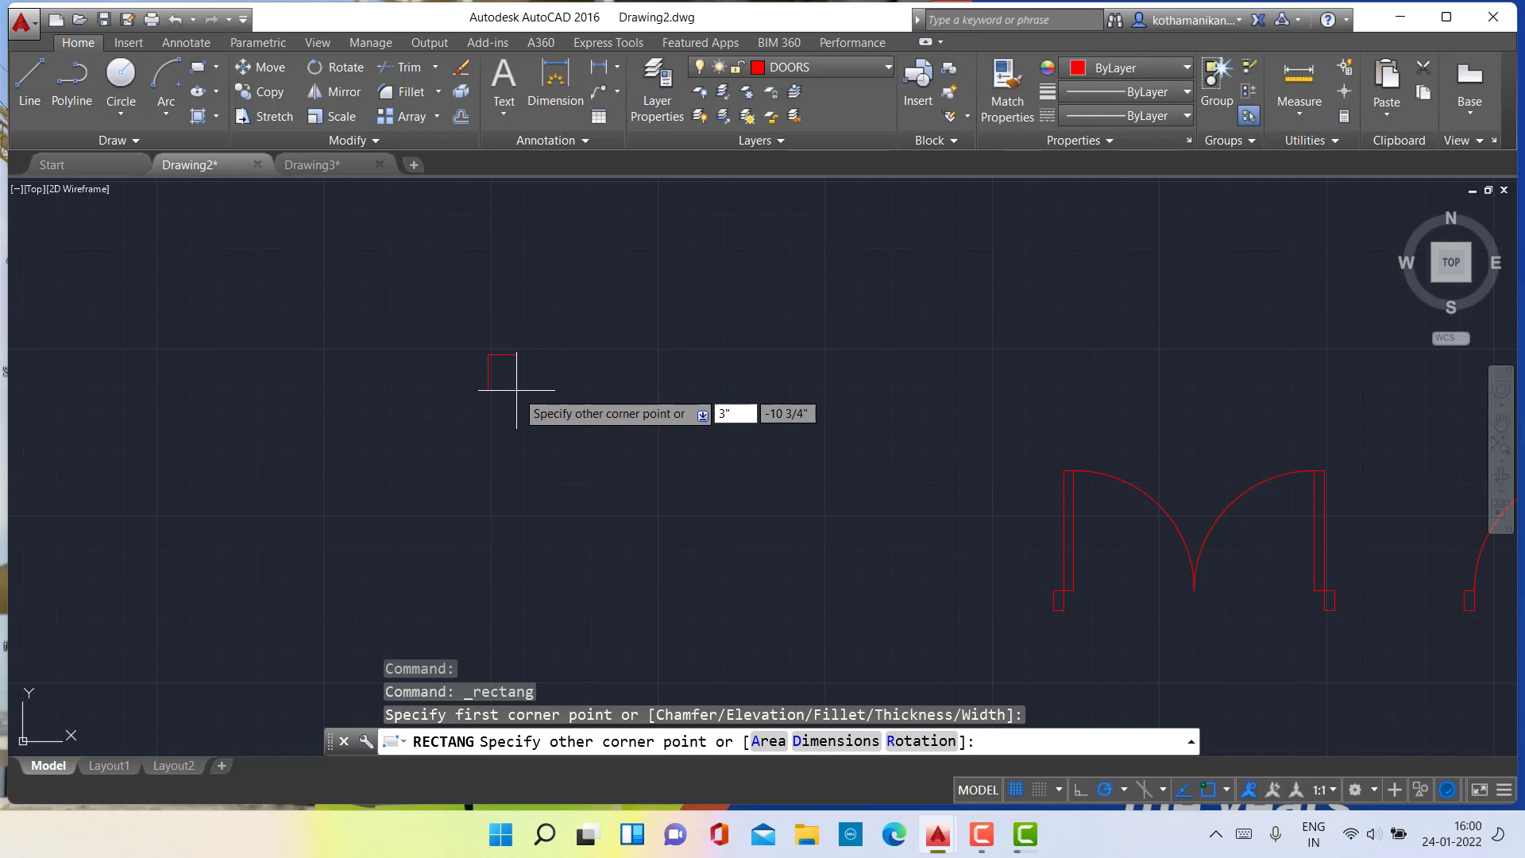
{"action": "key", "text": "Tab"}
{"action": "type", "text": "3"}
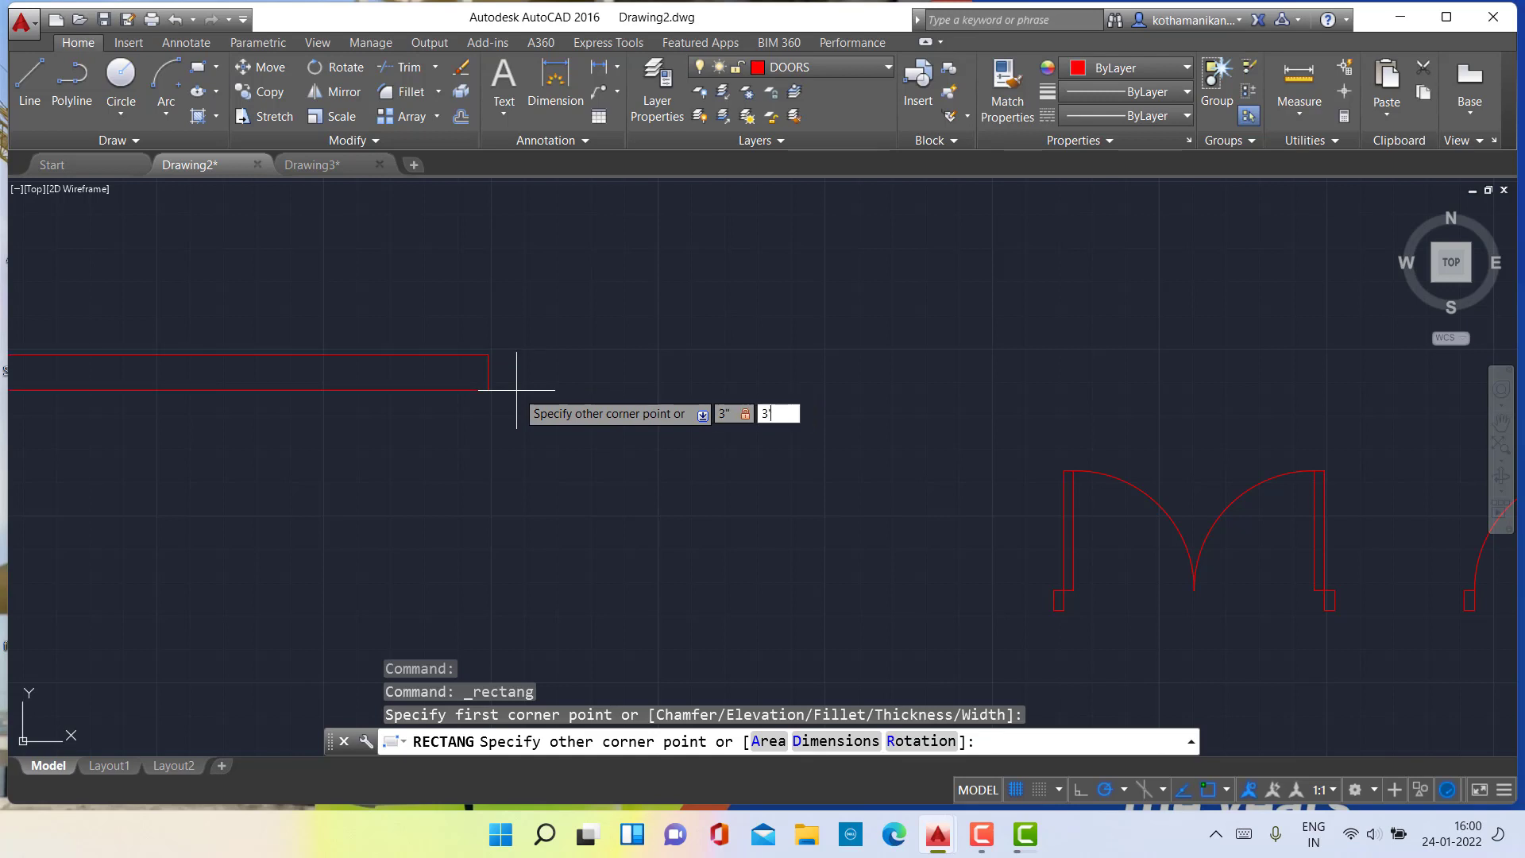
{"action": "type", "text": "'"}
{"action": "key", "text": "Return"}
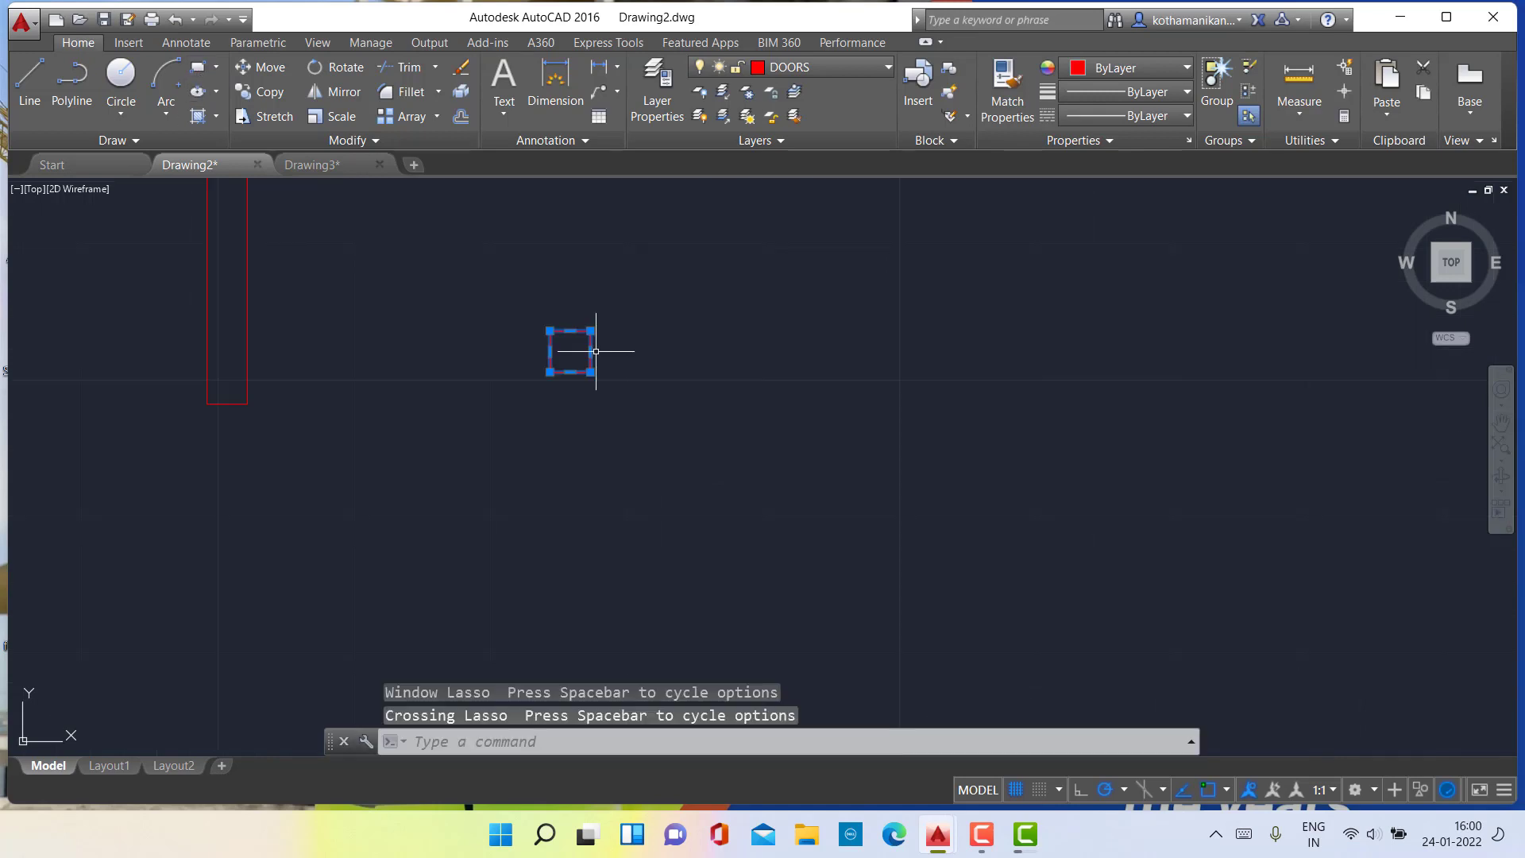
Erase the small square near the door leaf and draw a rectangle 3" wide and 6" high beside the leaf's lower end.
{"action": "key", "text": "Delete"}
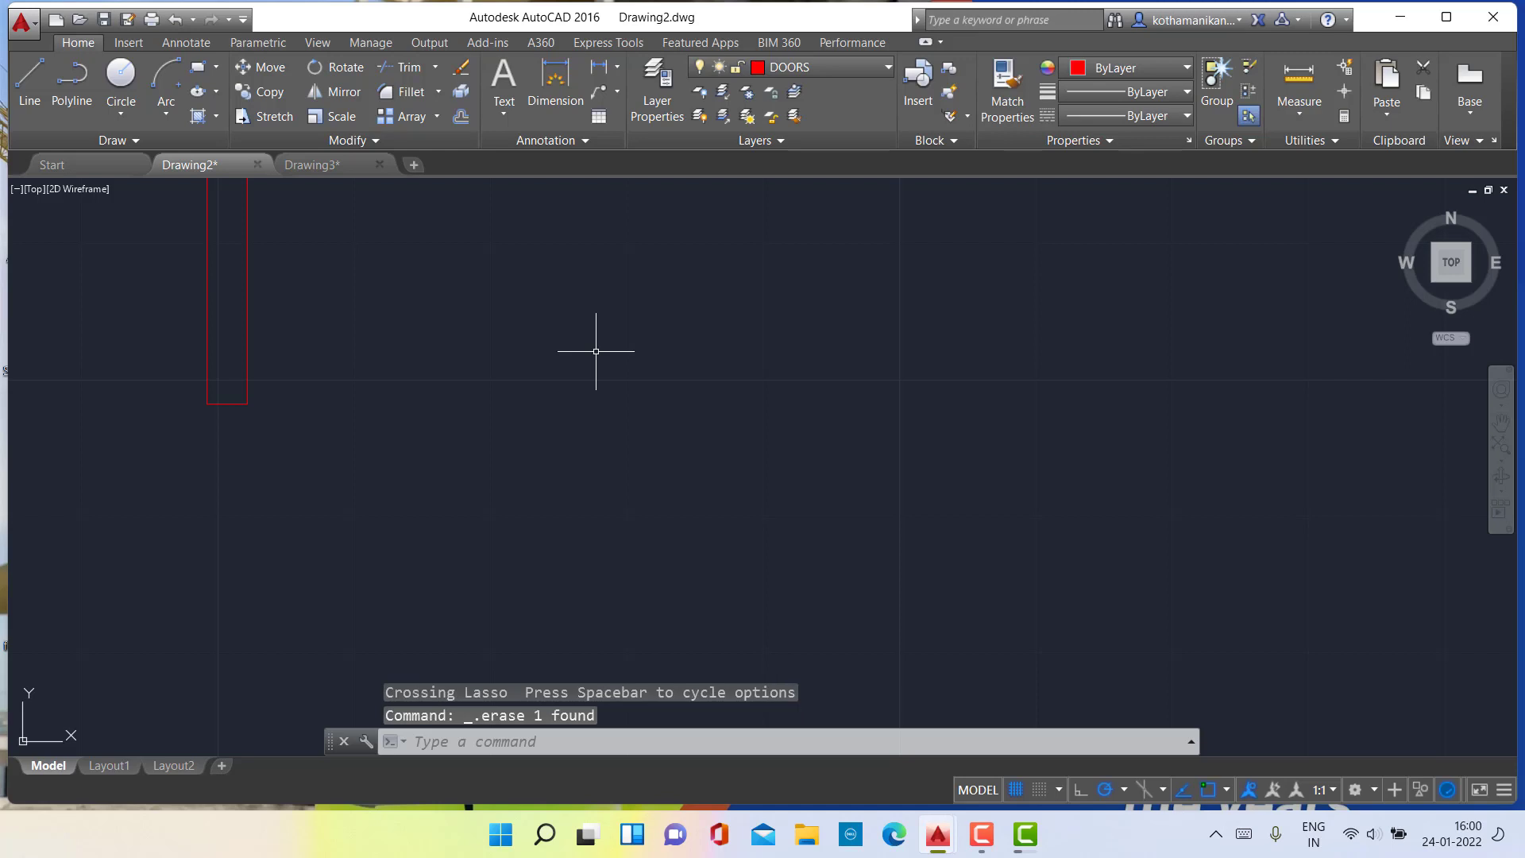
{"action": "left_click", "coordinate": [198, 76]}
{"action": "left_click", "coordinate": [376, 382]}
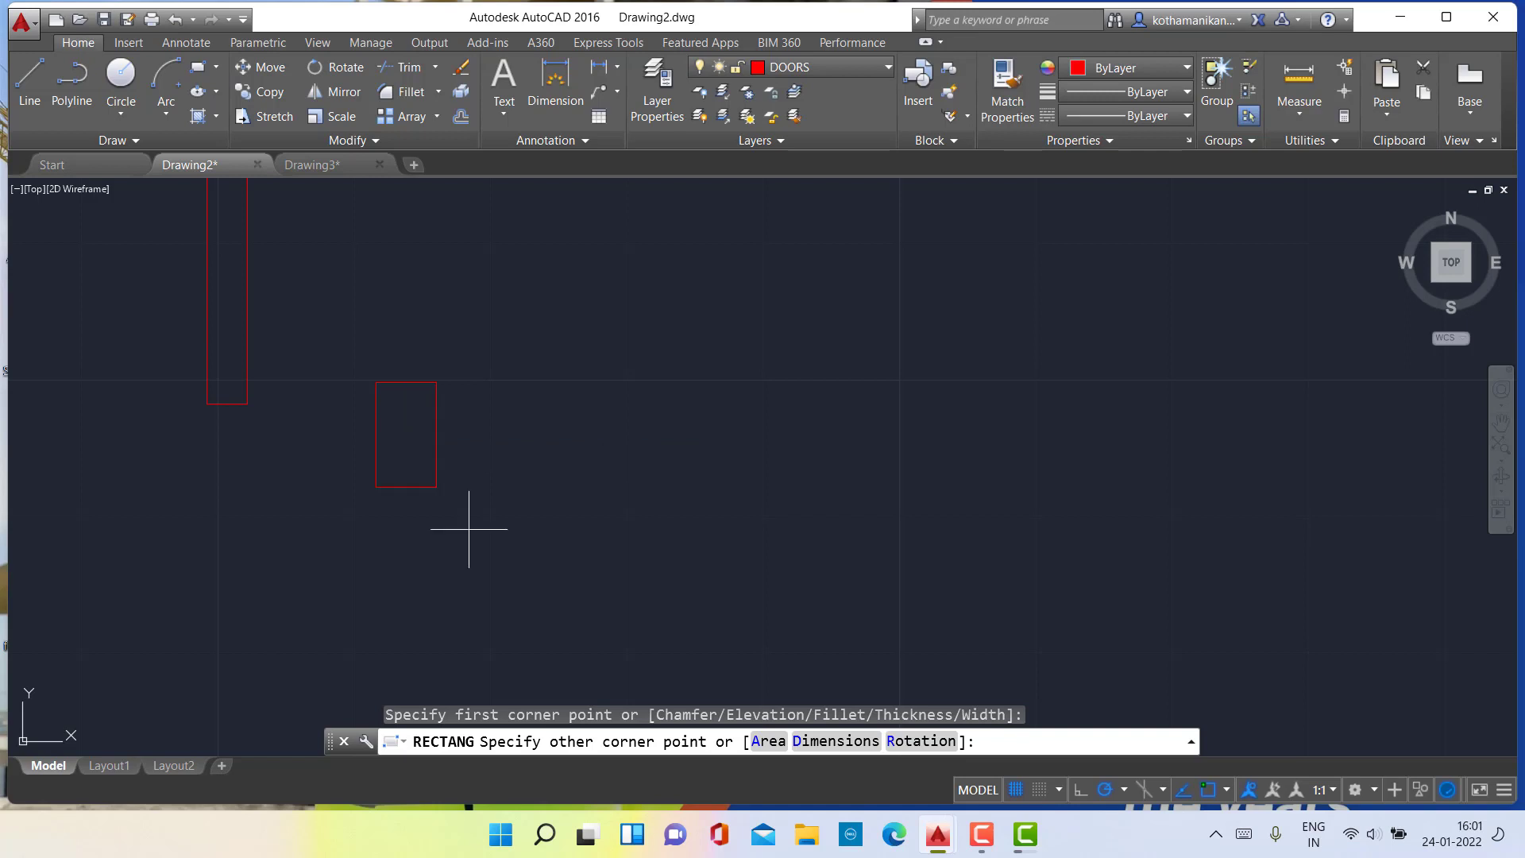
{"action": "left_click", "coordinate": [981, 835]}
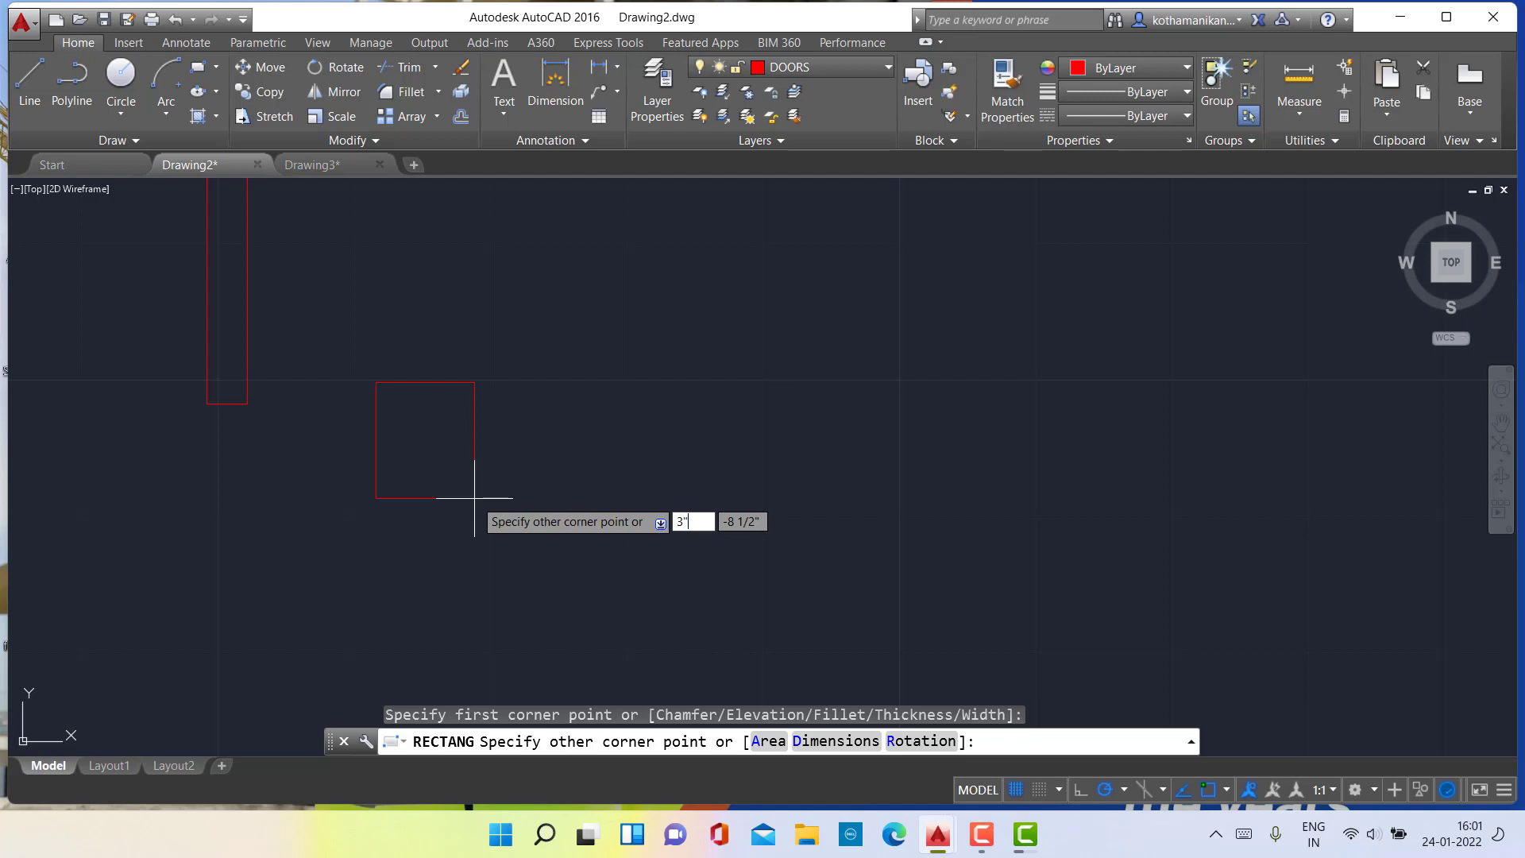
{"action": "key", "text": "Tab"}
{"action": "type", "text": "6"}
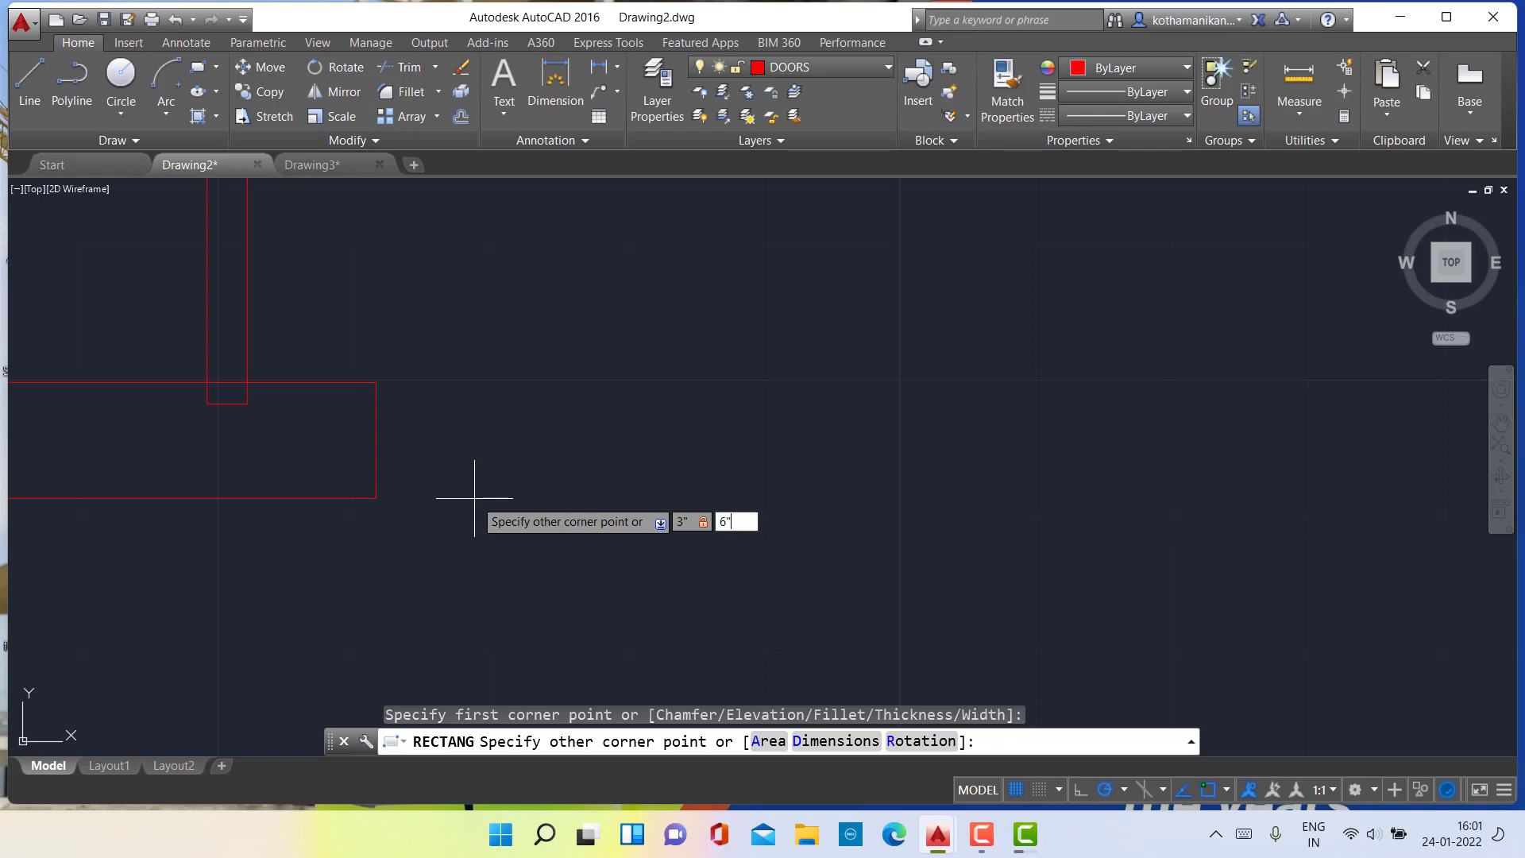
{"action": "type", "text": "\""}
{"action": "key", "text": "Return"}
{"action": "scroll", "coordinate": [115, 470], "scroll_direction": "up", "scroll_amount": 2}
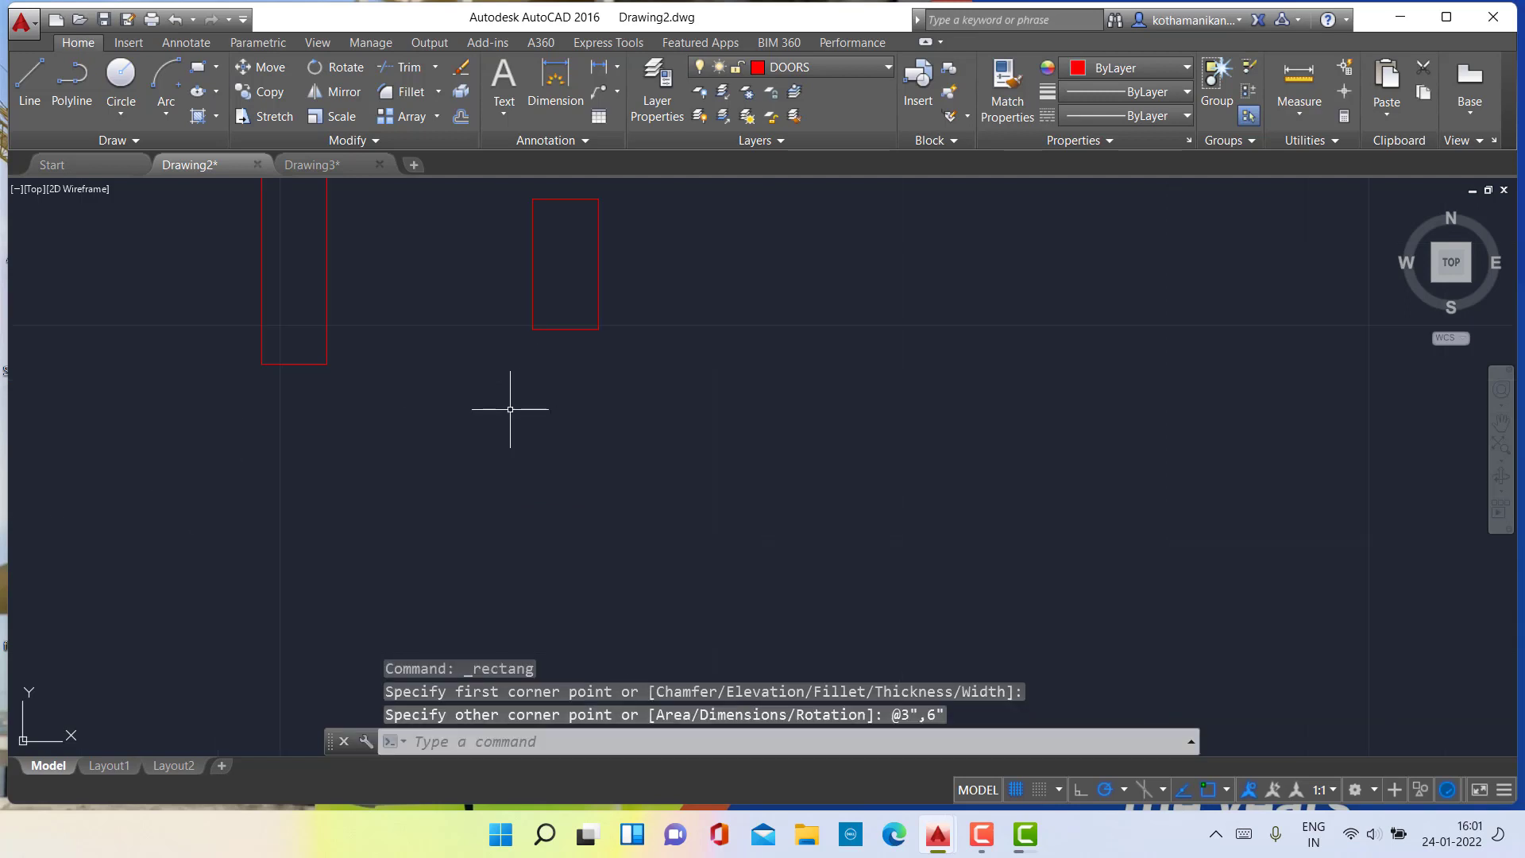
{"action": "scroll", "coordinate": [481, 431], "scroll_direction": "down", "scroll_amount": 4}
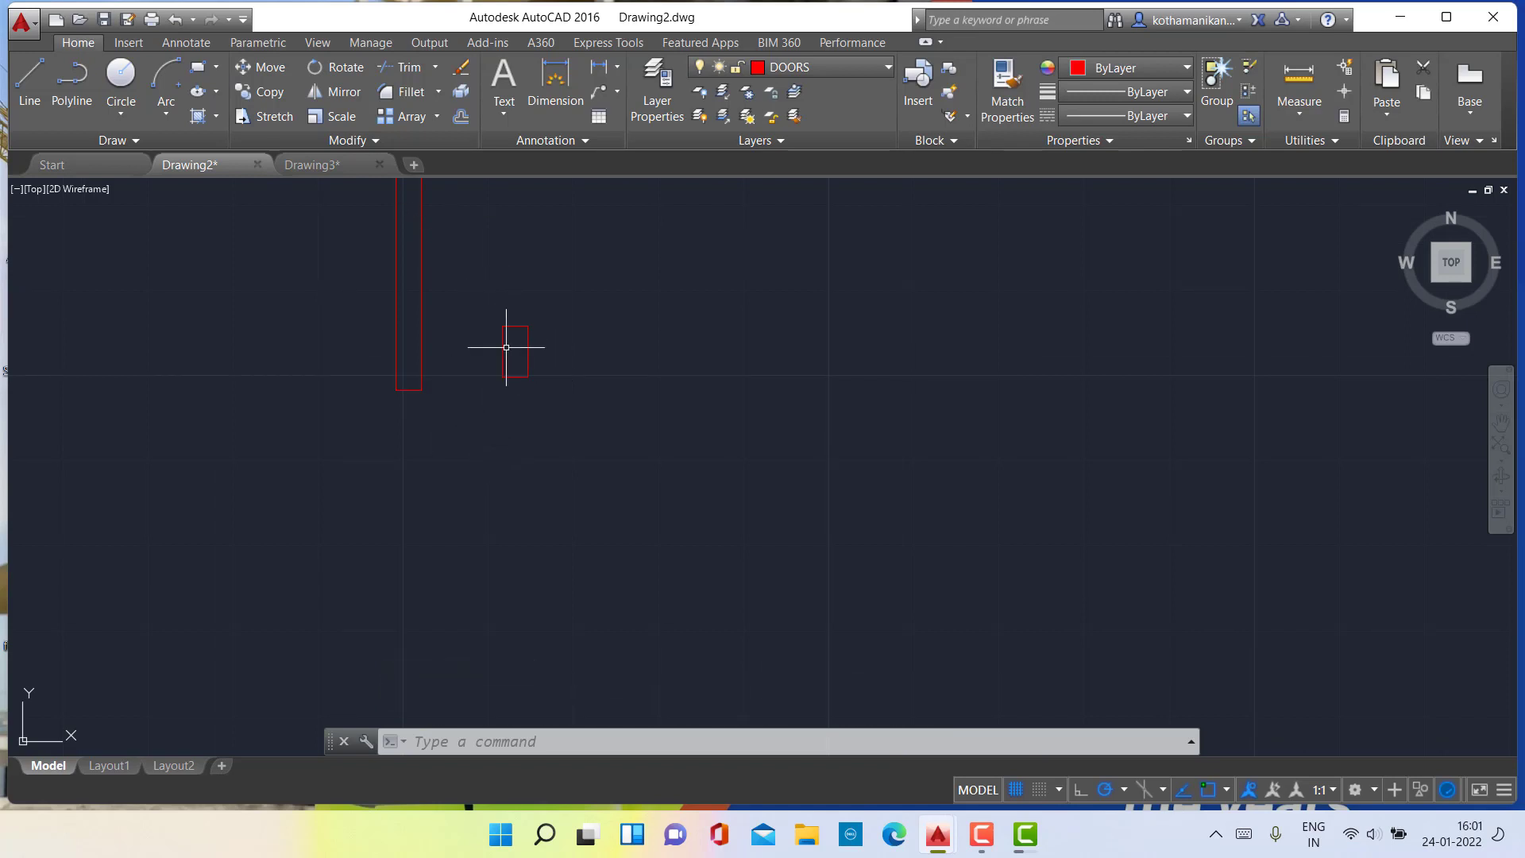
{"action": "scroll", "coordinate": [562, 504], "scroll_direction": "down", "scroll_amount": 6}
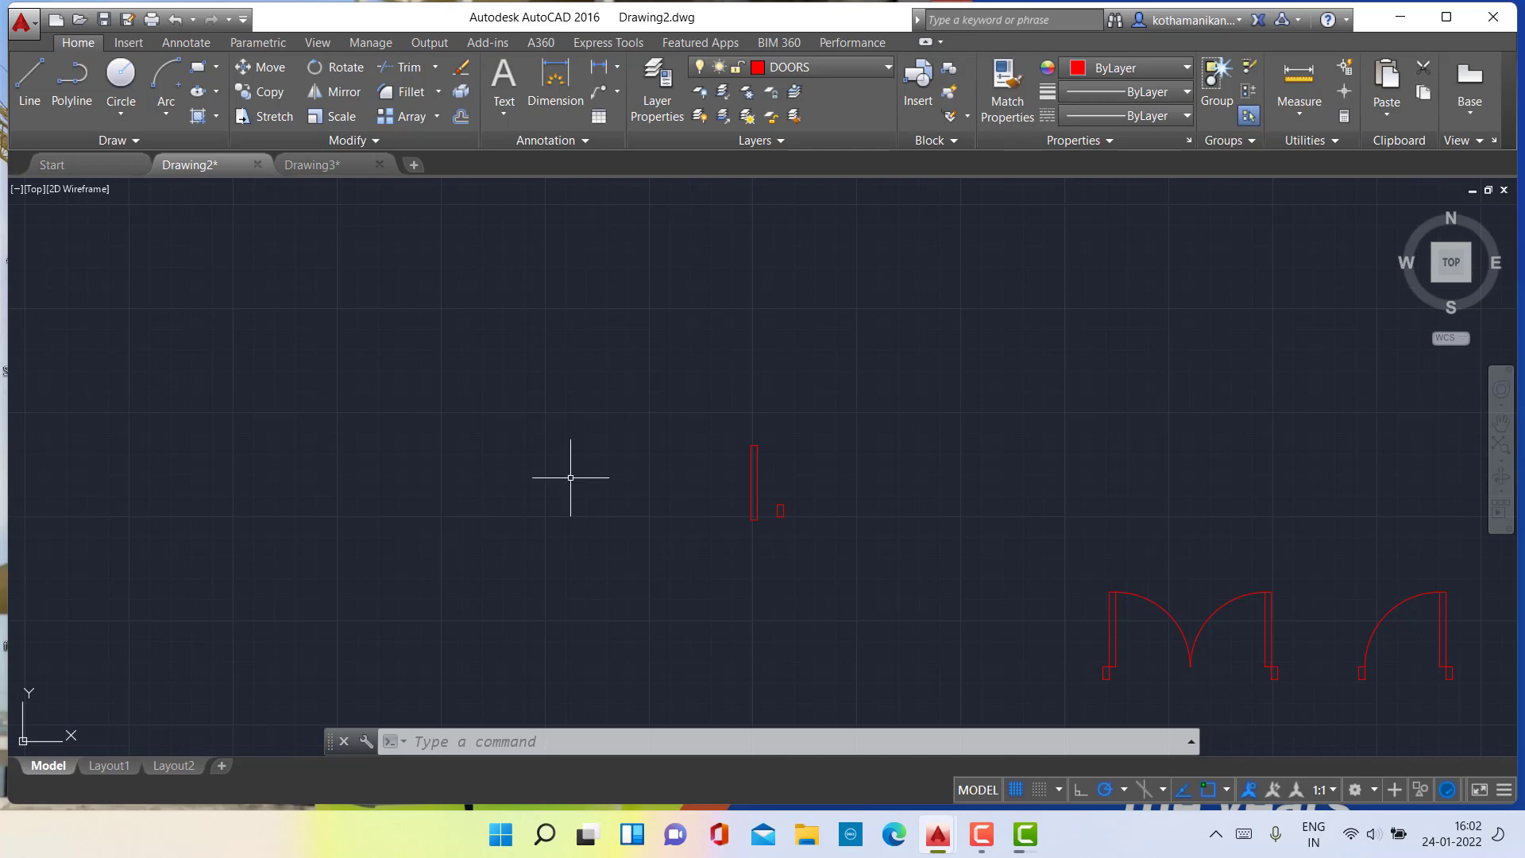
{"action": "left_click", "coordinate": [259, 67]}
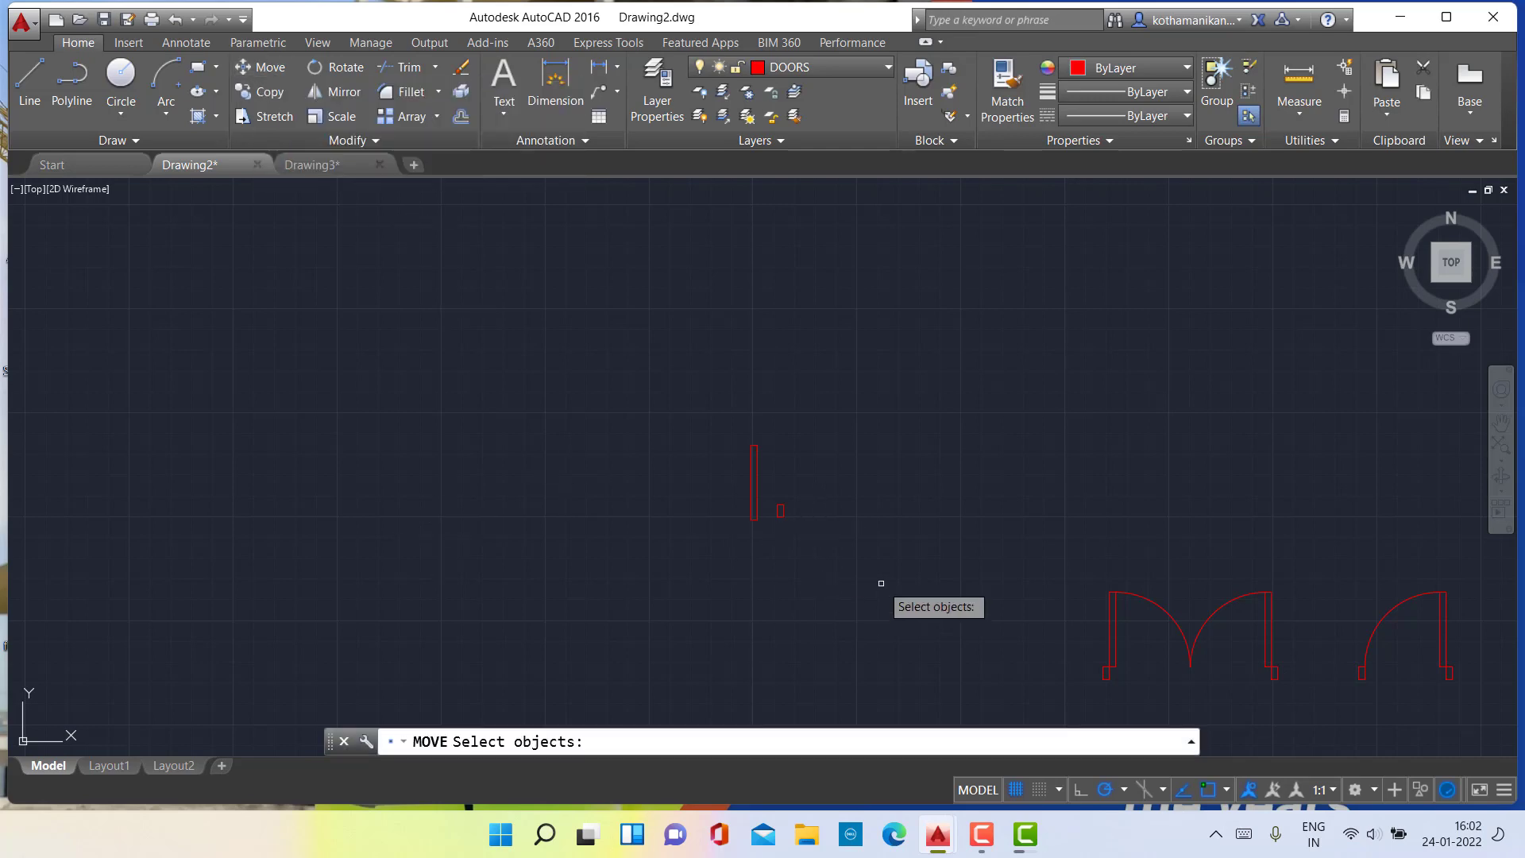
{"action": "left_click", "coordinate": [777, 510]}
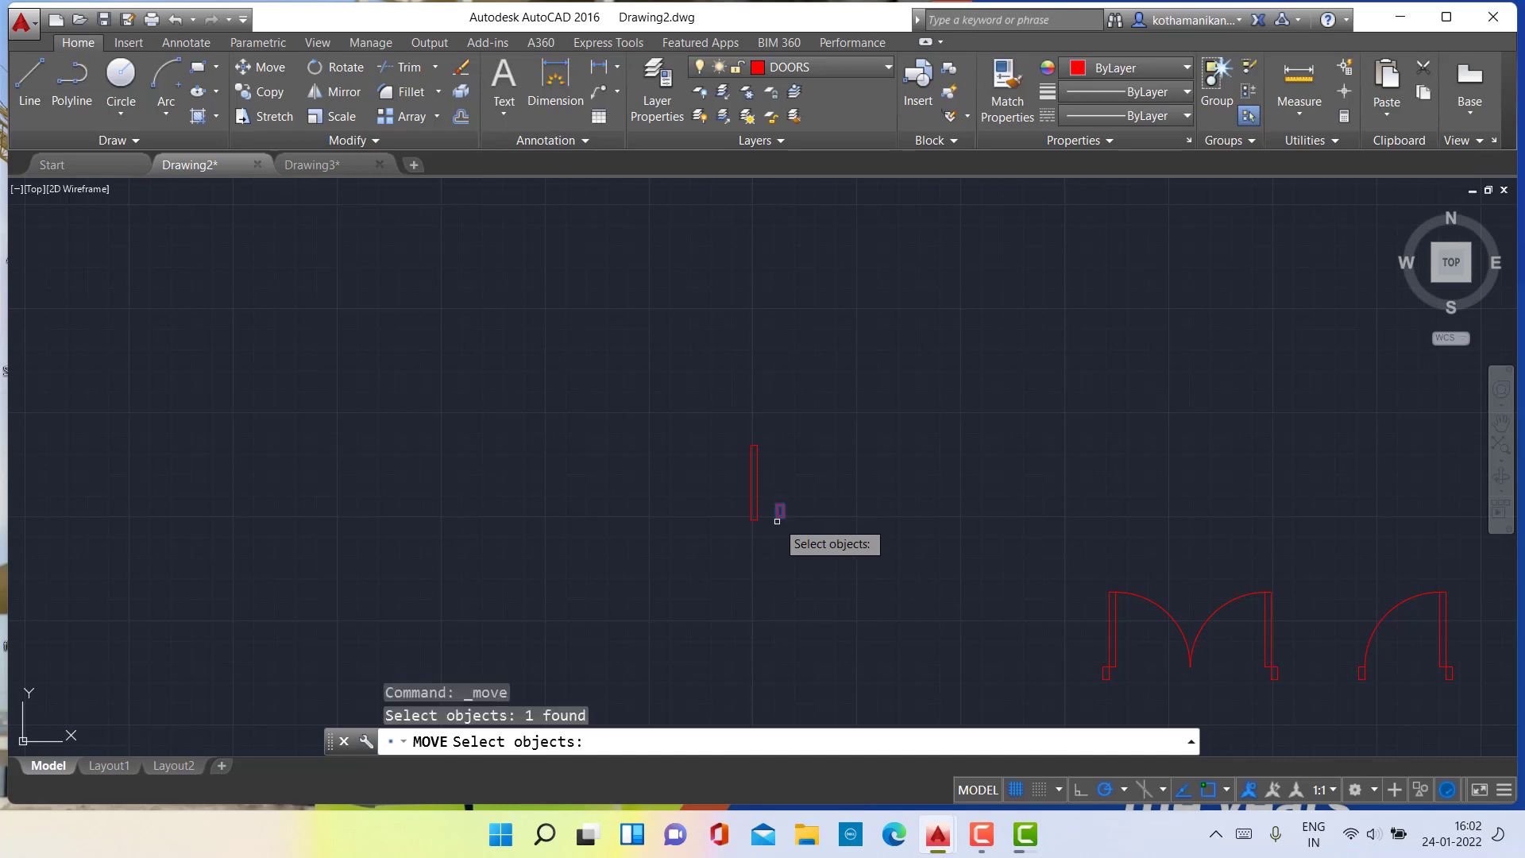
{"action": "scroll", "coordinate": [779, 518], "scroll_direction": "up", "scroll_amount": 6}
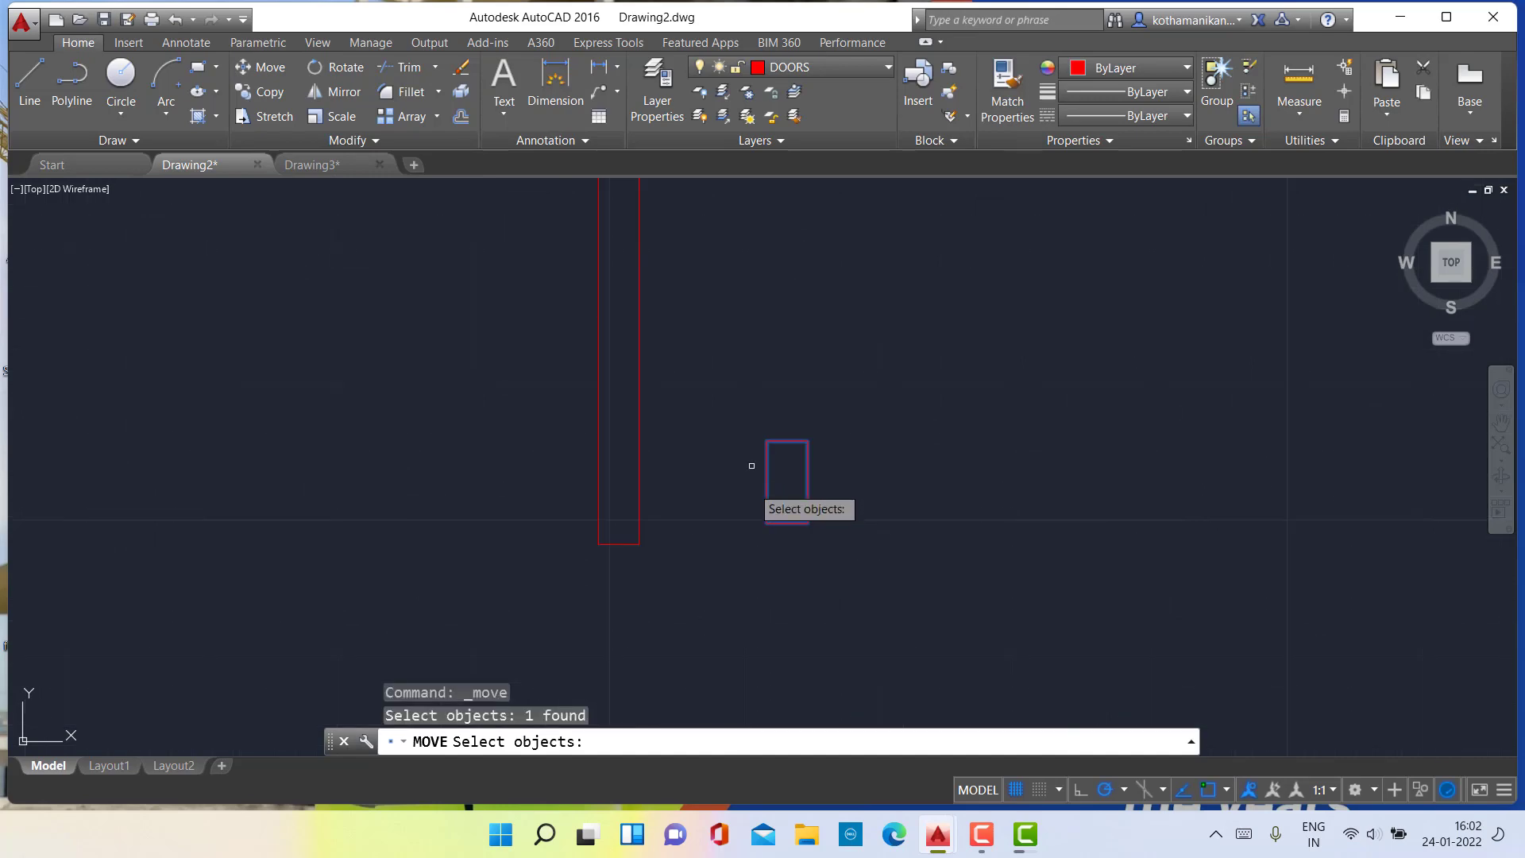
Move the 3" by 6" rectangle by its lower-right corner to sit diagonally below the right side of the door leaf's lower end.
{"action": "left_click", "coordinate": [260, 78]}
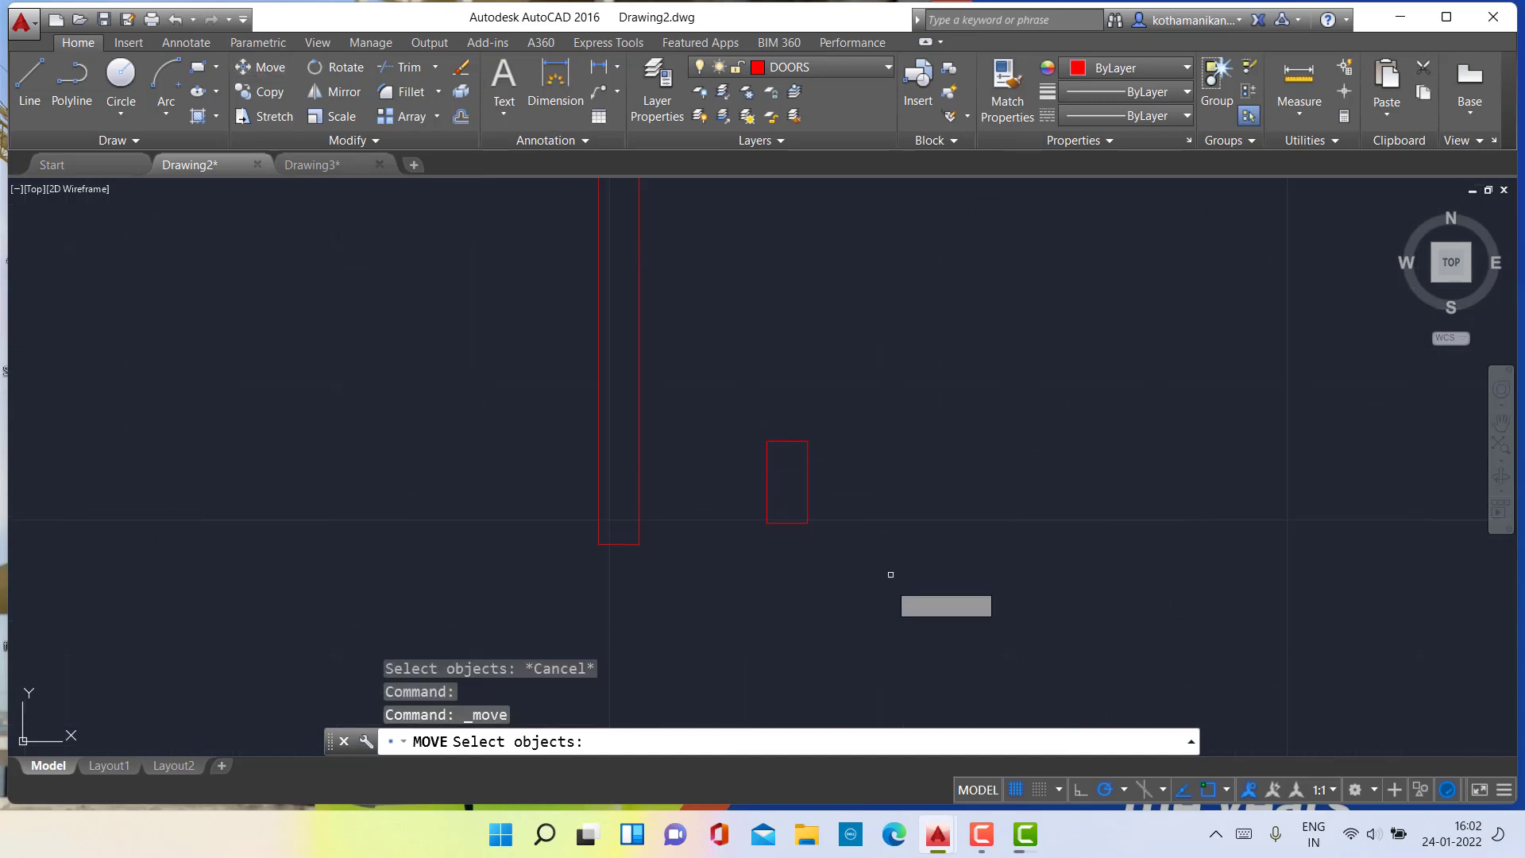
{"action": "mouse_move", "coordinate": [744, 415]}
{"action": "left_mouse_down"}
{"action": "mouse_move", "coordinate": [802, 481]}
{"action": "mouse_move", "coordinate": [858, 628]}
{"action": "left_mouse_up"}
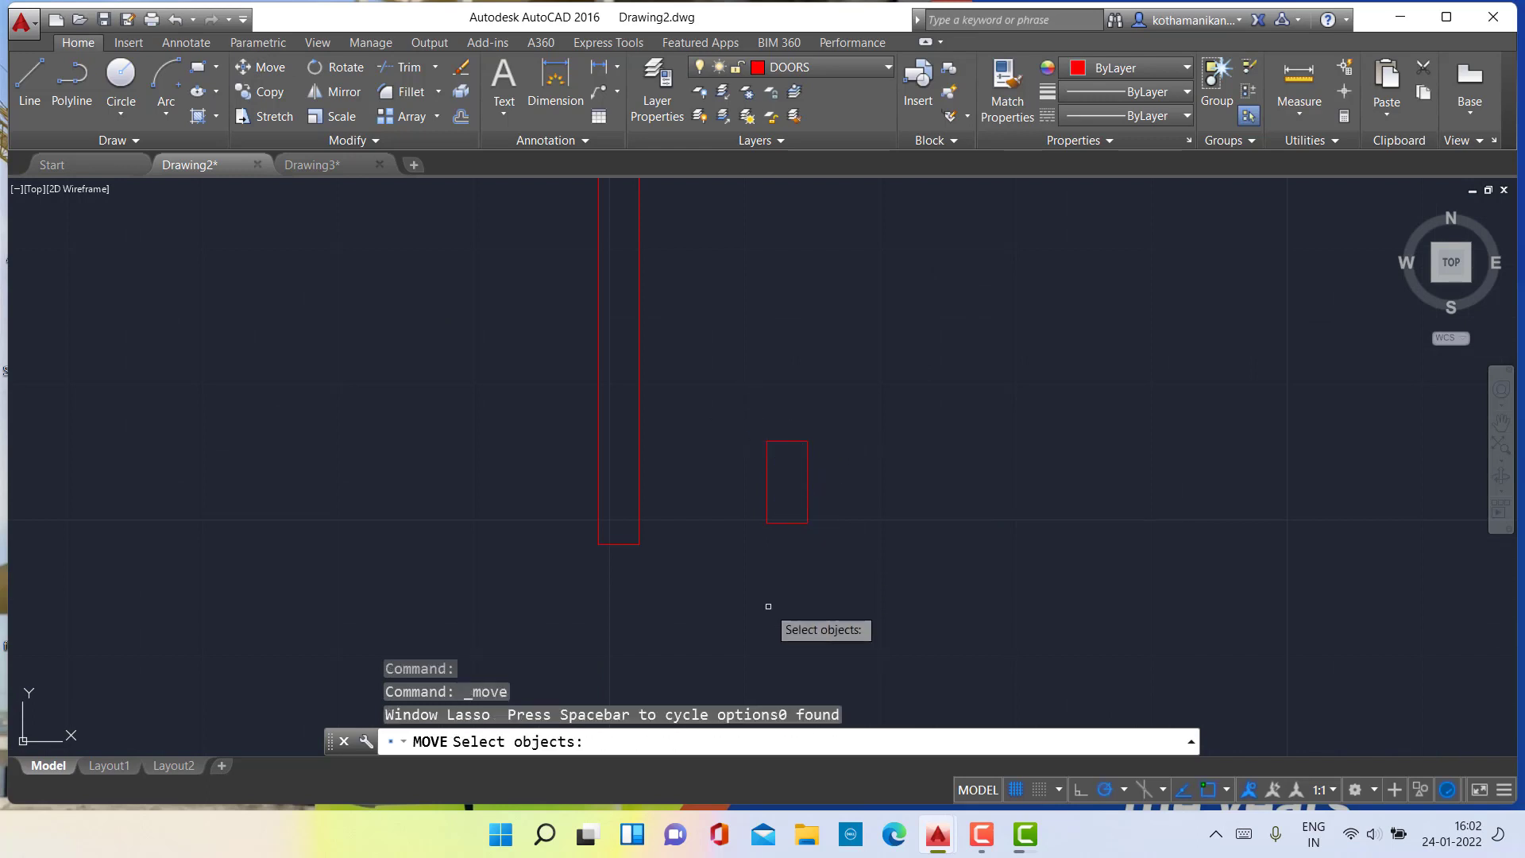
{"action": "left_click", "coordinate": [807, 520]}
{"action": "key", "text": "Return"}
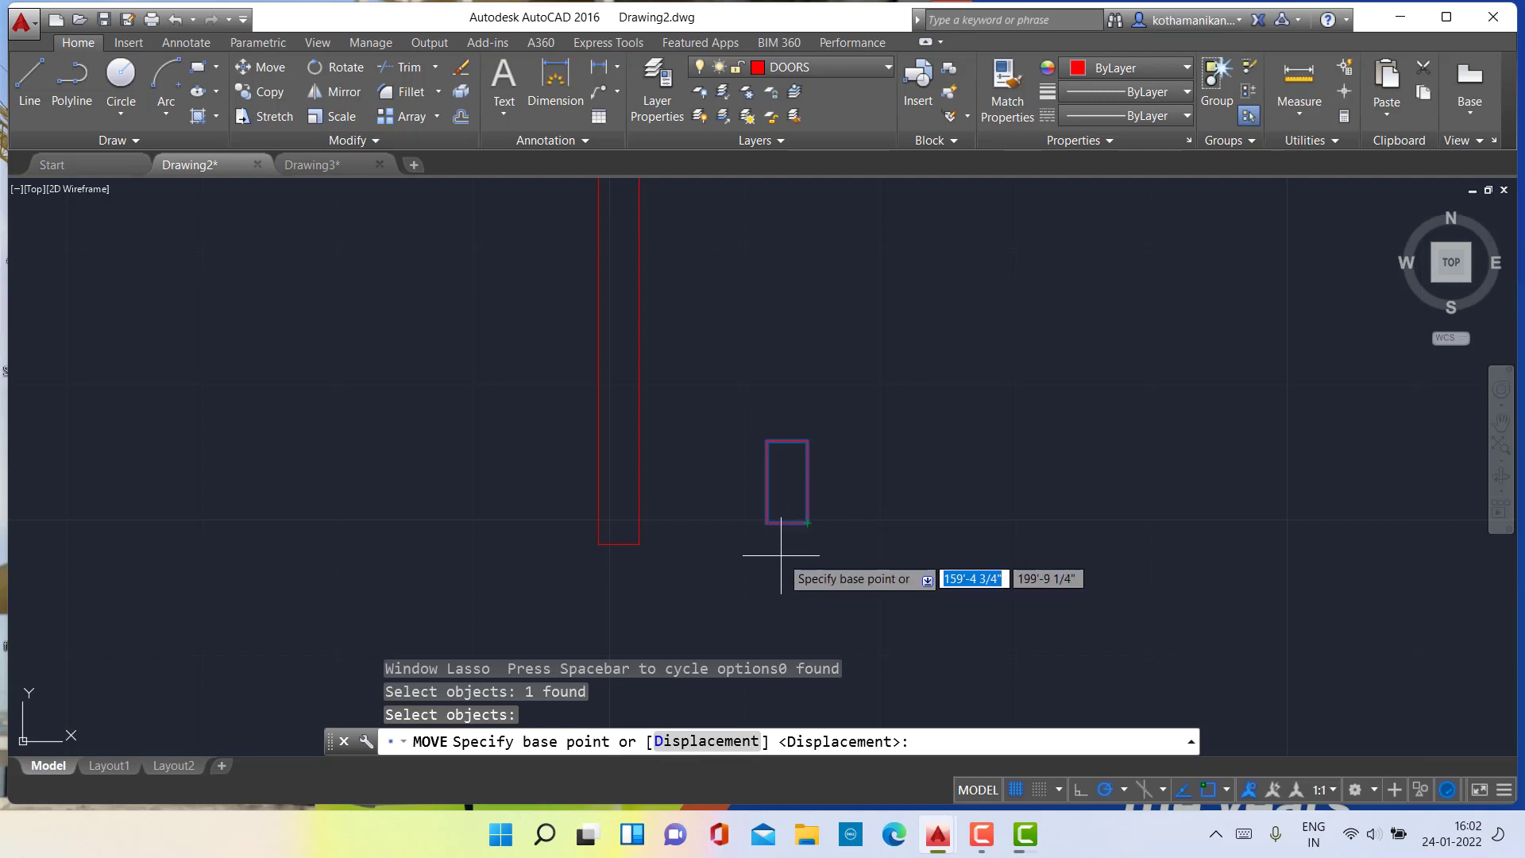
{"action": "left_click", "coordinate": [807, 522]}
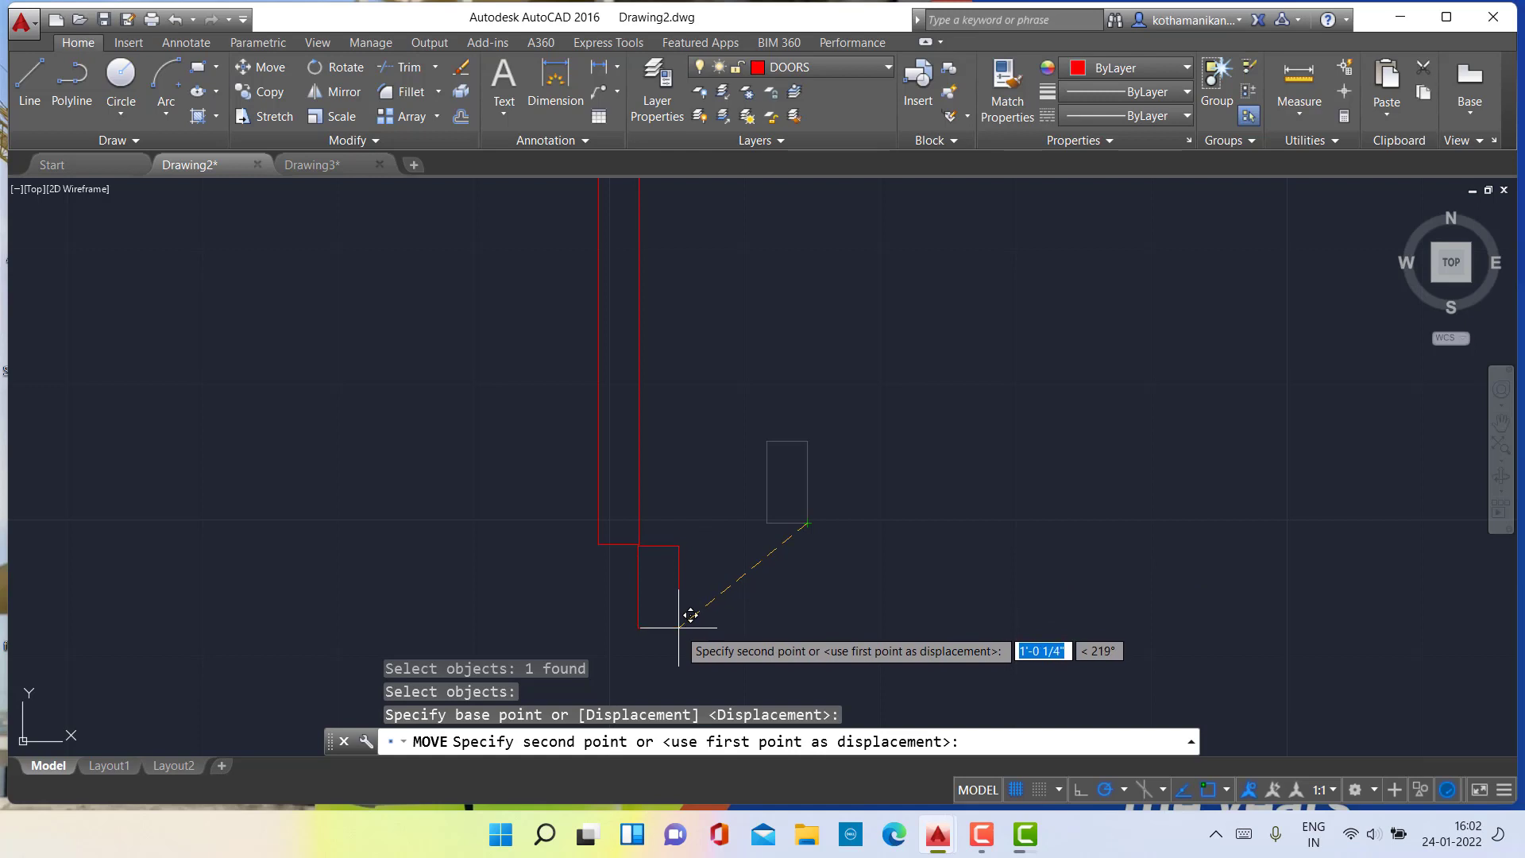
{"action": "left_click", "coordinate": [680, 628]}
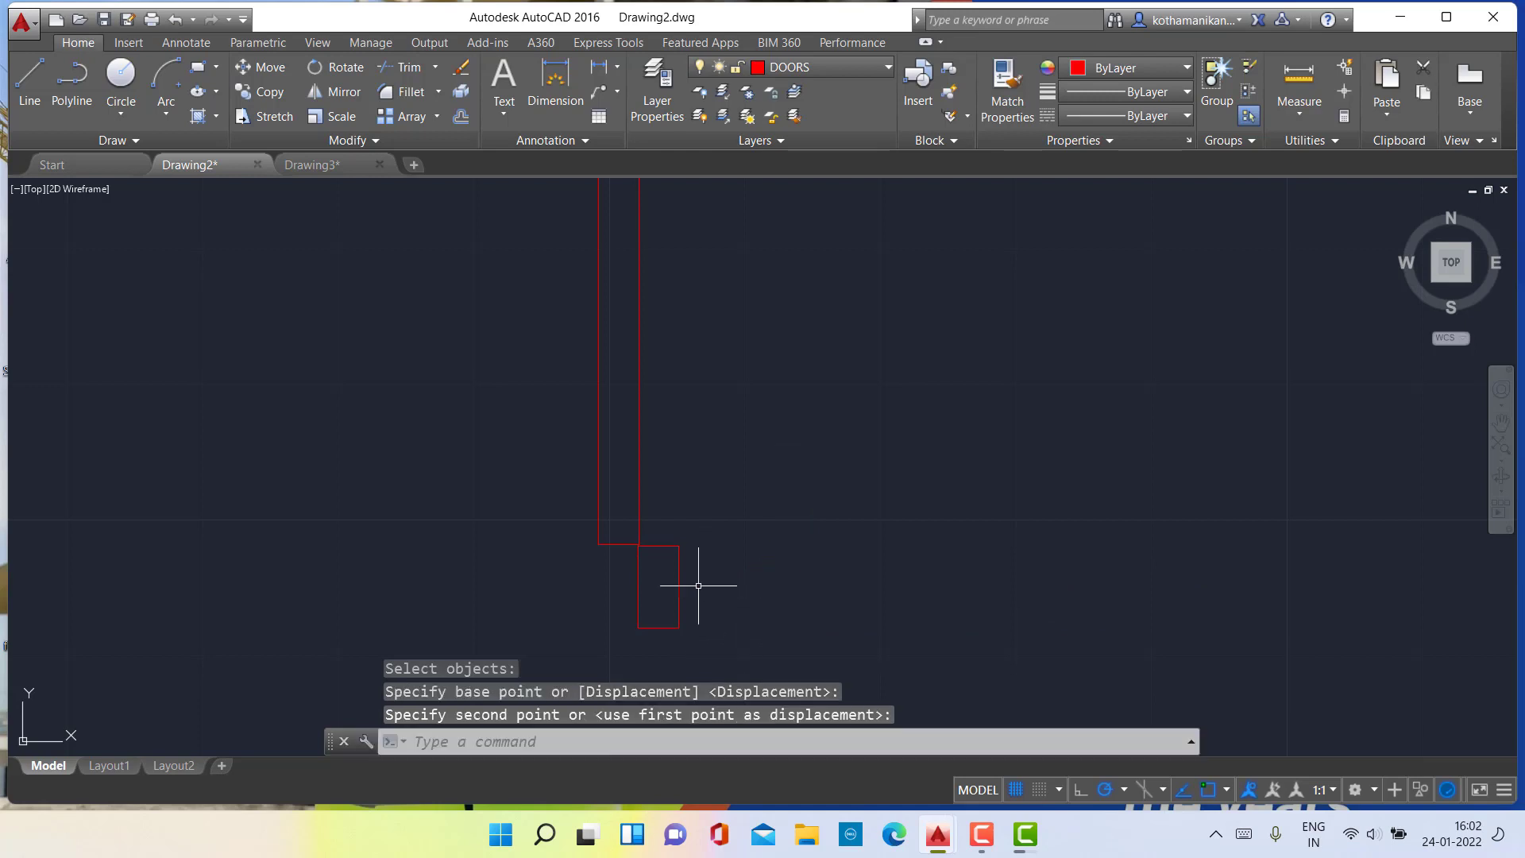
Move the 3" by 6" frame rectangle so its upper-left corner meets the door leaf's lower-right corner exactly.
{"action": "scroll", "coordinate": [698, 586], "scroll_direction": "up", "scroll_amount": 5}
{"action": "middle_click_drag", "start_coordinate": [487, 526], "coordinate": [603, 535]}
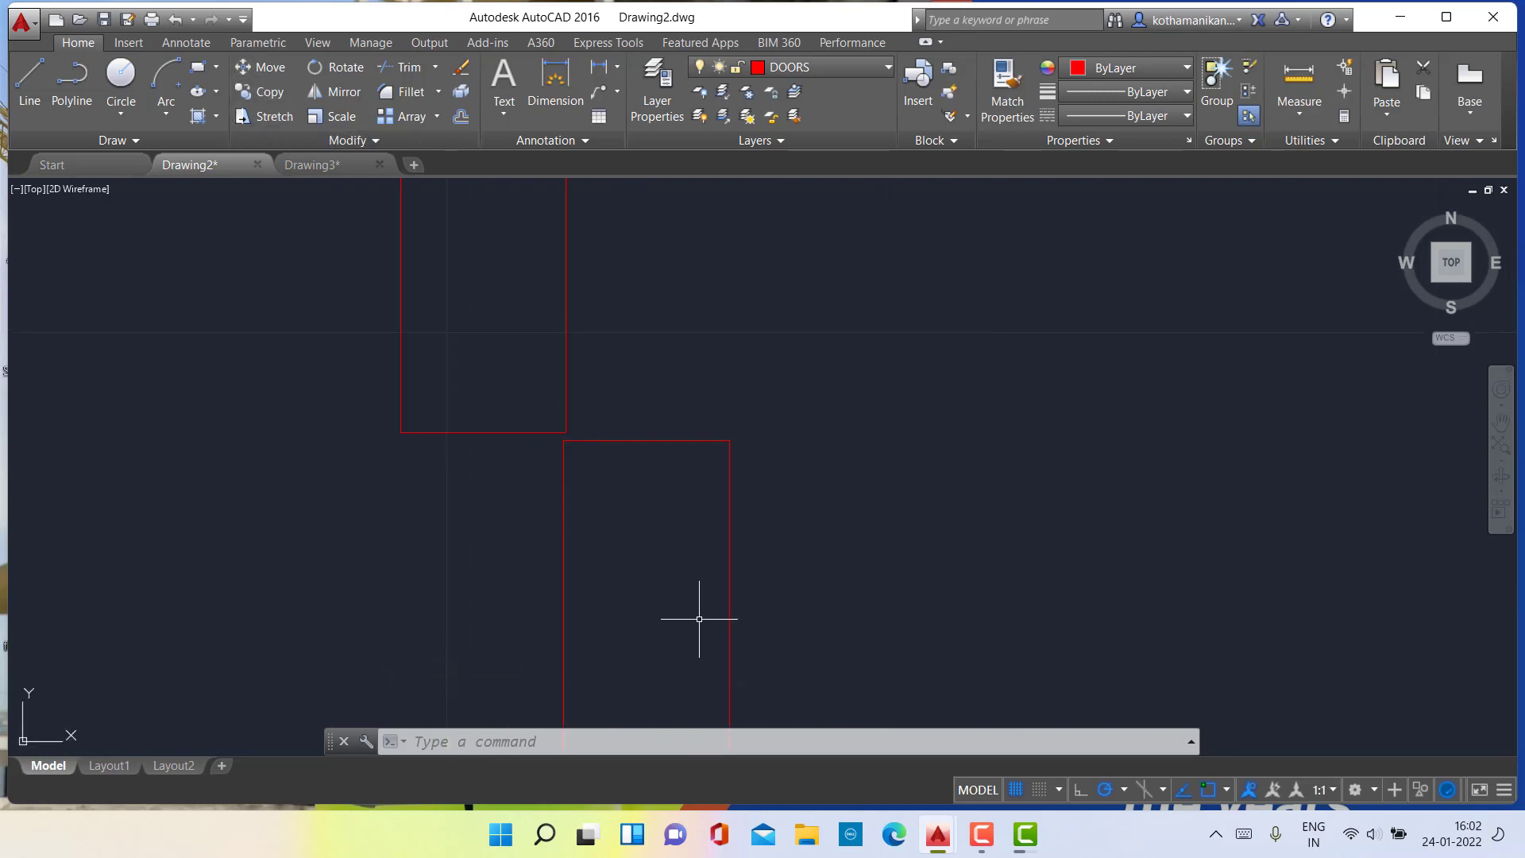
{"action": "mouse_move", "coordinate": [798, 434]}
{"action": "left_mouse_down"}
{"action": "mouse_move", "coordinate": [779, 416]}
{"action": "mouse_move", "coordinate": [607, 535]}
{"action": "mouse_move", "coordinate": [463, 674]}
{"action": "left_mouse_up"}
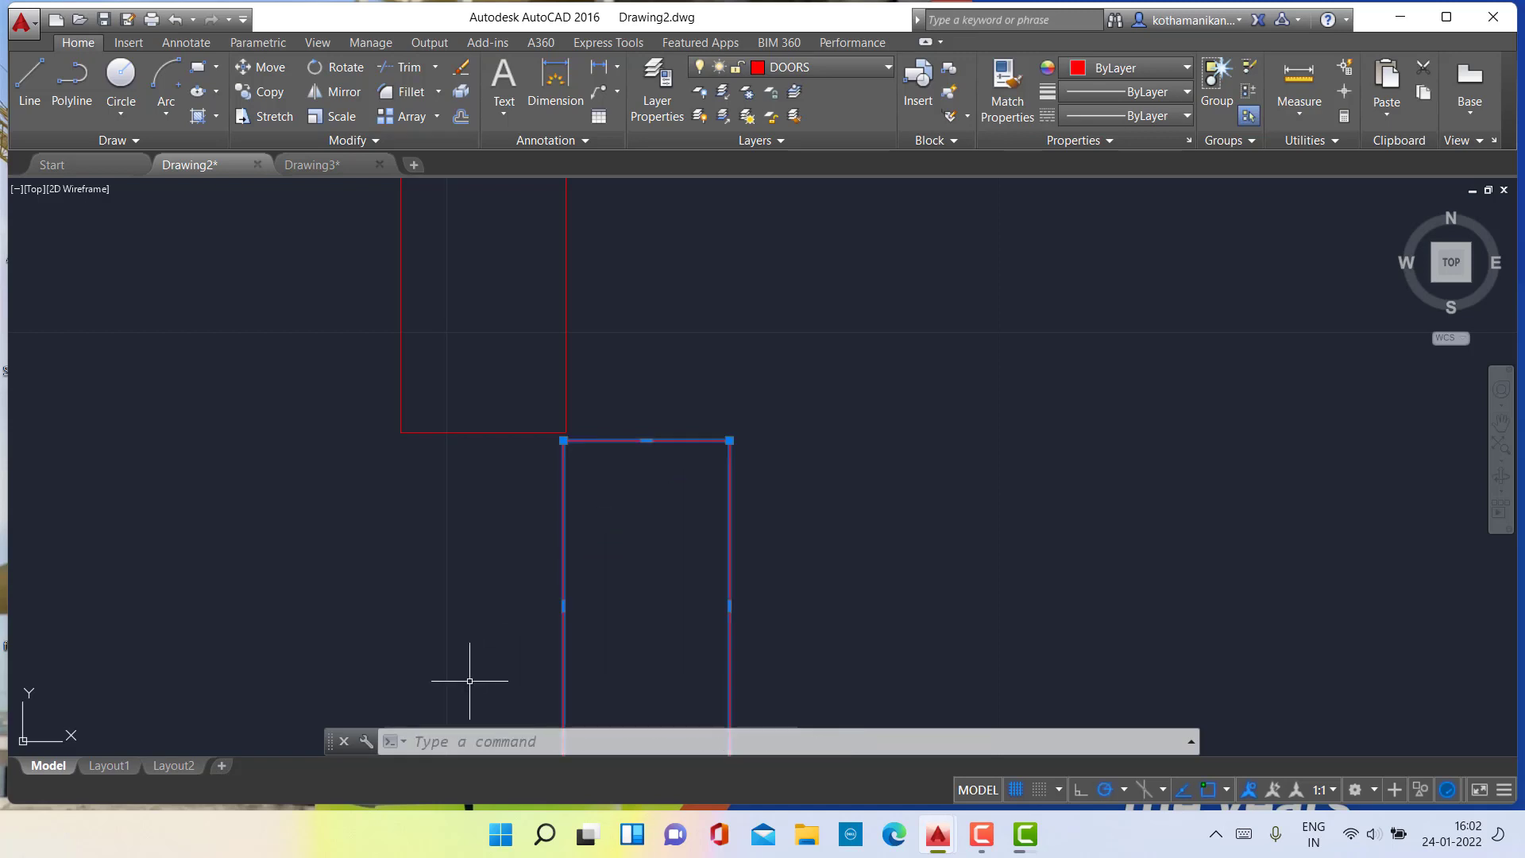
{"action": "left_click_drag", "start_coordinate": [586, 419], "coordinate": [591, 415]}
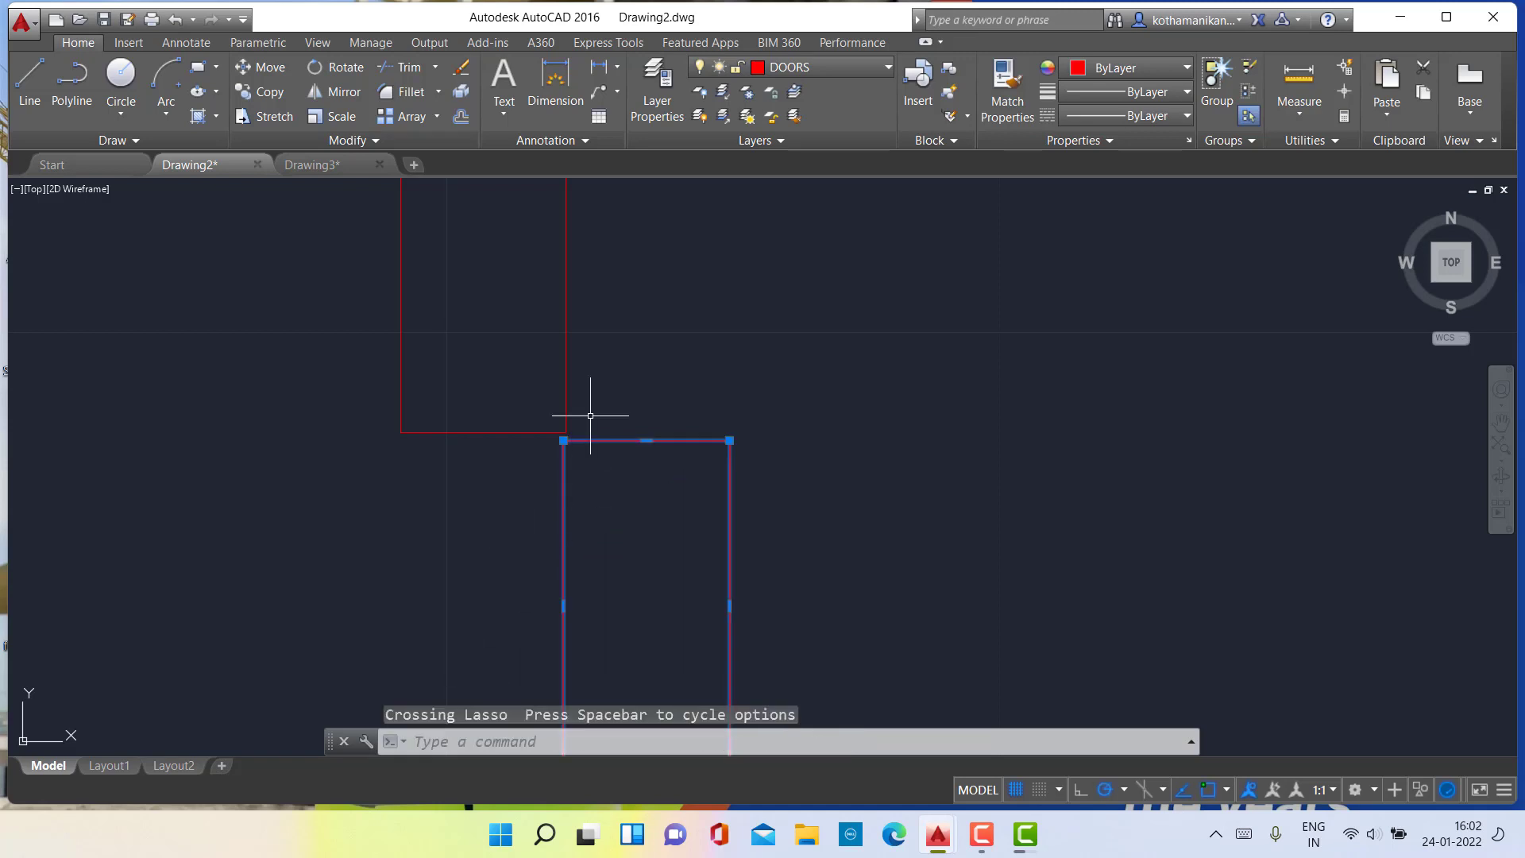
{"action": "left_click", "coordinate": [261, 73]}
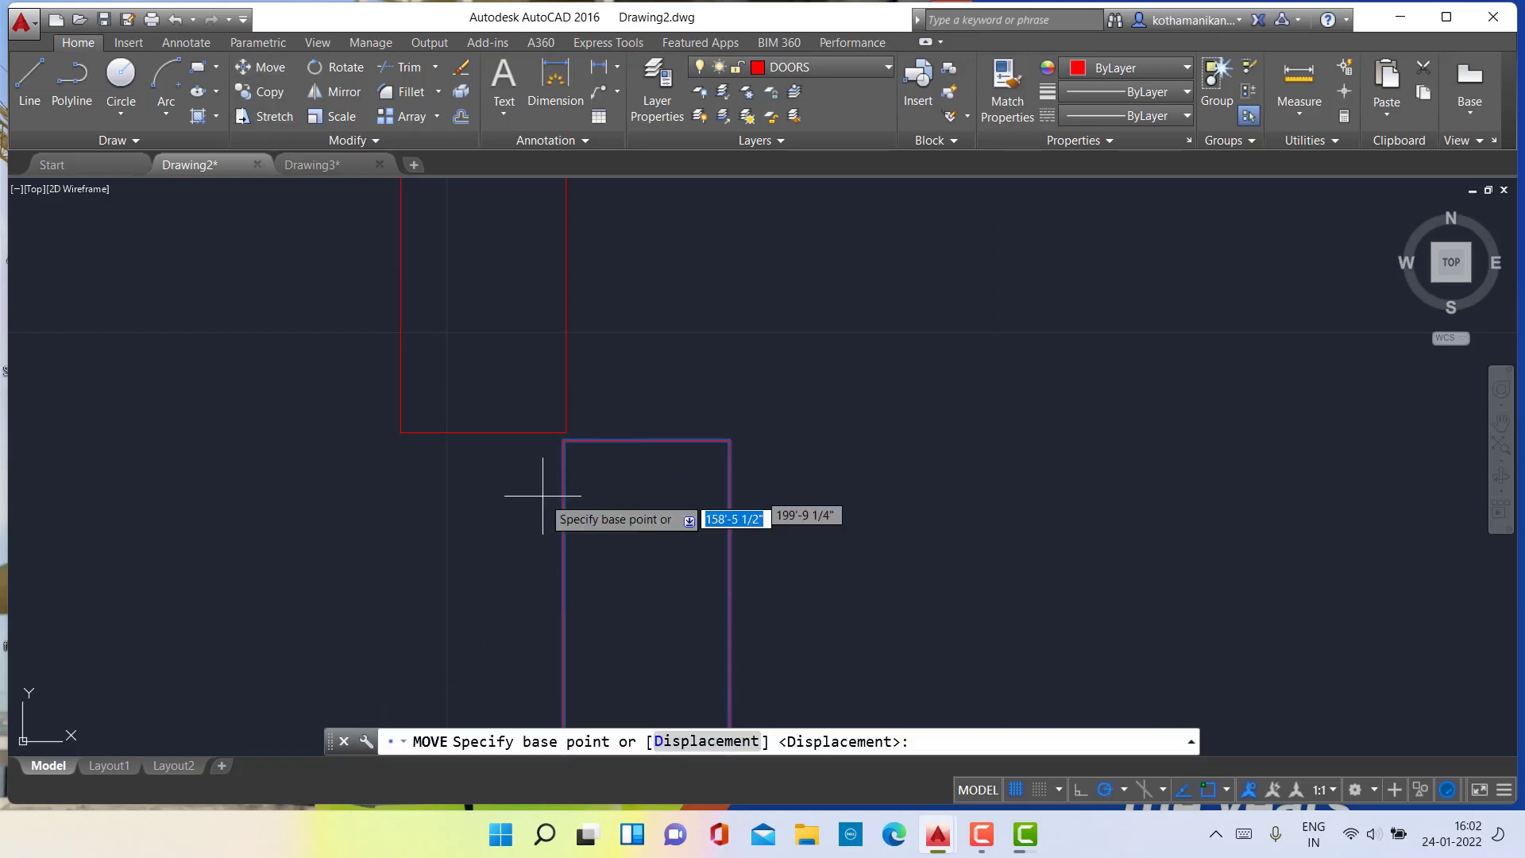
{"action": "left_click", "coordinate": [563, 440]}
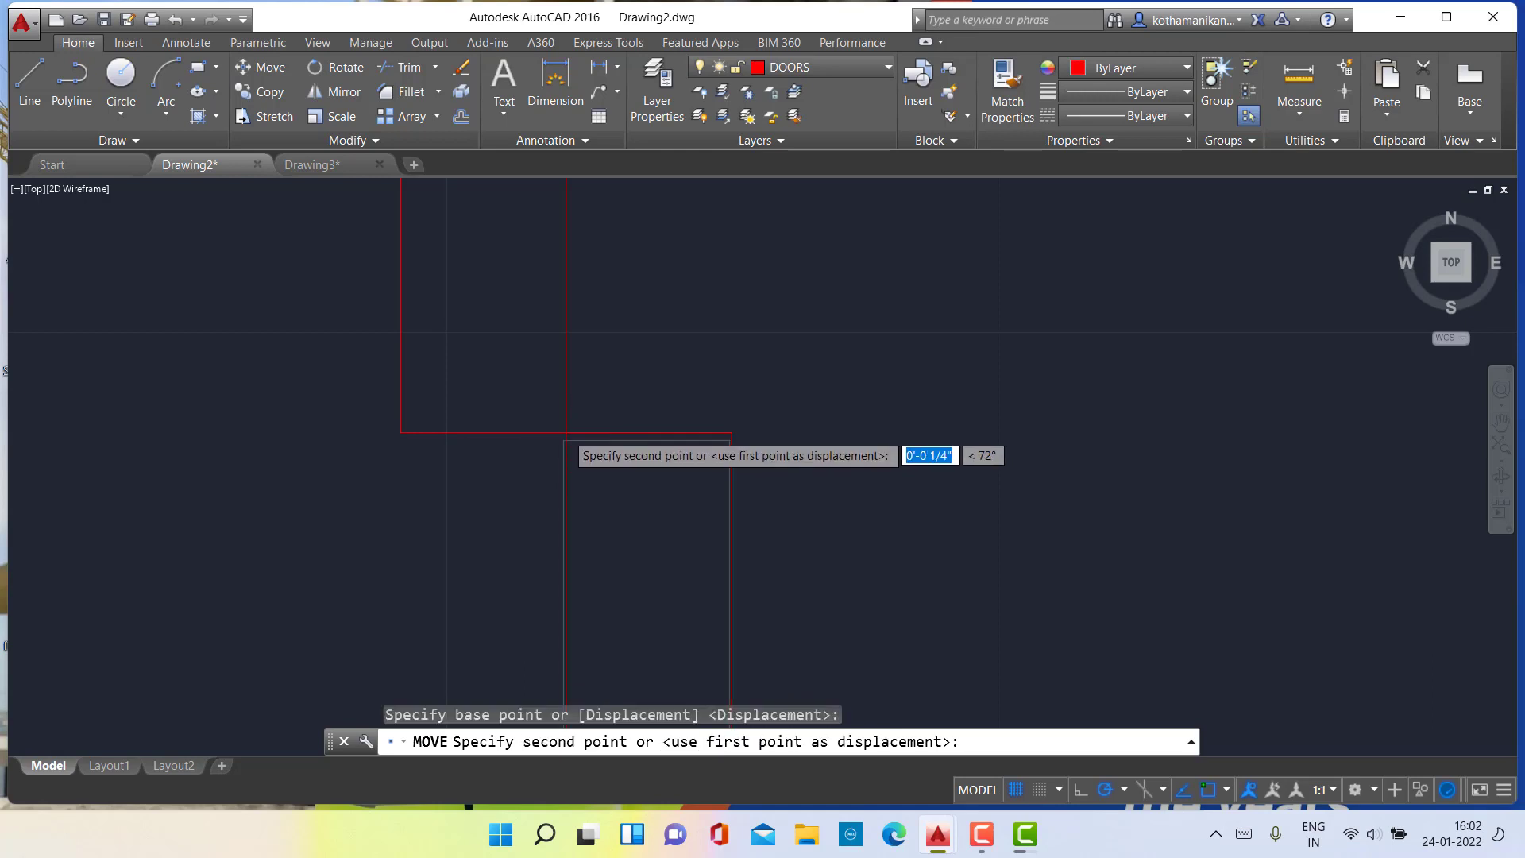
{"action": "scroll", "coordinate": [572, 434], "scroll_direction": "up", "scroll_amount": 10}
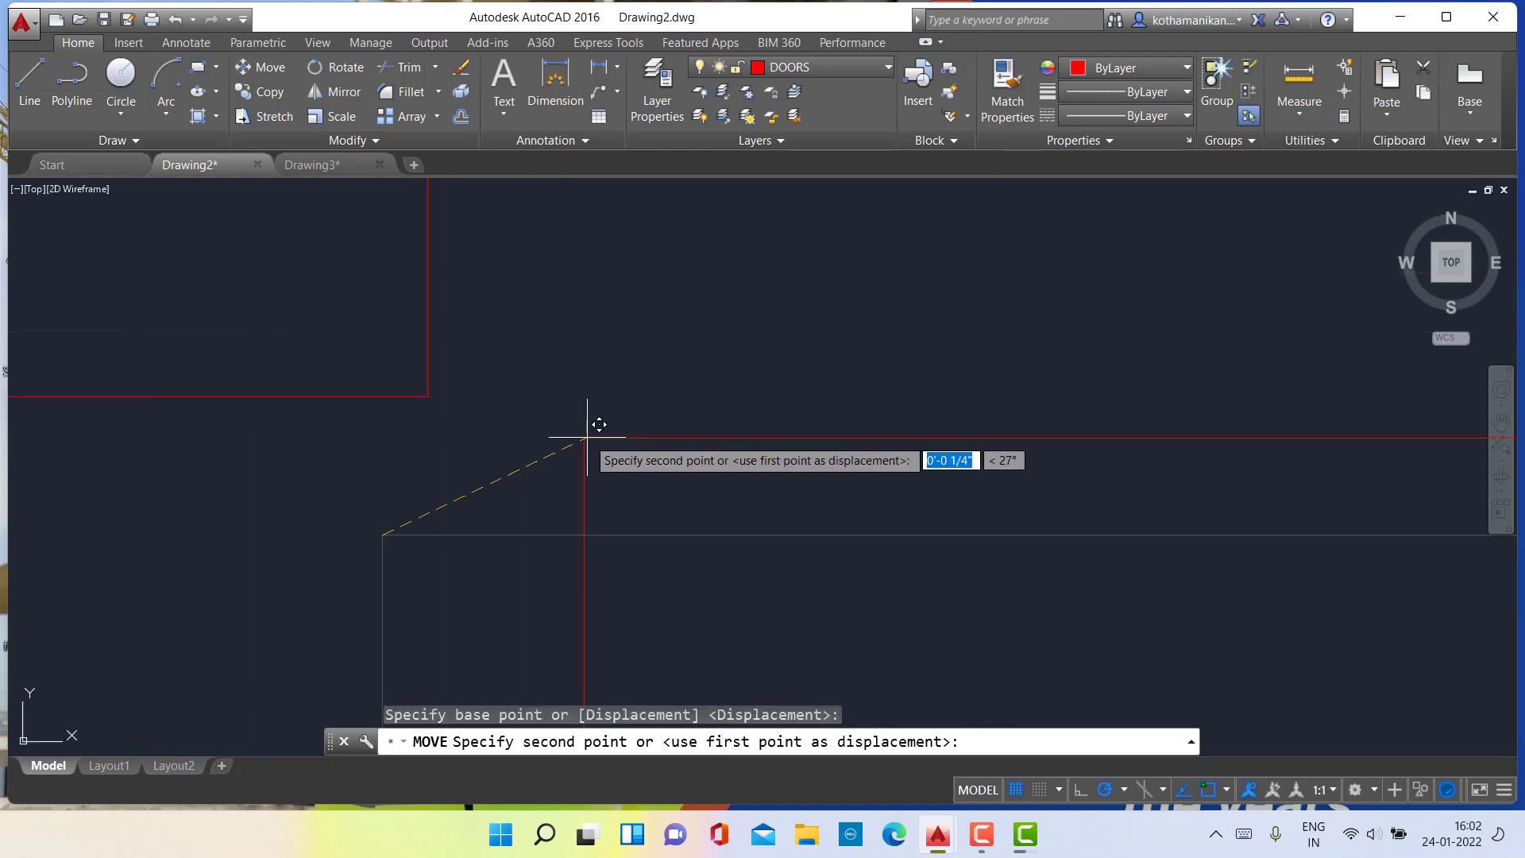
{"action": "left_click", "coordinate": [429, 399]}
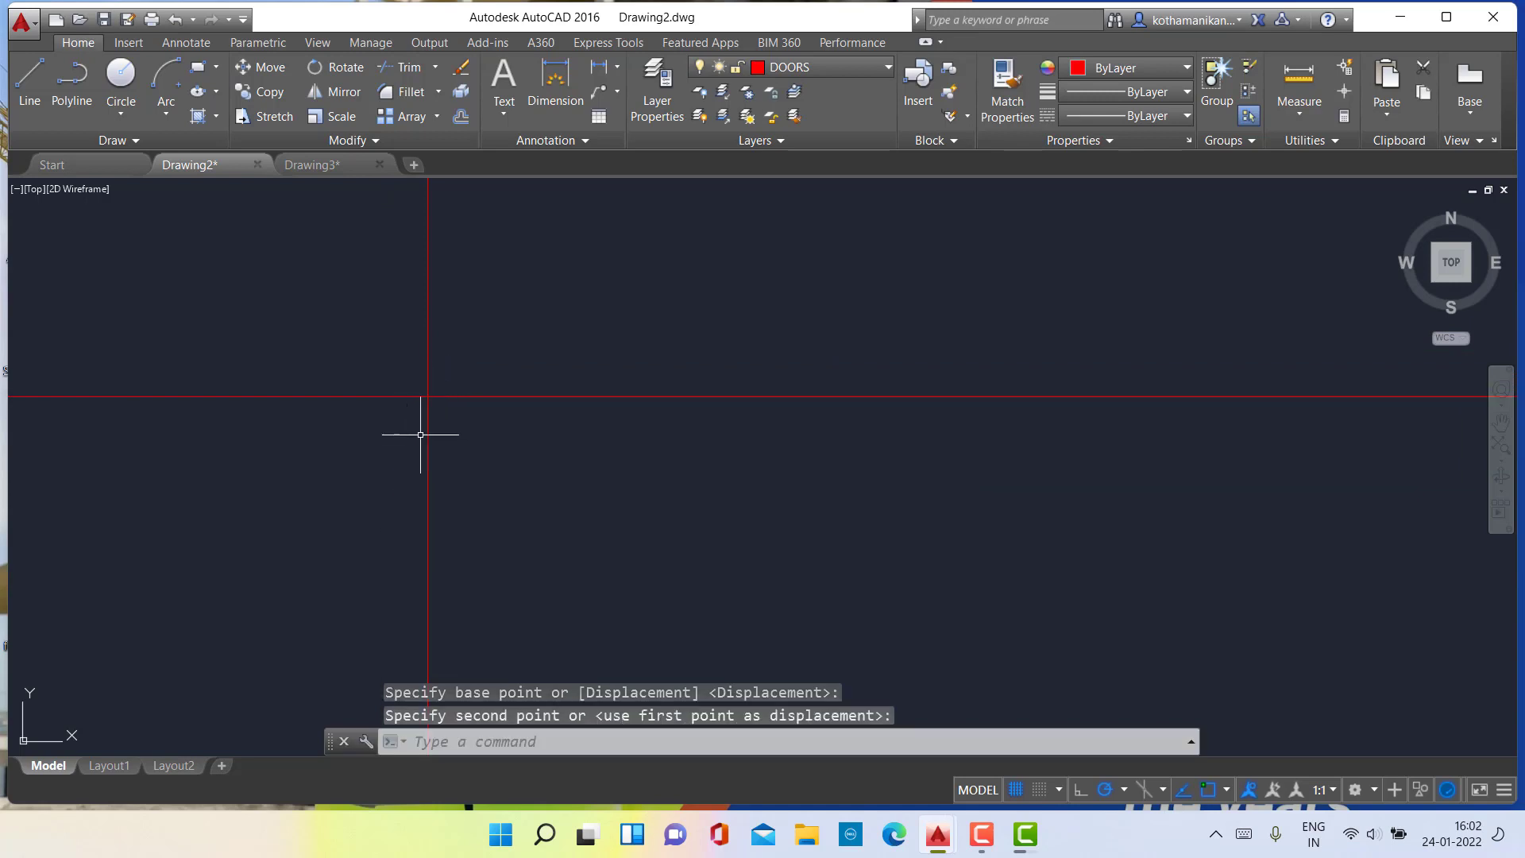
{"action": "scroll", "coordinate": [457, 435], "scroll_direction": "down", "scroll_amount": 10}
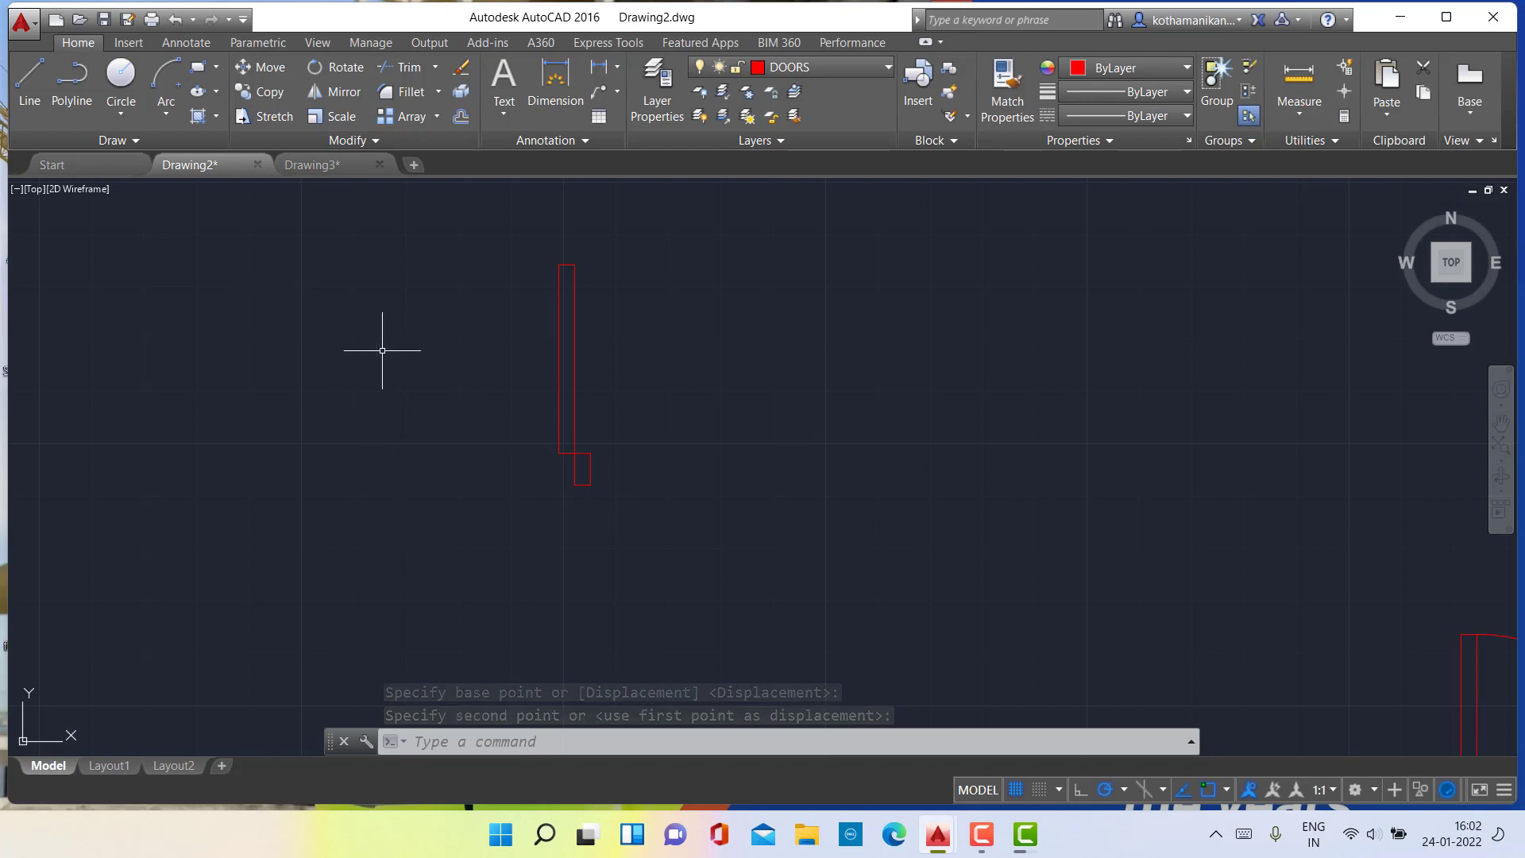
Draw a Center, Start, End swing arc centred on the leaf's lower-left corner, from its upper-left corner a quarter turn counterclockwise to base level.
{"action": "scroll", "coordinate": [479, 354], "scroll_direction": "down", "scroll_amount": 2}
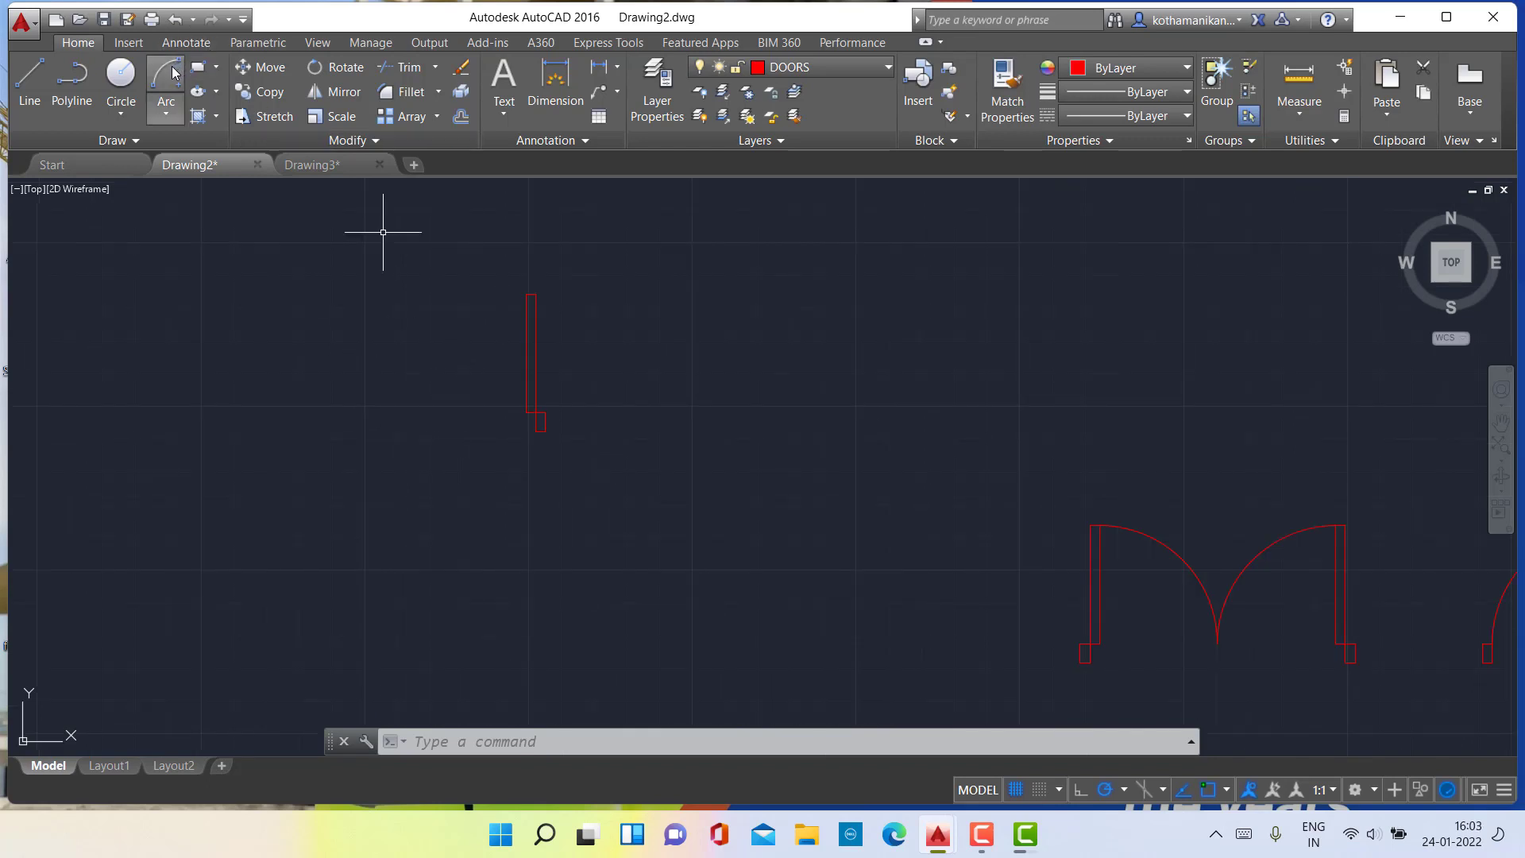
{"action": "left_click", "coordinate": [164, 110]}
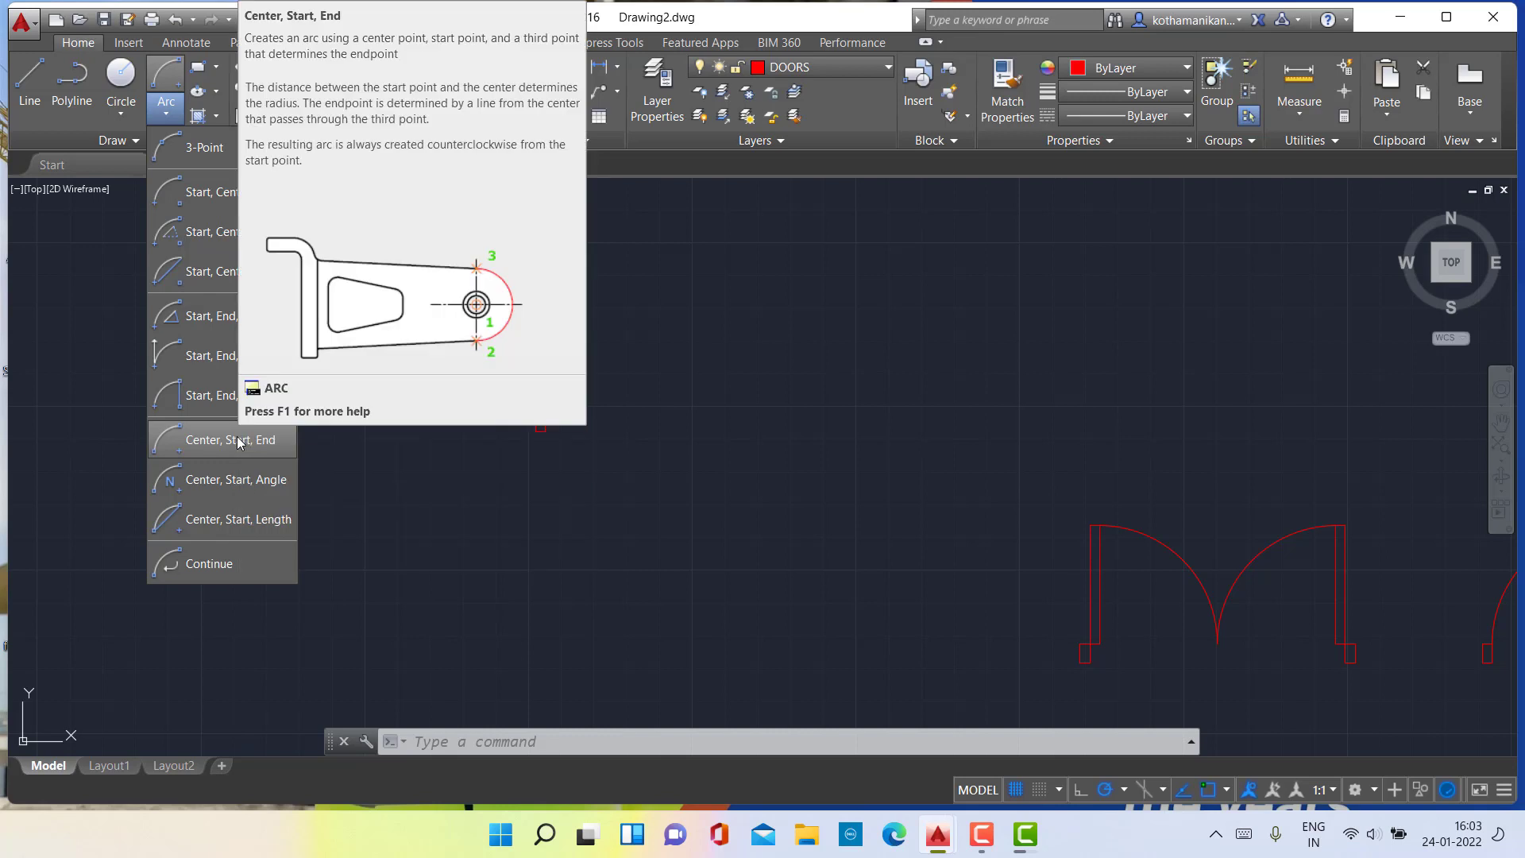
{"action": "left_click", "coordinate": [236, 439]}
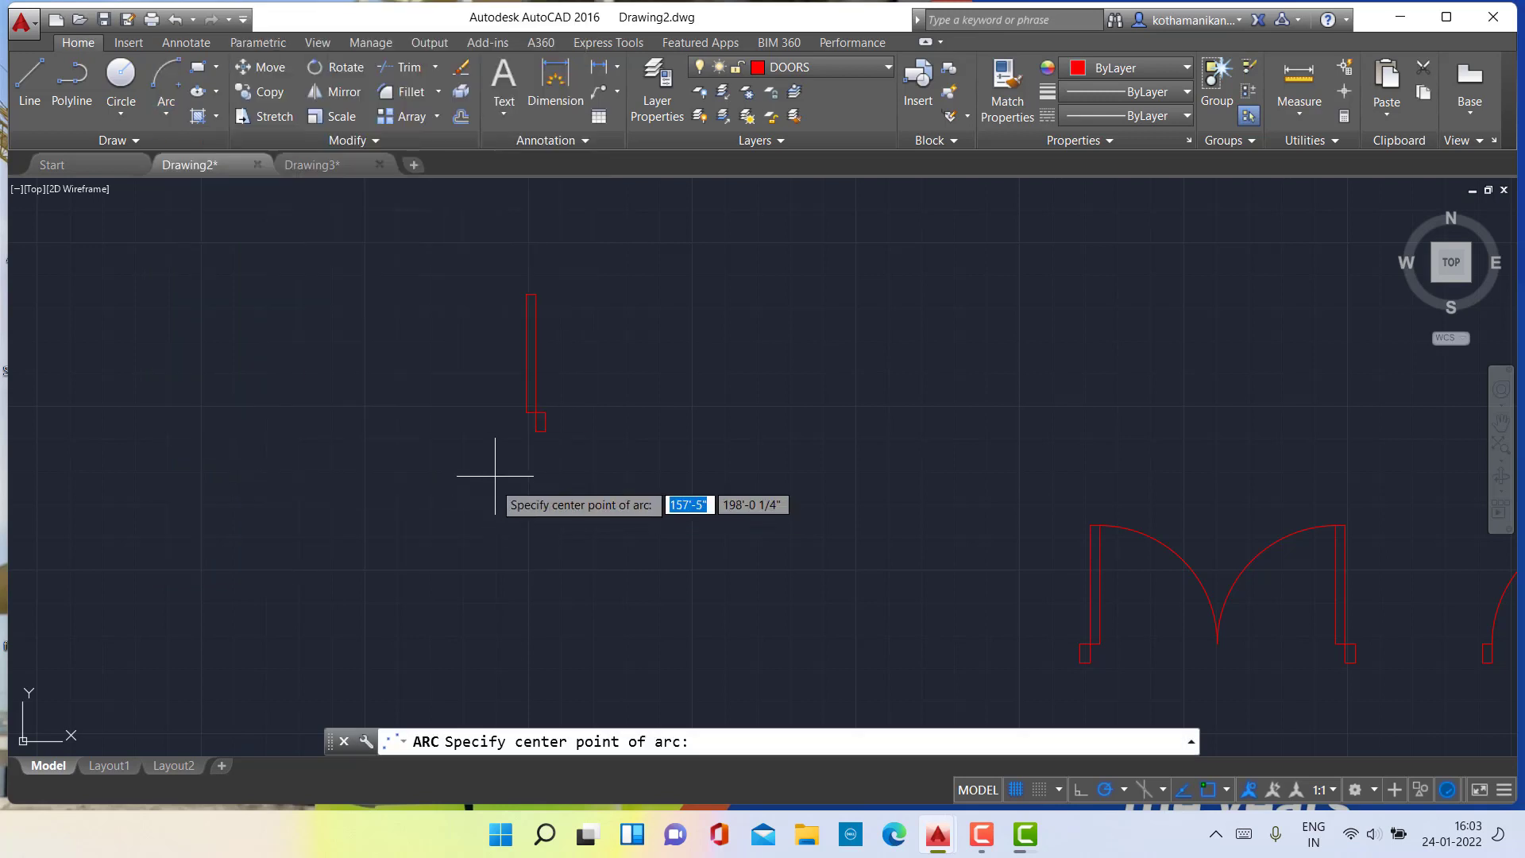
{"action": "scroll", "coordinate": [500, 464], "scroll_direction": "up", "scroll_amount": 4}
{"action": "middle_click_drag", "start_coordinate": [536, 355], "coordinate": [526, 595]}
{"action": "scroll", "coordinate": [525, 595], "scroll_direction": "down", "scroll_amount": 2}
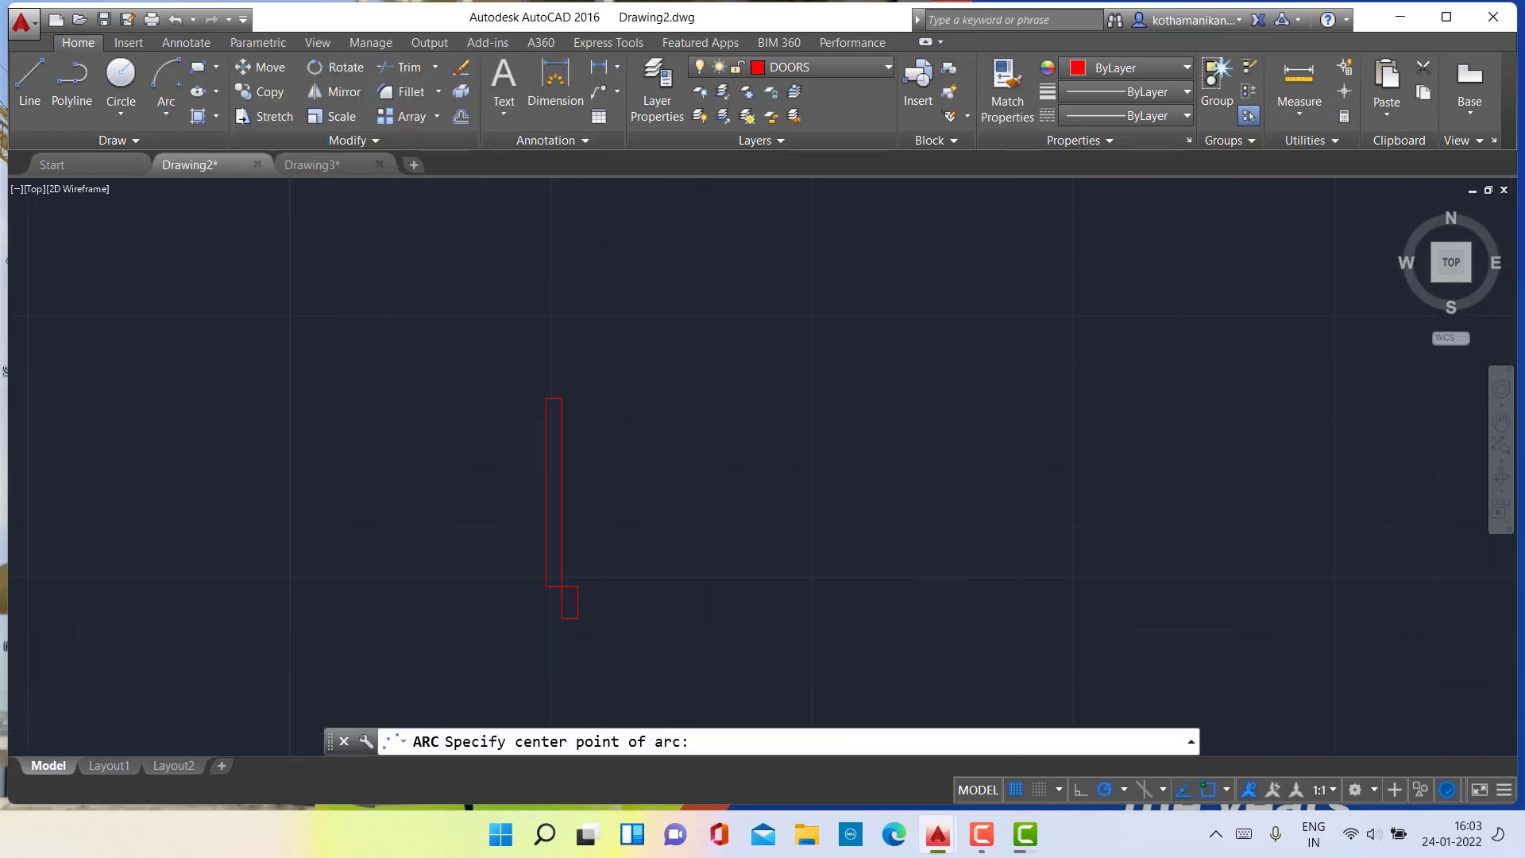
{"action": "scroll", "coordinate": [532, 593], "scroll_direction": "up", "scroll_amount": 2}
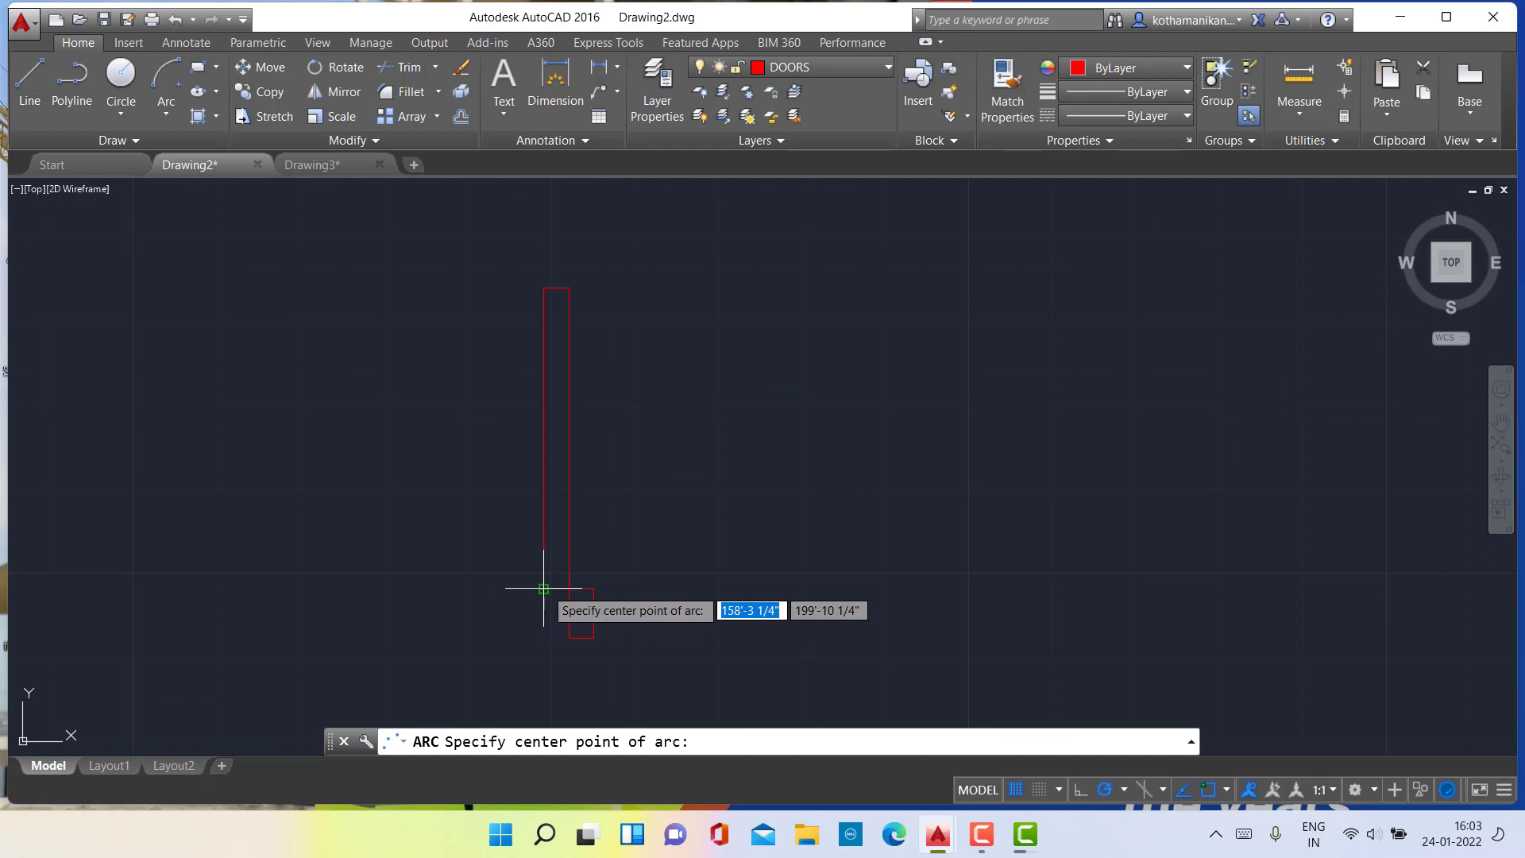
{"action": "left_click", "coordinate": [544, 589]}
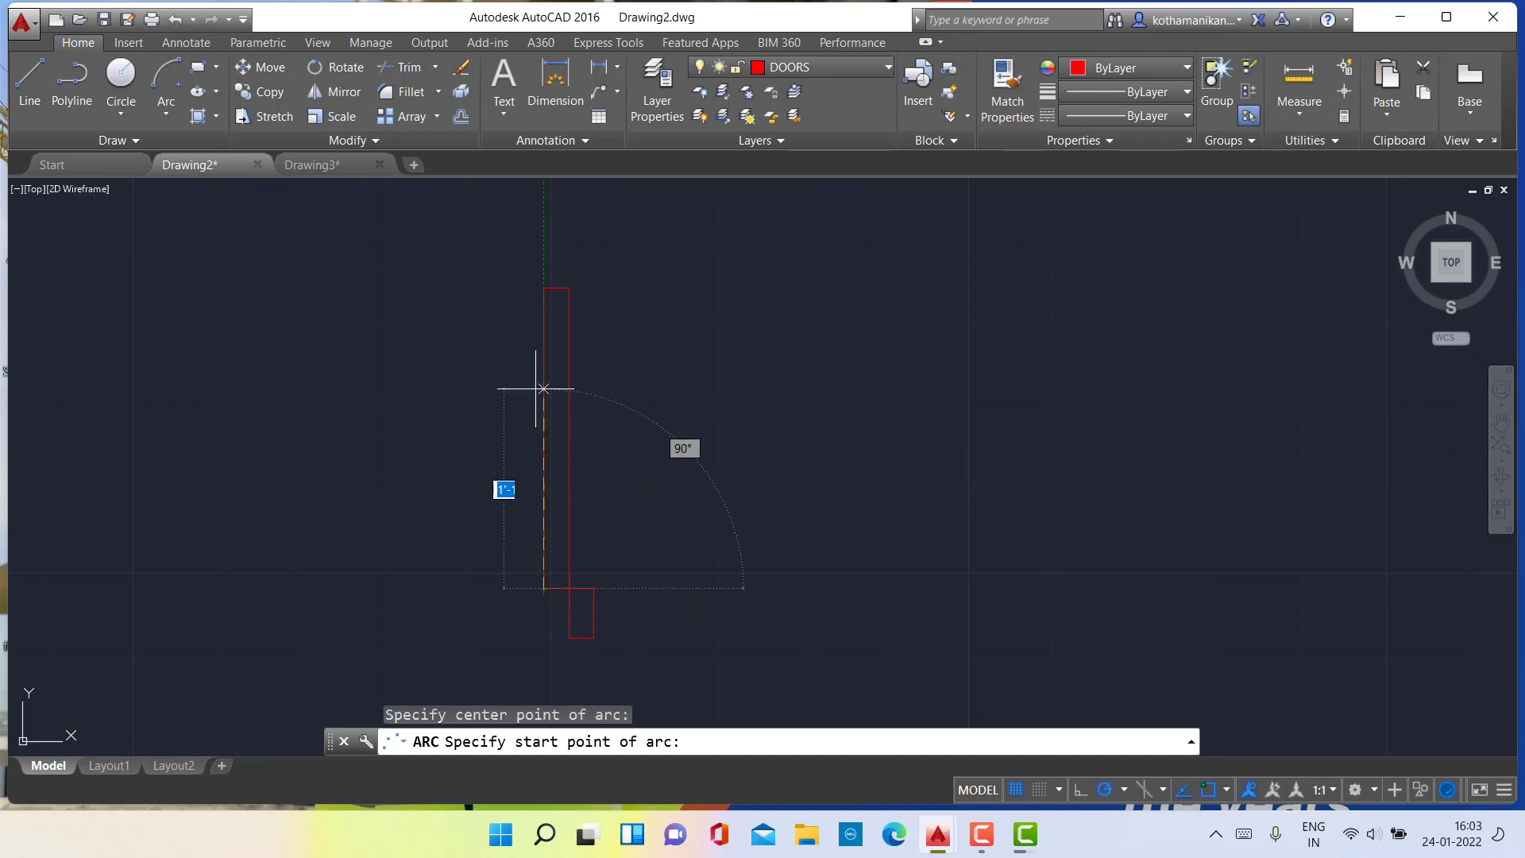
{"action": "left_click", "coordinate": [544, 288]}
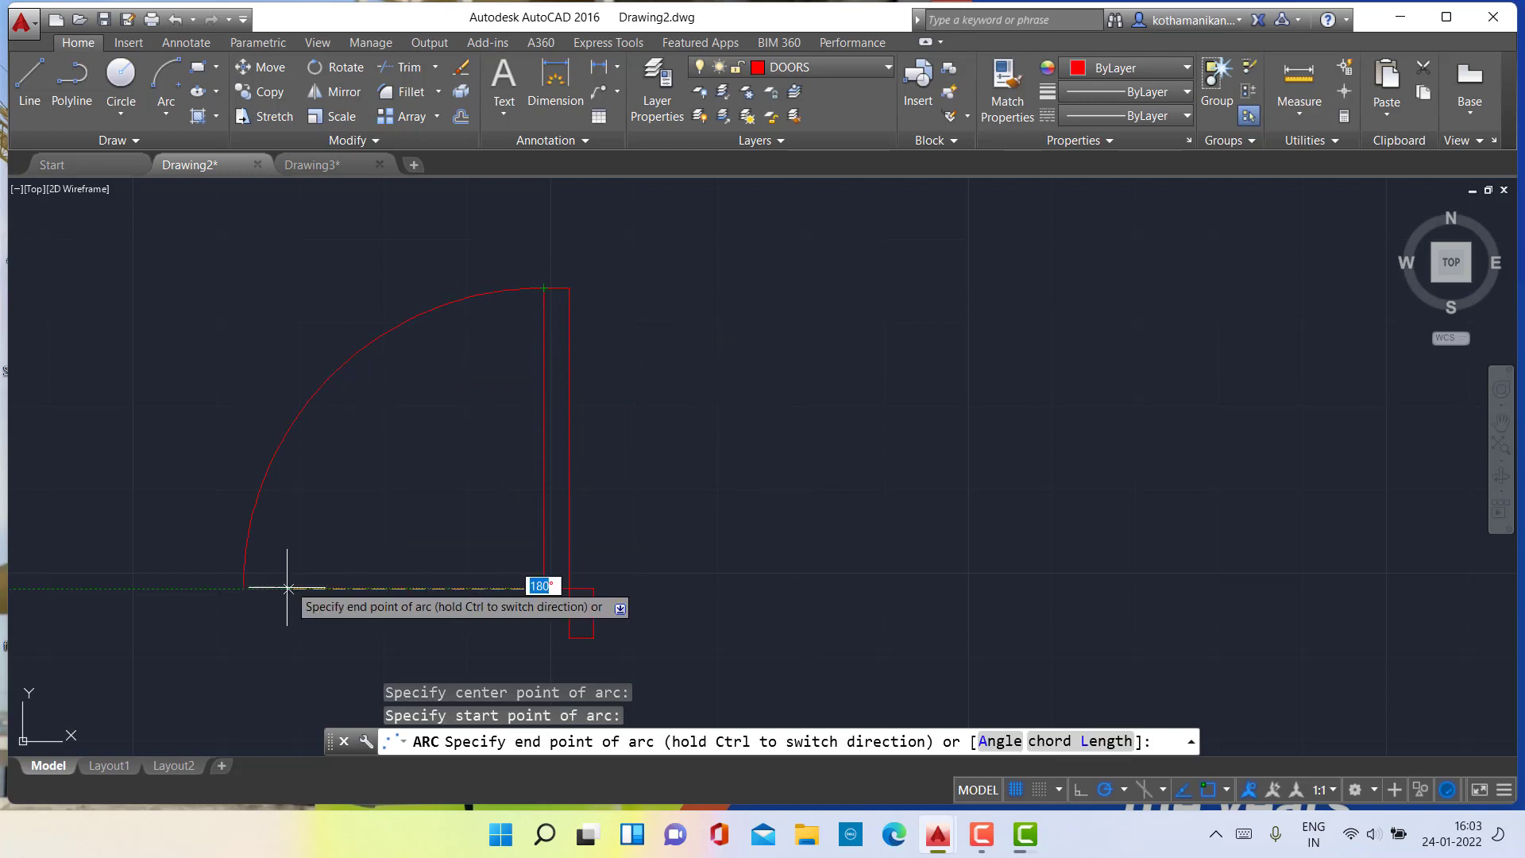
{"action": "left_click", "coordinate": [243, 587]}
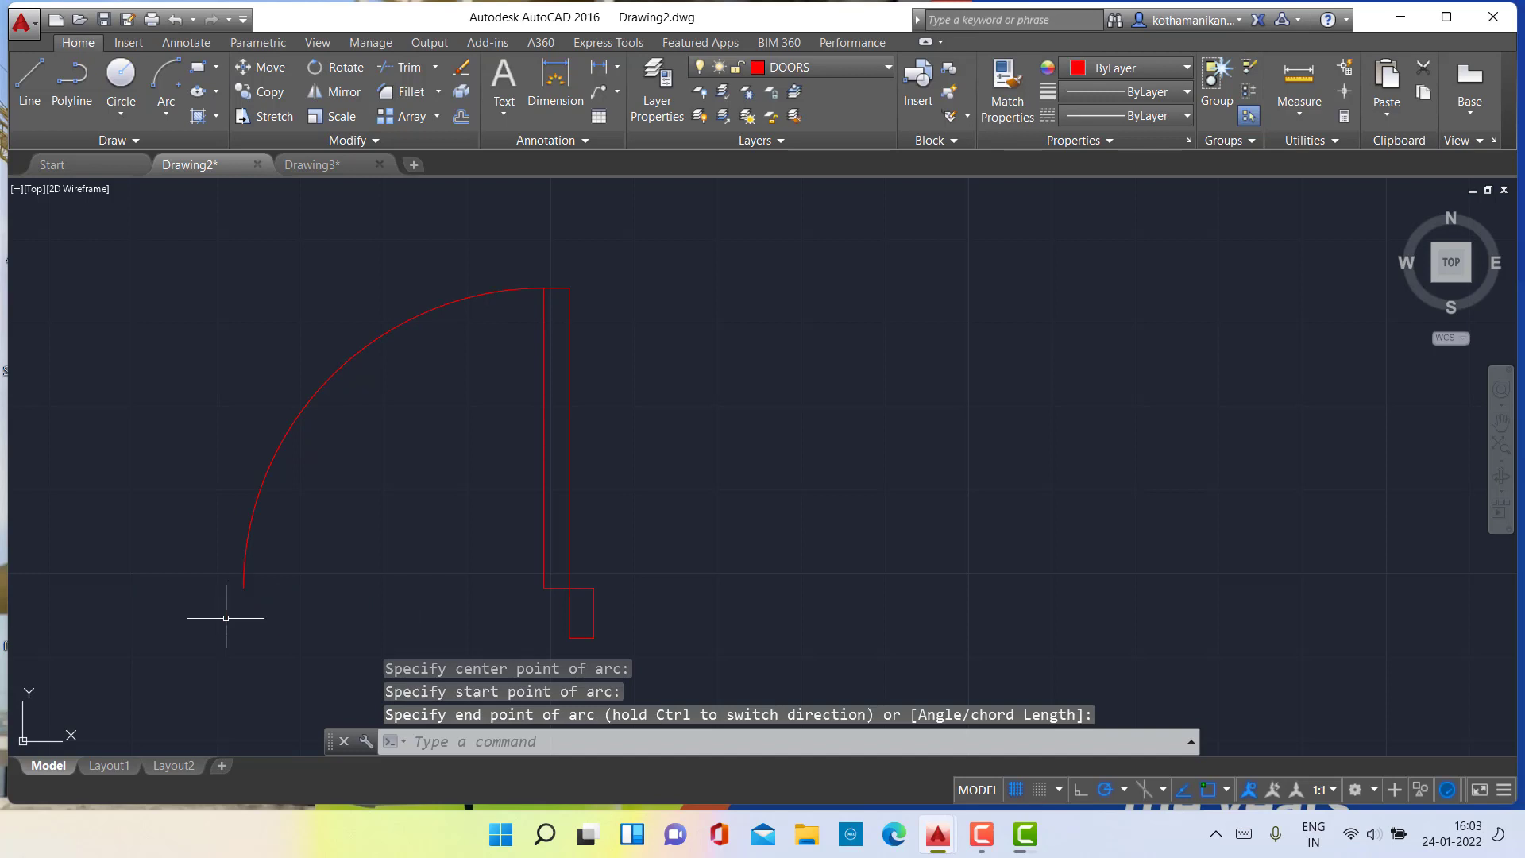
Copy the frame rectangle by its upper-left corner to just outside the free lower end of the swing arc.
{"action": "scroll", "coordinate": [313, 497], "scroll_direction": "down", "scroll_amount": 1}
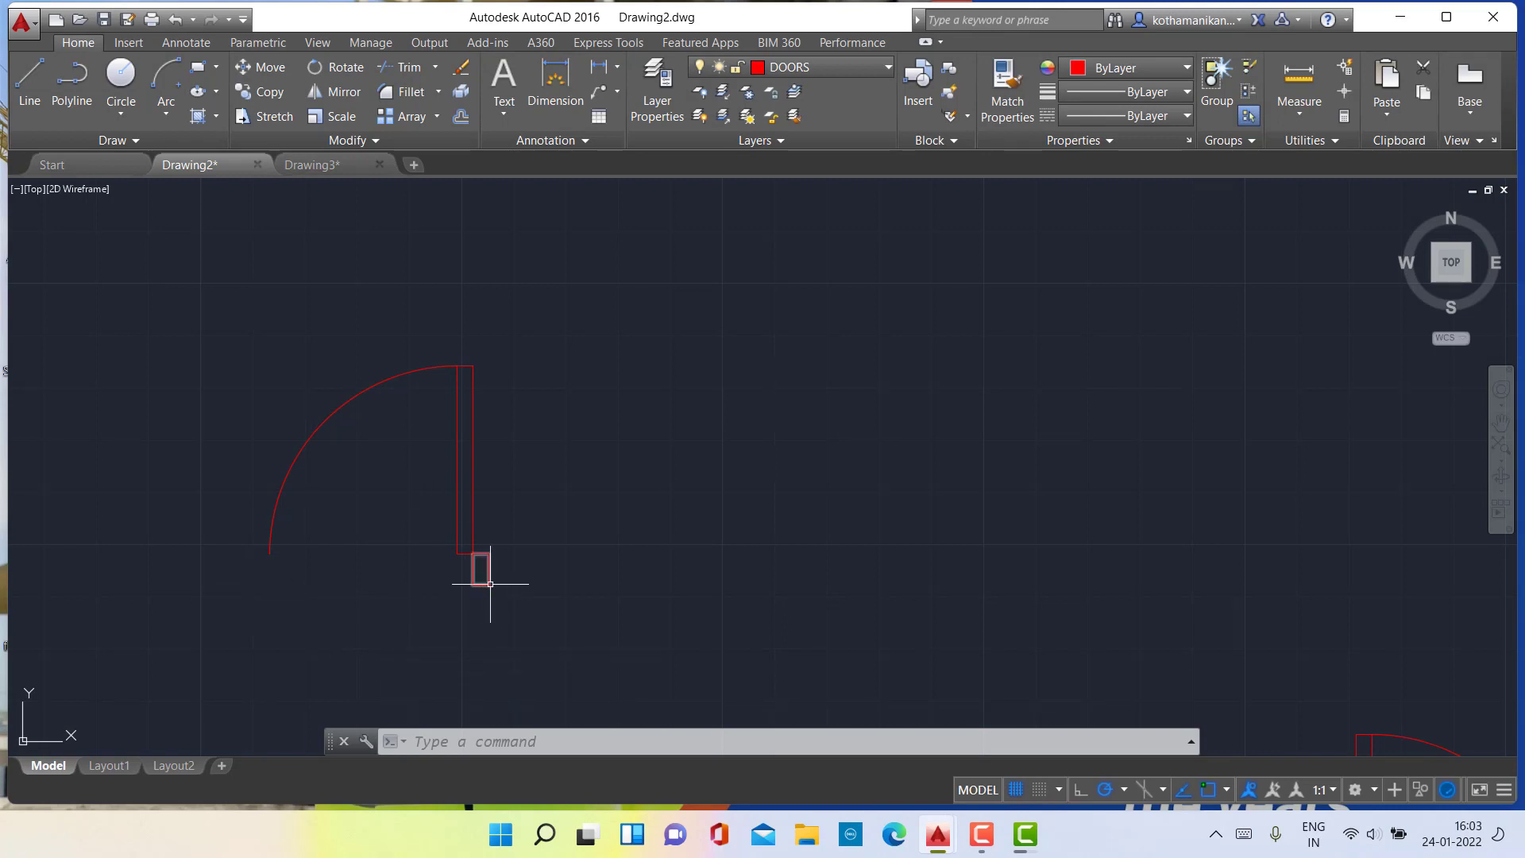
{"action": "key", "text": "Escape"}
{"action": "key", "text": "Escape"}
{"action": "key", "text": "Escape"}
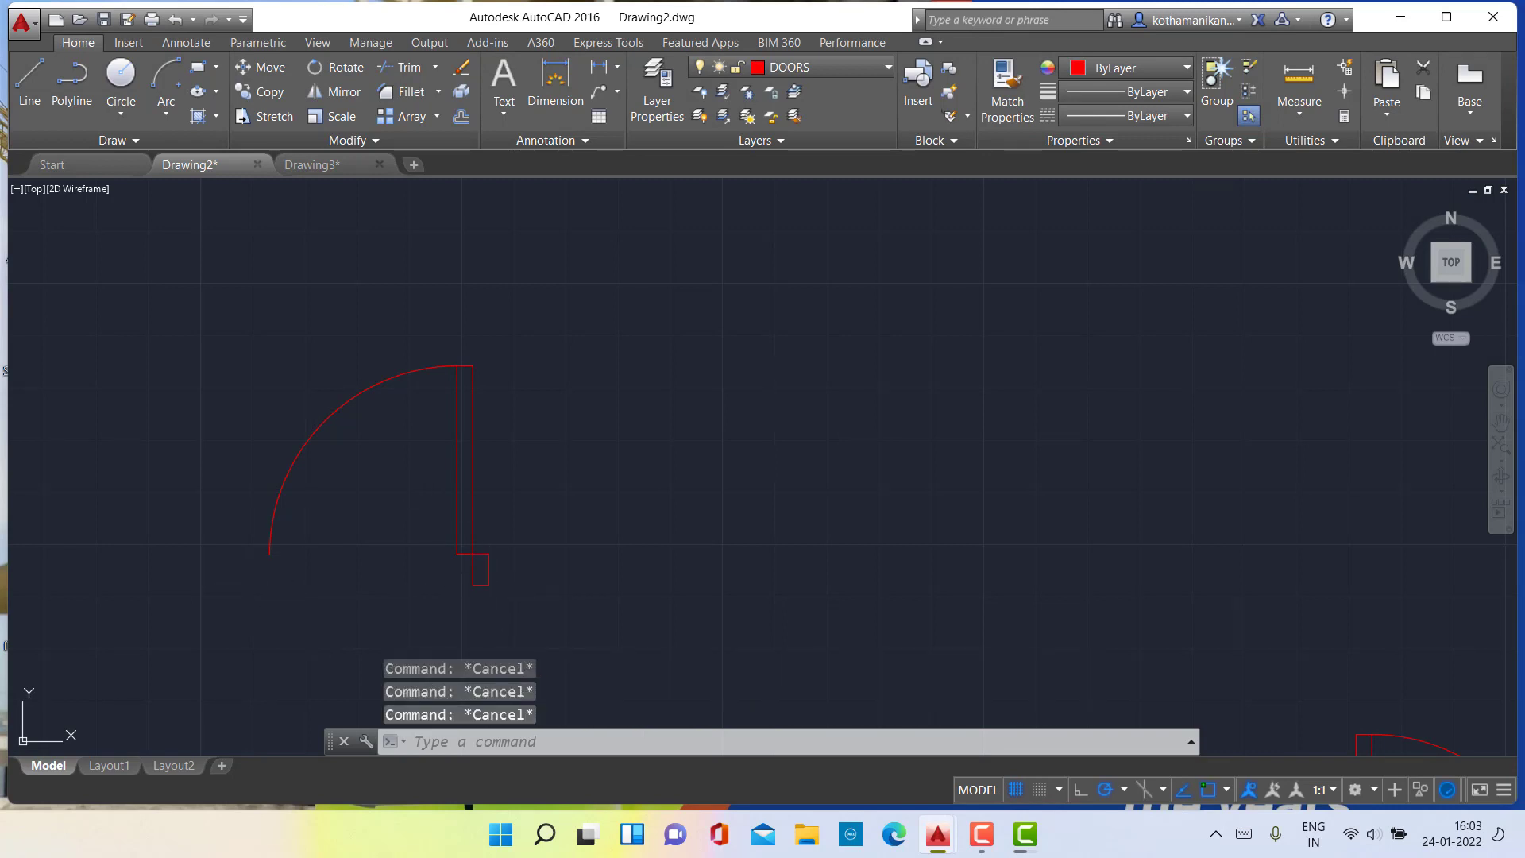
{"action": "left_click", "coordinate": [487, 577]}
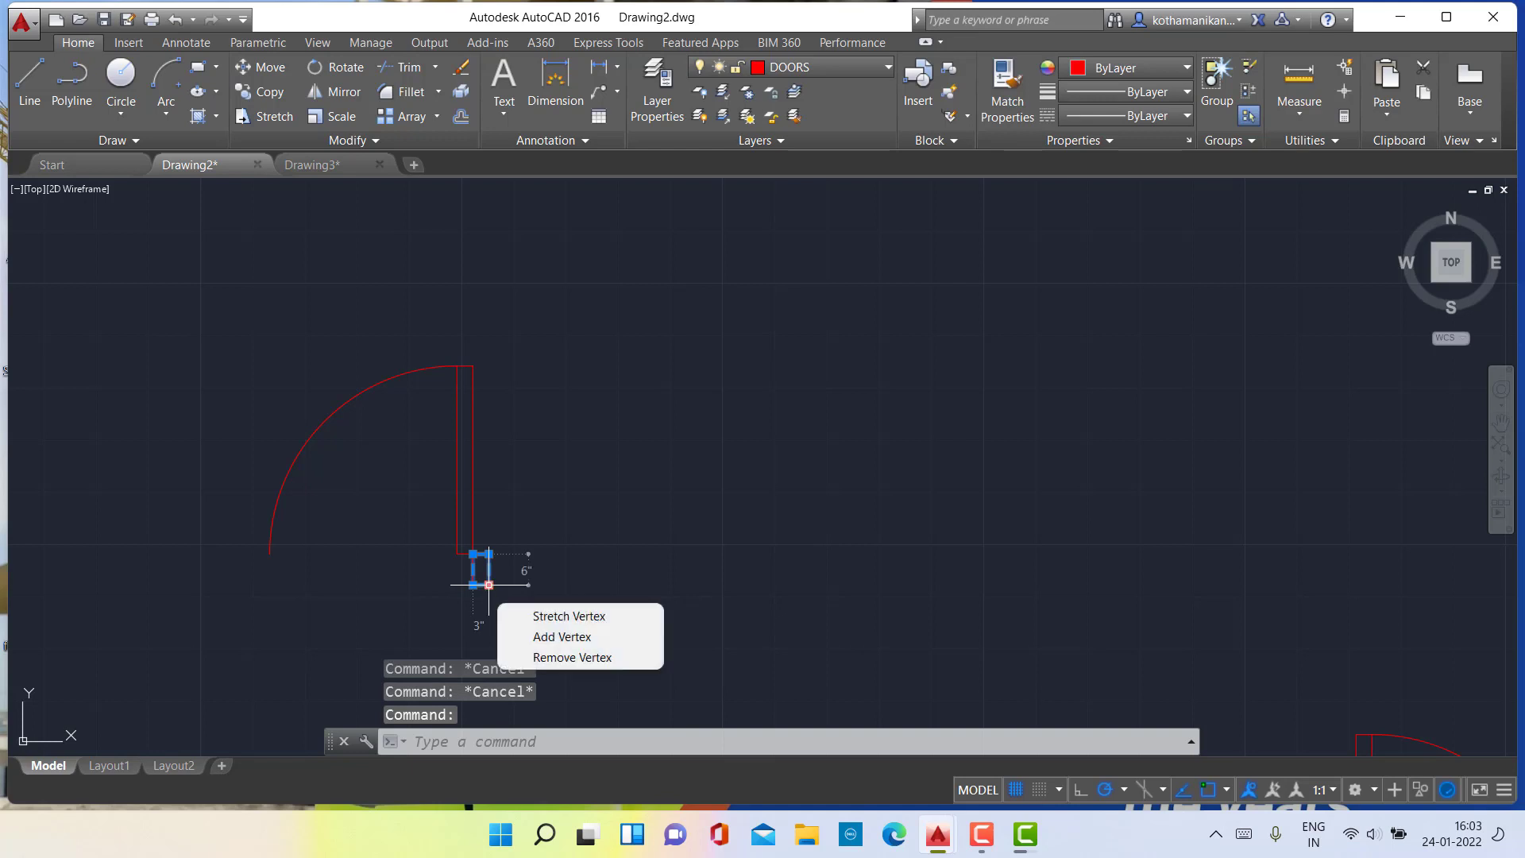
{"action": "left_click", "coordinate": [262, 91]}
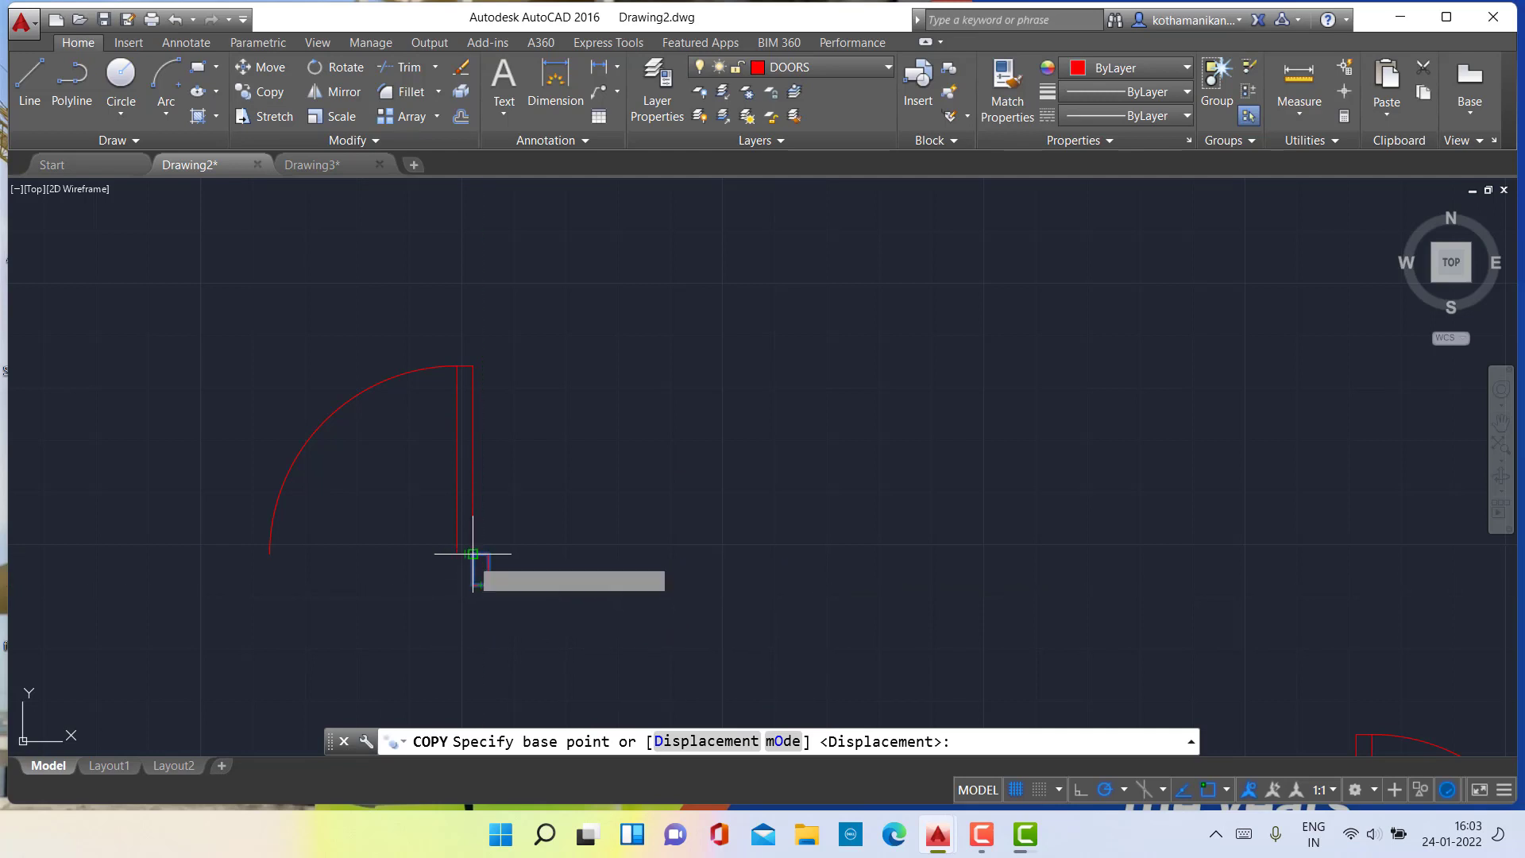
{"action": "scroll", "coordinate": [475, 556], "scroll_direction": "up", "scroll_amount": 10}
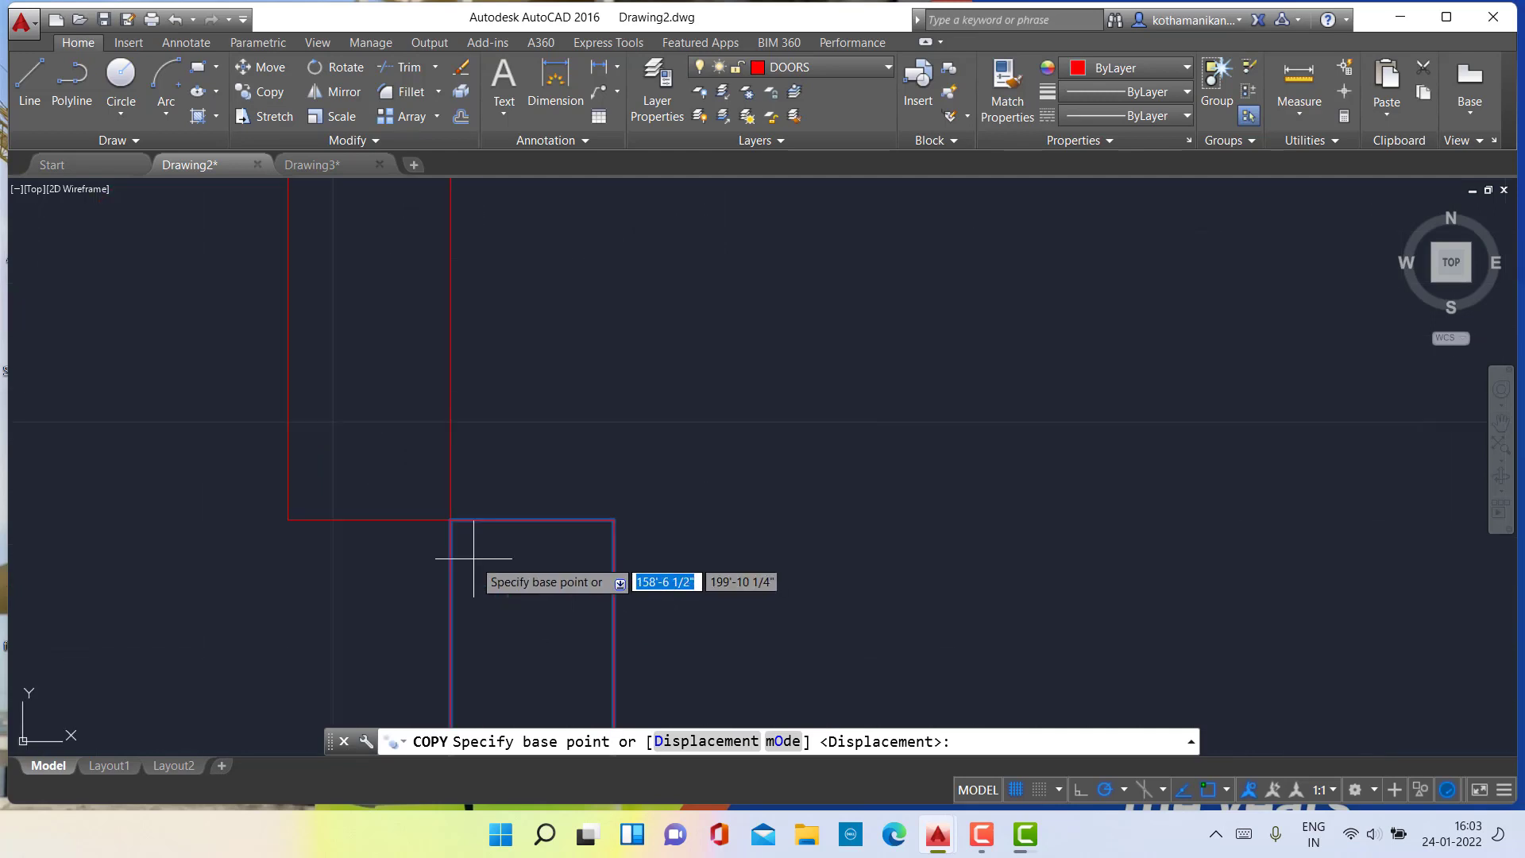
{"action": "left_click", "coordinate": [450, 520]}
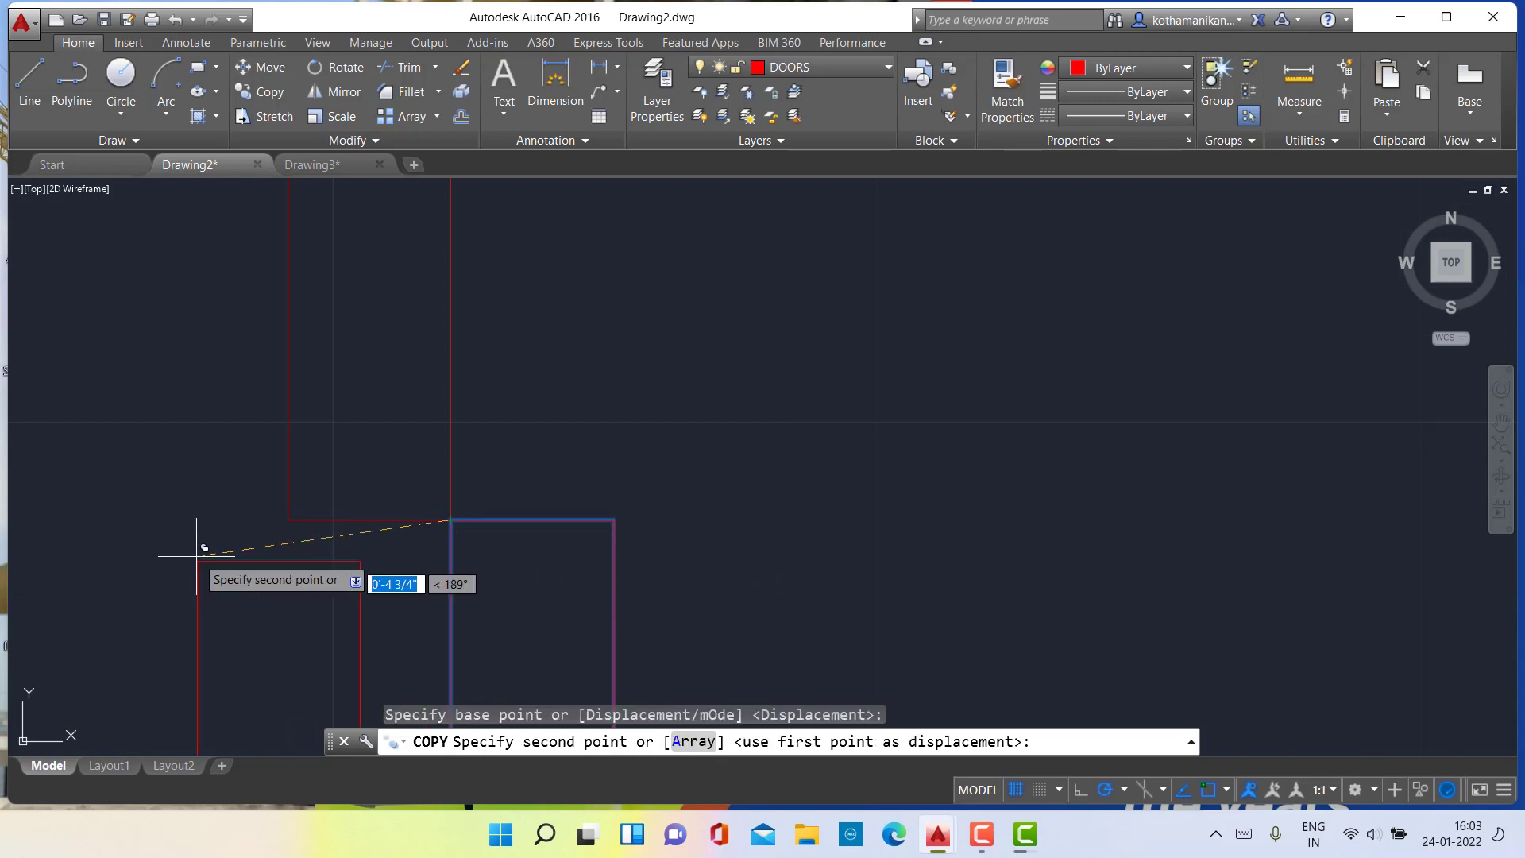
{"action": "scroll", "coordinate": [195, 528], "scroll_direction": "down", "scroll_amount": 10}
{"action": "middle_click_drag", "start_coordinate": [266, 558], "coordinate": [856, 667]}
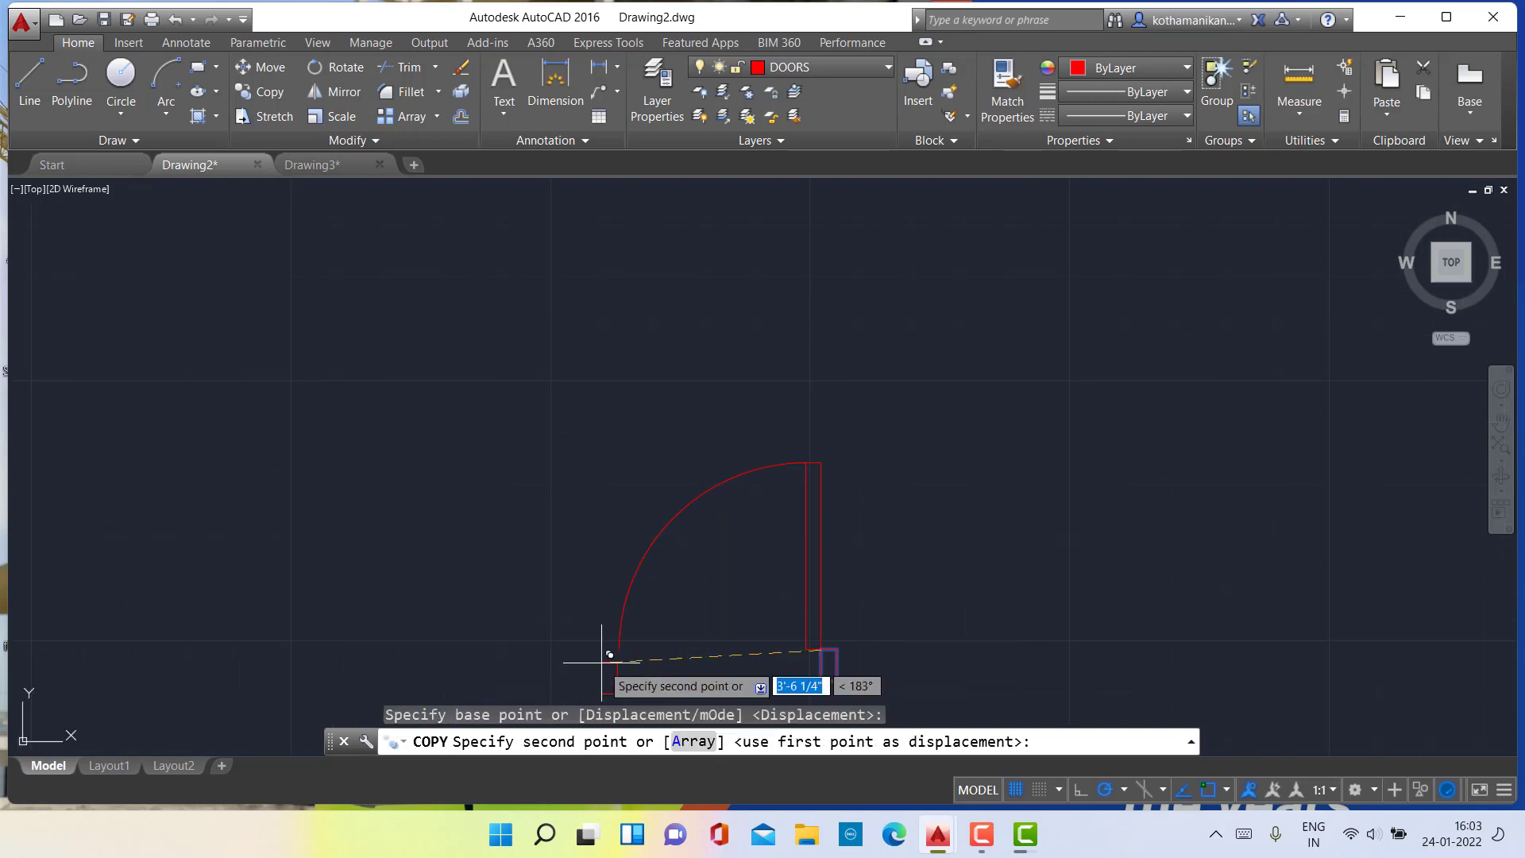
{"action": "scroll", "coordinate": [603, 647], "scroll_direction": "up", "scroll_amount": 6}
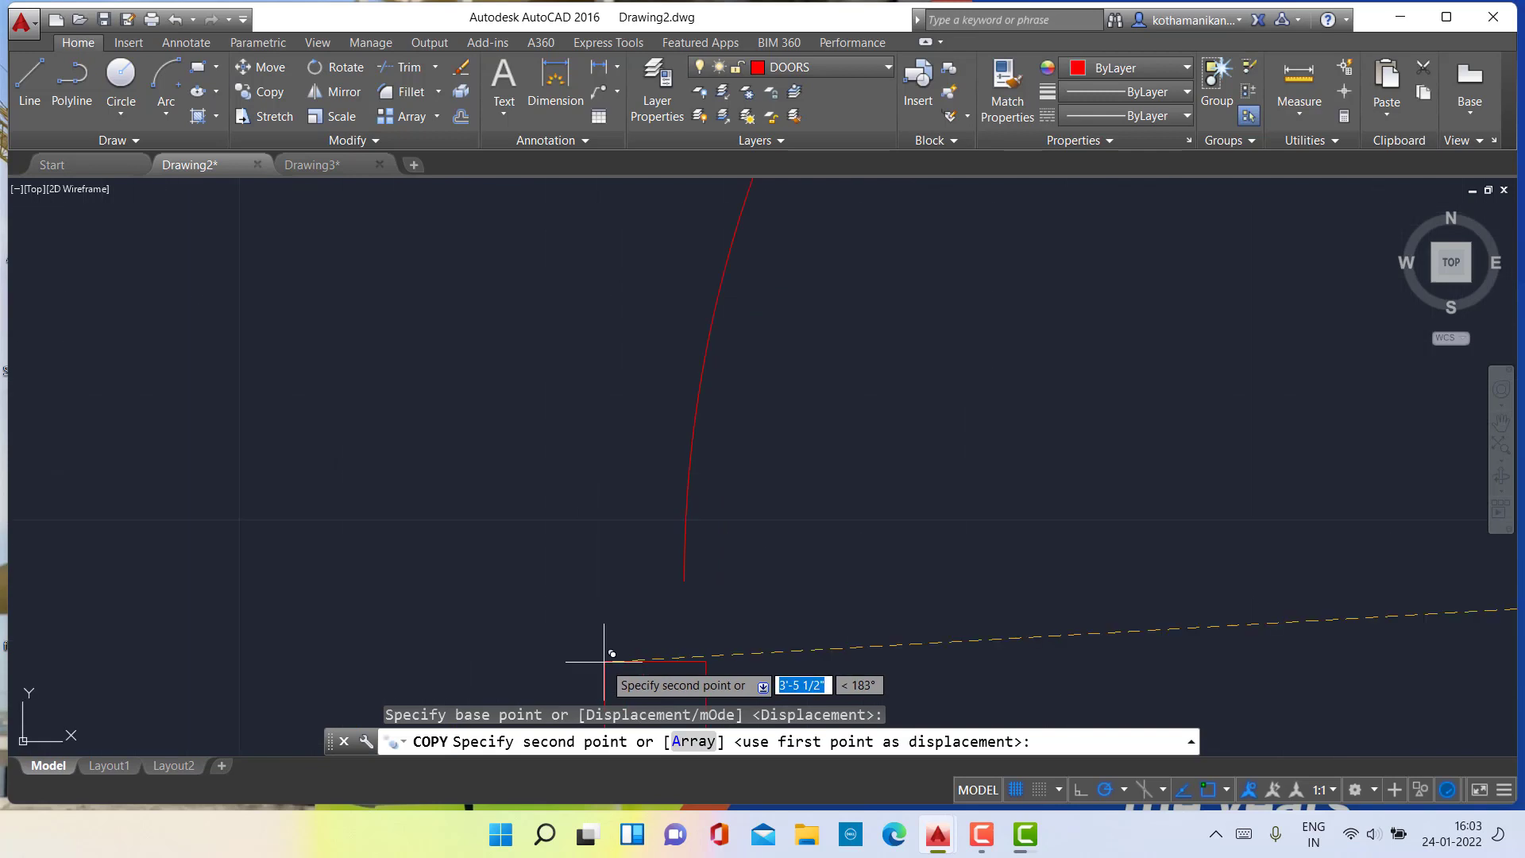
{"action": "left_click", "coordinate": [585, 580]}
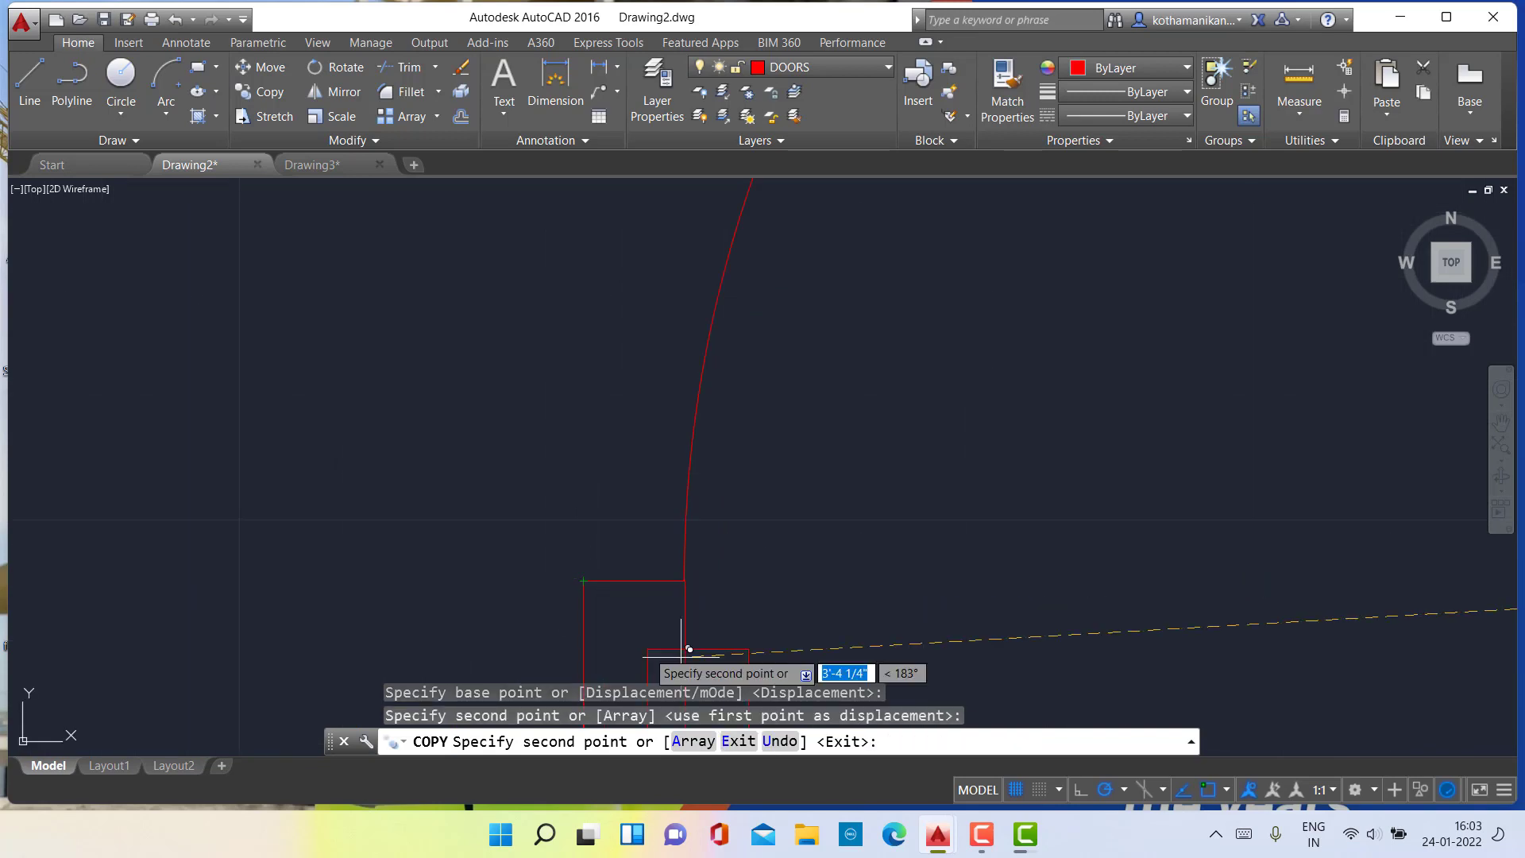
{"action": "scroll", "coordinate": [699, 635], "scroll_direction": "up", "scroll_amount": 4}
{"action": "key", "text": "Escape"}
{"action": "key", "text": "Escape"}
{"action": "key", "text": "Escape"}
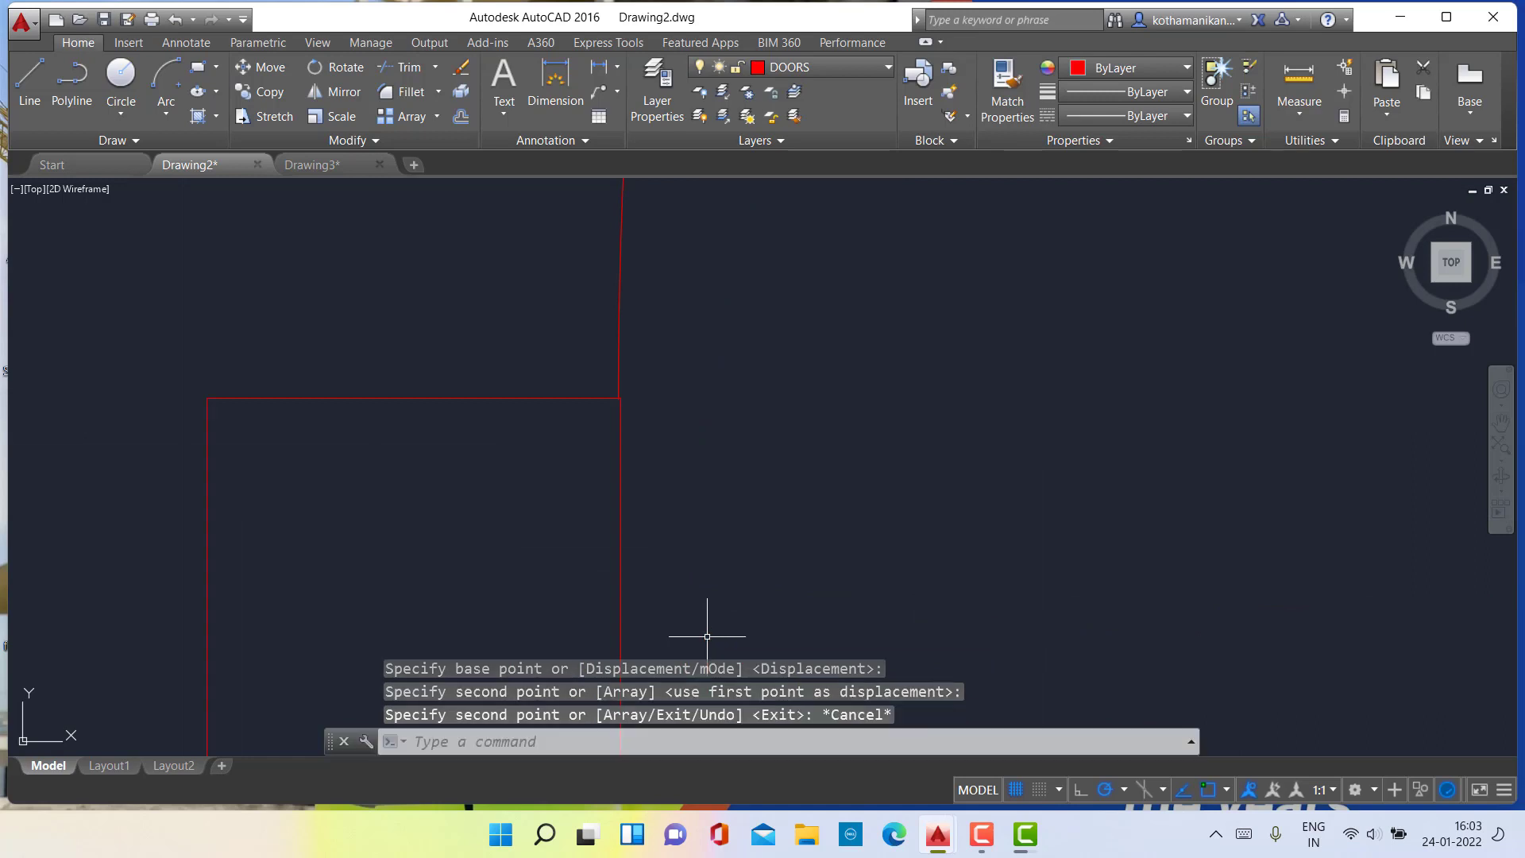
Move the copied frame rectangle by its upper-right corner onto the lower endpoint of the swing arc.
{"action": "scroll", "coordinate": [625, 467], "scroll_direction": "up", "scroll_amount": 3}
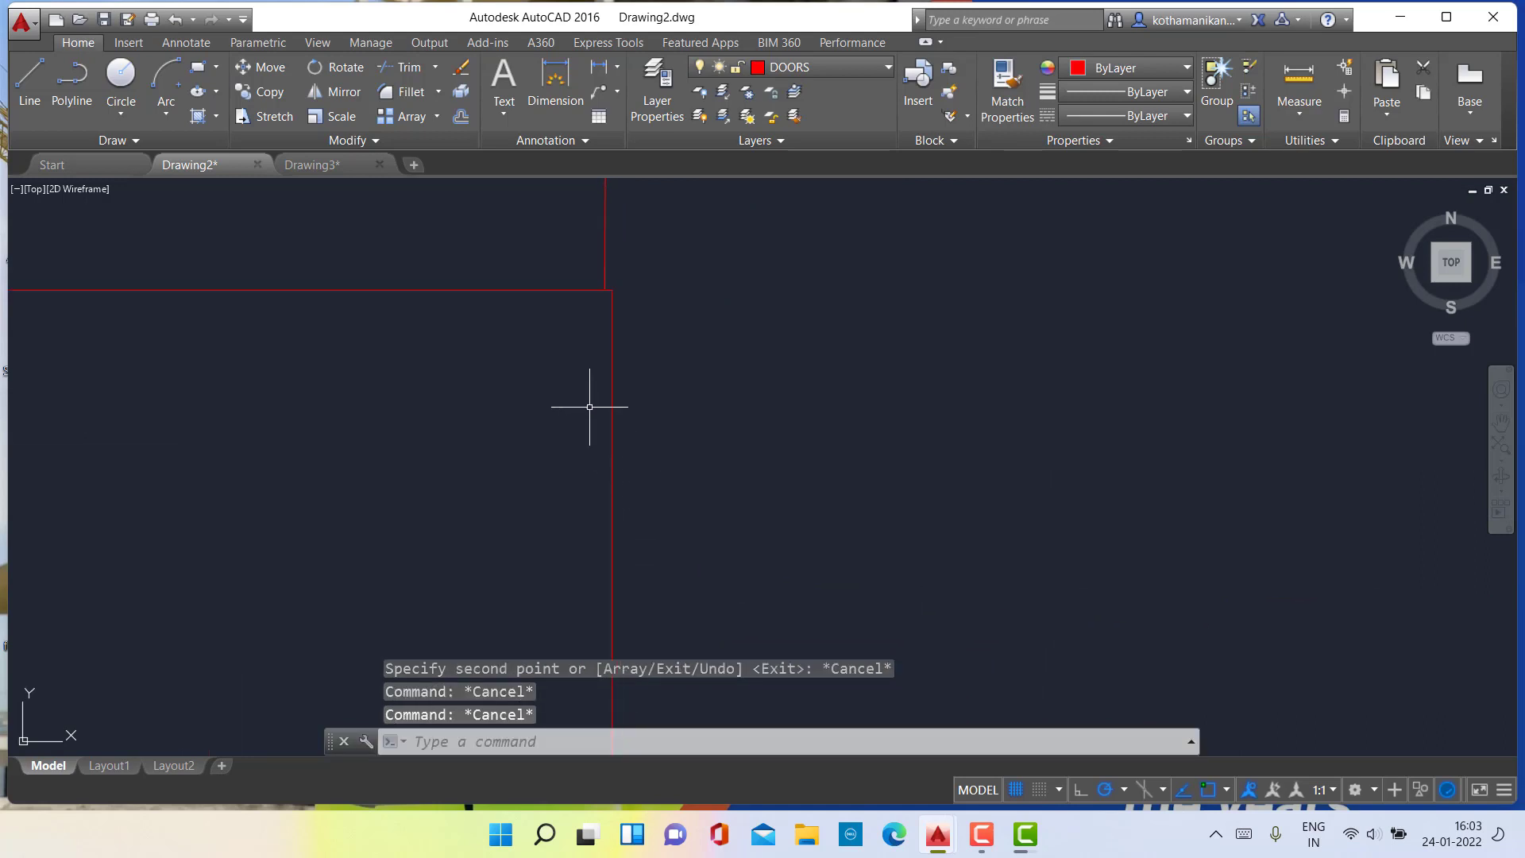
{"action": "left_click", "coordinate": [610, 291]}
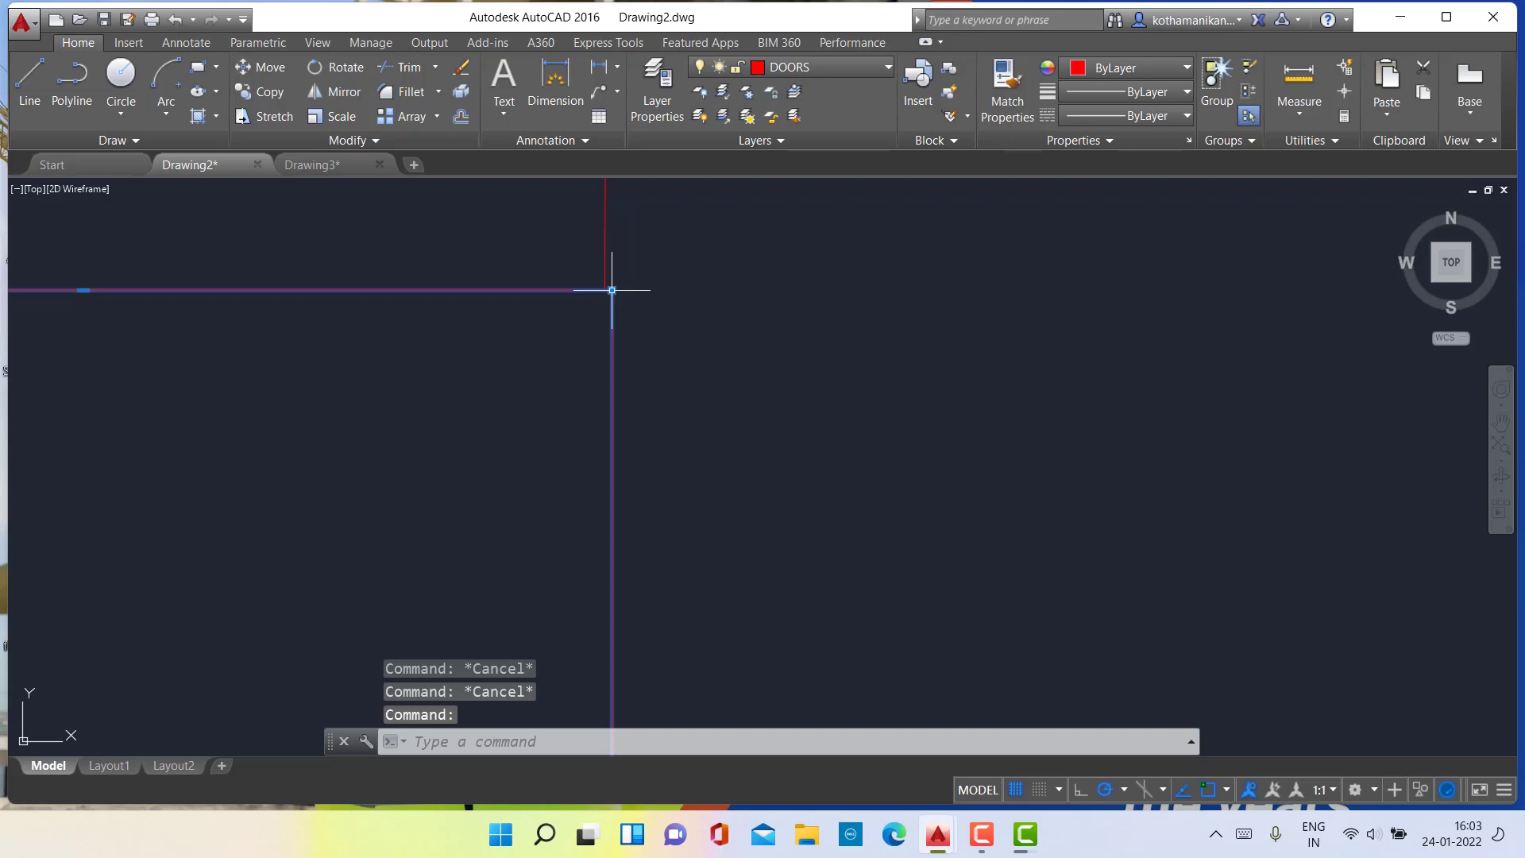
{"action": "left_click", "coordinate": [262, 68]}
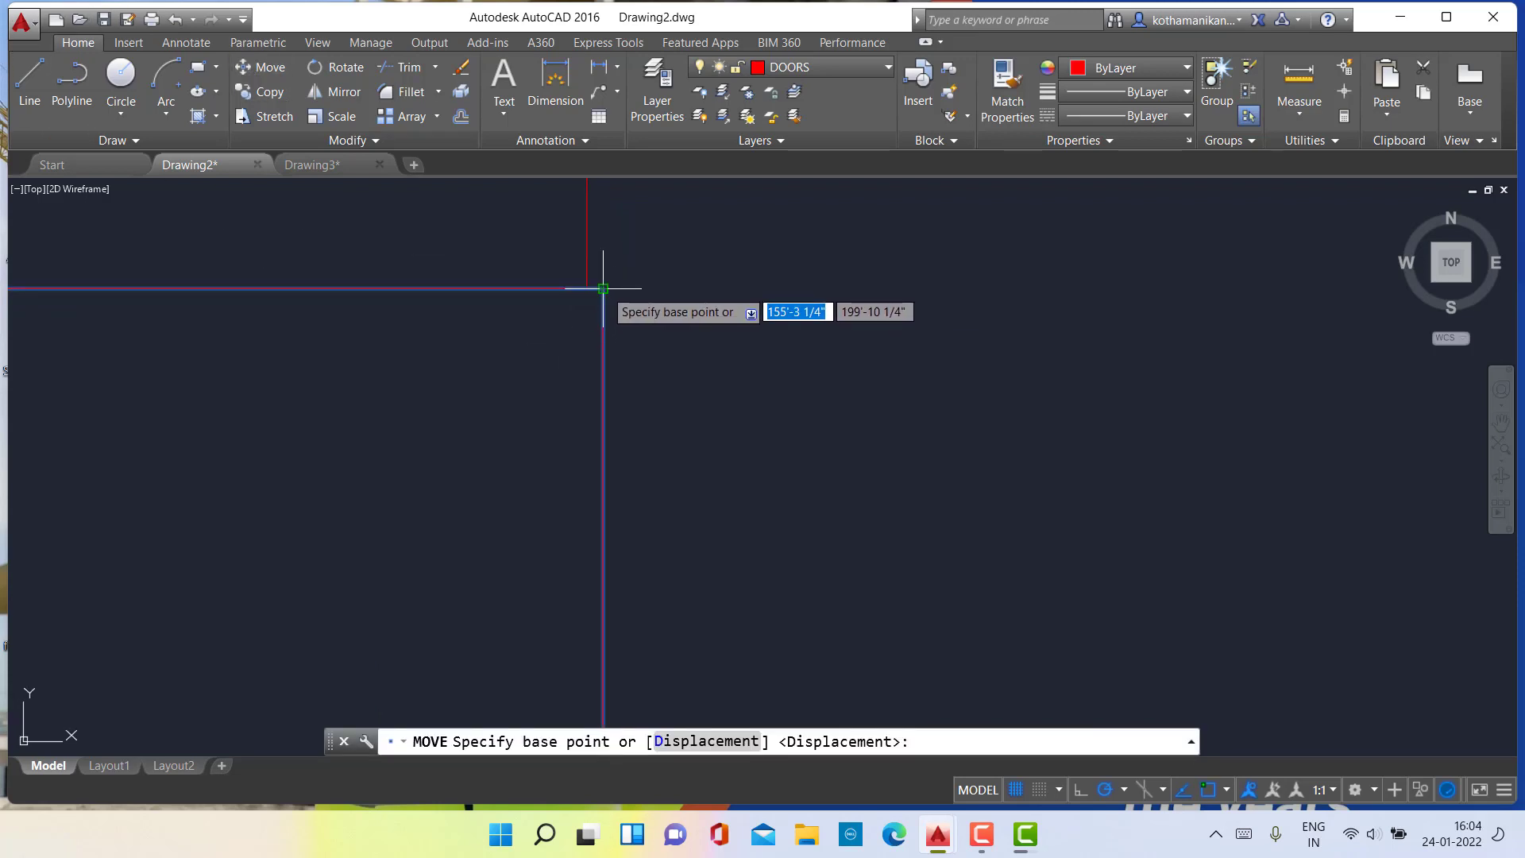
{"action": "left_click", "coordinate": [603, 289]}
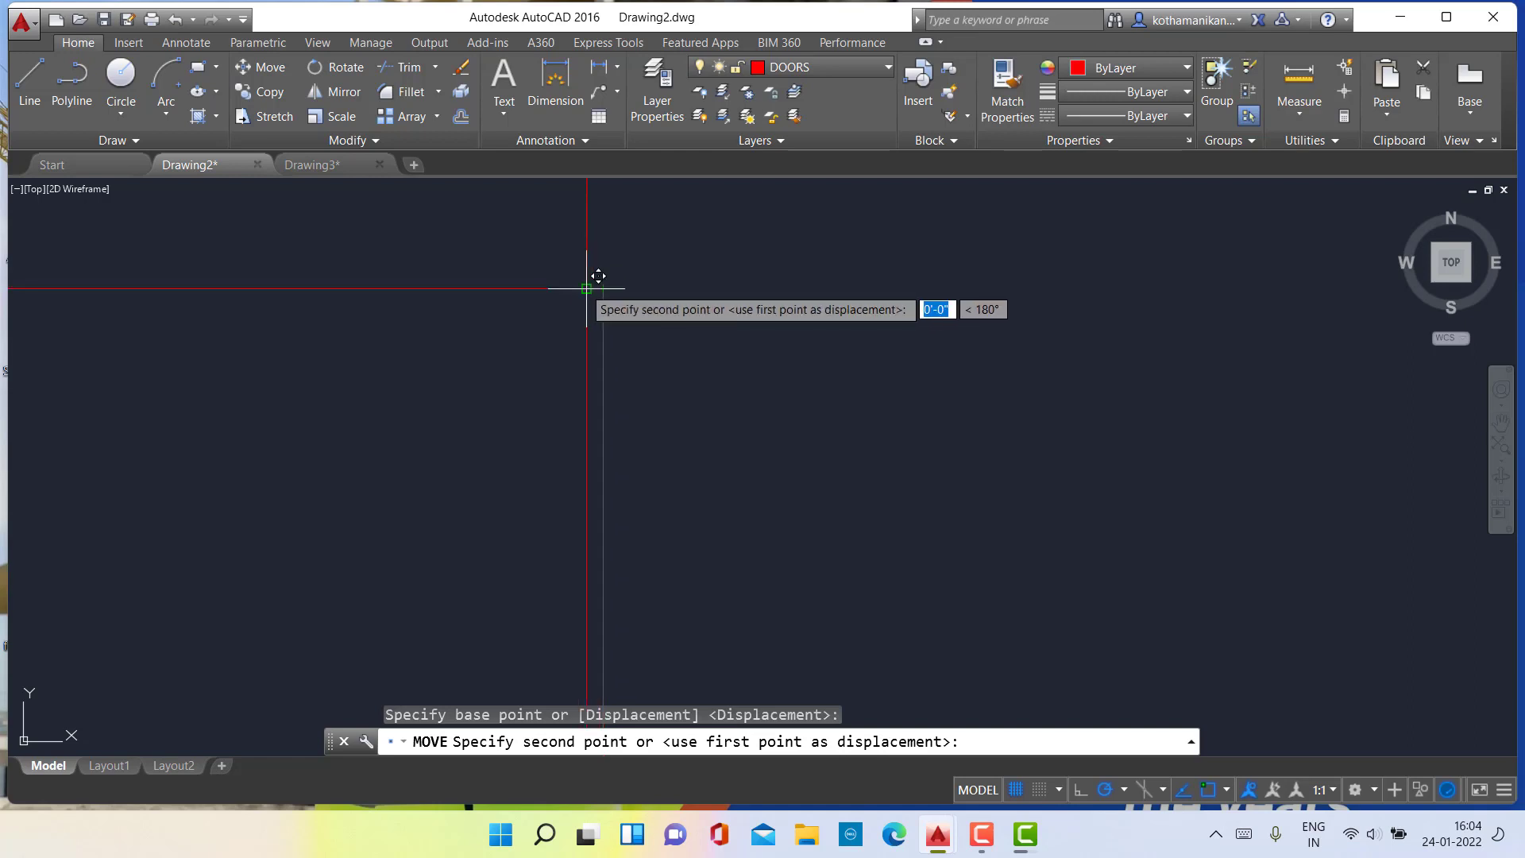
{"action": "scroll", "coordinate": [596, 274], "scroll_direction": "down", "scroll_amount": 2}
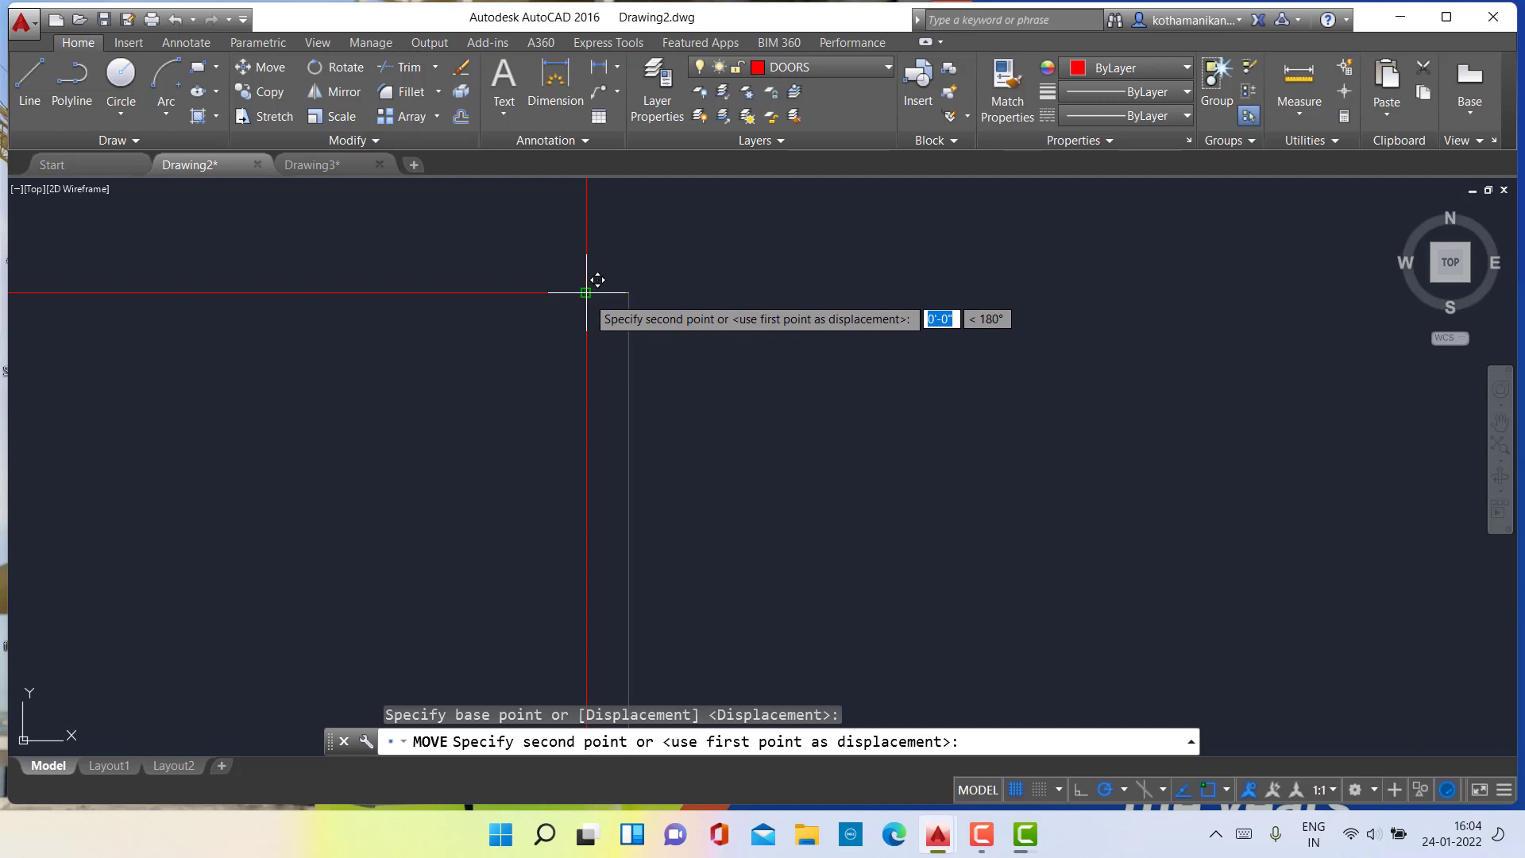
{"action": "left_click", "coordinate": [596, 284]}
{"action": "scroll", "coordinate": [650, 359], "scroll_direction": "down", "scroll_amount": 6}
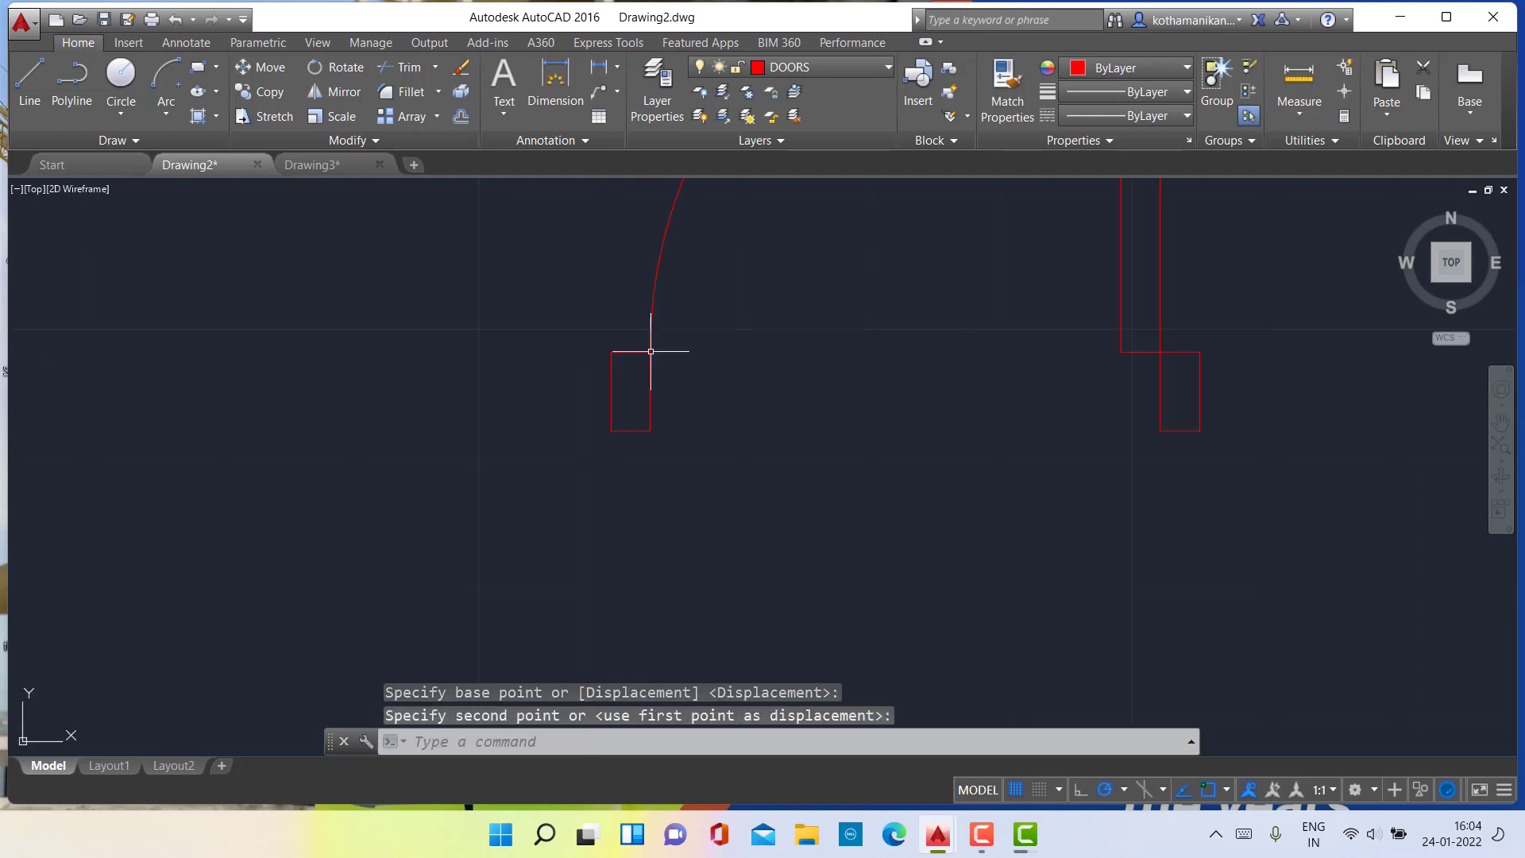
Mirror the whole new single-door symbol about the vertical right edge of its left frame rectangle, keeping the source objects.
{"action": "scroll", "coordinate": [755, 471], "scroll_direction": "down", "scroll_amount": 2}
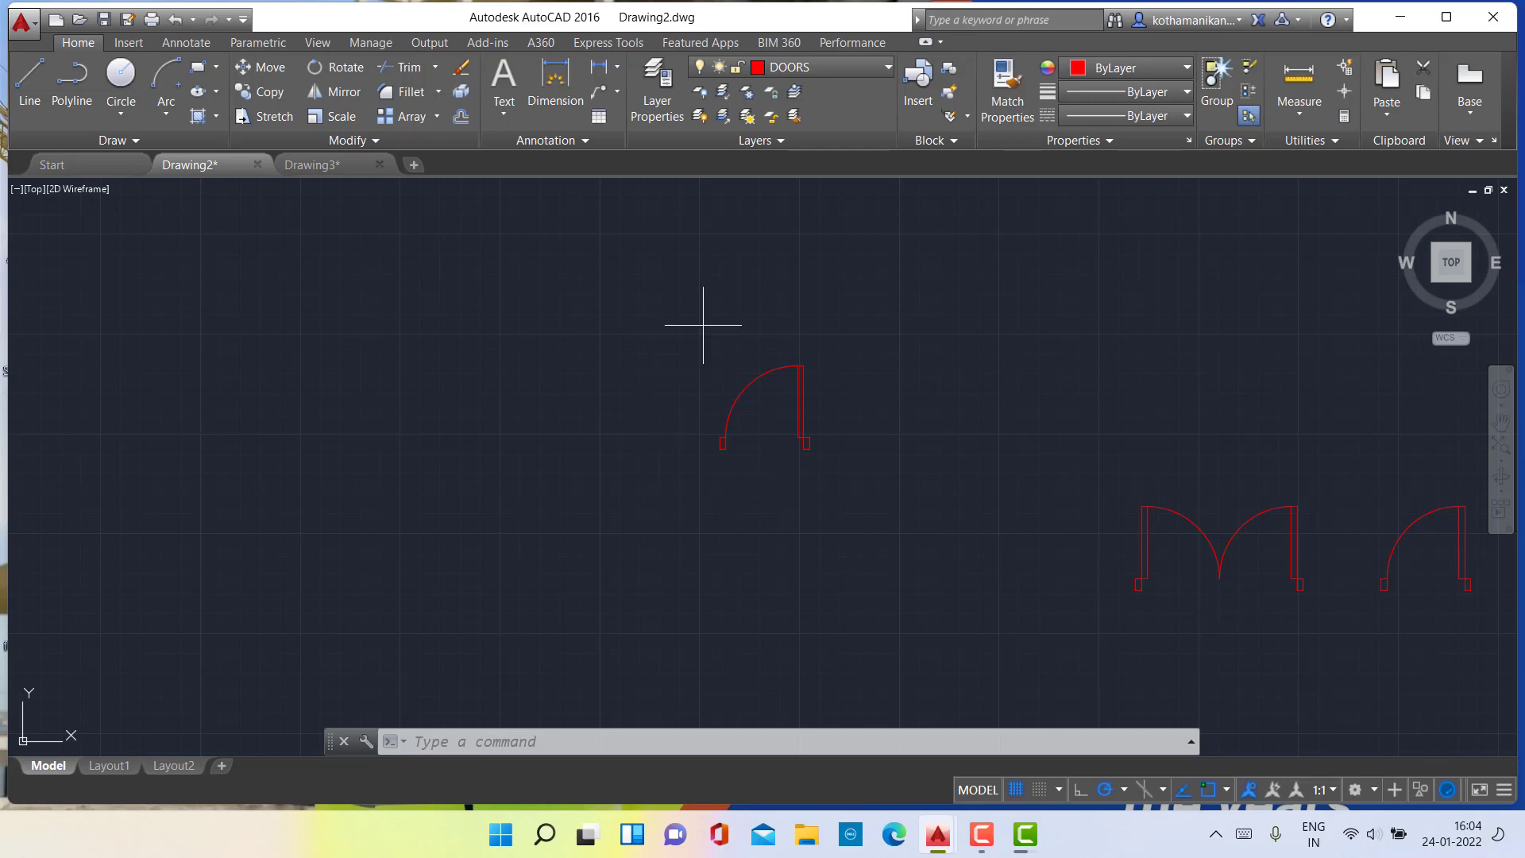
{"action": "mouse_move", "coordinate": [703, 324]}
{"action": "left_mouse_down"}
{"action": "mouse_move", "coordinate": [726, 503]}
{"action": "mouse_move", "coordinate": [879, 497]}
{"action": "mouse_move", "coordinate": [950, 419]}
{"action": "mouse_move", "coordinate": [942, 380]}
{"action": "left_mouse_up"}
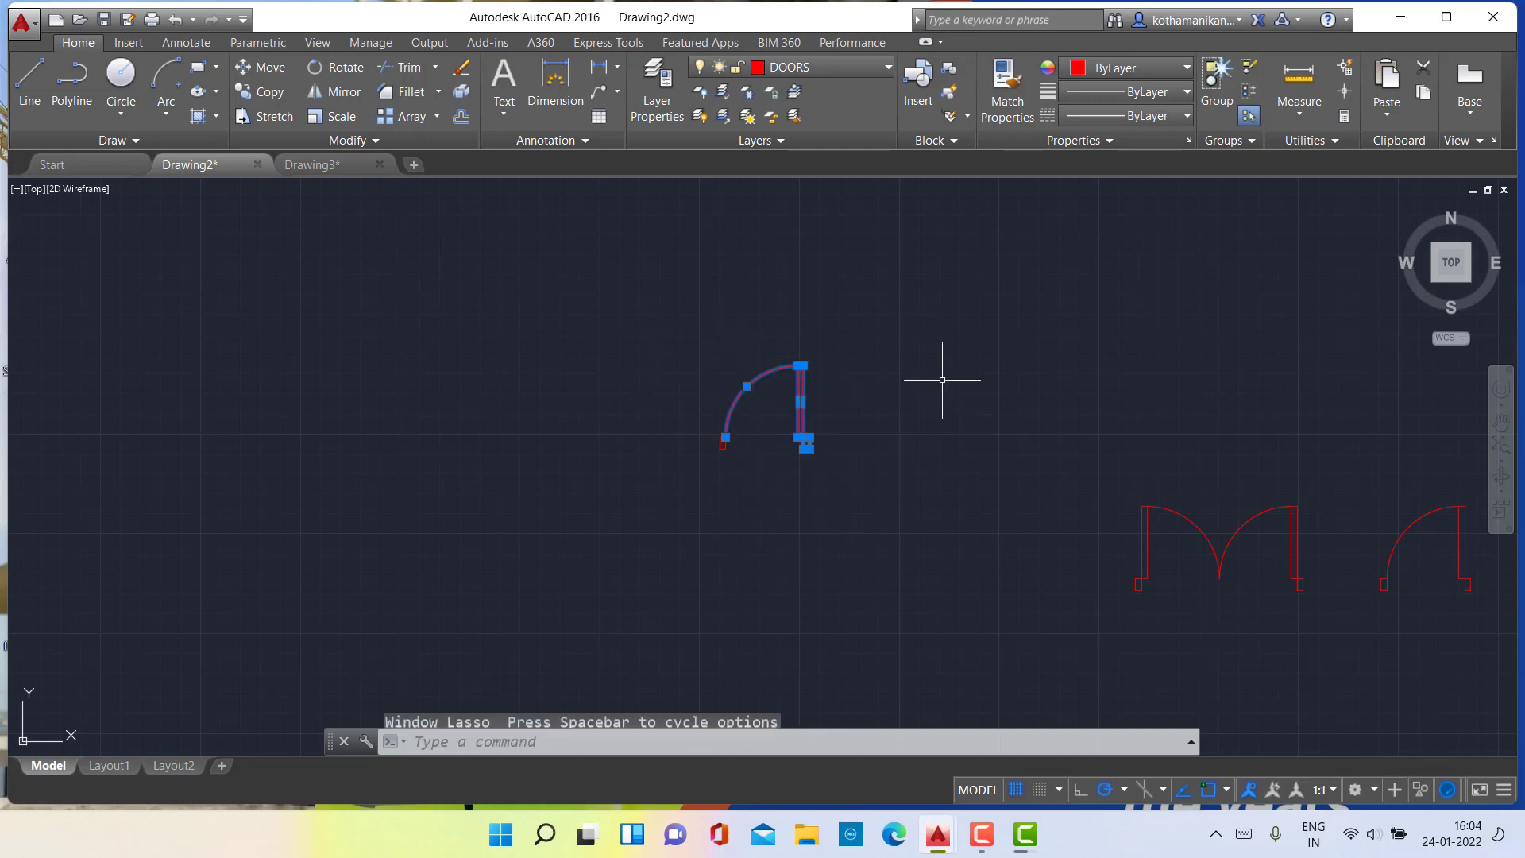
{"action": "left_click", "coordinate": [720, 444]}
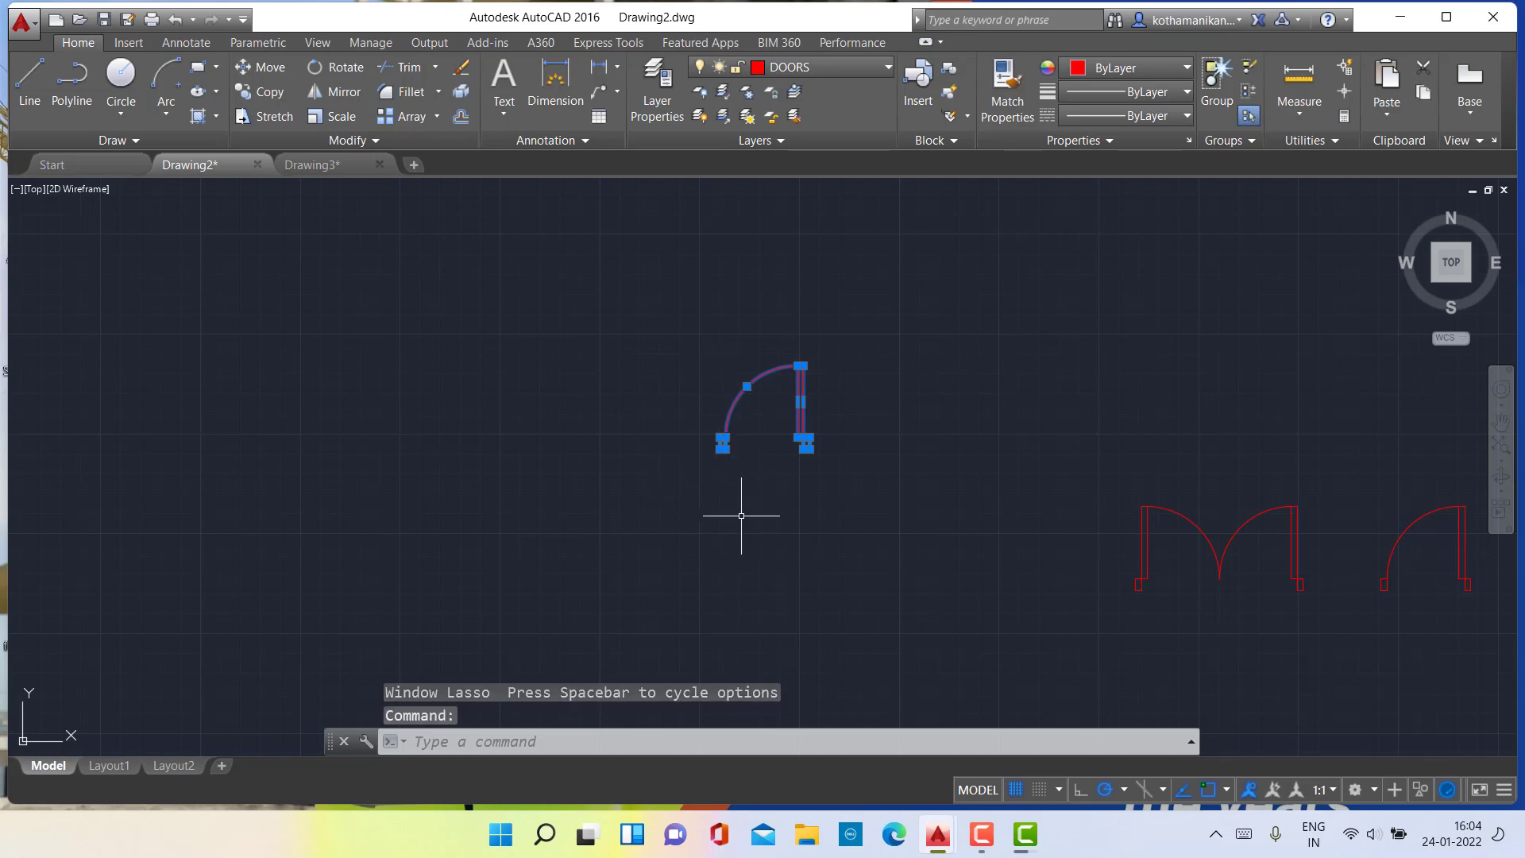
{"action": "left_click", "coordinate": [334, 93]}
{"action": "scroll", "coordinate": [525, 427], "scroll_direction": "down", "scroll_amount": 4}
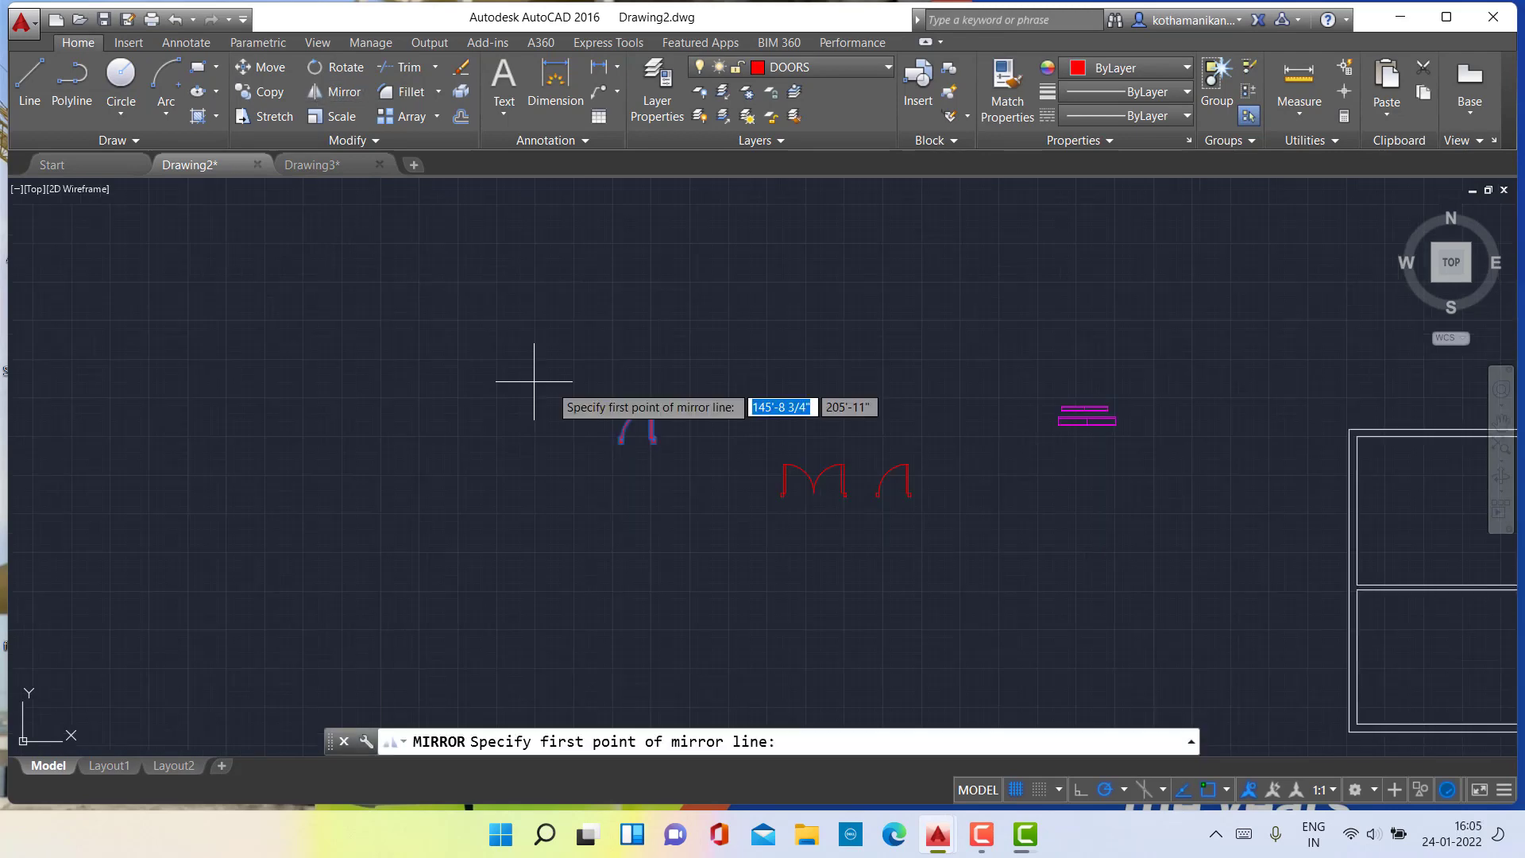
{"action": "scroll", "coordinate": [636, 469], "scroll_direction": "up", "scroll_amount": 5}
{"action": "middle_click_drag", "start_coordinate": [545, 380], "coordinate": [656, 676]}
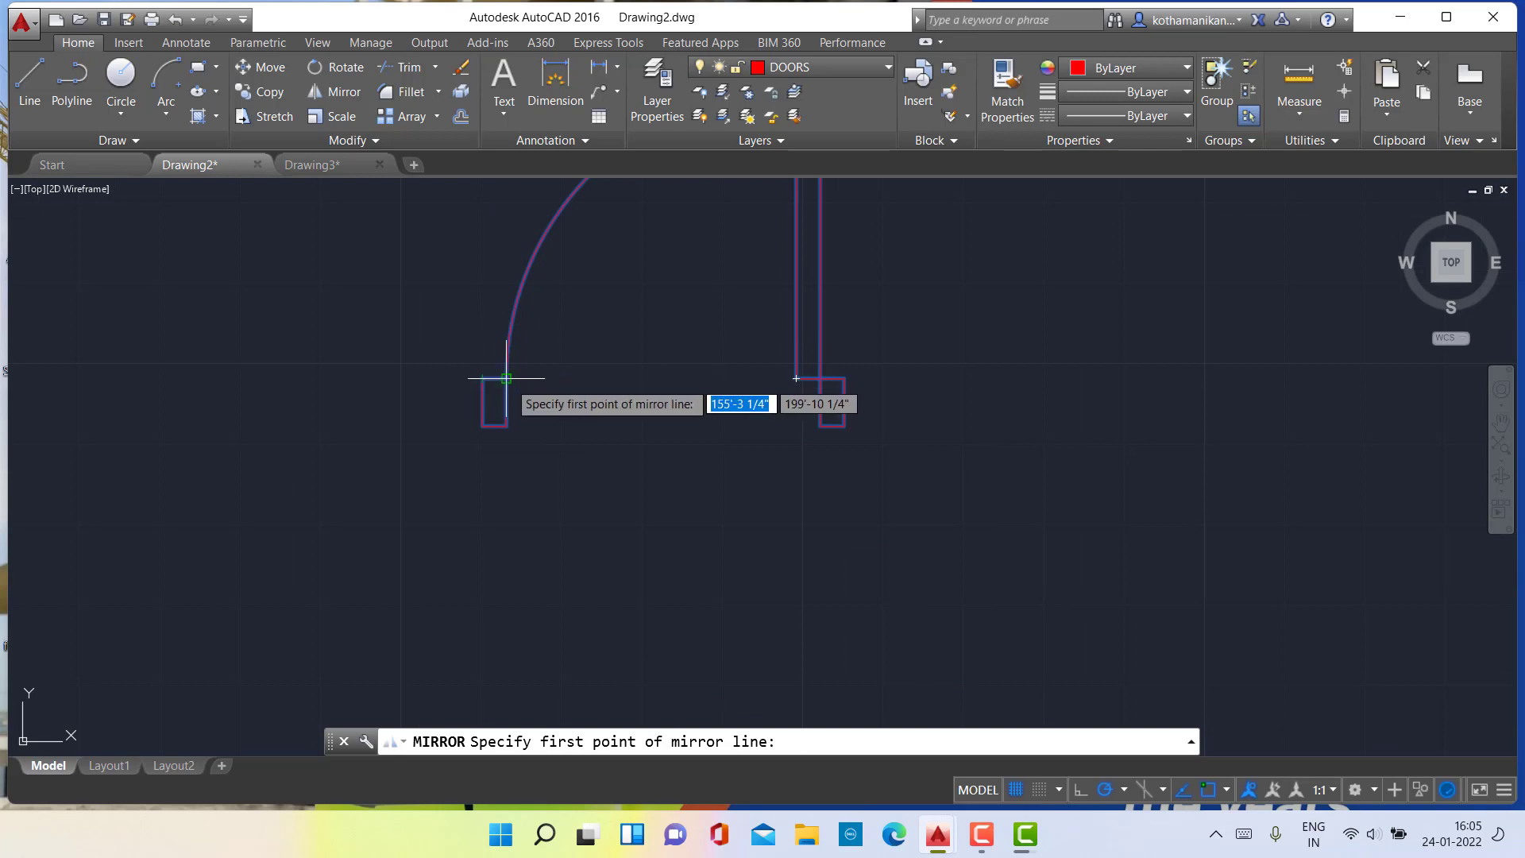
{"action": "left_click", "coordinate": [506, 378]}
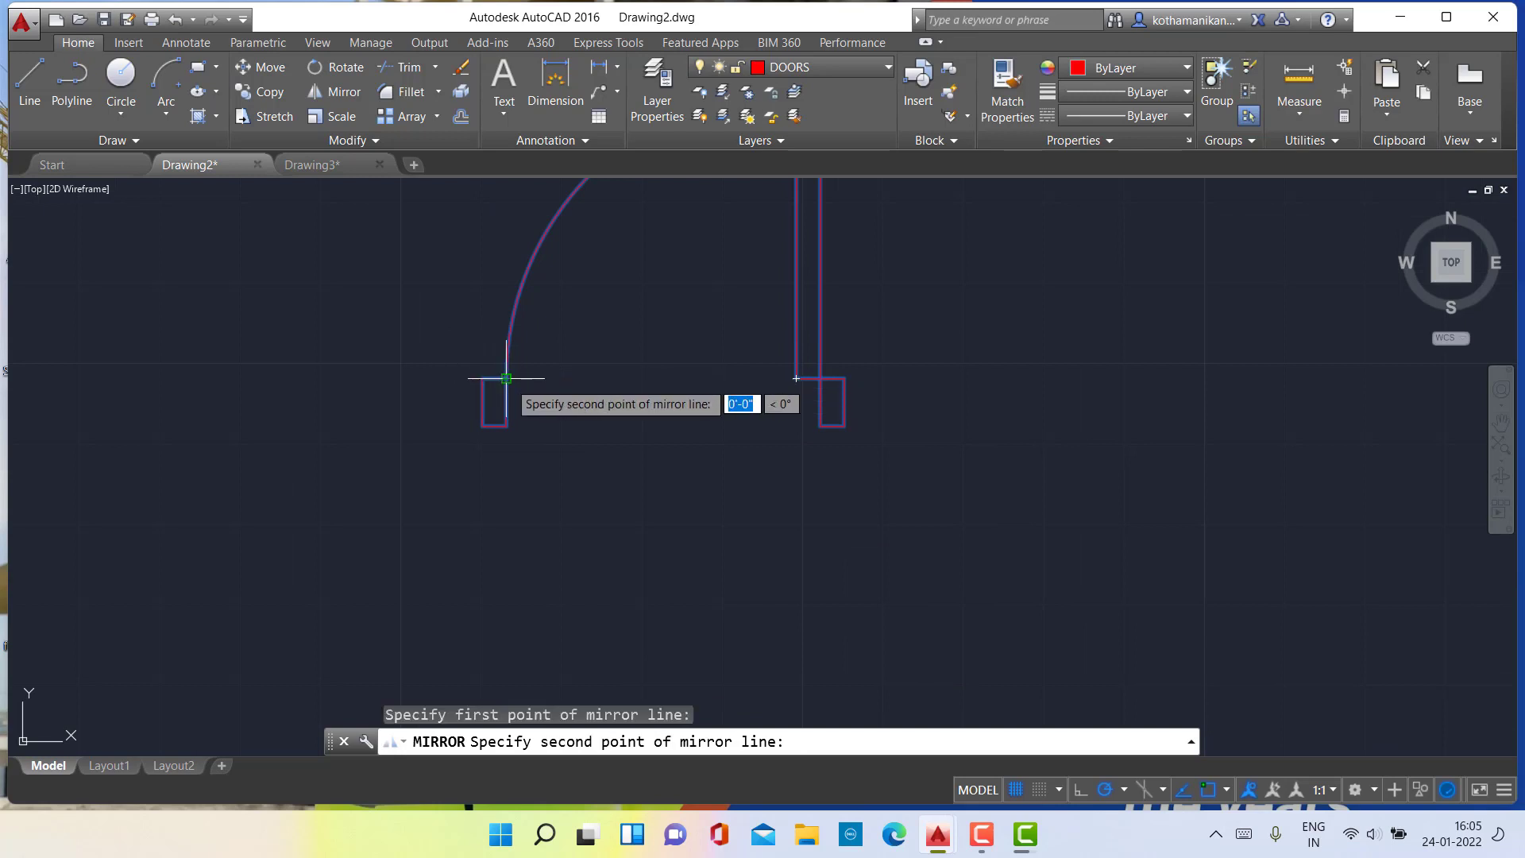
{"action": "left_click", "coordinate": [506, 426]}
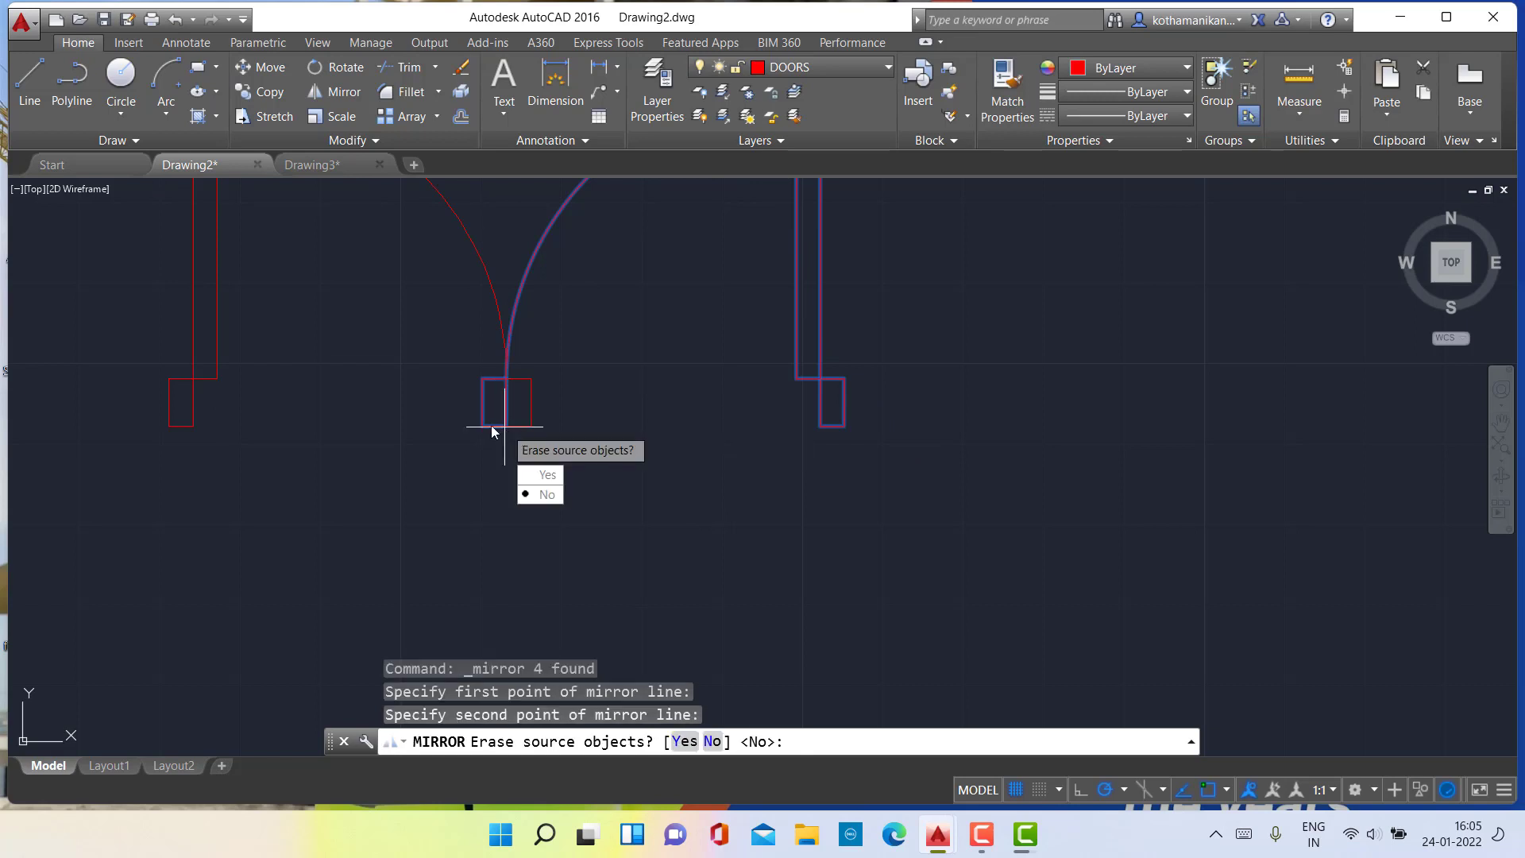
{"action": "left_click", "coordinate": [540, 494]}
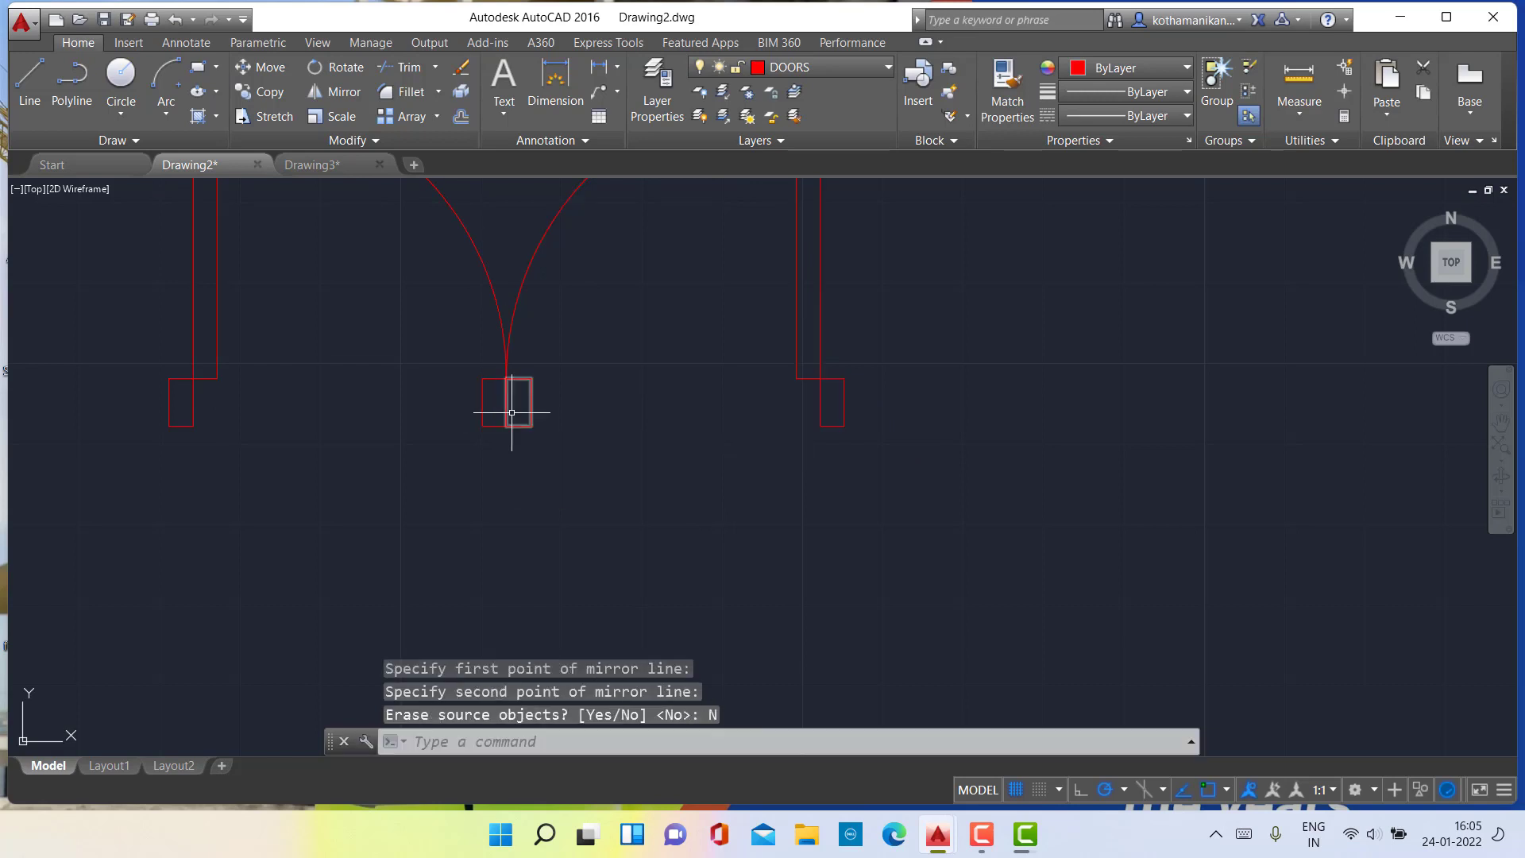
{"action": "scroll", "coordinate": [544, 428], "scroll_direction": "up", "scroll_amount": 2}
{"action": "mouse_move", "coordinate": [380, 338]}
{"action": "left_mouse_down"}
{"action": "mouse_move", "coordinate": [606, 416]}
{"action": "mouse_move", "coordinate": [437, 482]}
{"action": "left_mouse_up"}
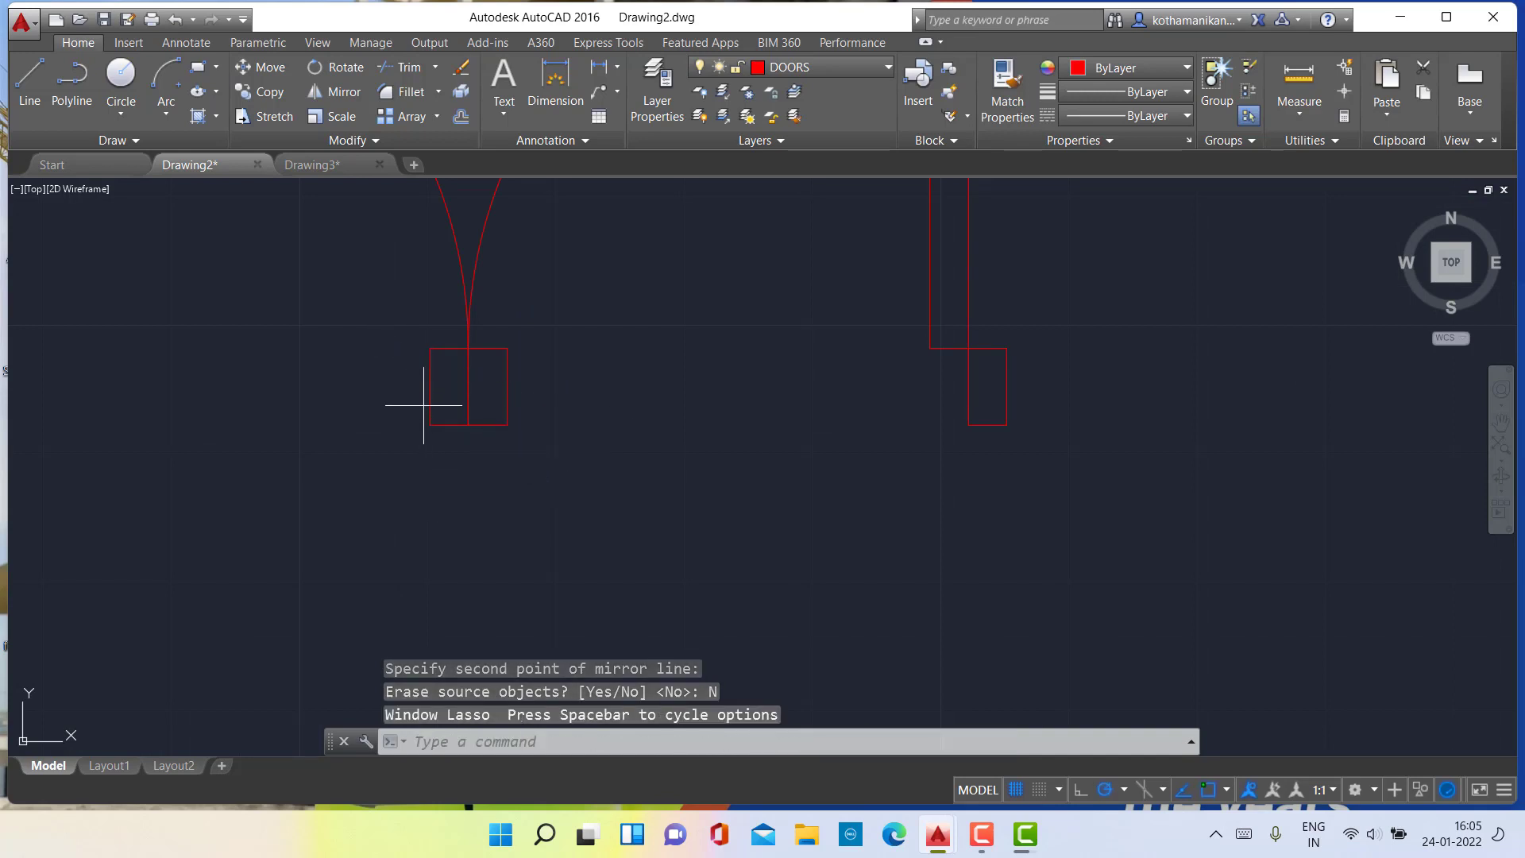
{"action": "mouse_move", "coordinate": [424, 405]}
{"action": "left_mouse_down"}
{"action": "mouse_move", "coordinate": [545, 444]}
{"action": "mouse_move", "coordinate": [579, 324]}
{"action": "mouse_move", "coordinate": [558, 317]}
{"action": "left_mouse_up"}
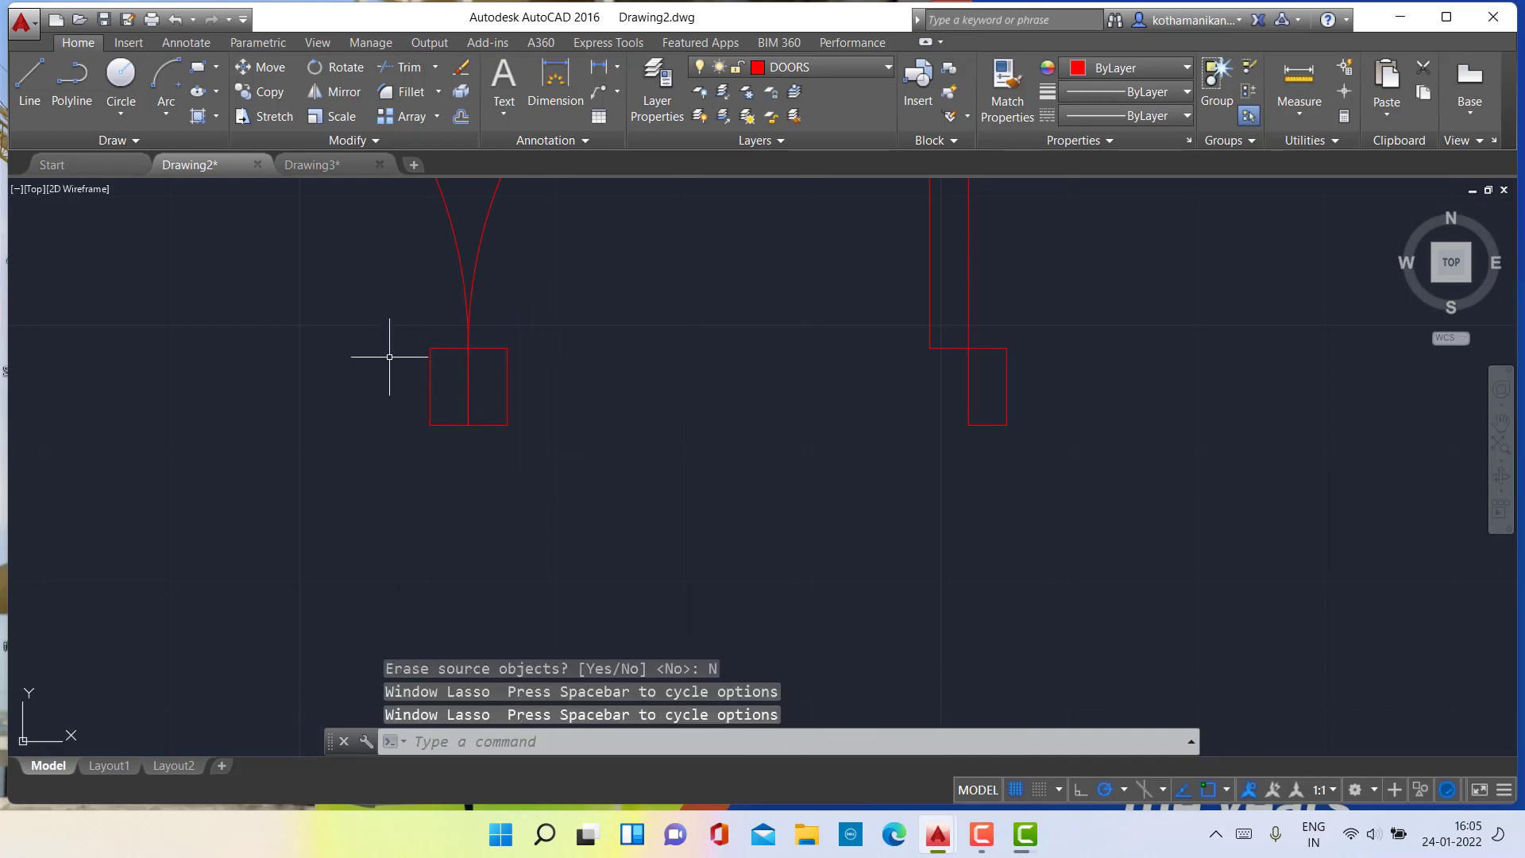
{"action": "left_click_drag", "start_coordinate": [395, 320], "coordinate": [585, 396]}
{"action": "left_click", "coordinate": [585, 396]}
{"action": "scroll", "coordinate": [586, 396], "scroll_direction": "down", "scroll_amount": 6}
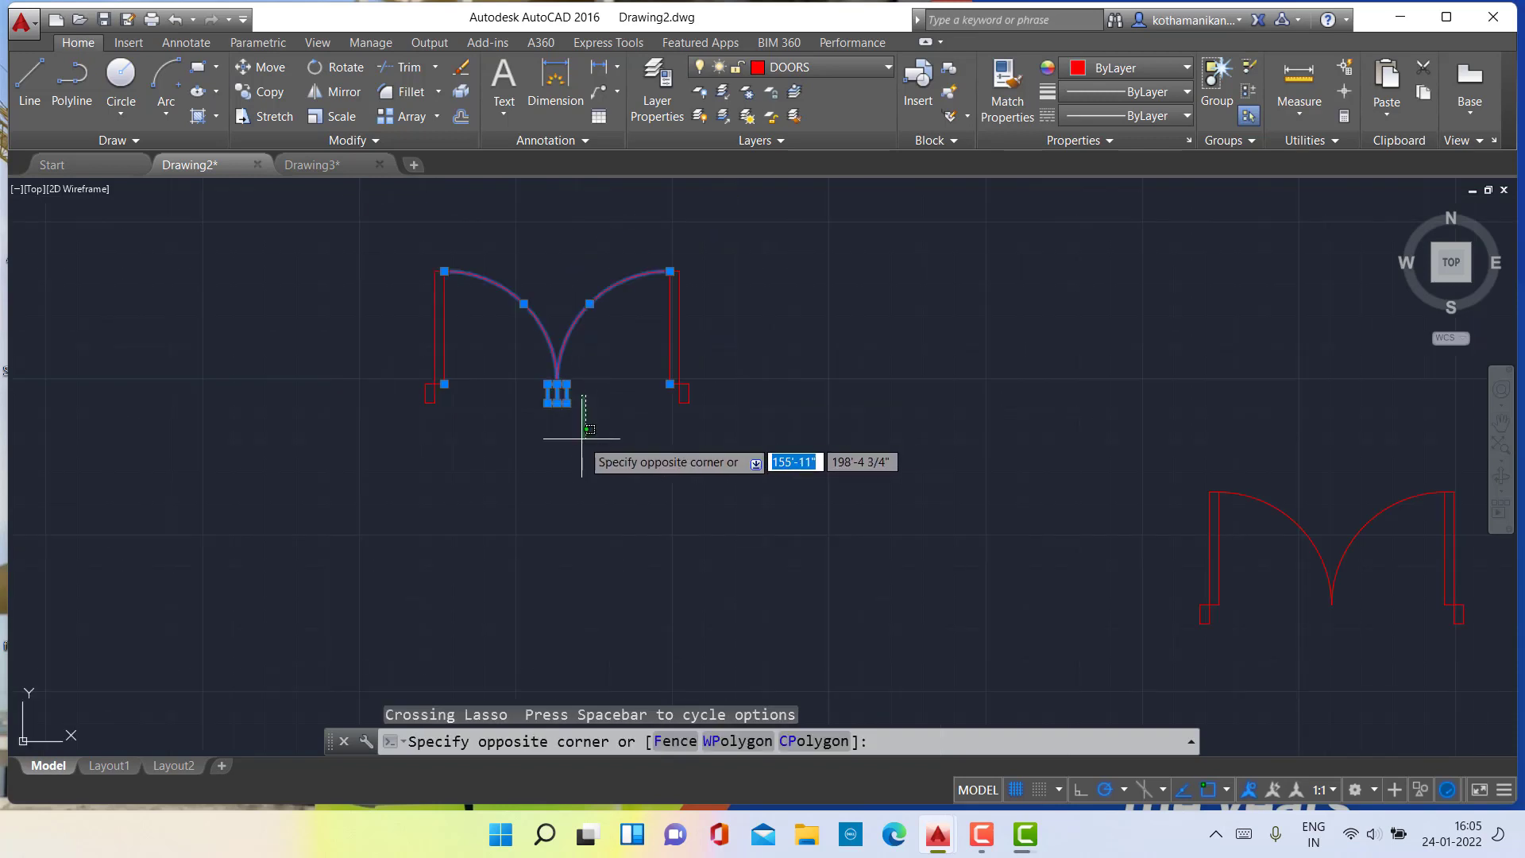
{"action": "key", "text": "Escape"}
{"action": "key", "text": "Escape"}
{"action": "key", "text": "Escape"}
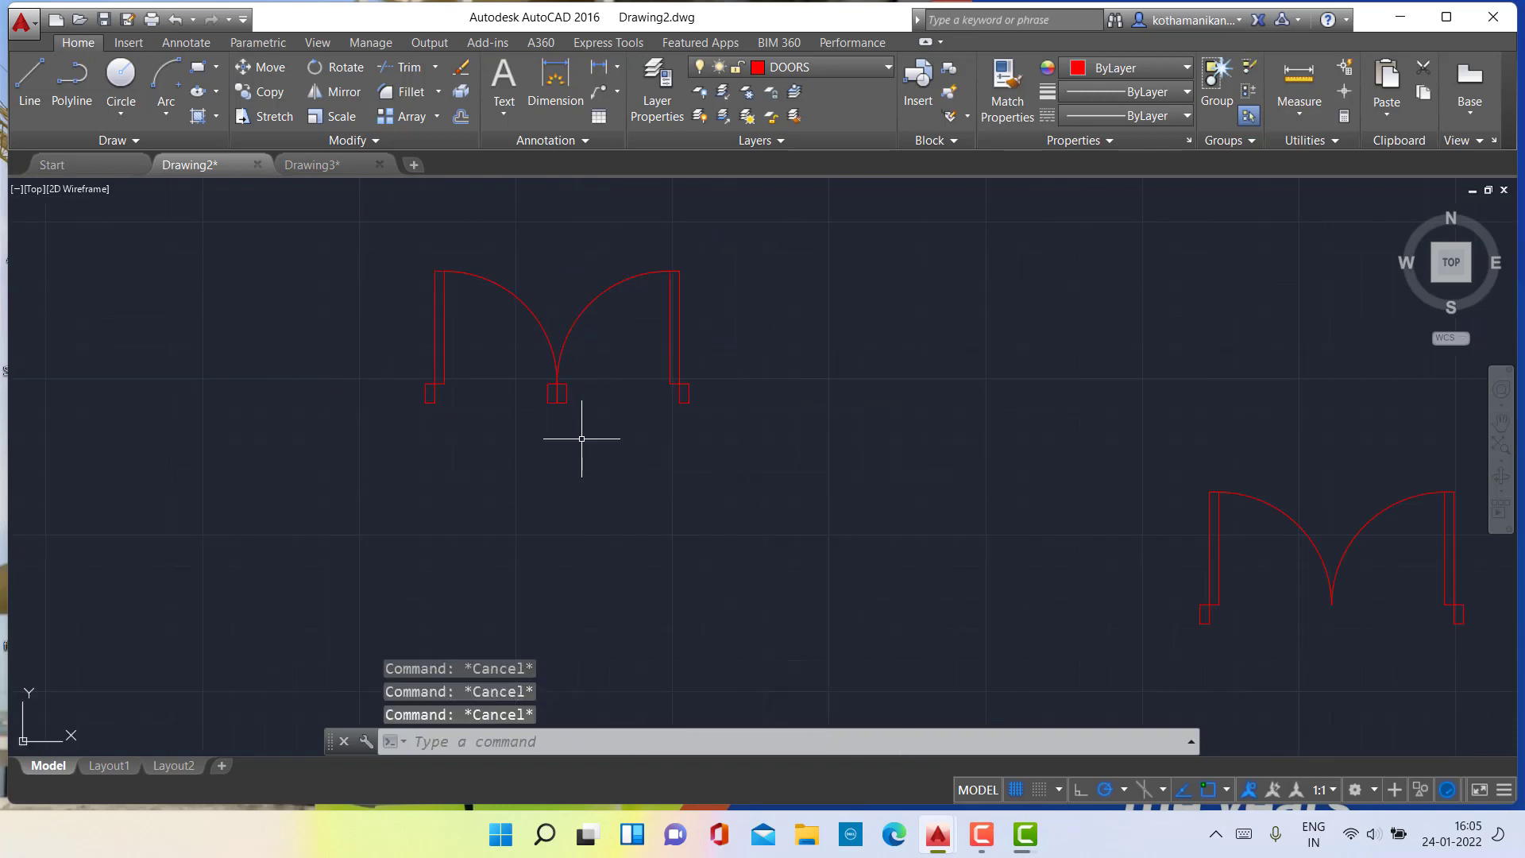
Delete the two adjoining frame rectangles below the point where the two swing arcs meet.
{"action": "scroll", "coordinate": [581, 438], "scroll_direction": "up", "scroll_amount": 4}
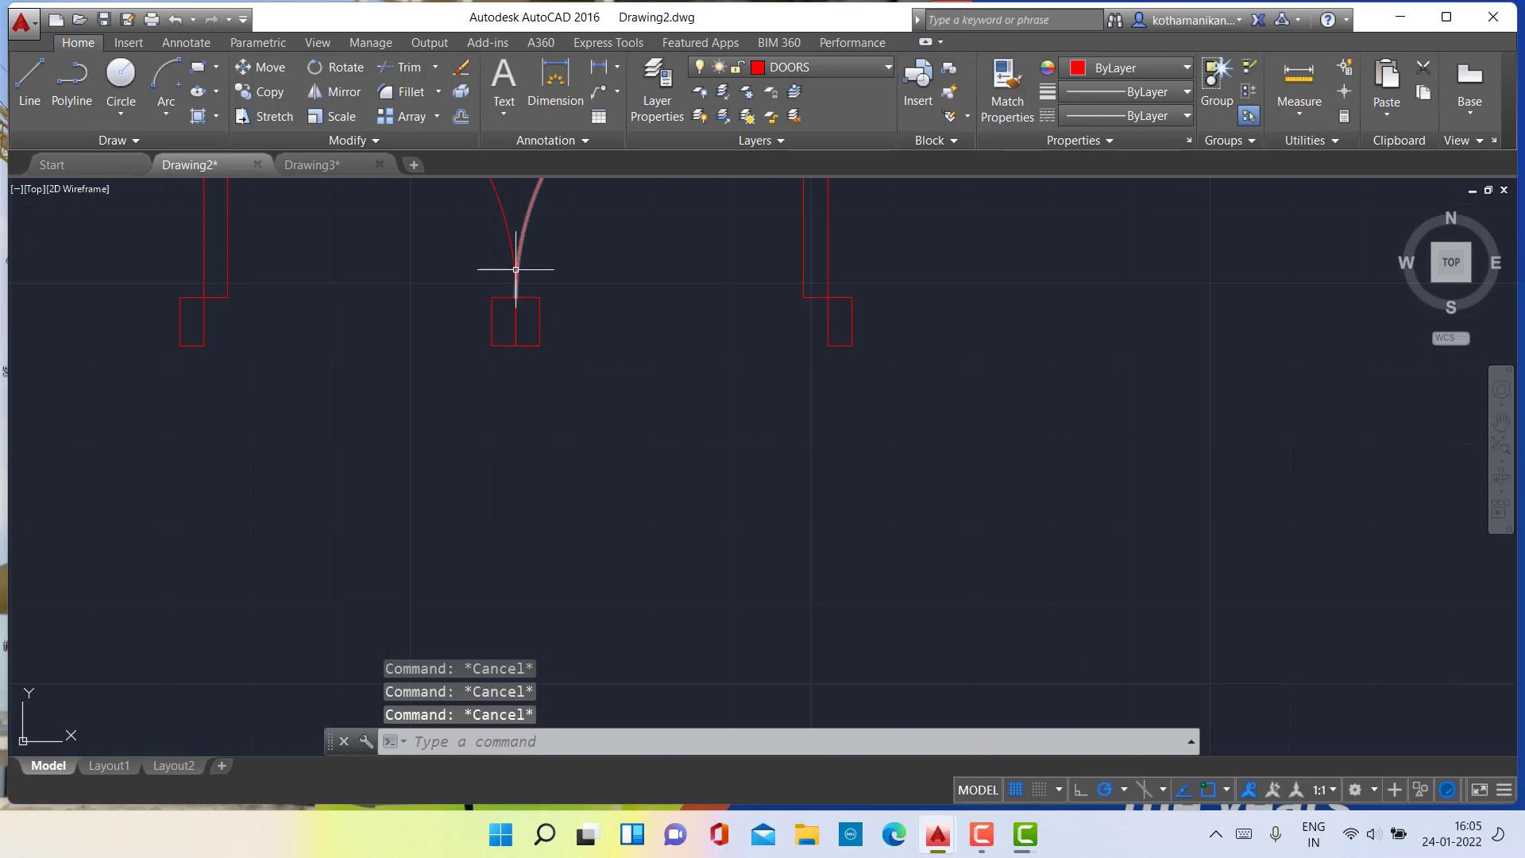
{"action": "left_click", "coordinate": [509, 329]}
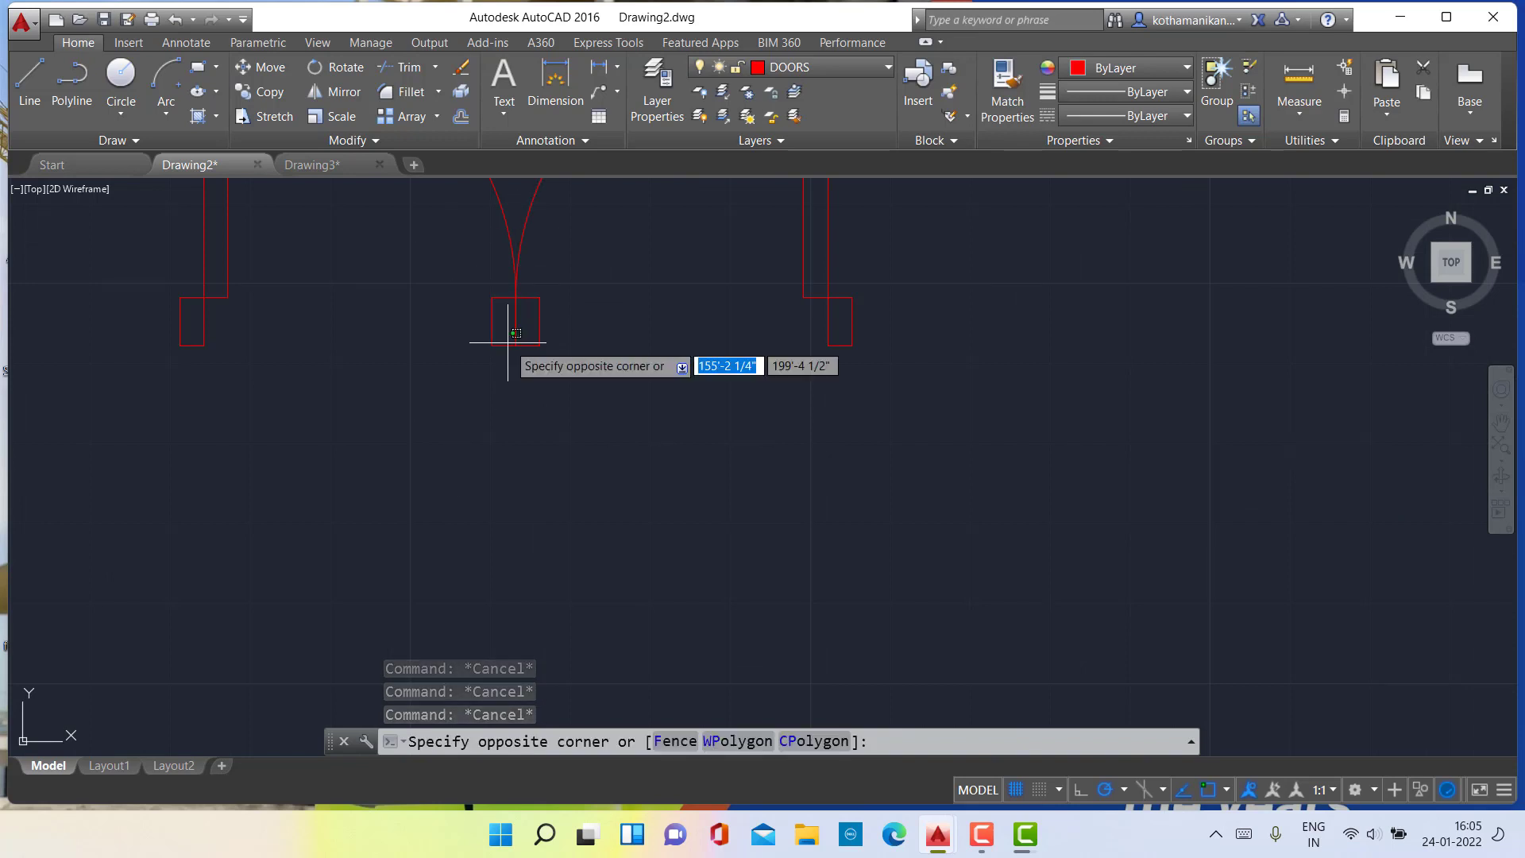
{"action": "left_click", "coordinate": [549, 298]}
{"action": "mouse_move", "coordinate": [467, 352]}
{"action": "left_mouse_down"}
{"action": "mouse_move", "coordinate": [545, 317]}
{"action": "mouse_move", "coordinate": [557, 344]}
{"action": "mouse_move", "coordinate": [511, 317]}
{"action": "mouse_move", "coordinate": [476, 322]}
{"action": "left_mouse_up"}
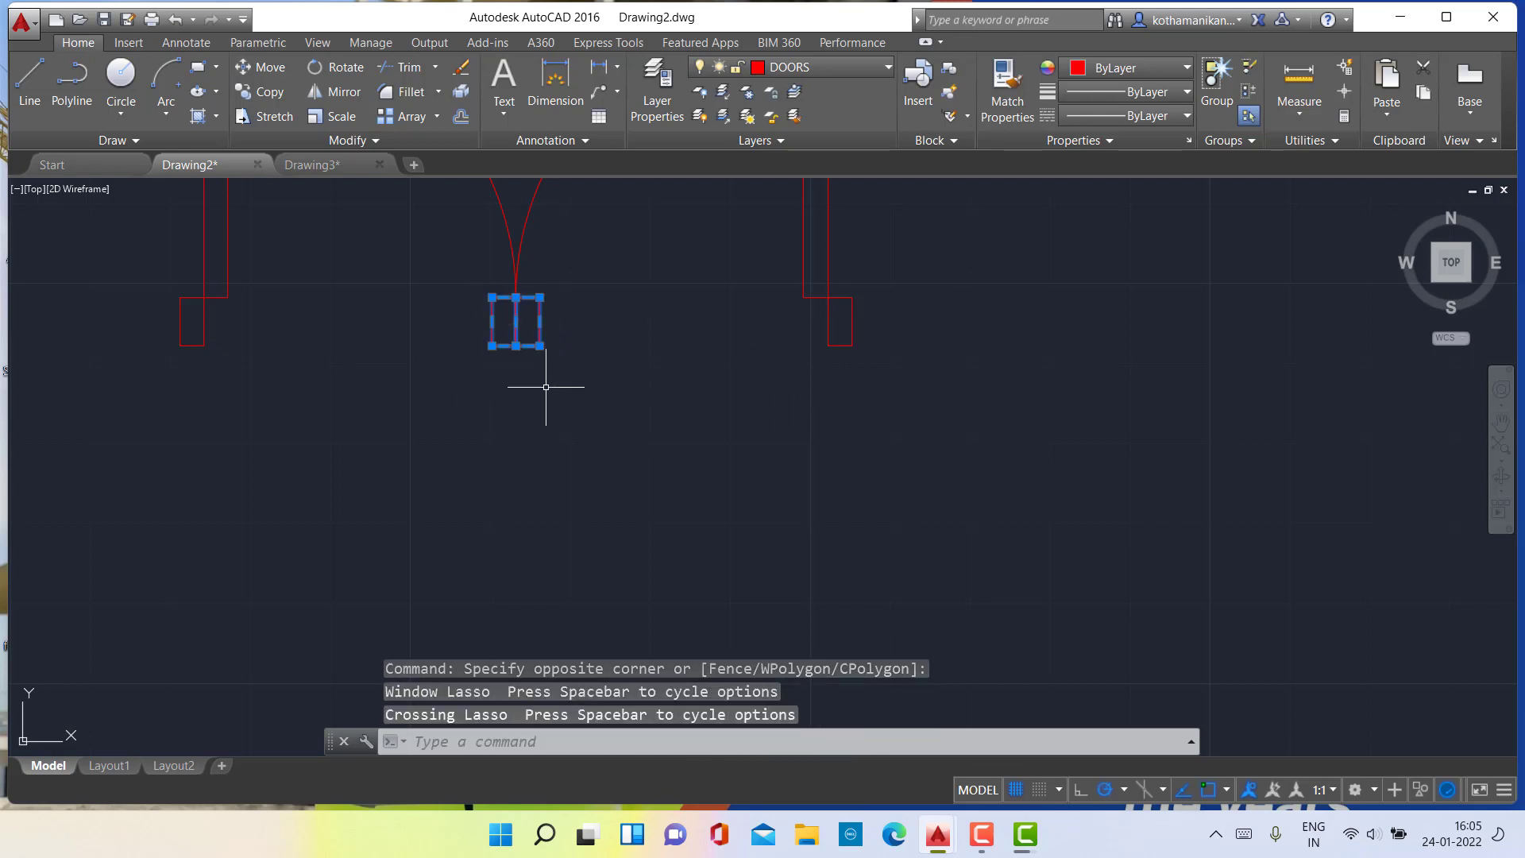
{"action": "key", "text": "Delete"}
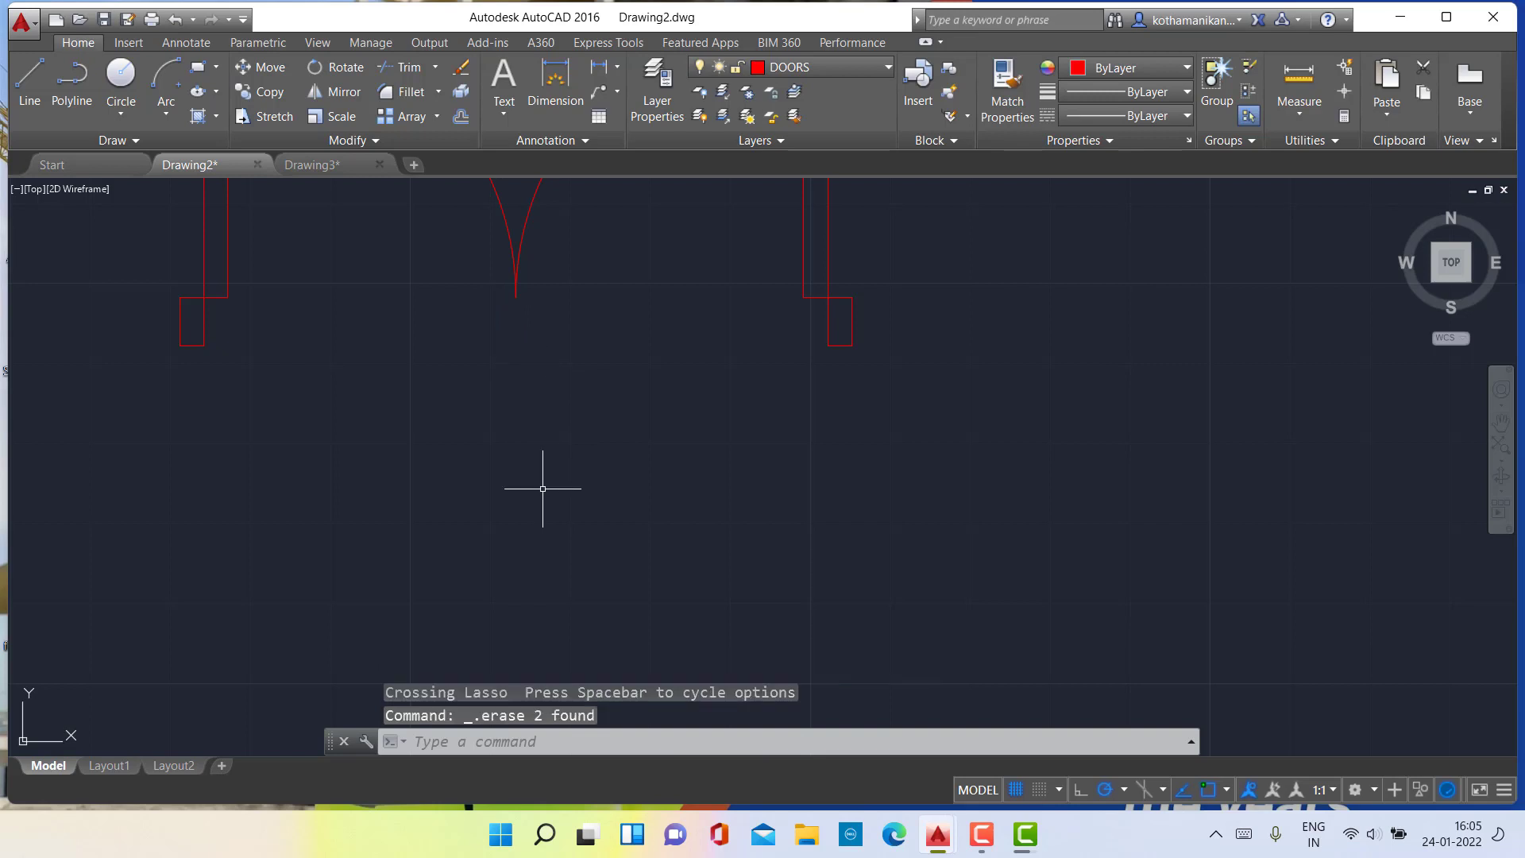
{"action": "scroll", "coordinate": [576, 282], "scroll_direction": "down", "scroll_amount": 2}
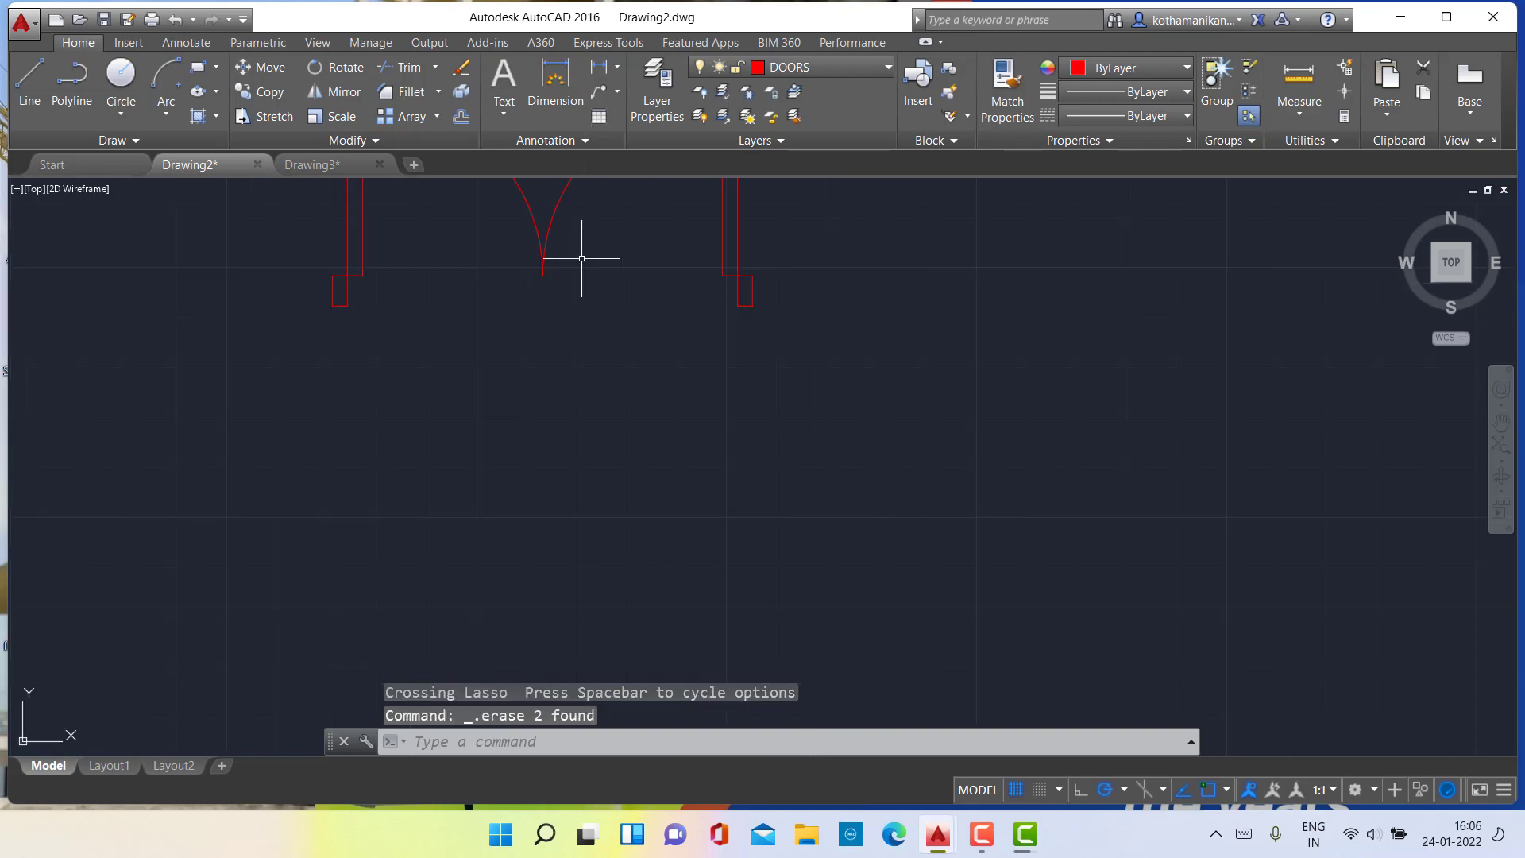
{"action": "scroll", "coordinate": [534, 398], "scroll_direction": "down", "scroll_amount": 2}
{"action": "middle_click_drag", "start_coordinate": [535, 411], "coordinate": [539, 596]}
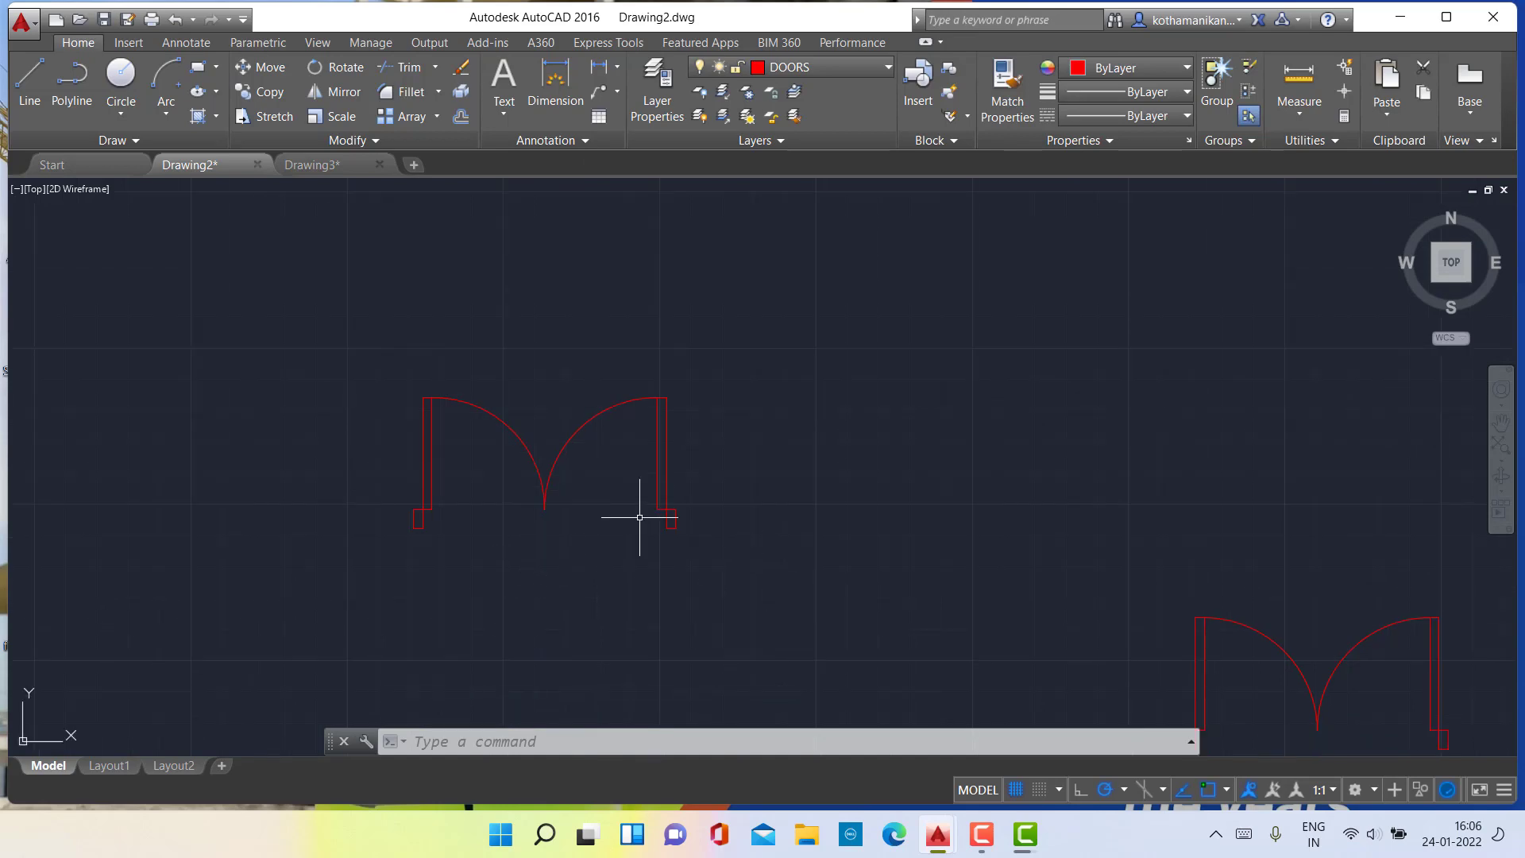
{"action": "scroll", "coordinate": [739, 524], "scroll_direction": "down", "scroll_amount": 2}
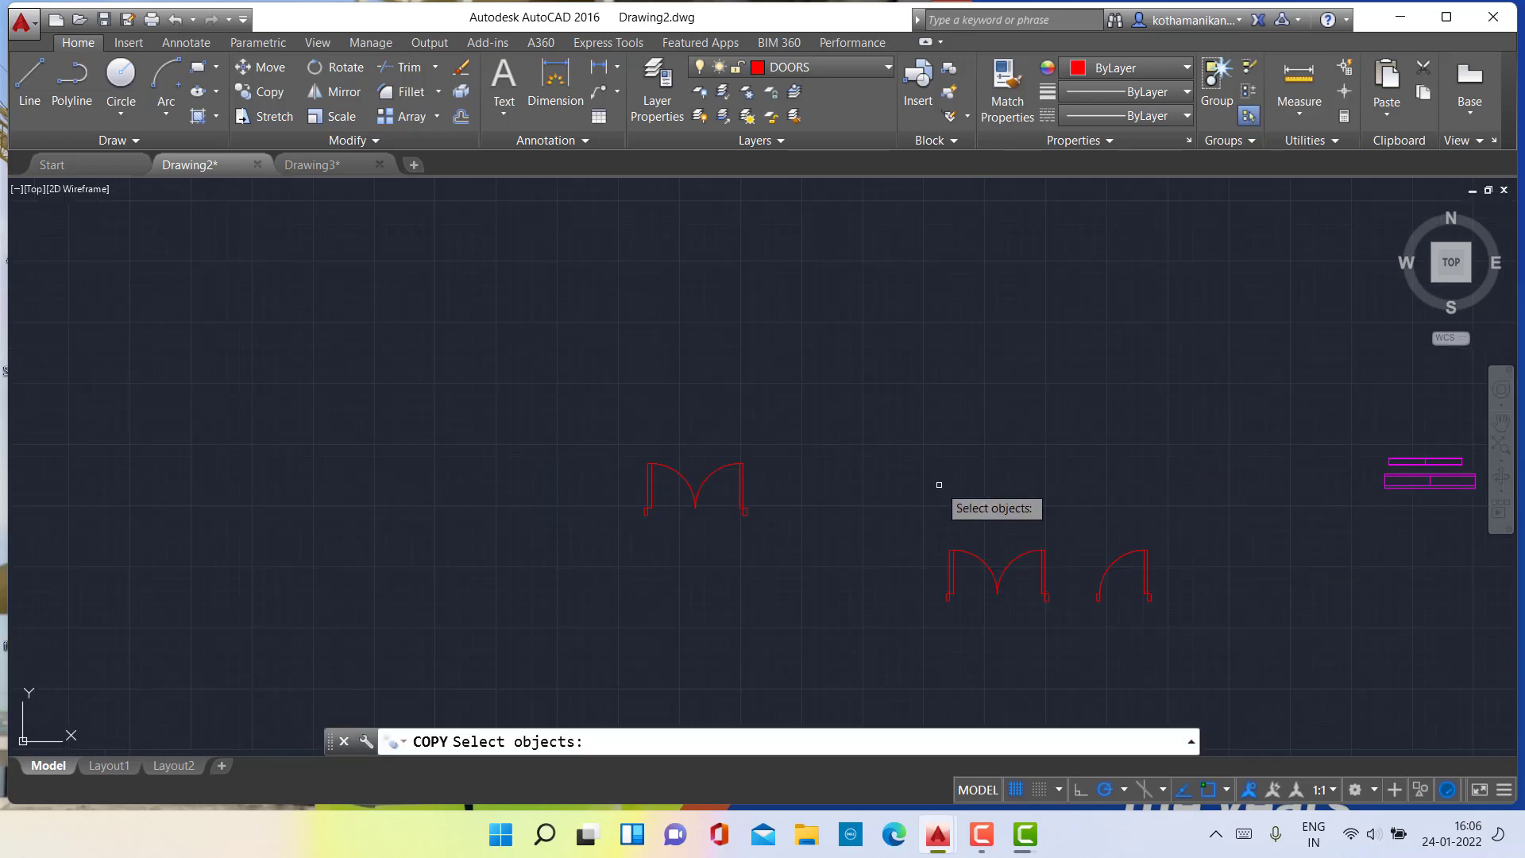
{"action": "key", "text": "Escape"}
{"action": "key", "text": "Escape"}
{"action": "key", "text": "Escape"}
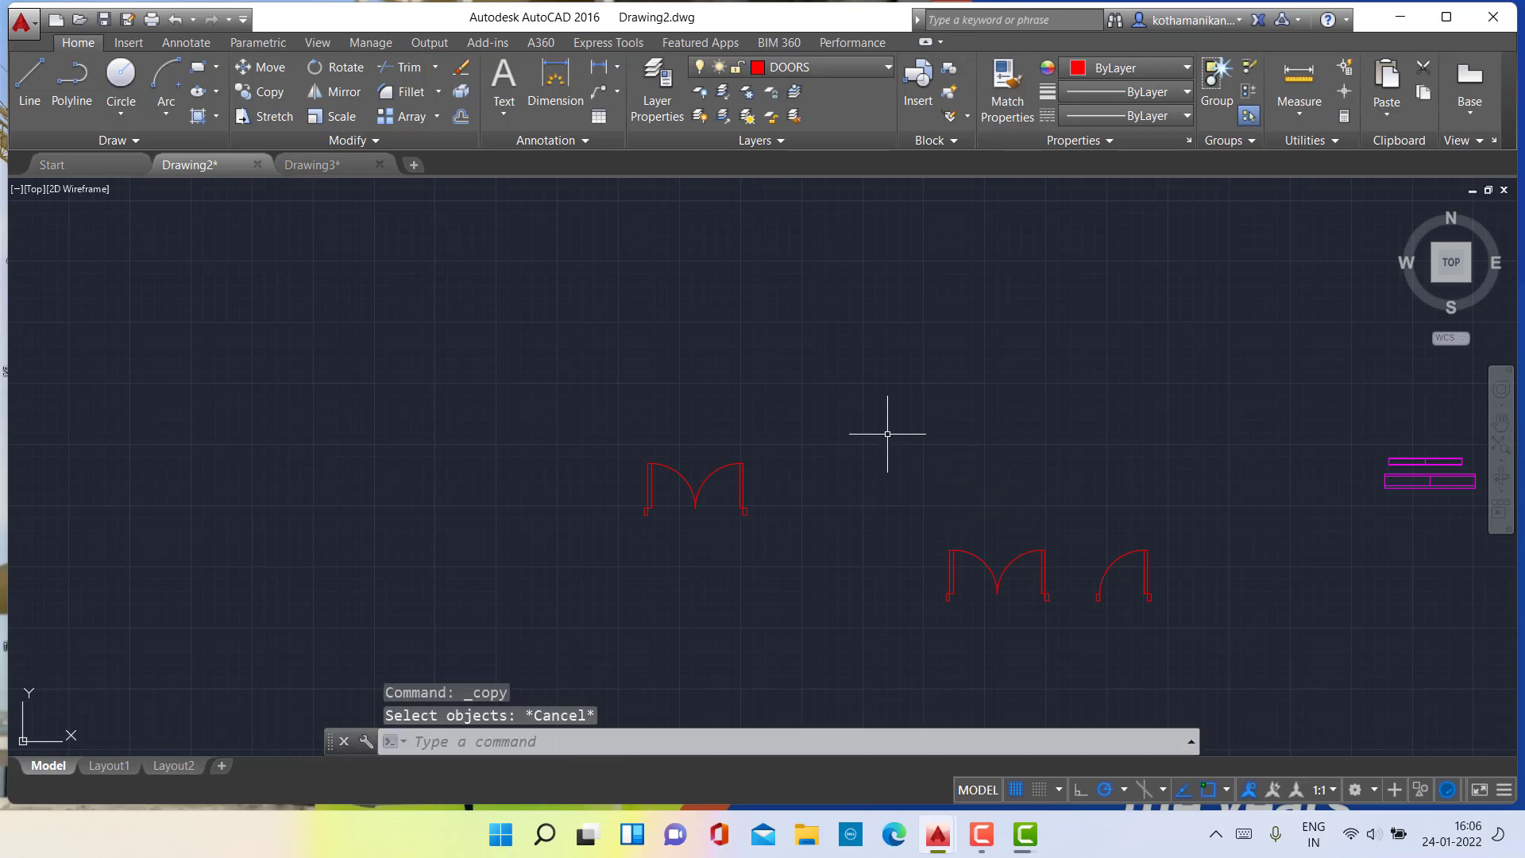
Make WINDOW the current layer and draw a 5' by 3" horizontal rectangle in the empty space above the door symbols.
{"action": "left_click", "coordinate": [851, 66]}
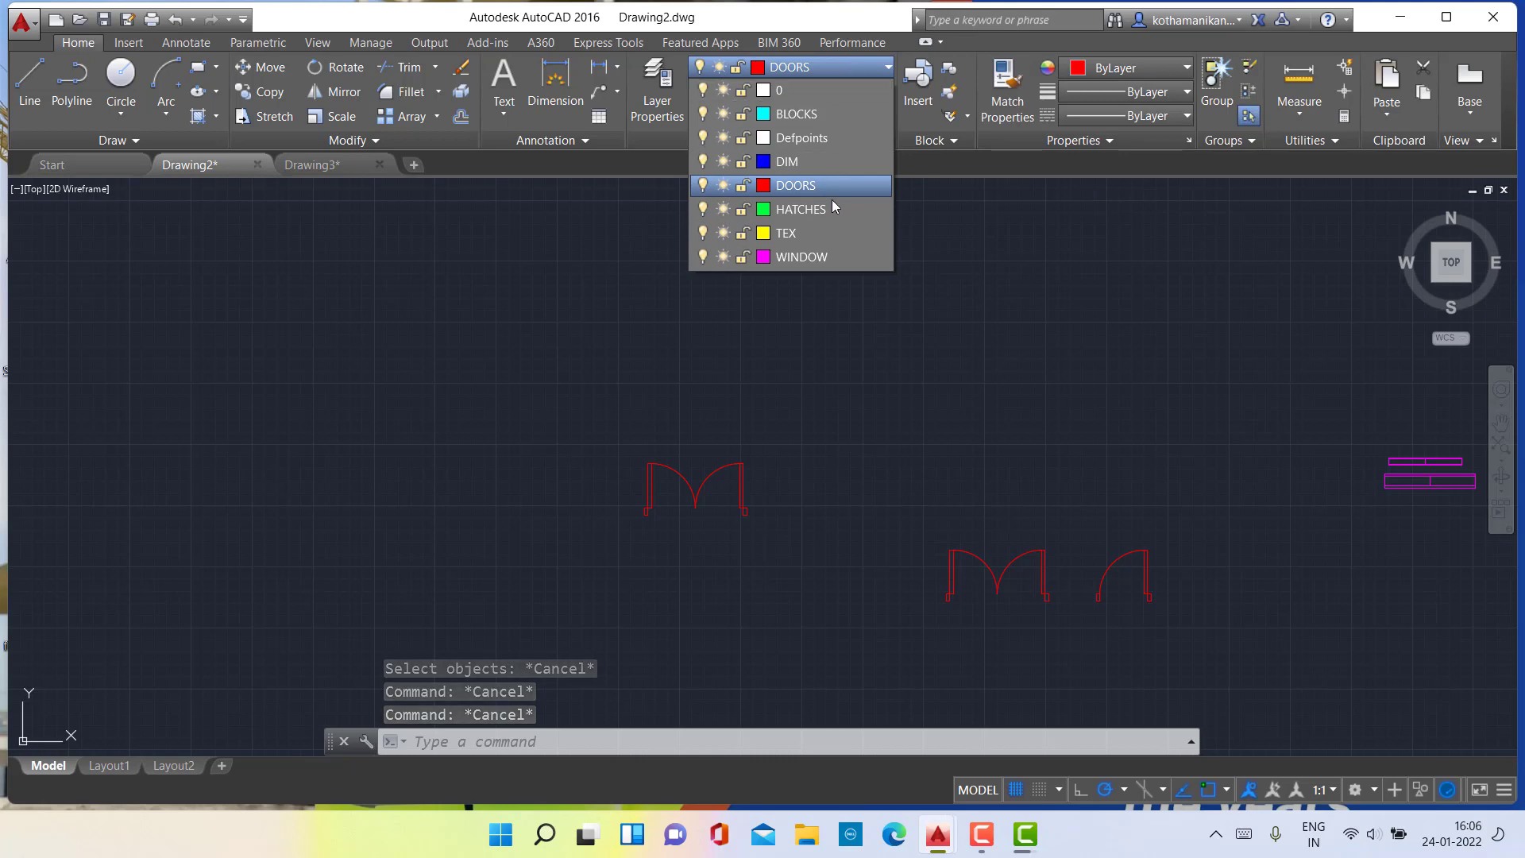
{"action": "left_click", "coordinate": [804, 257]}
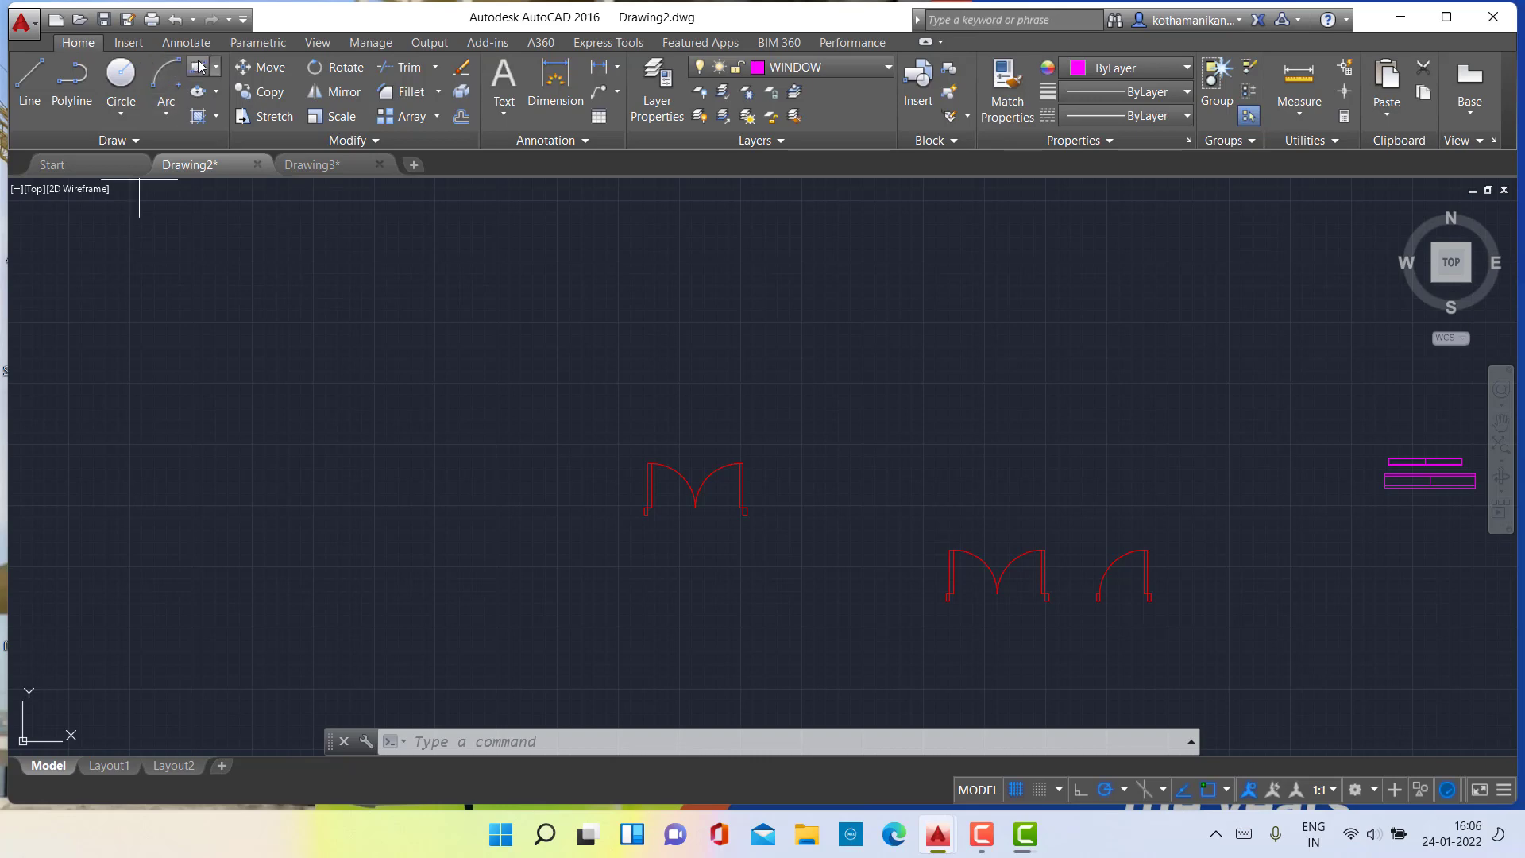
{"action": "left_click", "coordinate": [198, 66]}
{"action": "left_click", "coordinate": [965, 354]}
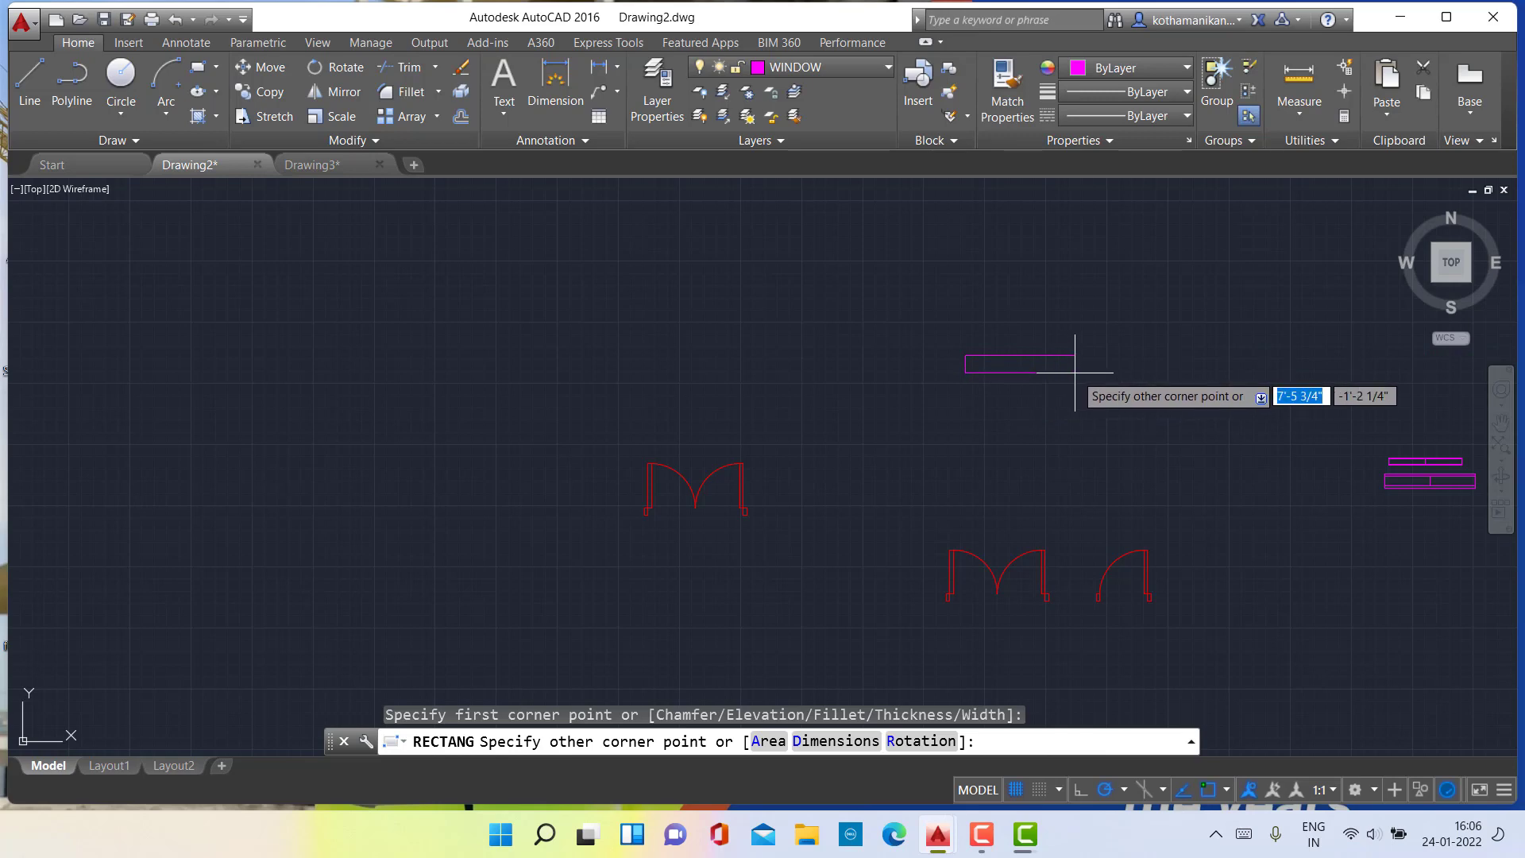
{"action": "type", "text": "5'"}
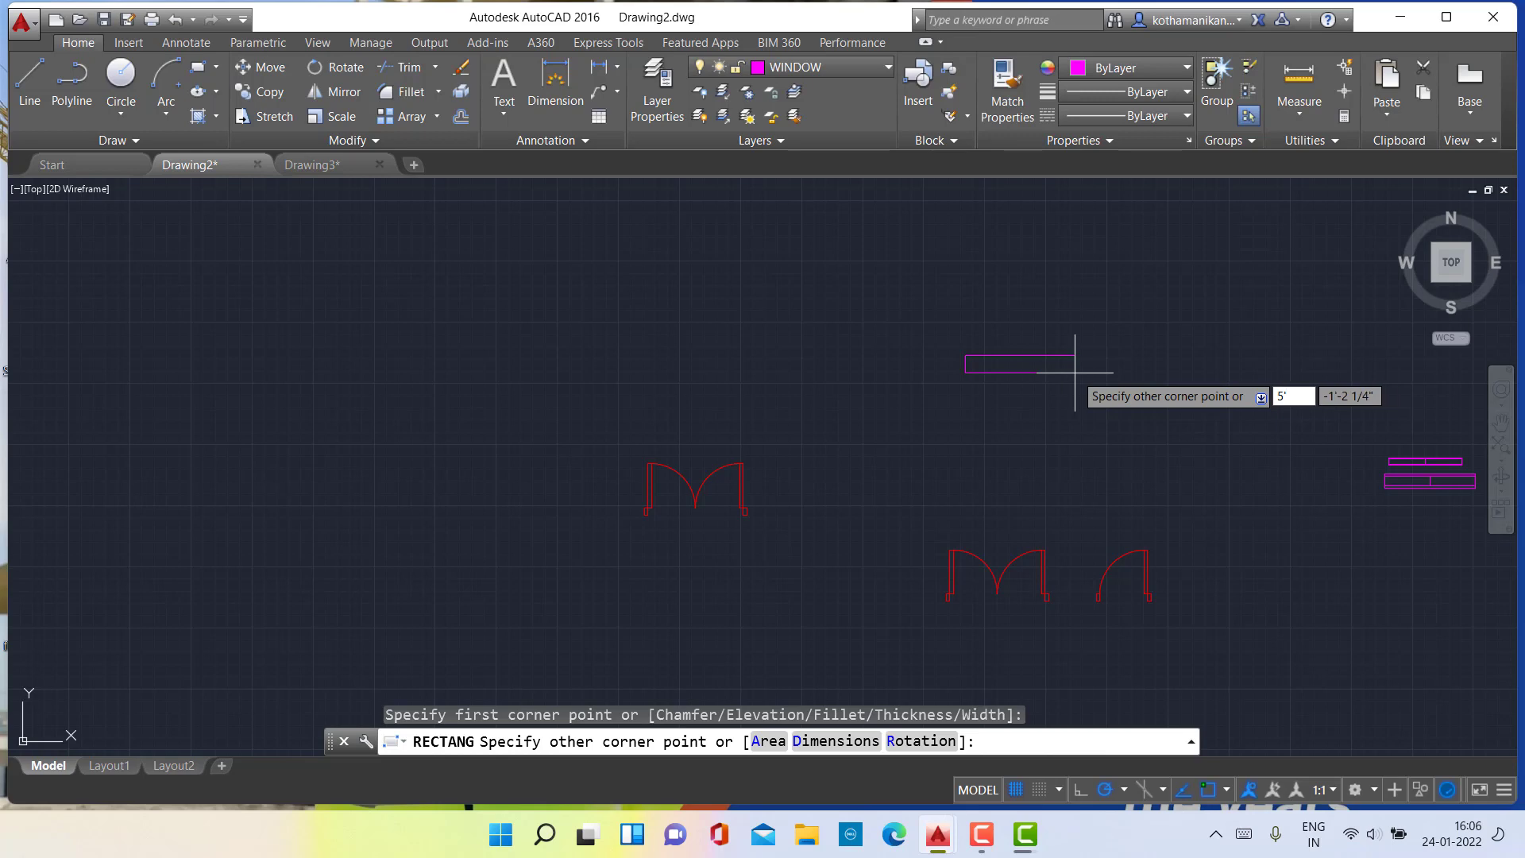
{"action": "key", "text": "Tab"}
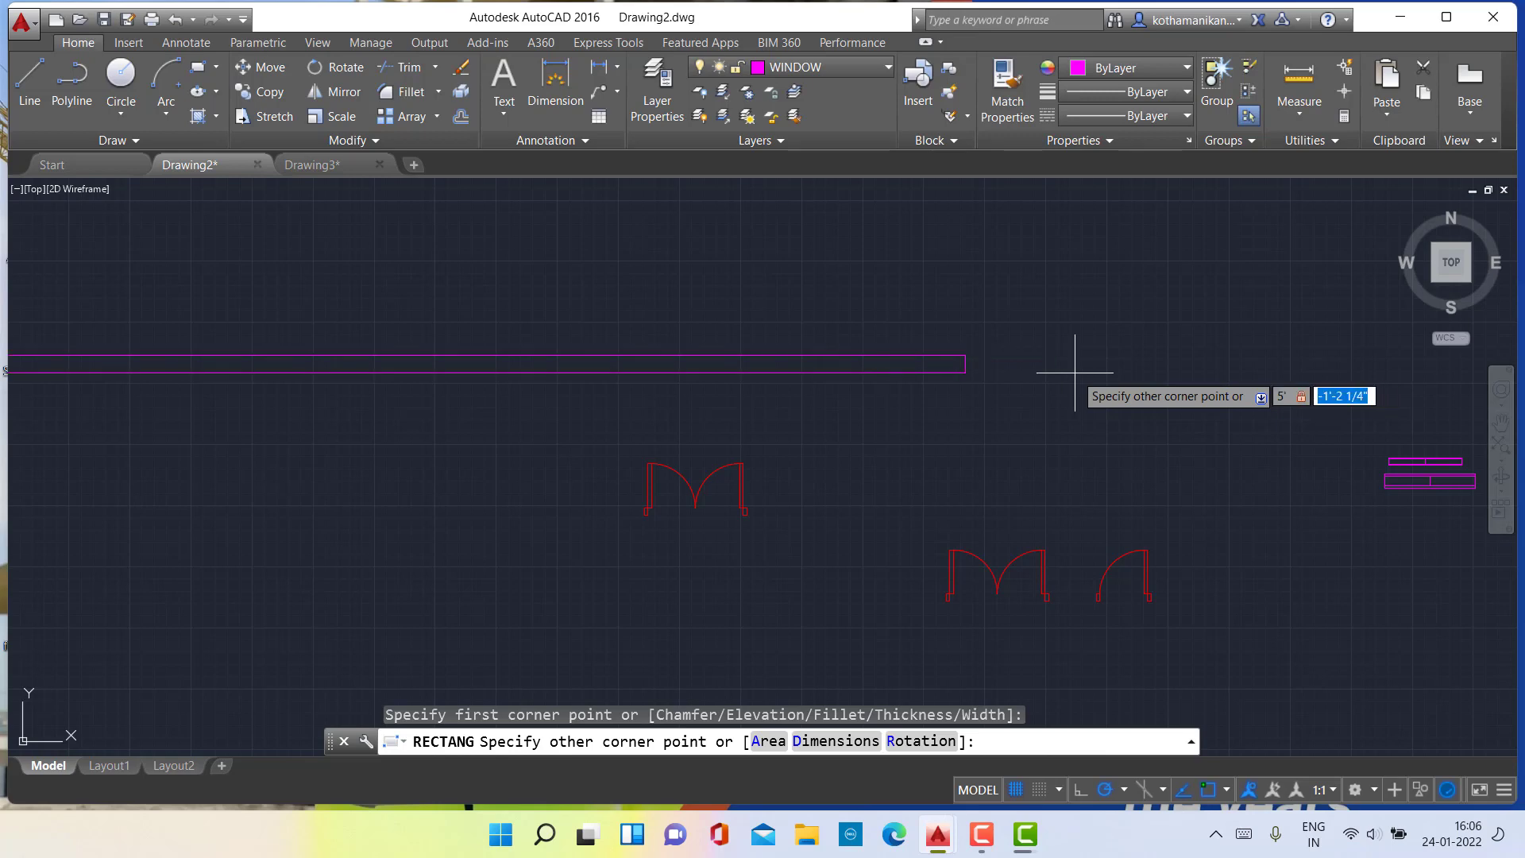
{"action": "type", "text": "3"}
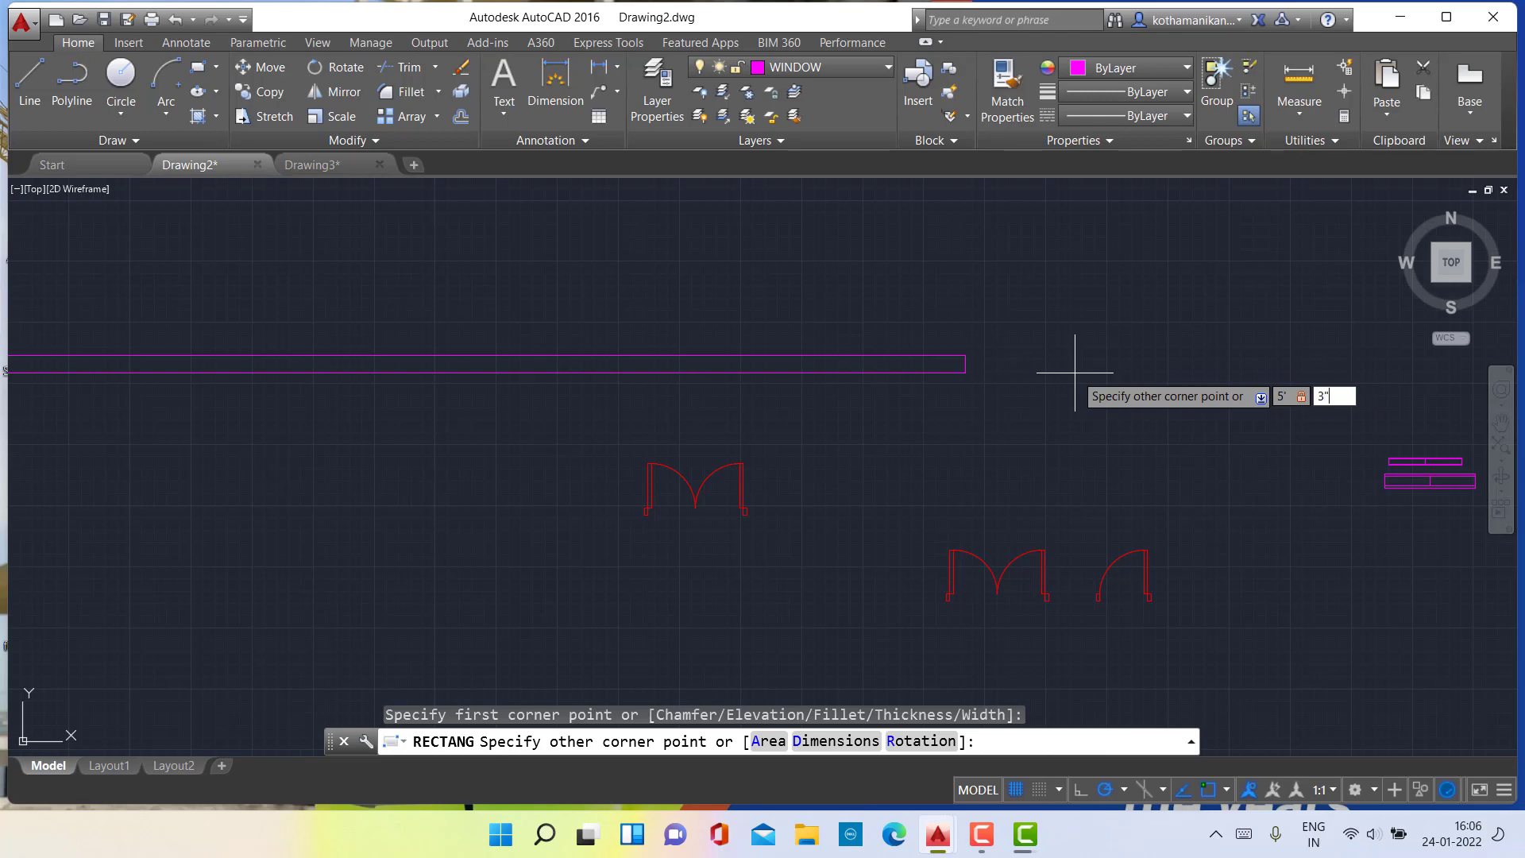
{"action": "key", "text": "Return"}
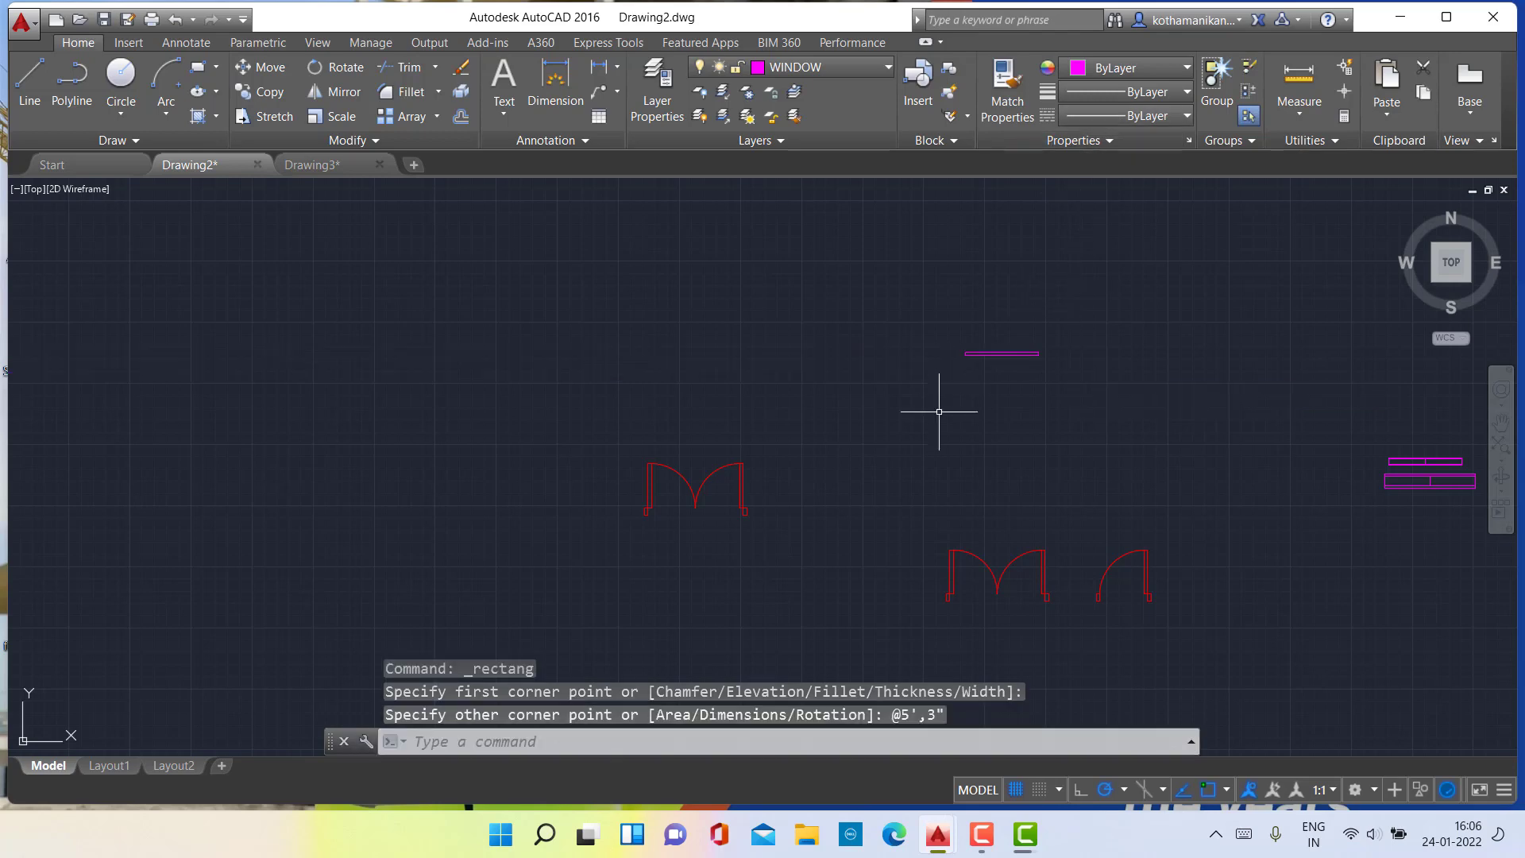
Examine the new window rectangle and compare it with the two existing window symbols, including their inner lines and centre divisions.
{"action": "scroll", "coordinate": [939, 412], "scroll_direction": "up", "scroll_amount": 2}
{"action": "scroll", "coordinate": [1009, 388], "scroll_direction": "up", "scroll_amount": 2}
{"action": "middle_click_drag", "start_coordinate": [1009, 388], "coordinate": [787, 470]}
{"action": "scroll", "coordinate": [785, 469], "scroll_direction": "down", "scroll_amount": 2}
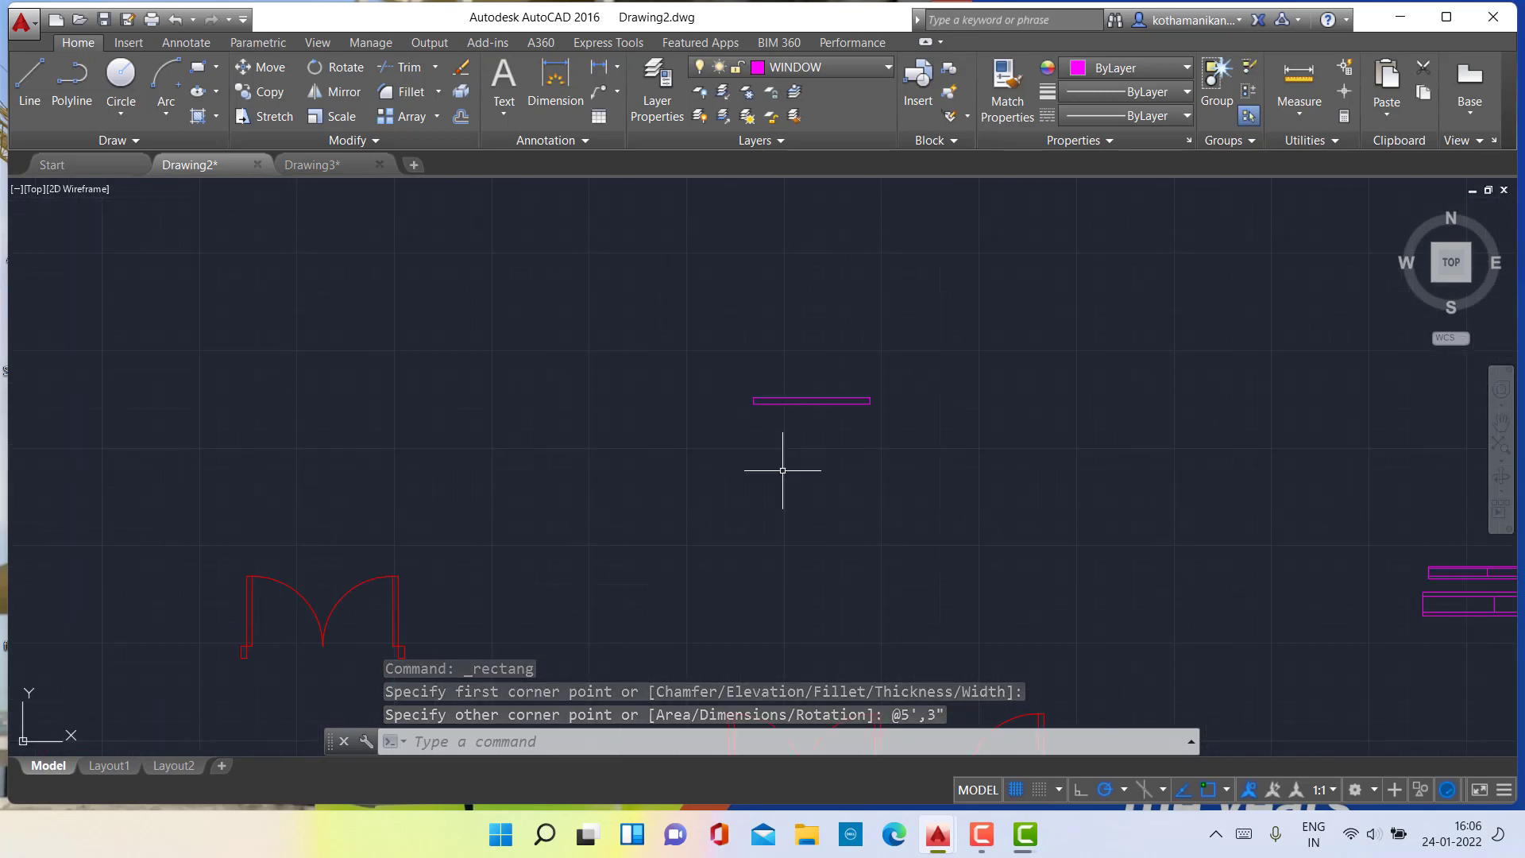
{"action": "scroll", "coordinate": [784, 470], "scroll_direction": "up", "scroll_amount": 2}
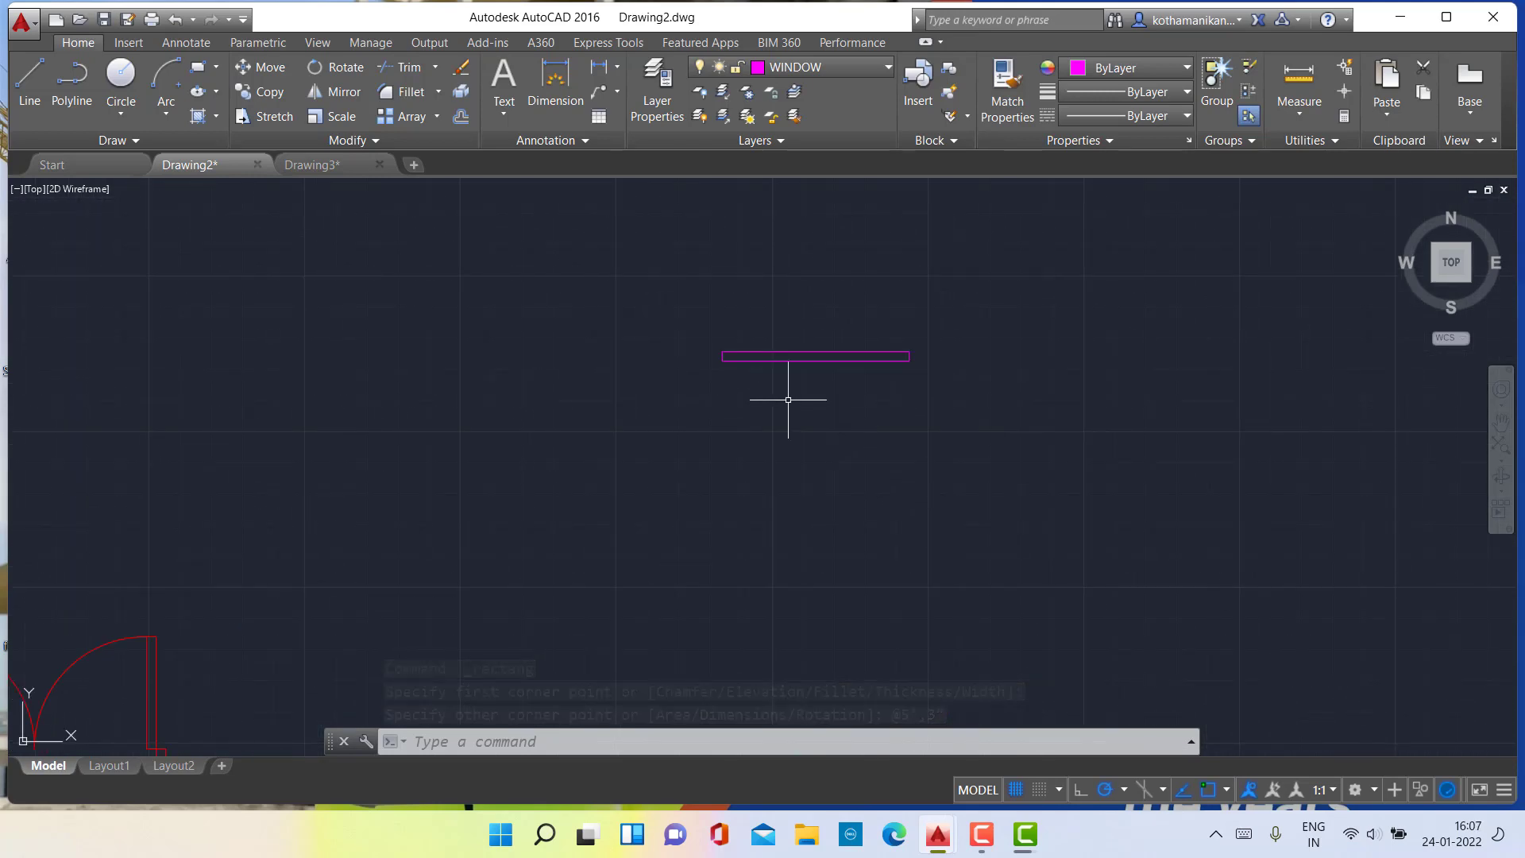
{"action": "scroll", "coordinate": [820, 380], "scroll_direction": "up", "scroll_amount": 2}
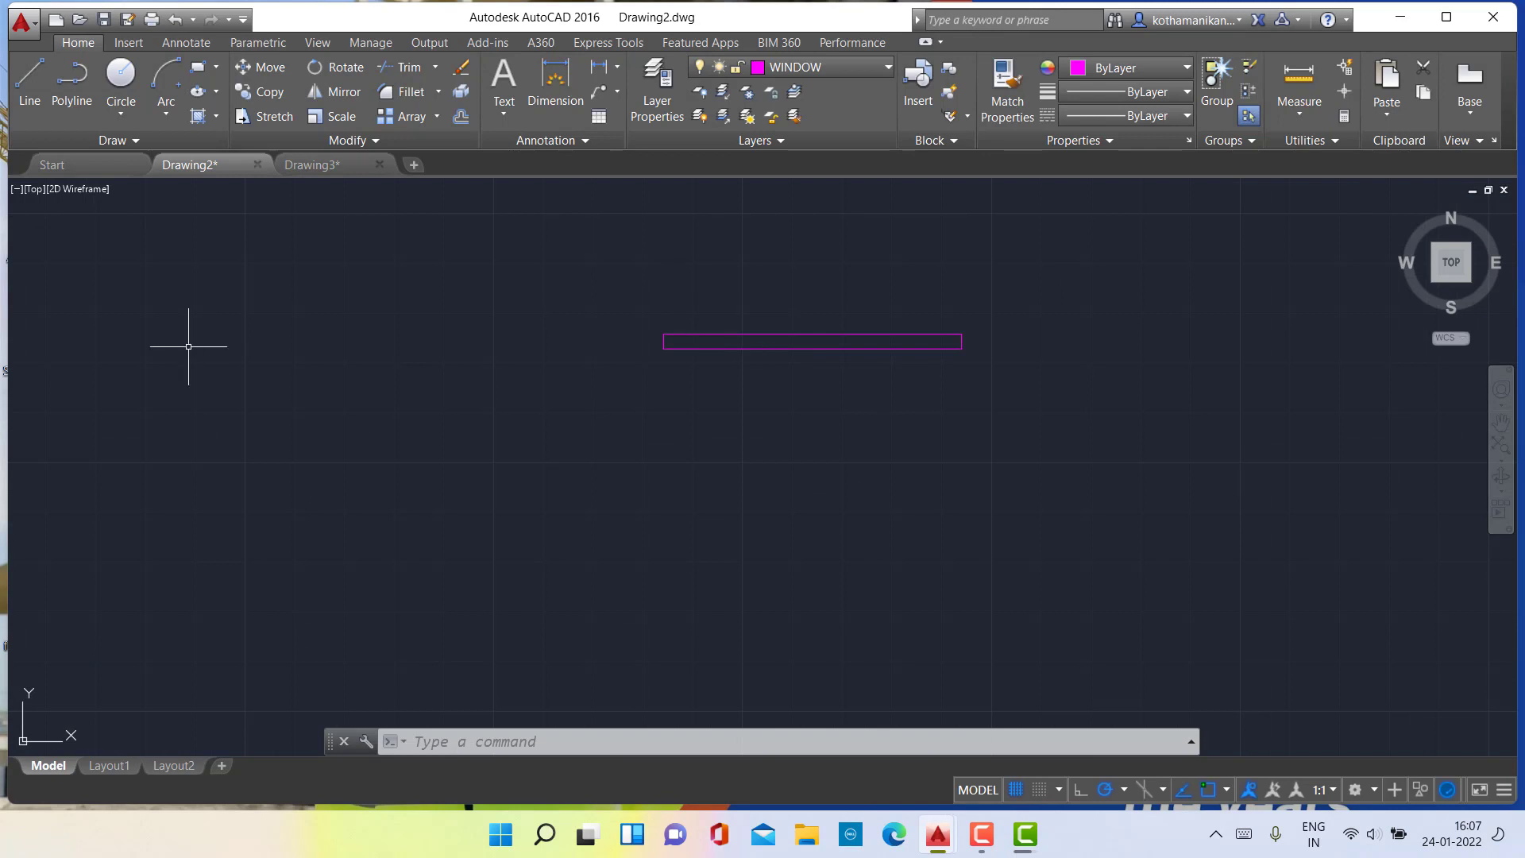
{"action": "scroll", "coordinate": [745, 419], "scroll_direction": "down", "scroll_amount": 4}
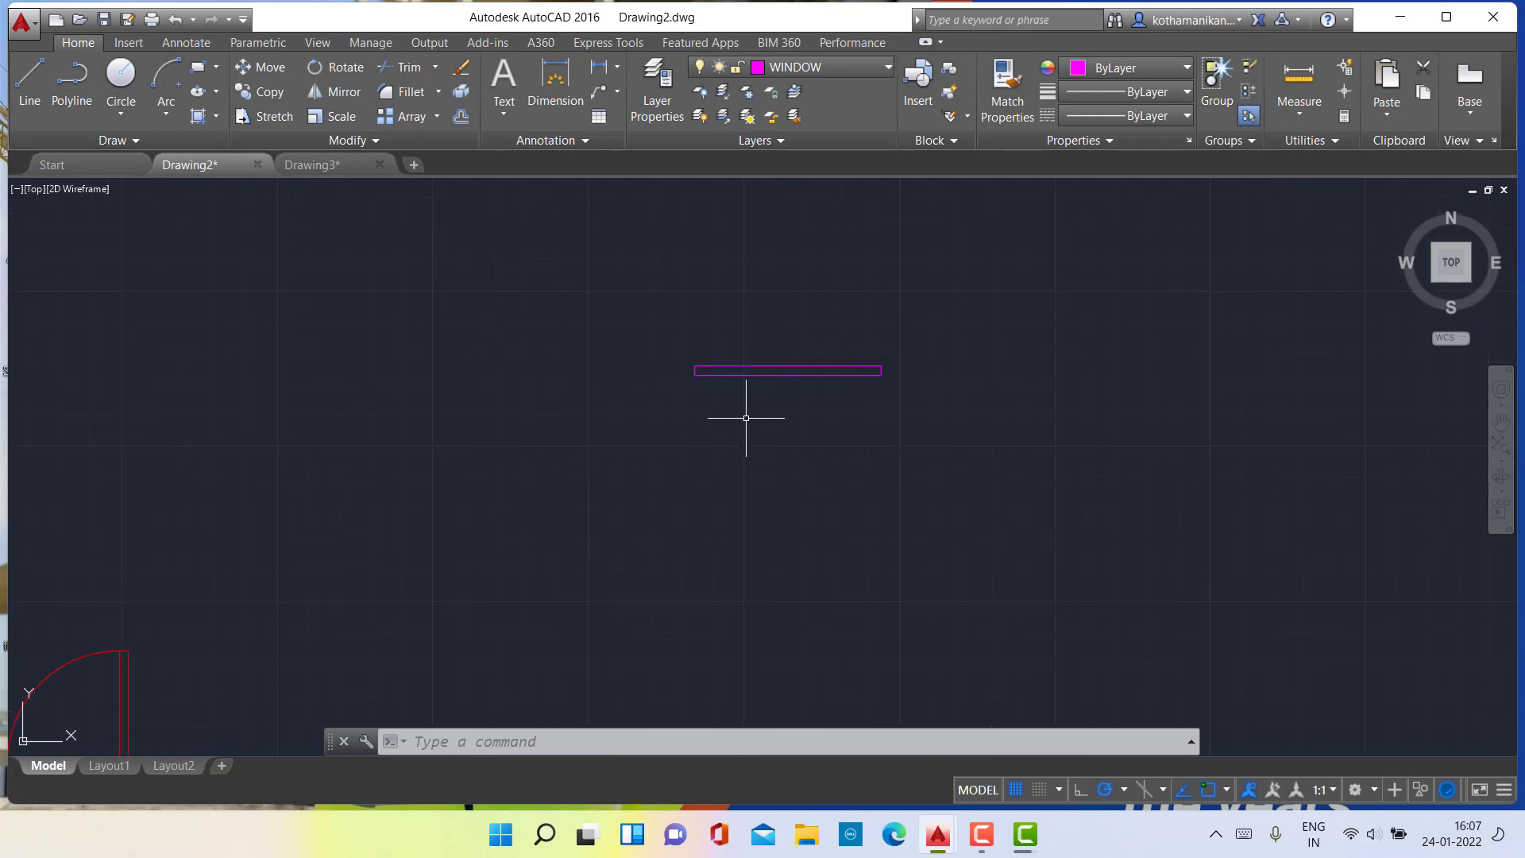
{"action": "scroll", "coordinate": [1471, 562], "scroll_direction": "down", "scroll_amount": 1}
{"action": "scroll", "coordinate": [1446, 579], "scroll_direction": "up", "scroll_amount": 4}
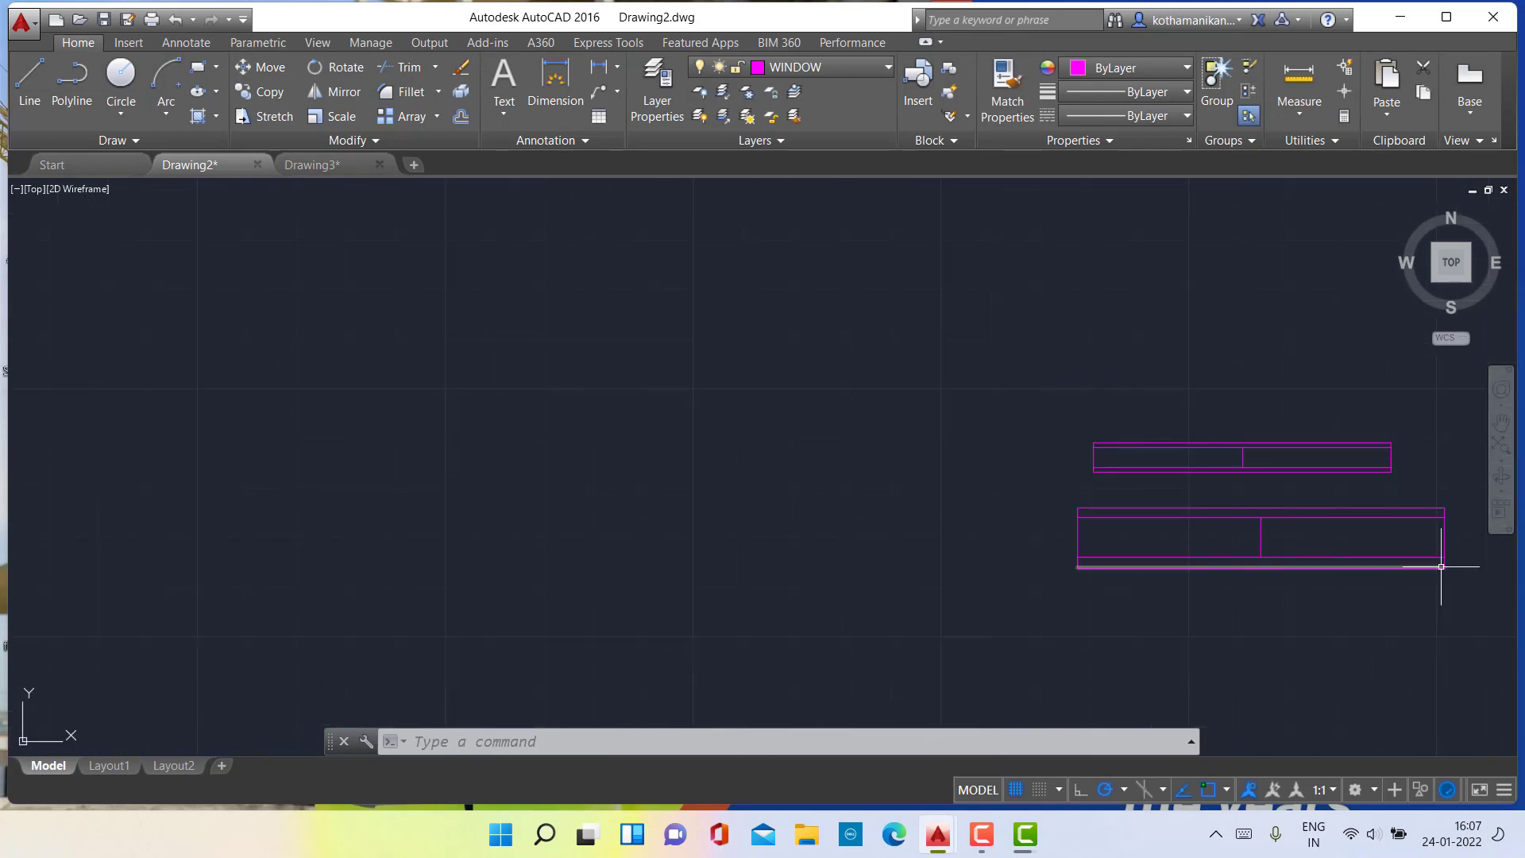
{"action": "scroll", "coordinate": [1149, 421], "scroll_direction": "up", "scroll_amount": 2}
{"action": "mouse_move", "coordinate": [1137, 446]}
{"action": "middle_mouse_down"}
{"action": "mouse_move", "coordinate": [943, 508]}
{"action": "mouse_move", "coordinate": [770, 514]}
{"action": "middle_mouse_up"}
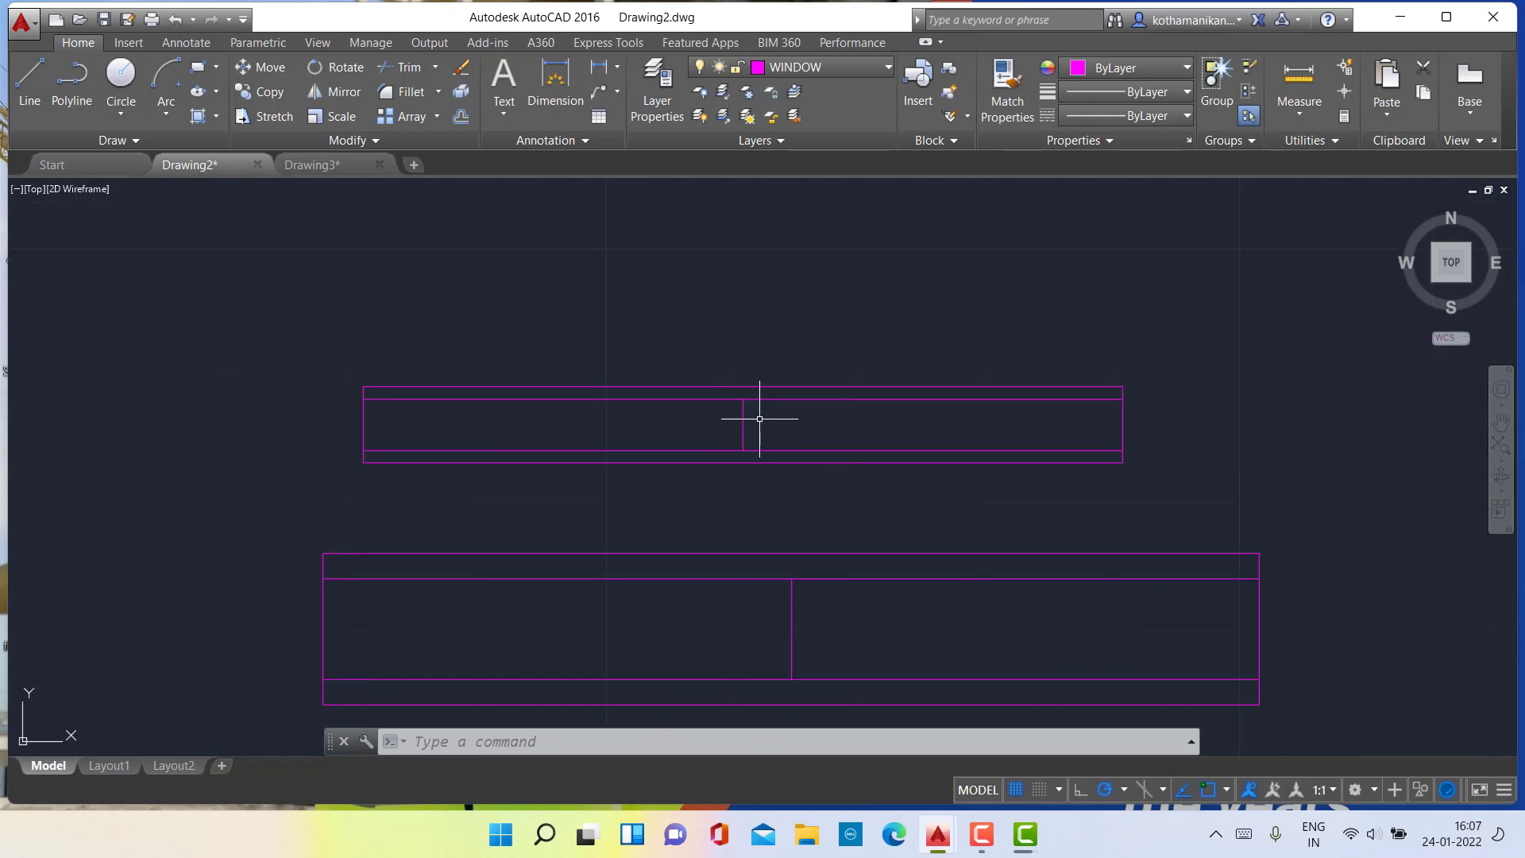
{"action": "scroll", "coordinate": [808, 415], "scroll_direction": "down", "scroll_amount": 5}
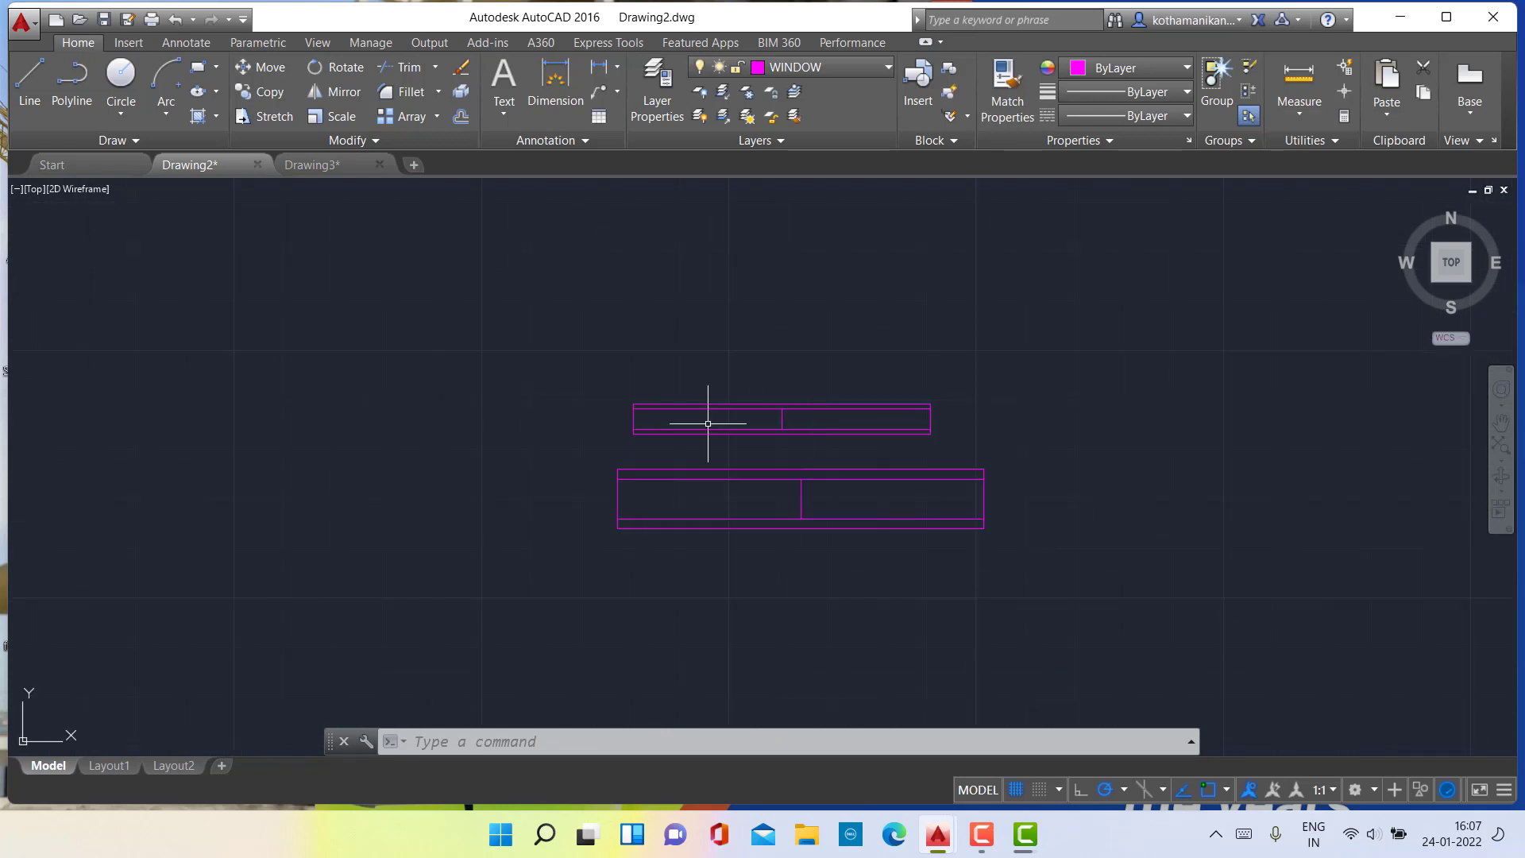
{"action": "scroll", "coordinate": [255, 299], "scroll_direction": "down", "scroll_amount": 5}
{"action": "scroll", "coordinate": [317, 347], "scroll_direction": "down", "scroll_amount": 1}
{"action": "middle_click_drag", "start_coordinate": [317, 348], "coordinate": [619, 466]}
{"action": "scroll", "coordinate": [565, 450], "scroll_direction": "up", "scroll_amount": 10}
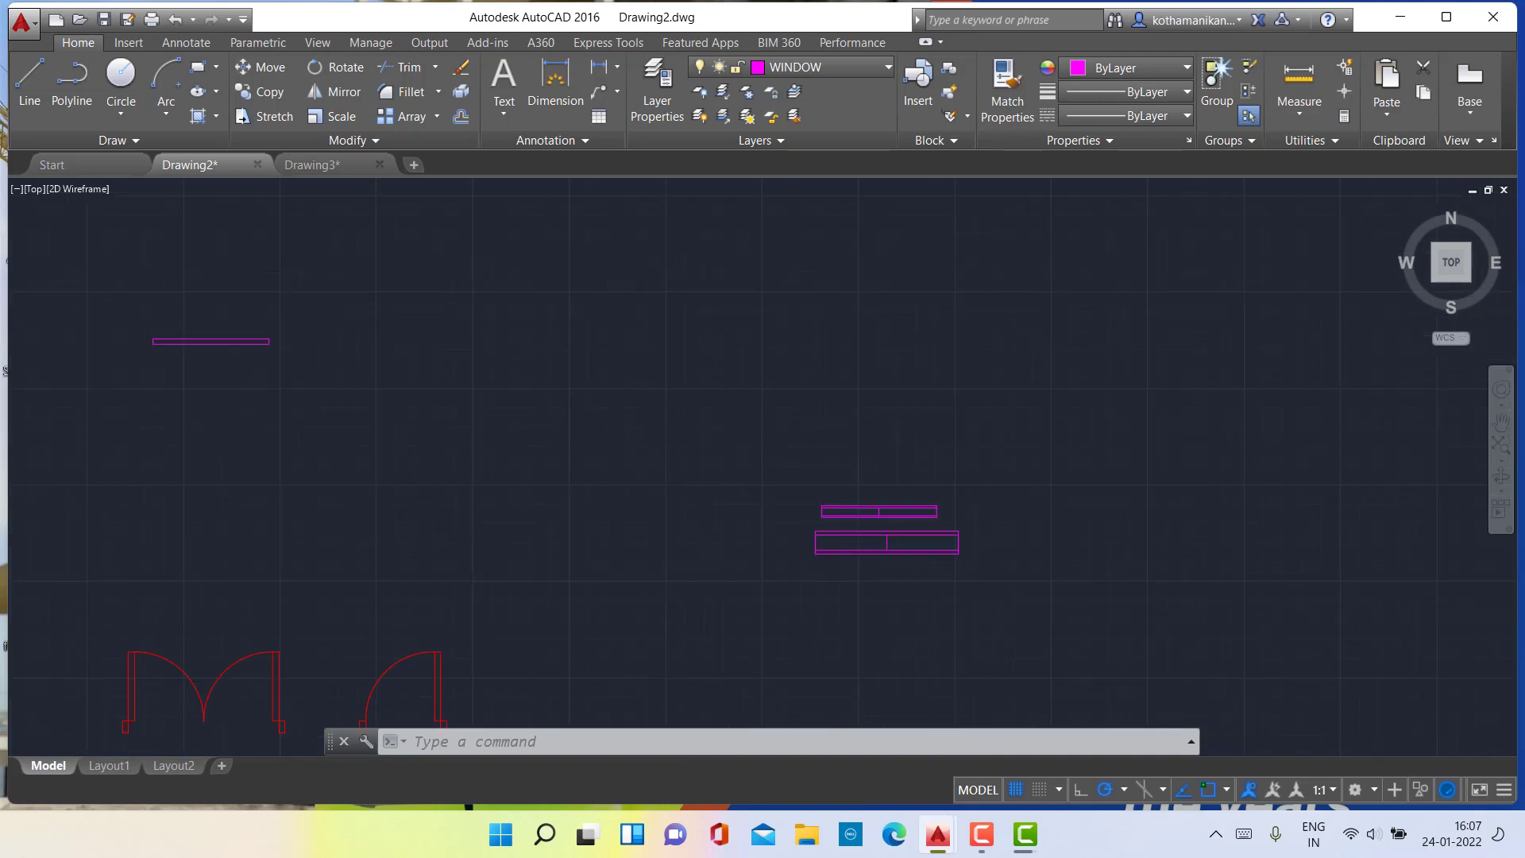
Explode the new 5' by 3" window rectangle into separate lines.
{"action": "scroll", "coordinate": [112, 317], "scroll_direction": "down", "scroll_amount": 2}
{"action": "middle_click_drag", "start_coordinate": [115, 318], "coordinate": [453, 449]}
{"action": "scroll", "coordinate": [456, 450], "scroll_direction": "down", "scroll_amount": 2}
{"action": "middle_click_drag", "start_coordinate": [477, 457], "coordinate": [912, 568]}
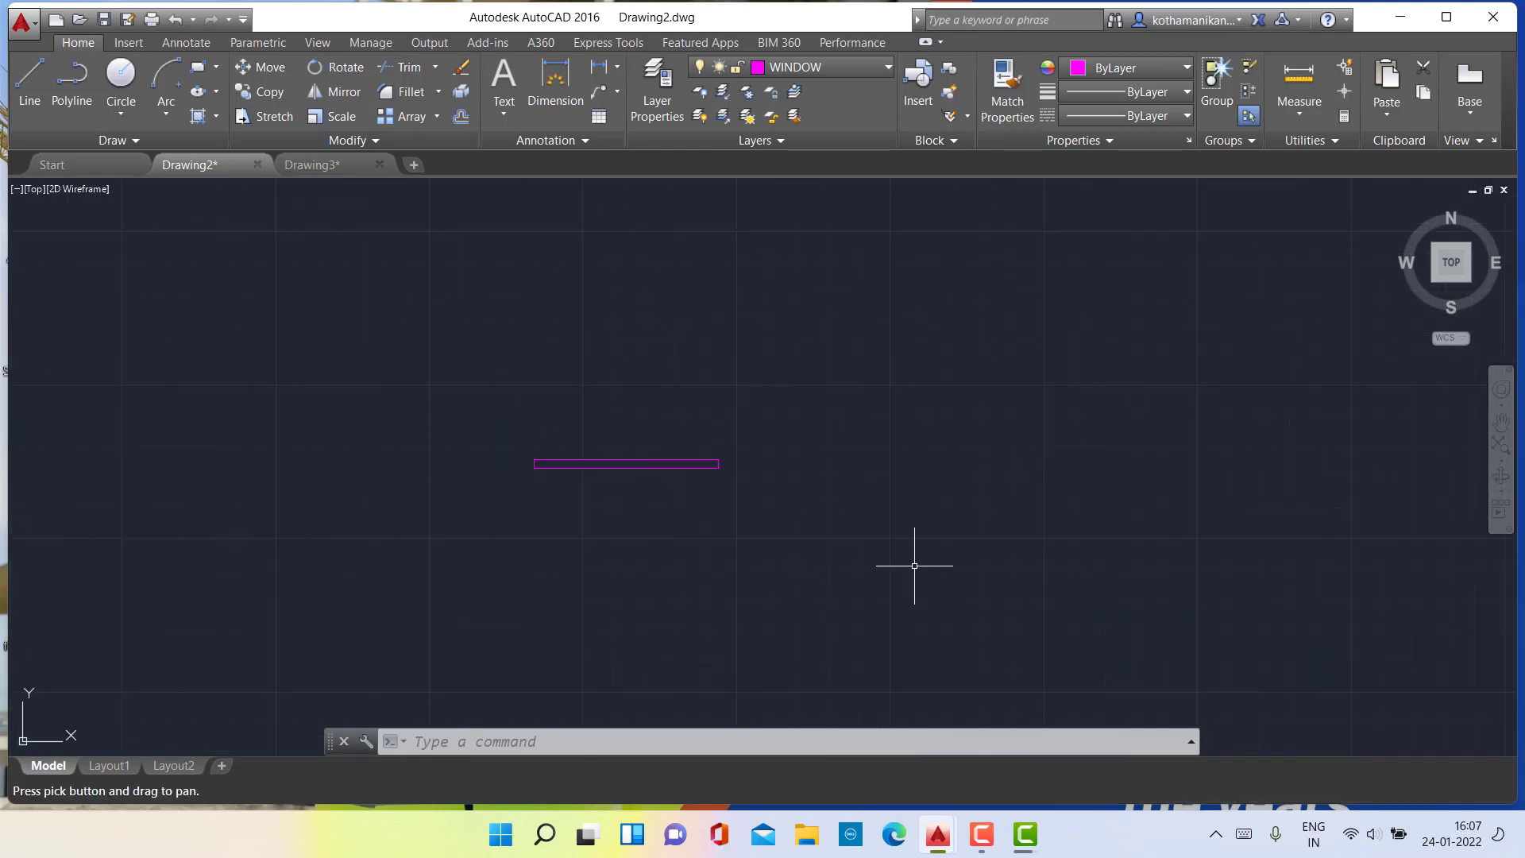
{"action": "scroll", "coordinate": [675, 512], "scroll_direction": "up", "scroll_amount": 3}
{"action": "middle_click_drag", "start_coordinate": [671, 511], "coordinate": [813, 627]}
{"action": "scroll", "coordinate": [816, 634], "scroll_direction": "up", "scroll_amount": 2}
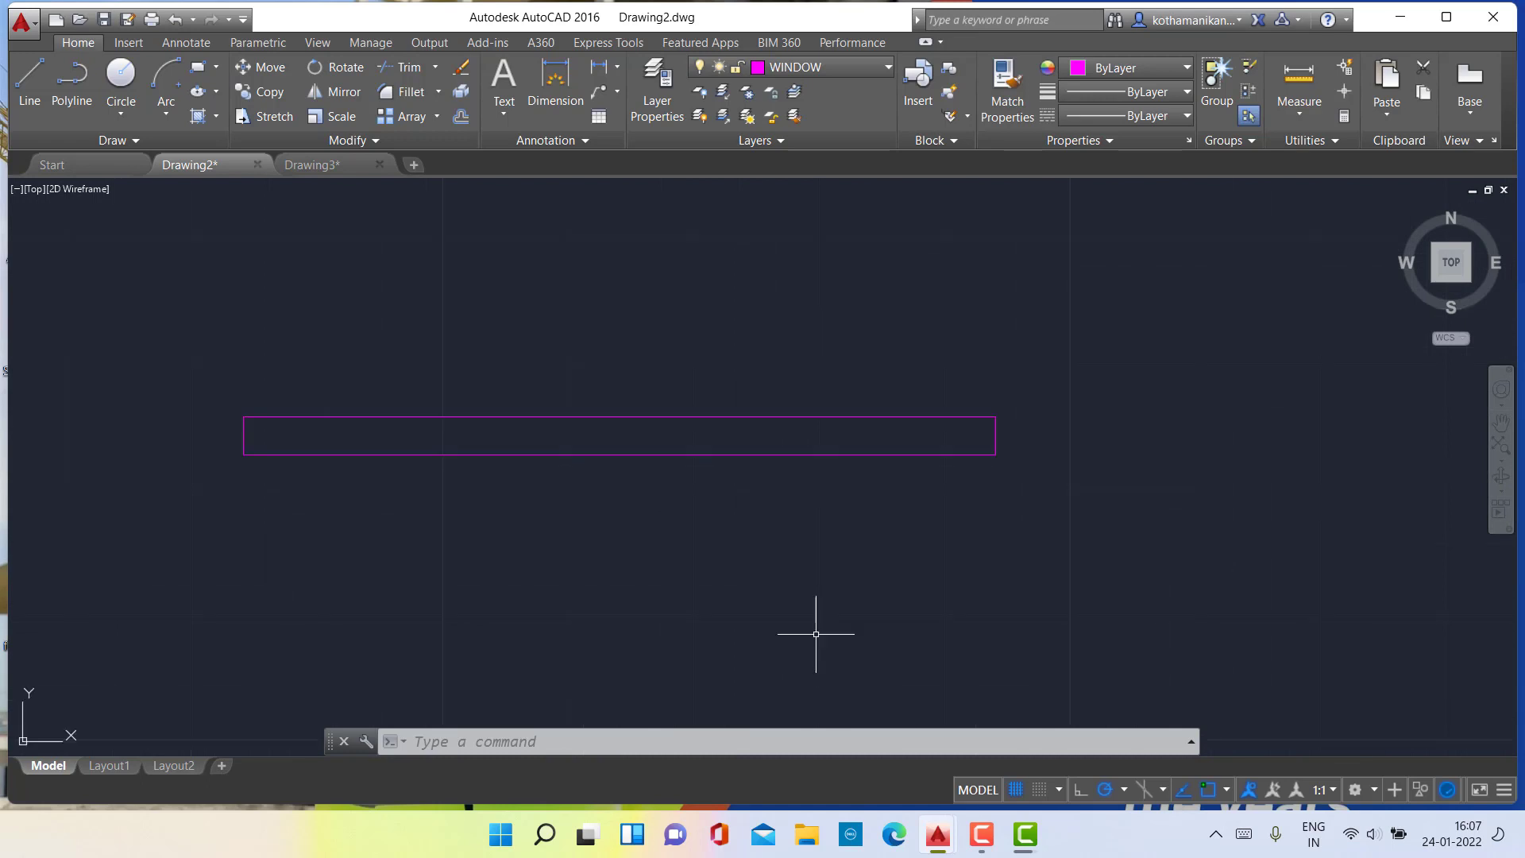
{"action": "left_click", "coordinate": [512, 417]}
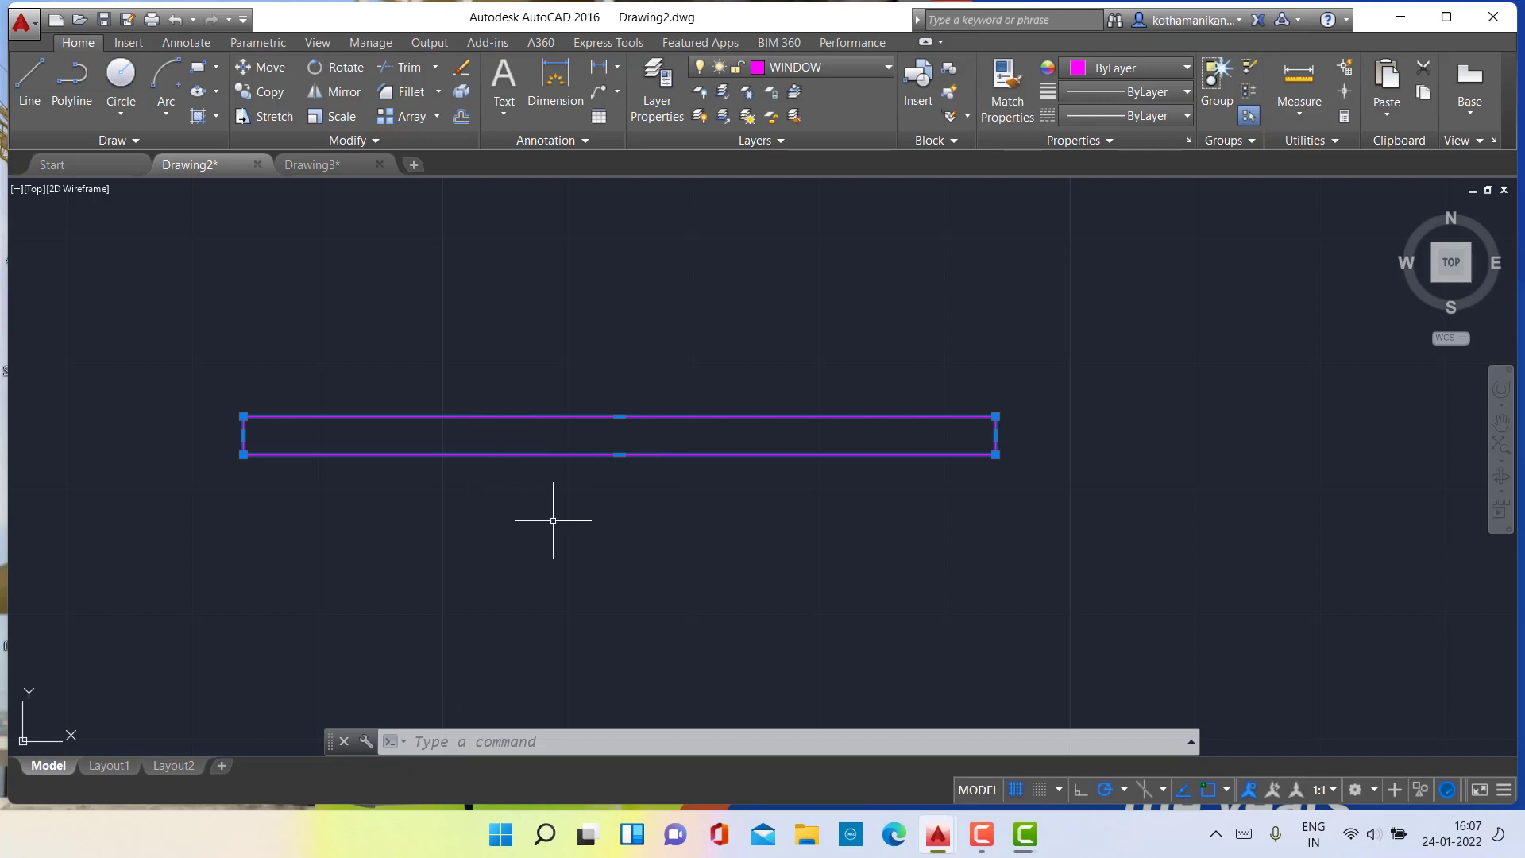
{"action": "type", "text": "X"}
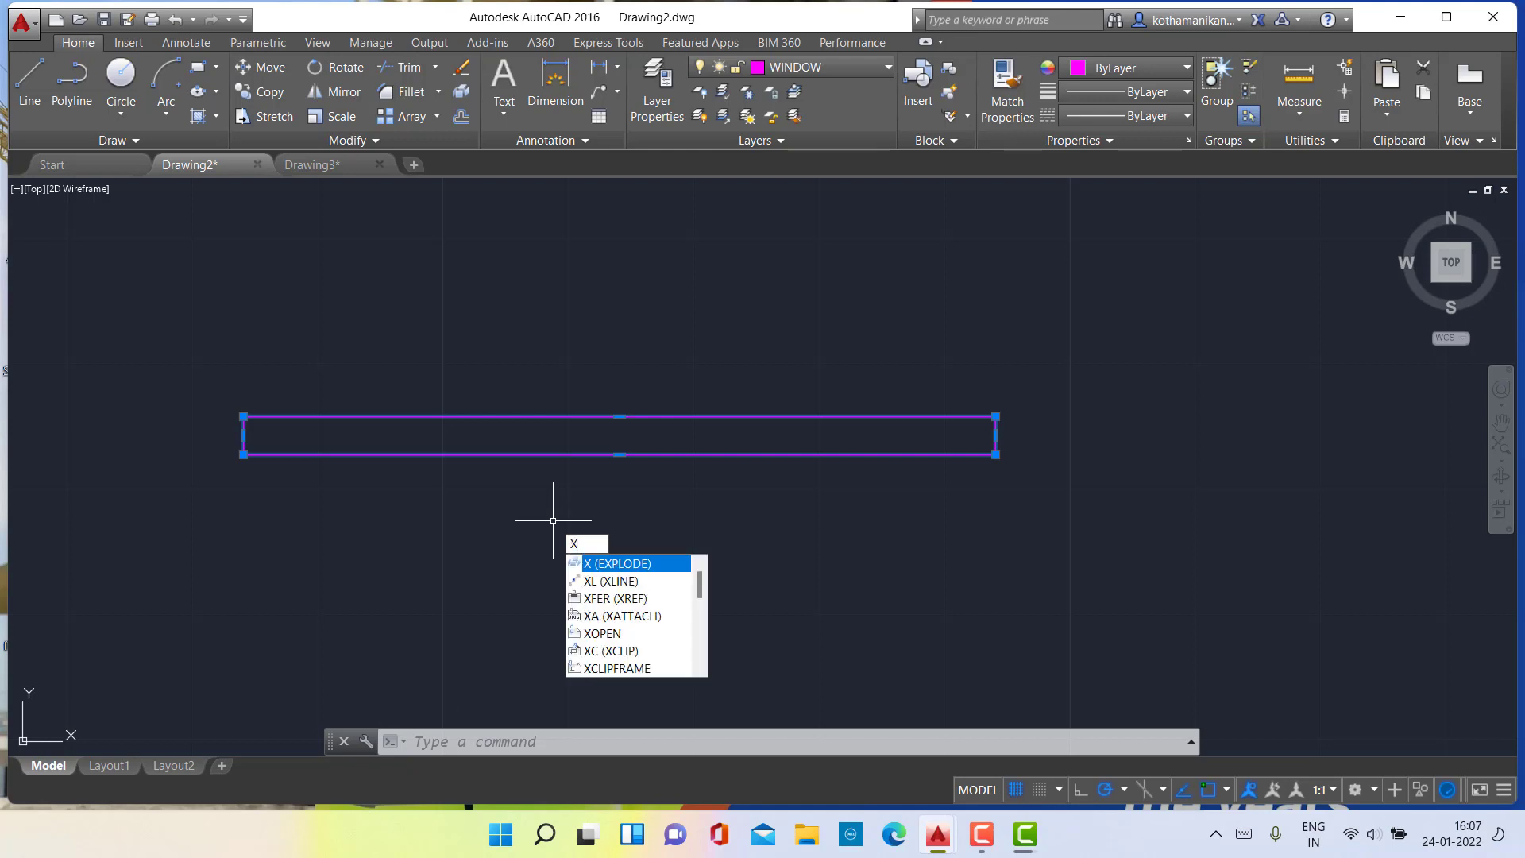
{"action": "key", "text": "Return"}
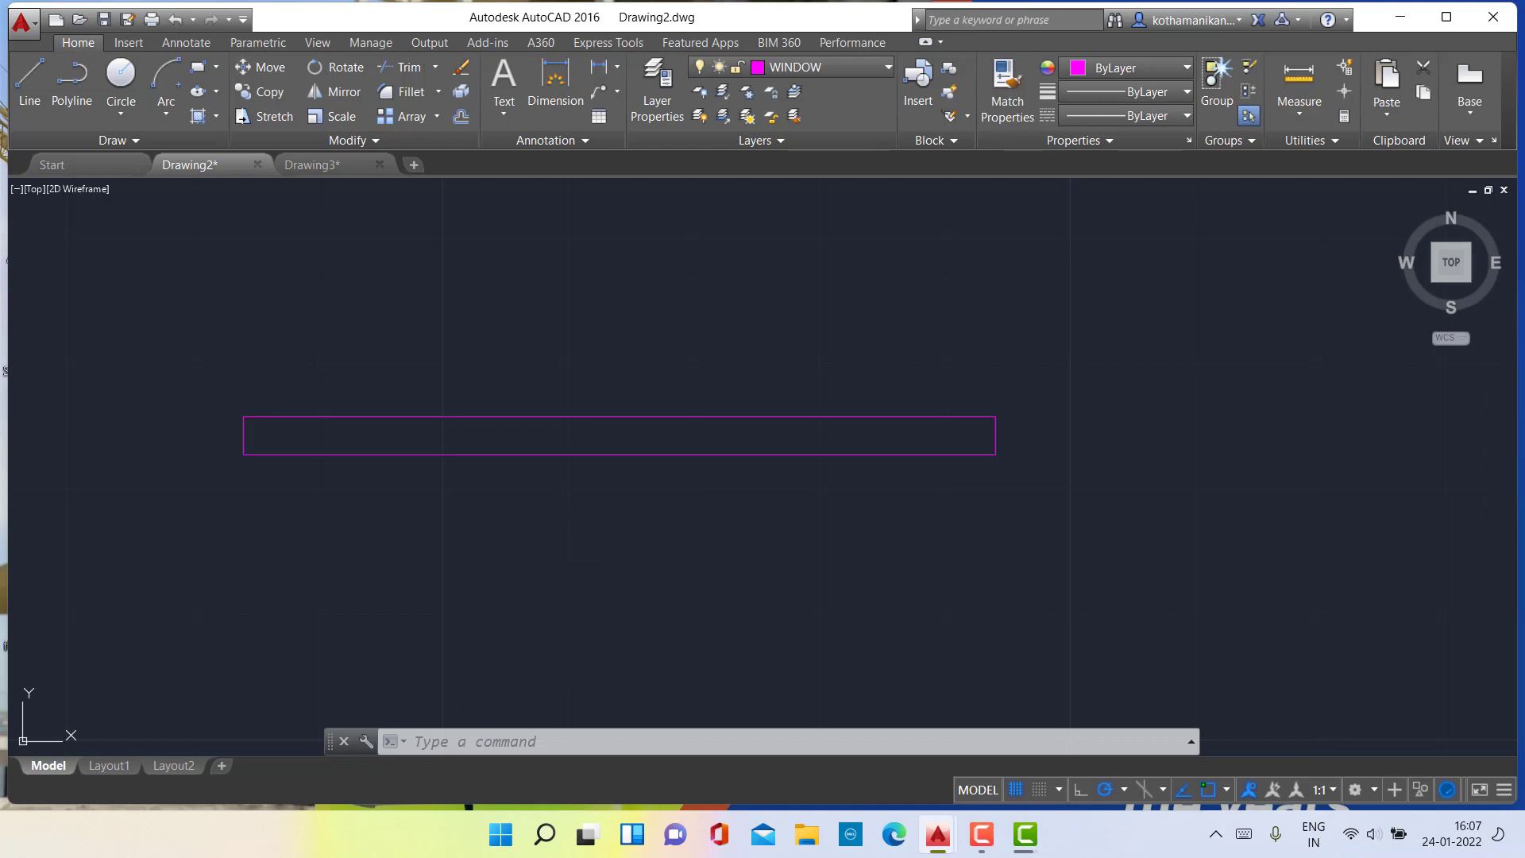
Check that the exploded rectangle's four edges can be selected individually, and clear the selection.
{"action": "left_click", "coordinate": [557, 418]}
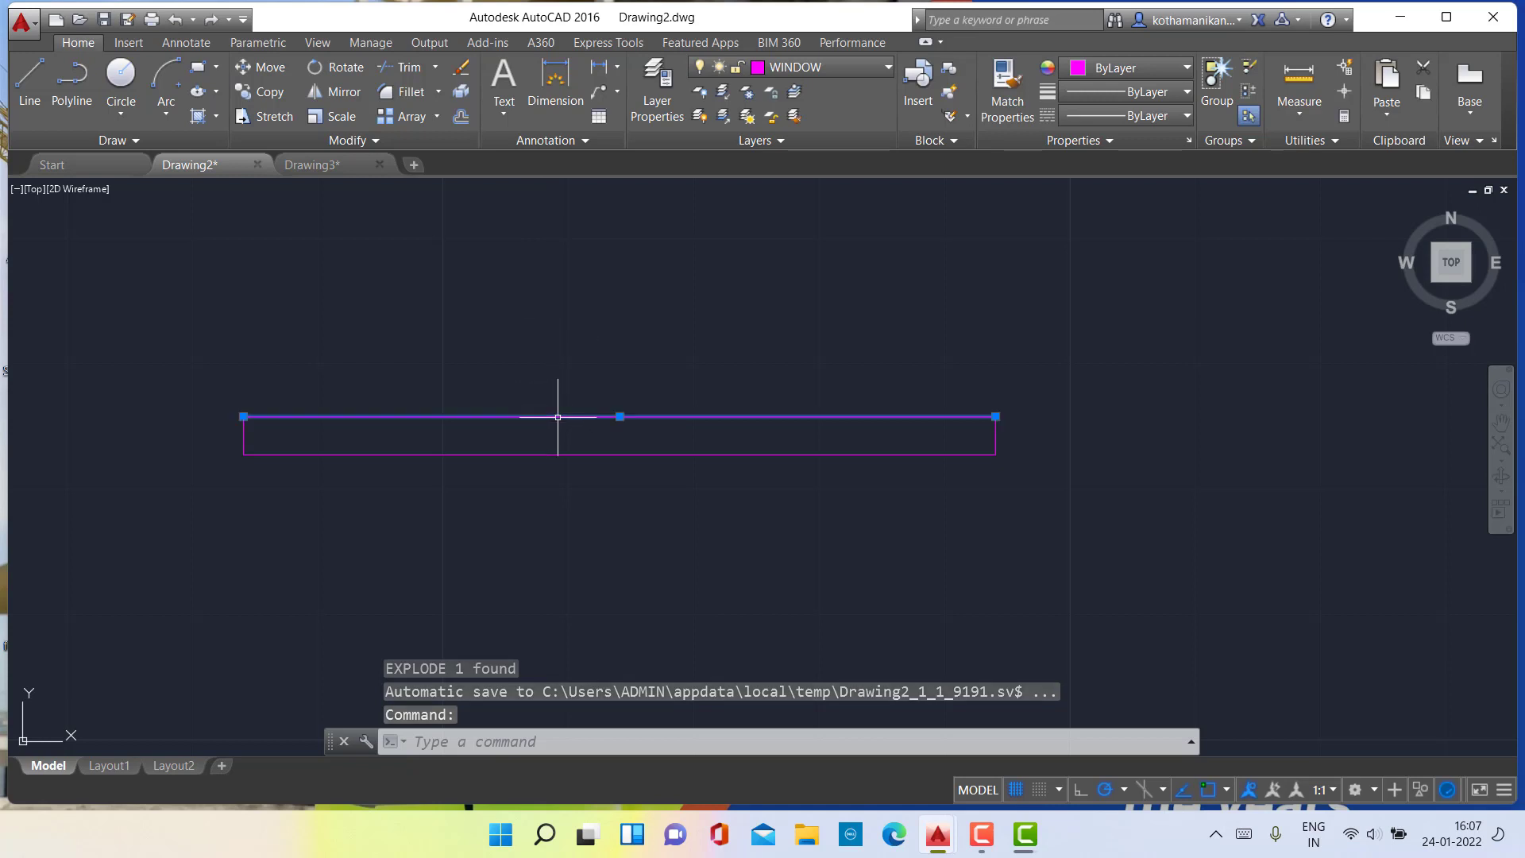
{"action": "left_click", "coordinate": [549, 456]}
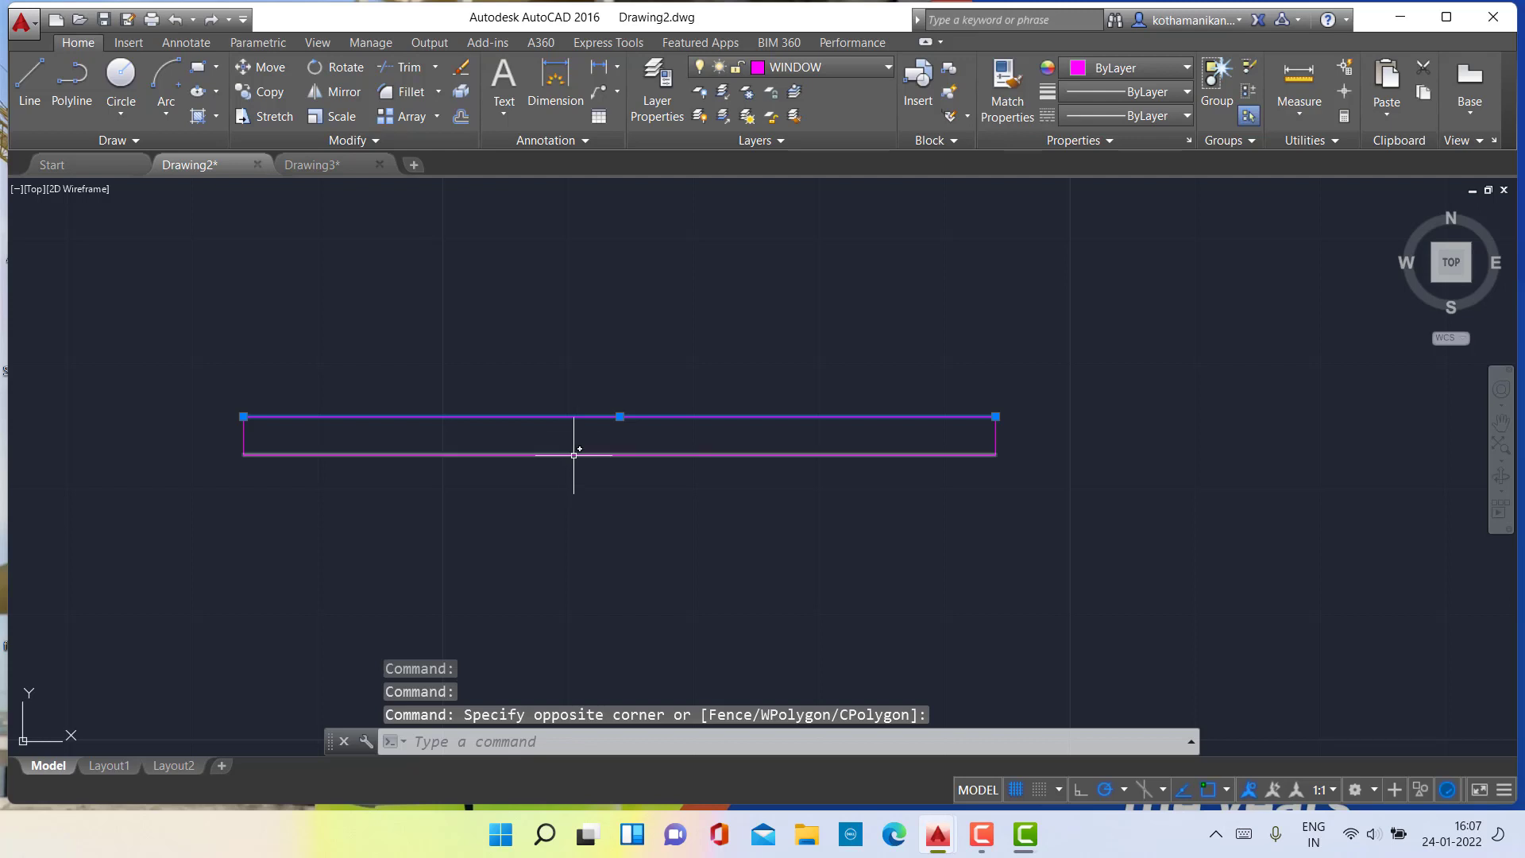
{"action": "left_click", "coordinate": [572, 449]}
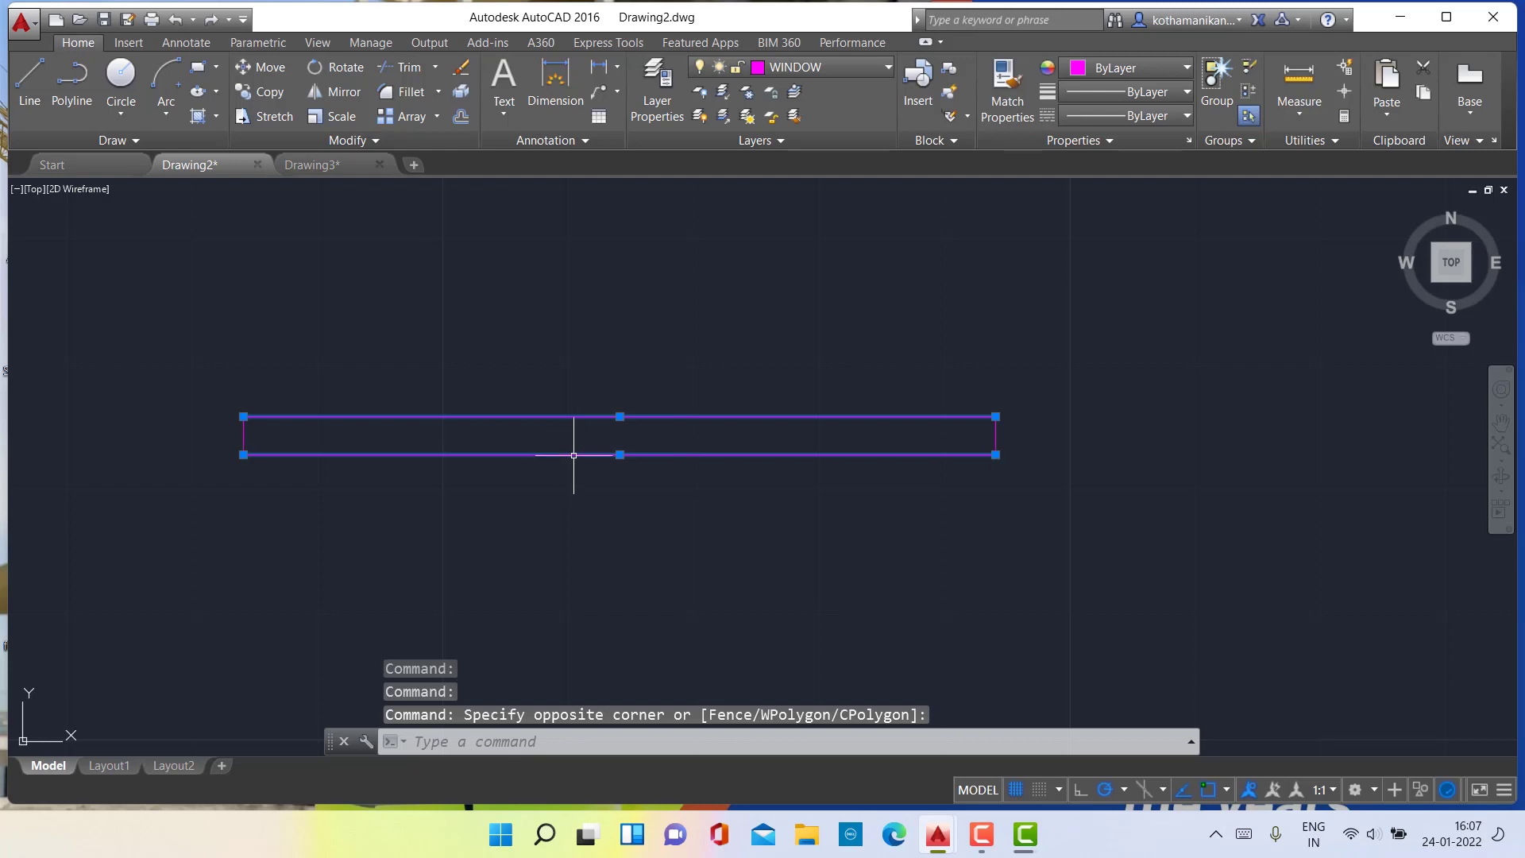
{"action": "left_click", "coordinate": [243, 435]}
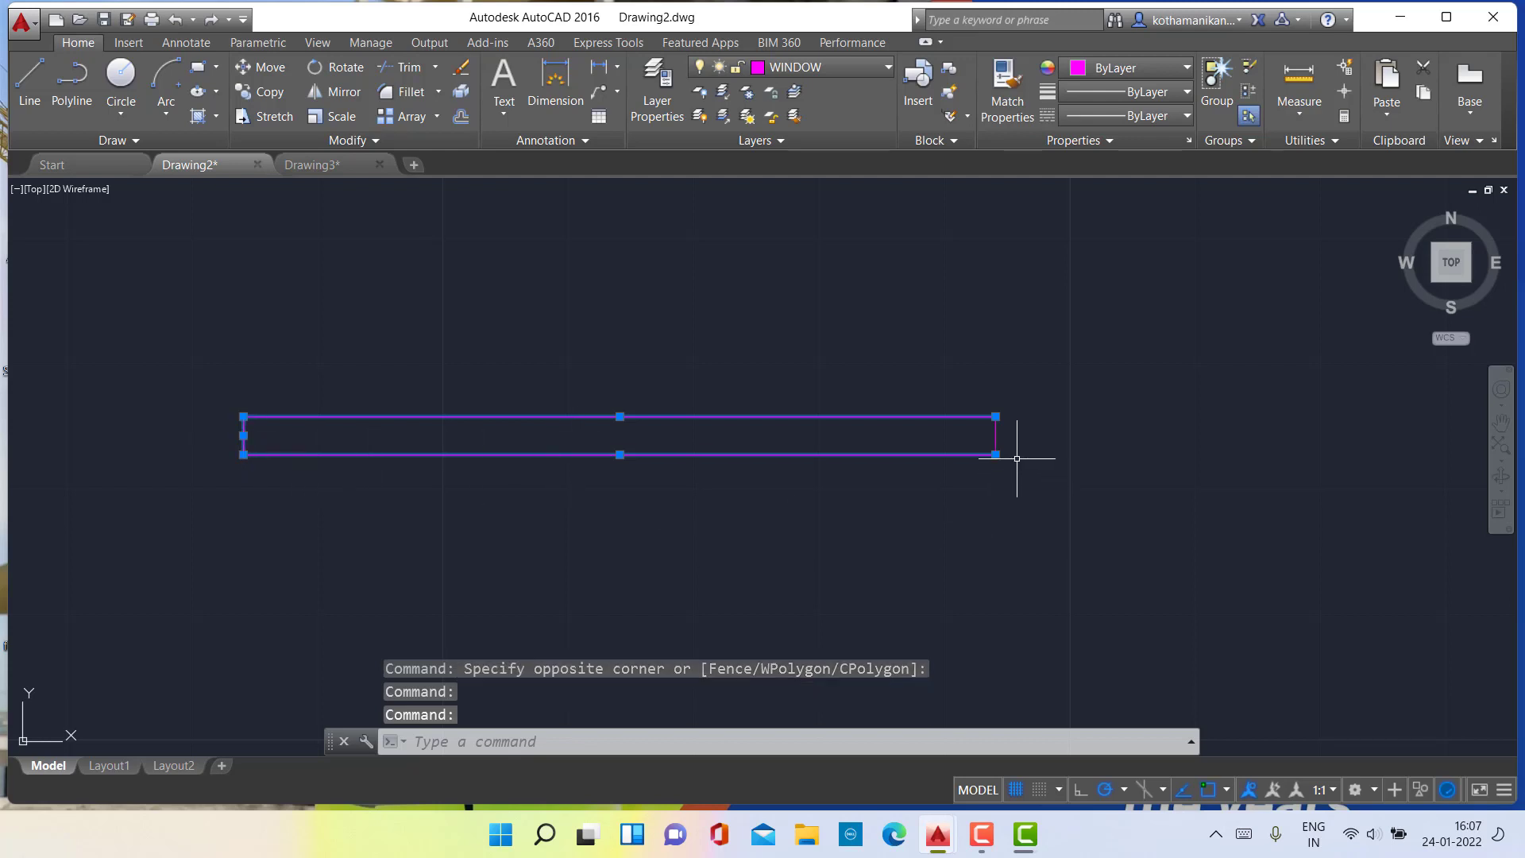
{"action": "left_click", "coordinate": [995, 441]}
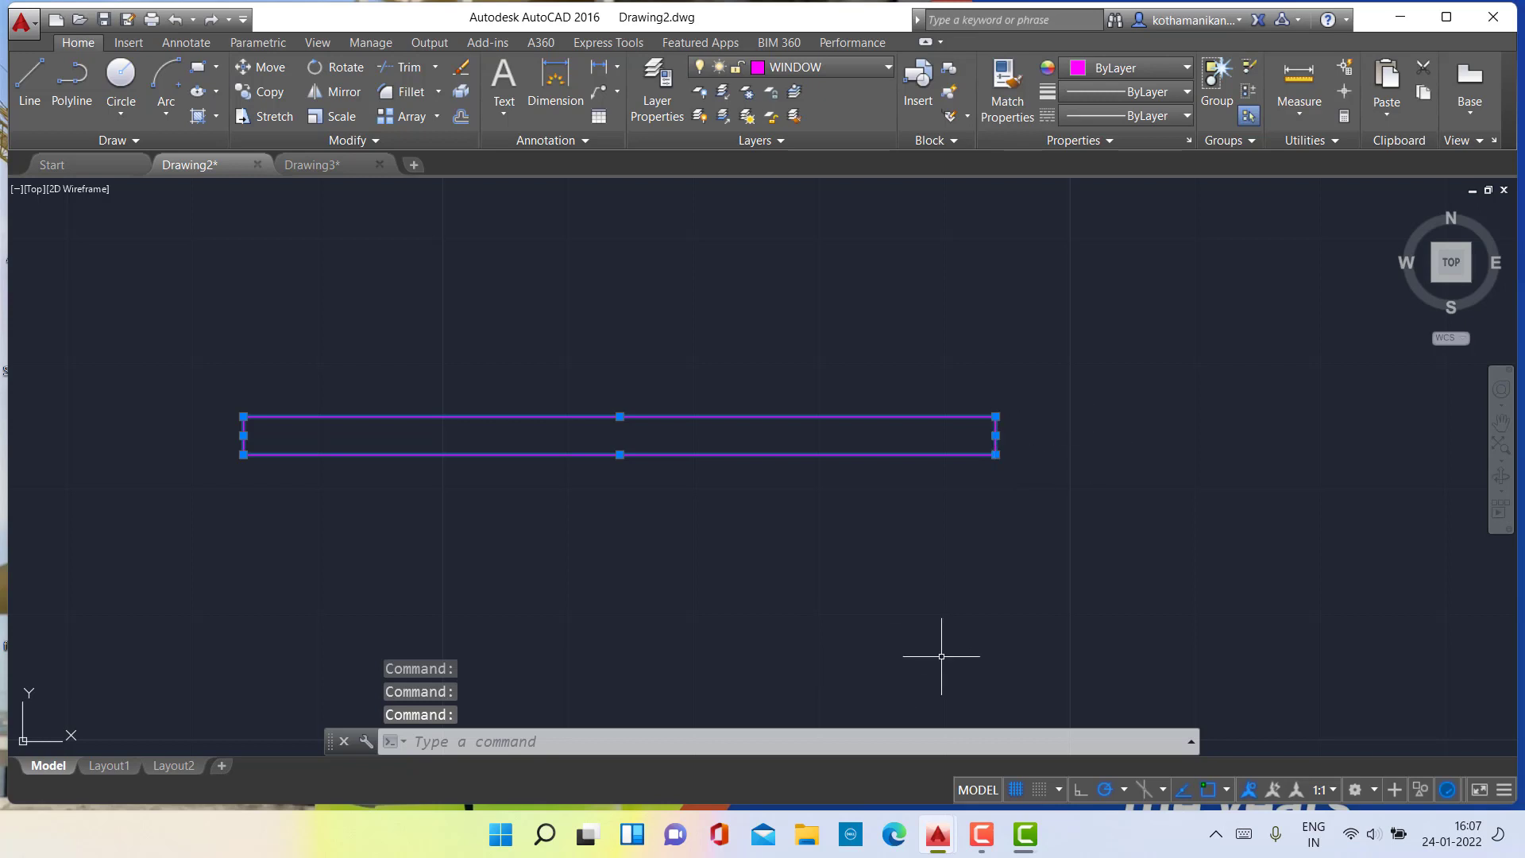
{"action": "key", "text": "Escape"}
{"action": "key", "text": "Escape"}
{"action": "key", "text": "Escape"}
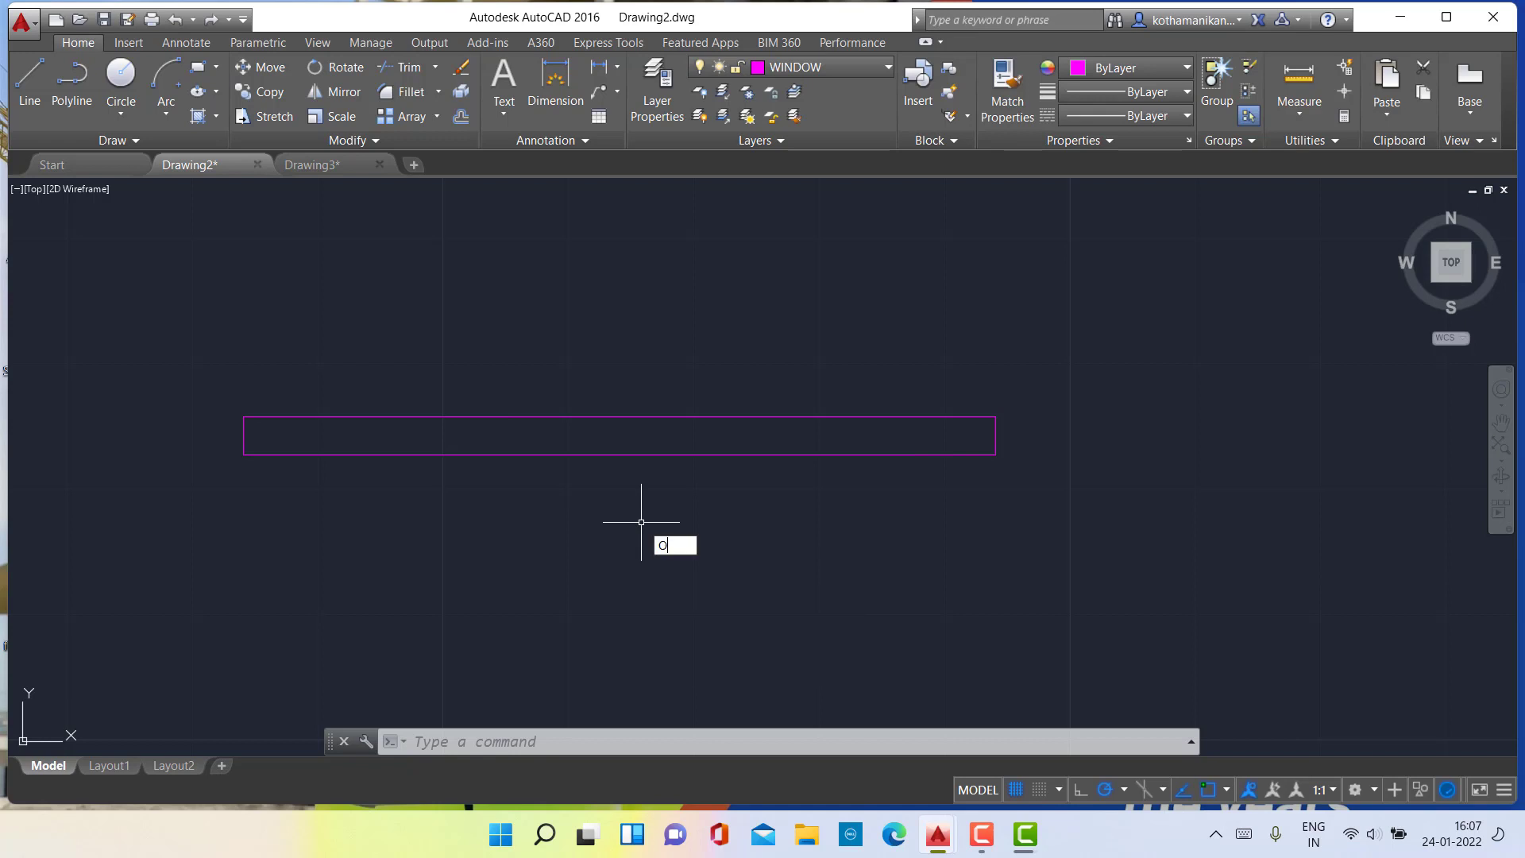
Offset the window's upper and lower long edges 1" inward to create two inner horizontal lines.
{"action": "key", "text": "Return"}
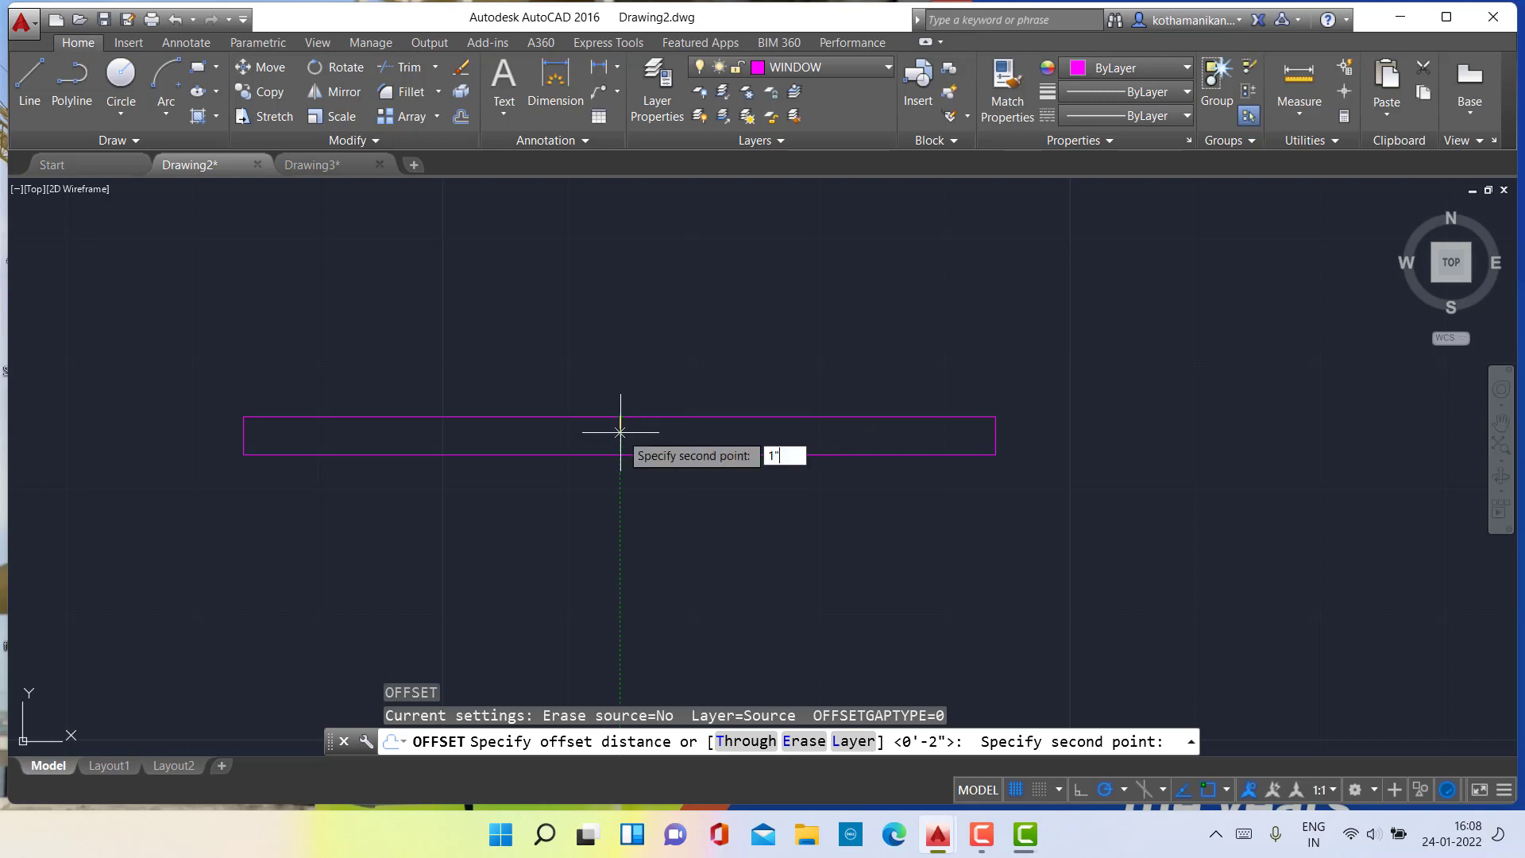
{"action": "key", "text": "Return"}
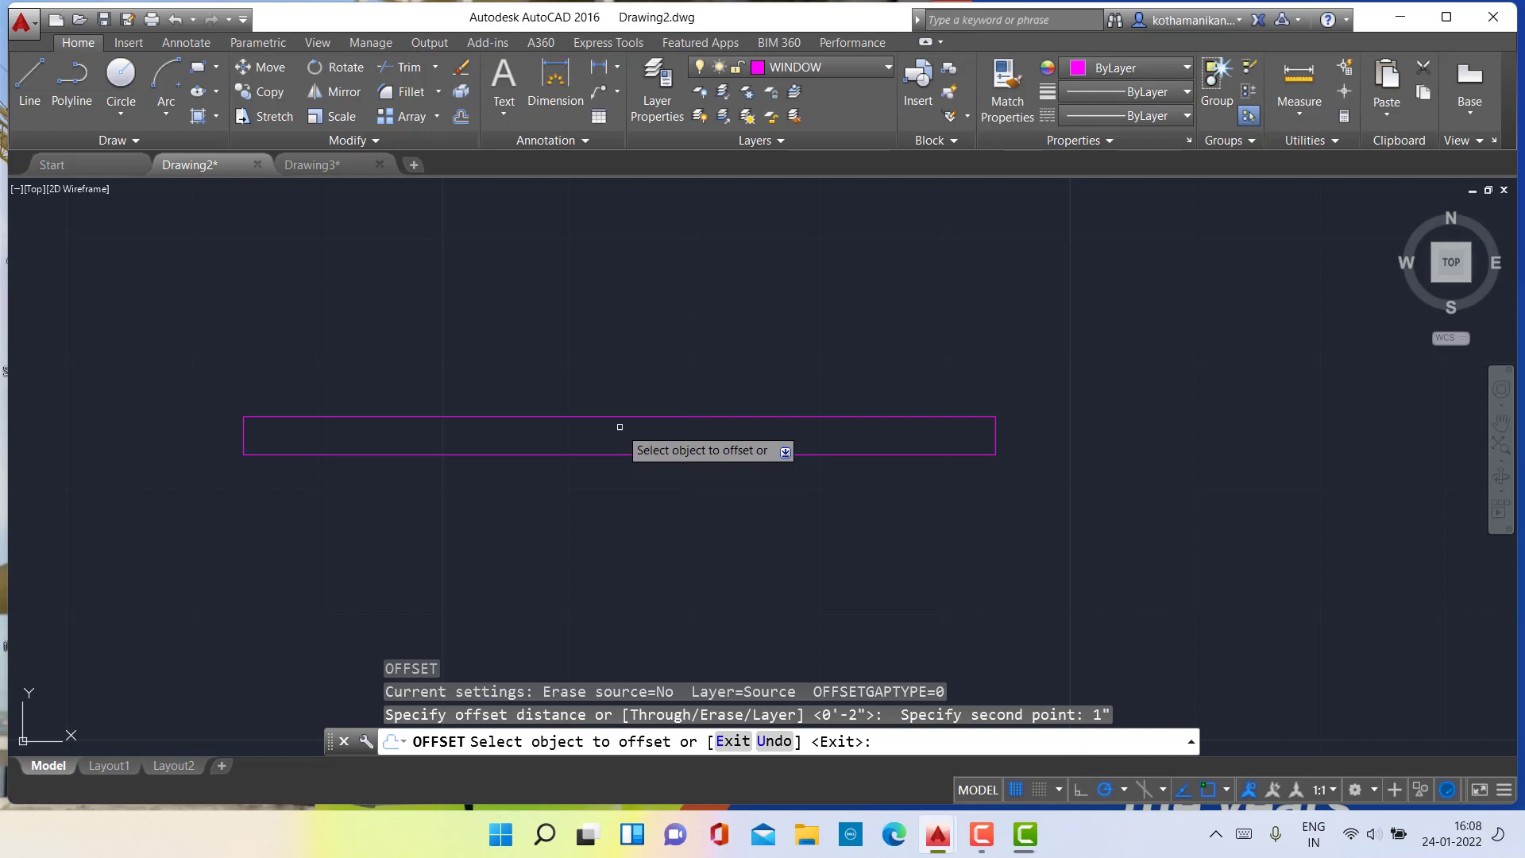
{"action": "left_click", "coordinate": [620, 417]}
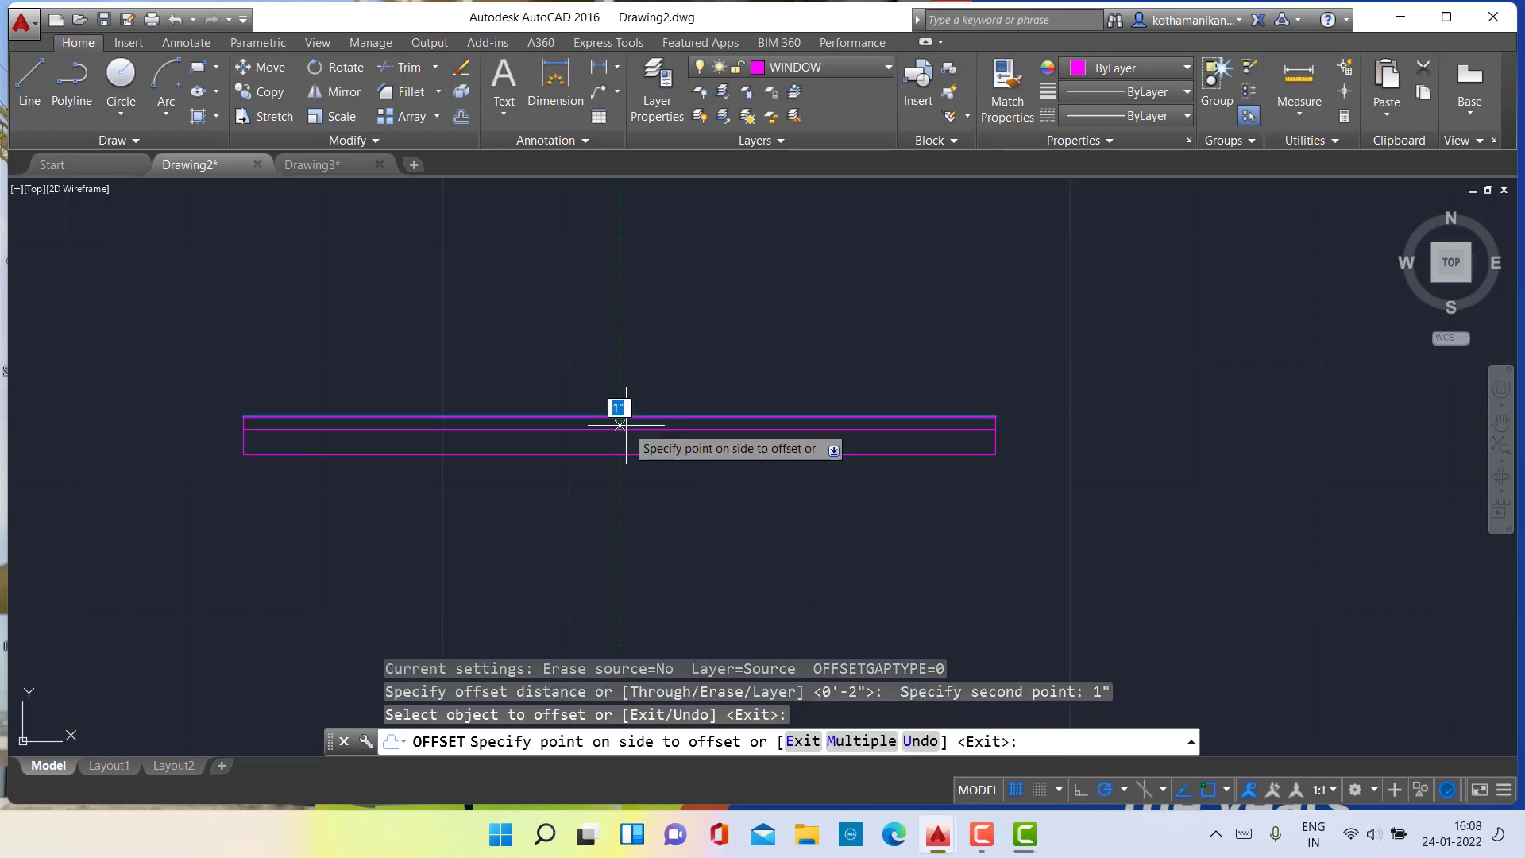
{"action": "left_click", "coordinate": [621, 425]}
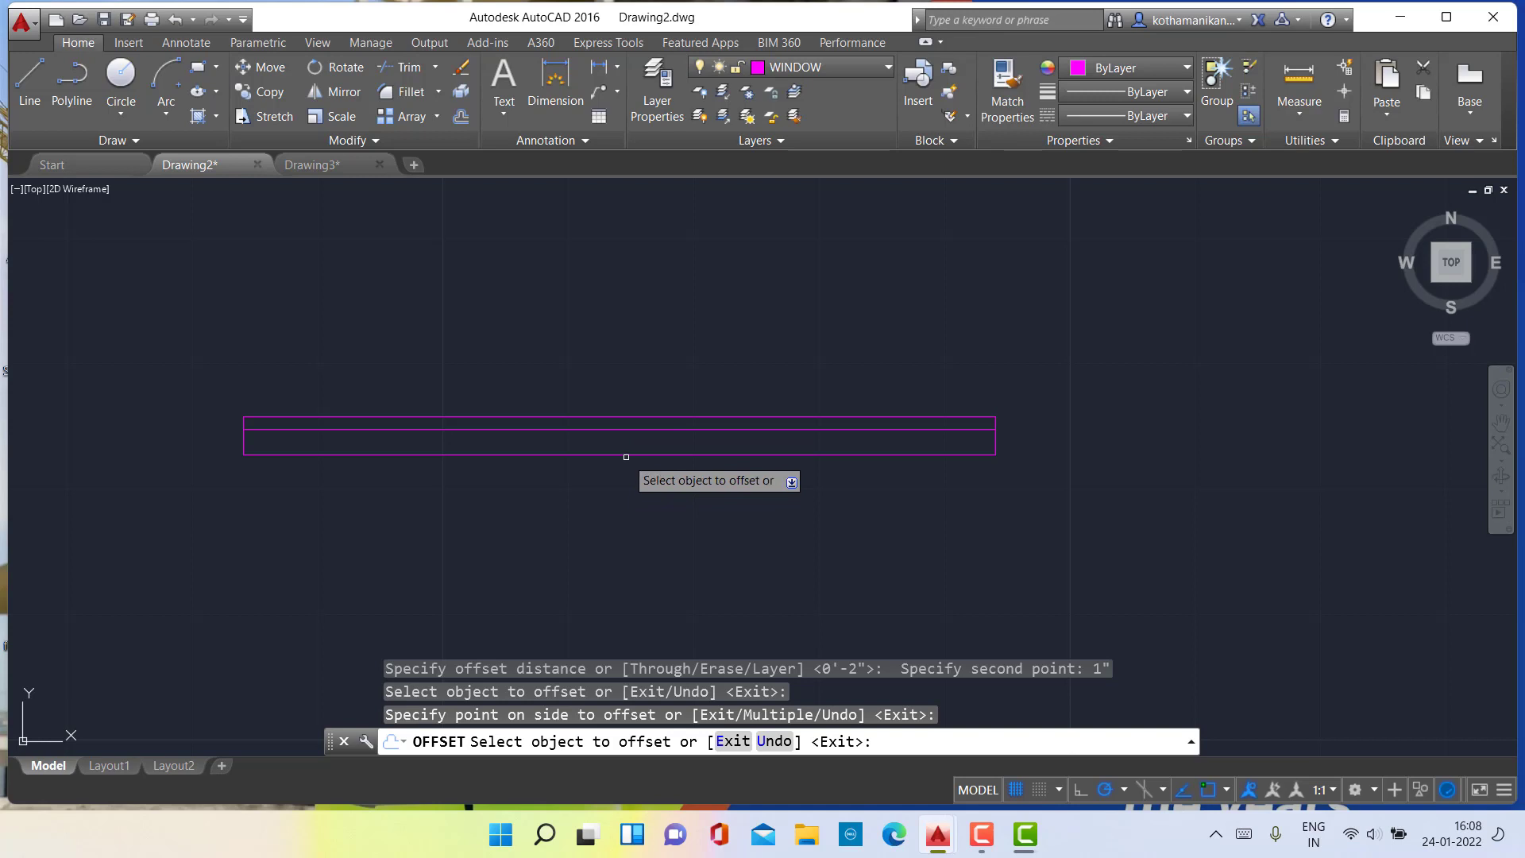
{"action": "left_click", "coordinate": [625, 454]}
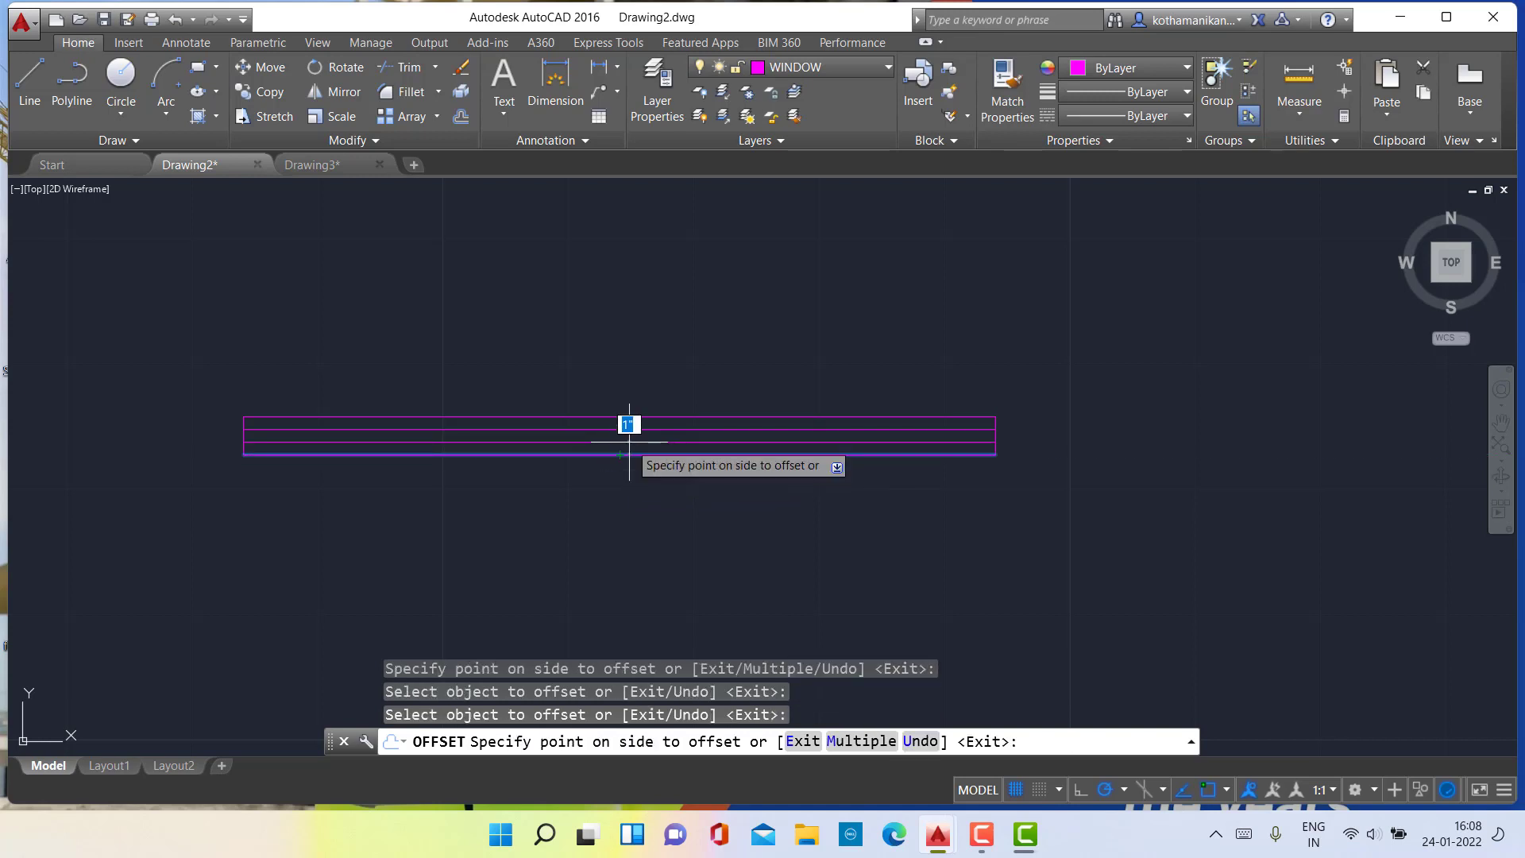
{"action": "left_click", "coordinate": [629, 442]}
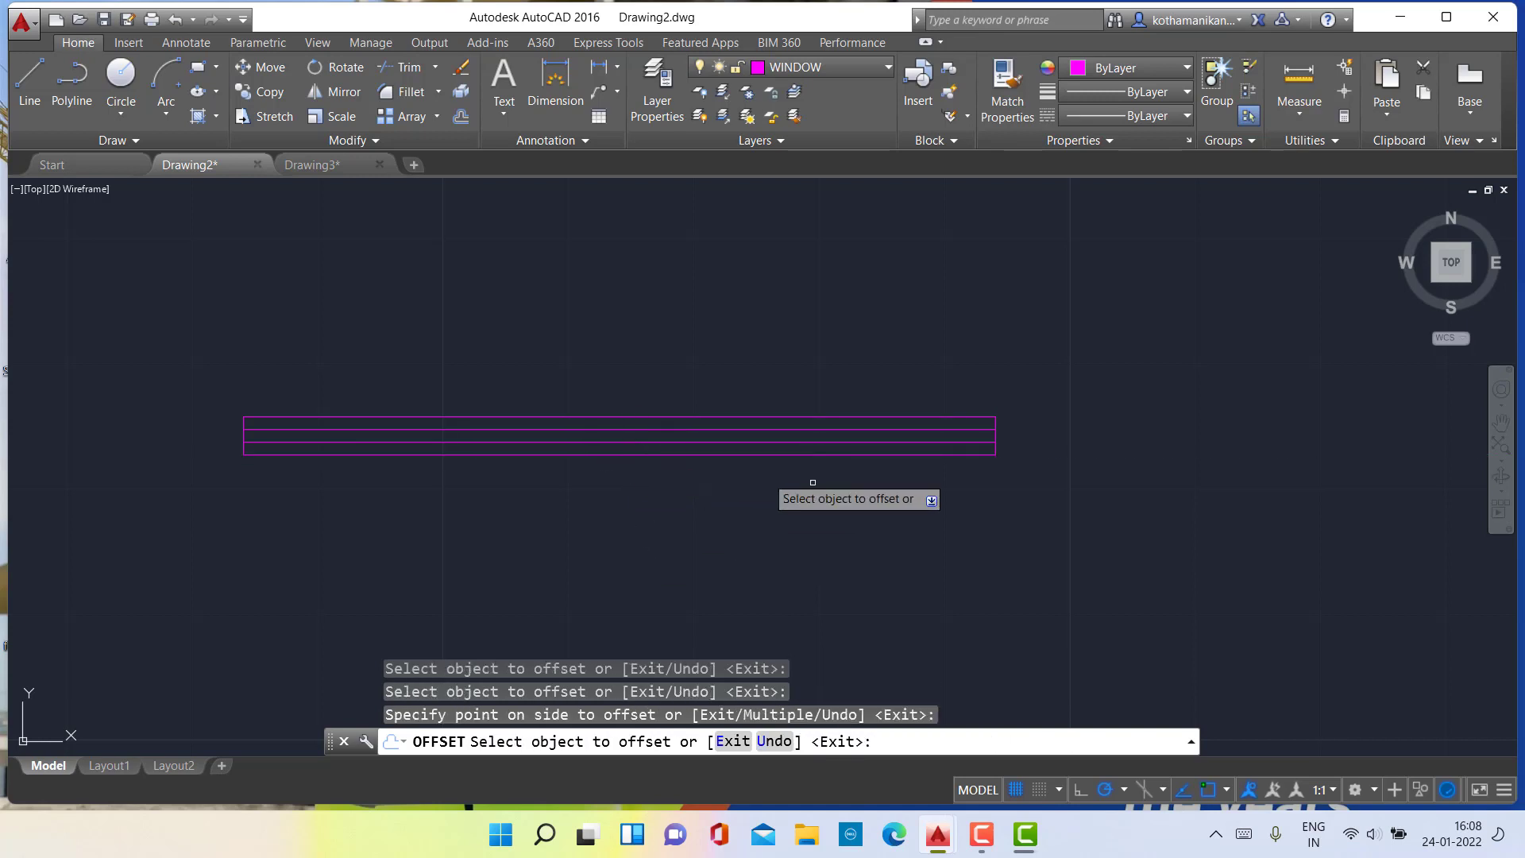
{"action": "scroll", "coordinate": [926, 511], "scroll_direction": "up", "scroll_amount": 2}
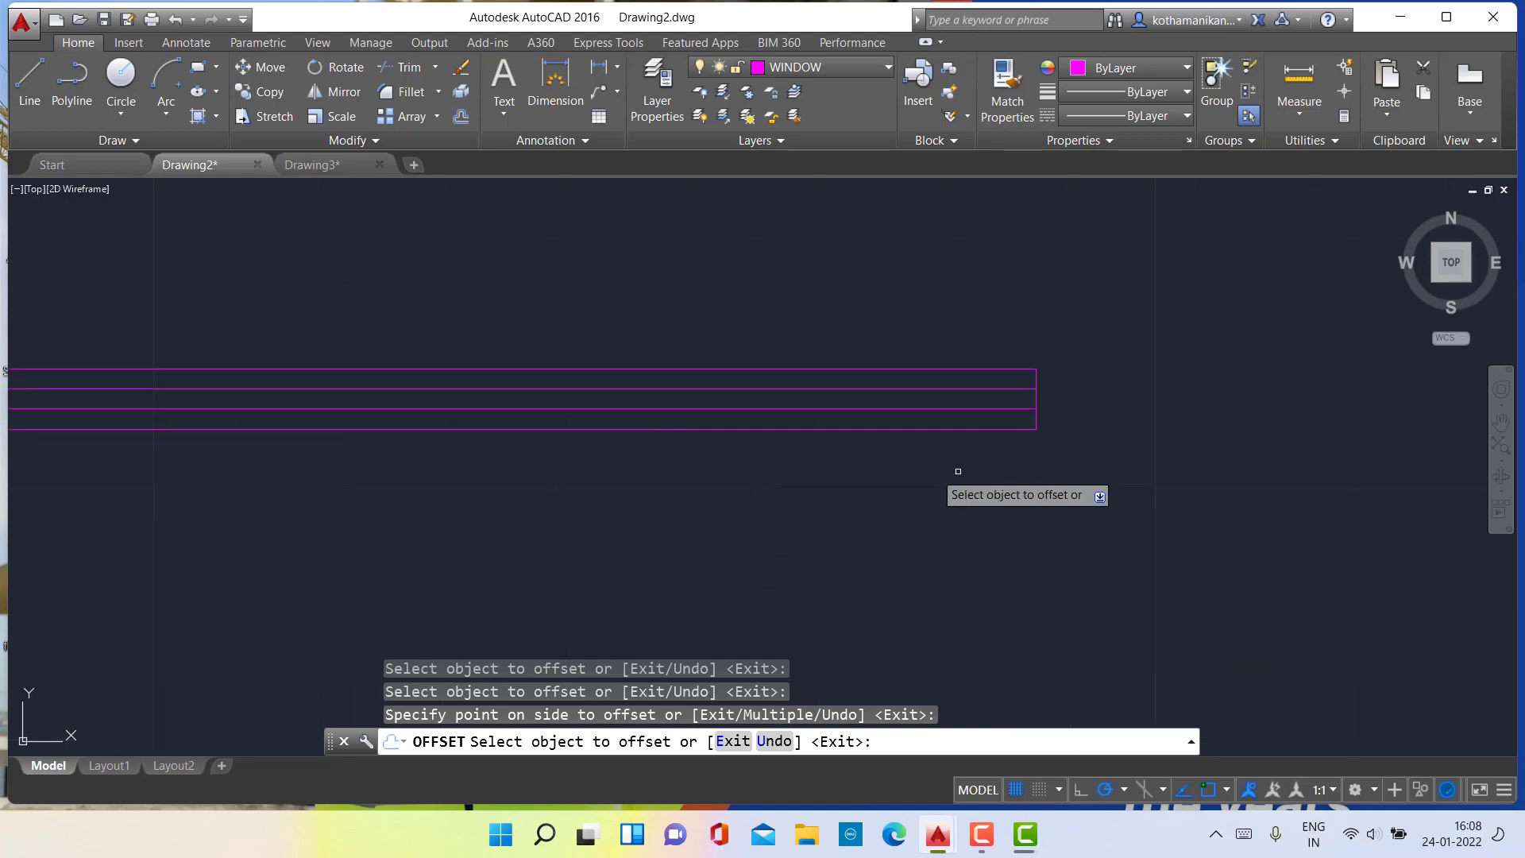
{"action": "scroll", "coordinate": [1058, 468], "scroll_direction": "up", "scroll_amount": 2}
{"action": "mouse_move", "coordinate": [1018, 477]}
{"action": "middle_mouse_down"}
{"action": "mouse_move", "coordinate": [1021, 705]}
{"action": "mouse_move", "coordinate": [1041, 663]}
{"action": "middle_mouse_up"}
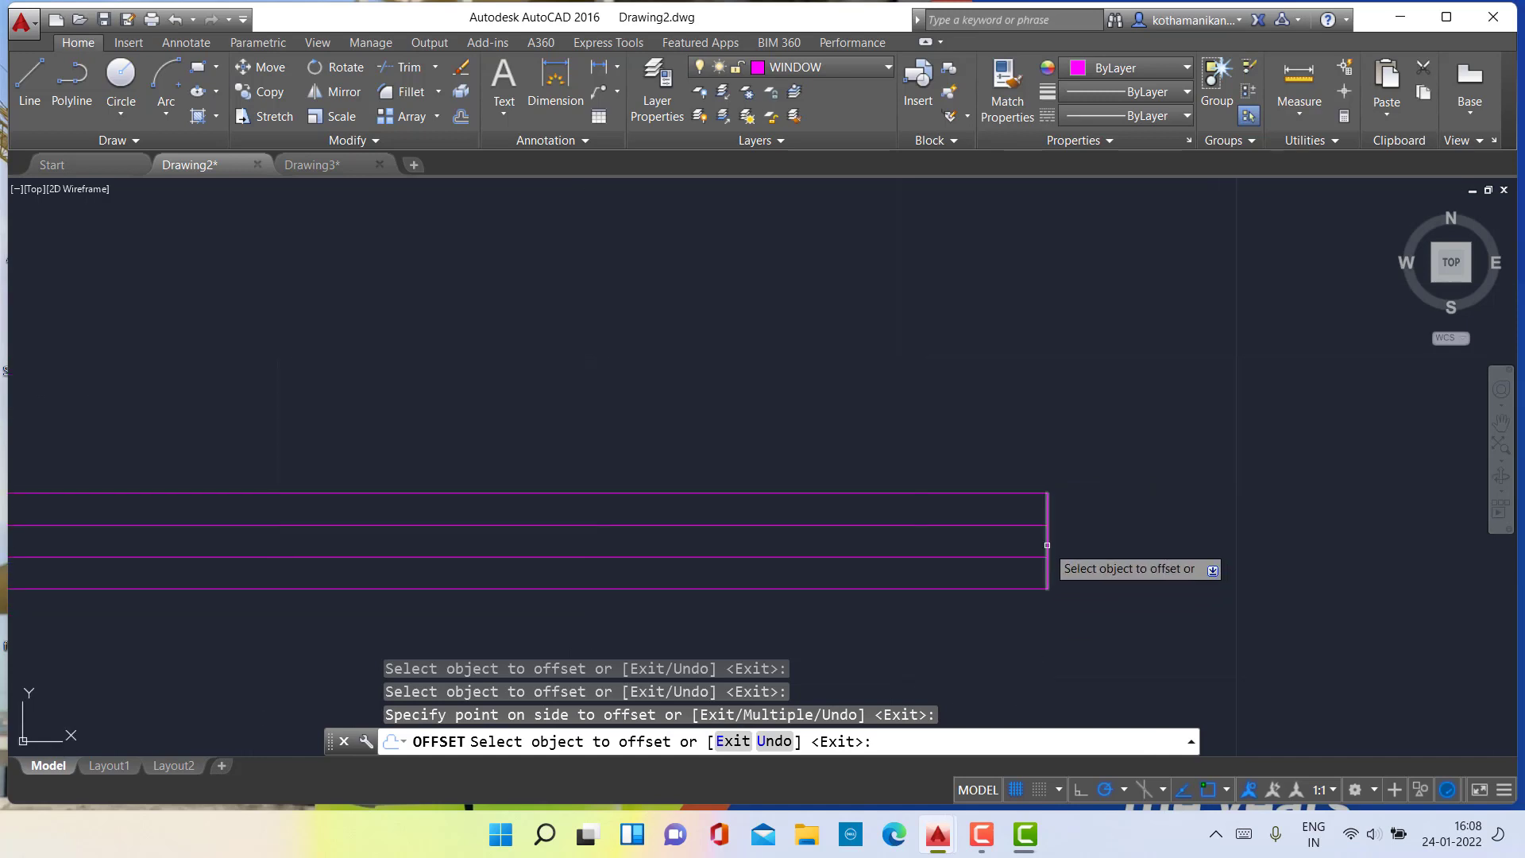
{"action": "key", "text": "Escape"}
{"action": "key", "text": "Escape"}
{"action": "key", "text": "Escape"}
{"action": "key", "text": "Escape"}
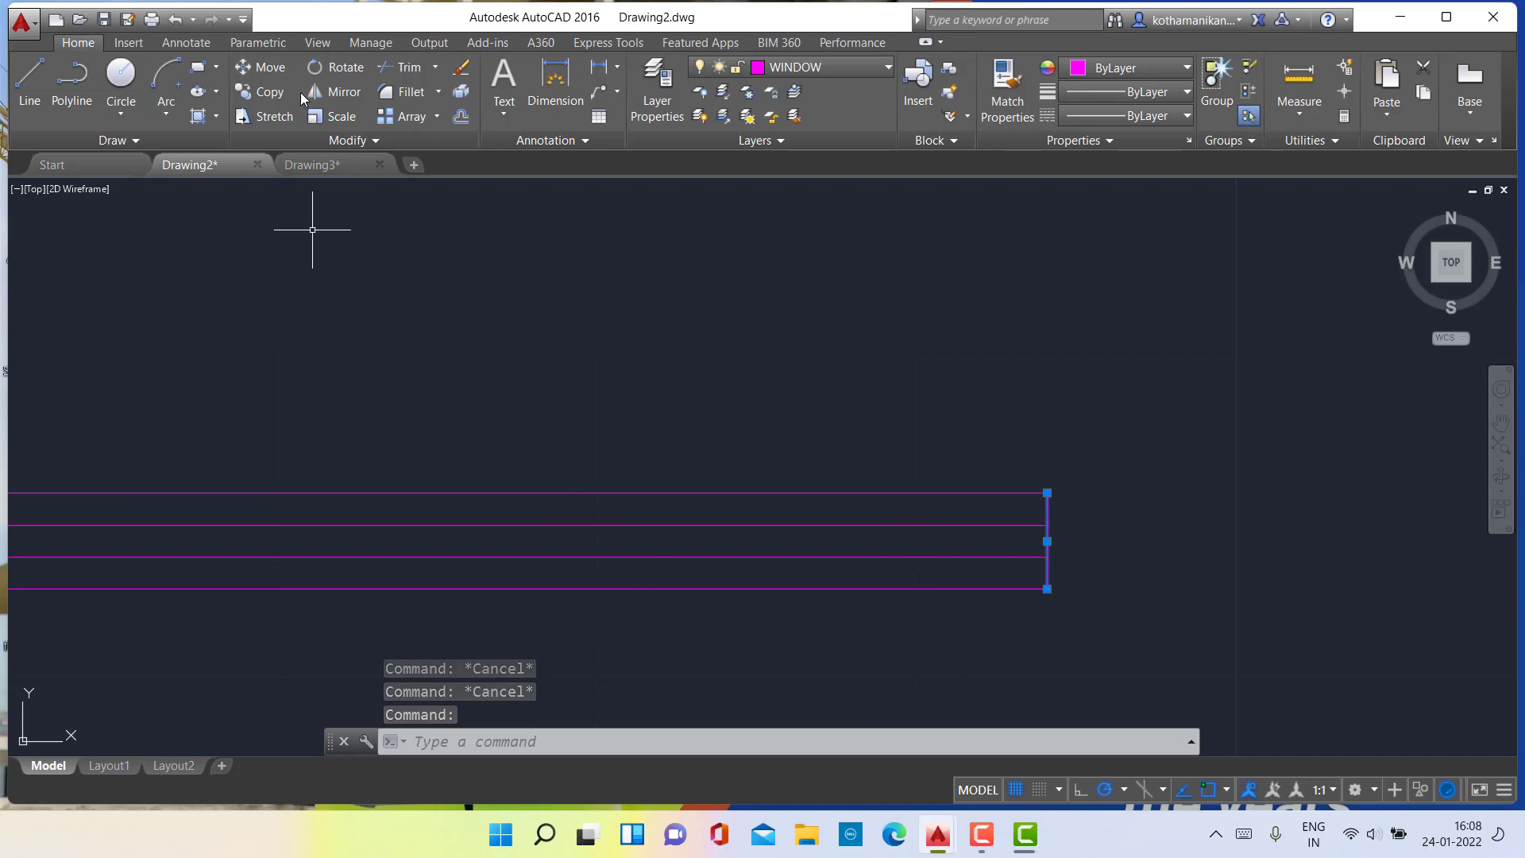
Copy the window's right end line from its lower endpoint to the midpoint of the lower inner line.
{"action": "left_click", "coordinate": [270, 92]}
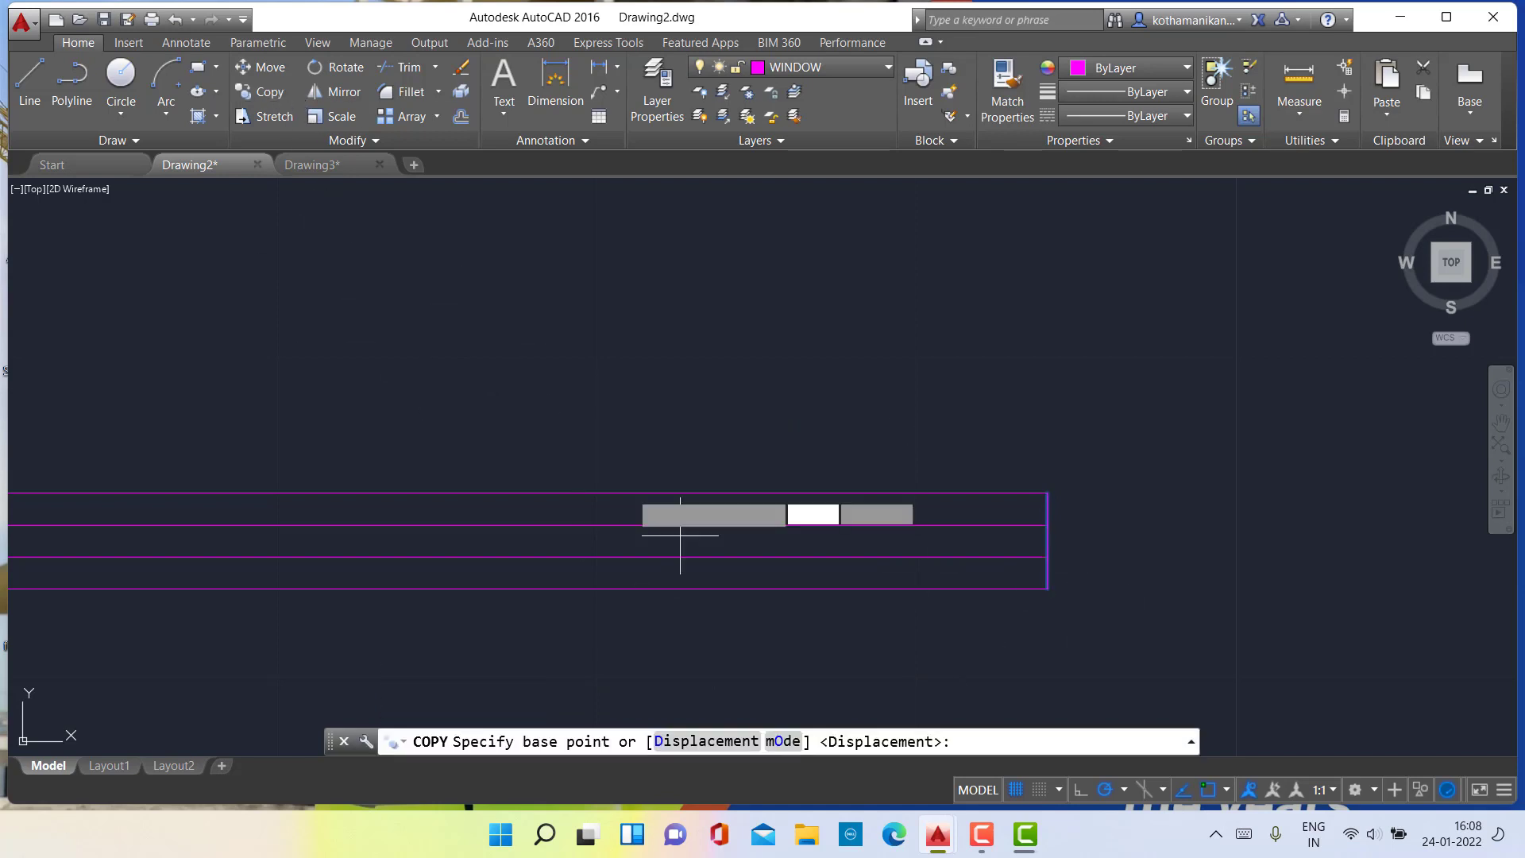
{"action": "left_click", "coordinate": [1047, 589]}
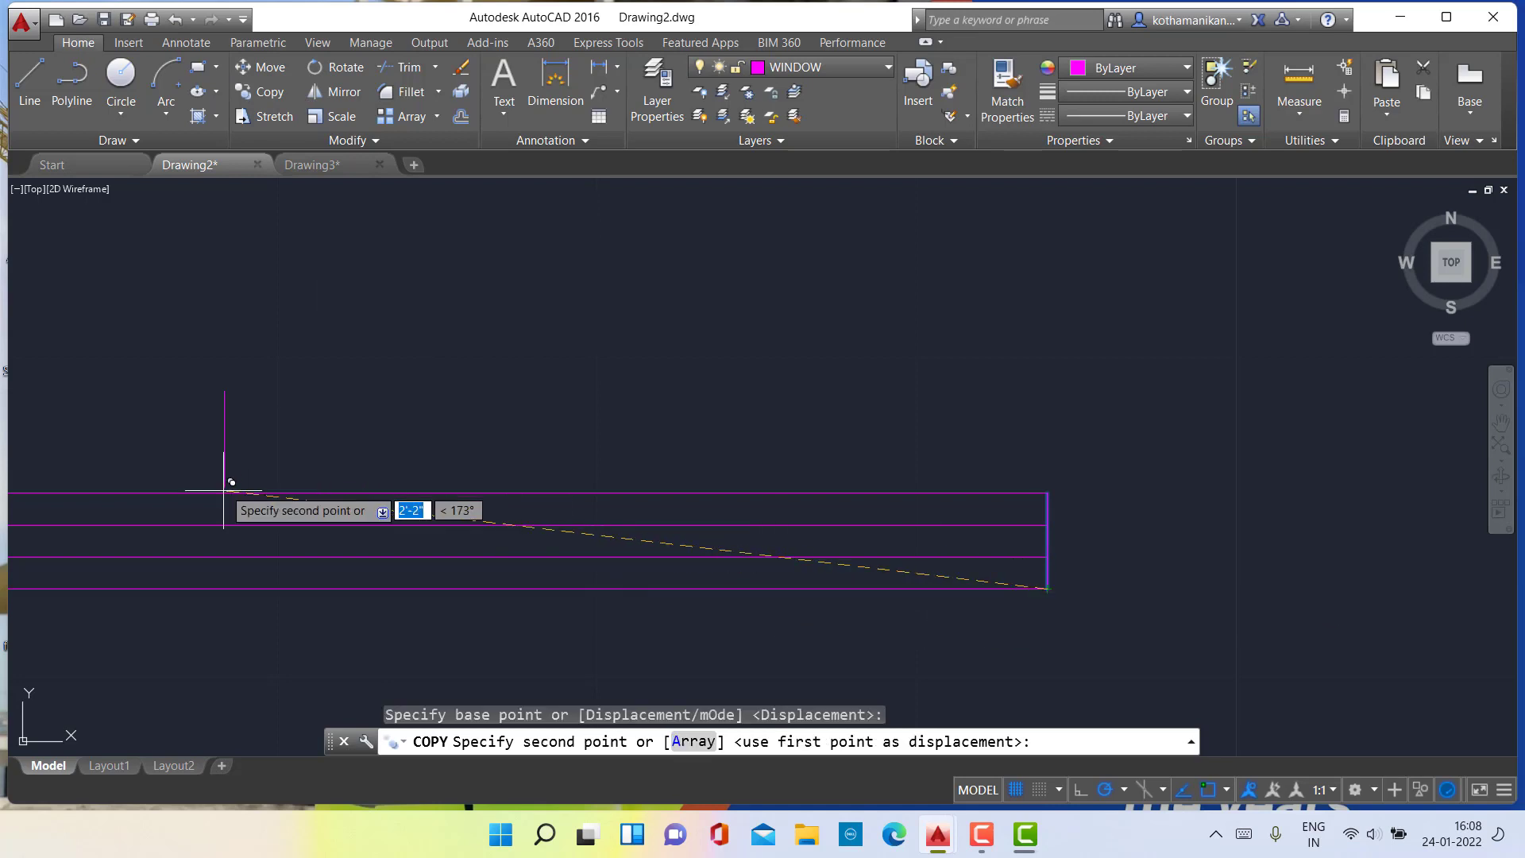
{"action": "scroll", "coordinate": [277, 524], "scroll_direction": "down", "scroll_amount": 4}
{"action": "middle_click_drag", "start_coordinate": [255, 527], "coordinate": [770, 577]}
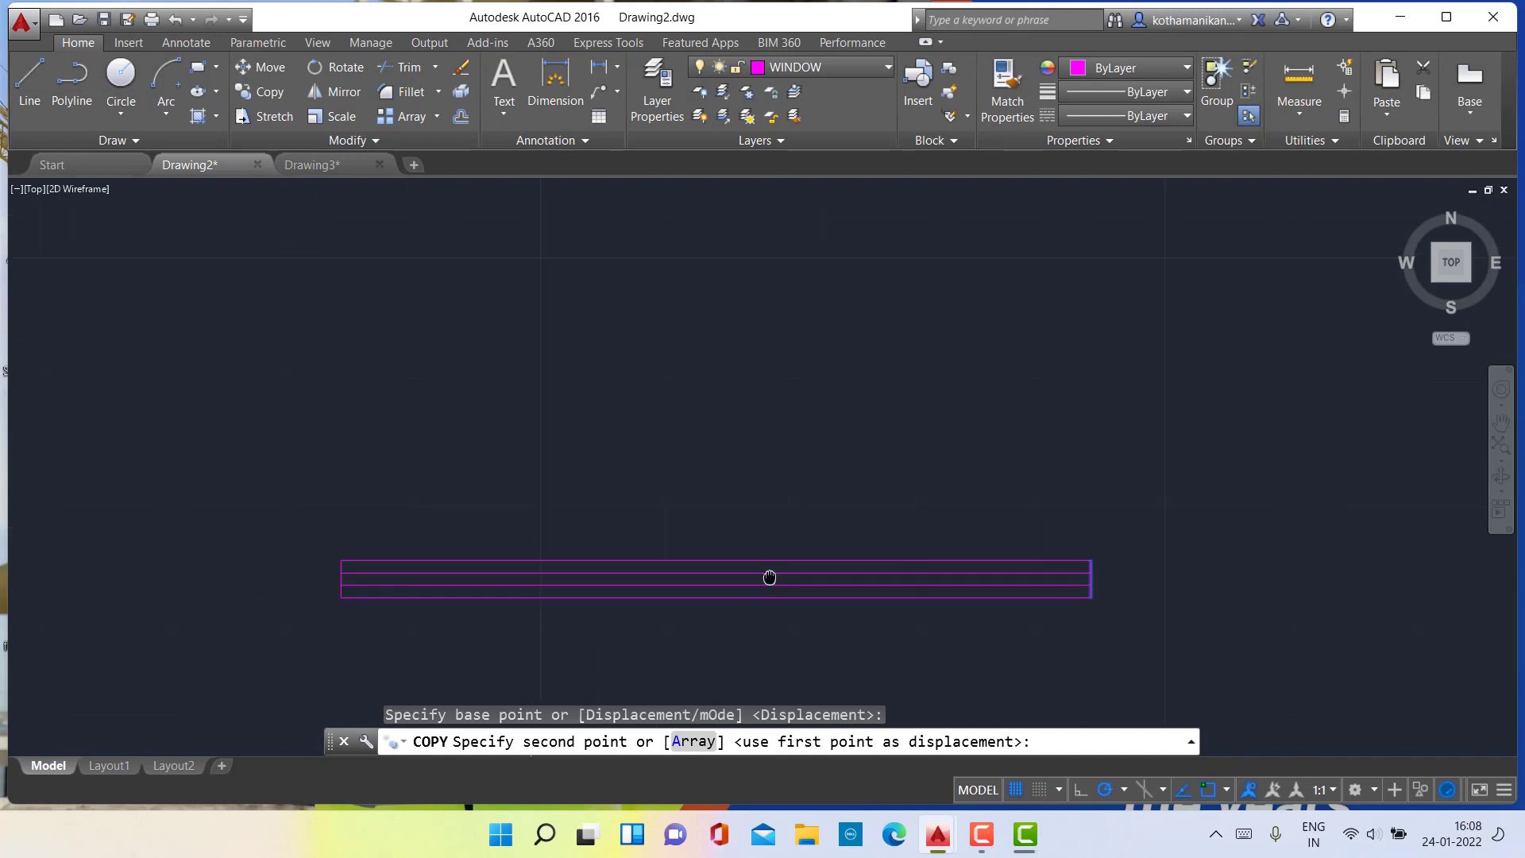
{"action": "left_click", "coordinate": [717, 589]}
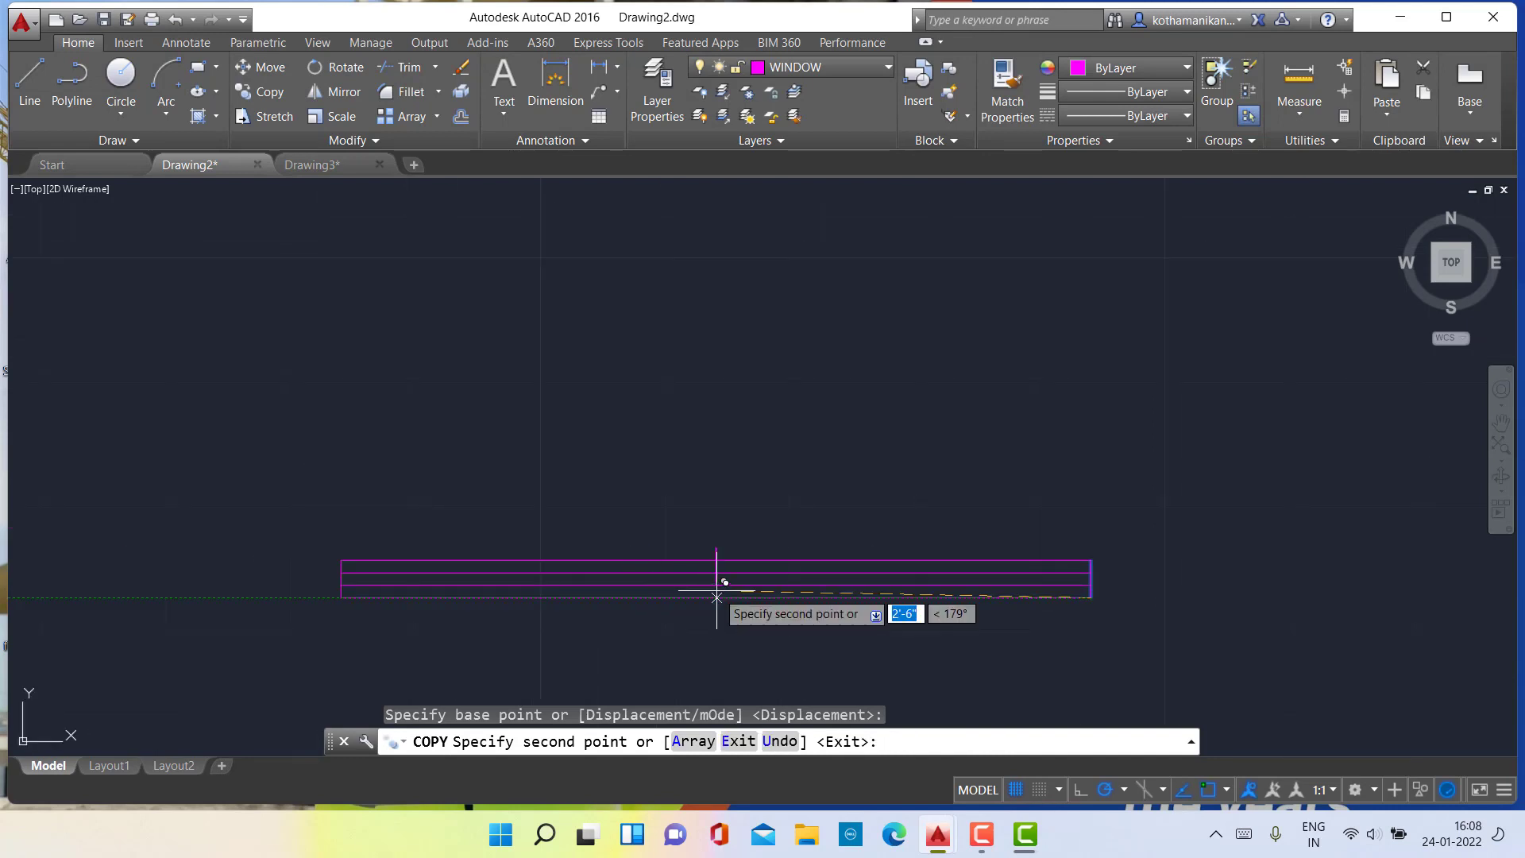
{"action": "scroll", "coordinate": [732, 617], "scroll_direction": "down", "scroll_amount": 2}
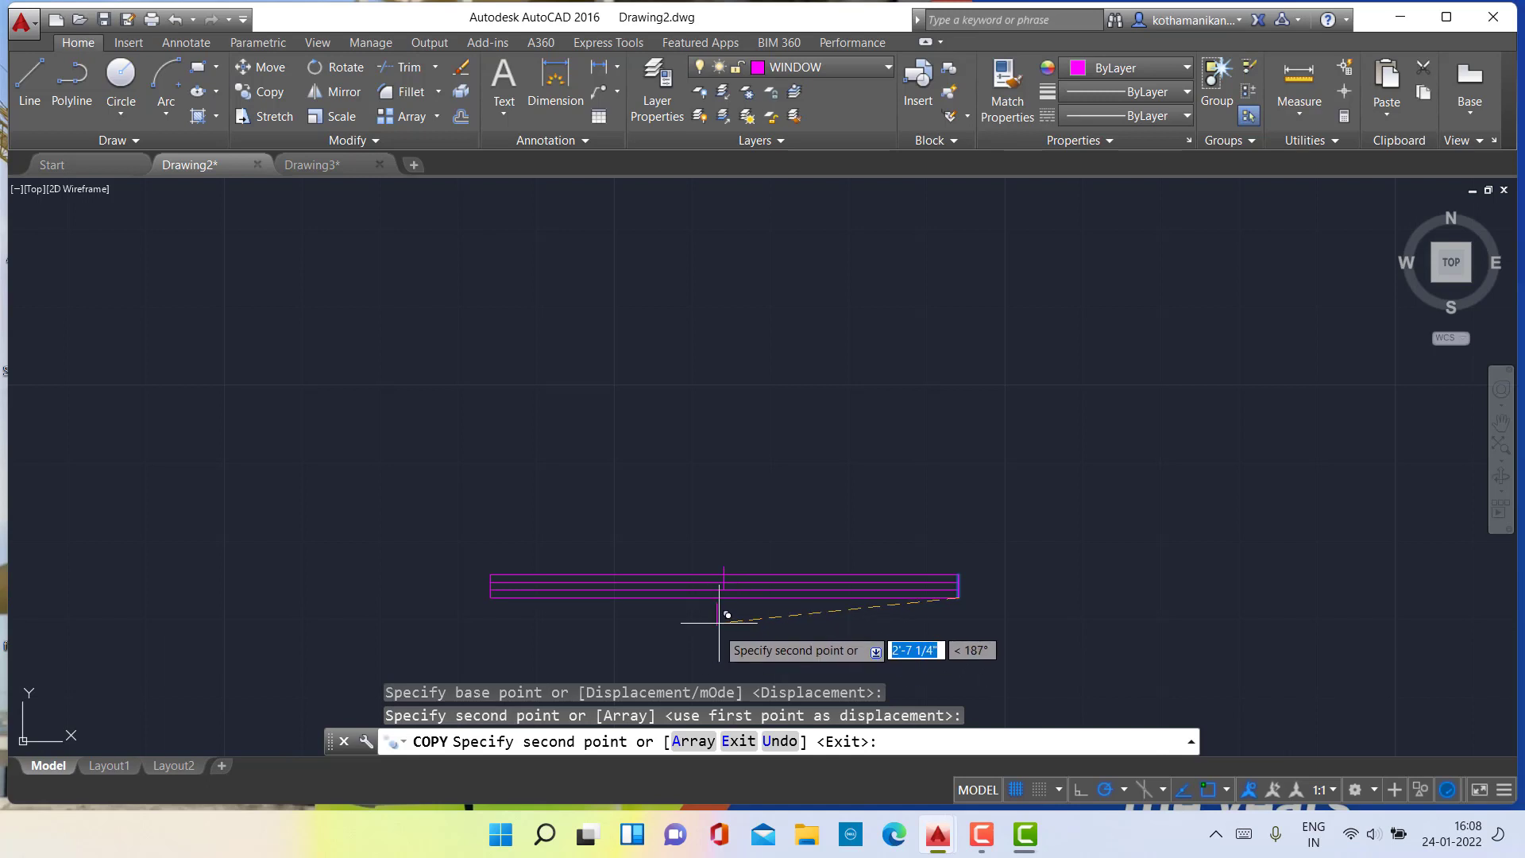
{"action": "scroll", "coordinate": [724, 613], "scroll_direction": "up", "scroll_amount": 4}
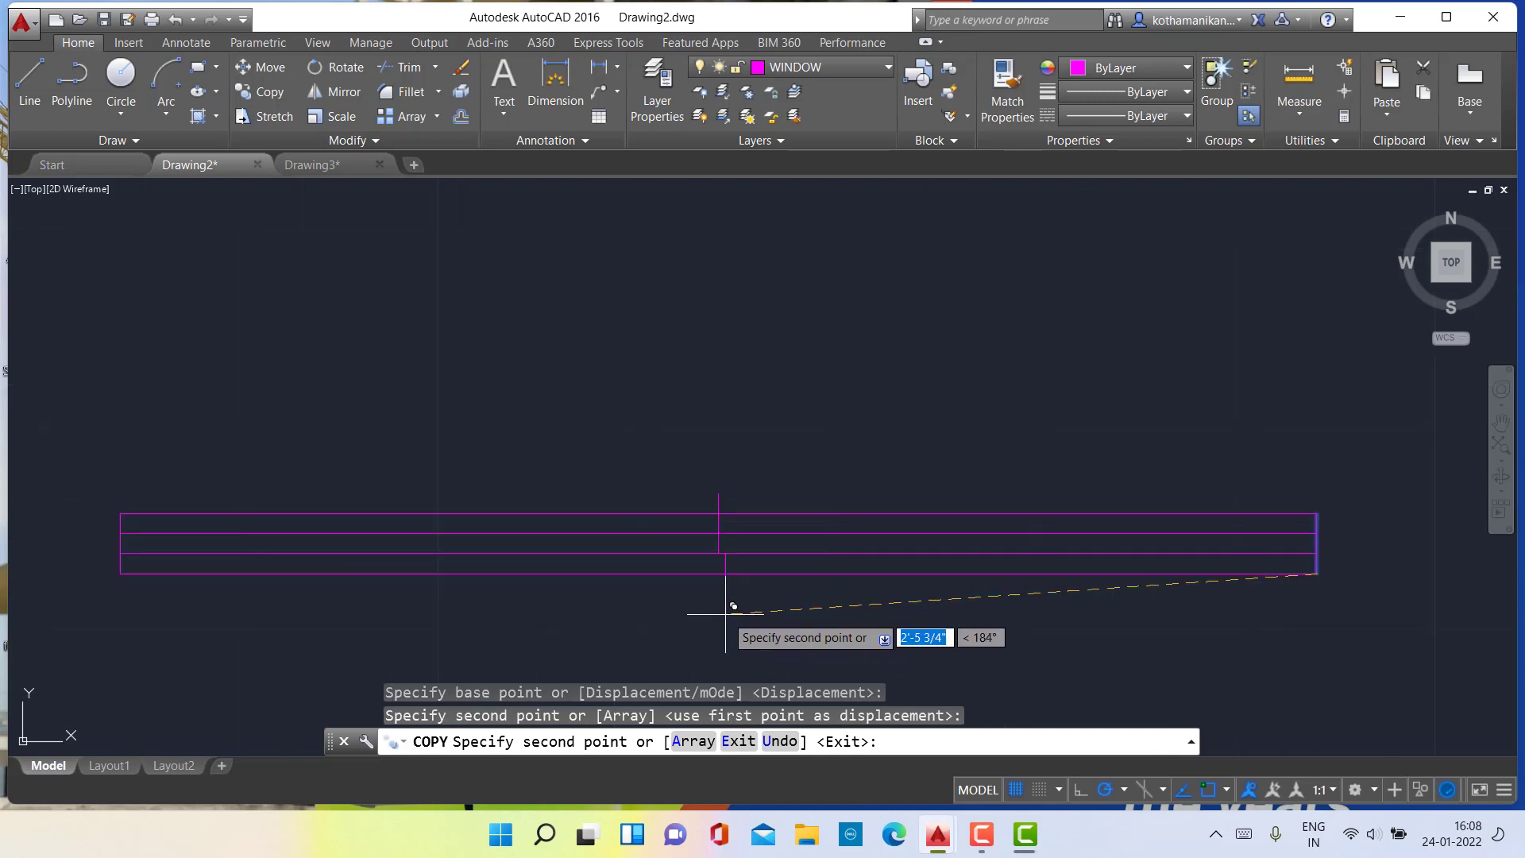
{"action": "key", "text": "Escape"}
{"action": "key", "text": "Escape"}
{"action": "key", "text": "Escape"}
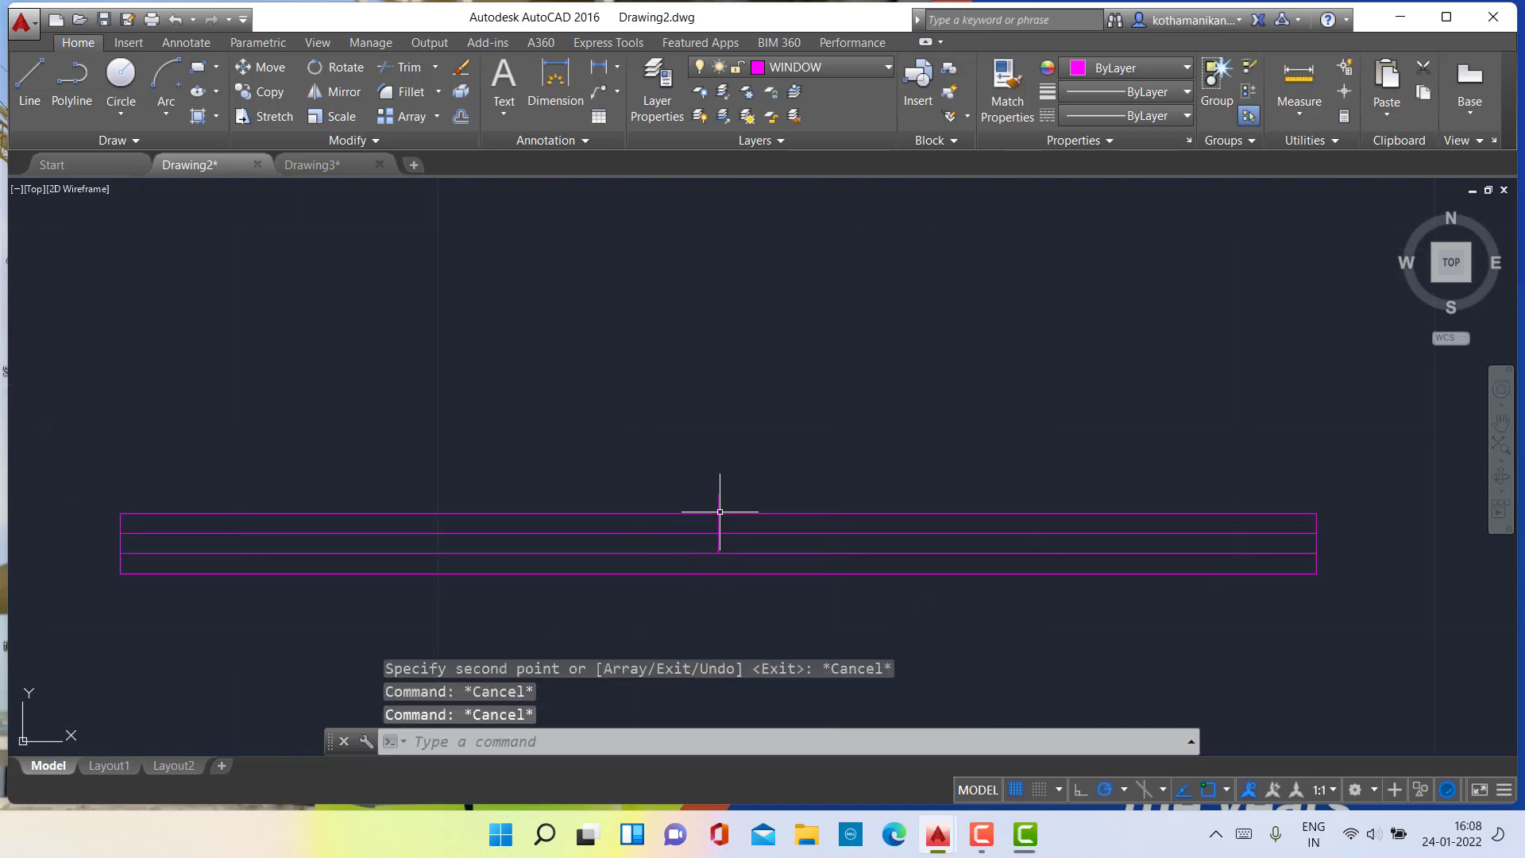
Move the copied centre line straight down from its lower endpoint onto the window's bottom edge.
{"action": "left_click", "coordinate": [720, 504]}
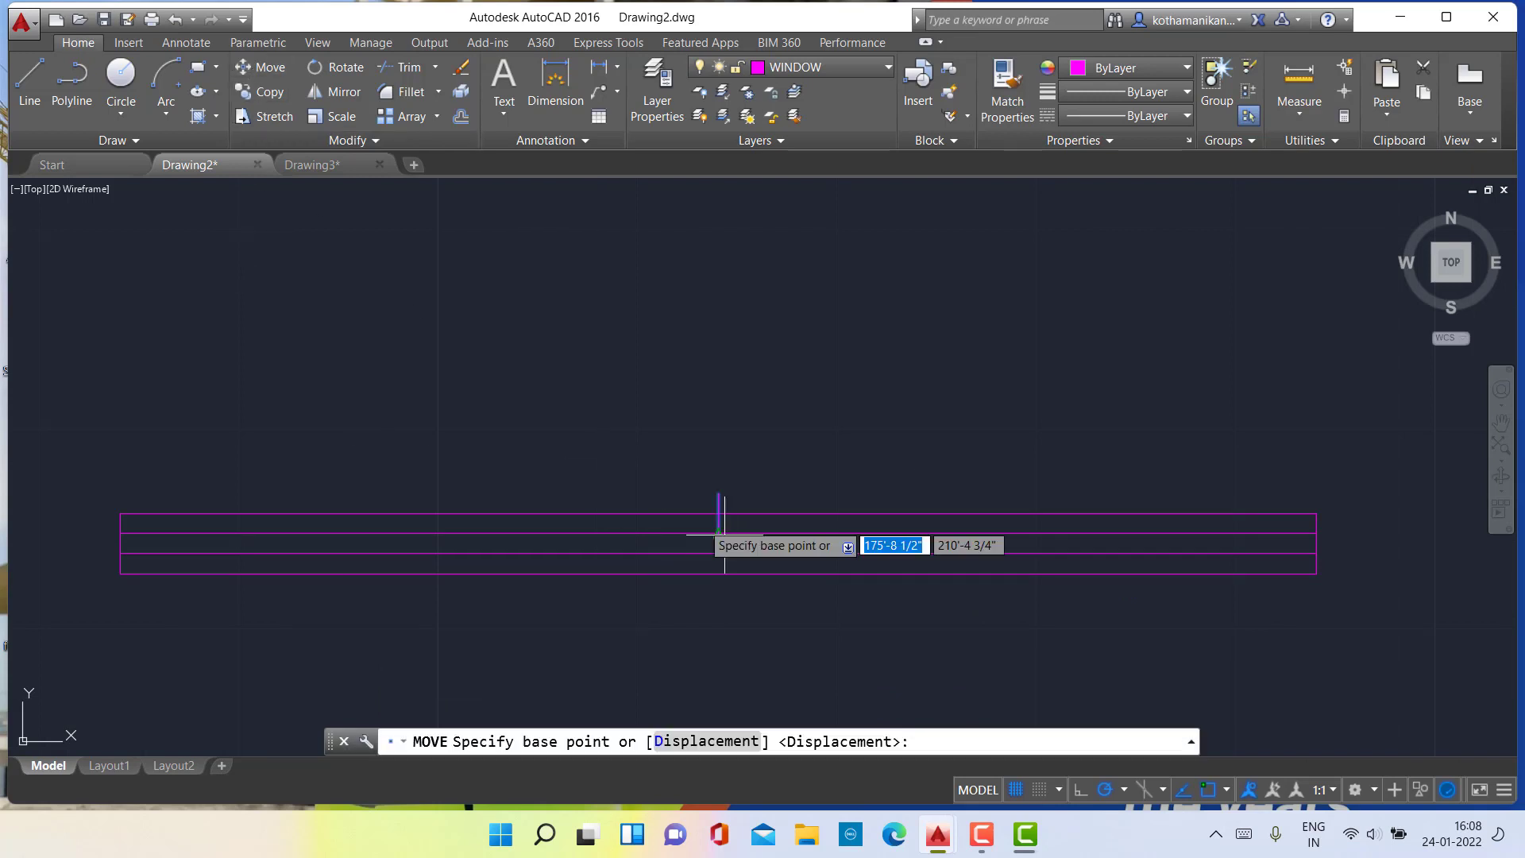
{"action": "scroll", "coordinate": [737, 572], "scroll_direction": "up", "scroll_amount": 2}
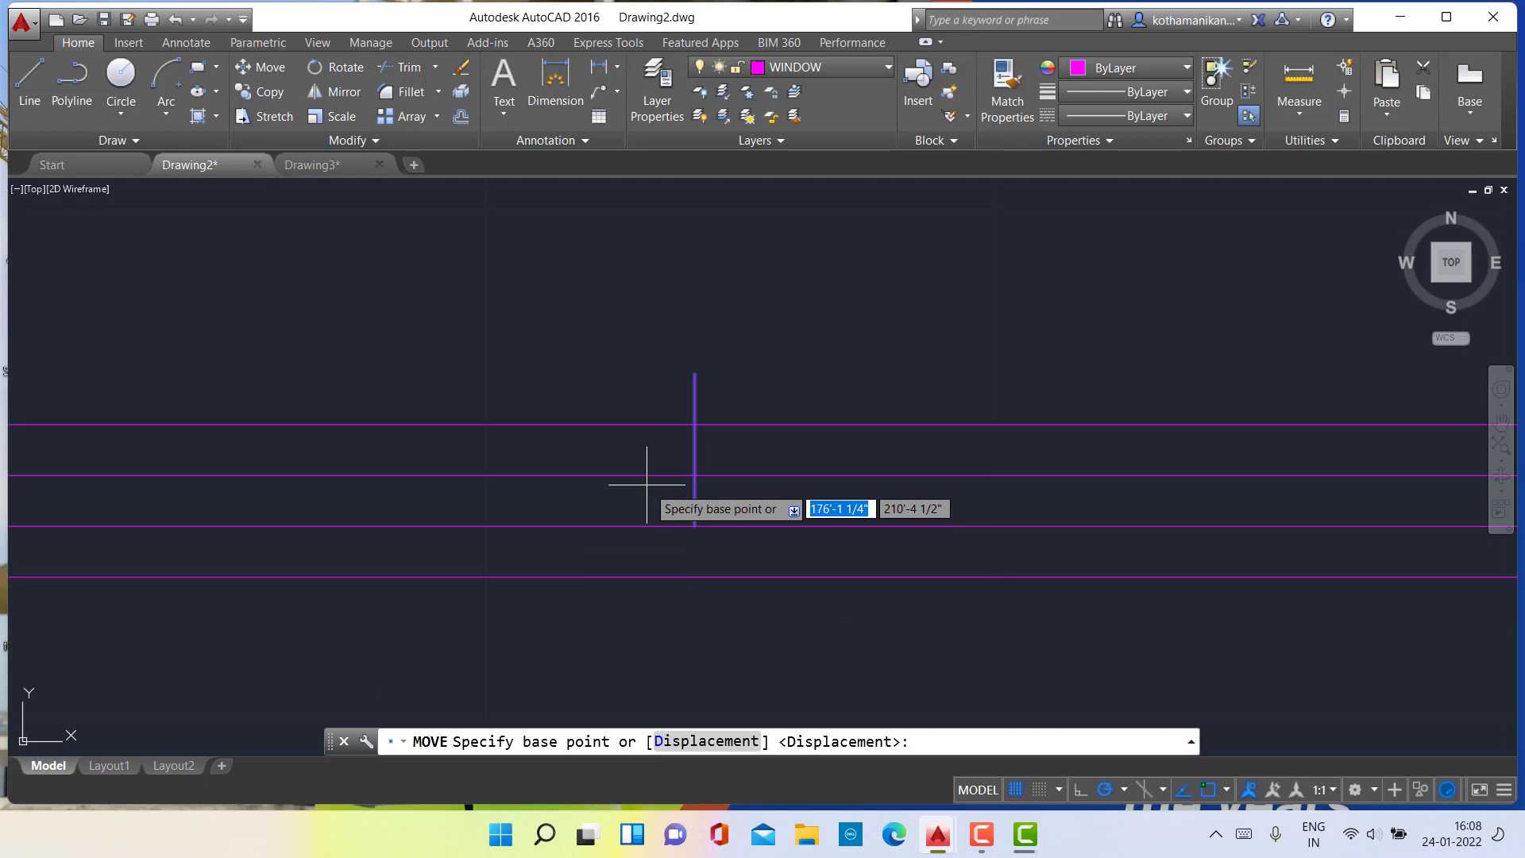
{"action": "left_click", "coordinate": [695, 526]}
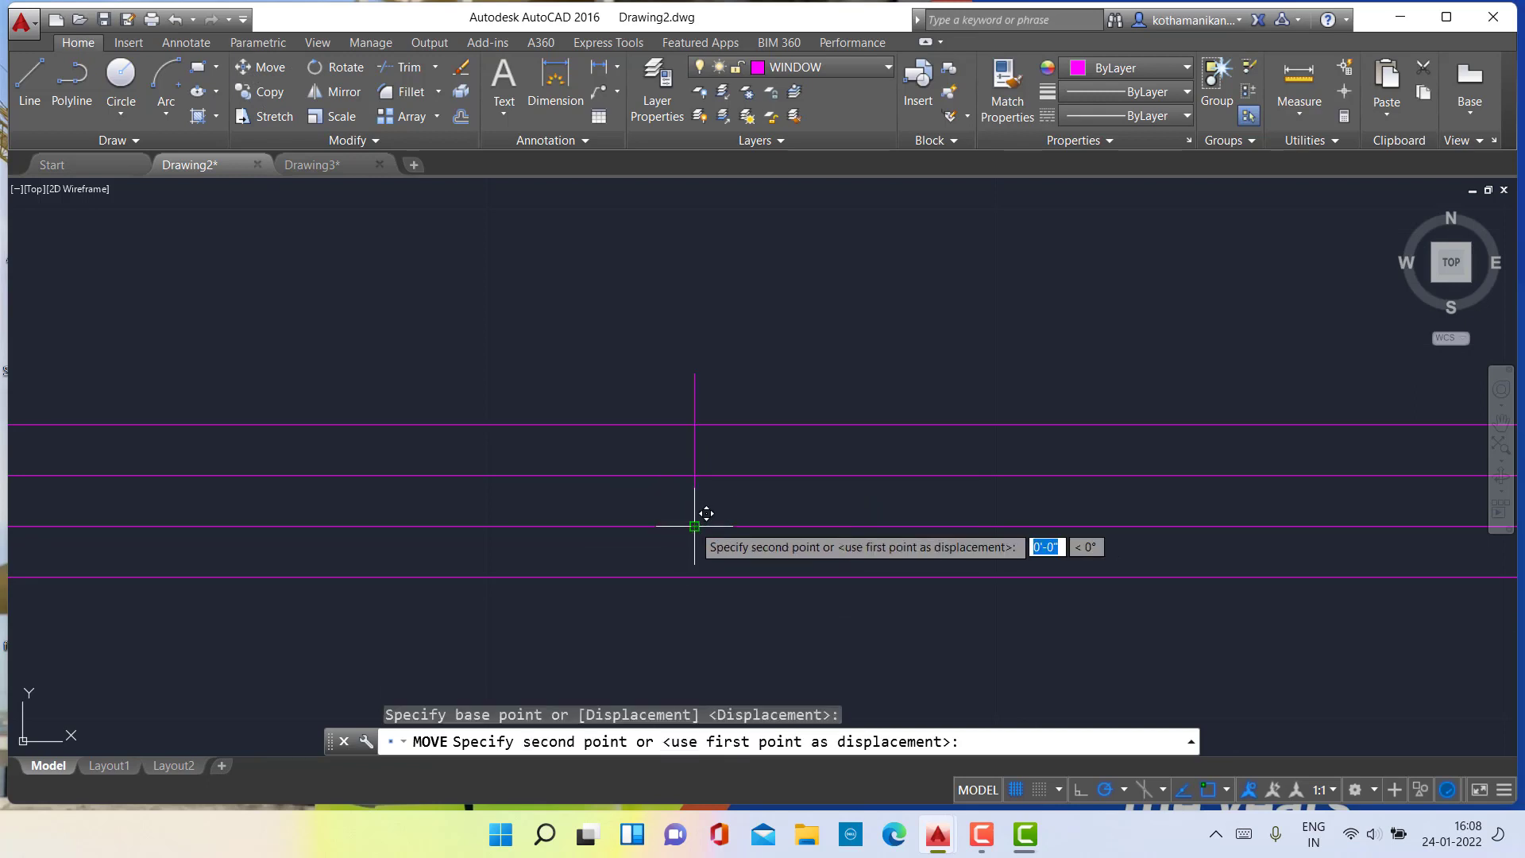
{"action": "left_click", "coordinate": [694, 576]}
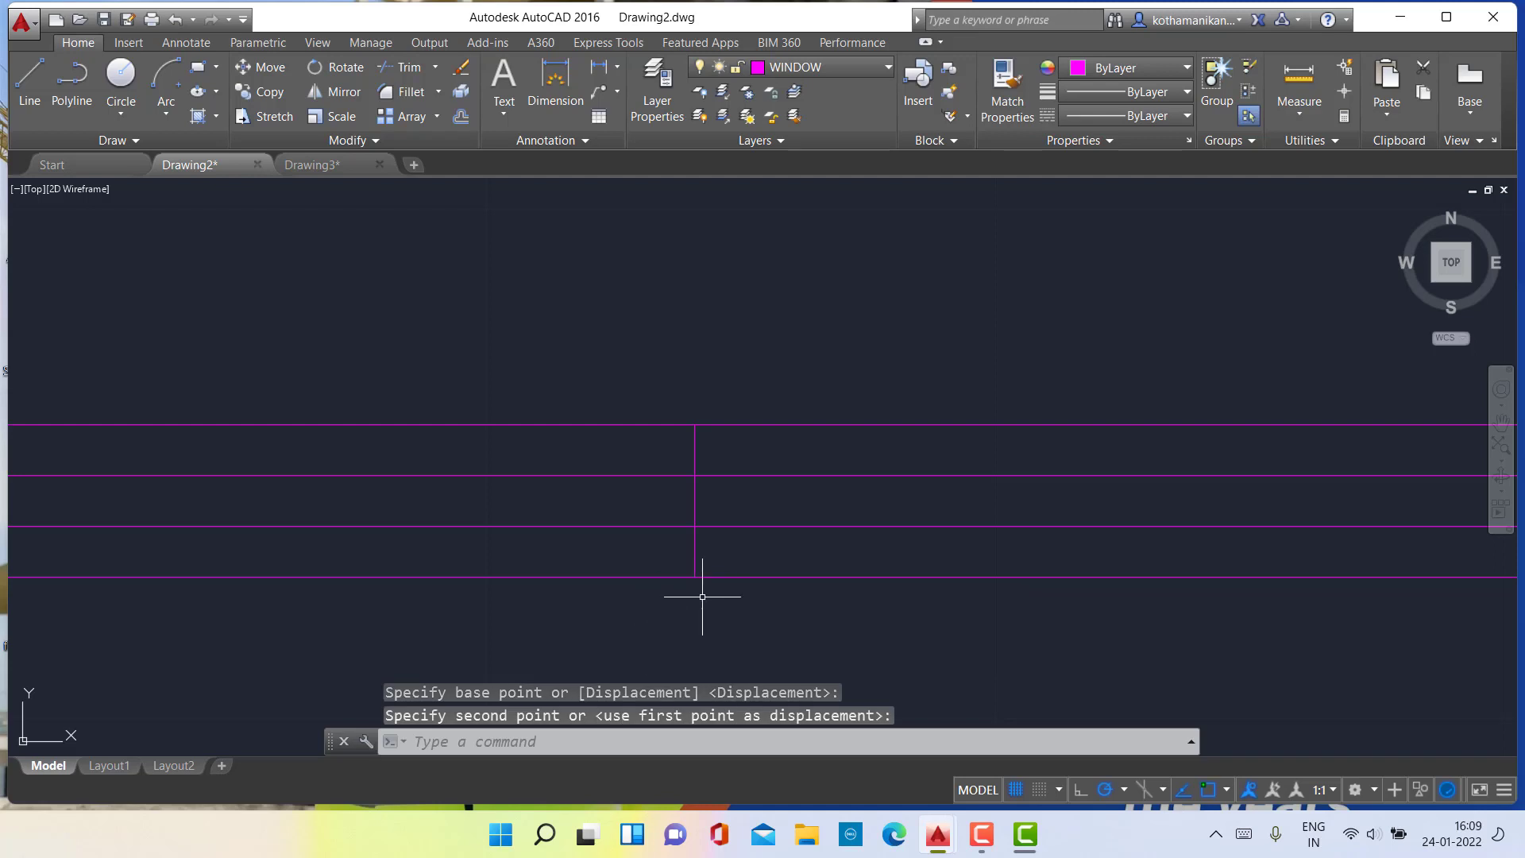
Trim the window's centre line above the upper inner line and below the lower inner line, keeping only the middle segment.
{"action": "scroll", "coordinate": [702, 580], "scroll_direction": "up", "scroll_amount": 2}
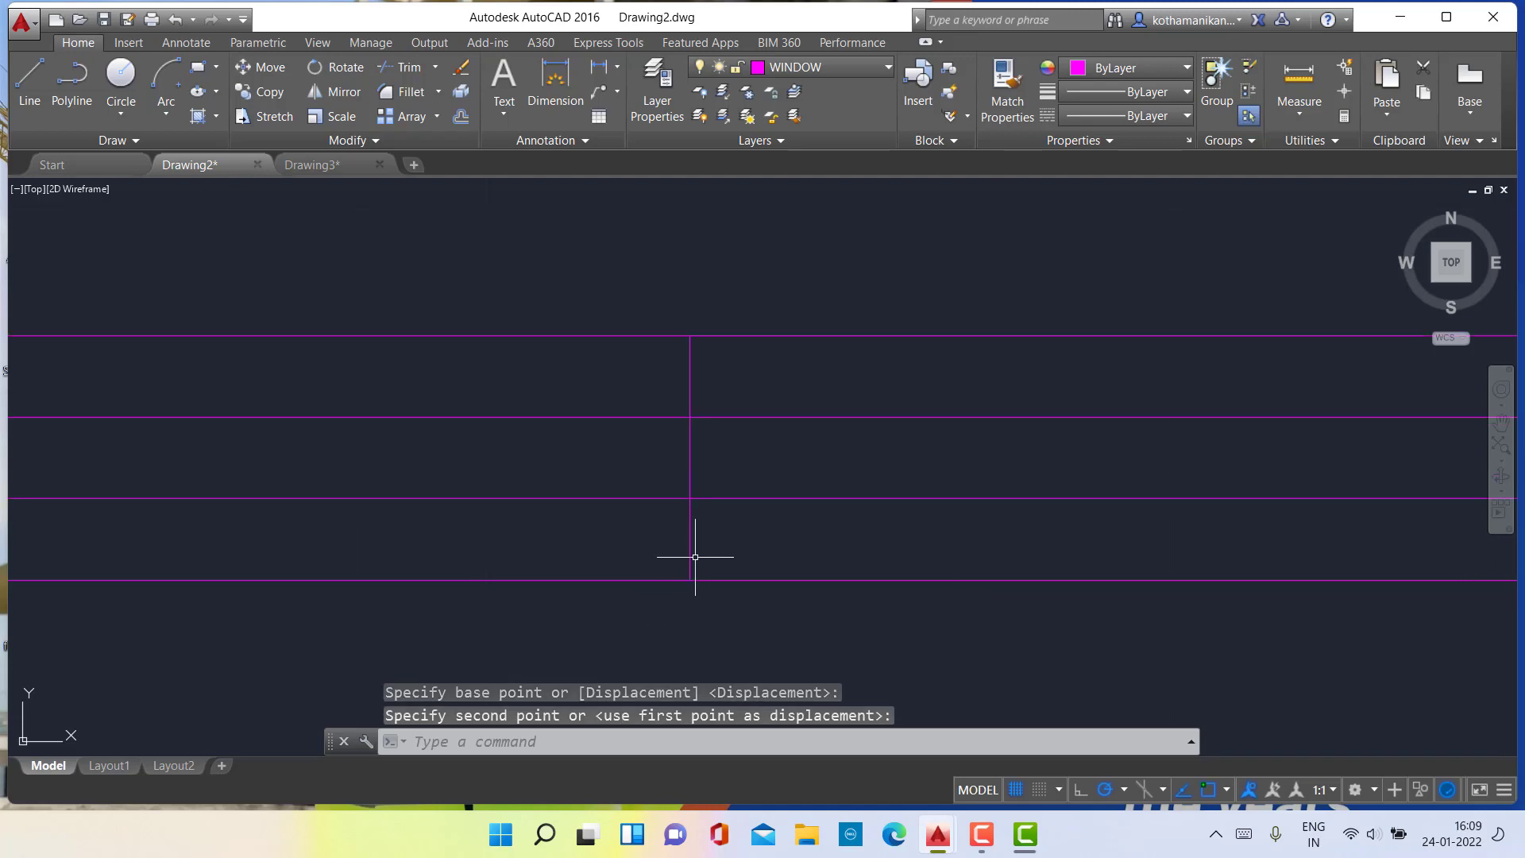
{"action": "scroll", "coordinate": [695, 557], "scroll_direction": "down", "scroll_amount": 4}
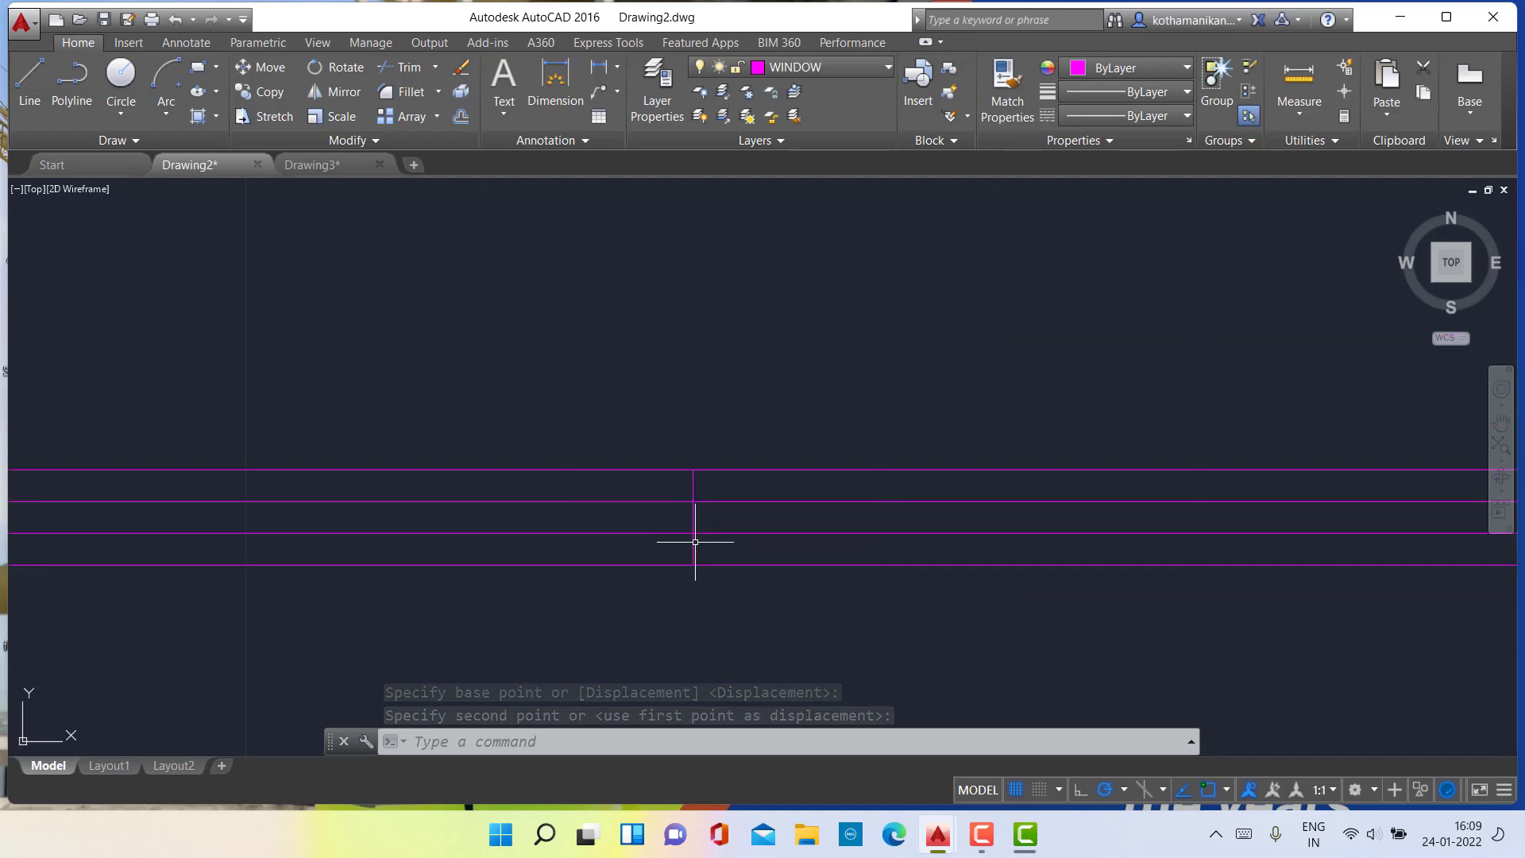
{"action": "type", "text": "Tr"}
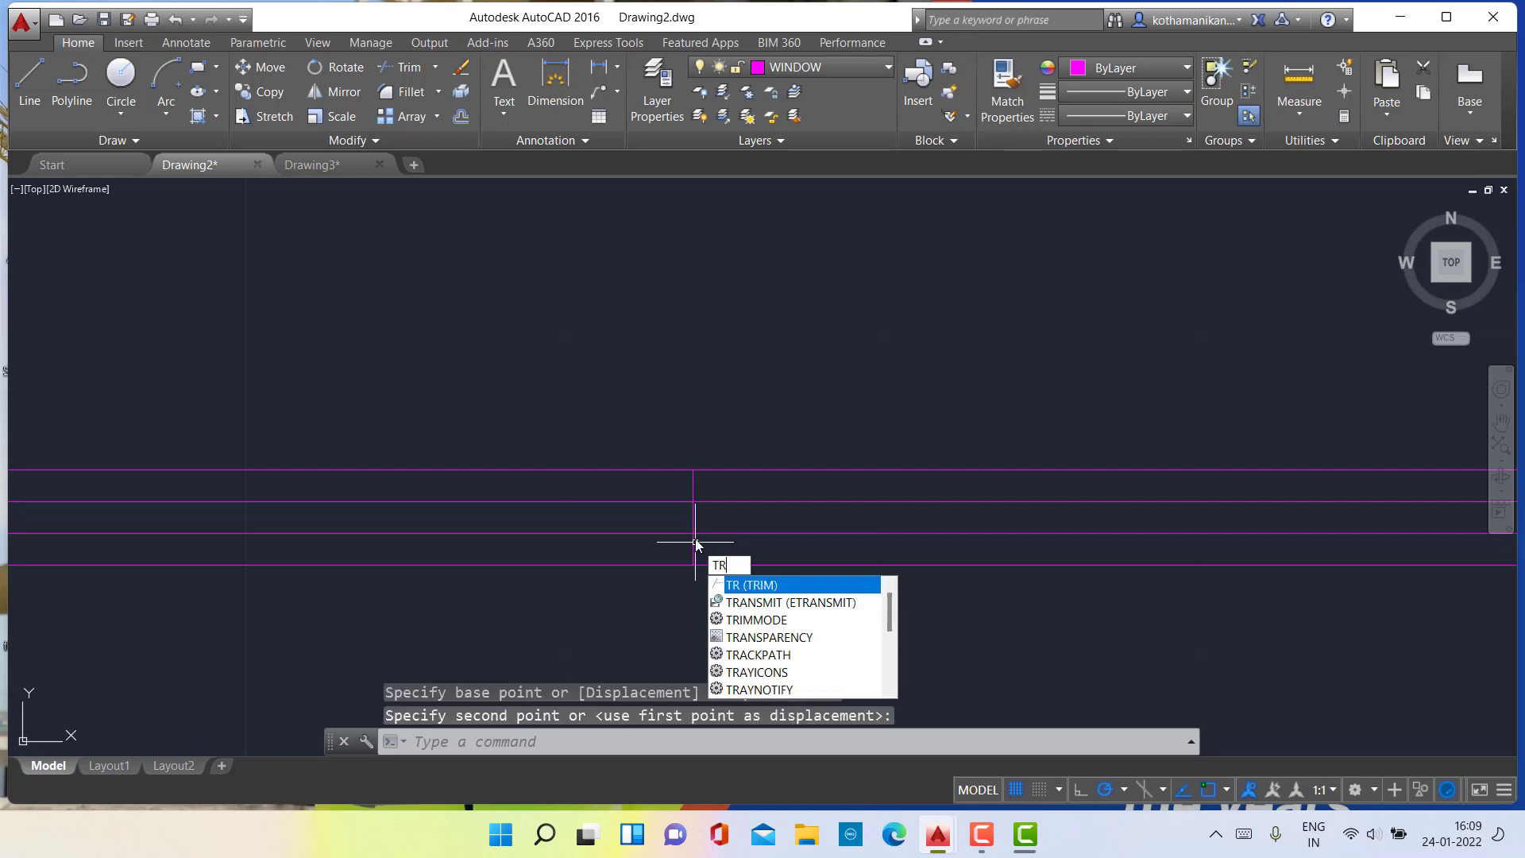
{"action": "key", "text": "Return"}
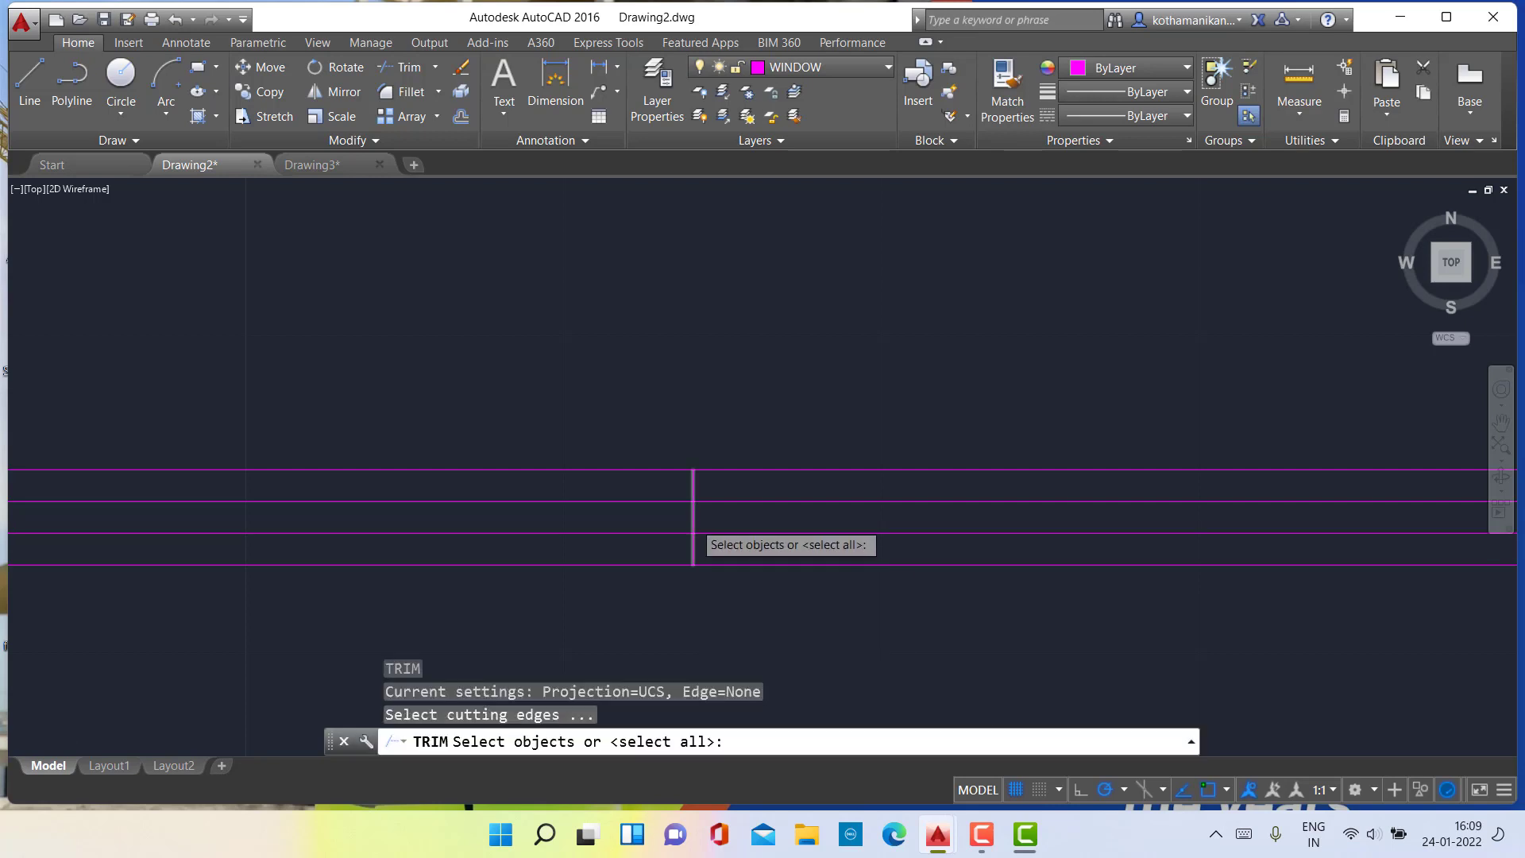
{"action": "scroll", "coordinate": [695, 528], "scroll_direction": "up", "scroll_amount": 6}
{"action": "key", "text": "Return"}
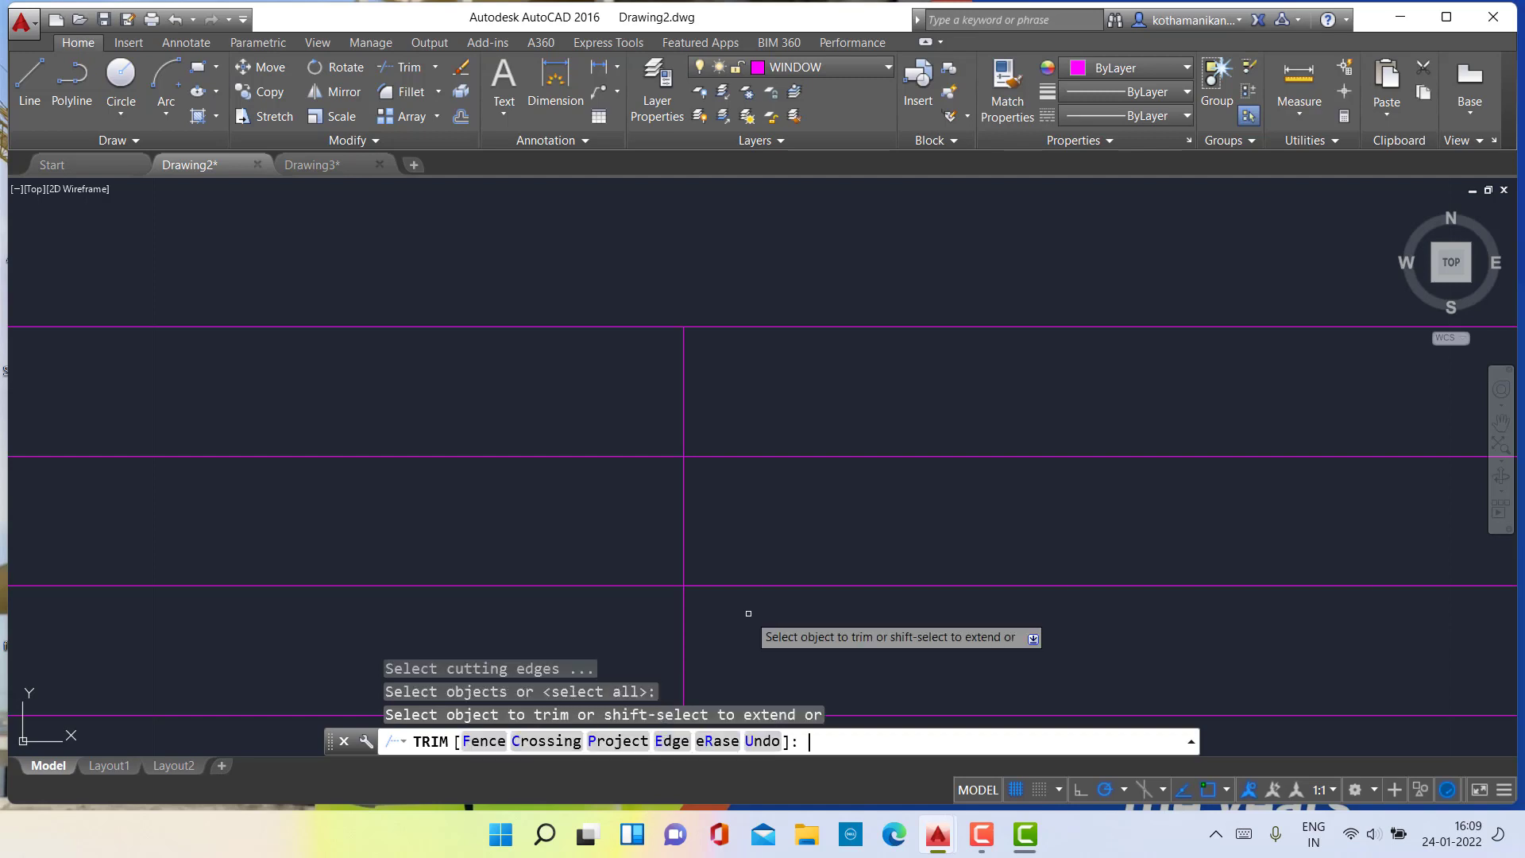
{"action": "left_click", "coordinate": [683, 381]}
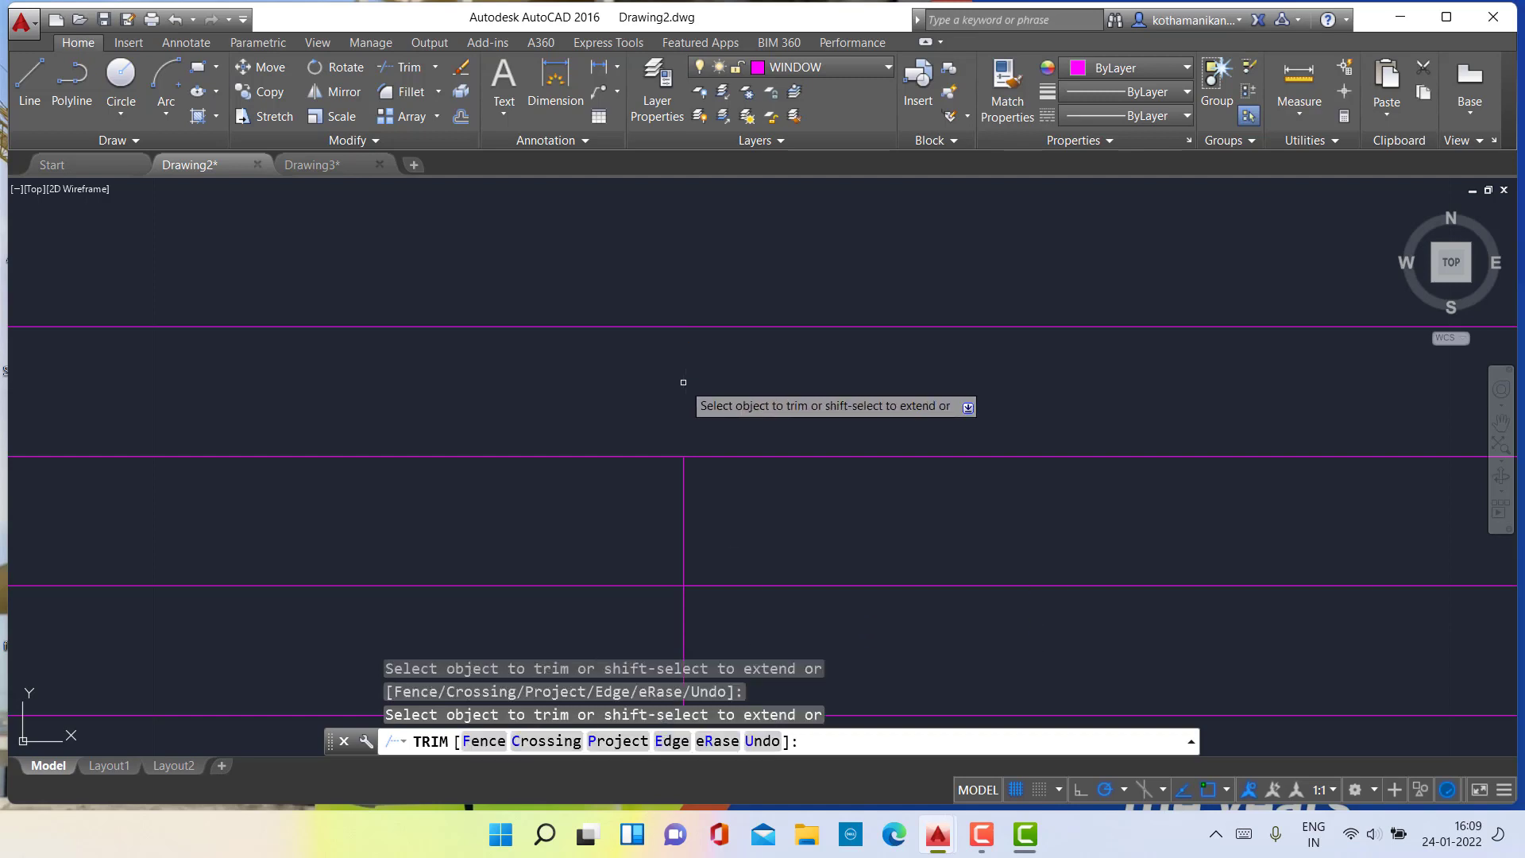
{"action": "scroll", "coordinate": [703, 437], "scroll_direction": "down", "scroll_amount": 8}
{"action": "scroll", "coordinate": [705, 479], "scroll_direction": "up", "scroll_amount": 7}
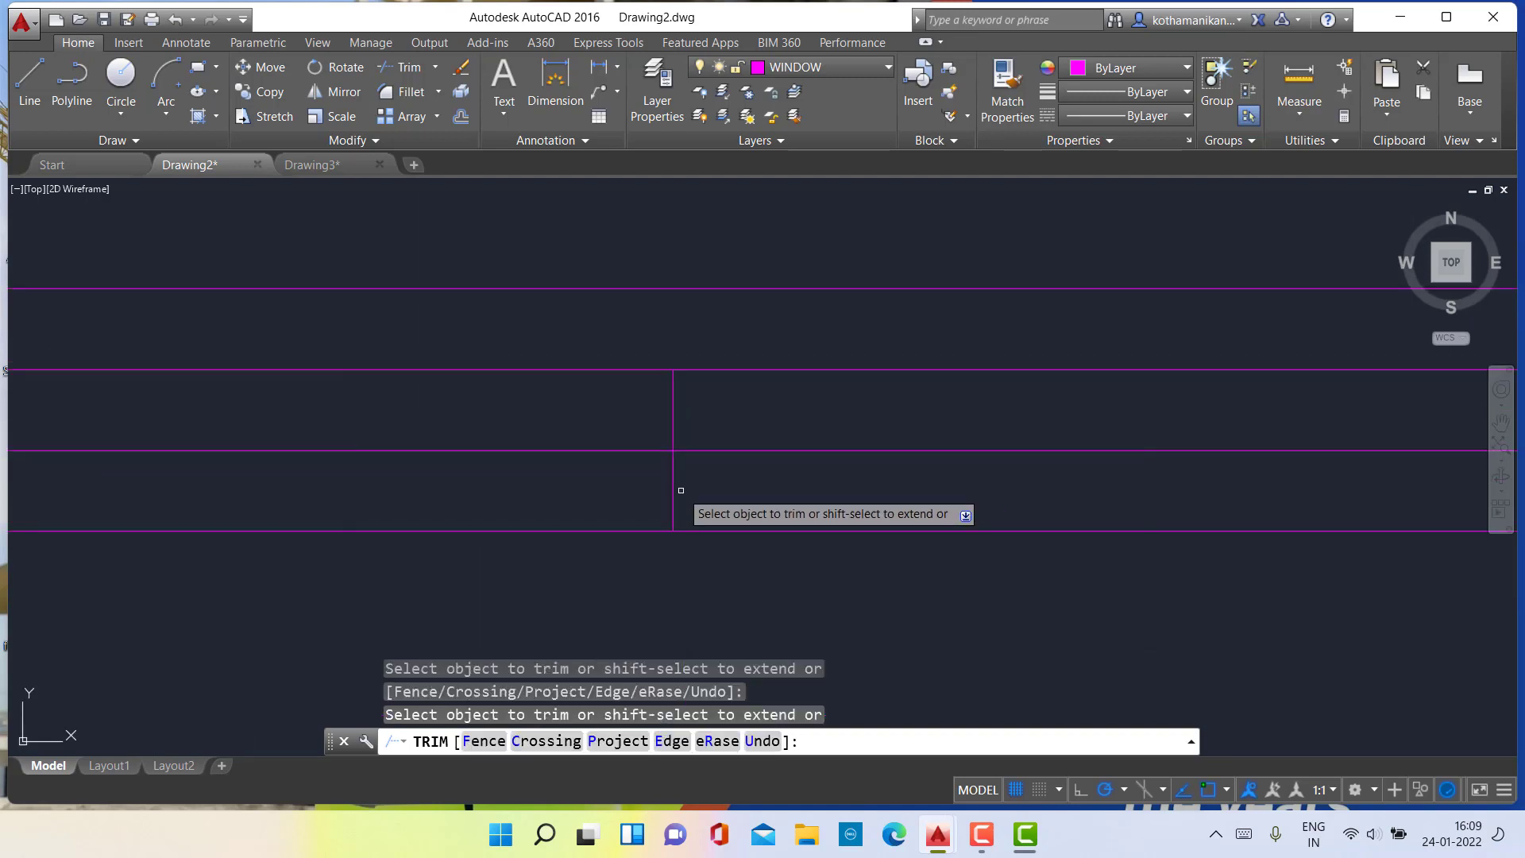
{"action": "left_click", "coordinate": [673, 498]}
{"action": "scroll", "coordinate": [675, 500], "scroll_direction": "down", "scroll_amount": 5}
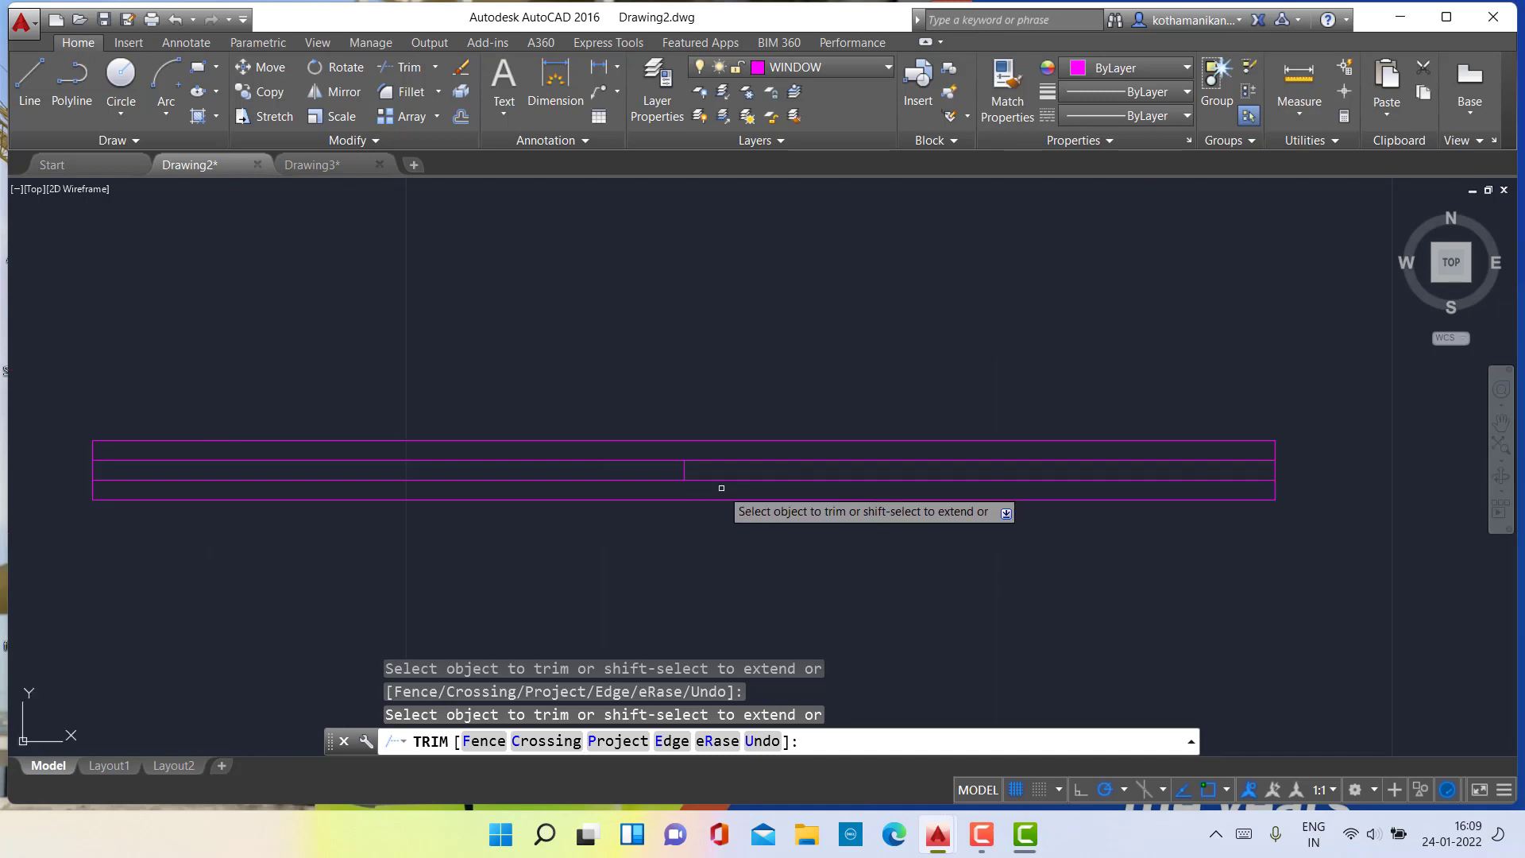
Compare the finished window with the existing window symbols, review the doors and floor plan, and end the Trim command.
{"action": "scroll", "coordinate": [722, 487], "scroll_direction": "down", "scroll_amount": 2}
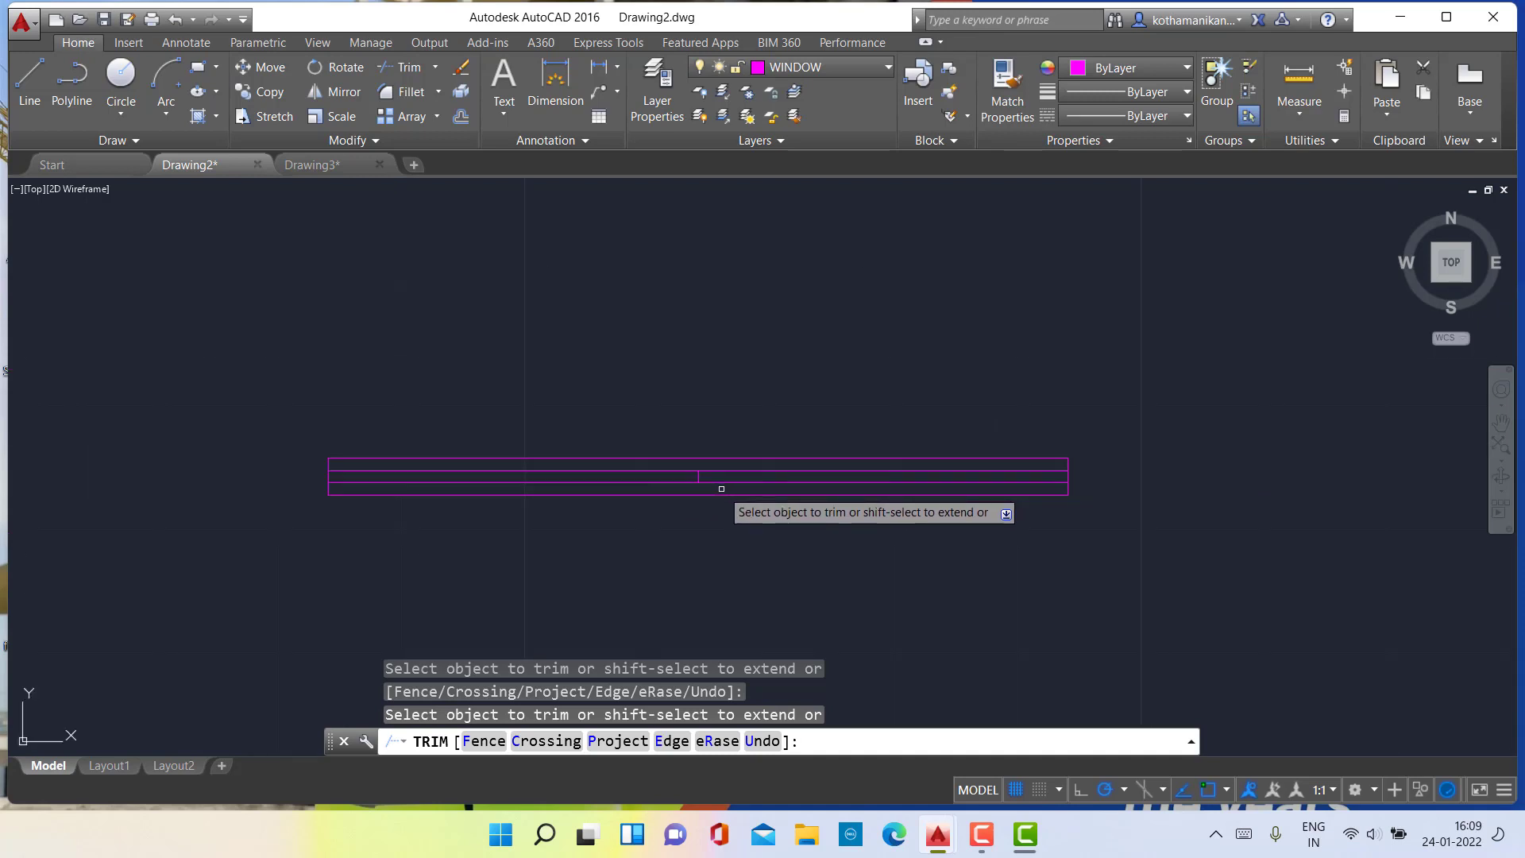
{"action": "scroll", "coordinate": [844, 572], "scroll_direction": "down", "scroll_amount": 2}
{"action": "middle_click_drag", "start_coordinate": [842, 566], "coordinate": [822, 450]}
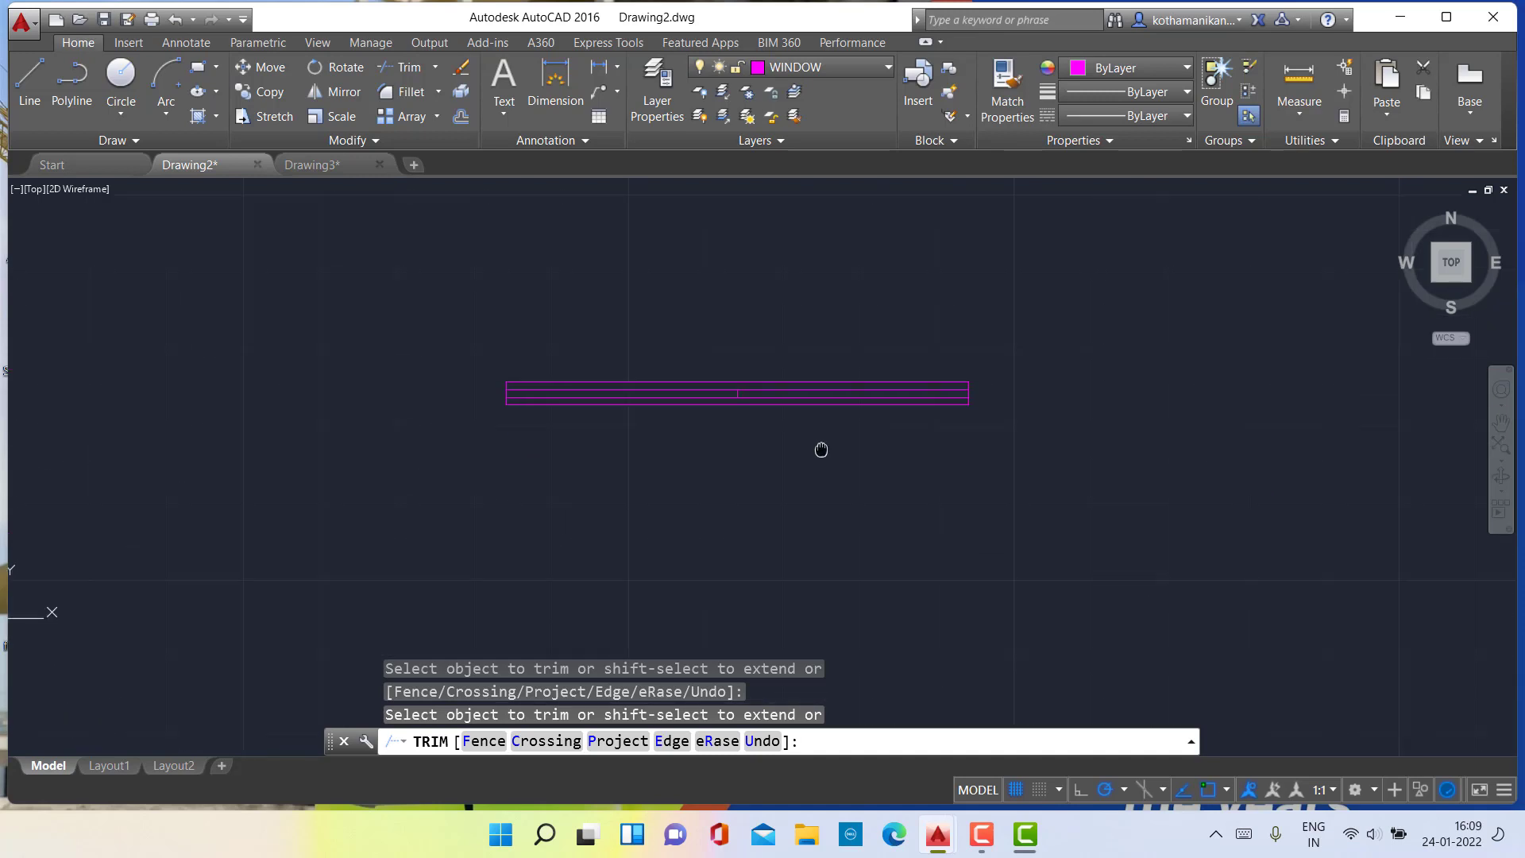
{"action": "scroll", "coordinate": [719, 485], "scroll_direction": "down", "scroll_amount": 2}
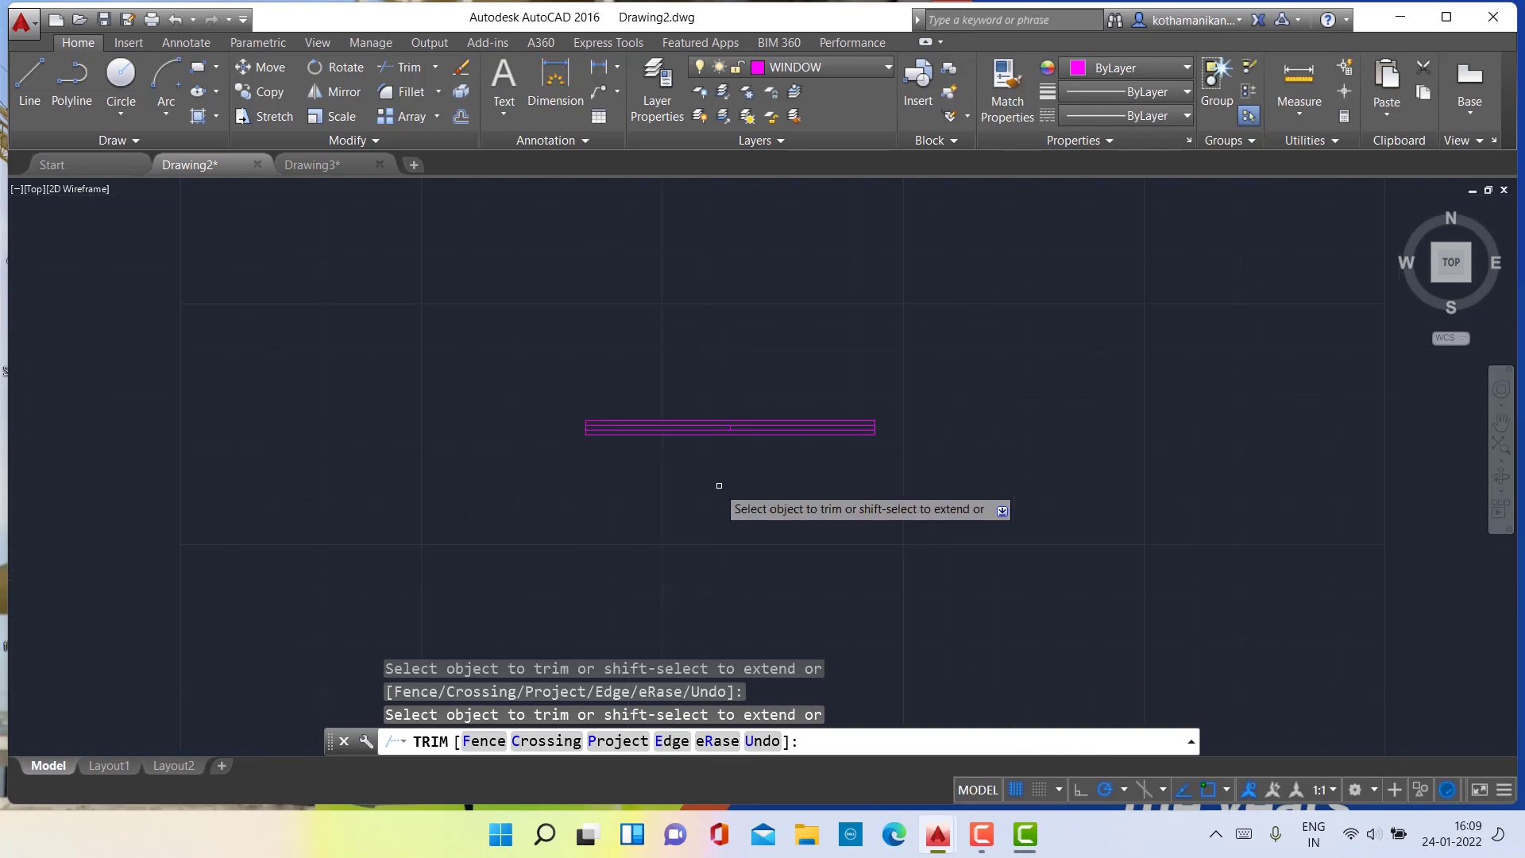
{"action": "scroll", "coordinate": [900, 554], "scroll_direction": "down", "scroll_amount": 2}
{"action": "scroll", "coordinate": [1192, 651], "scroll_direction": "down", "scroll_amount": 2}
{"action": "middle_click_drag", "start_coordinate": [1109, 631], "coordinate": [368, 409]}
{"action": "scroll", "coordinate": [397, 416], "scroll_direction": "up", "scroll_amount": 2}
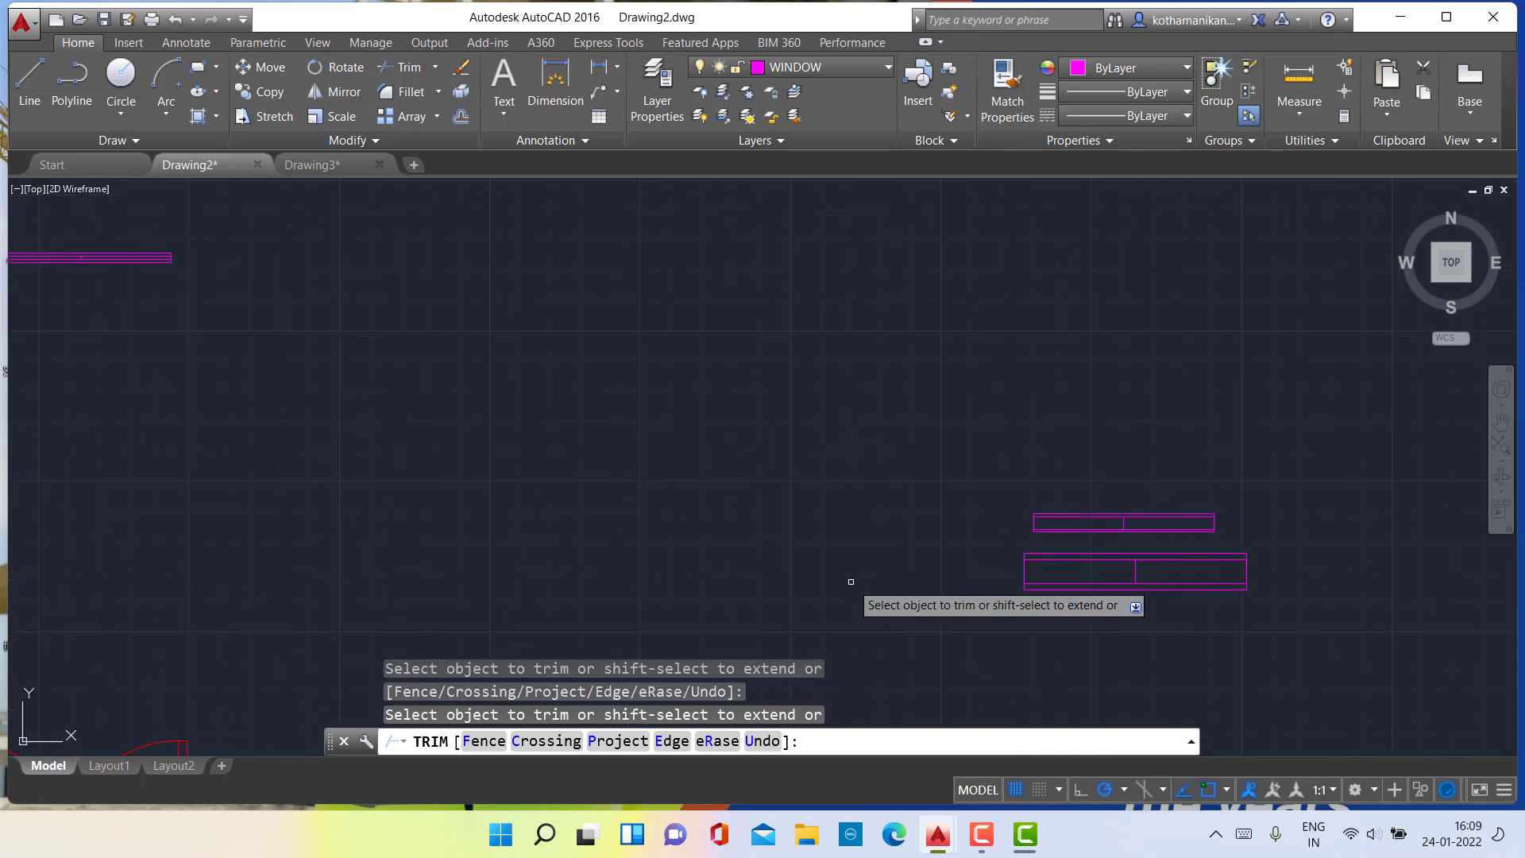
{"action": "scroll", "coordinate": [850, 582], "scroll_direction": "up", "scroll_amount": 6}
{"action": "scroll", "coordinate": [754, 556], "scroll_direction": "down", "scroll_amount": 2}
{"action": "middle_click_drag", "start_coordinate": [754, 556], "coordinate": [10, 434]}
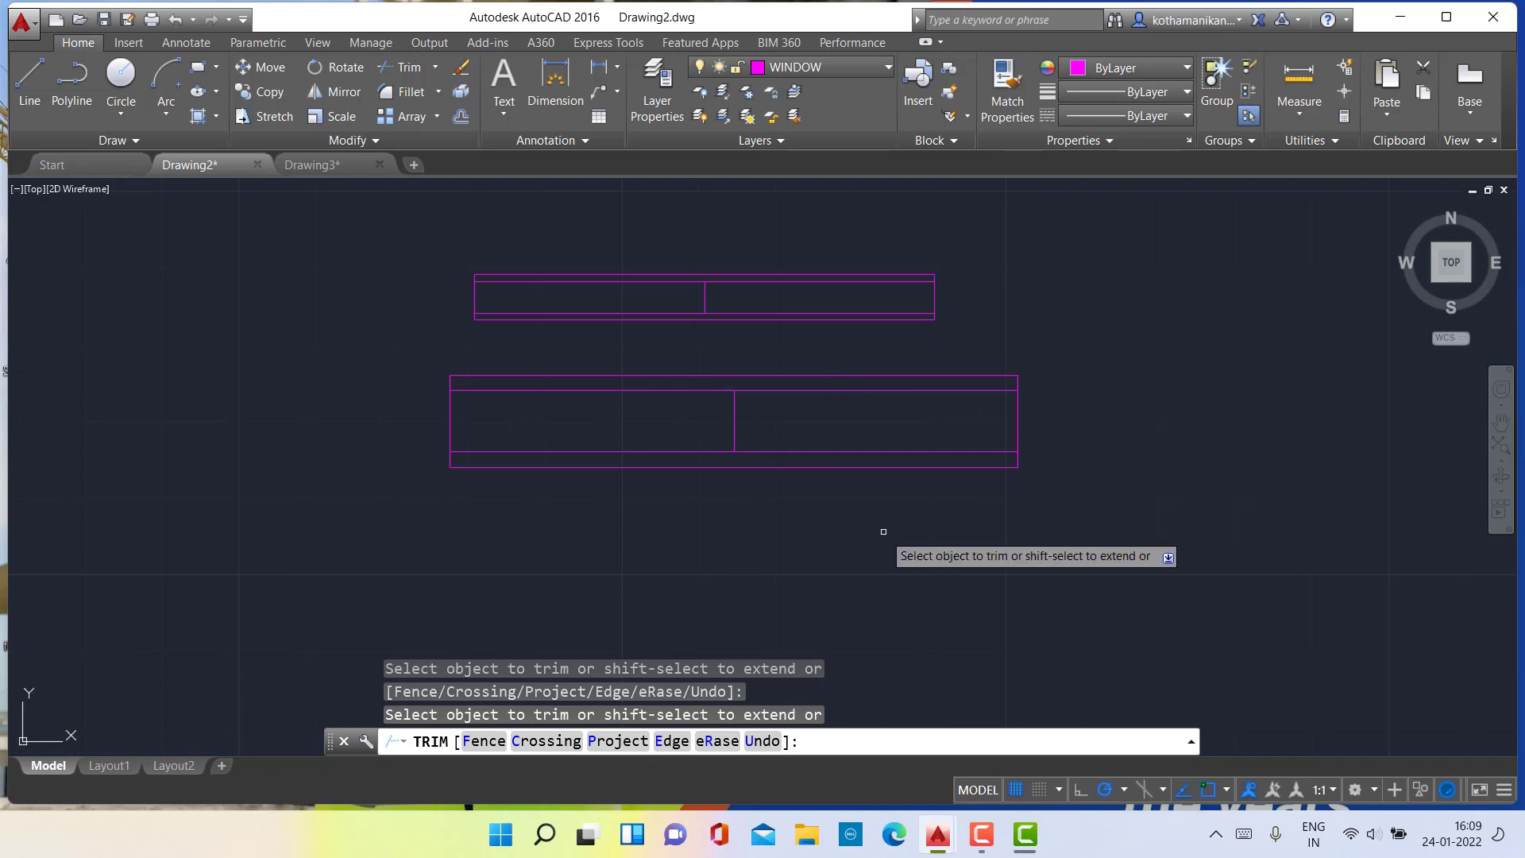
{"action": "scroll", "coordinate": [766, 505], "scroll_direction": "up", "scroll_amount": 2}
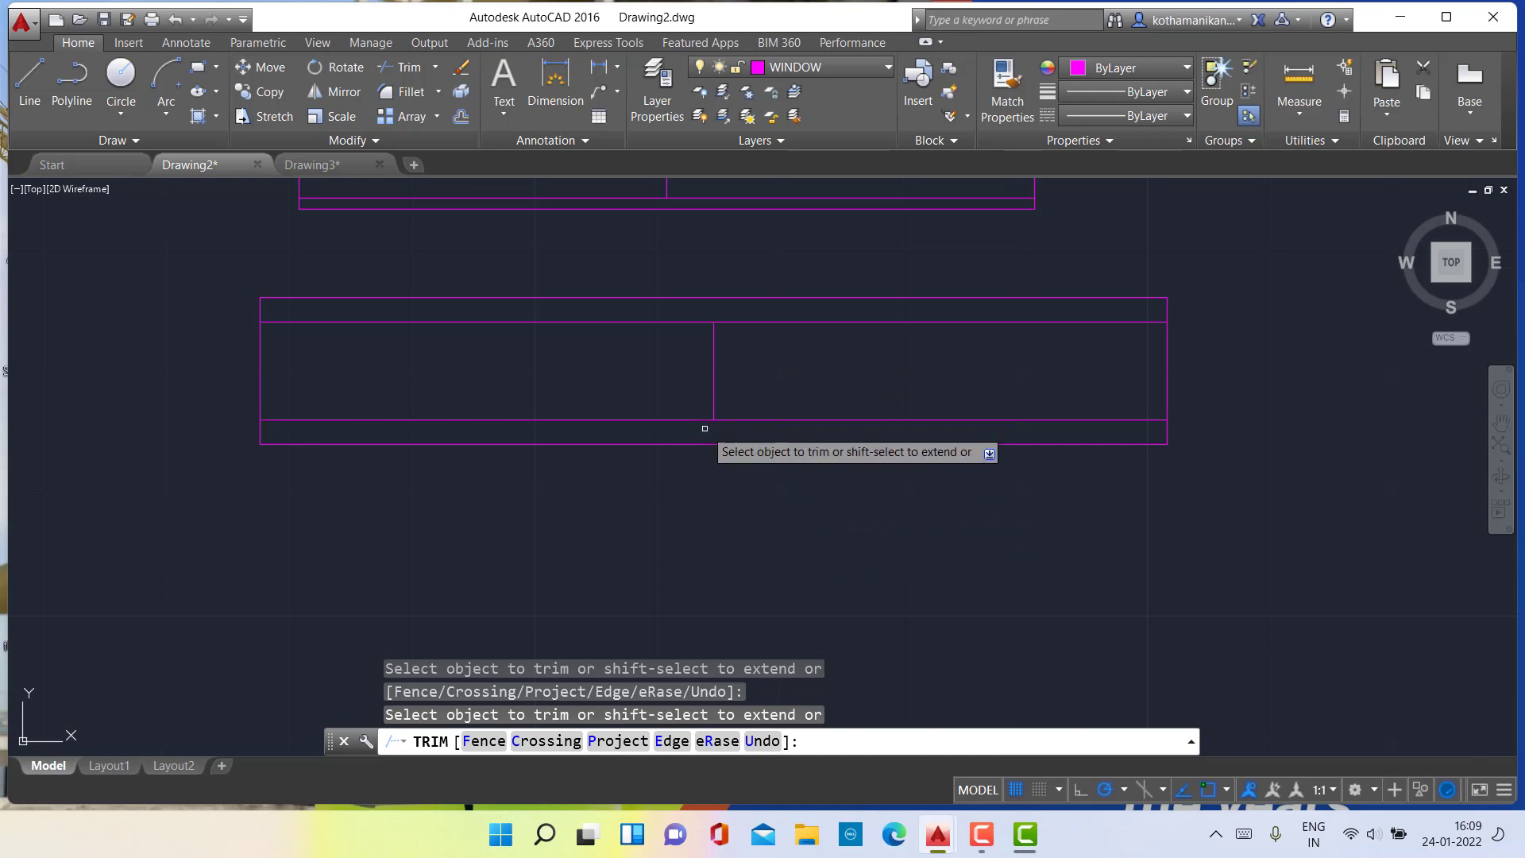
{"action": "scroll", "coordinate": [810, 421], "scroll_direction": "down", "scroll_amount": 4}
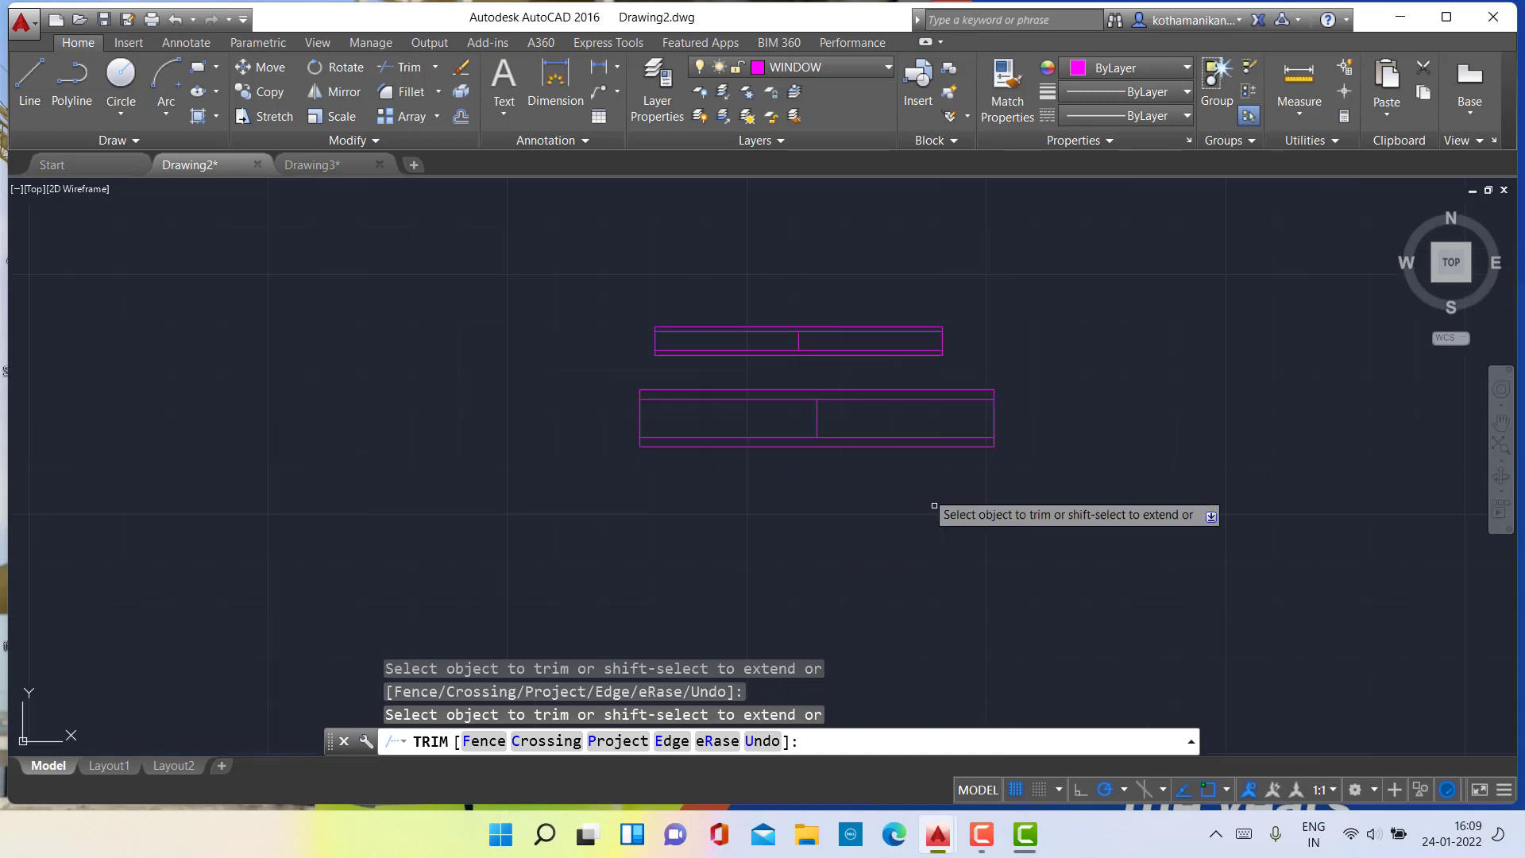
{"action": "scroll", "coordinate": [993, 580], "scroll_direction": "down", "scroll_amount": 2}
{"action": "scroll", "coordinate": [914, 553], "scroll_direction": "down", "scroll_amount": 4}
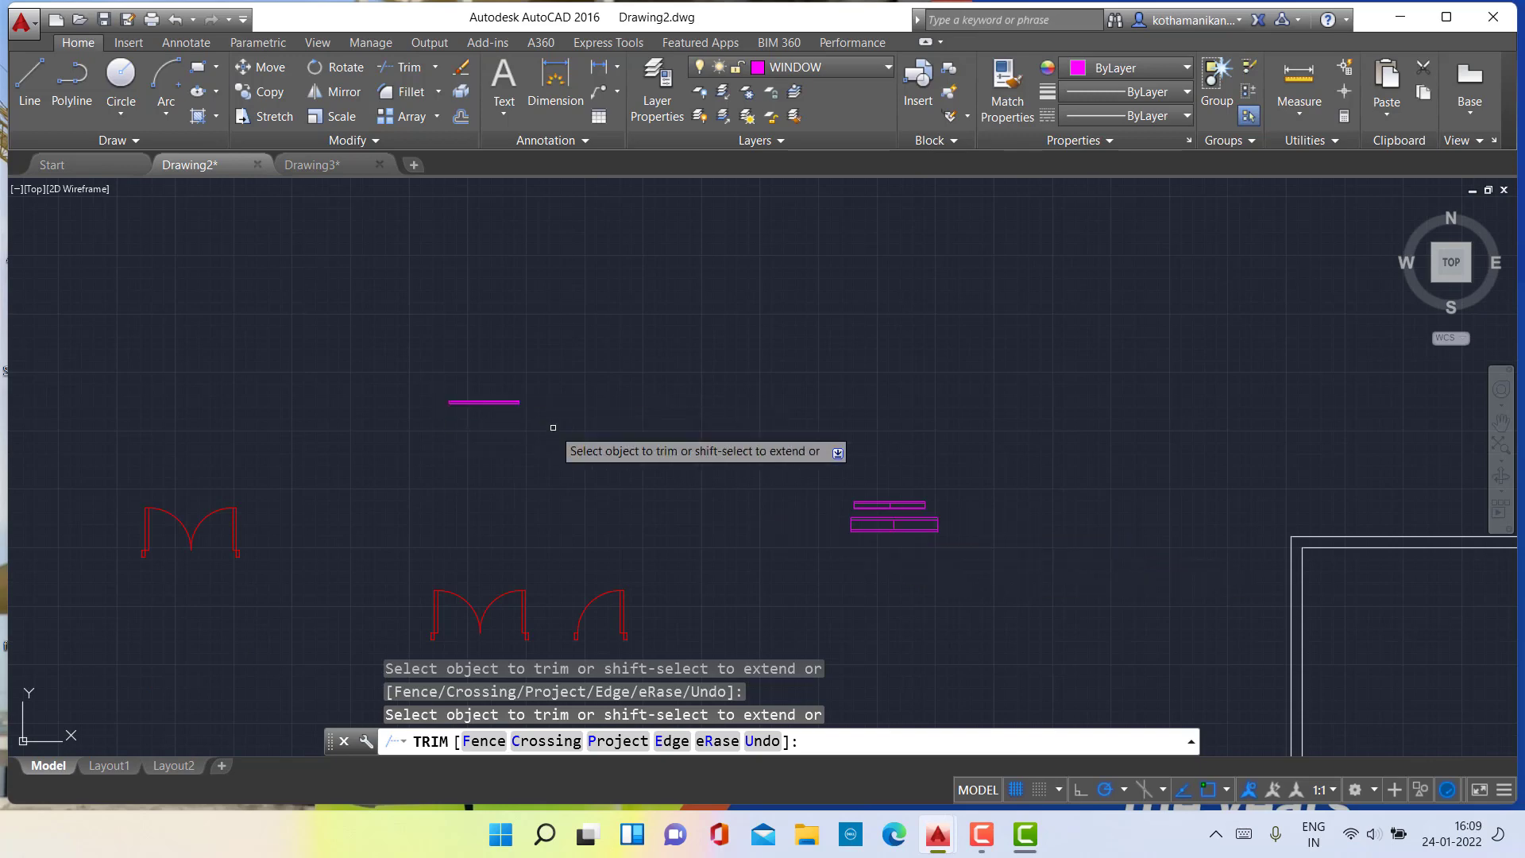
{"action": "middle_click_drag", "start_coordinate": [553, 428], "coordinate": [597, 372]}
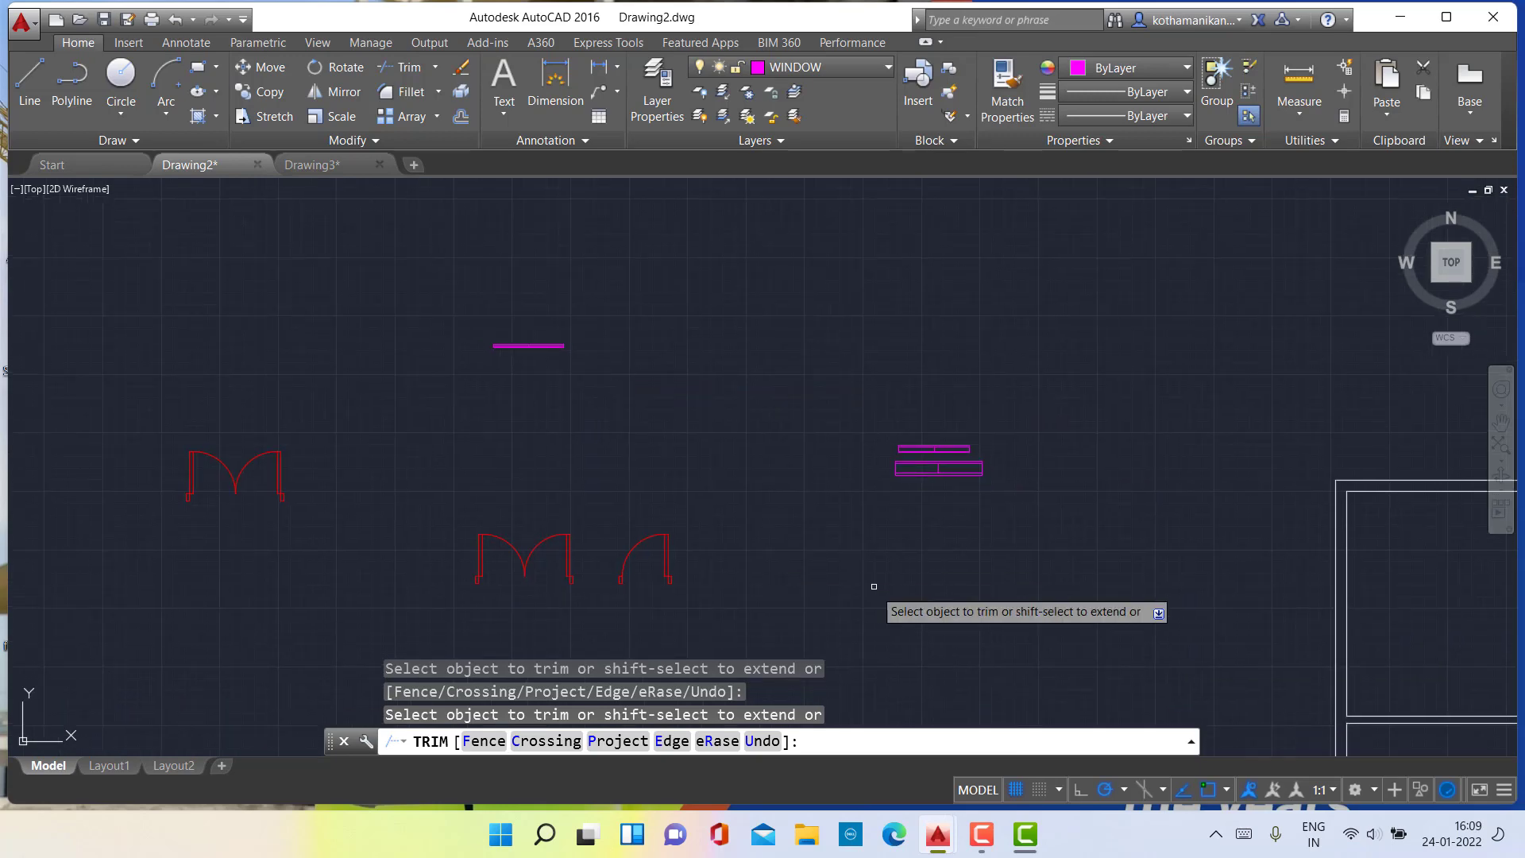
{"action": "scroll", "coordinate": [877, 599], "scroll_direction": "down", "scroll_amount": 4}
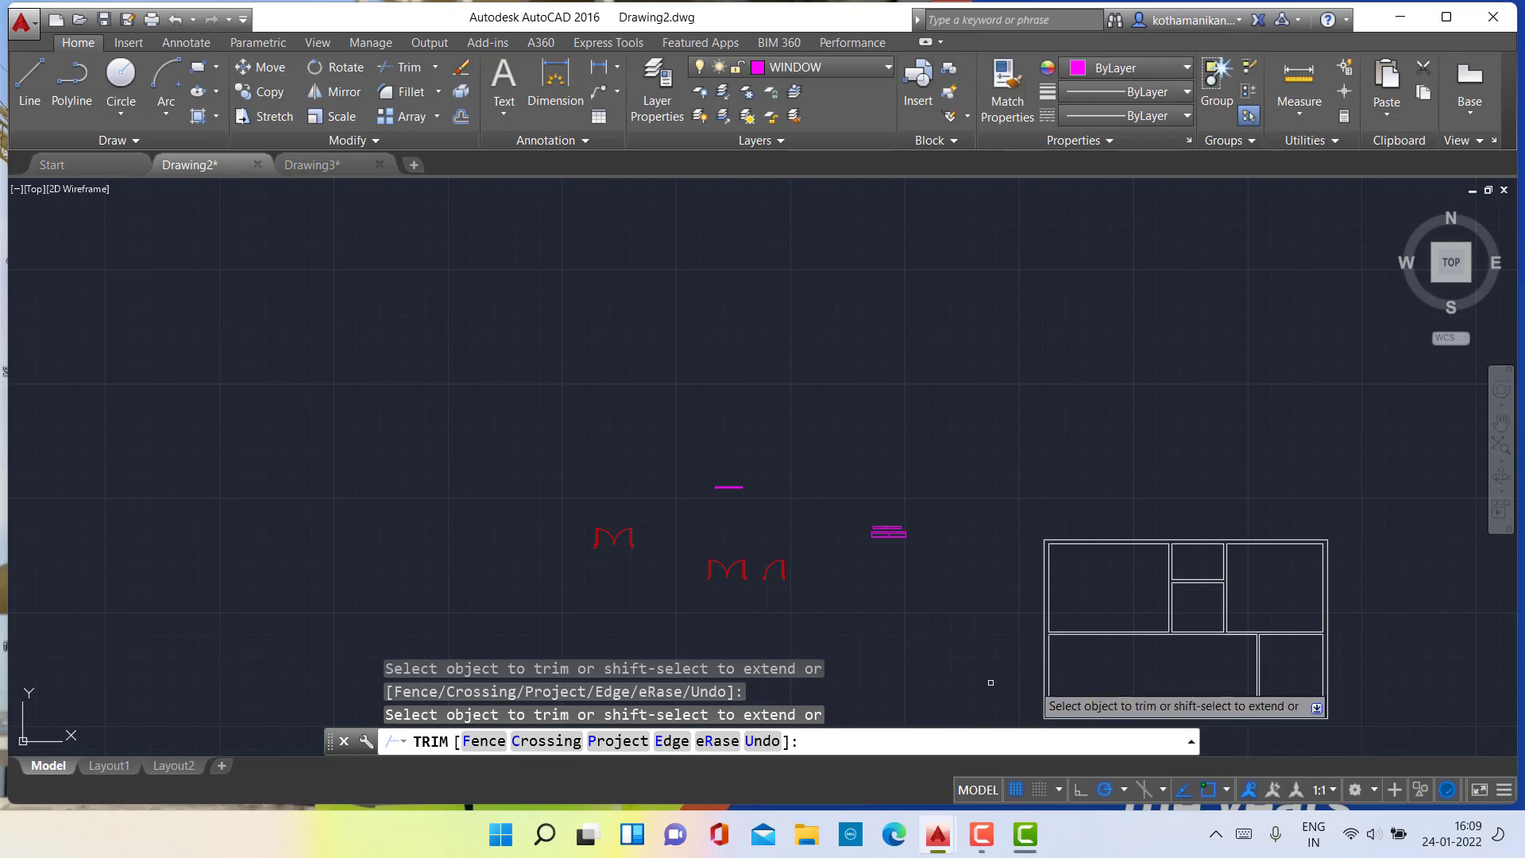
{"action": "key", "text": "Escape"}
{"action": "key", "text": "Escape"}
{"action": "key", "text": "Escape"}
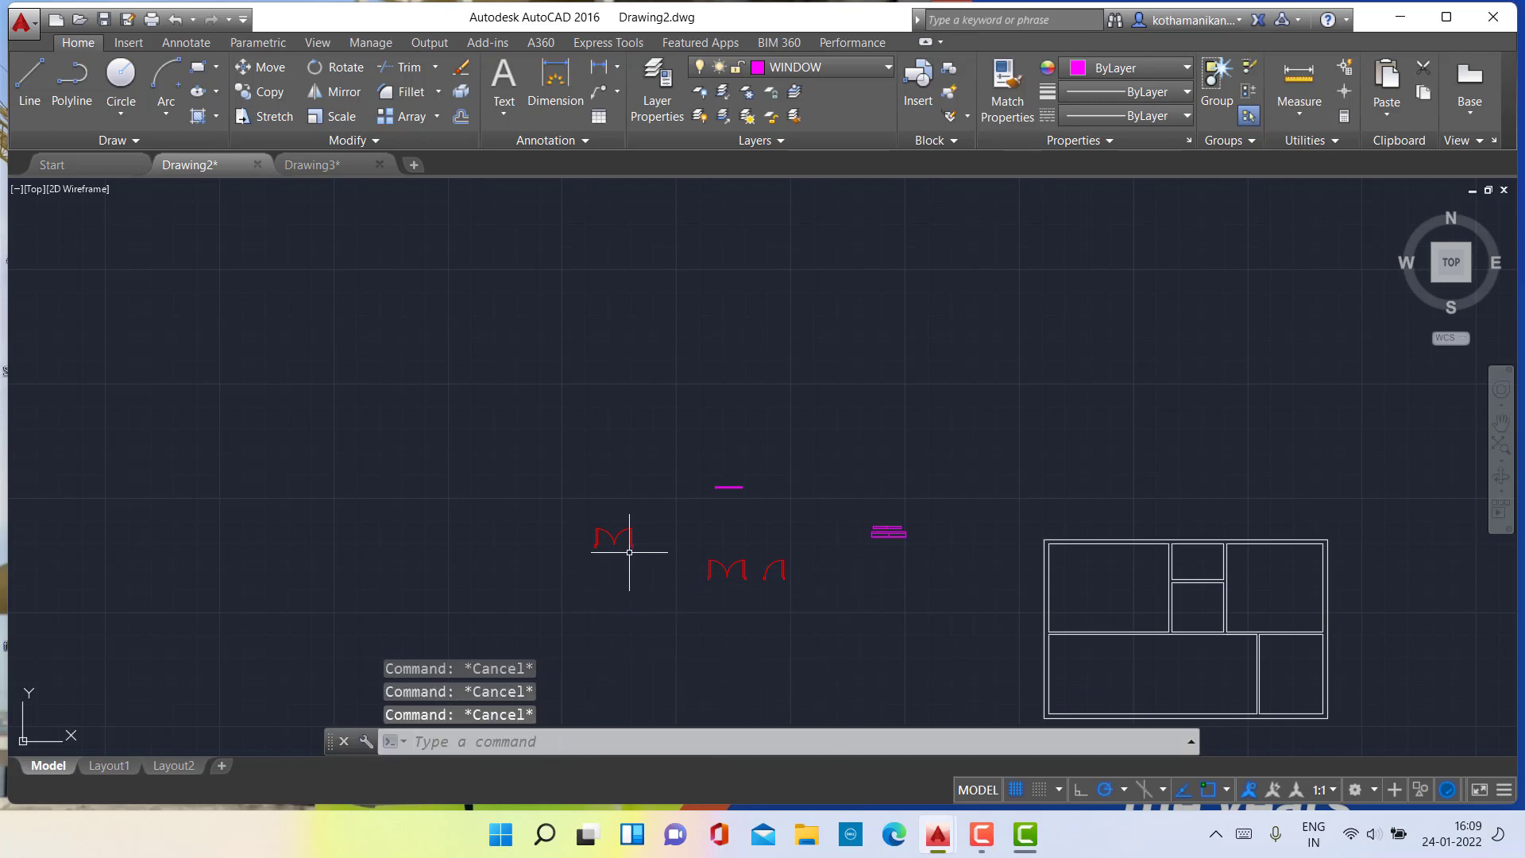
Move the separate double door by its lower-right frame corner to just outside the floor plan's lower-left corner.
{"action": "scroll", "coordinate": [607, 535], "scroll_direction": "down", "scroll_amount": 2}
{"action": "scroll", "coordinate": [630, 538], "scroll_direction": "up", "scroll_amount": 4}
{"action": "scroll", "coordinate": [632, 547], "scroll_direction": "up", "scroll_amount": 2}
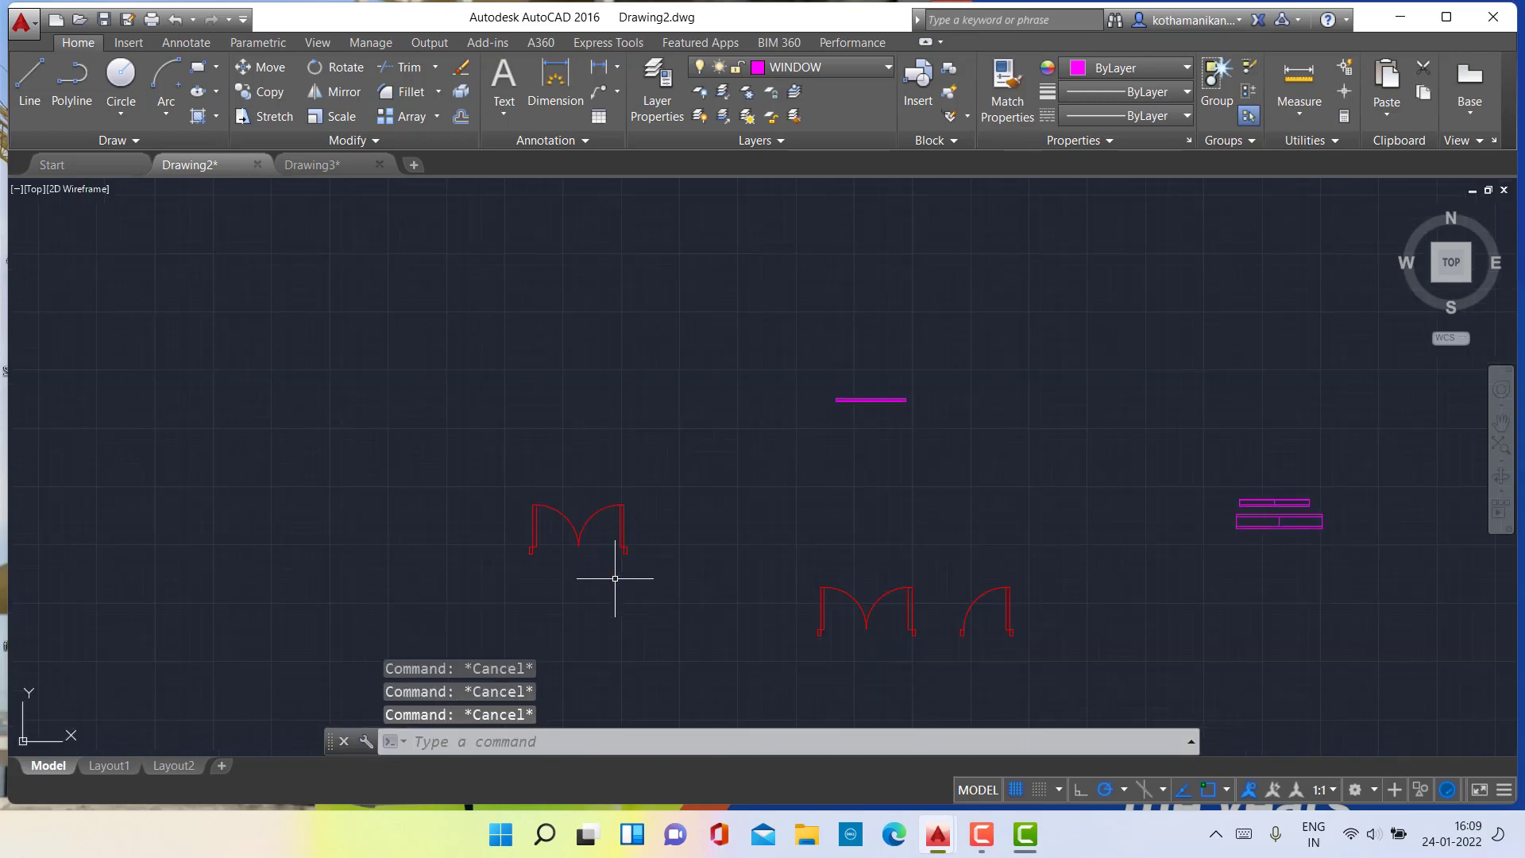
{"action": "mouse_move", "coordinate": [487, 459]}
{"action": "left_mouse_down"}
{"action": "mouse_move", "coordinate": [493, 436]}
{"action": "mouse_move", "coordinate": [527, 596]}
{"action": "mouse_move", "coordinate": [745, 612]}
{"action": "mouse_move", "coordinate": [820, 535]}
{"action": "mouse_move", "coordinate": [796, 506]}
{"action": "left_mouse_up"}
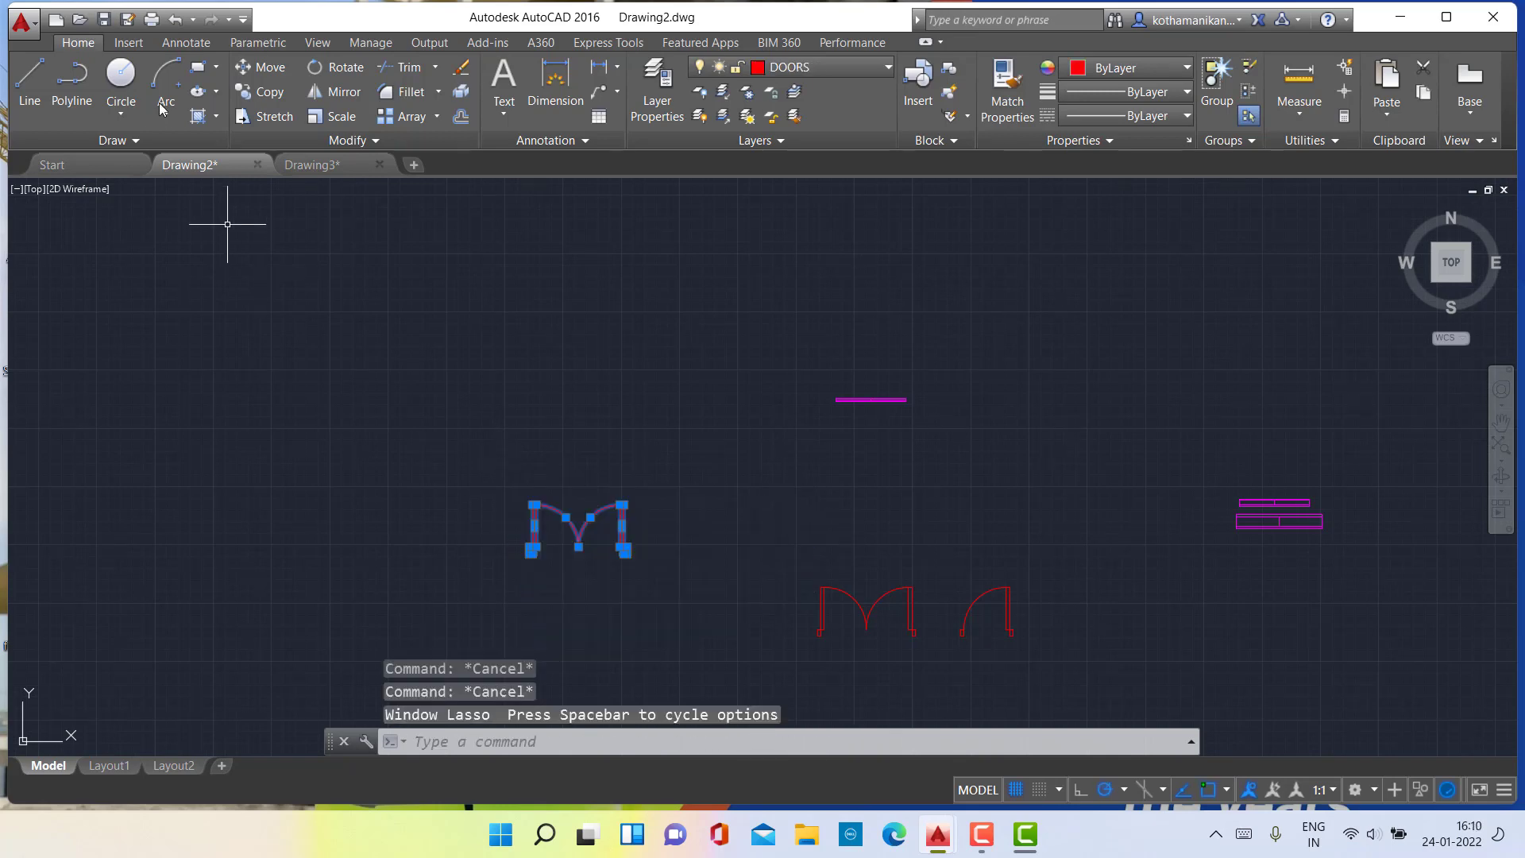
{"action": "left_click", "coordinate": [259, 68]}
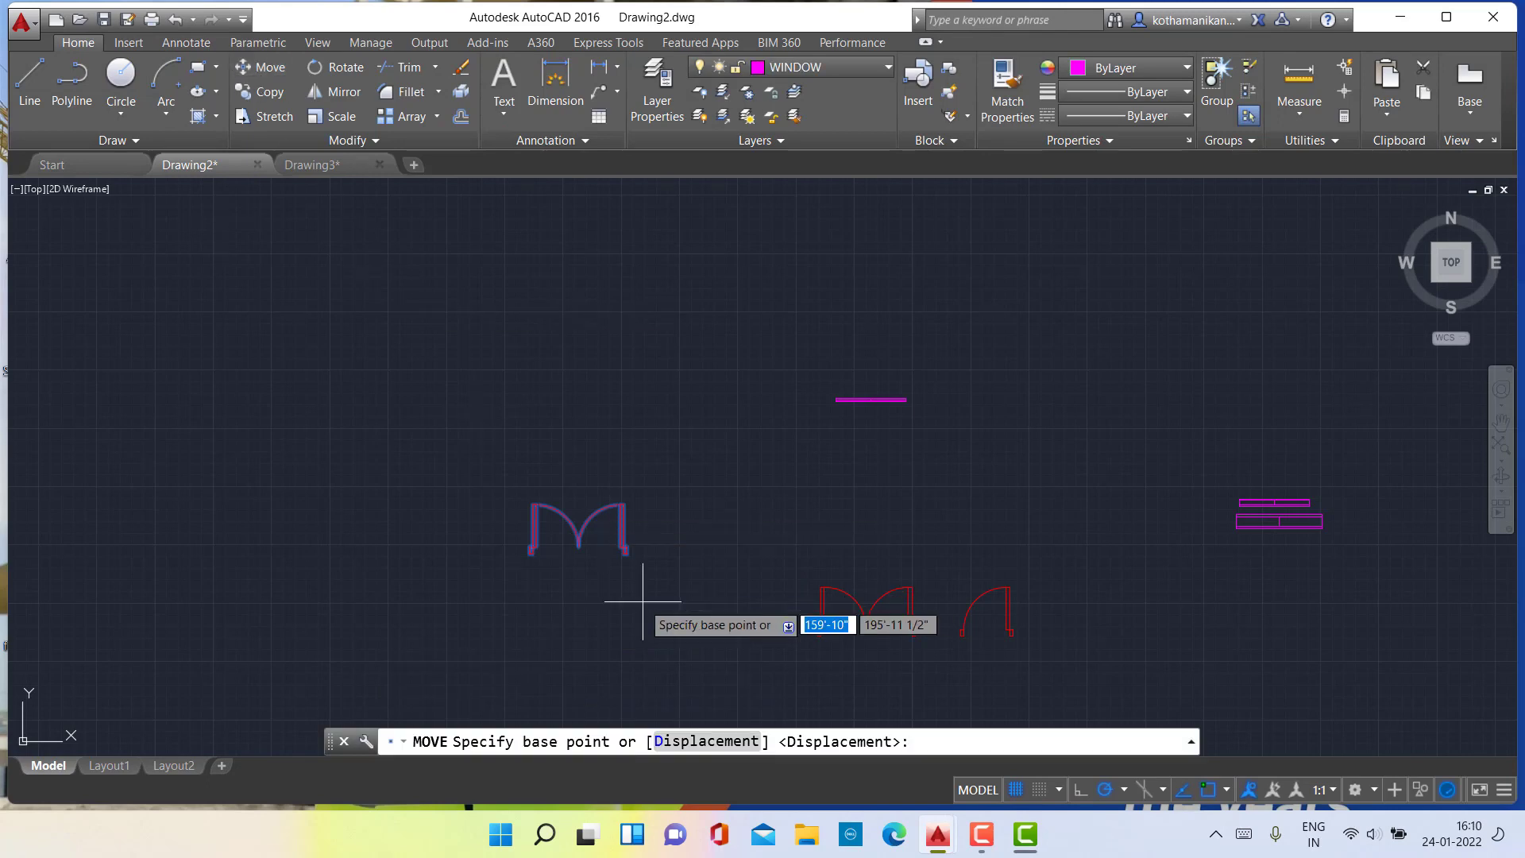
{"action": "scroll", "coordinate": [627, 605], "scroll_direction": "up", "scroll_amount": 8}
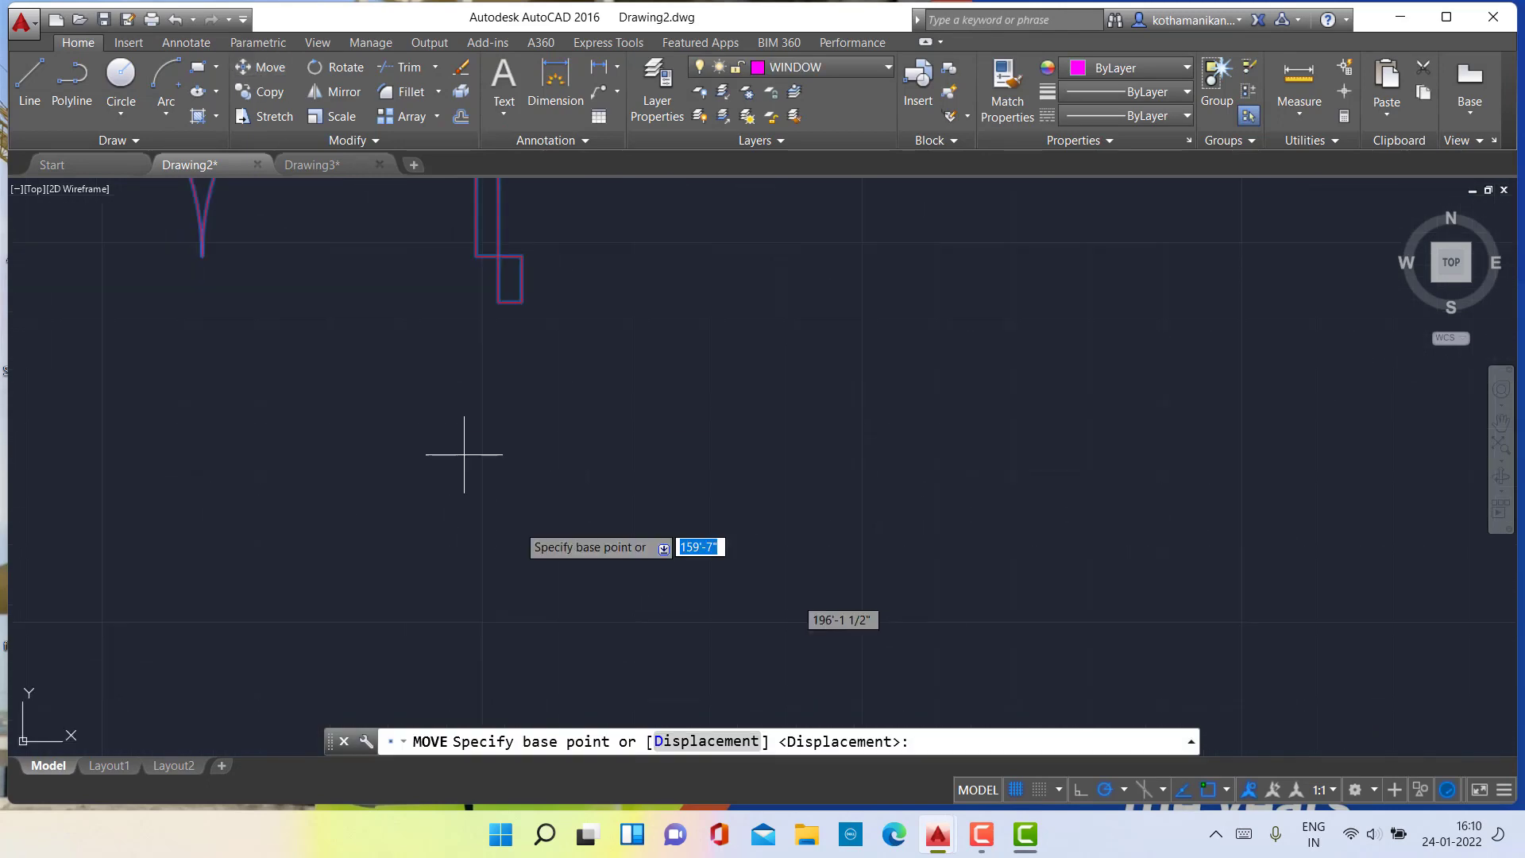
{"action": "left_click", "coordinate": [521, 302]}
{"action": "scroll", "coordinate": [528, 298], "scroll_direction": "down", "scroll_amount": 6}
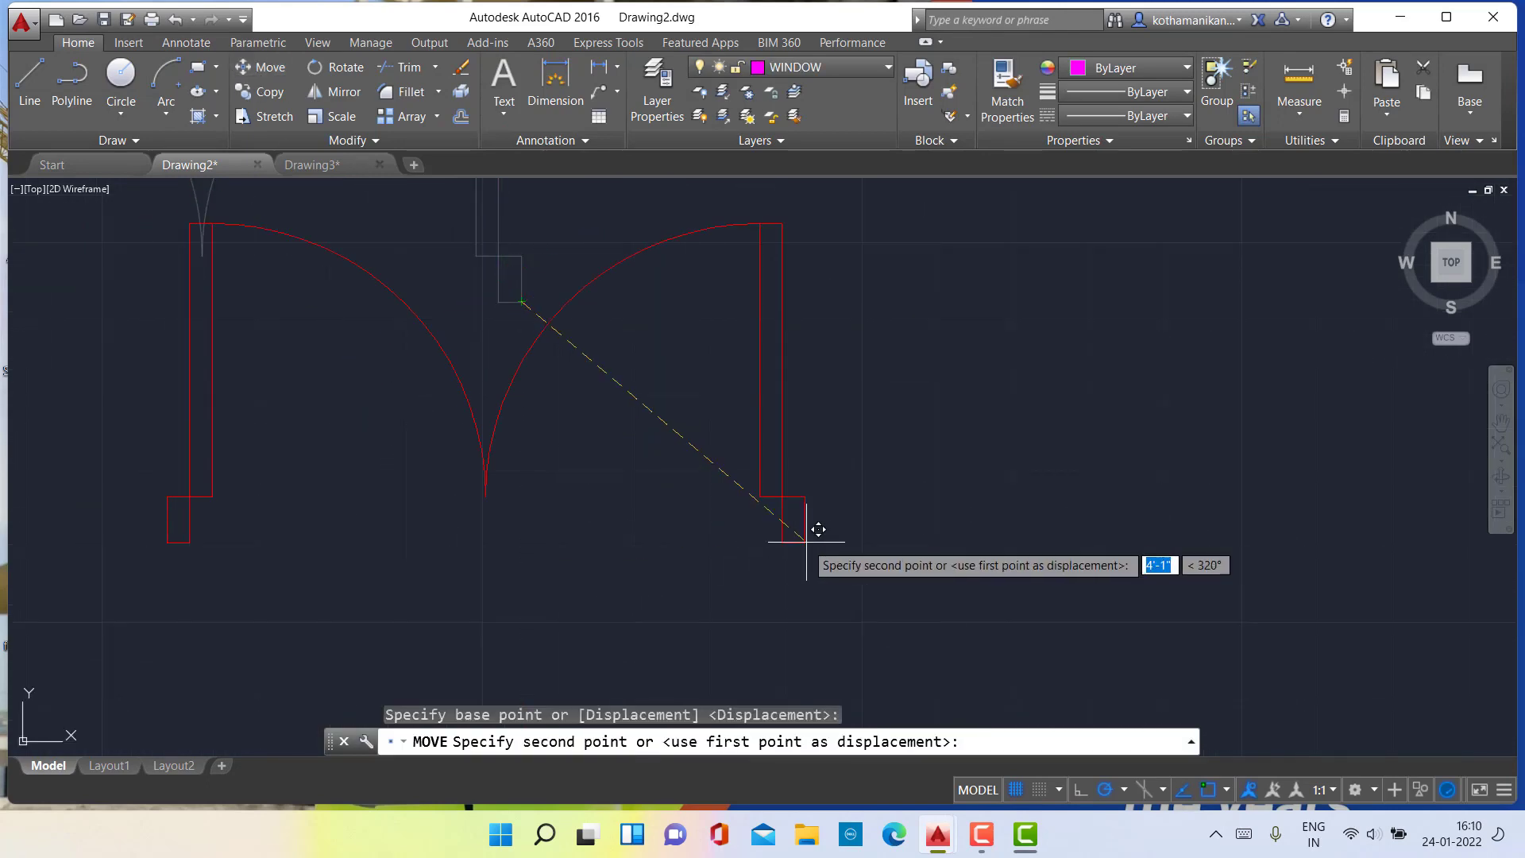
{"action": "scroll", "coordinate": [804, 547], "scroll_direction": "down", "scroll_amount": 4}
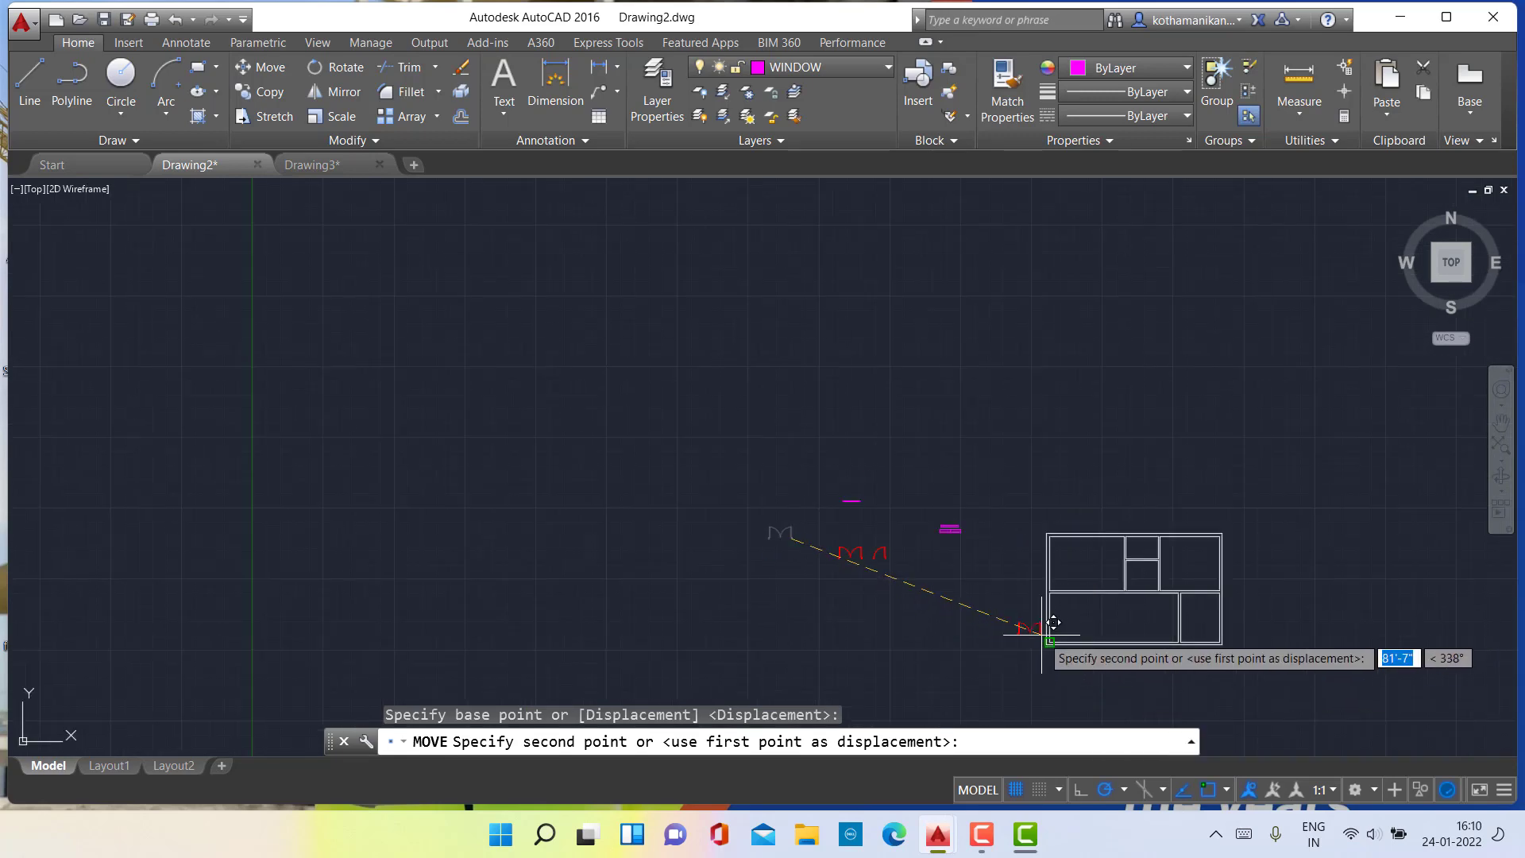
{"action": "scroll", "coordinate": [1050, 634], "scroll_direction": "down", "scroll_amount": 2}
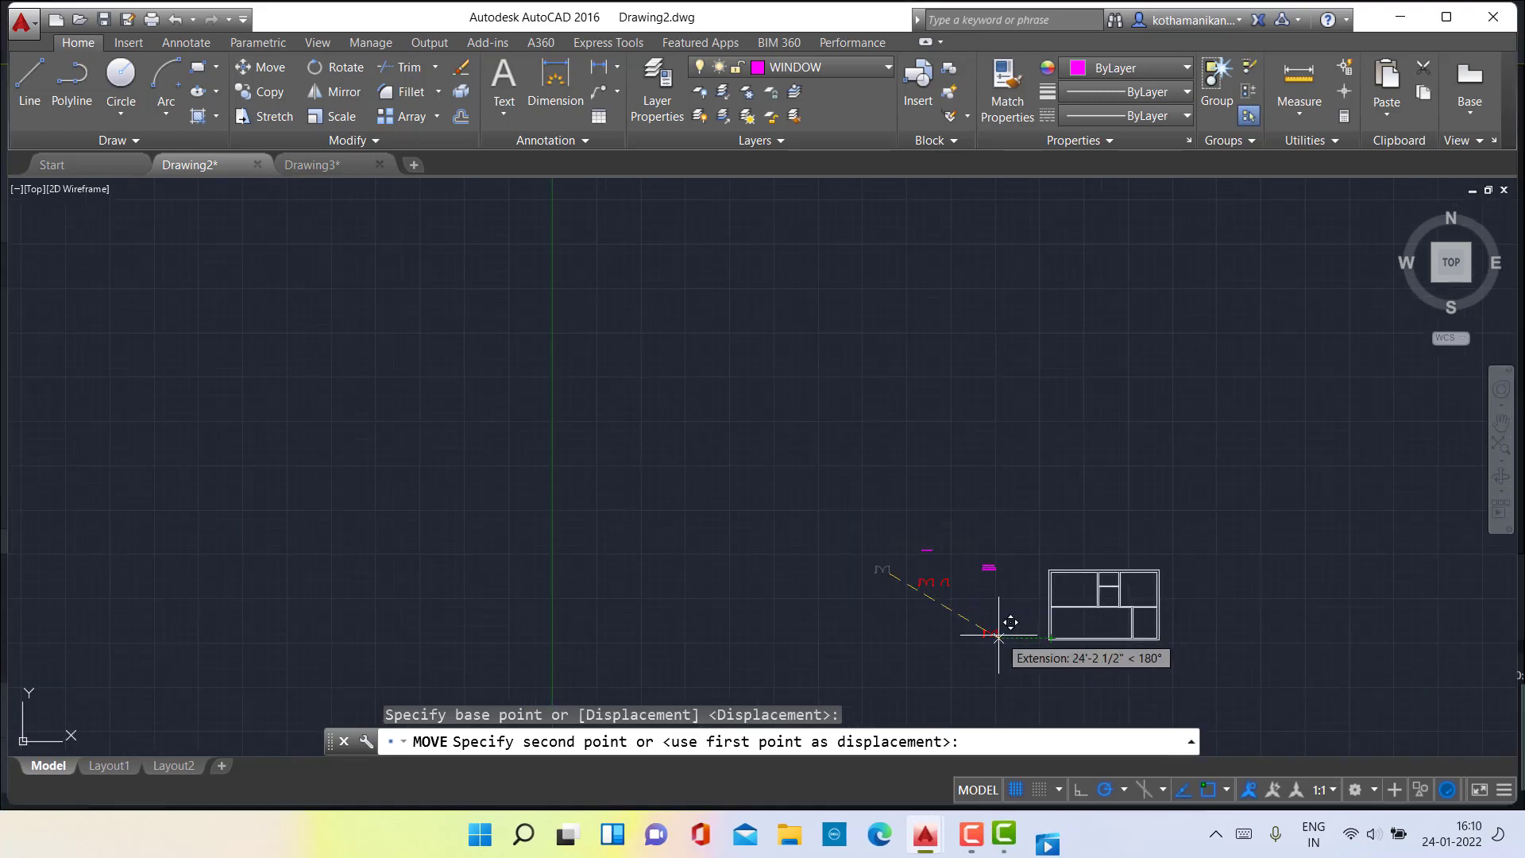
{"action": "scroll", "coordinate": [1001, 627], "scroll_direction": "down", "scroll_amount": 2}
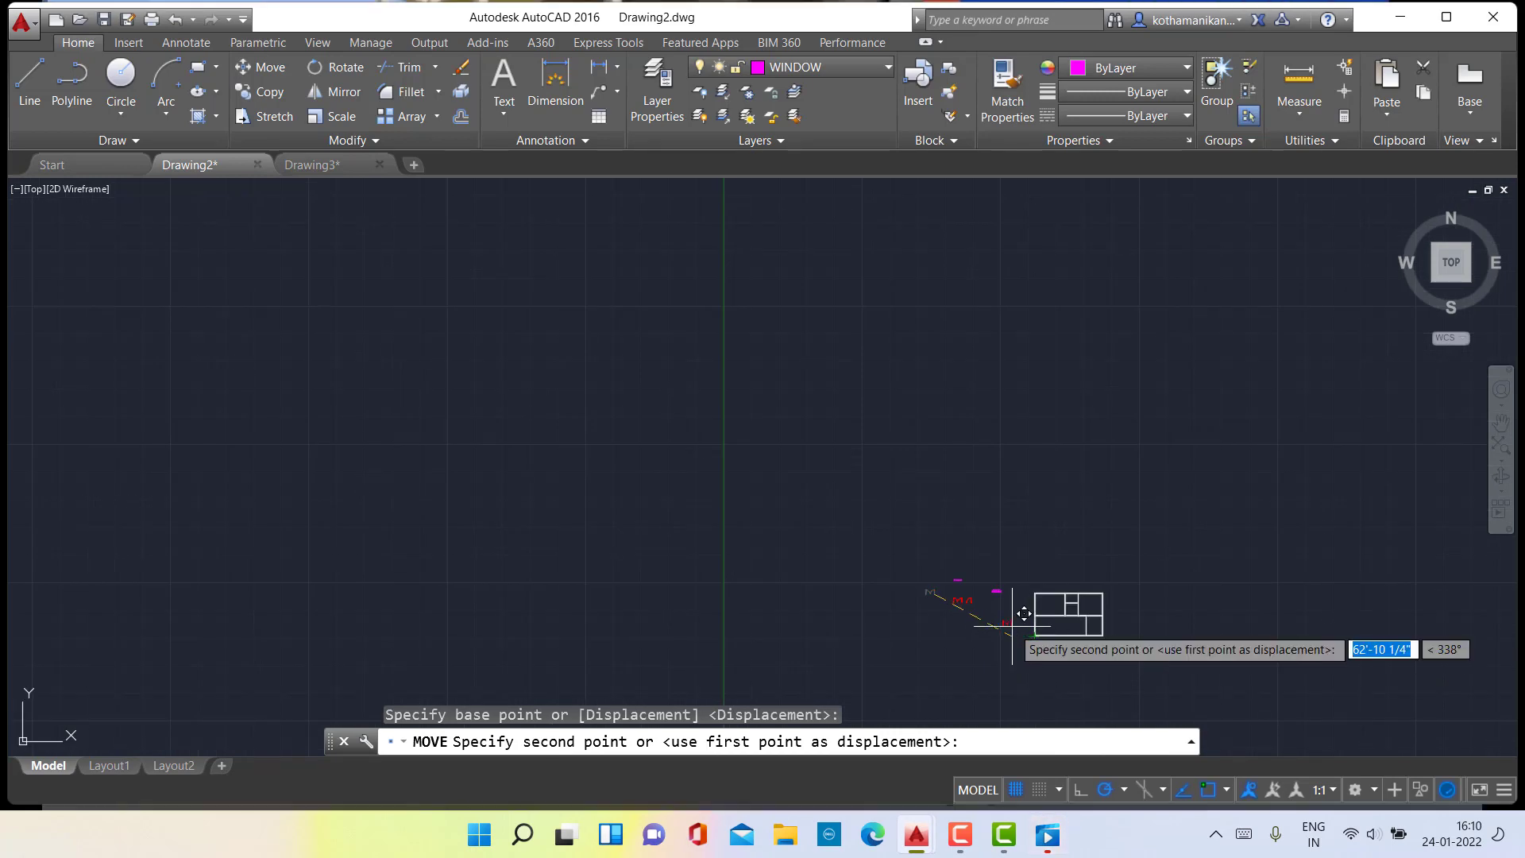
{"action": "left_click", "coordinate": [1012, 626]}
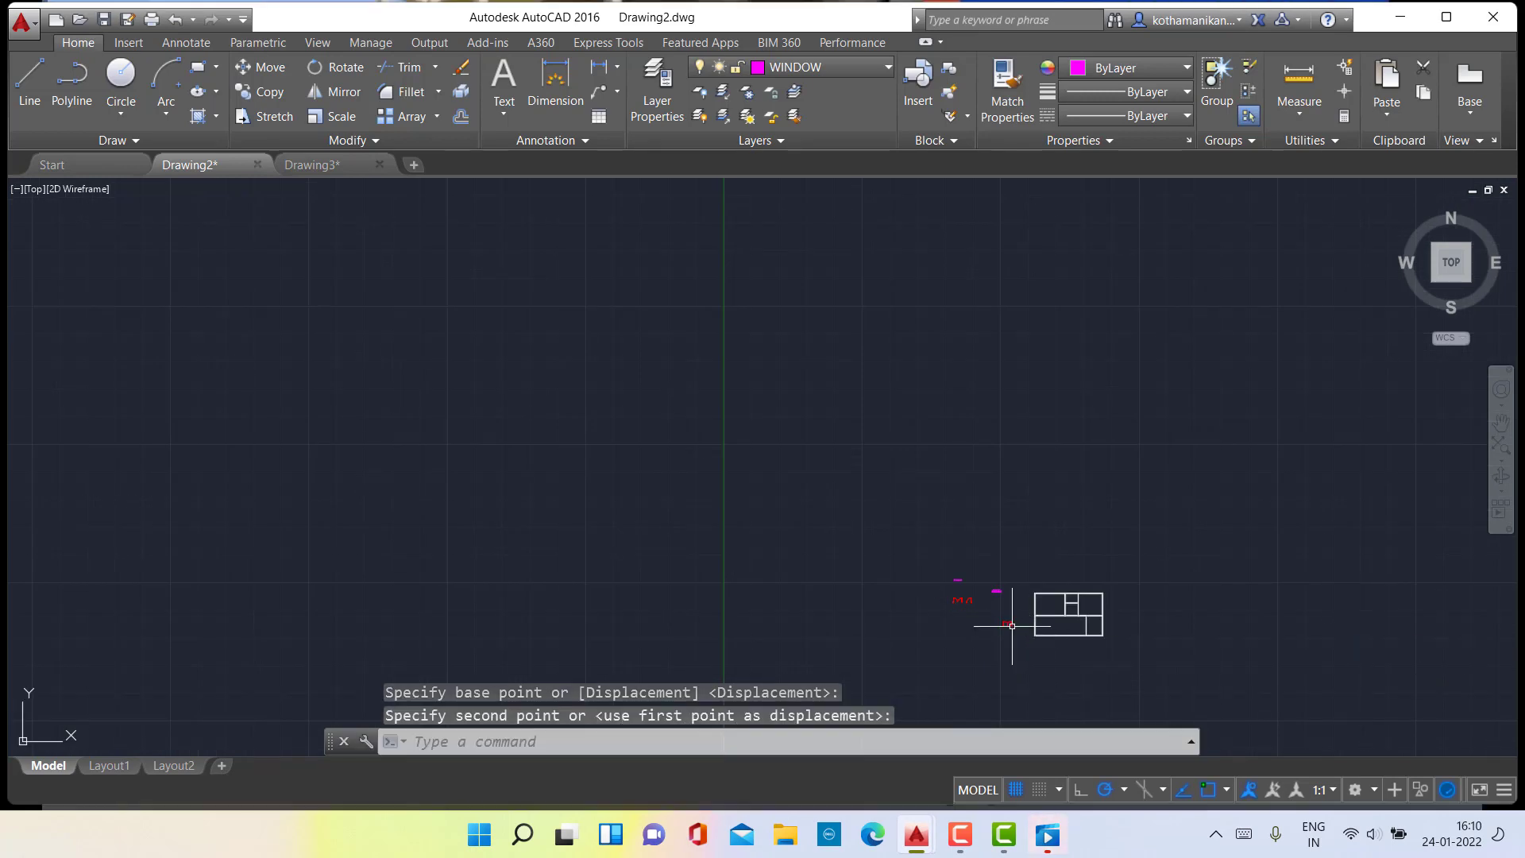
{"action": "left_click", "coordinate": [1048, 834]}
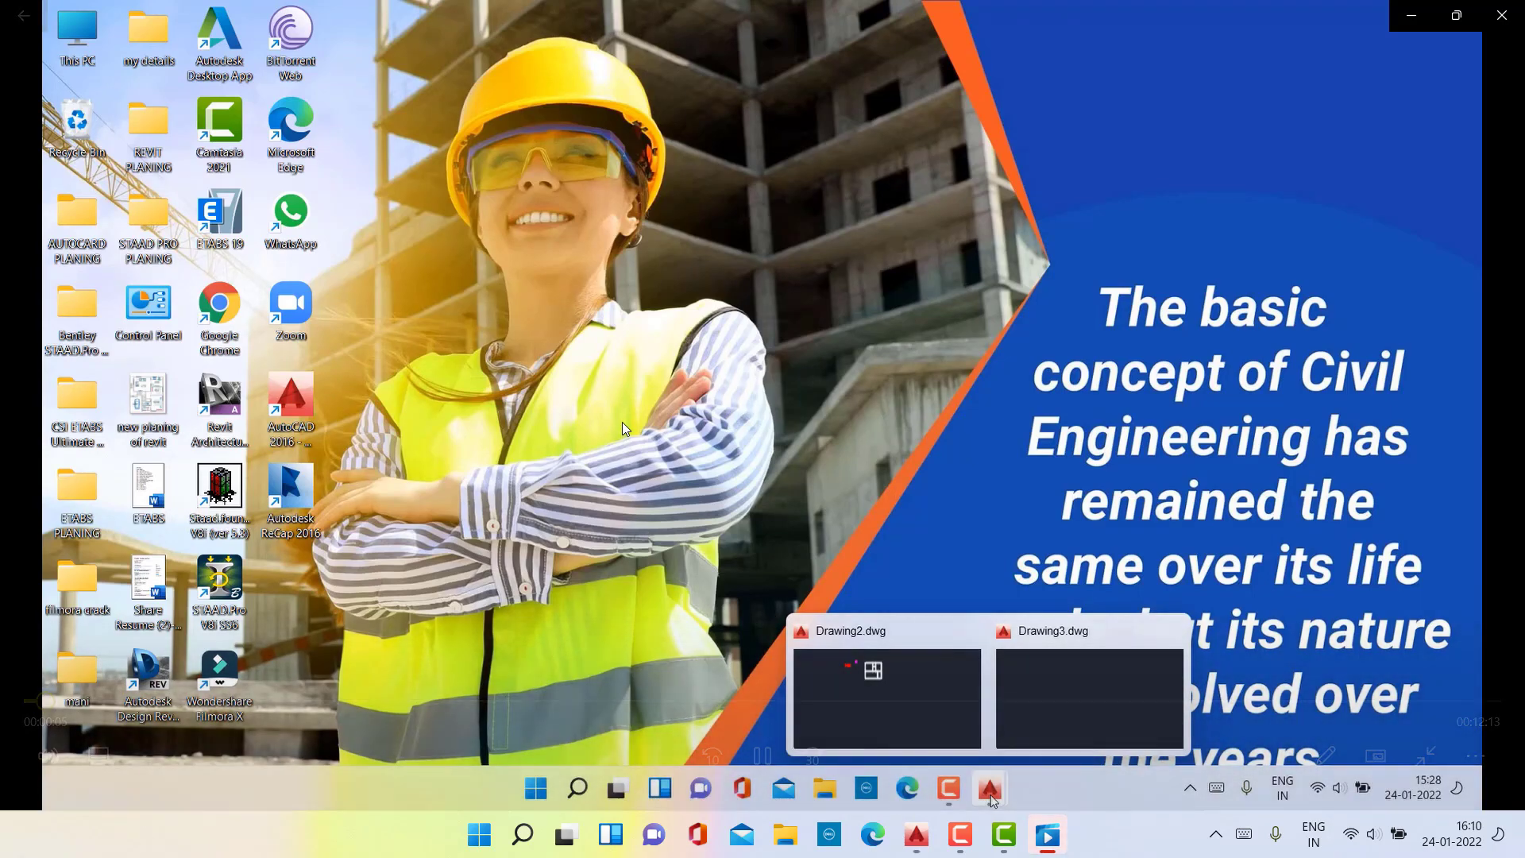
{"action": "left_click", "coordinate": [764, 754]}
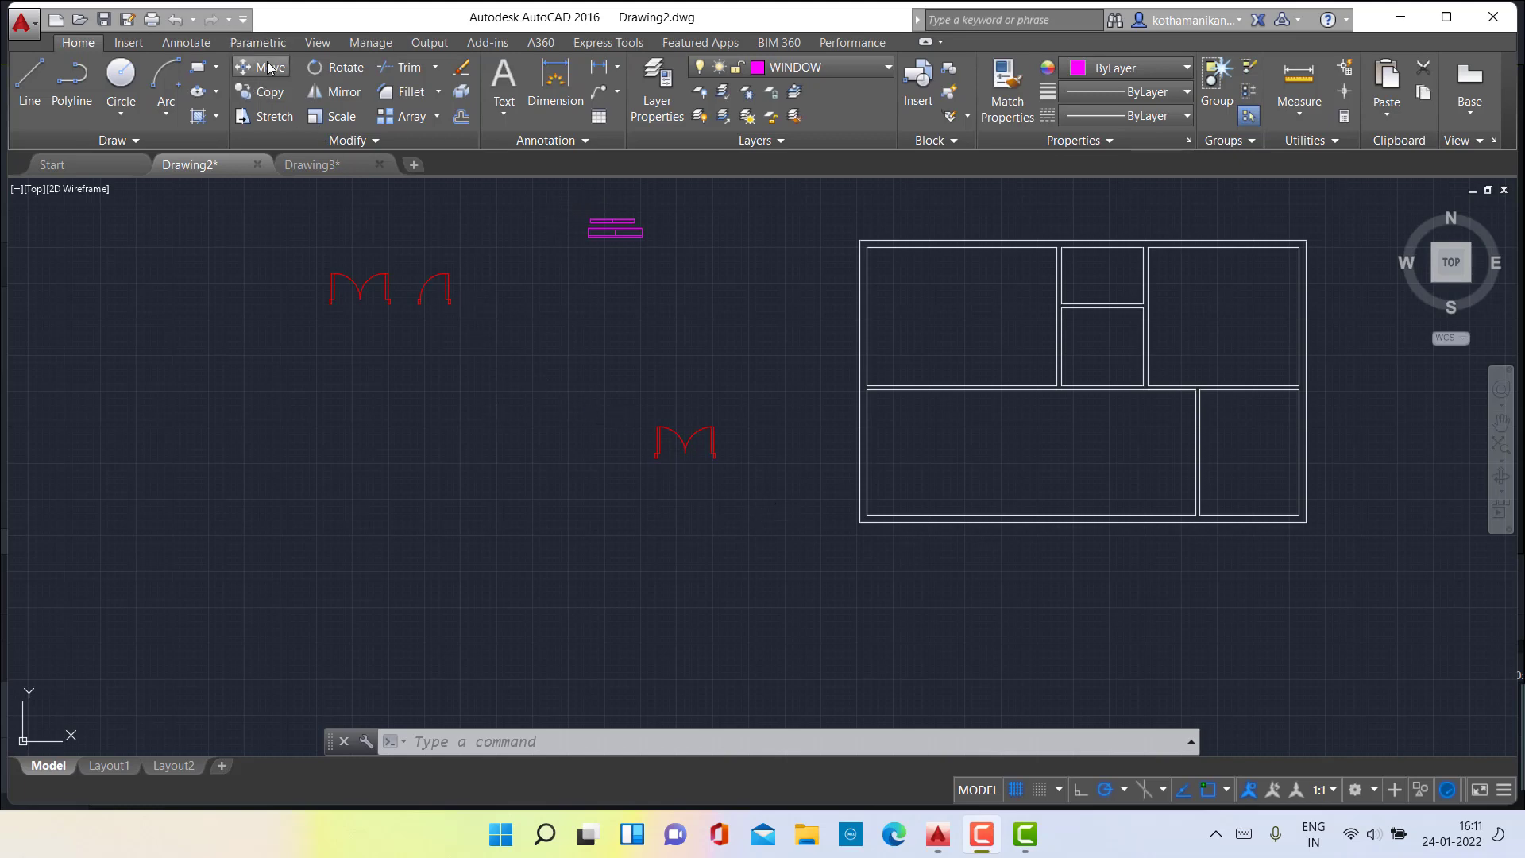
Move the separate double door so its lower-right frame corner sits on the floor plan's outer lower-left corner.
{"action": "mouse_move", "coordinate": [606, 415]}
{"action": "left_mouse_down"}
{"action": "mouse_move", "coordinate": [681, 527]}
{"action": "mouse_move", "coordinate": [794, 453]}
{"action": "mouse_move", "coordinate": [777, 408]}
{"action": "left_mouse_up"}
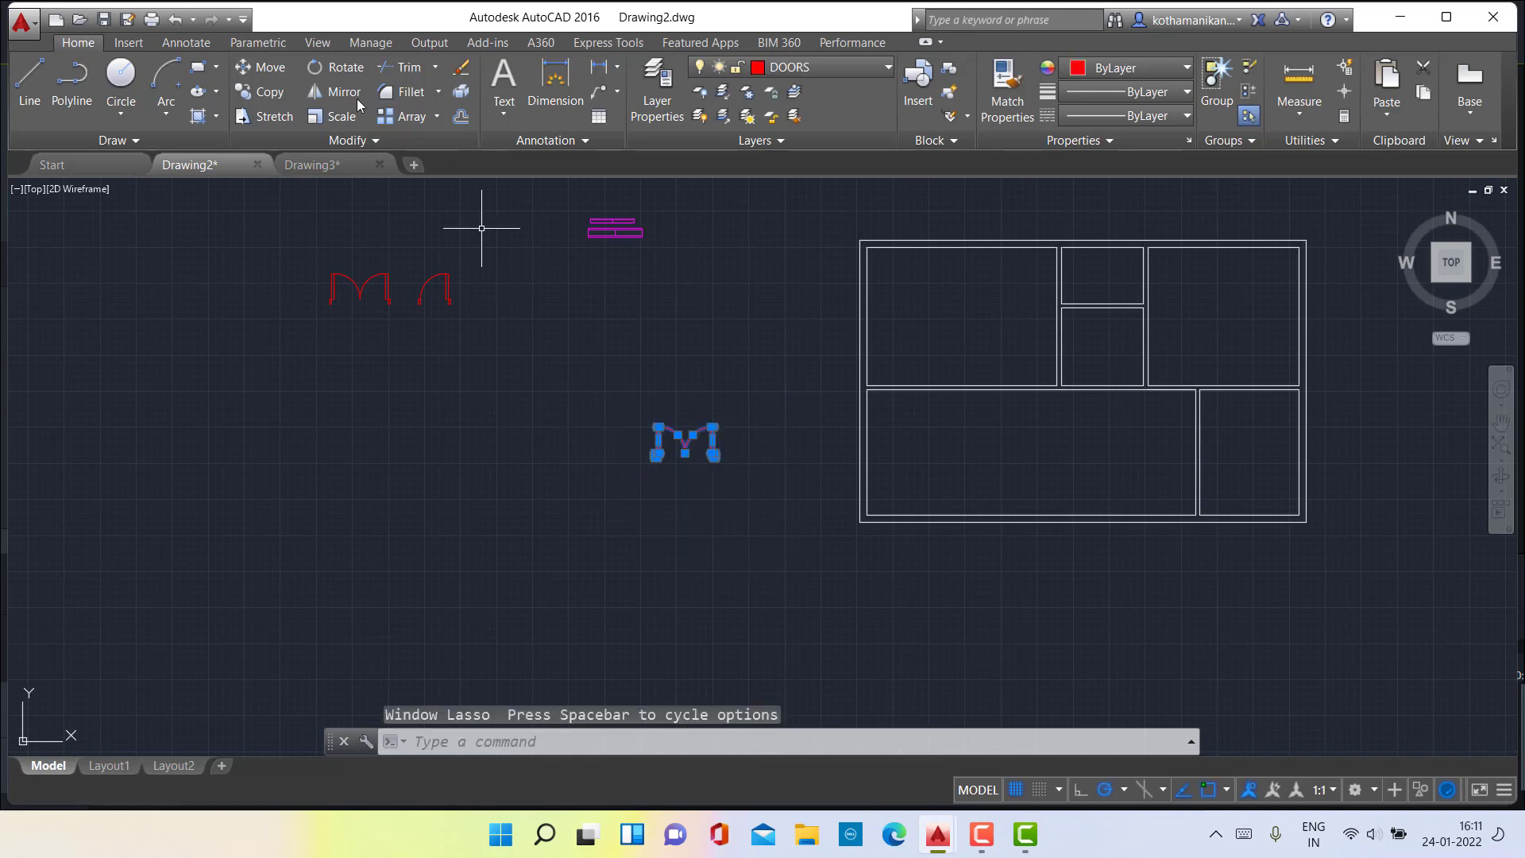
{"action": "left_click", "coordinate": [268, 72]}
{"action": "scroll", "coordinate": [769, 545], "scroll_direction": "up", "scroll_amount": 4}
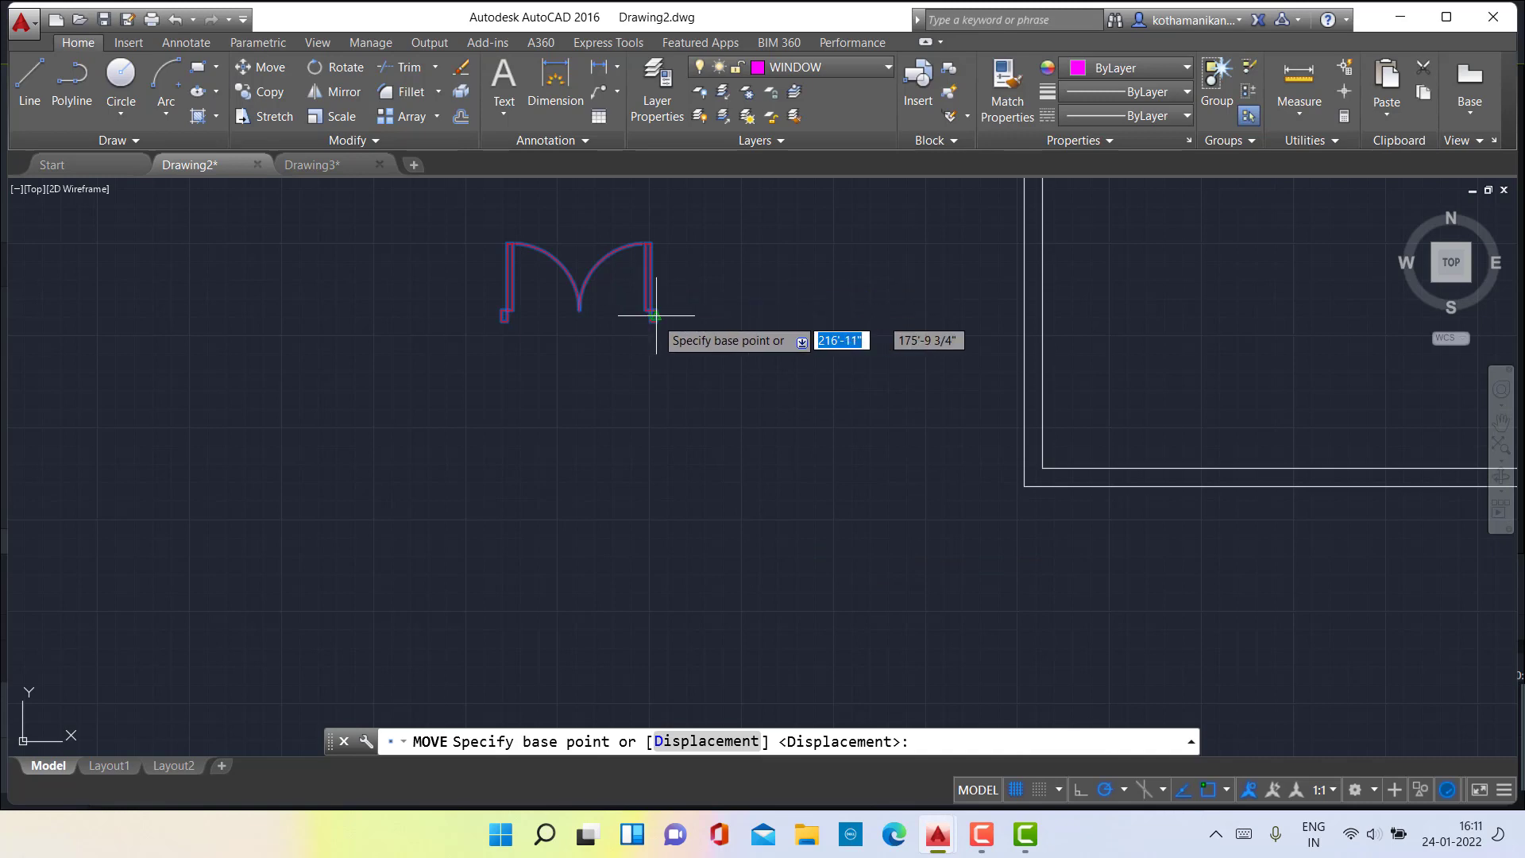
{"action": "scroll", "coordinate": [652, 315], "scroll_direction": "up", "scroll_amount": 6}
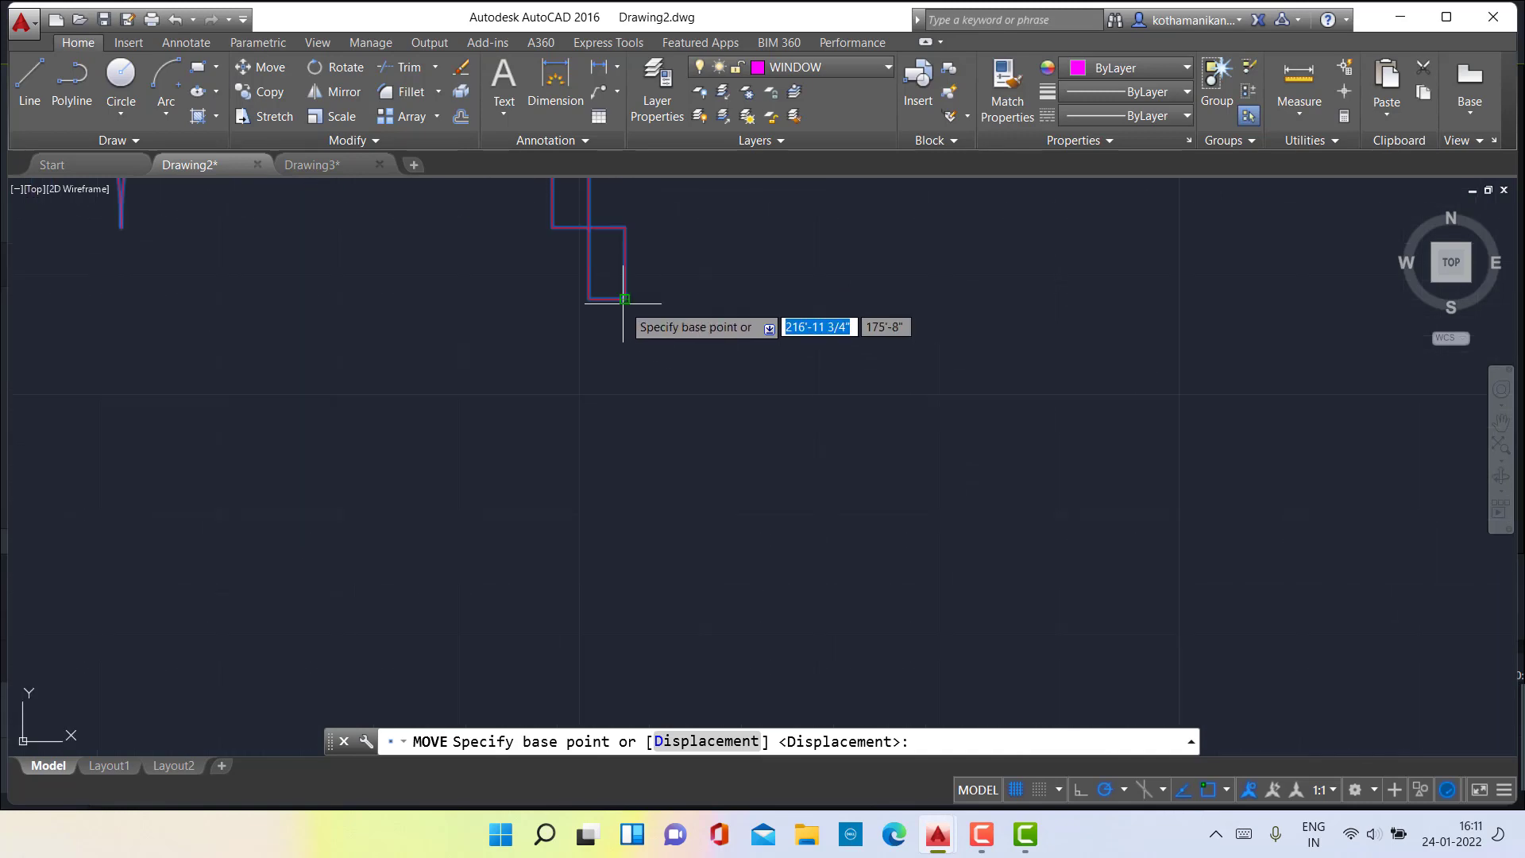
{"action": "left_click", "coordinate": [624, 298]}
{"action": "scroll", "coordinate": [1176, 579], "scroll_direction": "down", "scroll_amount": 8}
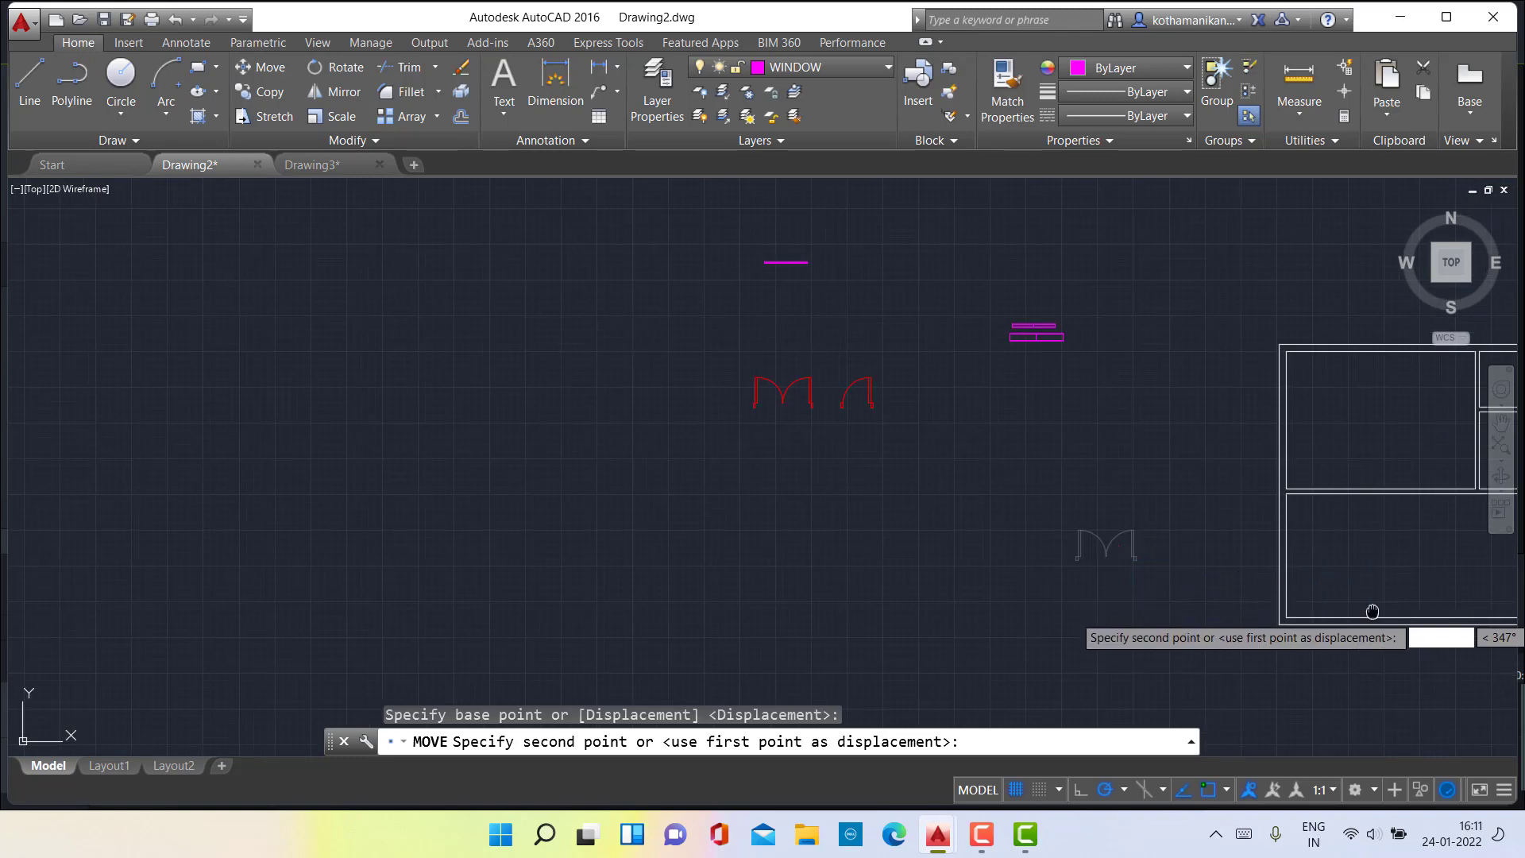
{"action": "middle_click_drag", "start_coordinate": [1313, 604], "coordinate": [766, 450]}
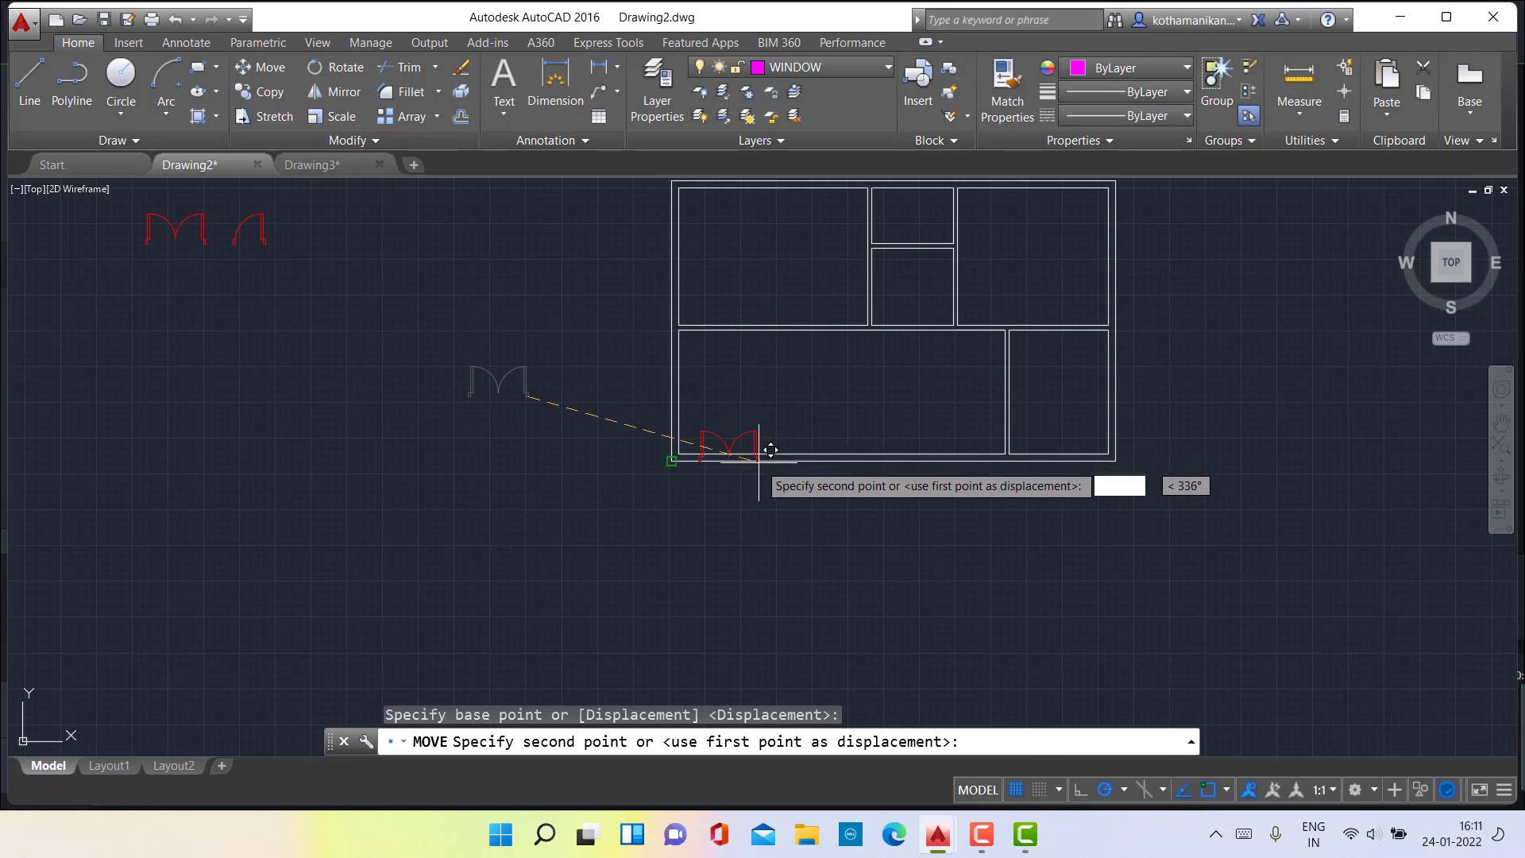
{"action": "scroll", "coordinate": [772, 451], "scroll_direction": "up", "scroll_amount": 6}
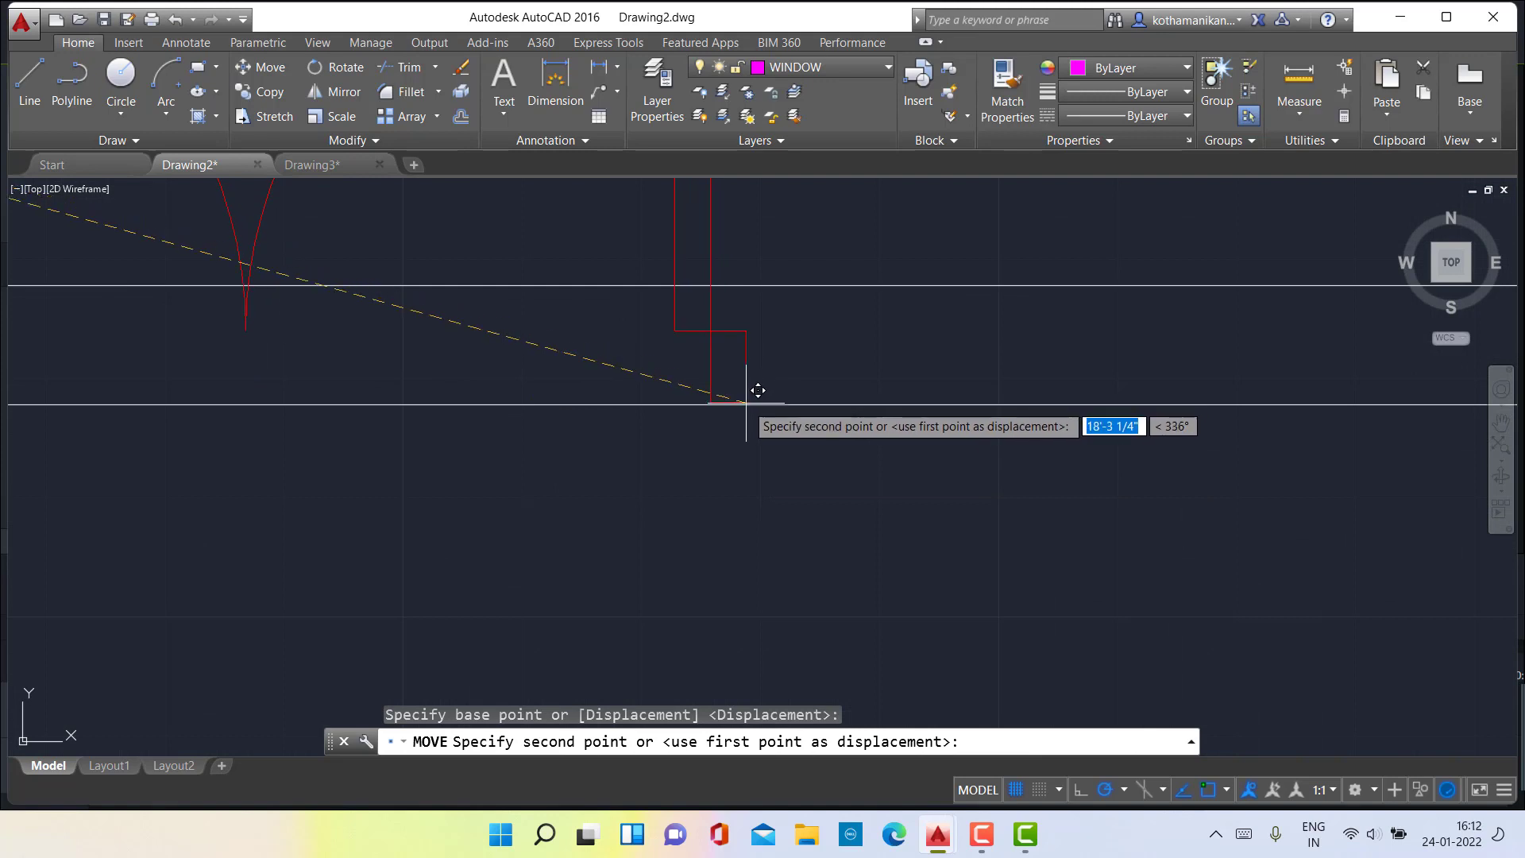
{"action": "left_click", "coordinate": [746, 404]}
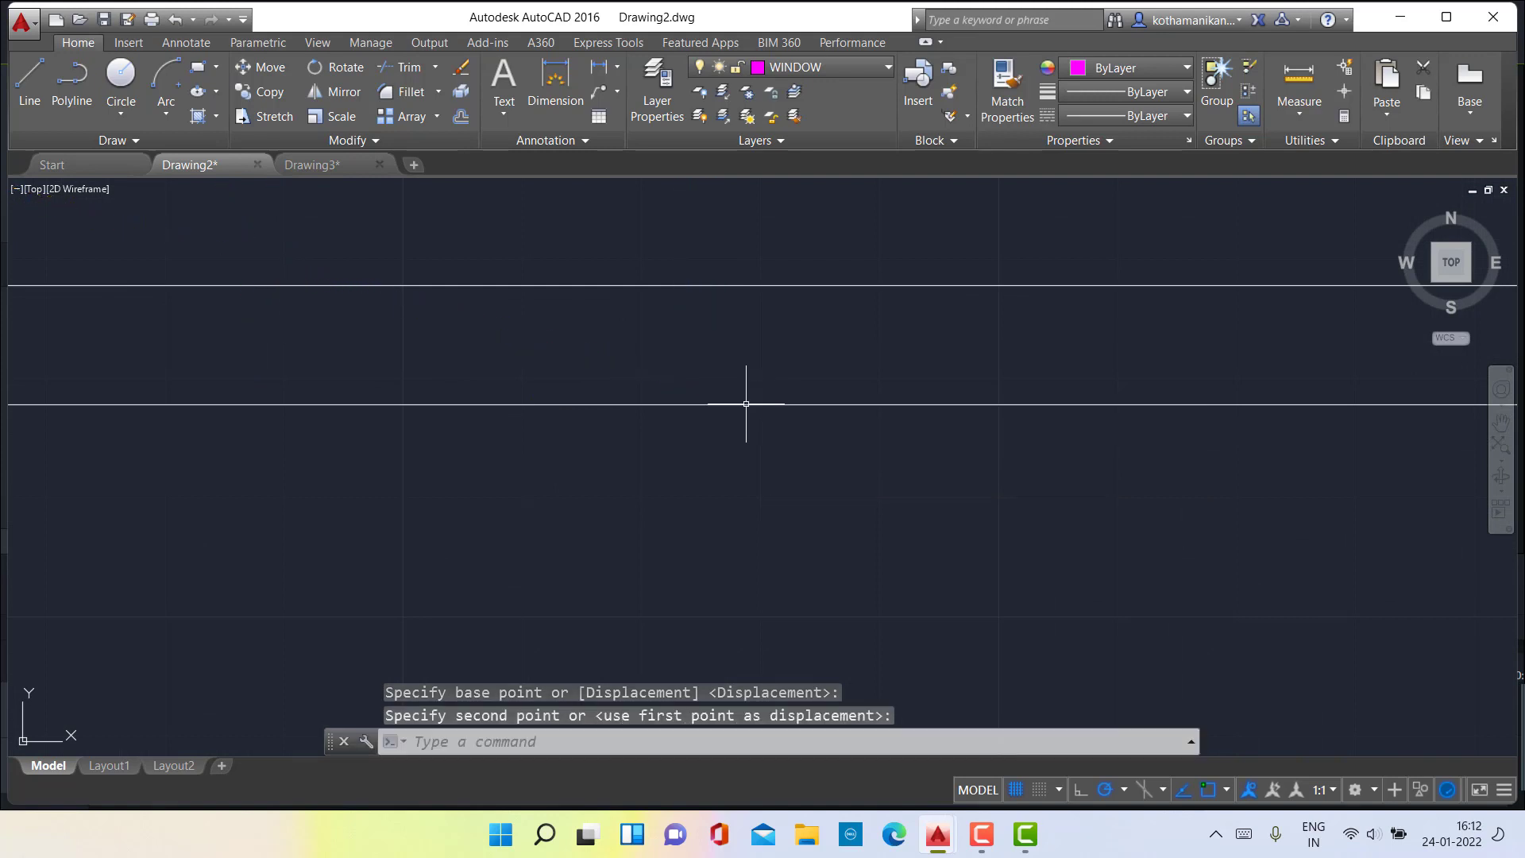
Explode the floor plan's outer wall outline into separate lines.
{"action": "scroll", "coordinate": [746, 404], "scroll_direction": "down", "scroll_amount": 5}
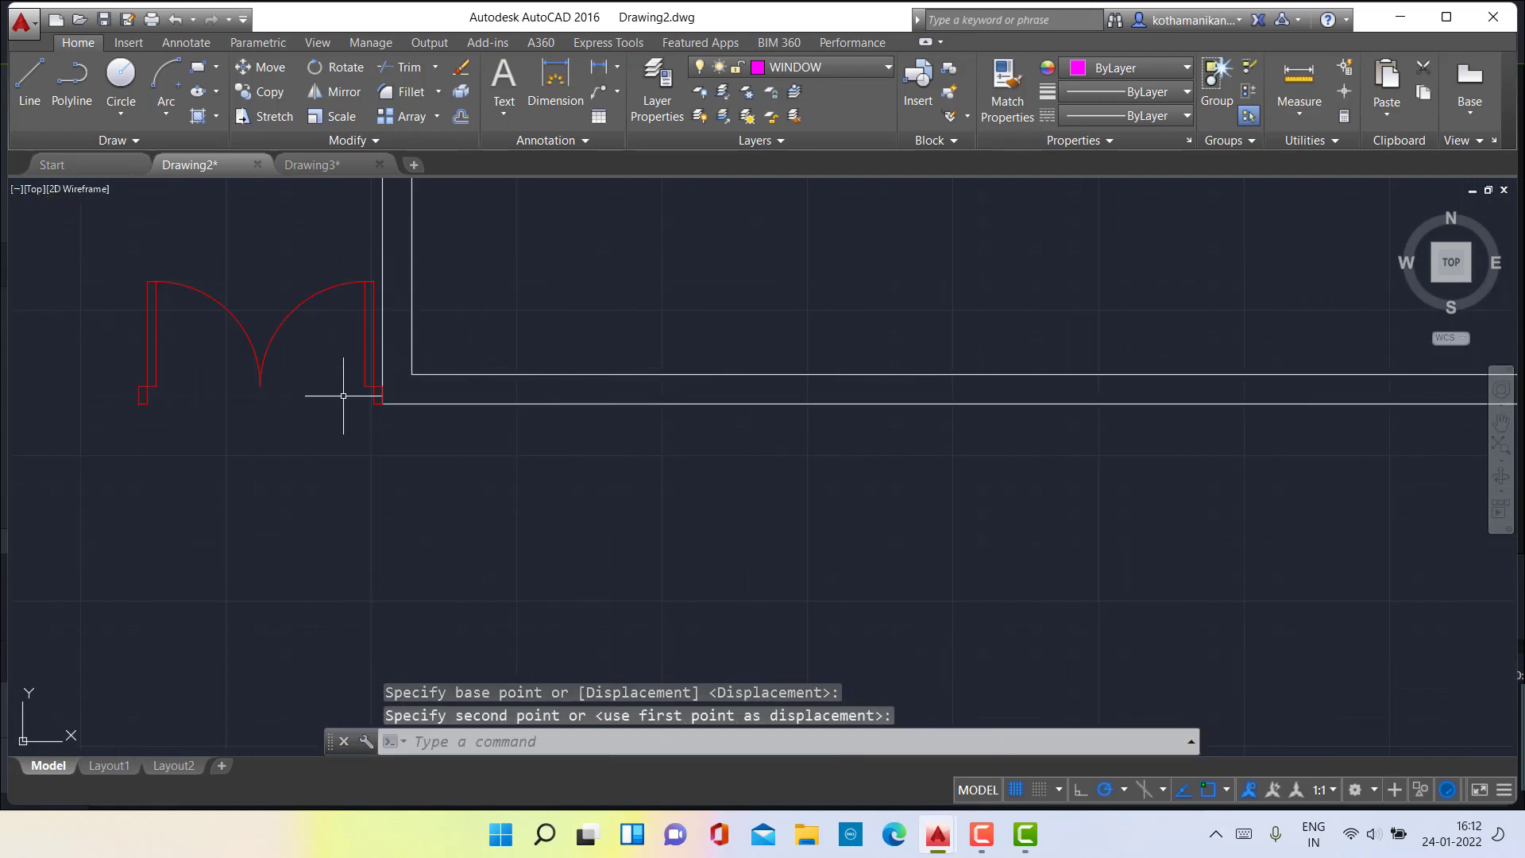
{"action": "scroll", "coordinate": [372, 399], "scroll_direction": "down", "scroll_amount": 4}
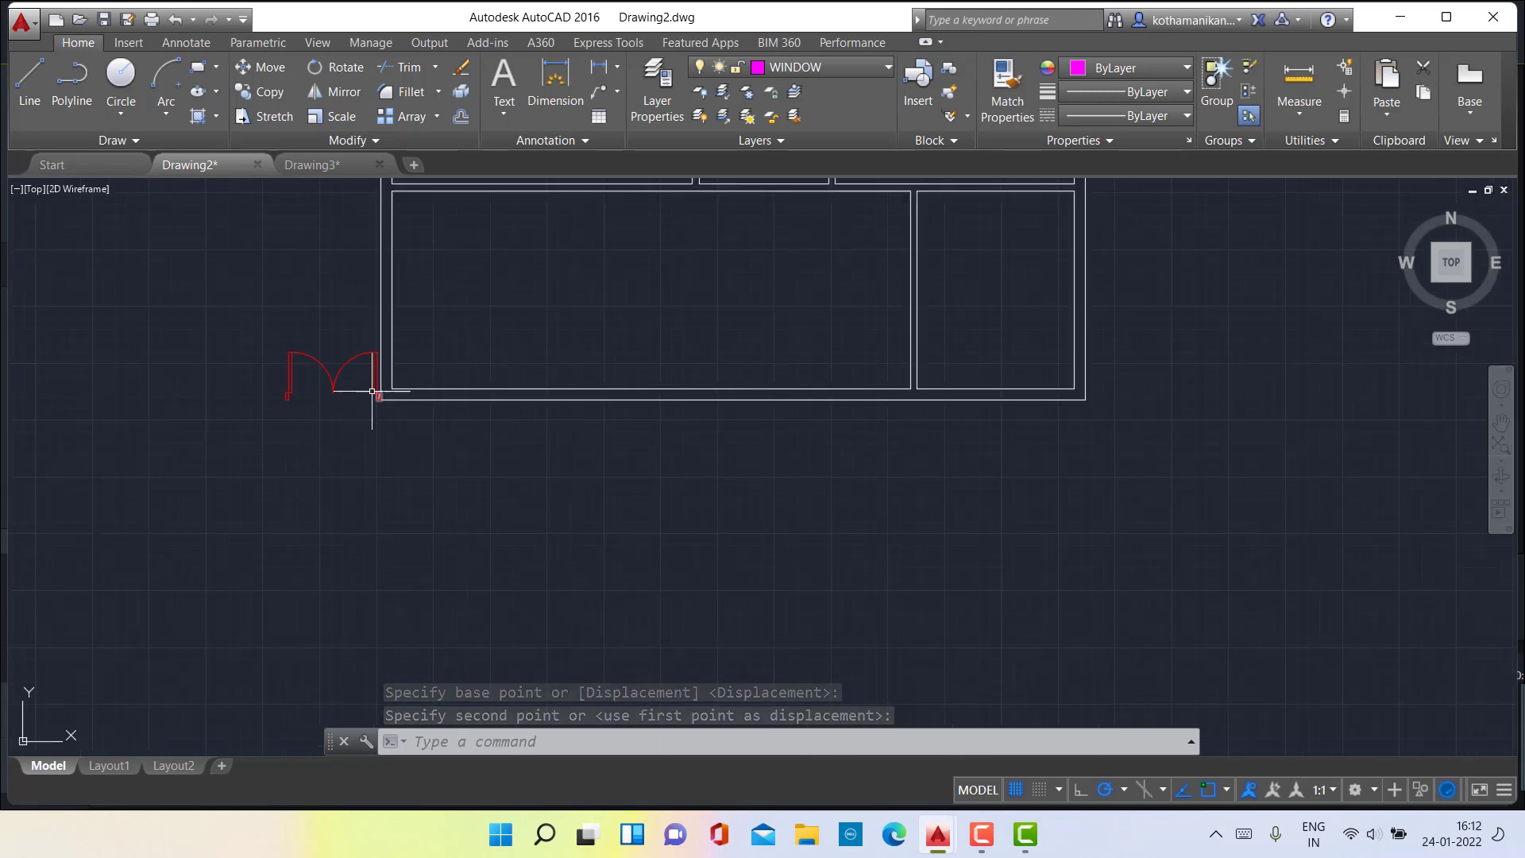
{"action": "scroll", "coordinate": [322, 389], "scroll_direction": "down", "scroll_amount": 2}
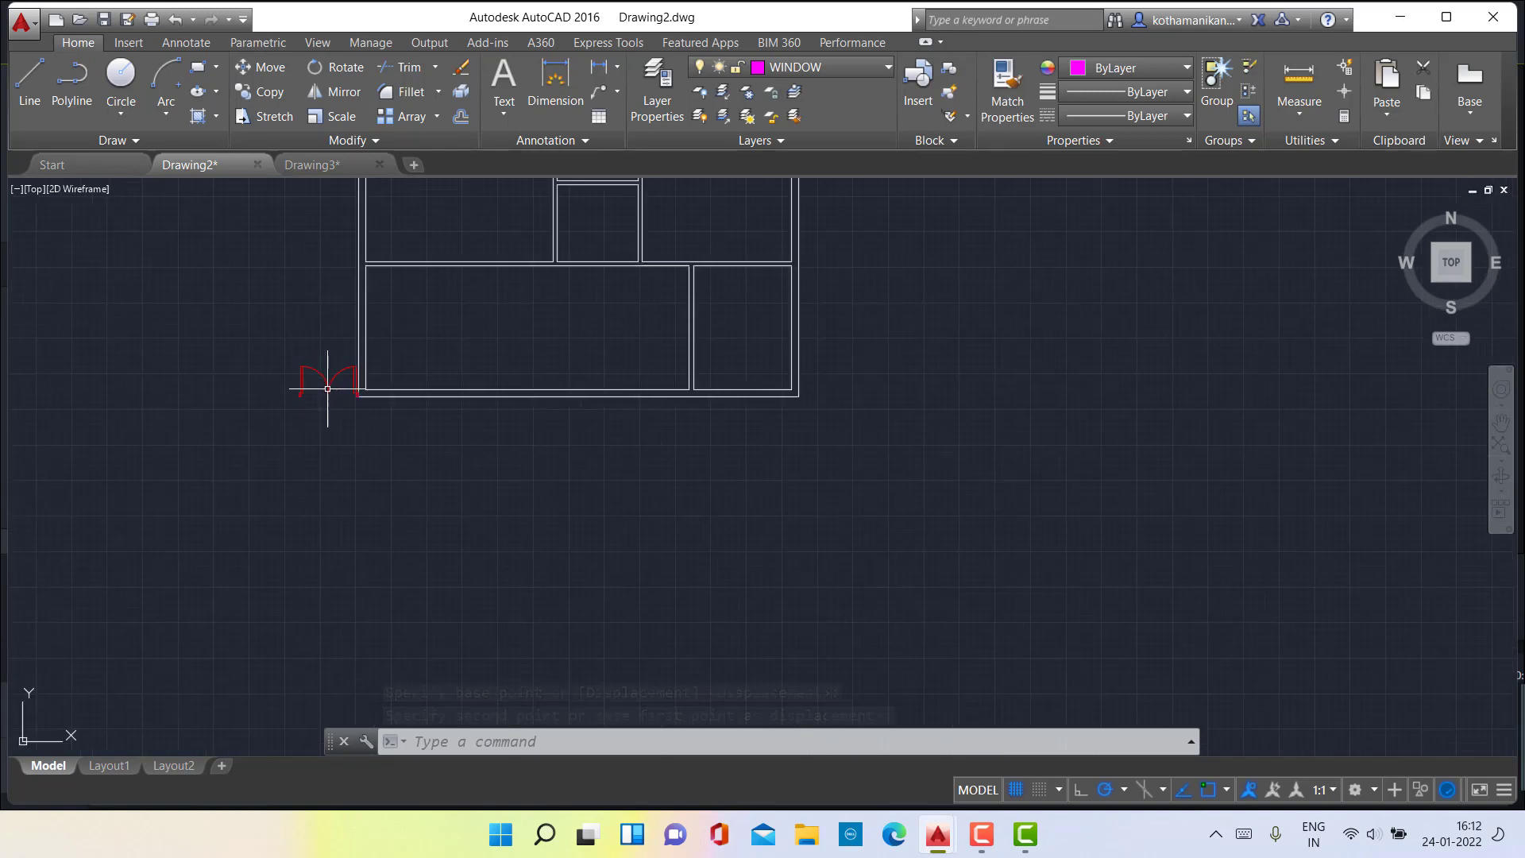
{"action": "left_click", "coordinate": [411, 395]}
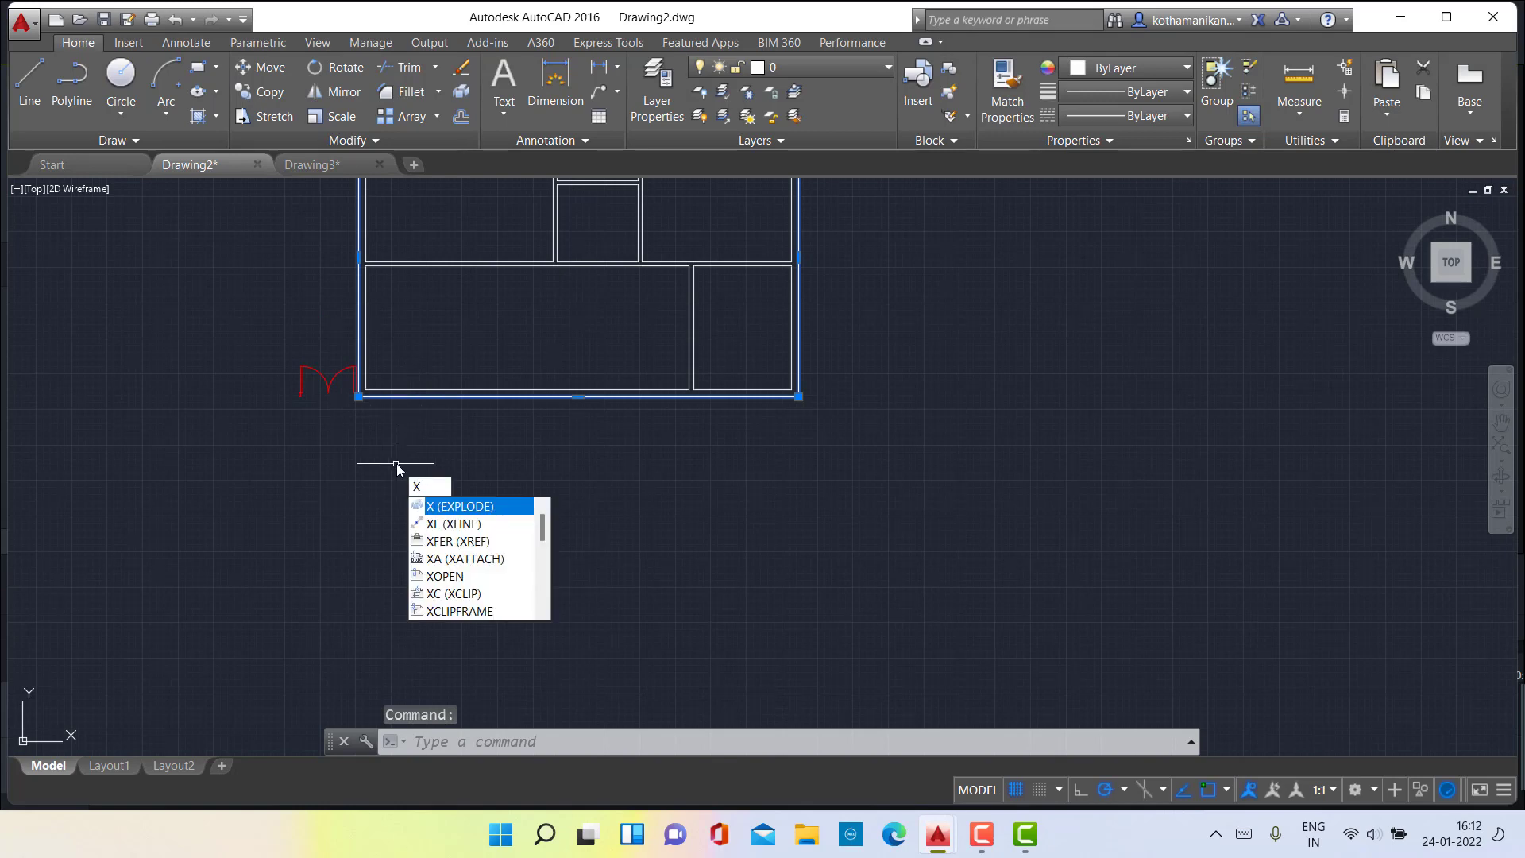
{"action": "key", "text": "Return"}
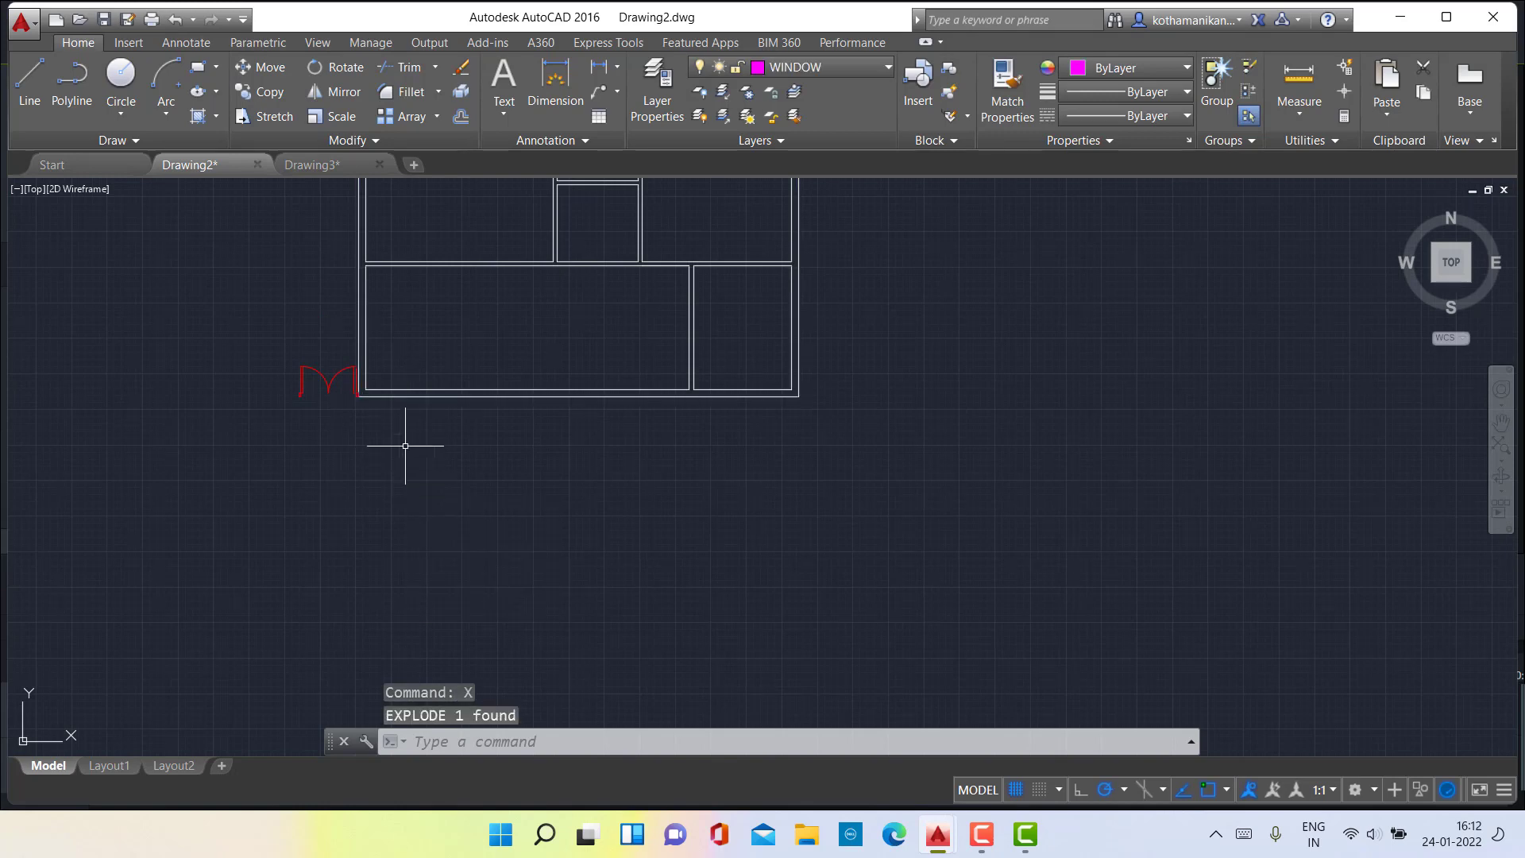
Move all six parts of the double door about 9'-9 1/2" horizontally to the right along the floor plan's bottom outer wall line.
{"action": "scroll", "coordinate": [353, 407], "scroll_direction": "up", "scroll_amount": 5}
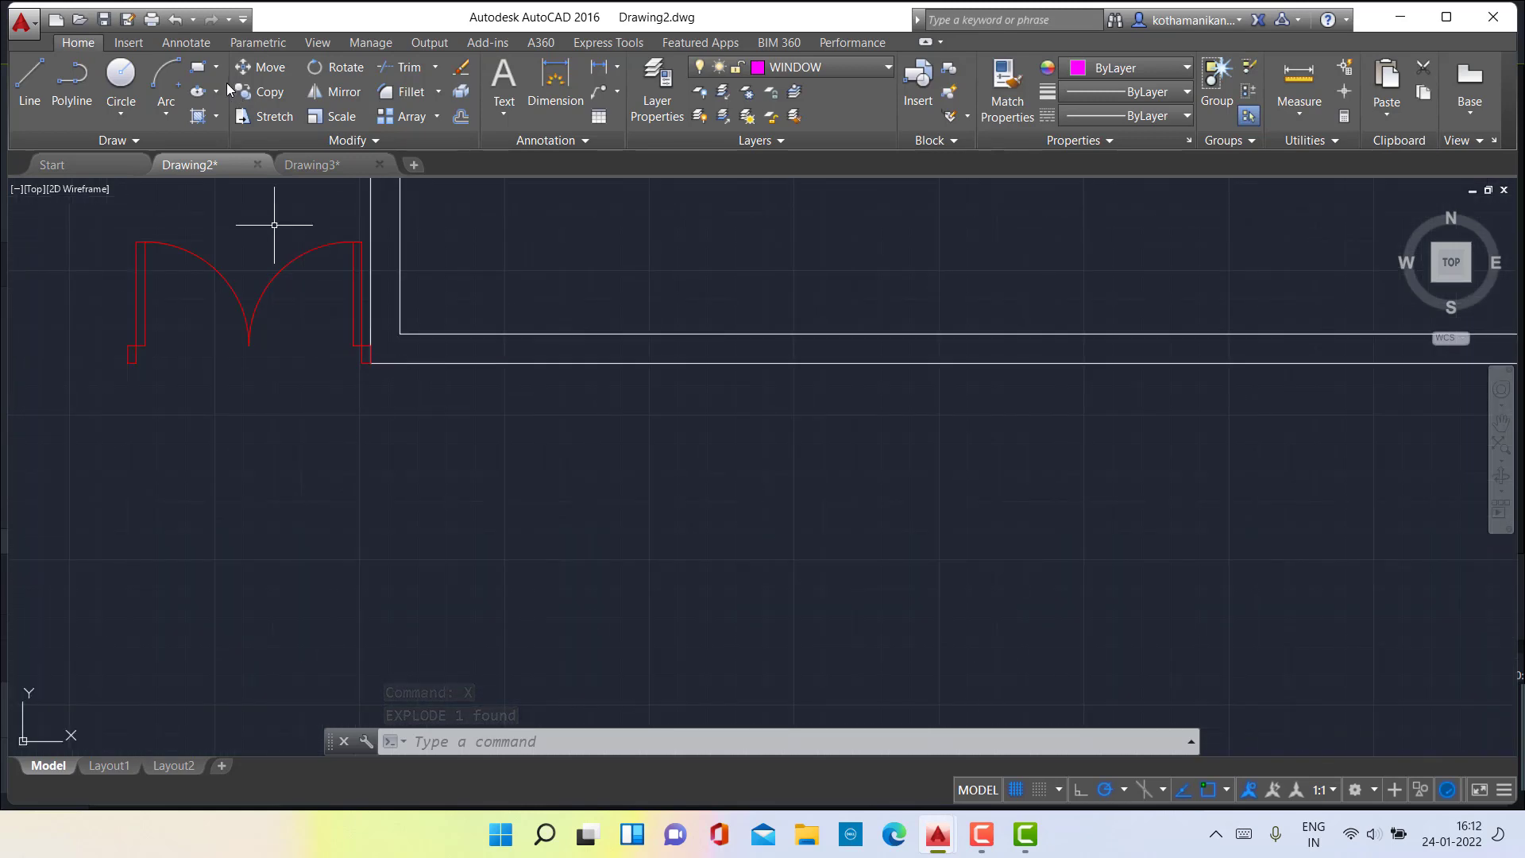
{"action": "left_click", "coordinate": [256, 68]}
{"action": "mouse_move", "coordinate": [97, 256]}
{"action": "left_mouse_down"}
{"action": "mouse_move", "coordinate": [265, 415]}
{"action": "mouse_move", "coordinate": [114, 405]}
{"action": "left_mouse_up"}
{"action": "left_click", "coordinate": [266, 355]}
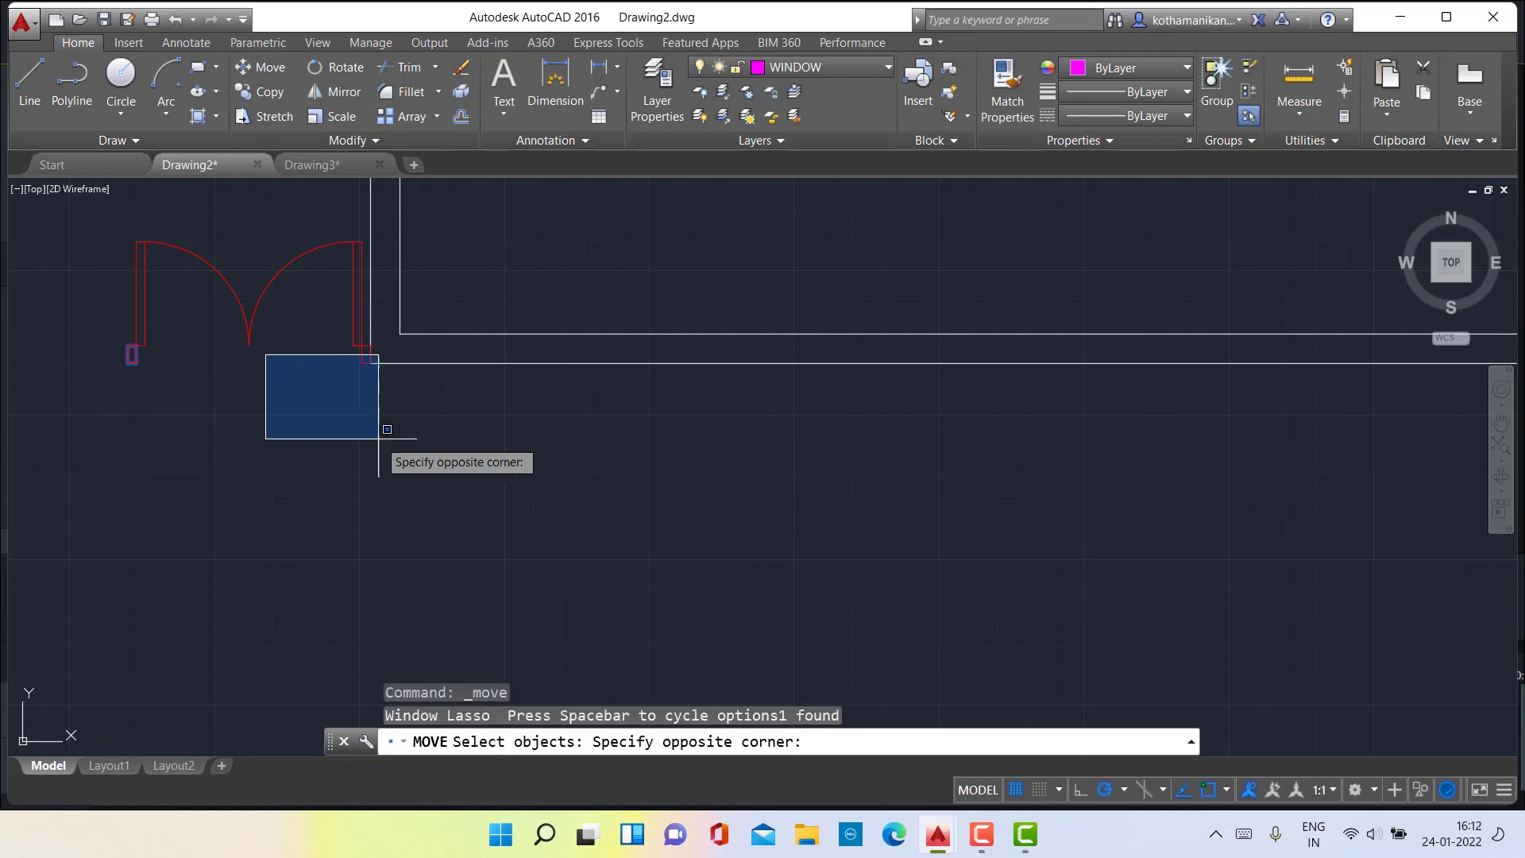
{"action": "left_click", "coordinate": [327, 381]}
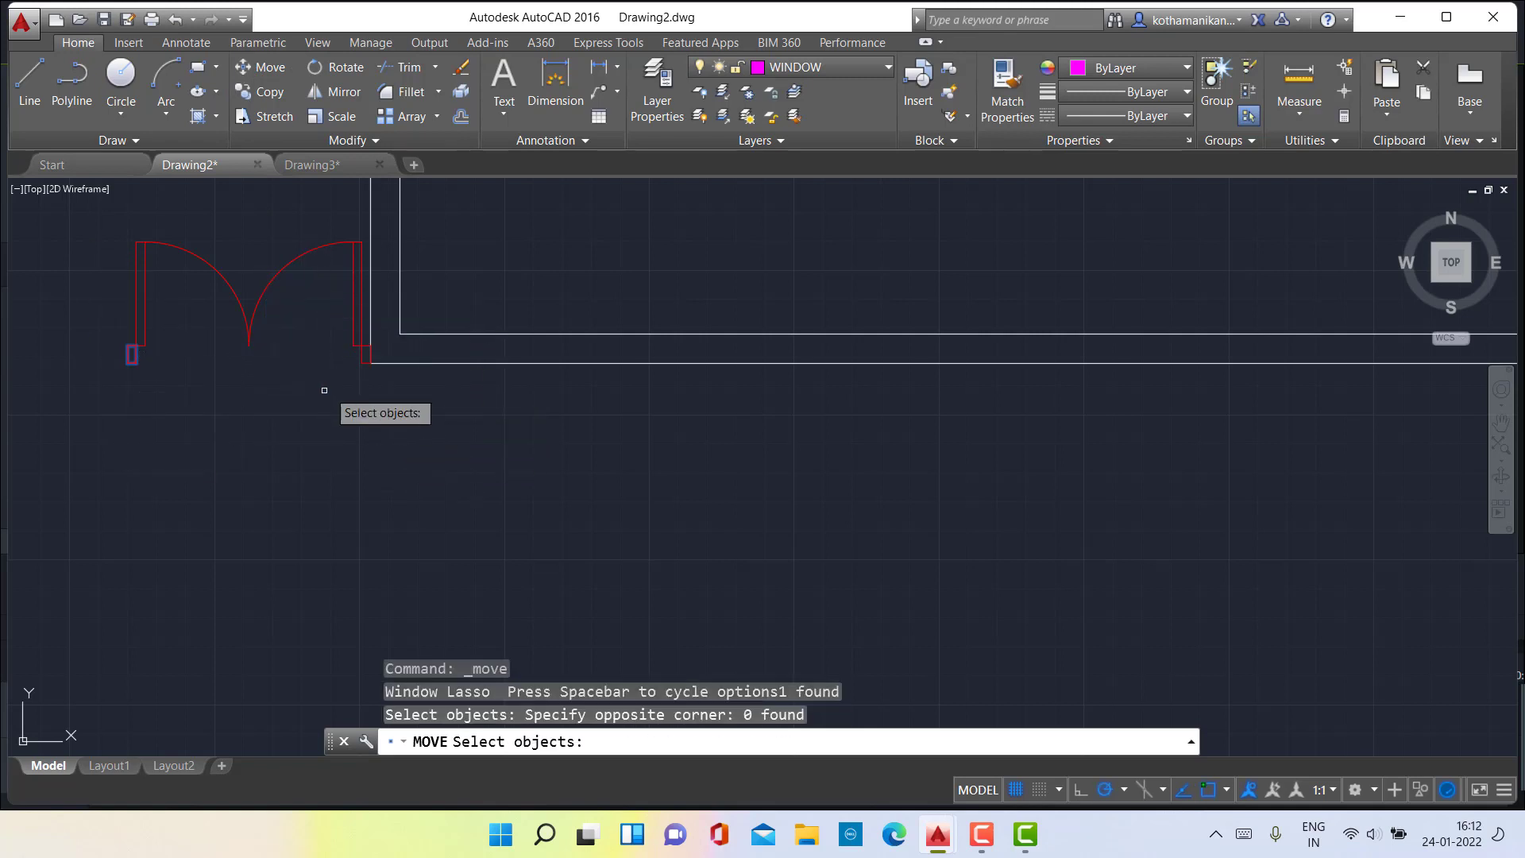
{"action": "mouse_move", "coordinate": [105, 226]}
{"action": "left_mouse_down"}
{"action": "mouse_move", "coordinate": [154, 246]}
{"action": "mouse_move", "coordinate": [211, 341]}
{"action": "mouse_move", "coordinate": [90, 416]}
{"action": "left_mouse_up"}
{"action": "left_click", "coordinate": [148, 393]}
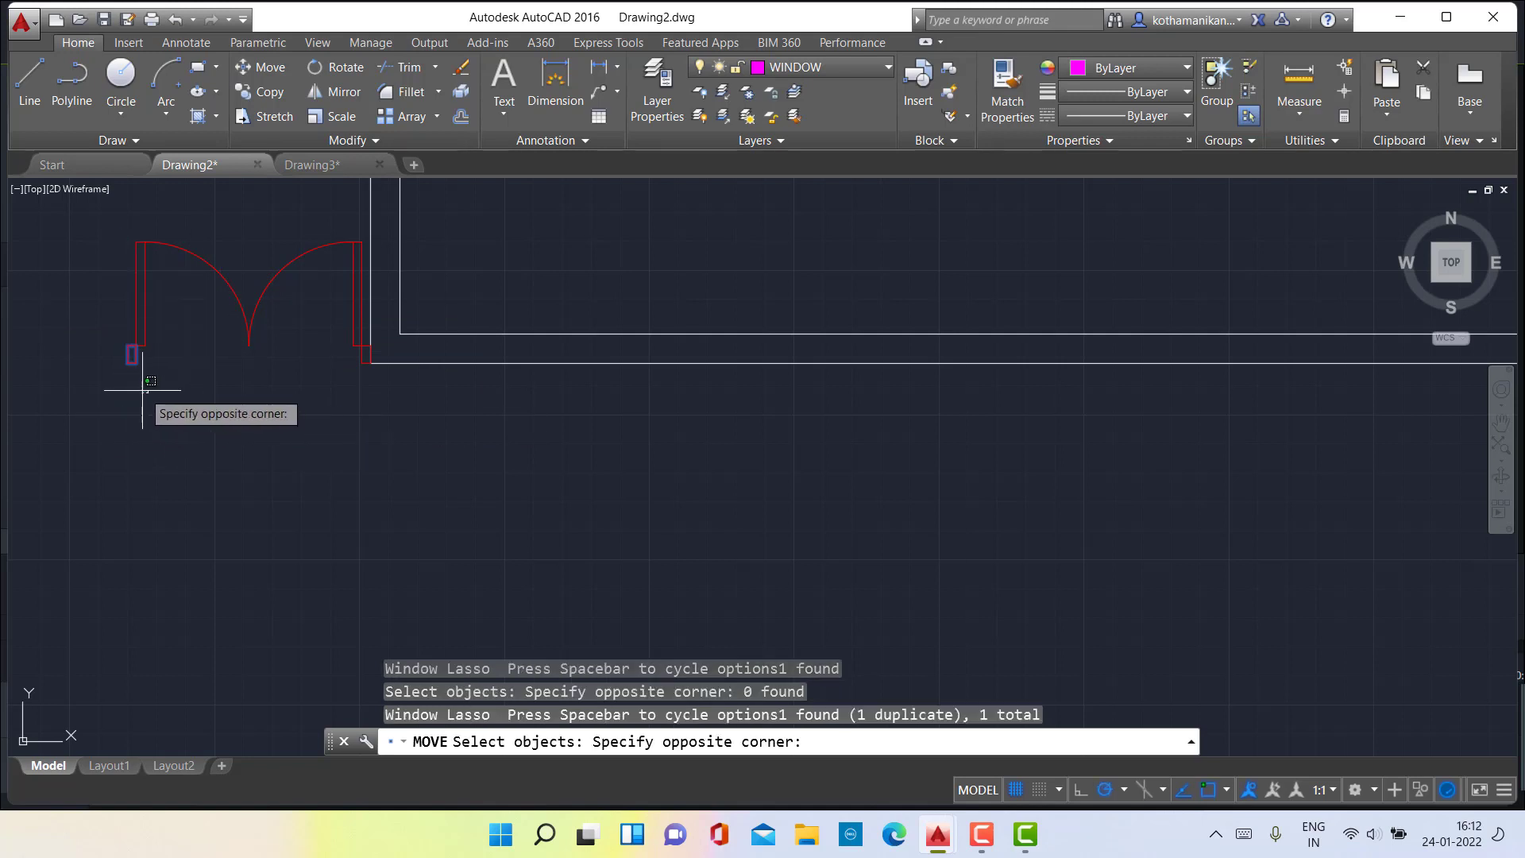
{"action": "left_click", "coordinate": [123, 243]}
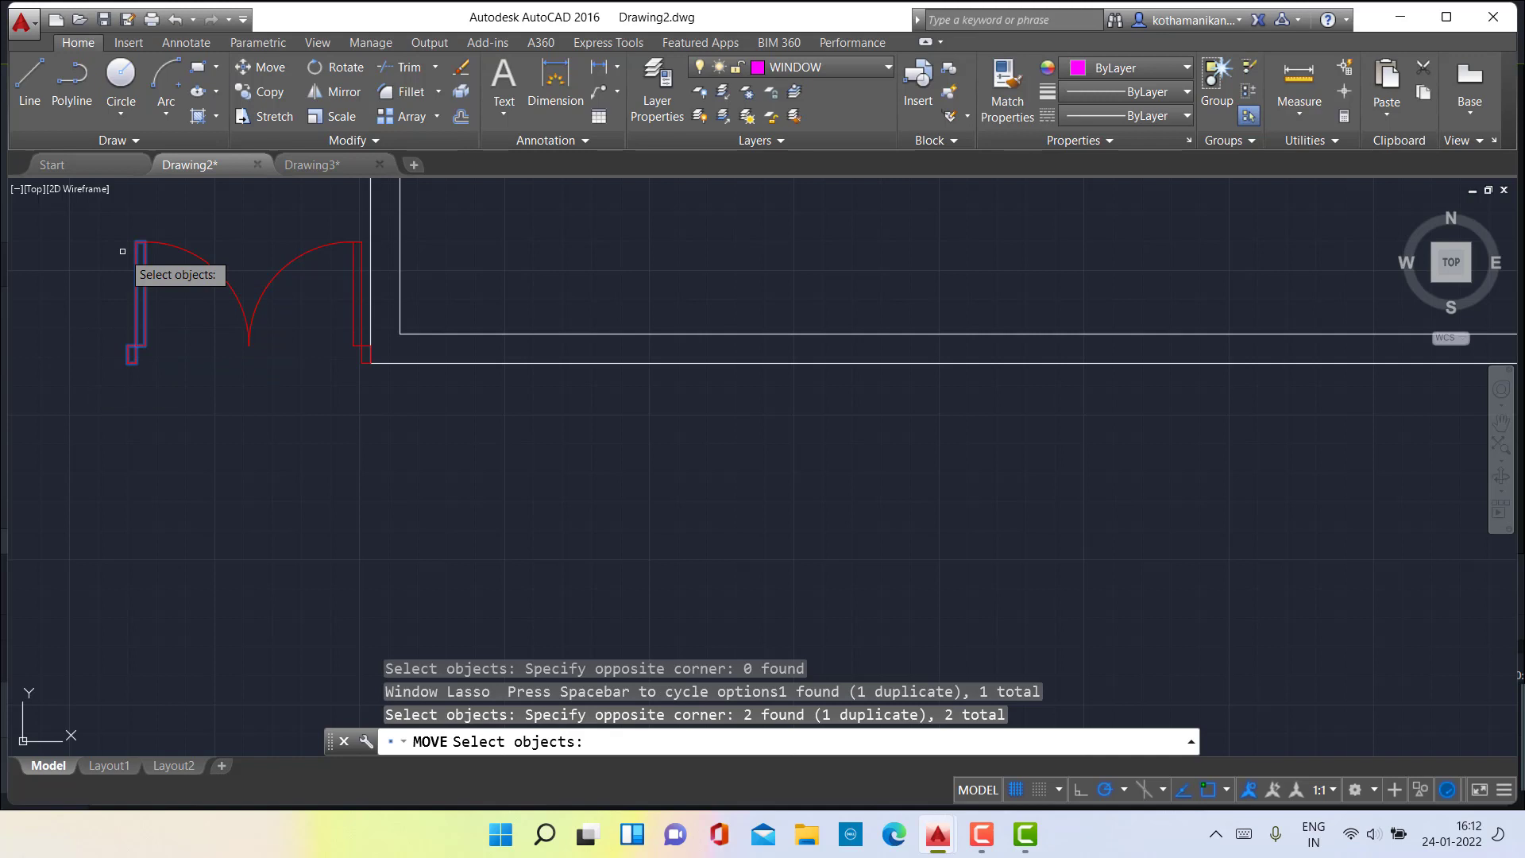
{"action": "left_click", "coordinate": [207, 265]}
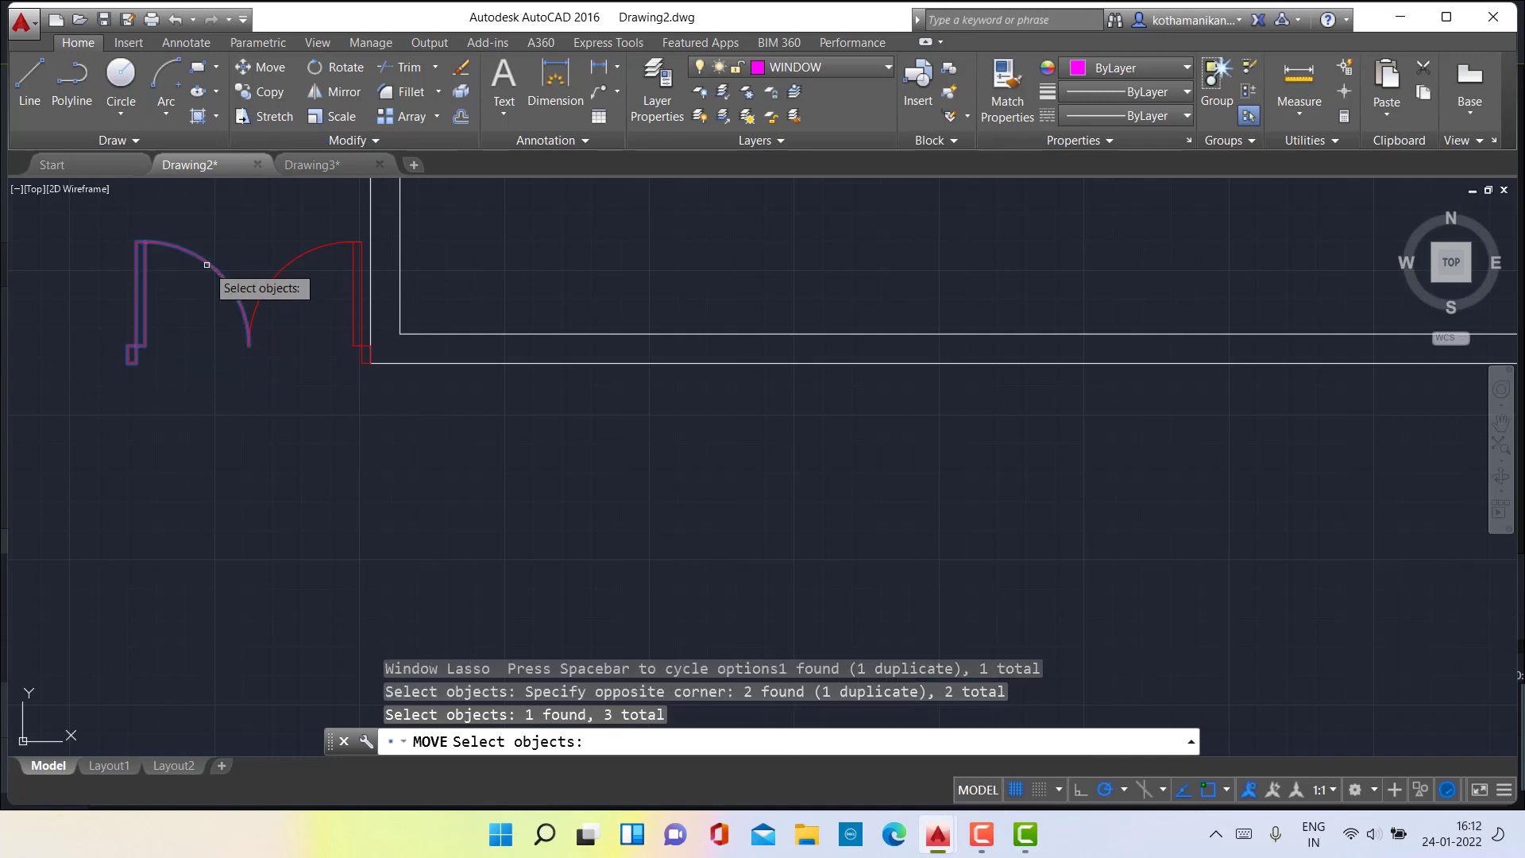
{"action": "left_click", "coordinate": [266, 282]}
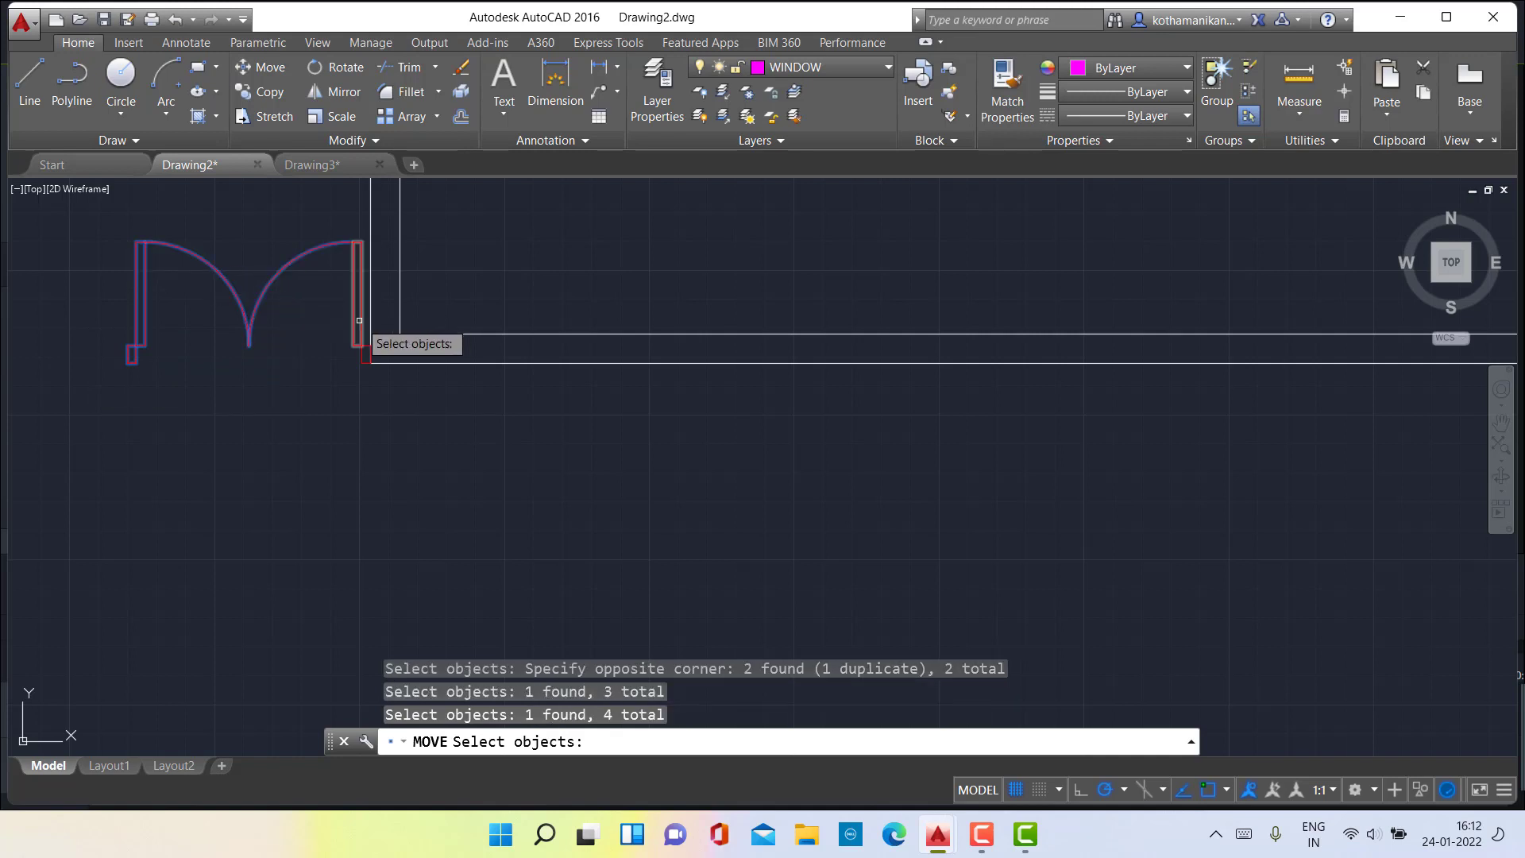
{"action": "left_click", "coordinate": [359, 320]}
{"action": "left_click", "coordinate": [366, 354]}
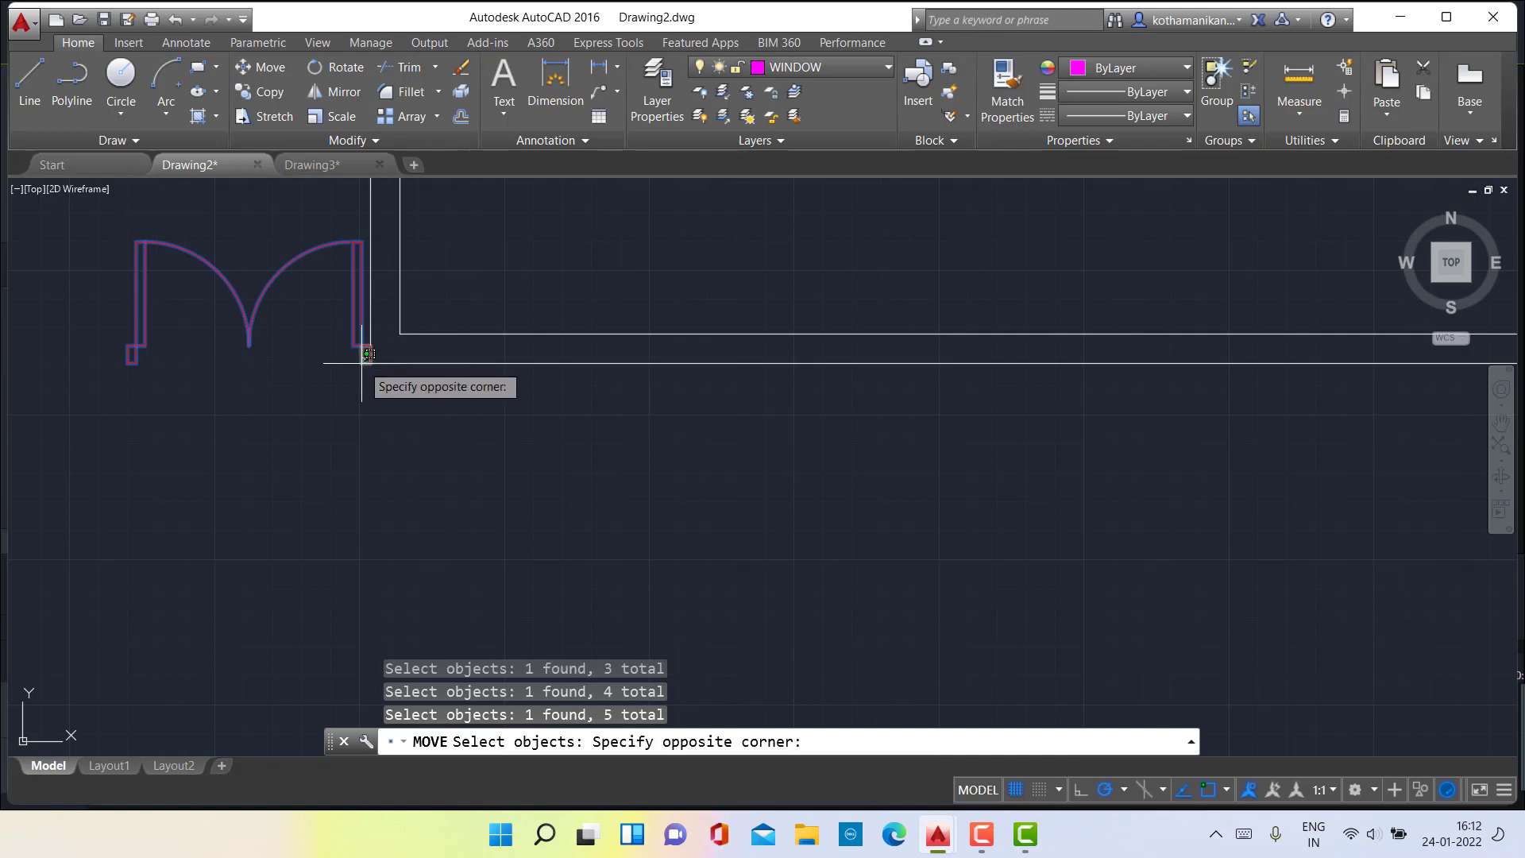
{"action": "left_click", "coordinate": [361, 364]}
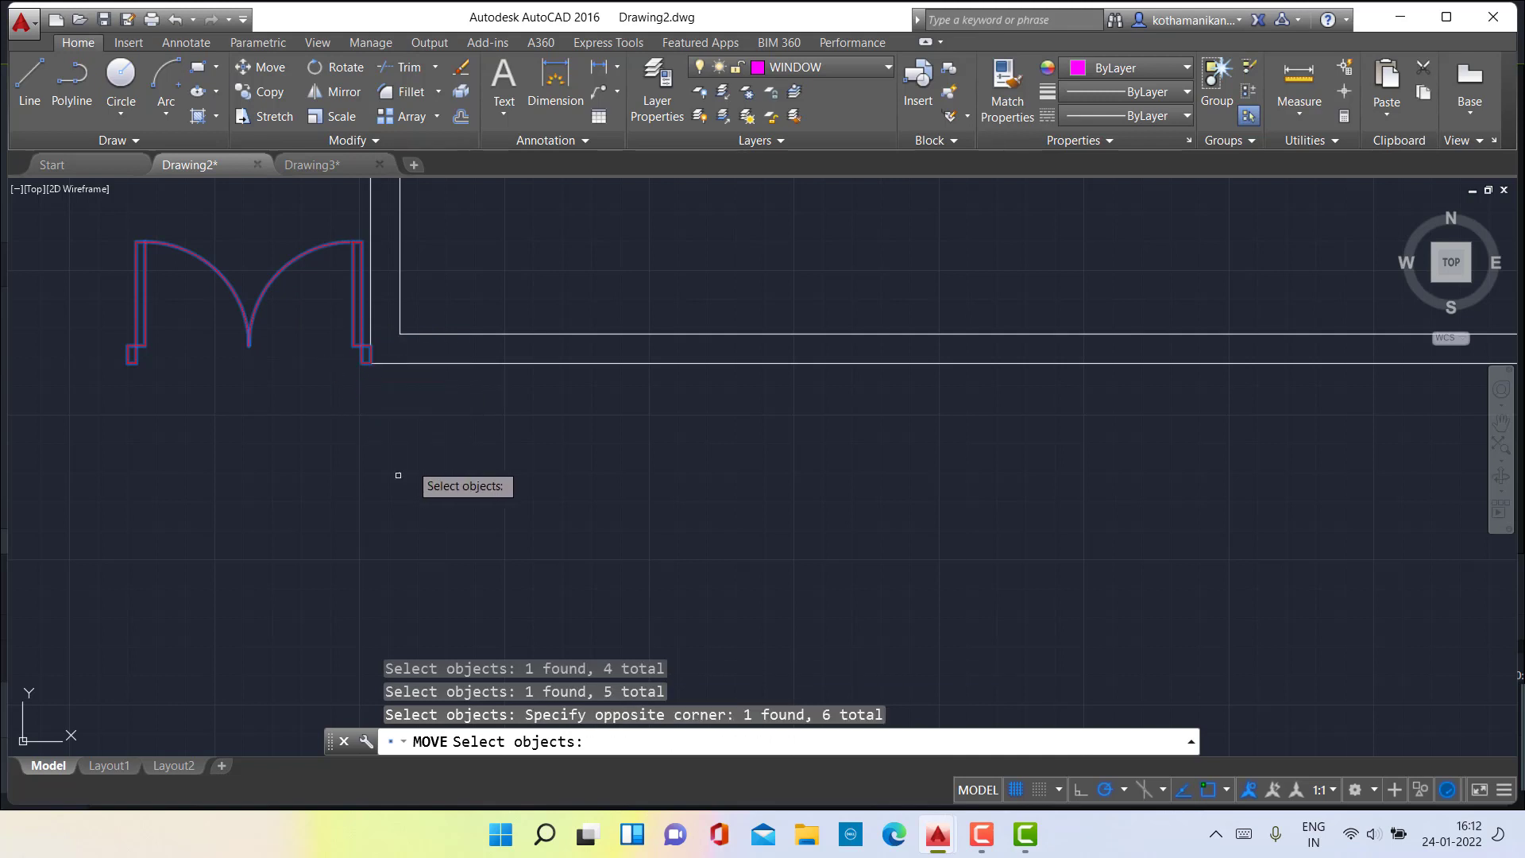
{"action": "key", "text": "Return"}
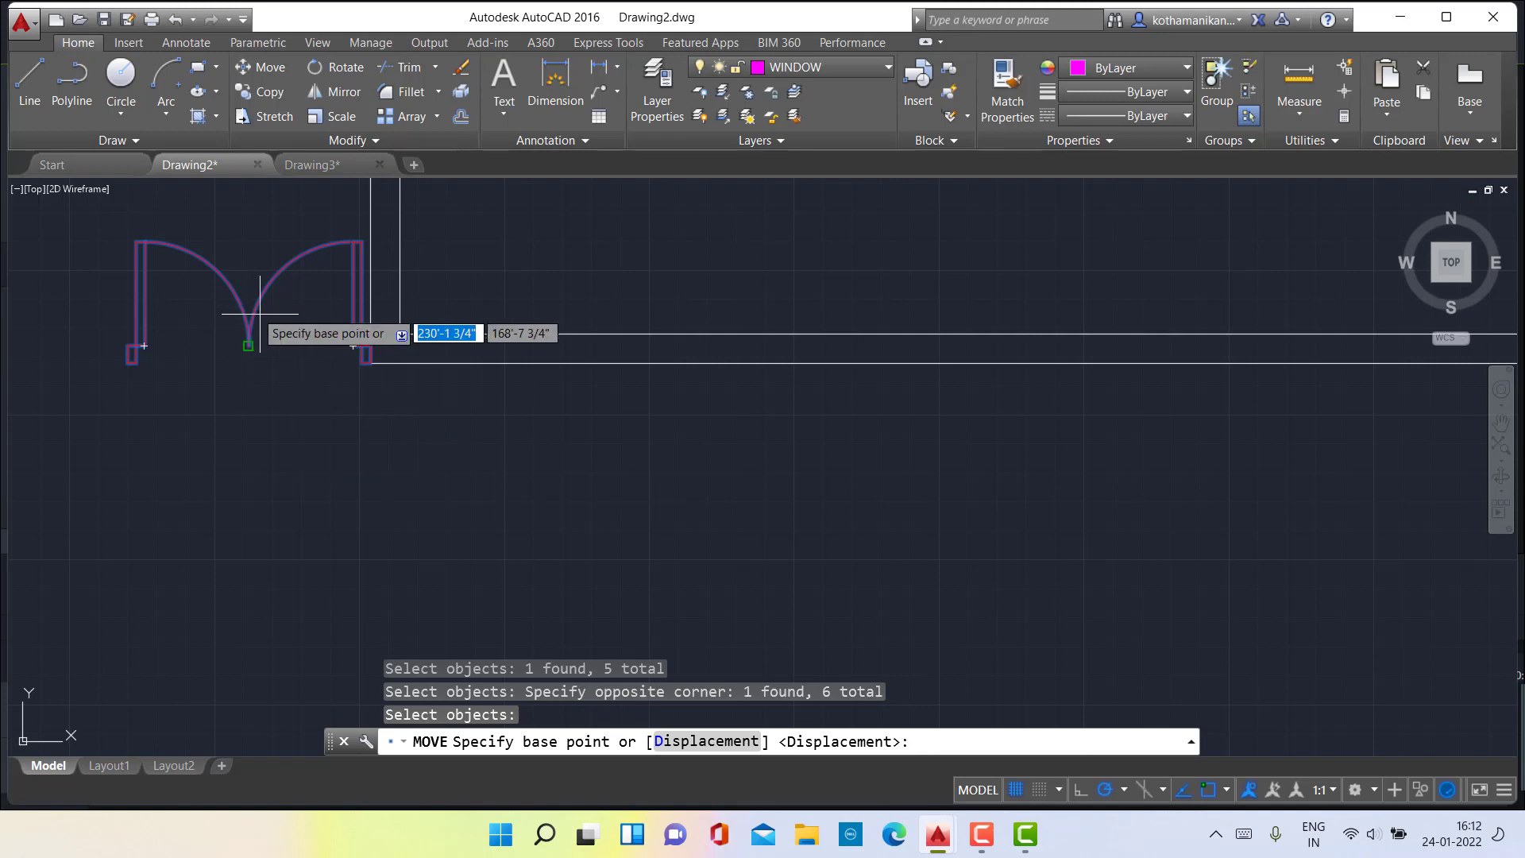
{"action": "scroll", "coordinate": [369, 388], "scroll_direction": "up", "scroll_amount": 4}
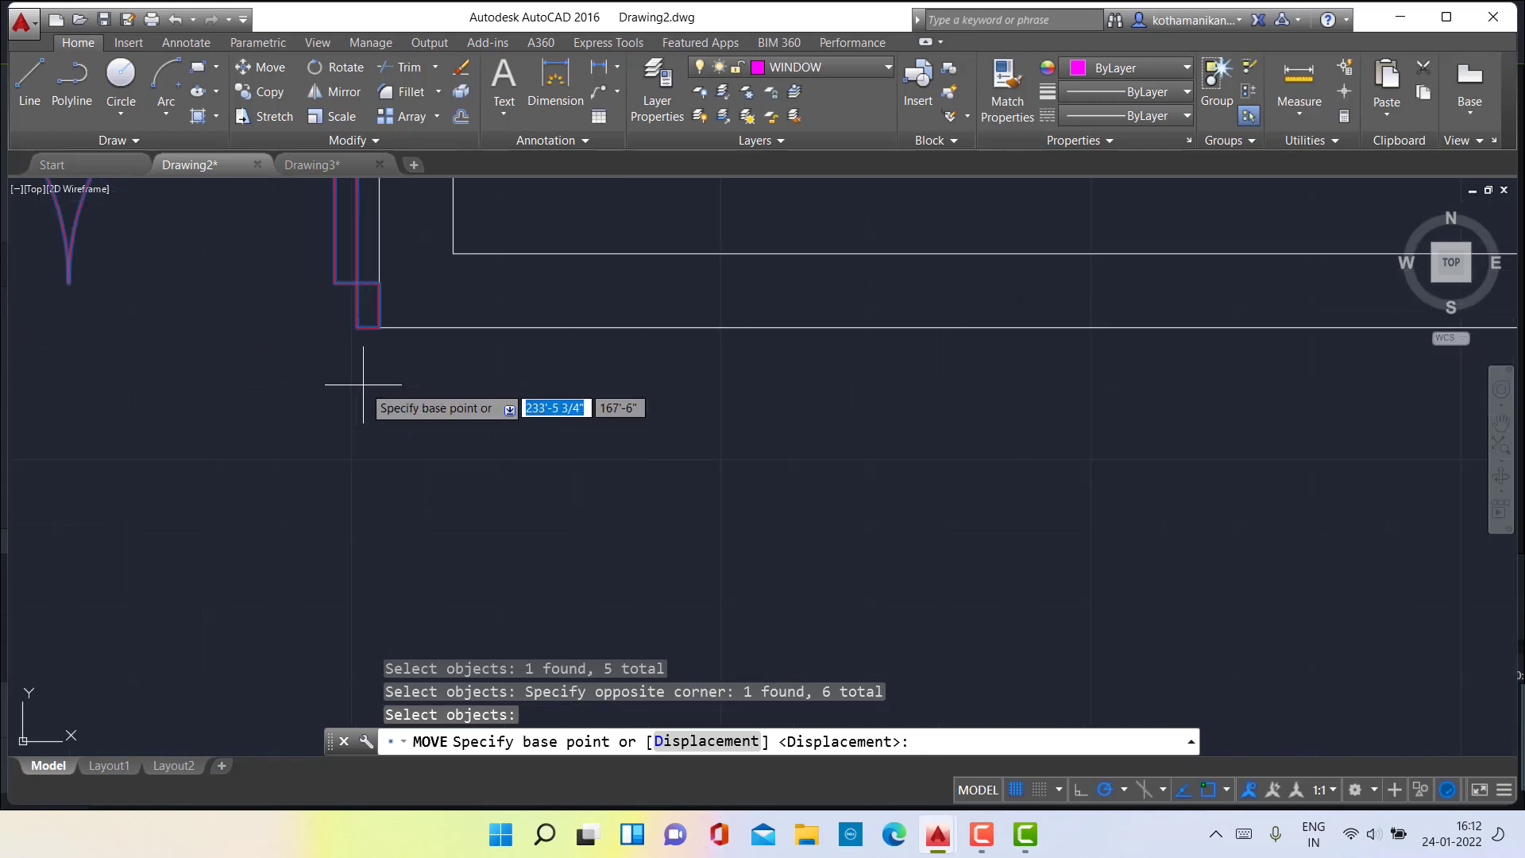
{"action": "left_click", "coordinate": [380, 326]}
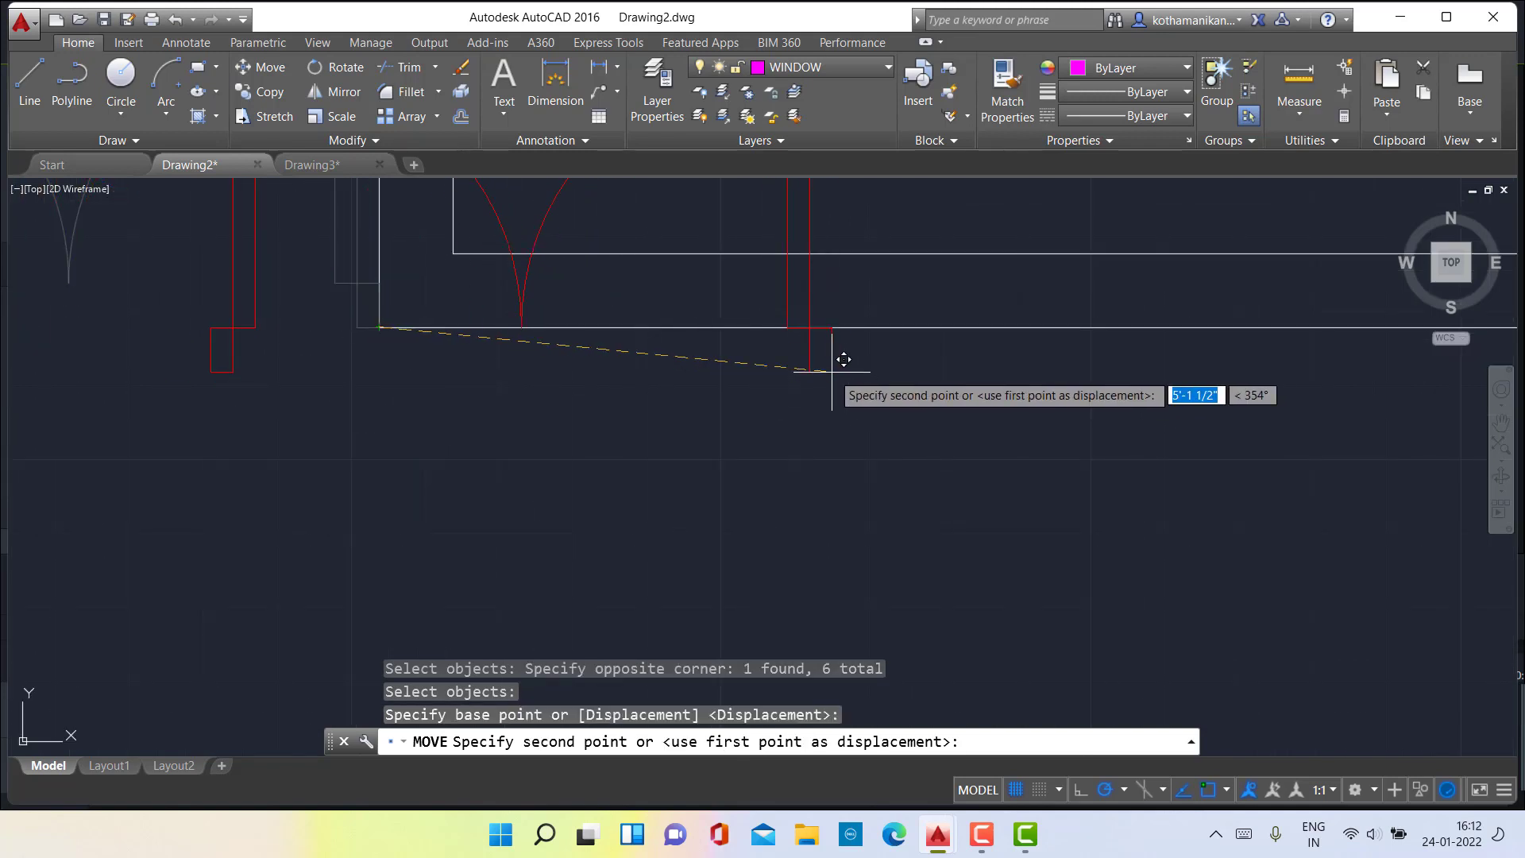
{"action": "scroll", "coordinate": [791, 380], "scroll_direction": "down", "scroll_amount": 5}
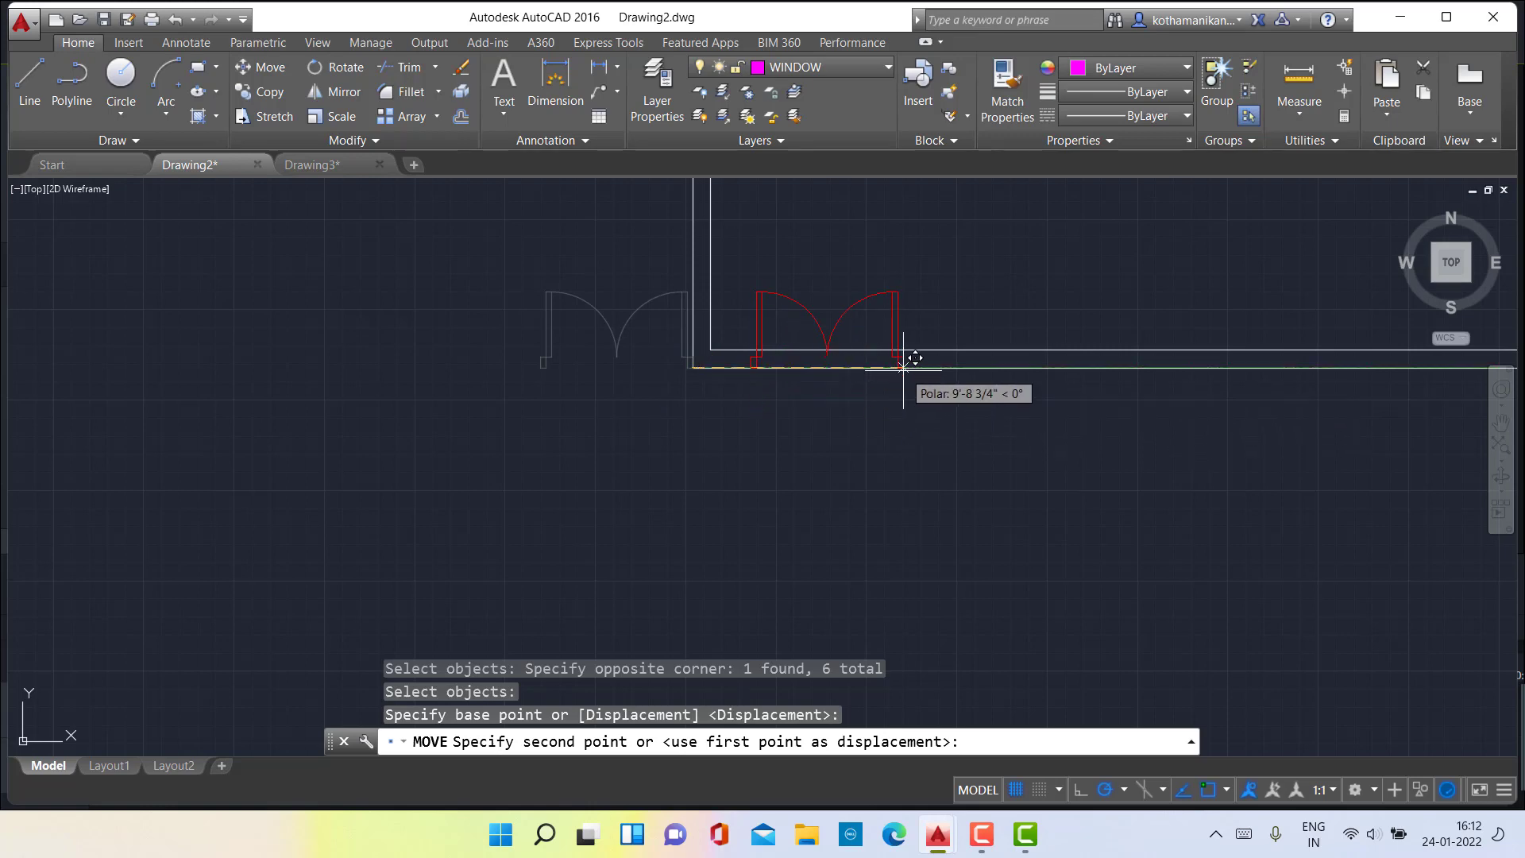
{"action": "scroll", "coordinate": [905, 368], "scroll_direction": "up", "scroll_amount": 5}
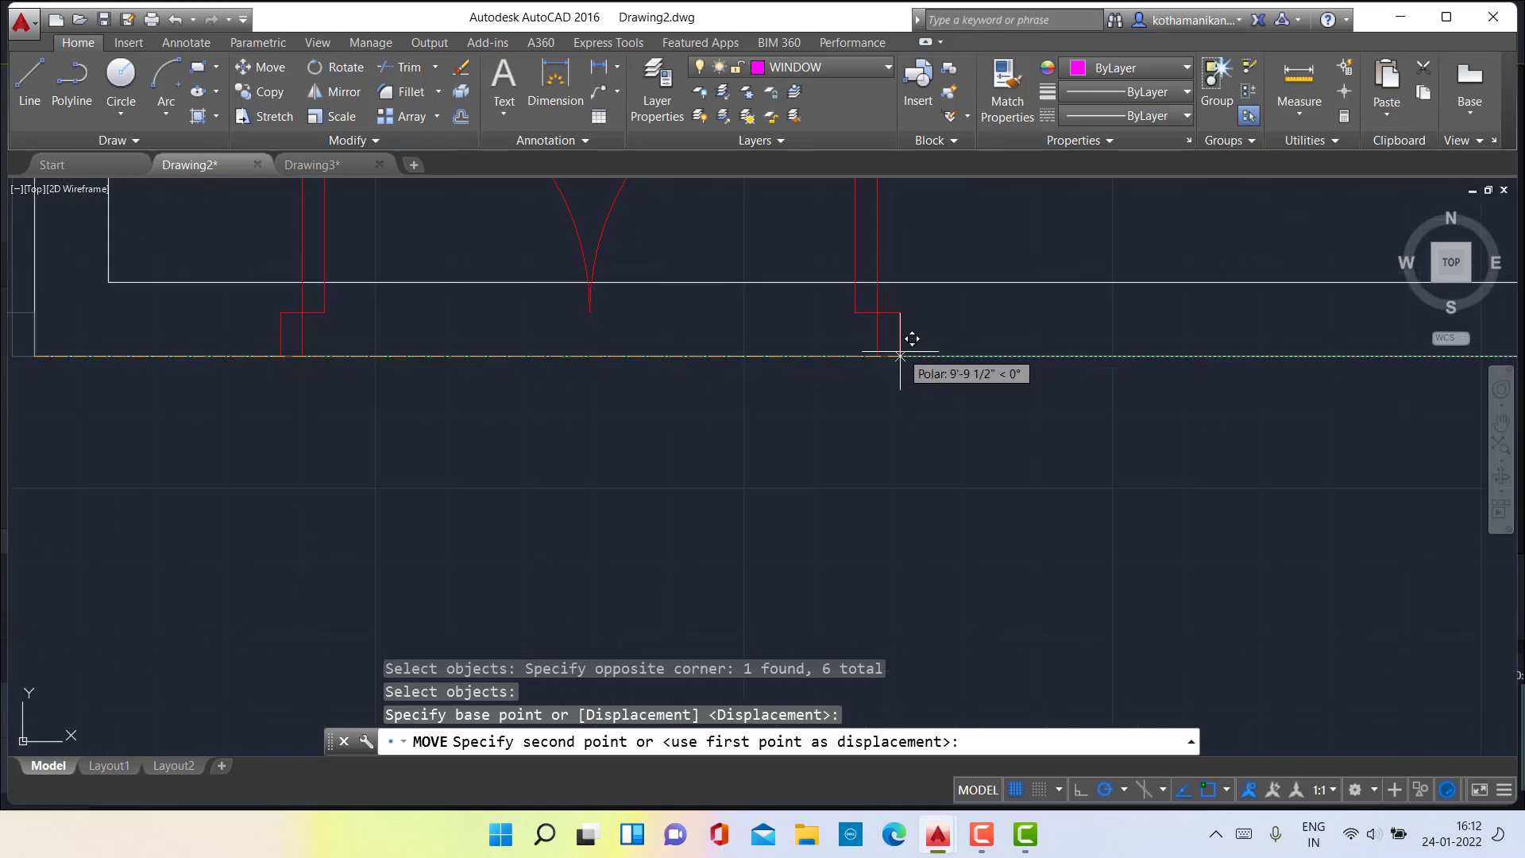
{"action": "left_click", "coordinate": [898, 355]}
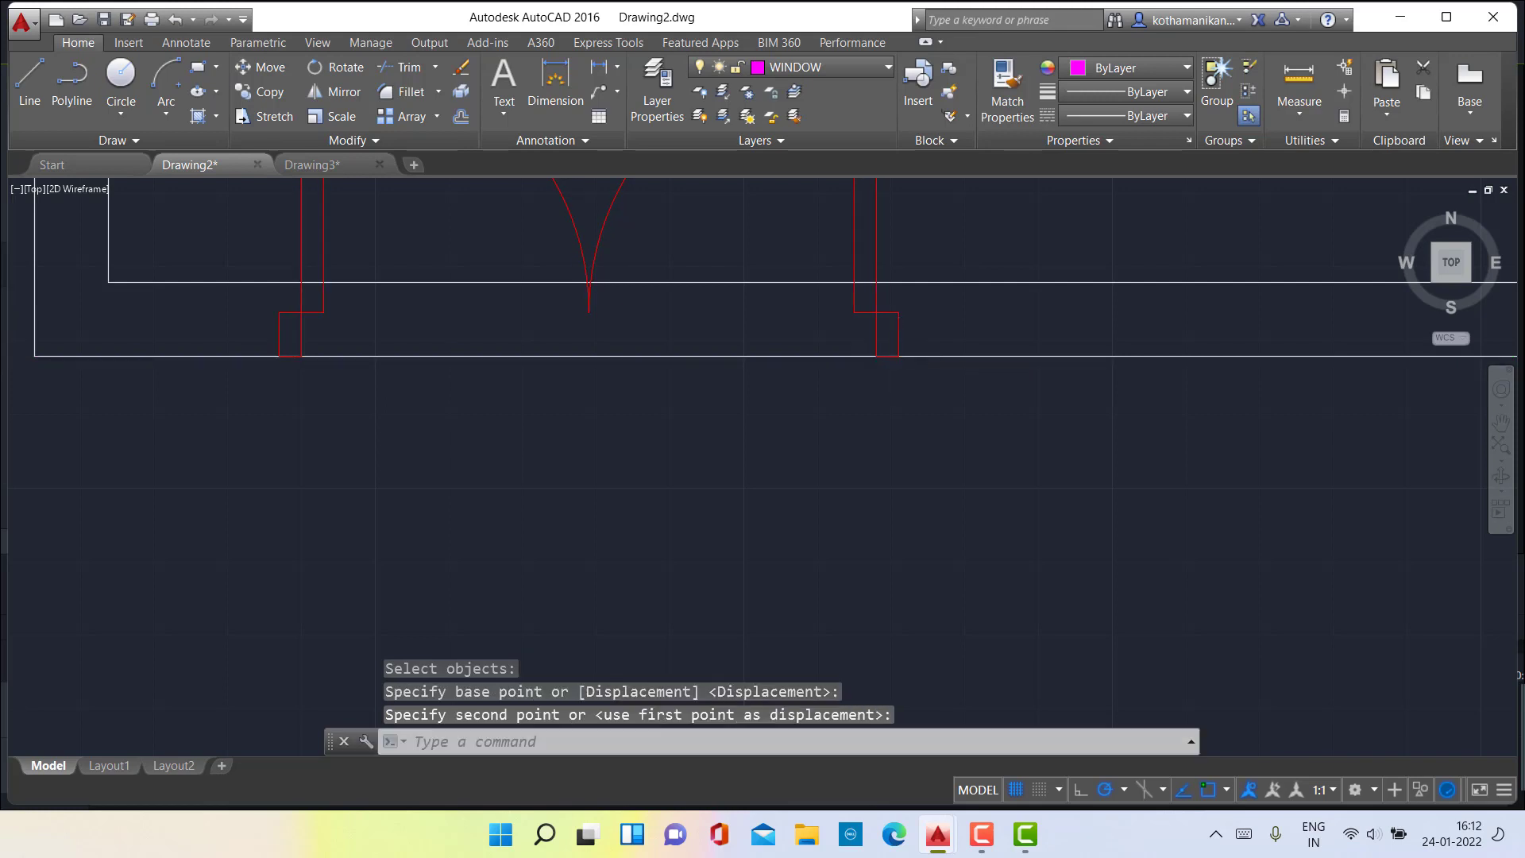
Copy the separate single door by its lower-right frame corner to the lower-left end of the floor plan's horizontal middle wall.
{"action": "scroll", "coordinate": [763, 389], "scroll_direction": "down", "scroll_amount": 6}
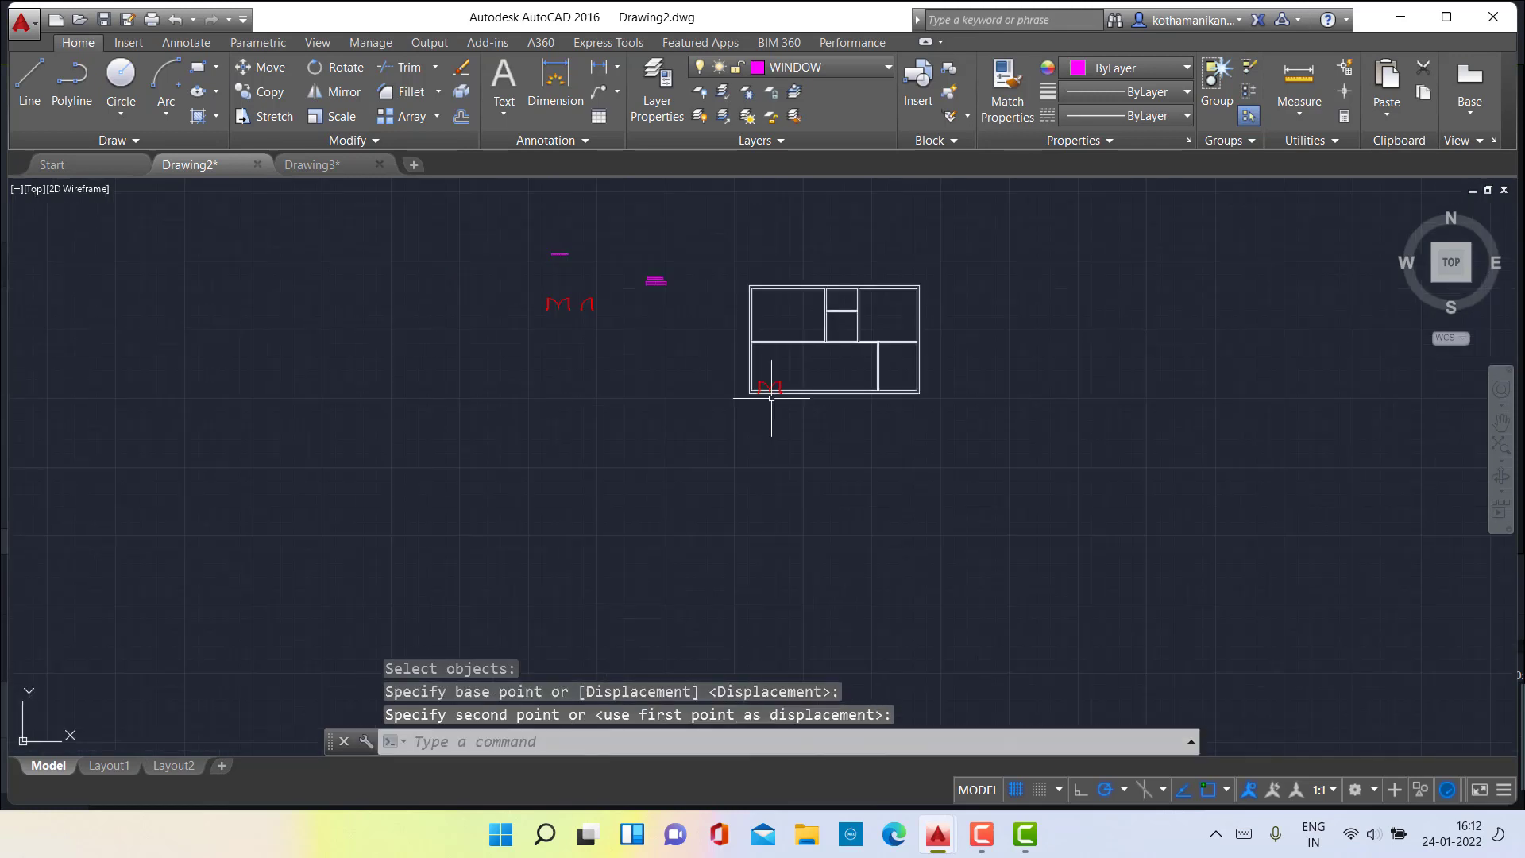
{"action": "scroll", "coordinate": [597, 312], "scroll_direction": "up", "scroll_amount": 6}
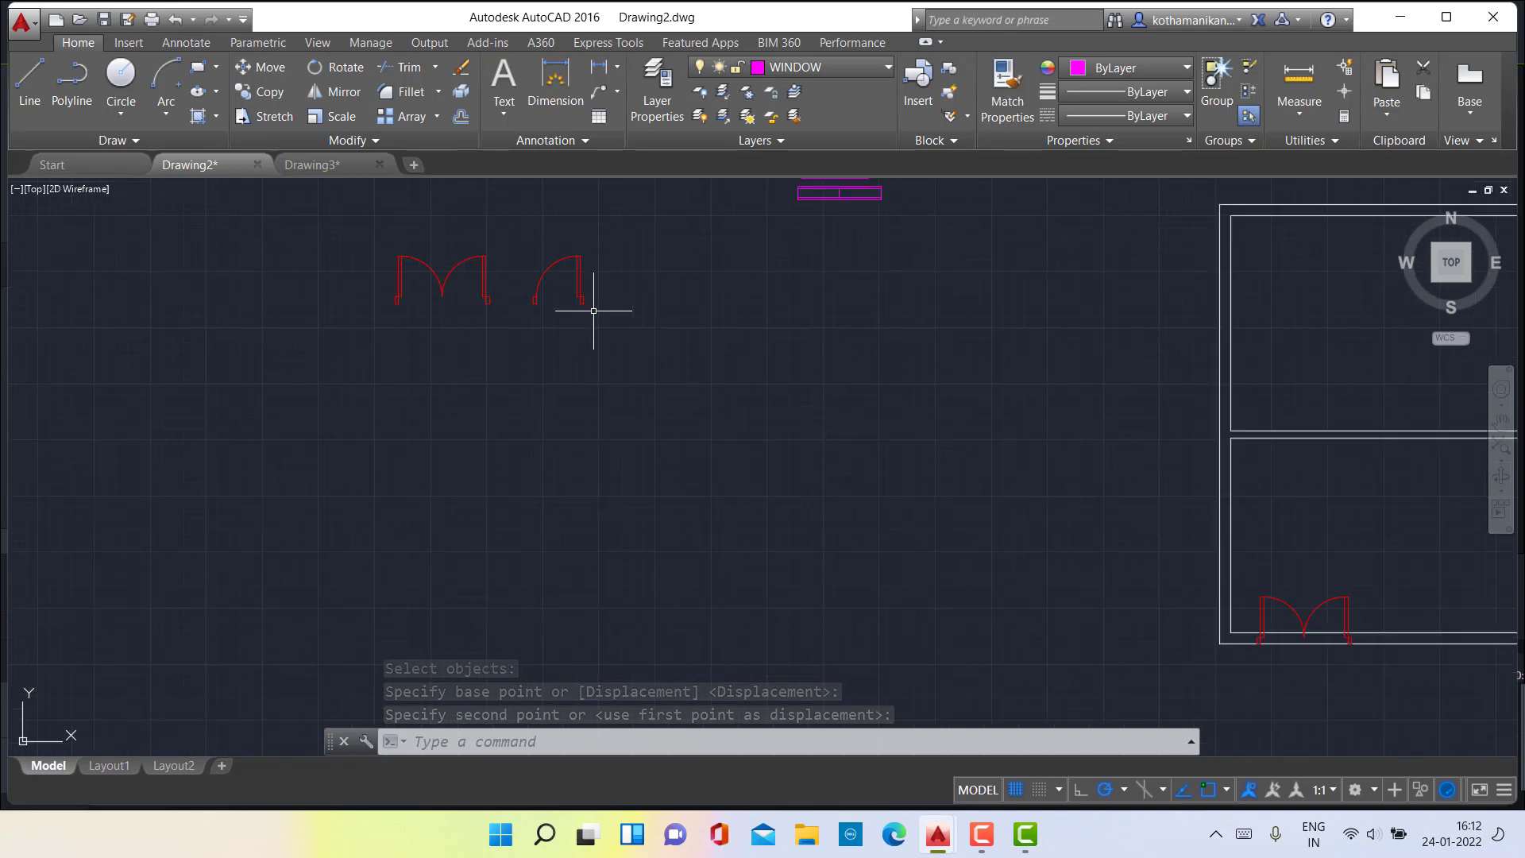
{"action": "mouse_move", "coordinate": [594, 311]}
{"action": "middle_mouse_down"}
{"action": "mouse_move", "coordinate": [600, 391]}
{"action": "mouse_move", "coordinate": [586, 460]}
{"action": "mouse_move", "coordinate": [569, 457]}
{"action": "middle_mouse_up"}
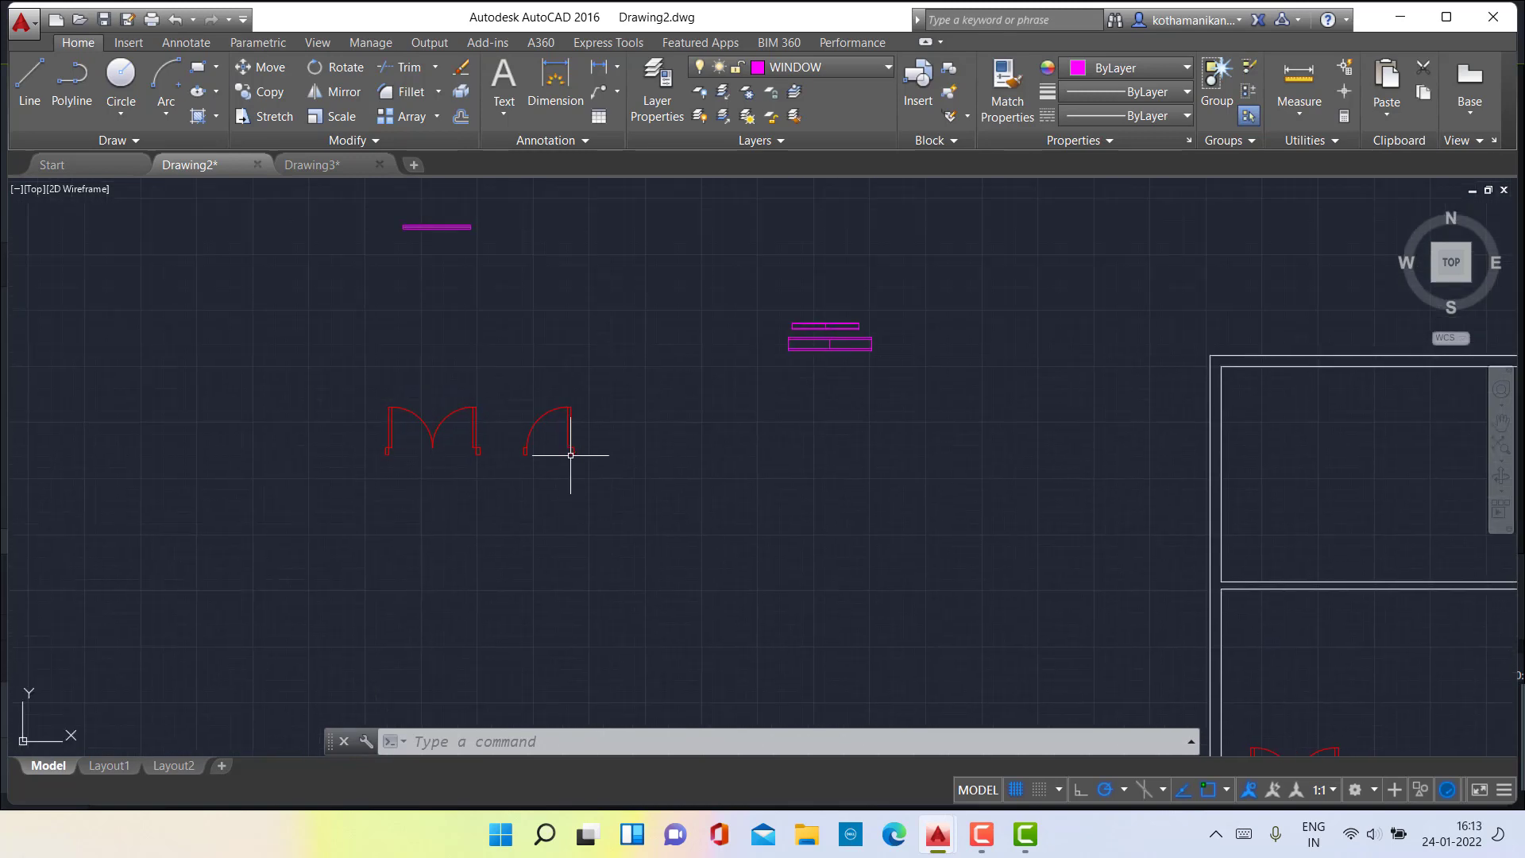
{"action": "mouse_move", "coordinate": [528, 363]}
{"action": "left_mouse_down"}
{"action": "mouse_move", "coordinate": [517, 510]}
{"action": "mouse_move", "coordinate": [623, 498]}
{"action": "mouse_move", "coordinate": [664, 444]}
{"action": "left_mouse_up"}
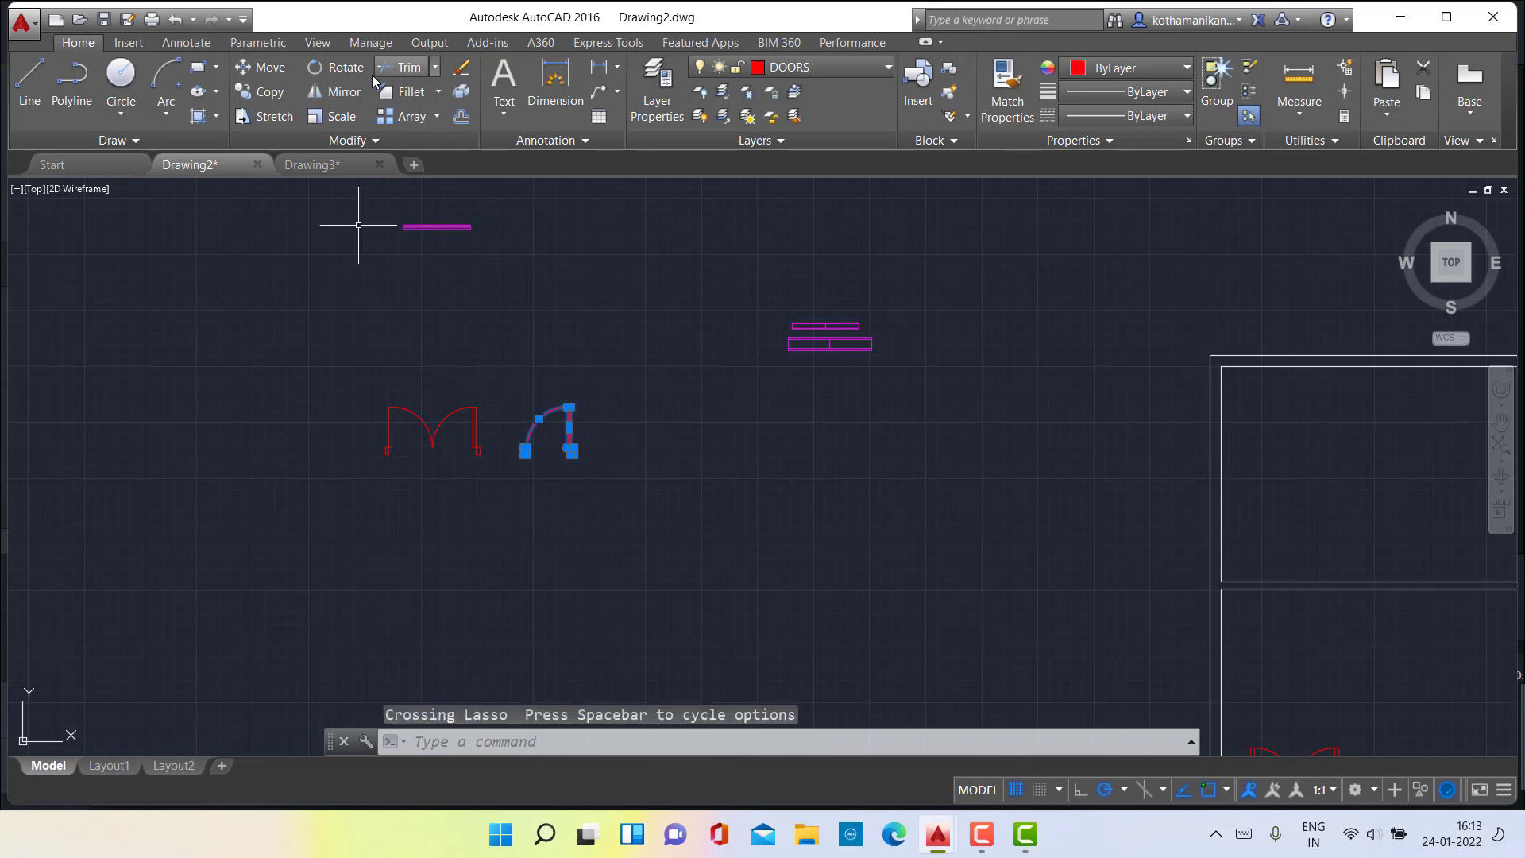
{"action": "left_click", "coordinate": [263, 91]}
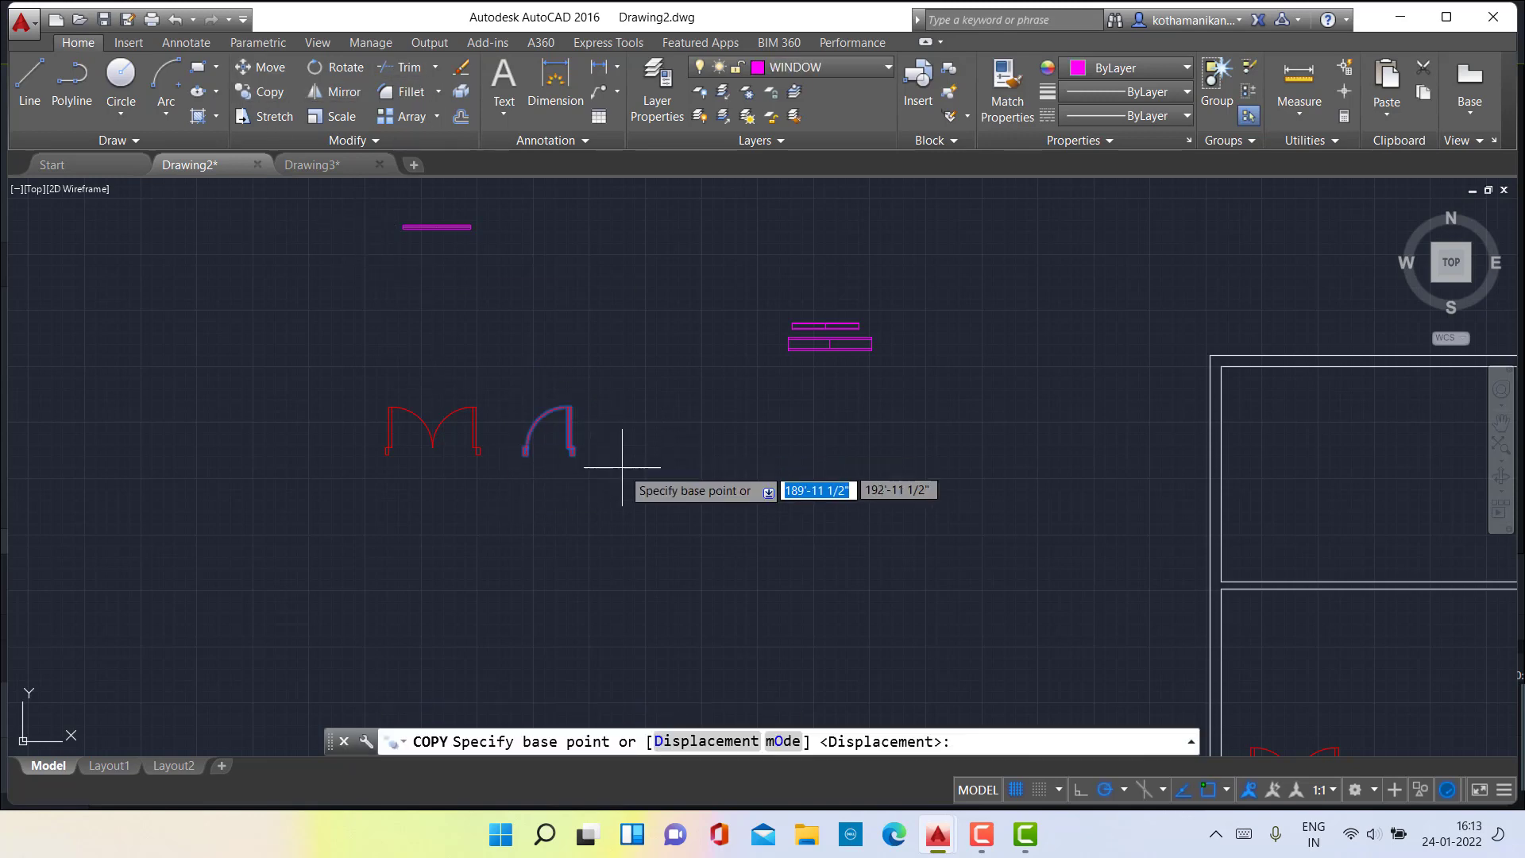
{"action": "scroll", "coordinate": [596, 473], "scroll_direction": "up", "scroll_amount": 5}
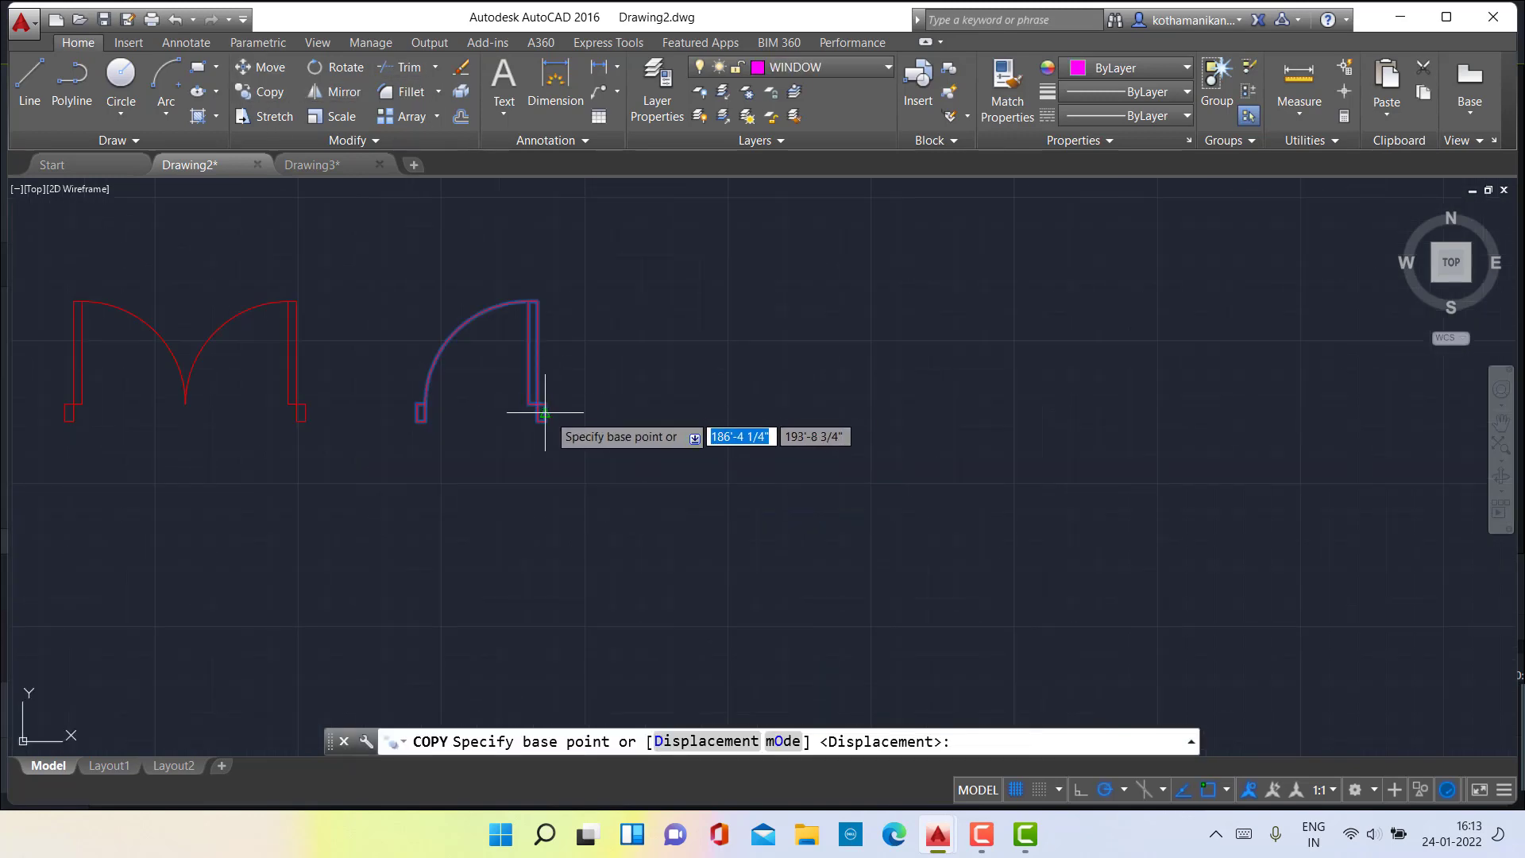
{"action": "scroll", "coordinate": [536, 414], "scroll_direction": "up", "scroll_amount": 6}
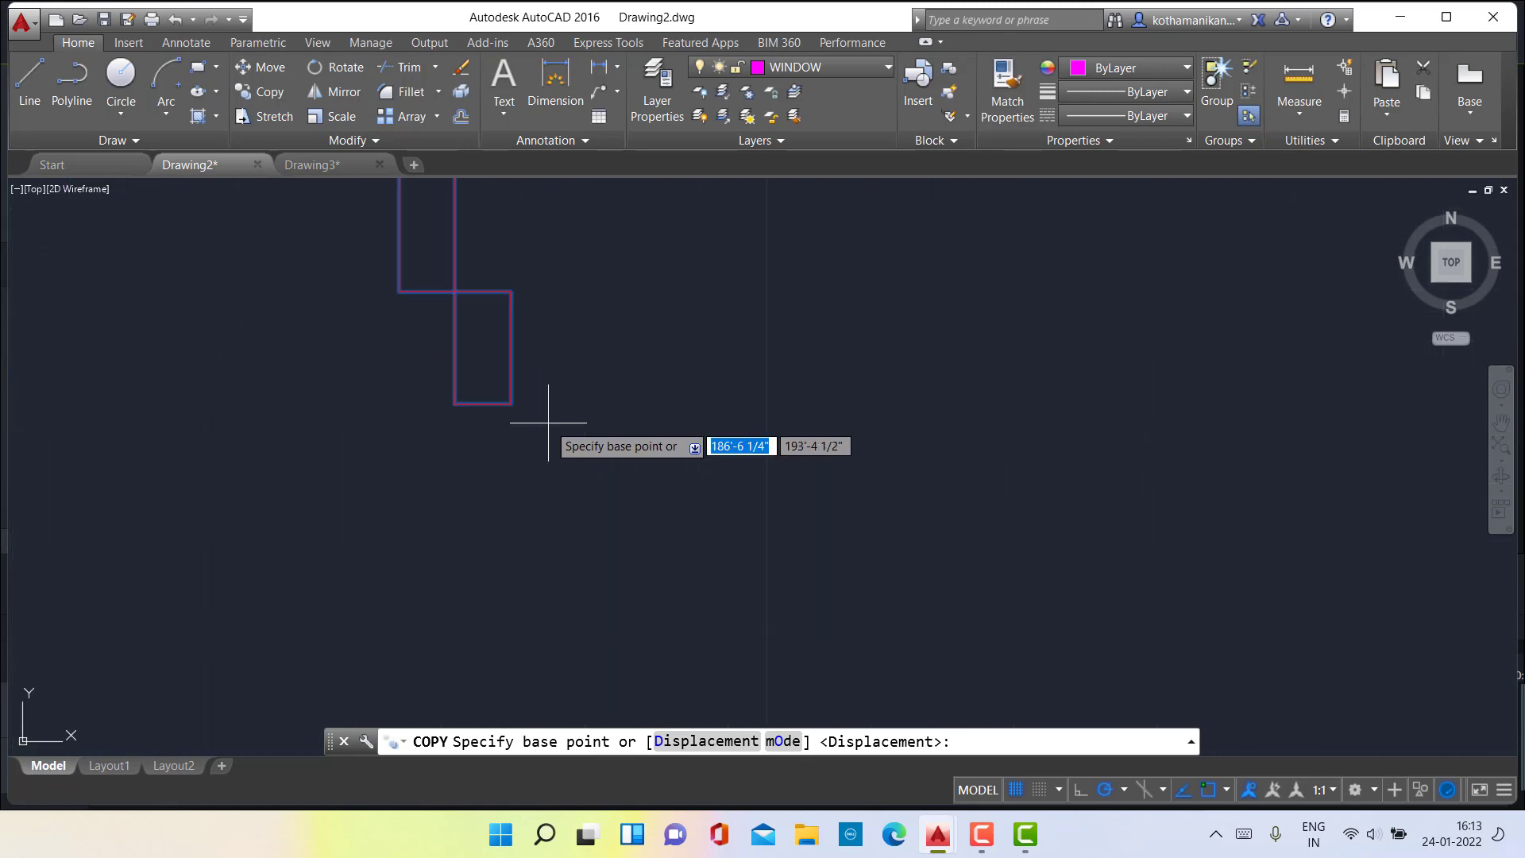
{"action": "left_click", "coordinate": [510, 404]}
{"action": "scroll", "coordinate": [761, 435], "scroll_direction": "down", "scroll_amount": 5}
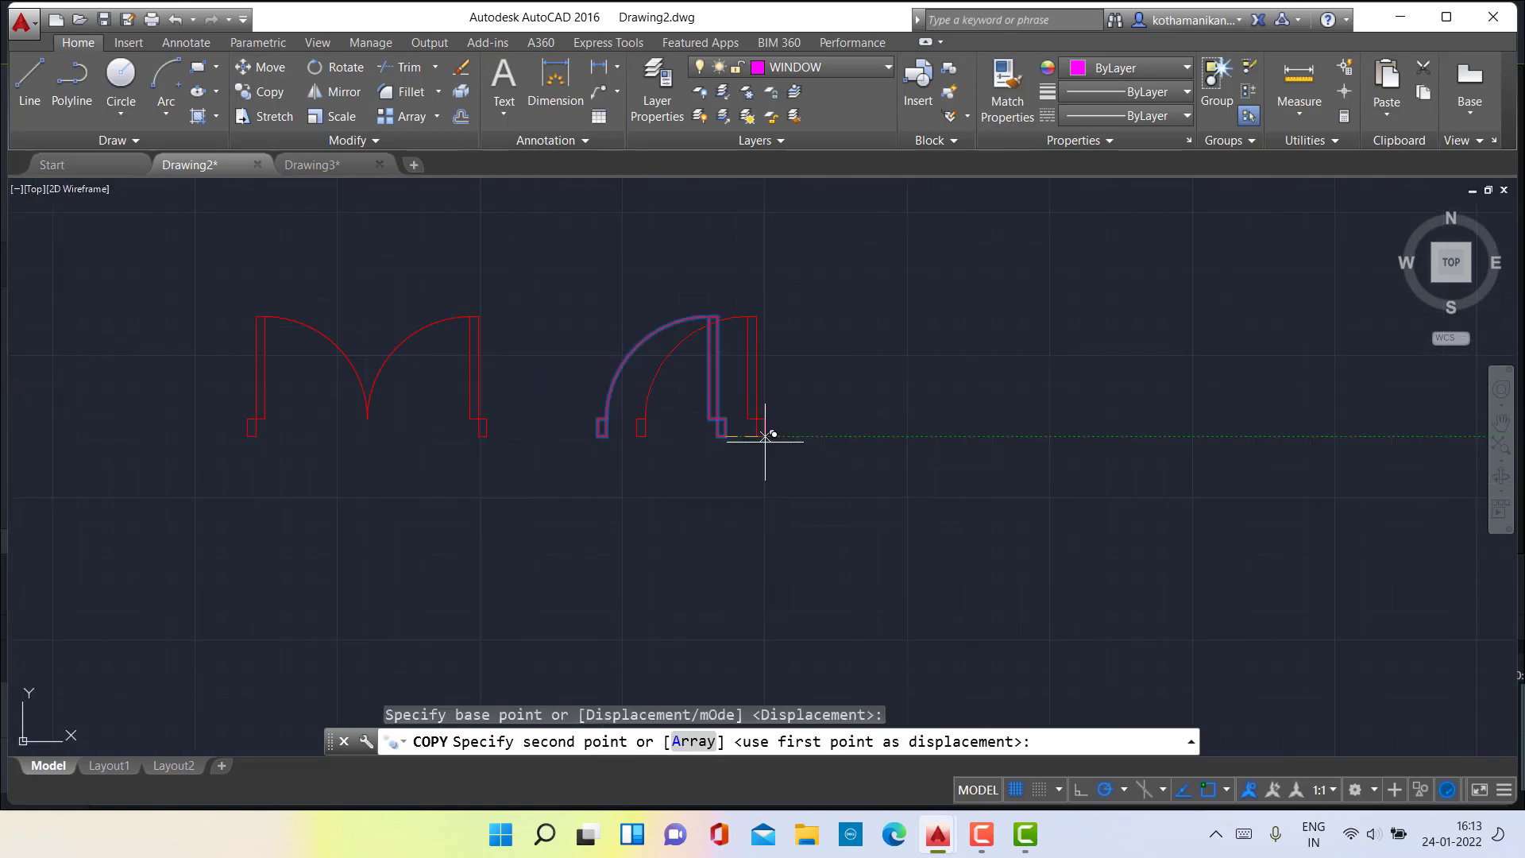
{"action": "scroll", "coordinate": [765, 437], "scroll_direction": "down", "scroll_amount": 7}
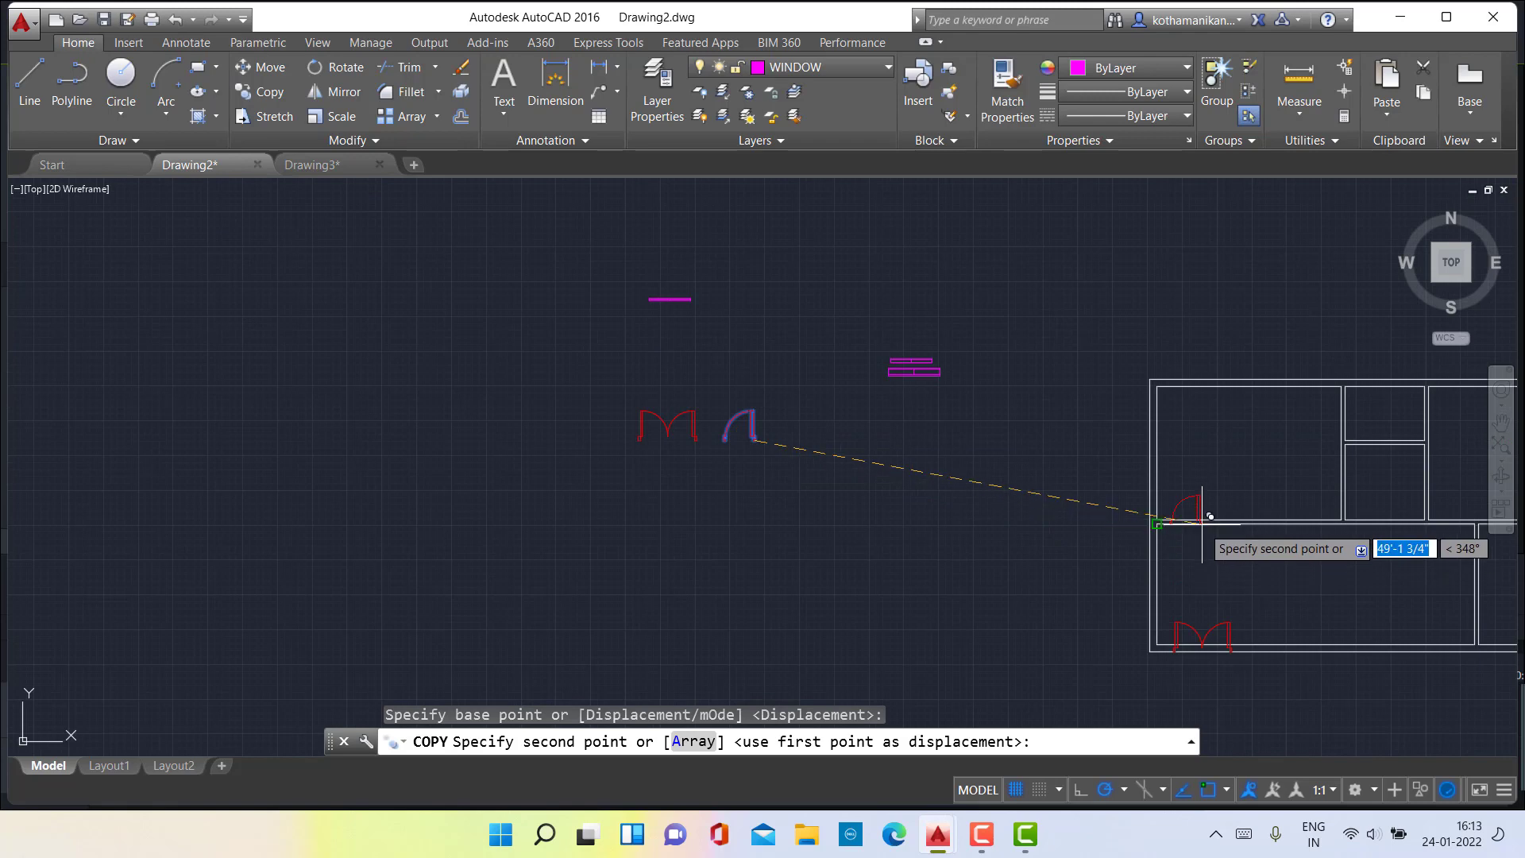
{"action": "scroll", "coordinate": [1208, 511], "scroll_direction": "up", "scroll_amount": 2}
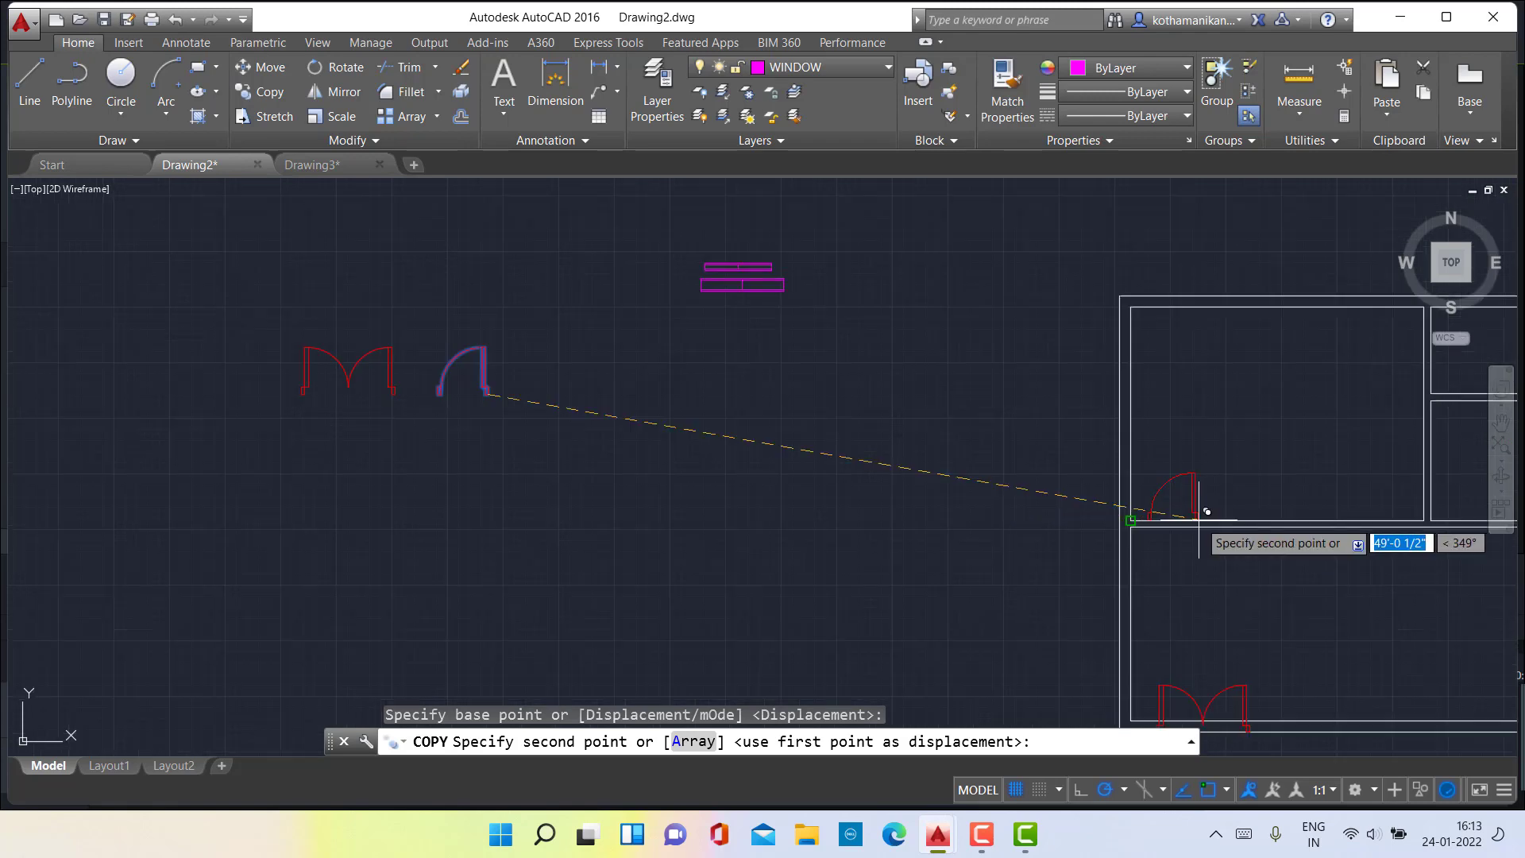
{"action": "middle_click_drag", "start_coordinate": [1207, 511], "coordinate": [638, 427]}
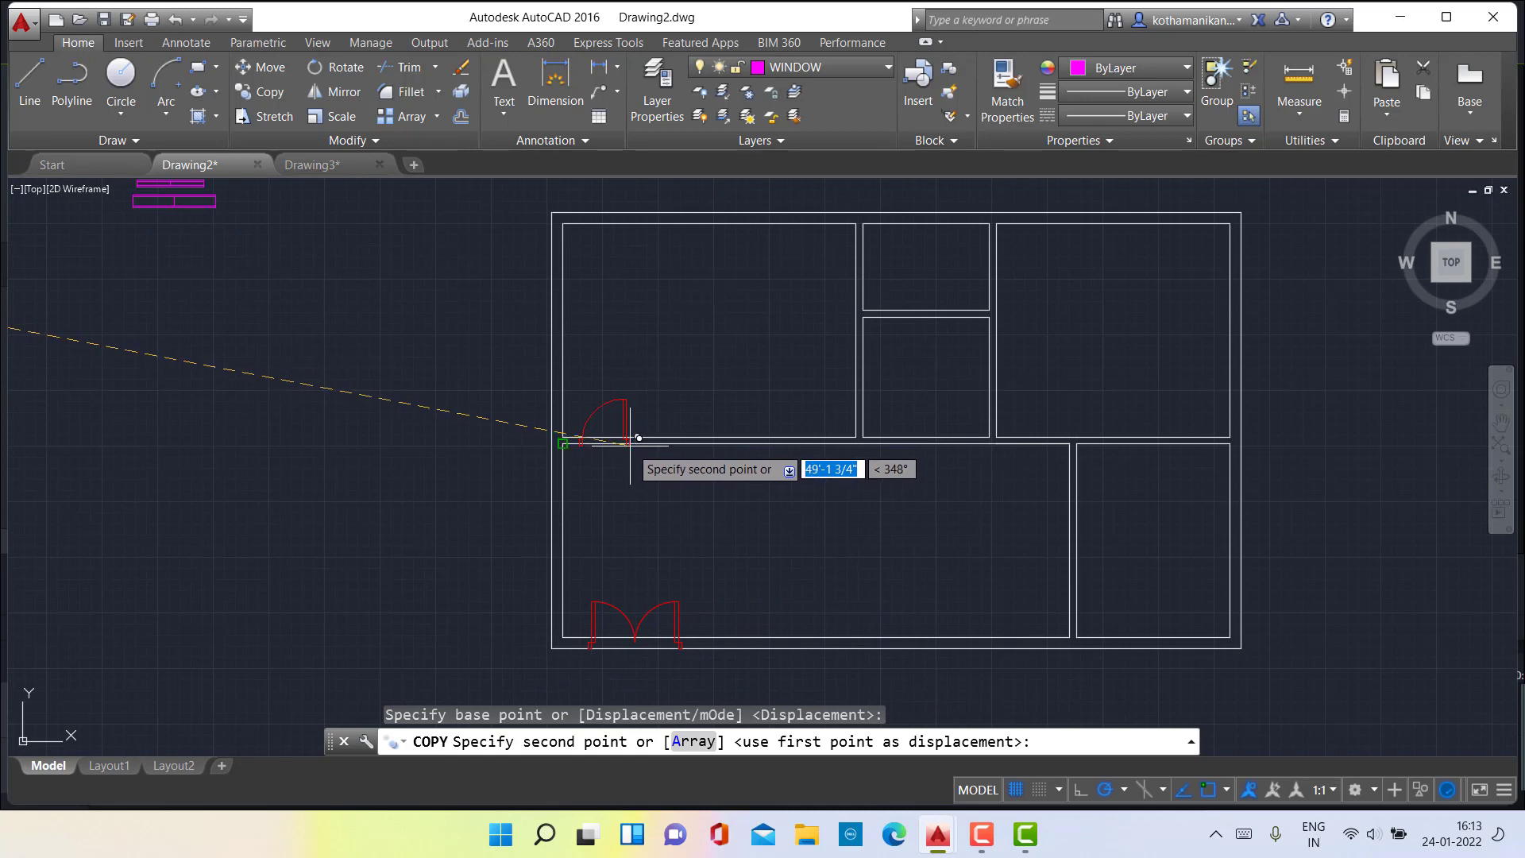
{"action": "left_click", "coordinate": [637, 437]}
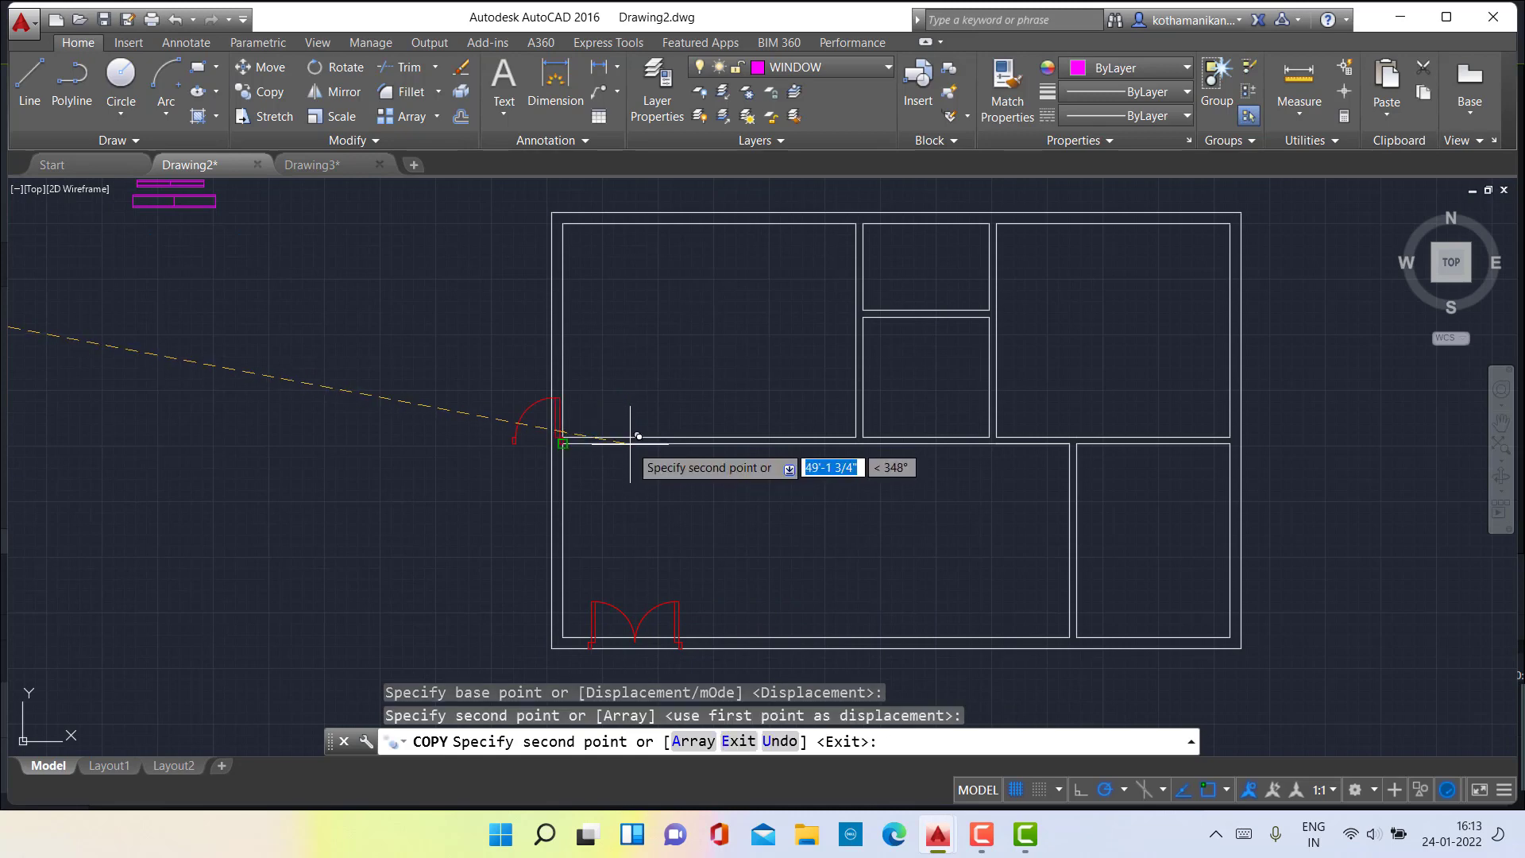
Place three more single door copies: on the lower small room's bottom wall, the upper-left room's right wall, and the large lower room's lower-right corner.
{"action": "left_click", "coordinate": [926, 437]}
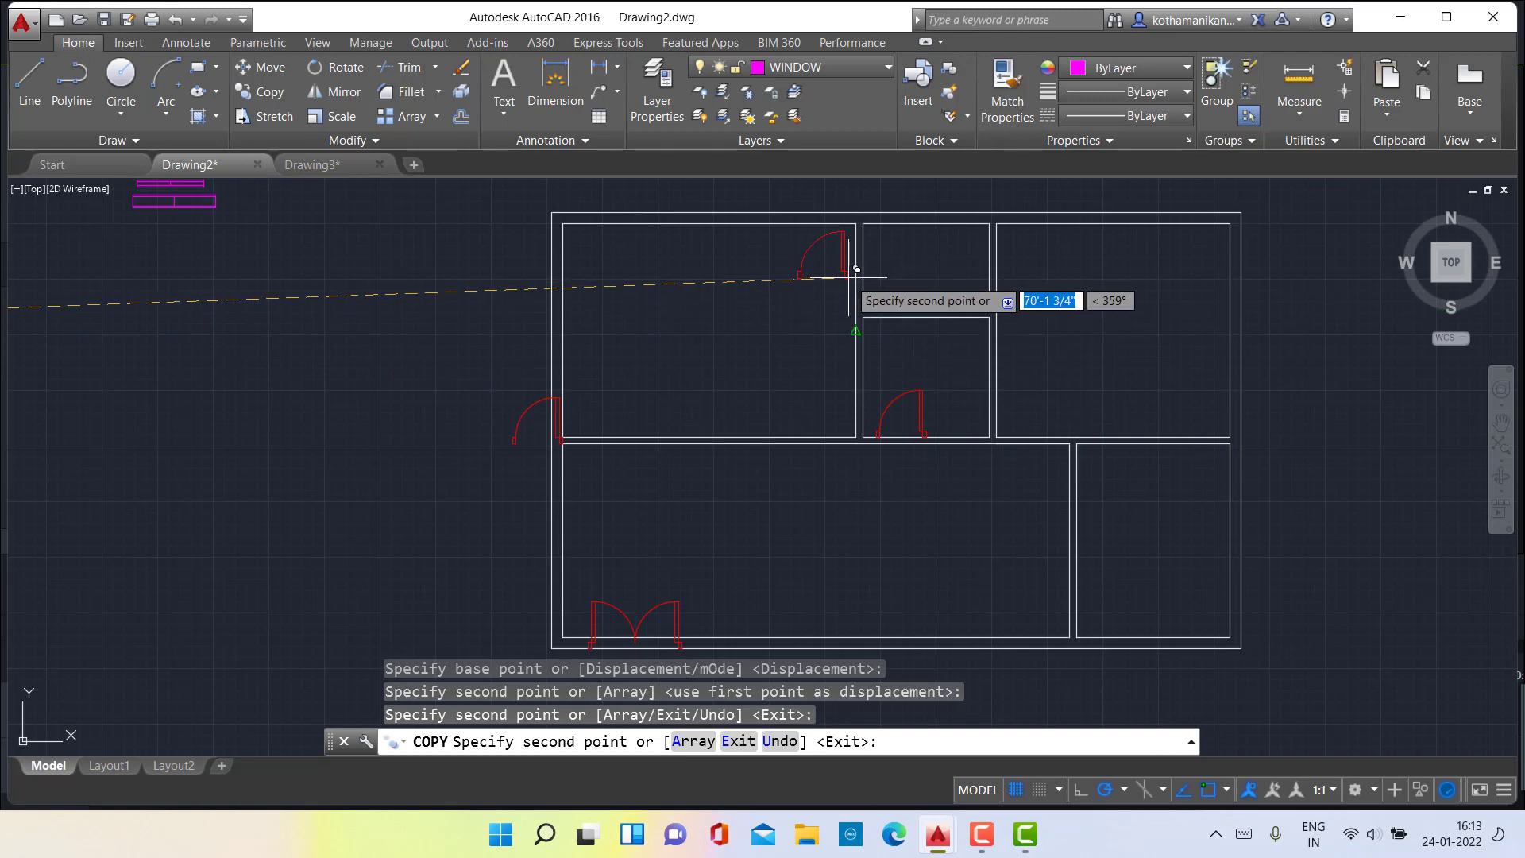
{"action": "left_click", "coordinate": [850, 322]}
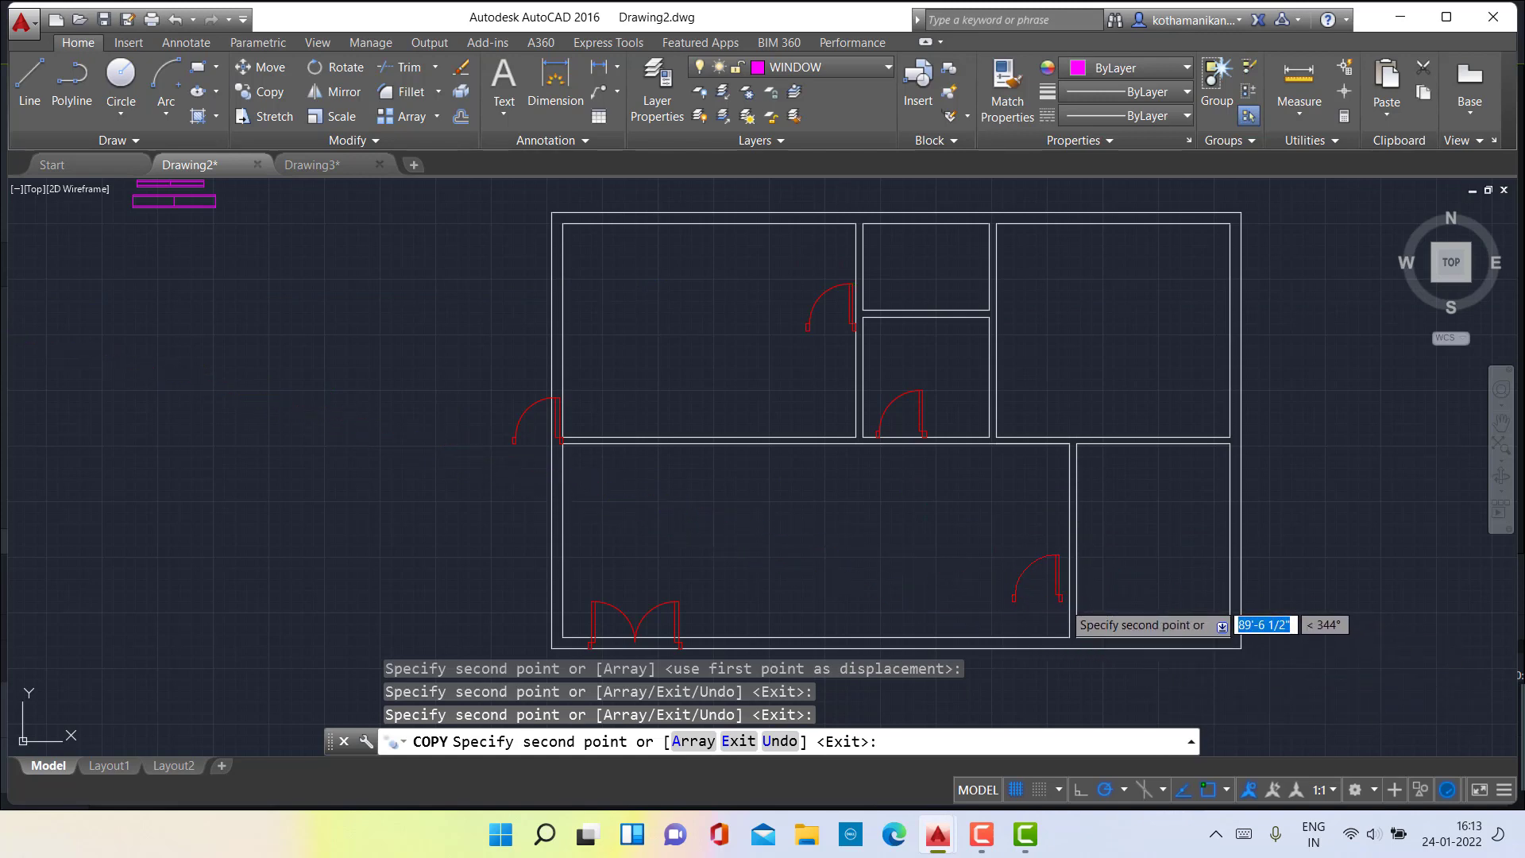
{"action": "left_click", "coordinate": [1067, 633]}
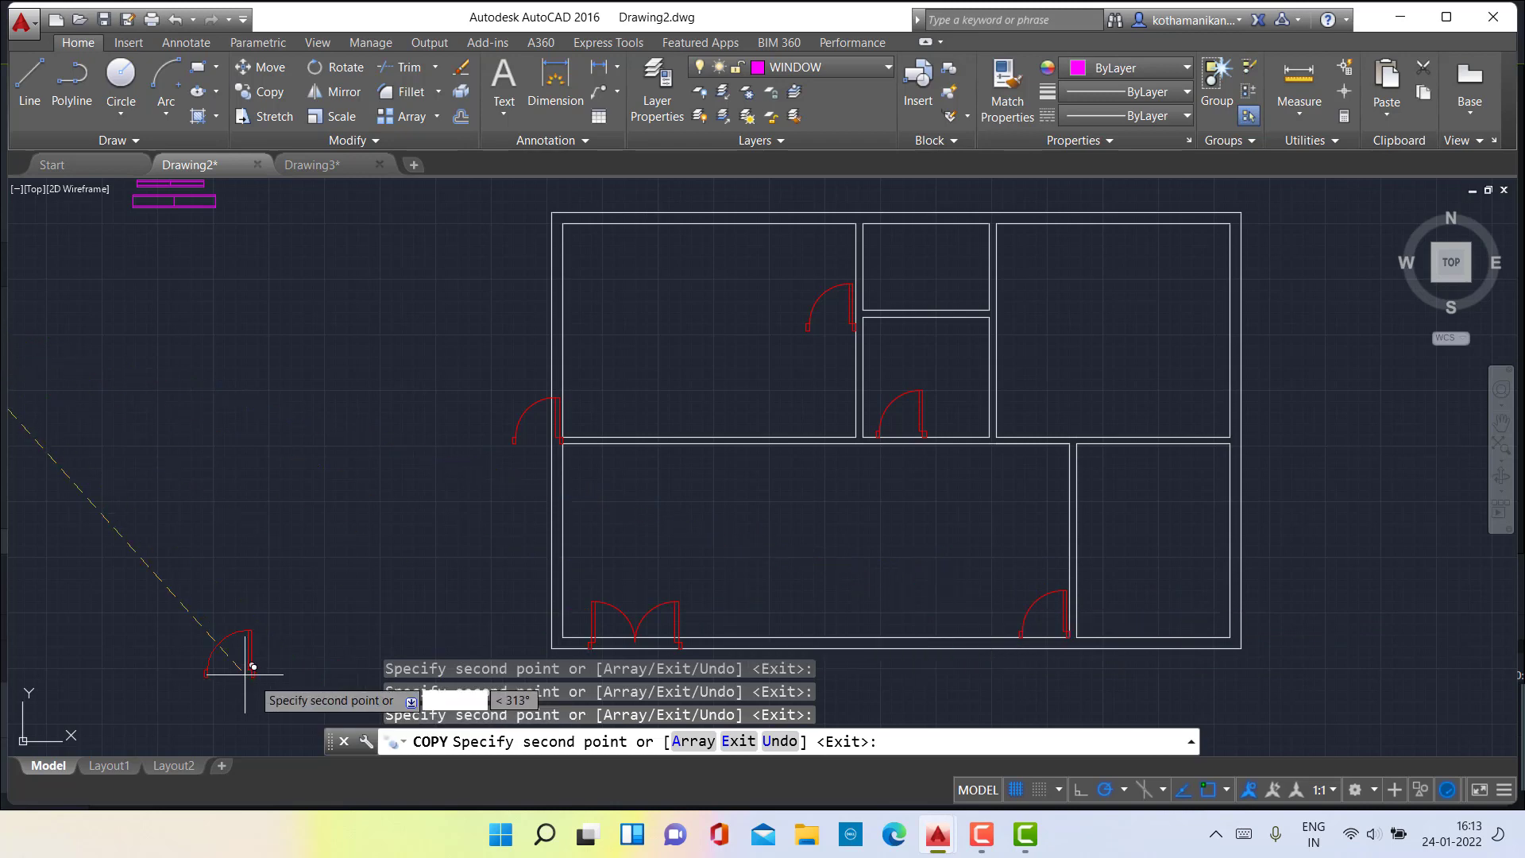
{"action": "key", "text": "Escape"}
{"action": "key", "text": "Escape"}
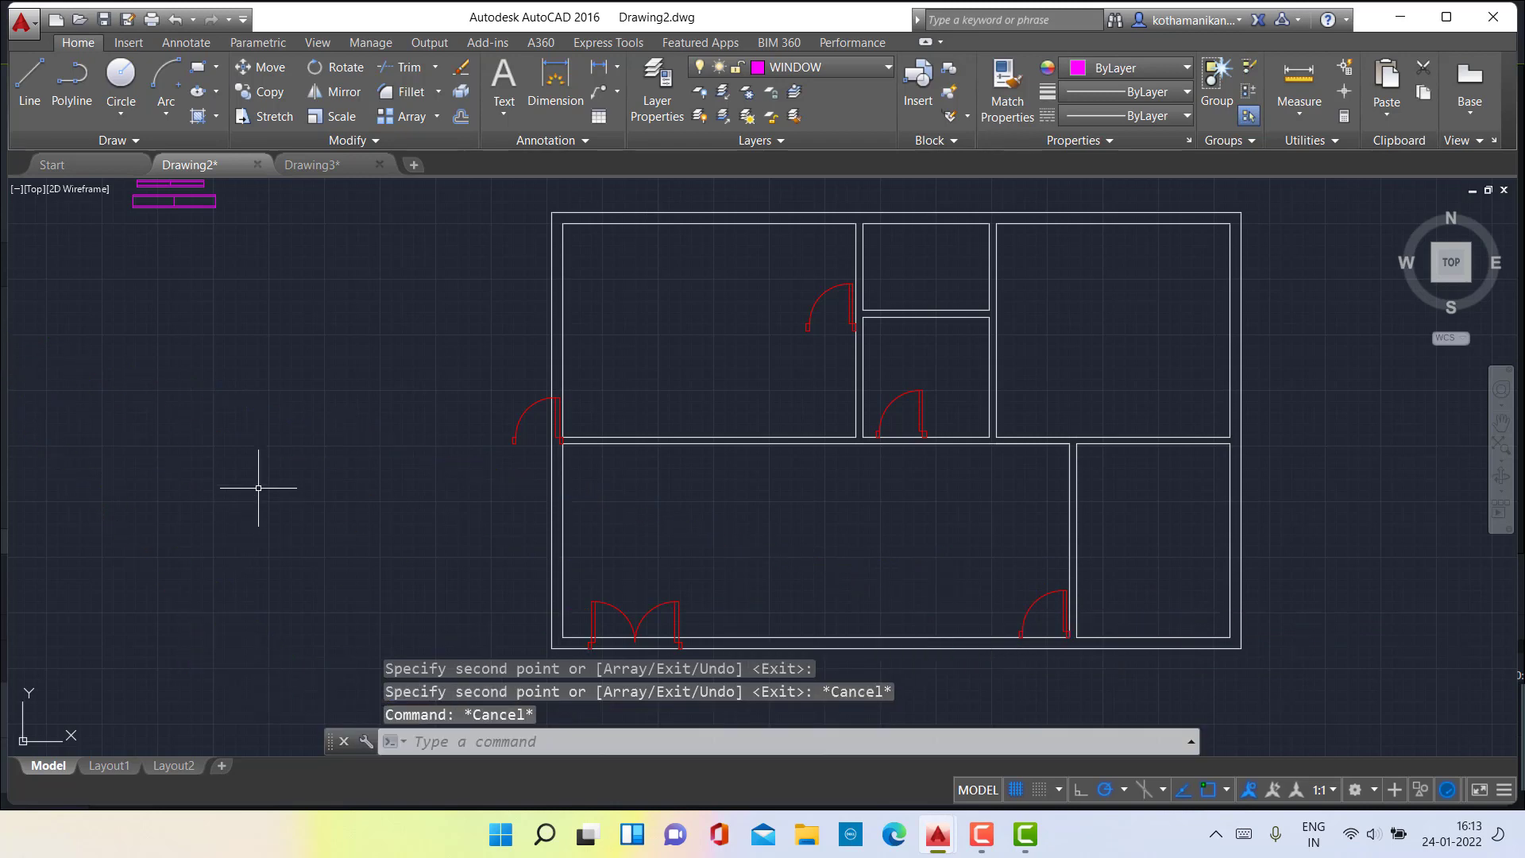
Rotate all parts of the single door at the middle wall's left end by 180° about its lower-right frame corner.
{"action": "left_click", "coordinate": [561, 439]}
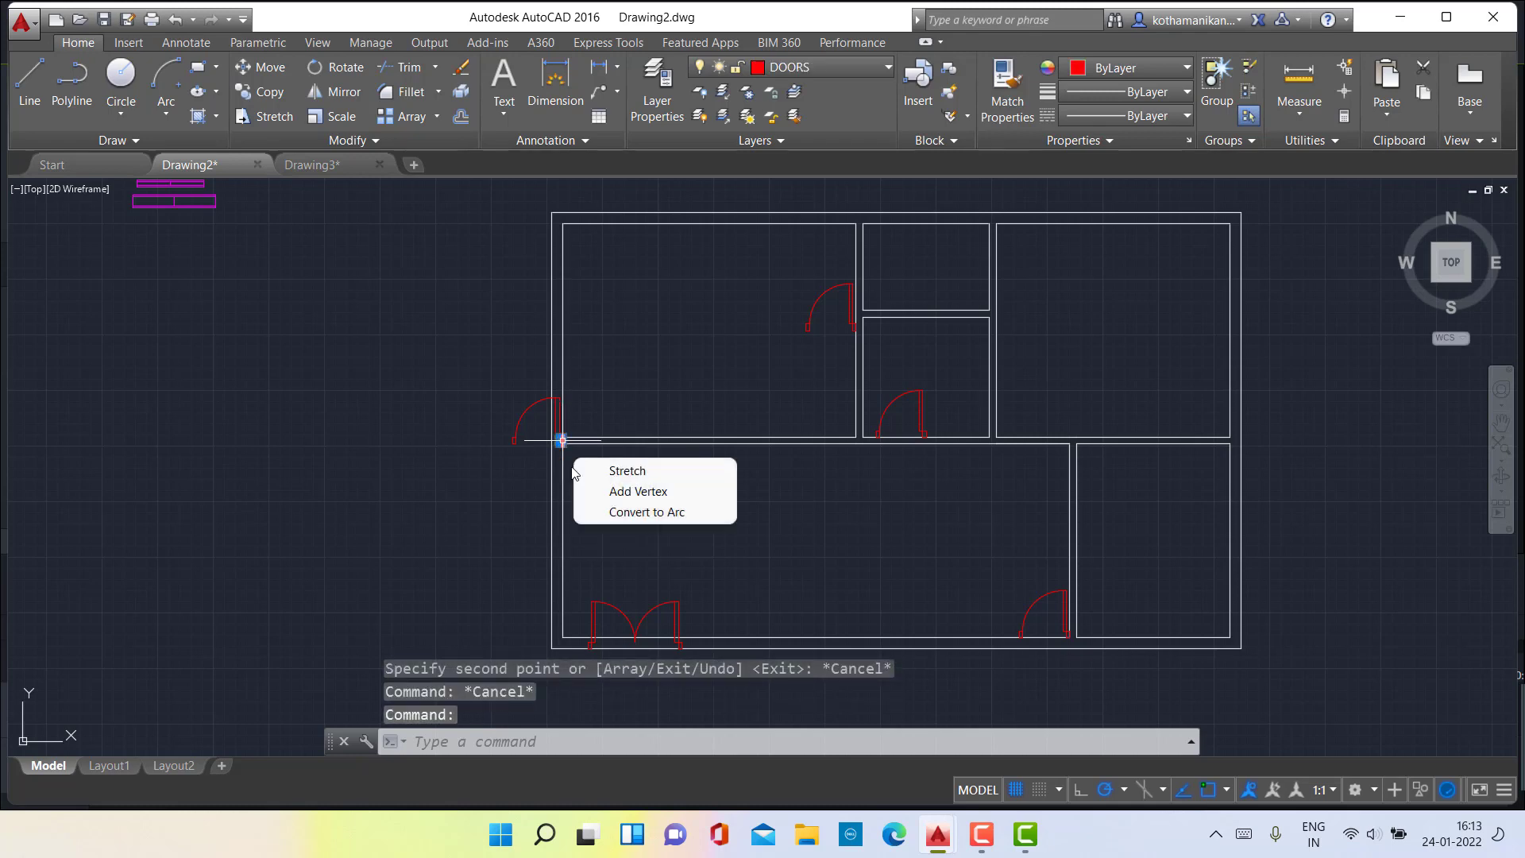
{"action": "left_click", "coordinate": [468, 423]}
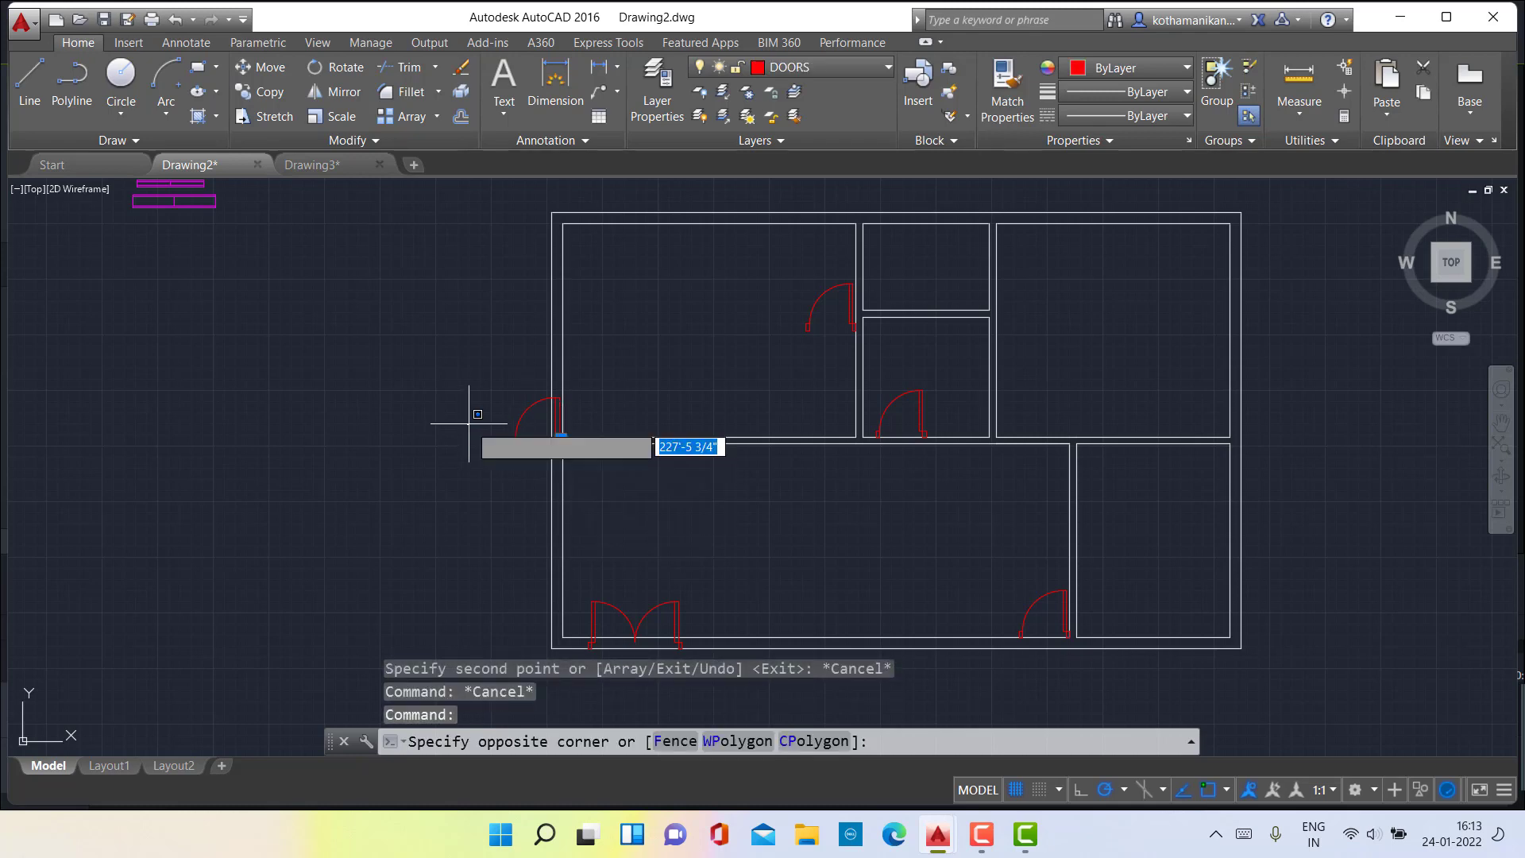
{"action": "left_click", "coordinate": [522, 459]}
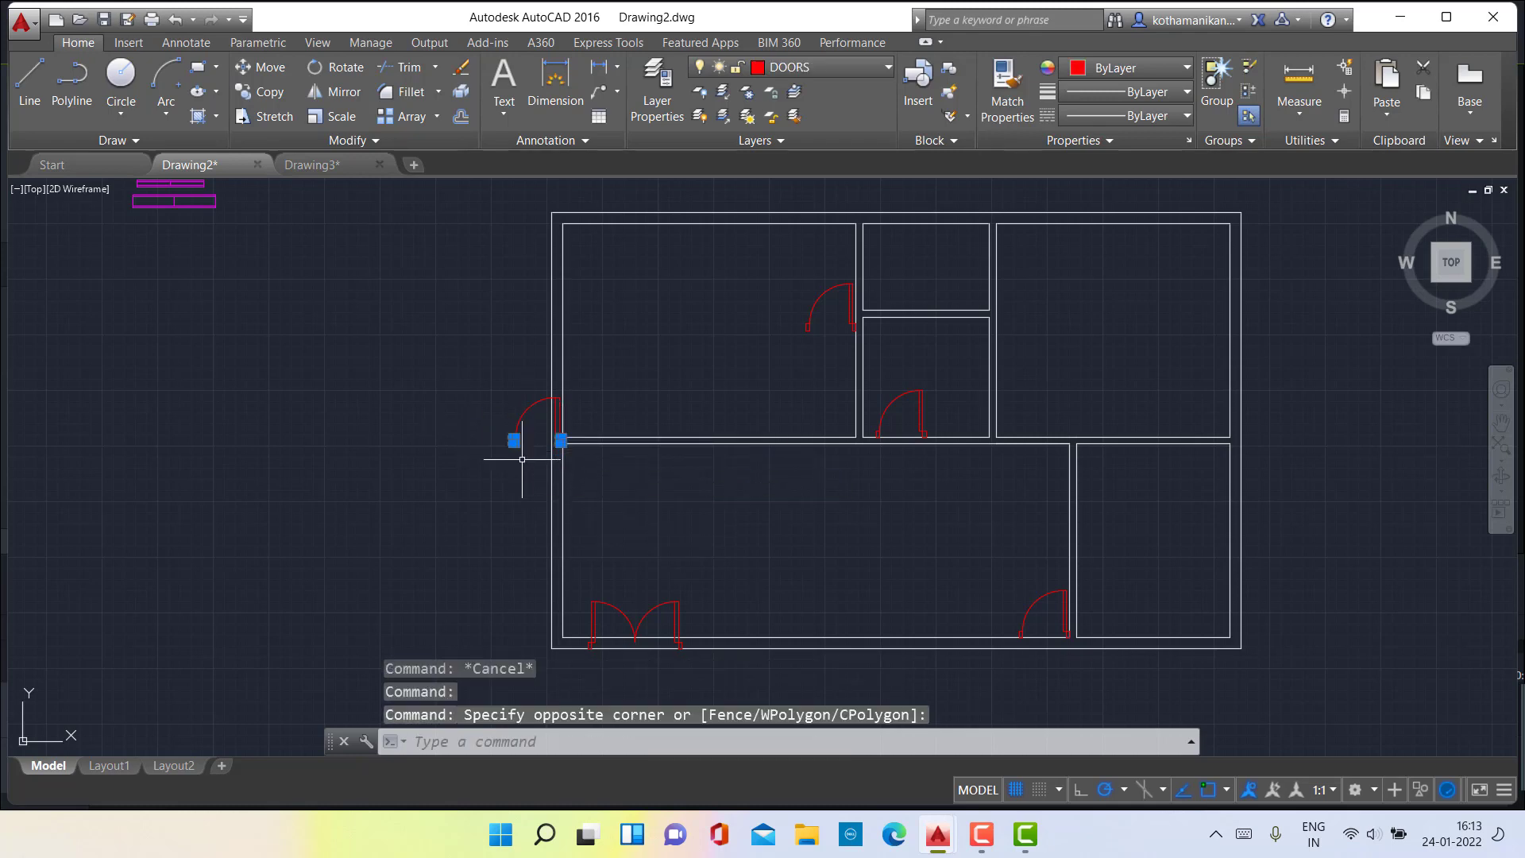
{"action": "left_click", "coordinate": [532, 406]}
{"action": "left_click", "coordinate": [556, 416]}
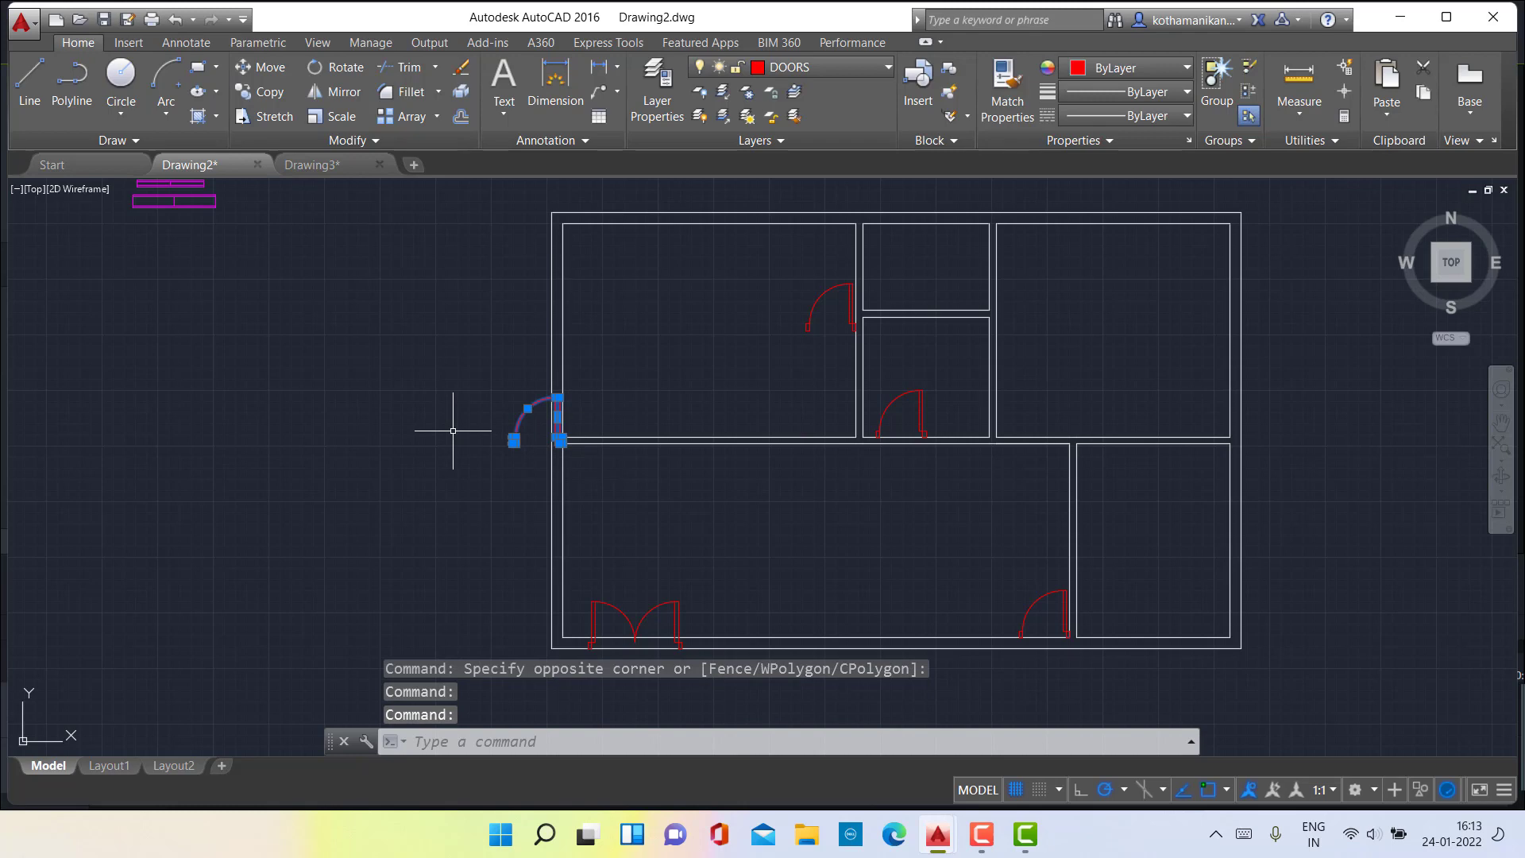
{"action": "left_click", "coordinate": [328, 67]}
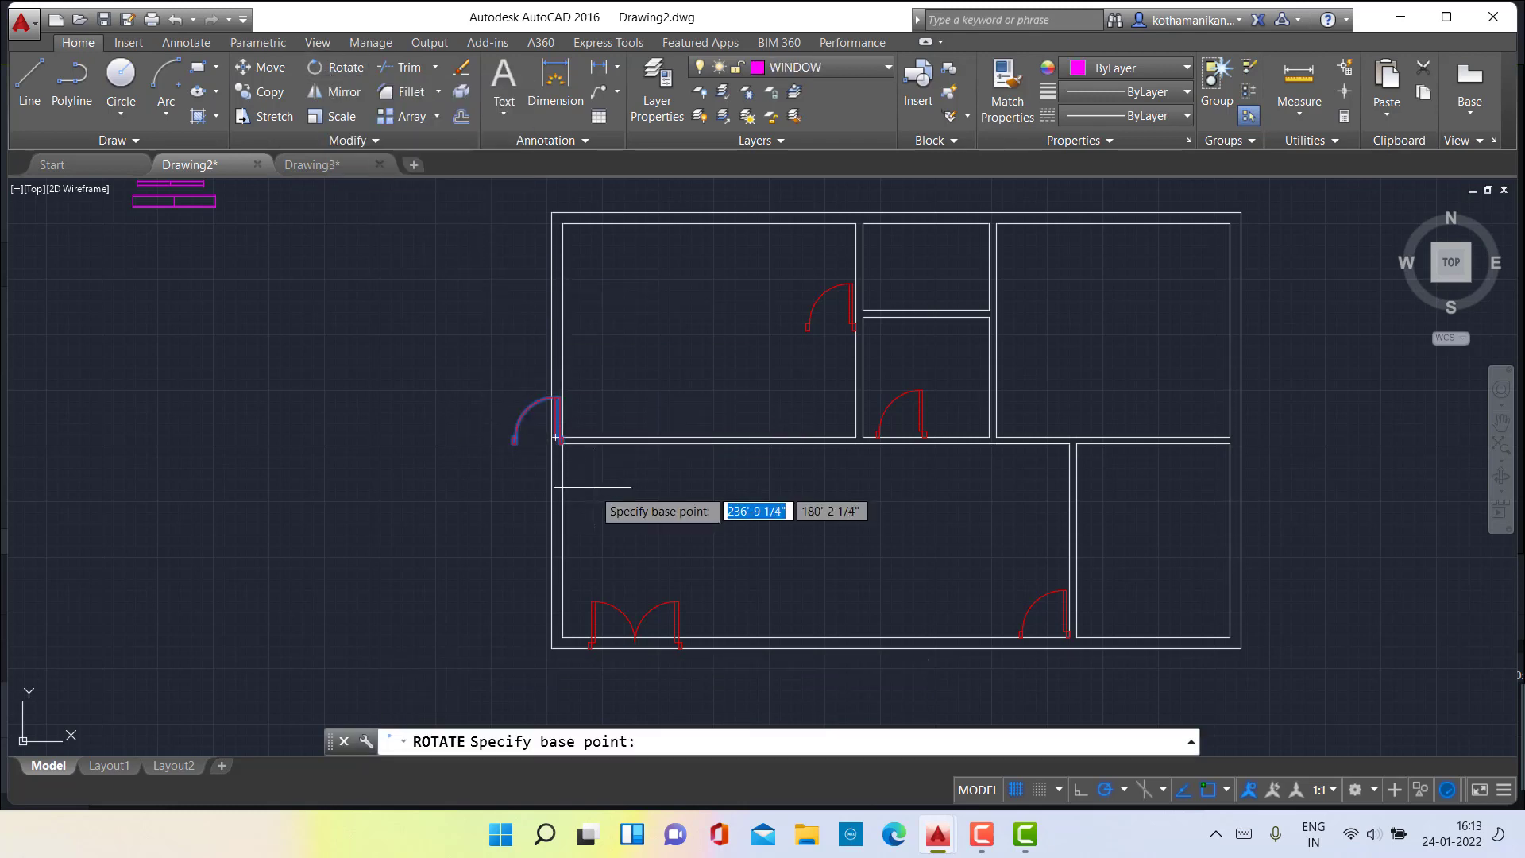
{"action": "scroll", "coordinate": [603, 469], "scroll_direction": "up", "scroll_amount": 6}
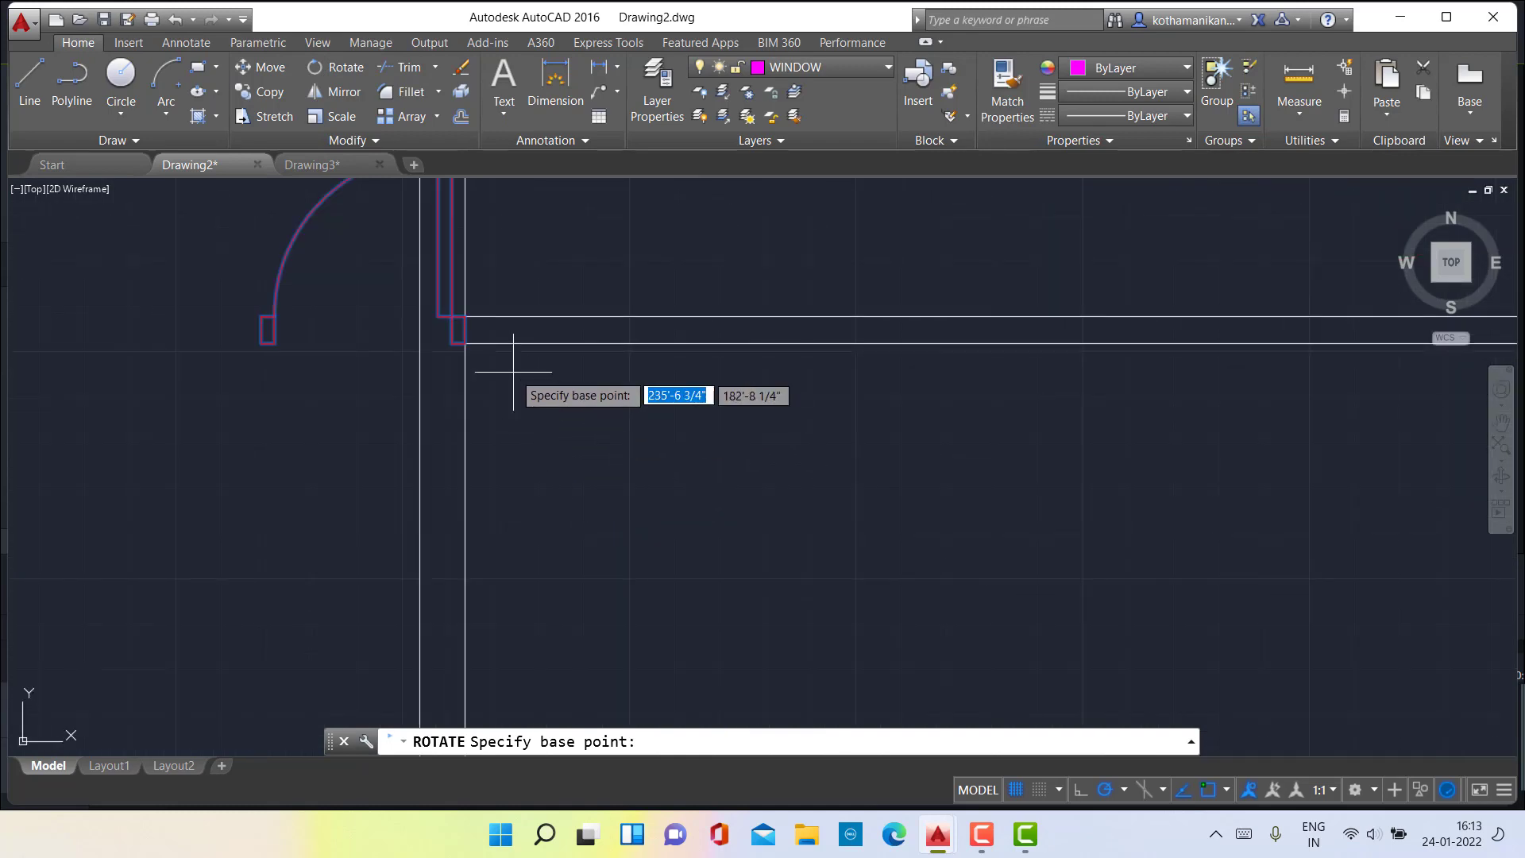
{"action": "left_click", "coordinate": [464, 343]}
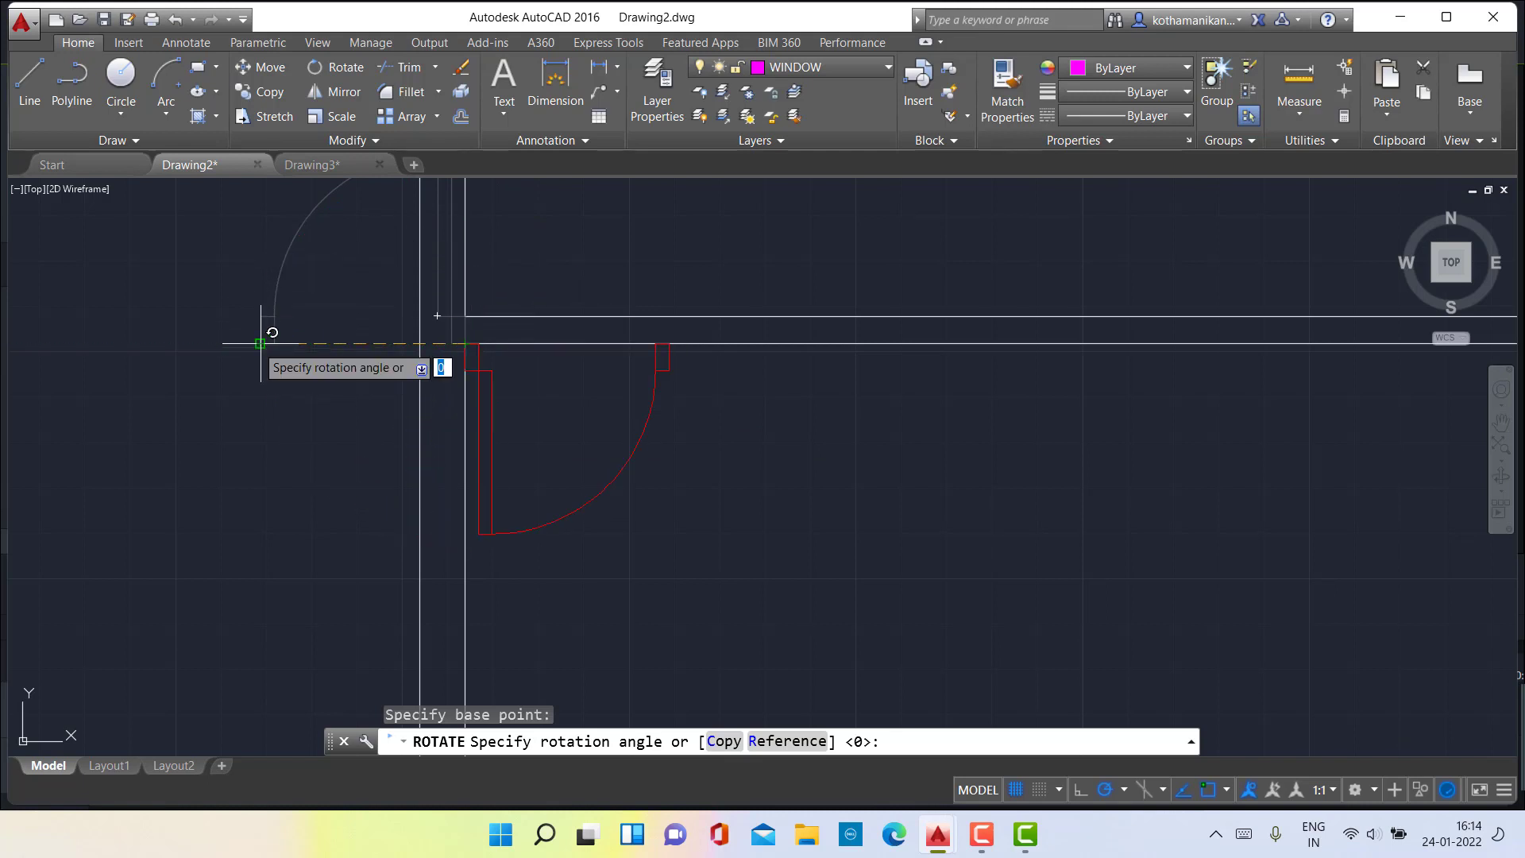
{"action": "key", "text": "Return"}
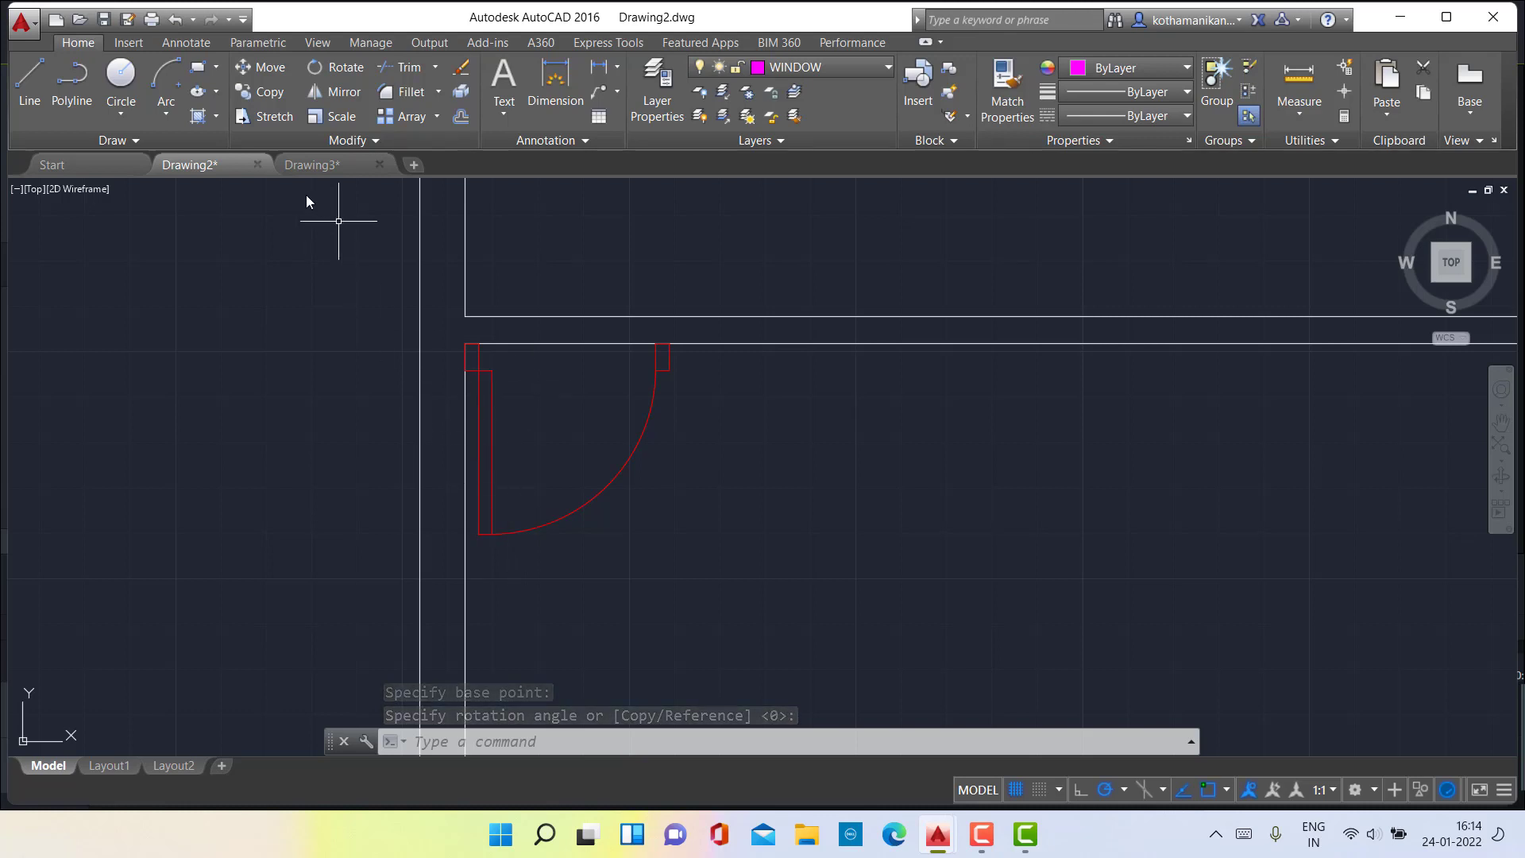
{"action": "left_click", "coordinate": [332, 93]}
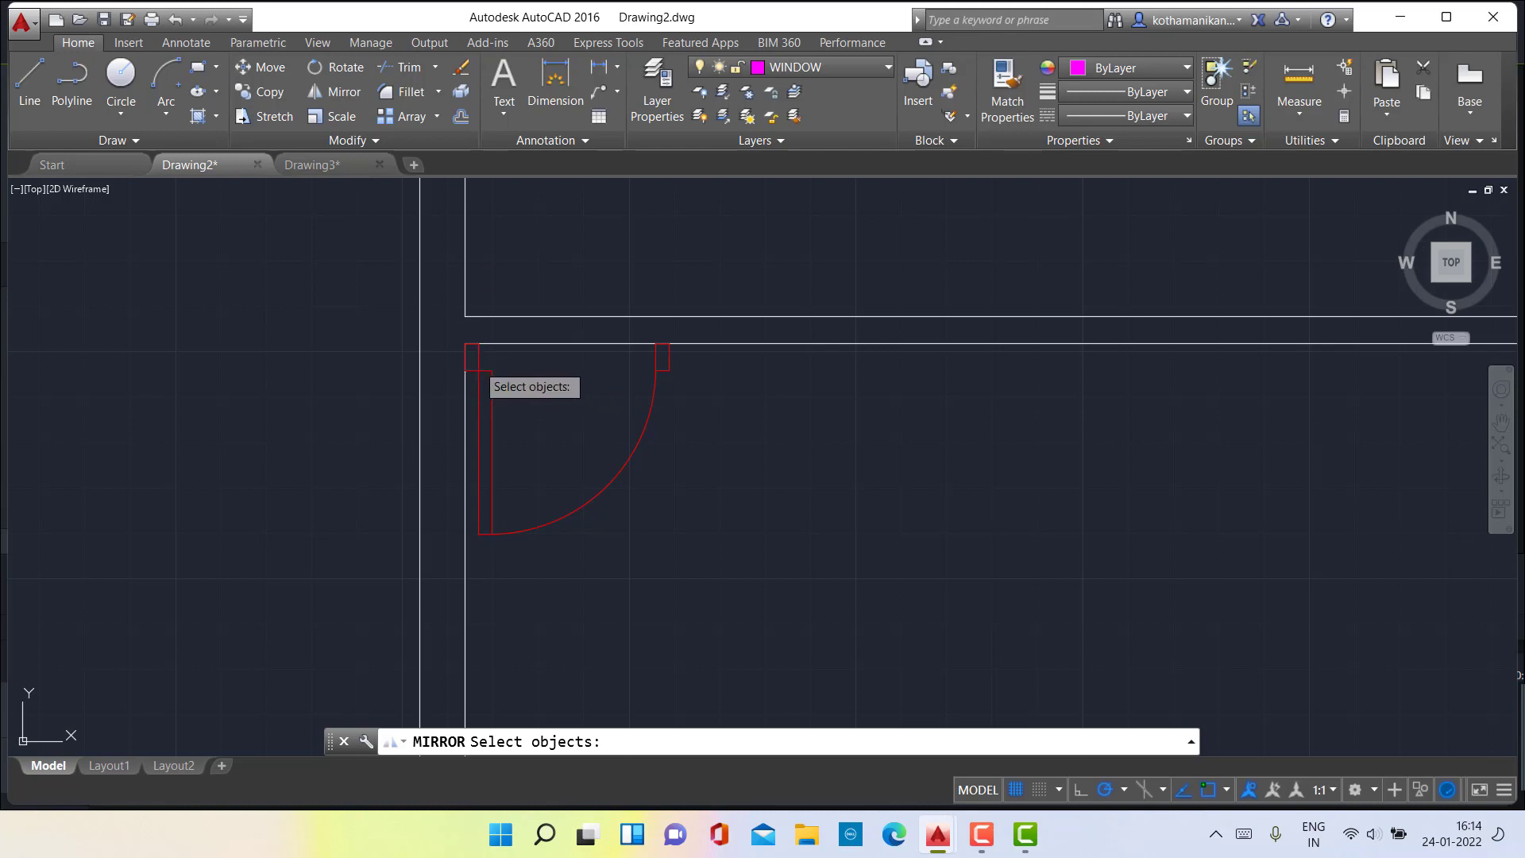
{"action": "left_click", "coordinate": [469, 357]}
{"action": "left_click", "coordinate": [495, 408]}
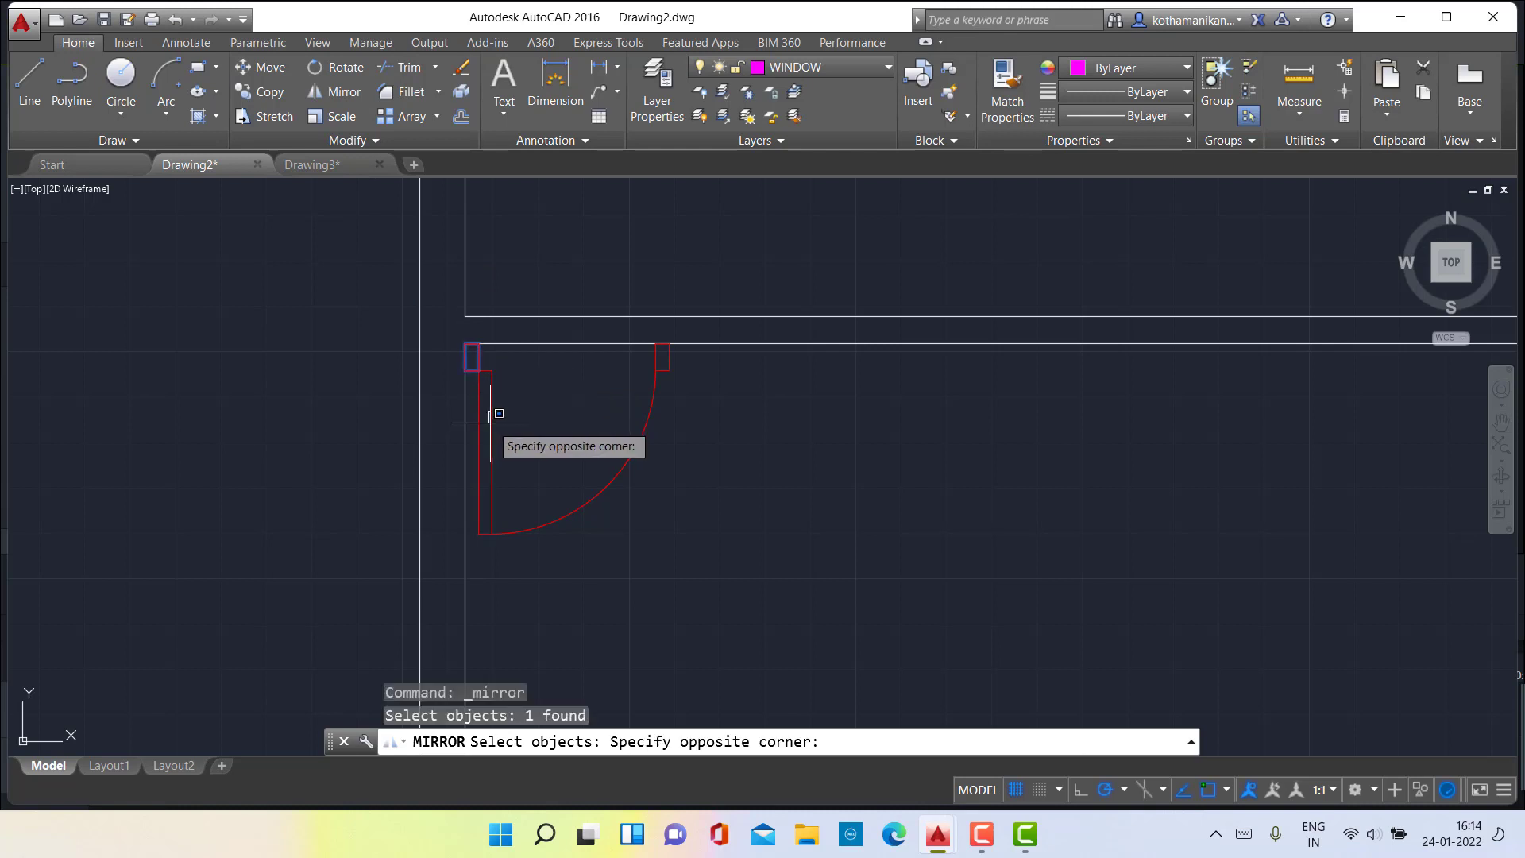
{"action": "left_click", "coordinate": [490, 417]}
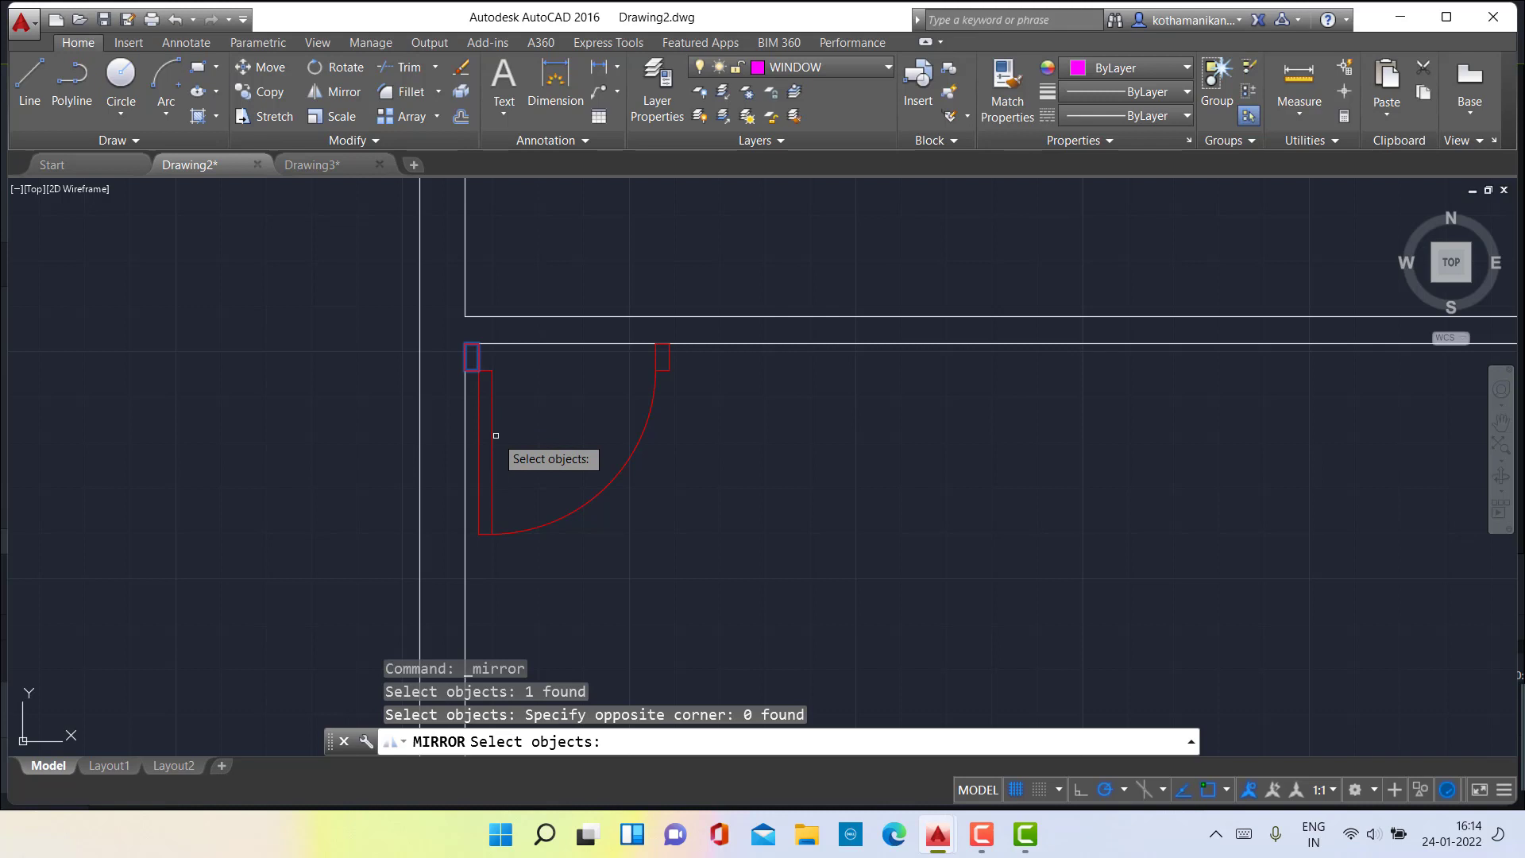
{"action": "left_click", "coordinate": [493, 436]}
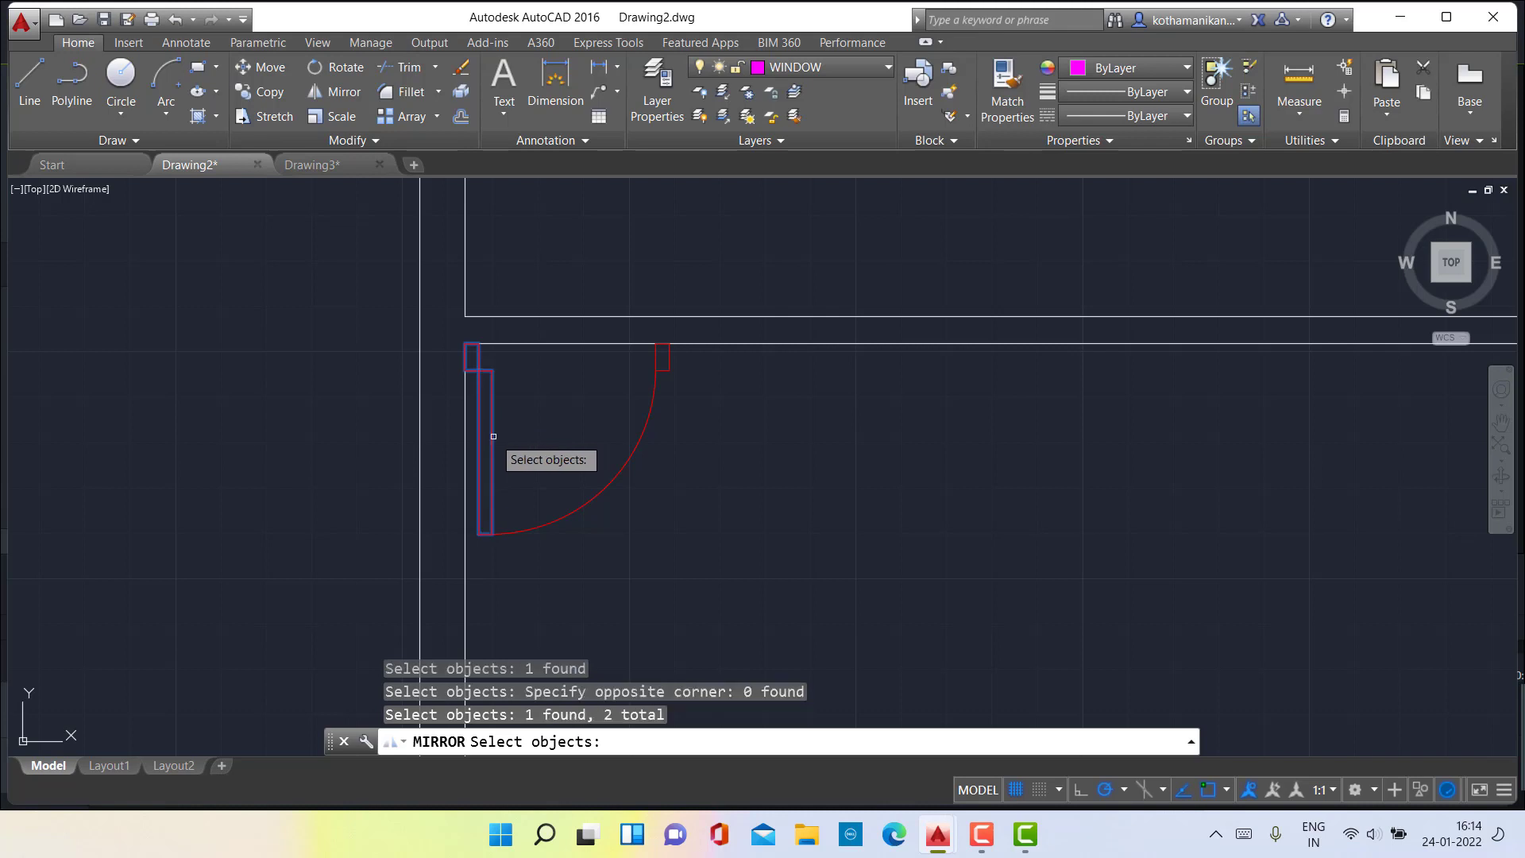
{"action": "left_click", "coordinate": [545, 523]}
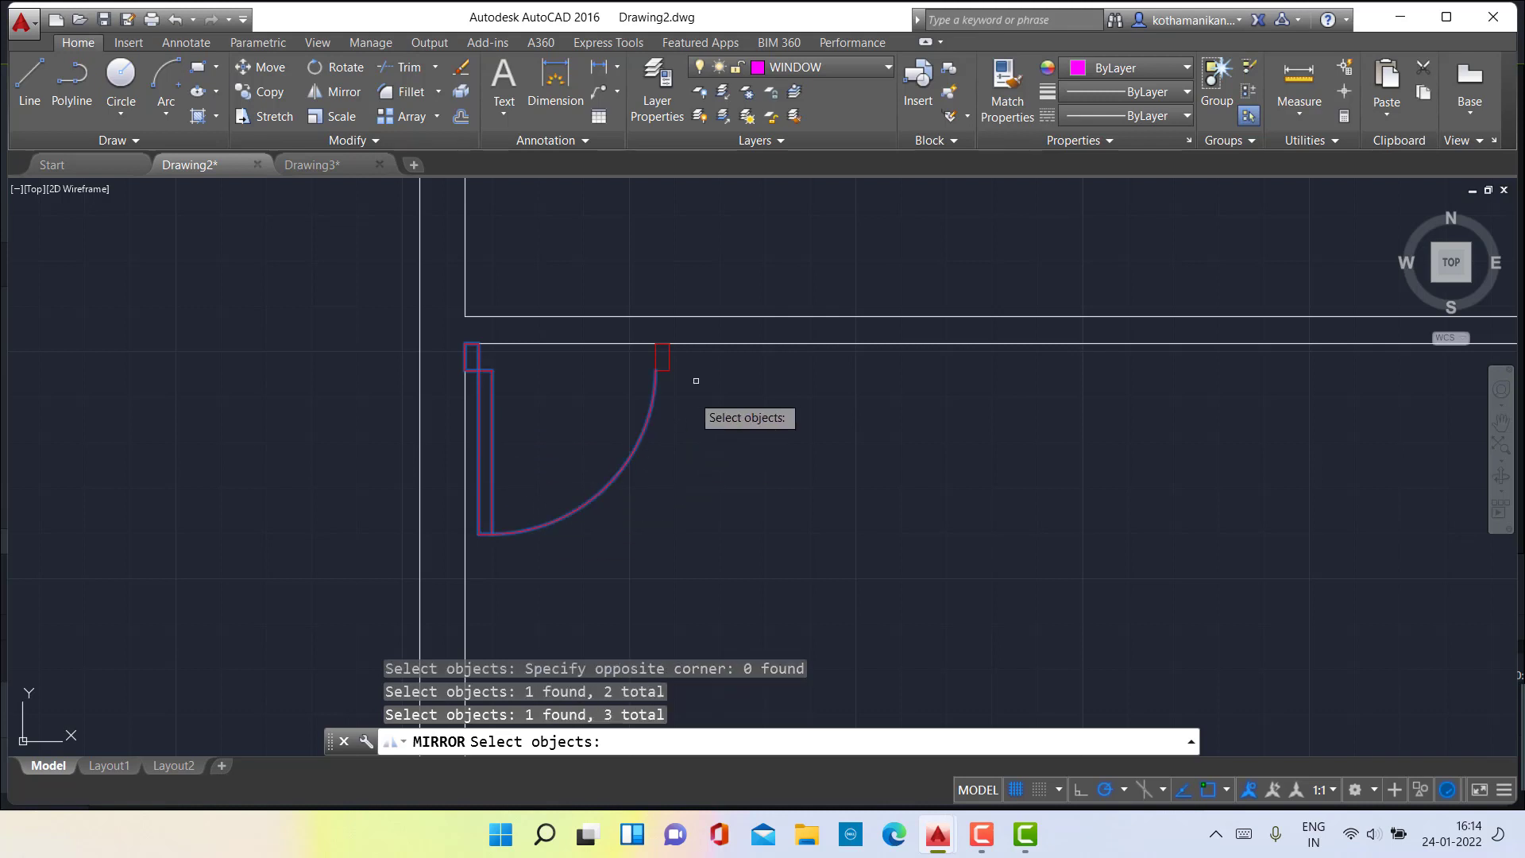
{"action": "left_click", "coordinate": [674, 358]}
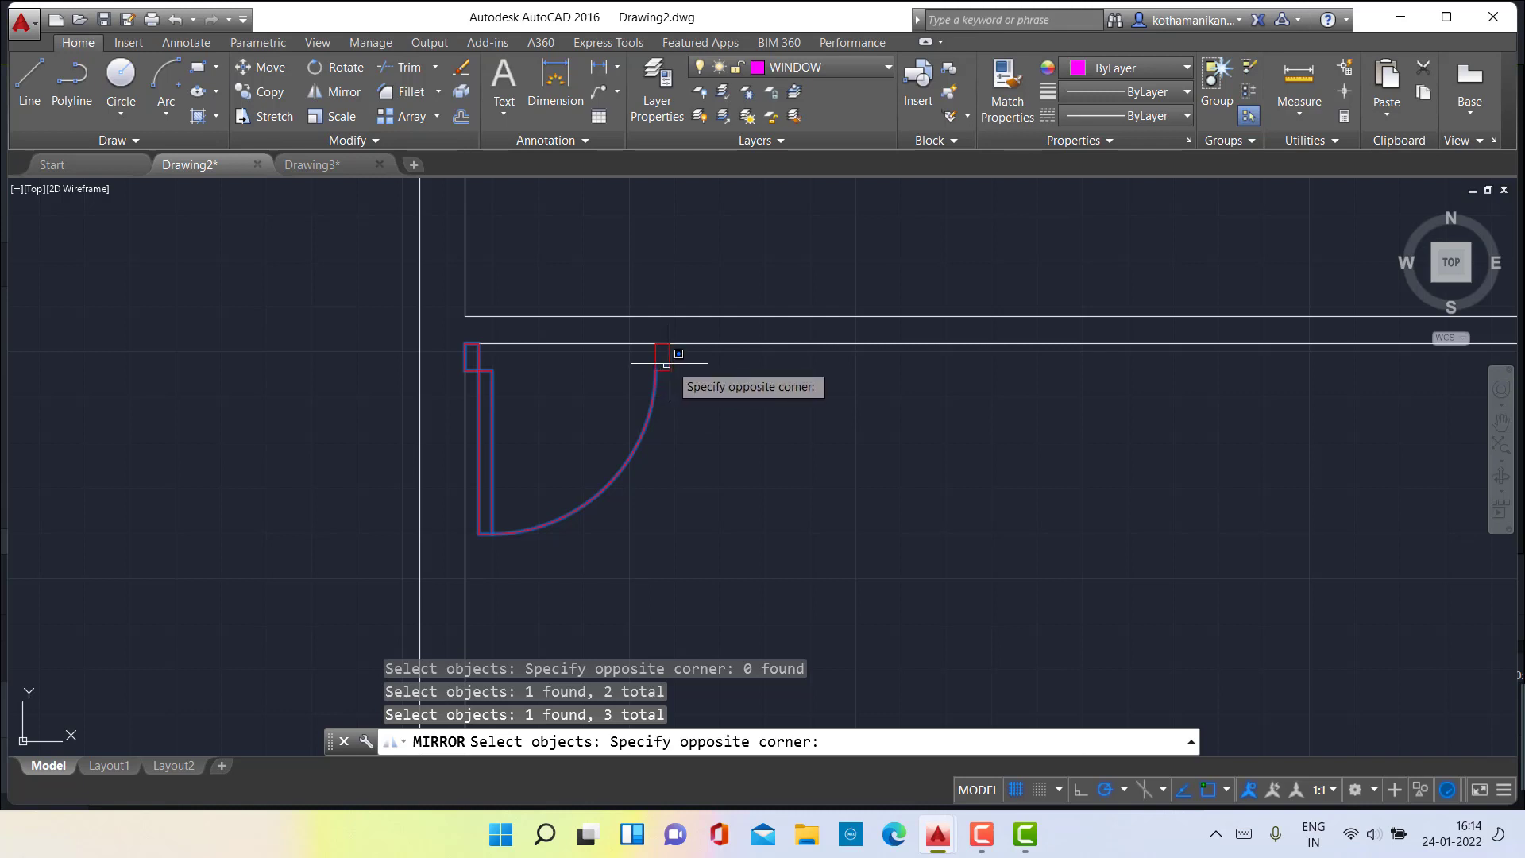
{"action": "left_click", "coordinate": [672, 359]}
{"action": "left_click", "coordinate": [670, 362]}
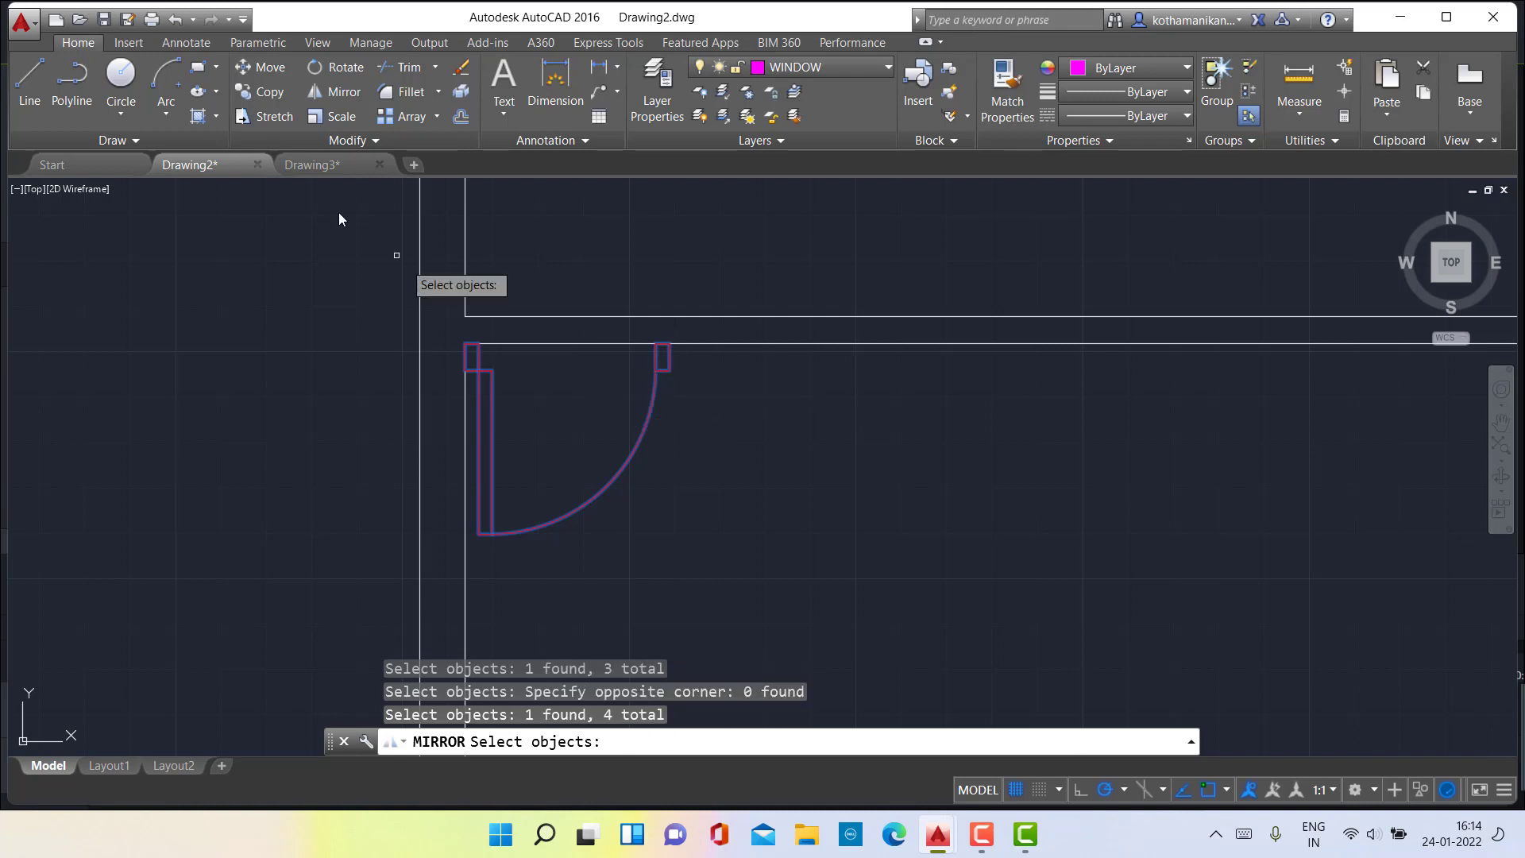
{"action": "left_click", "coordinate": [331, 94]}
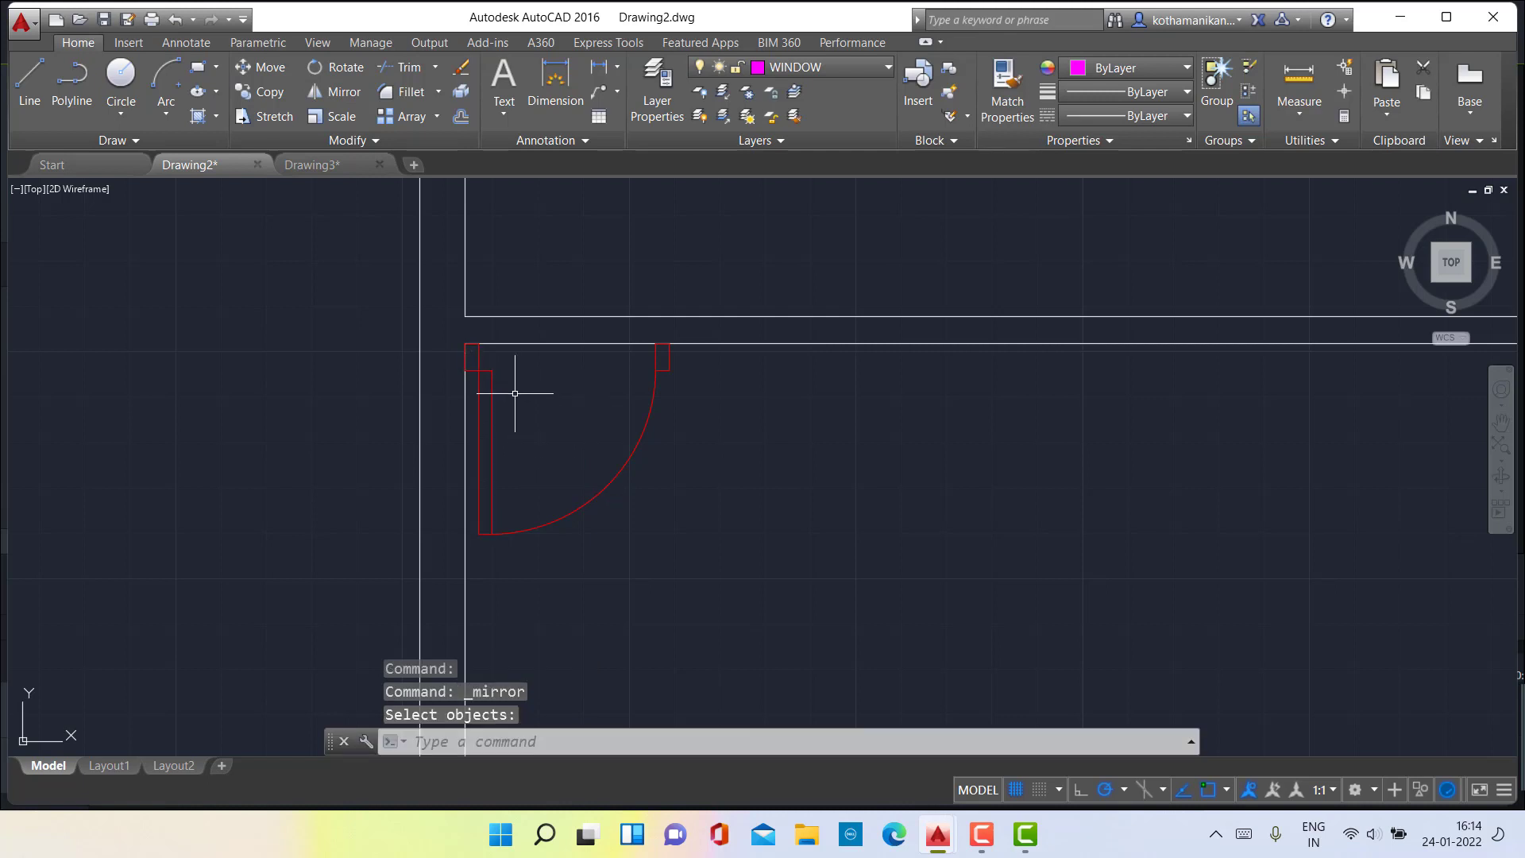
{"action": "mouse_move", "coordinate": [464, 341]}
{"action": "left_mouse_down"}
{"action": "mouse_move", "coordinate": [580, 572]}
{"action": "mouse_move", "coordinate": [741, 497]}
{"action": "left_mouse_up"}
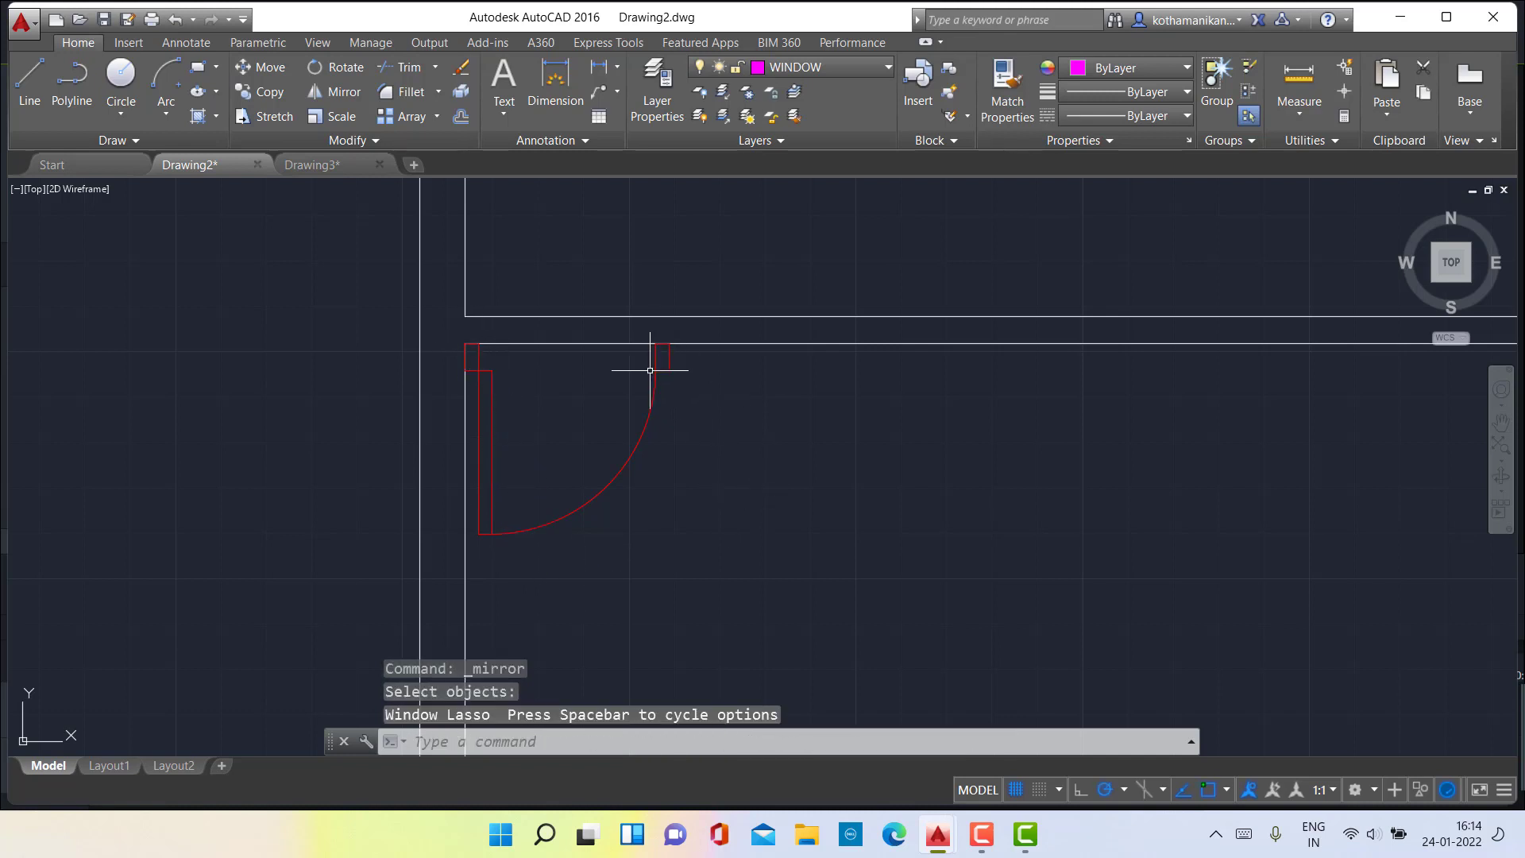
{"action": "key", "text": "Escape"}
{"action": "key", "text": "Escape"}
{"action": "key", "text": "Escape"}
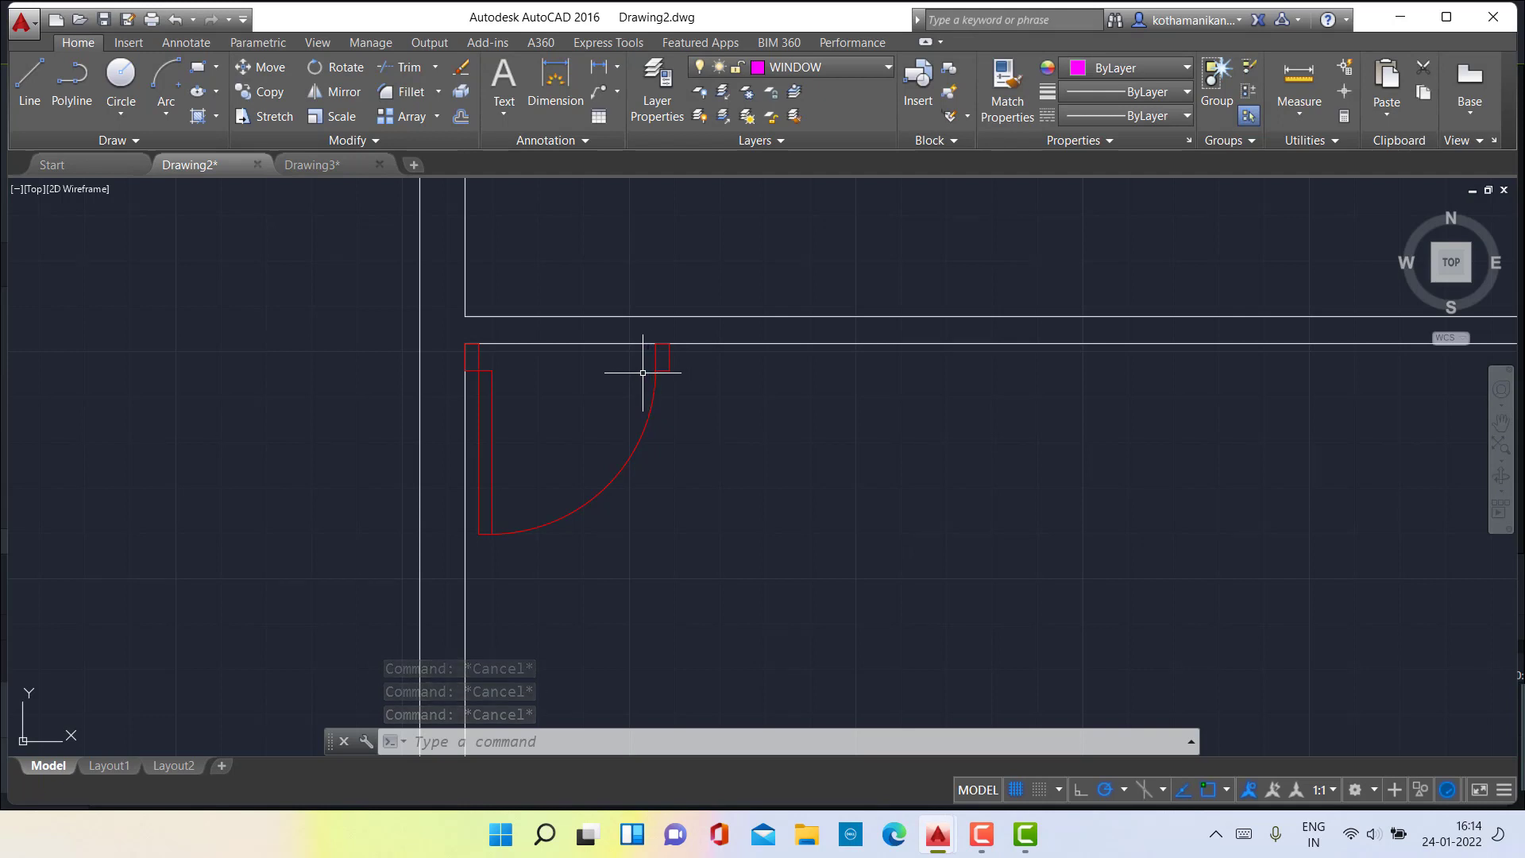
Mirror the single door at the middle wall's left end across the wall's lower line, erasing the source objects.
{"action": "left_click", "coordinate": [345, 93]}
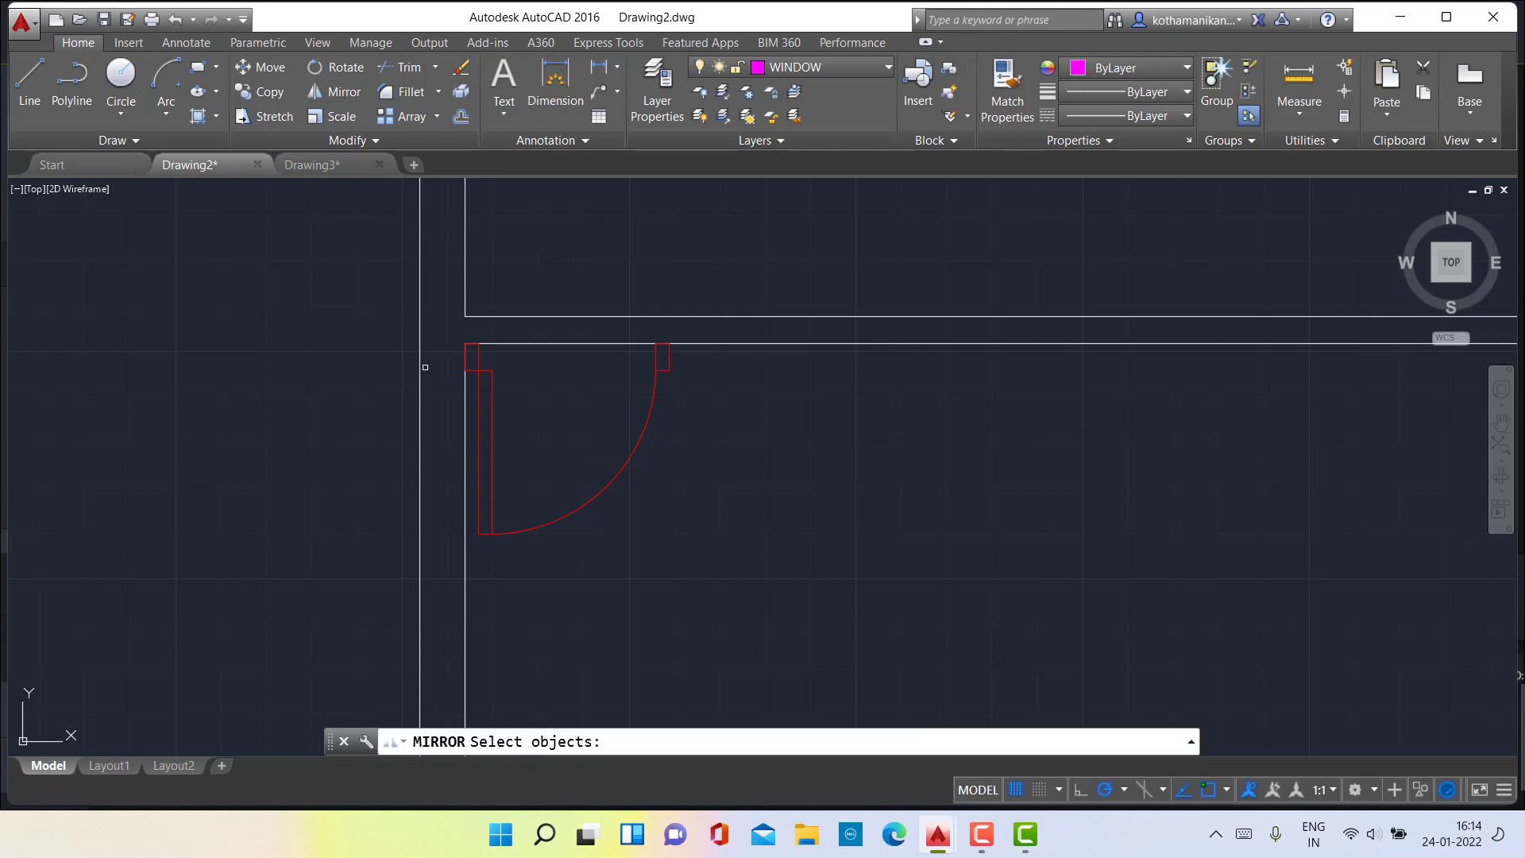
{"action": "left_click", "coordinate": [477, 360]}
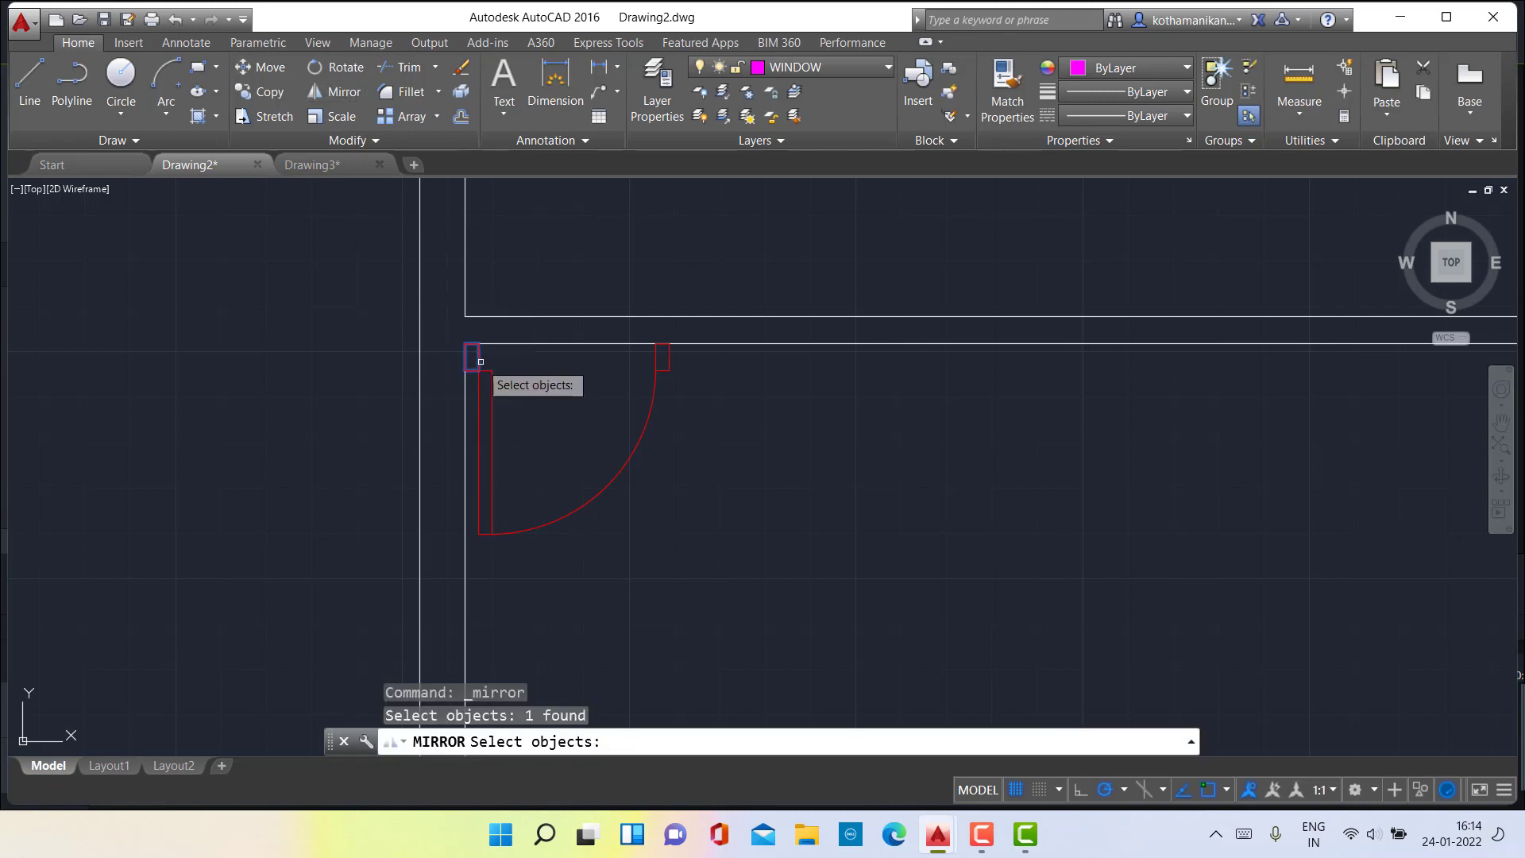
{"action": "left_click", "coordinate": [496, 428]}
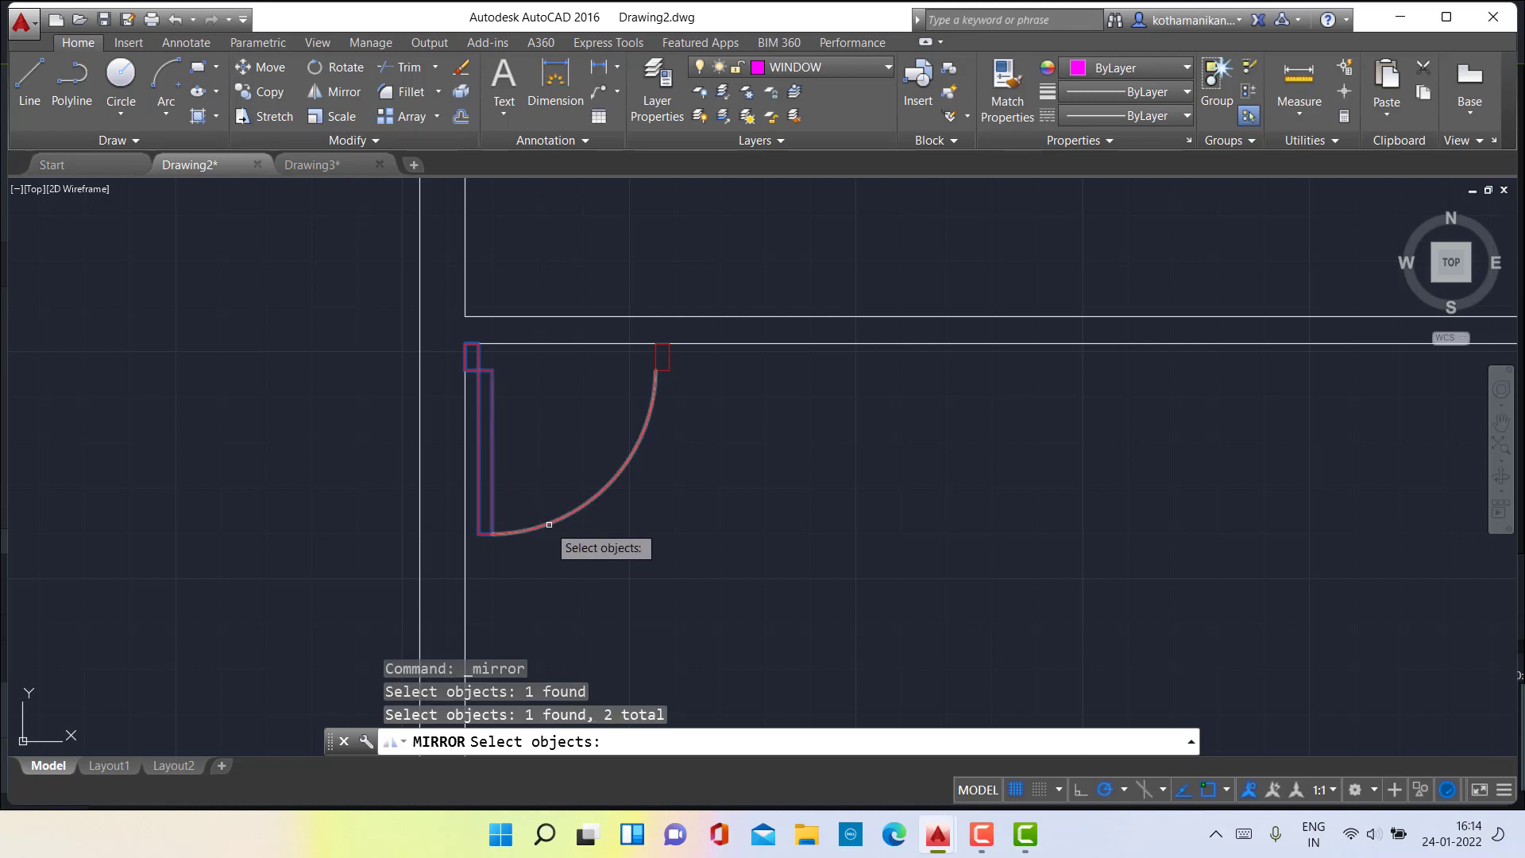
{"action": "left_click", "coordinate": [549, 520]}
{"action": "left_click", "coordinate": [665, 355]}
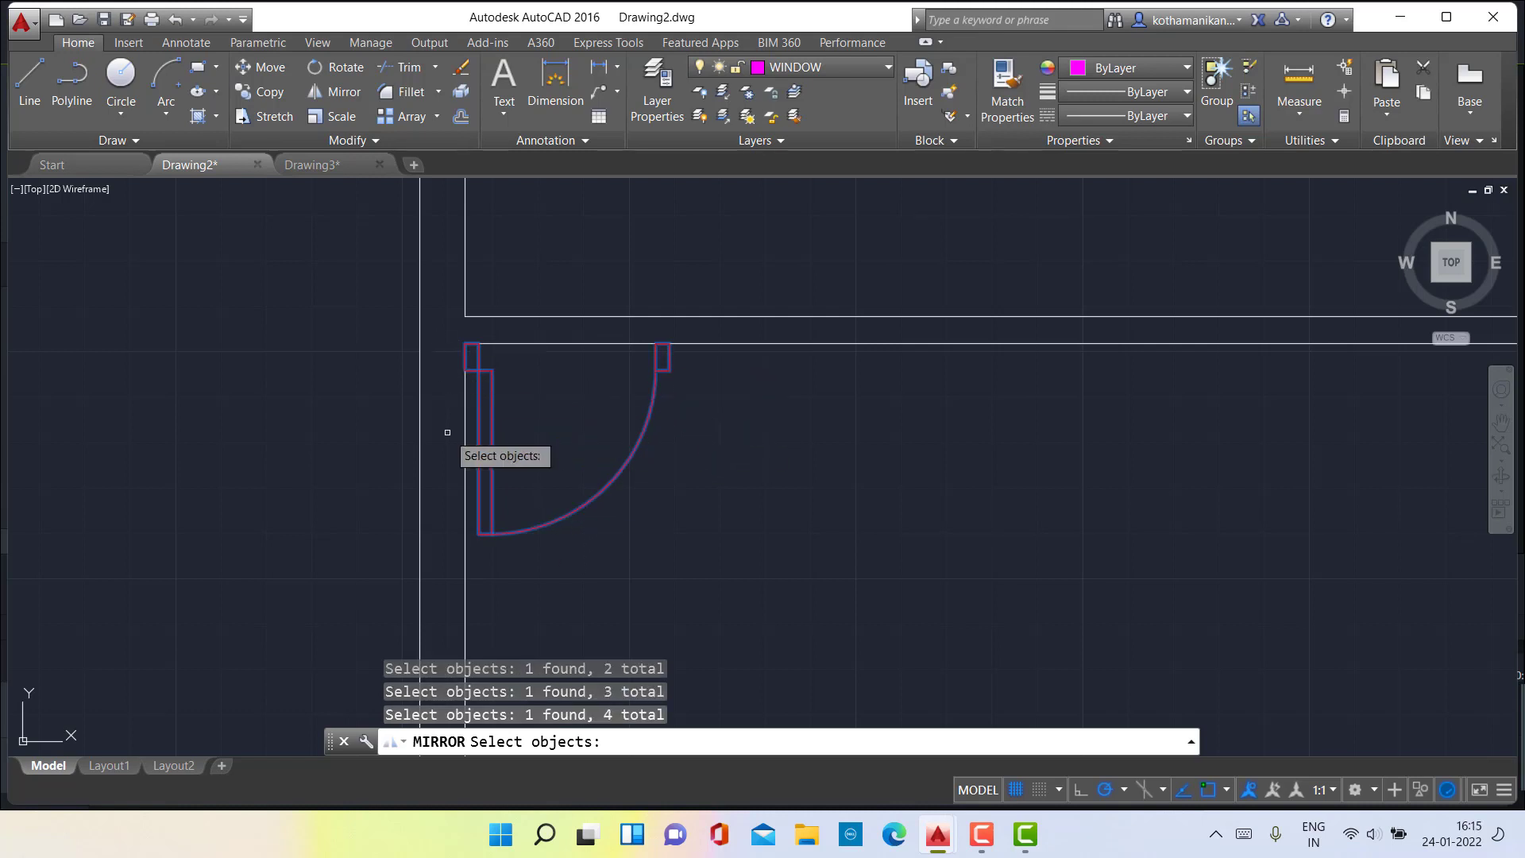
{"action": "key", "text": "Return"}
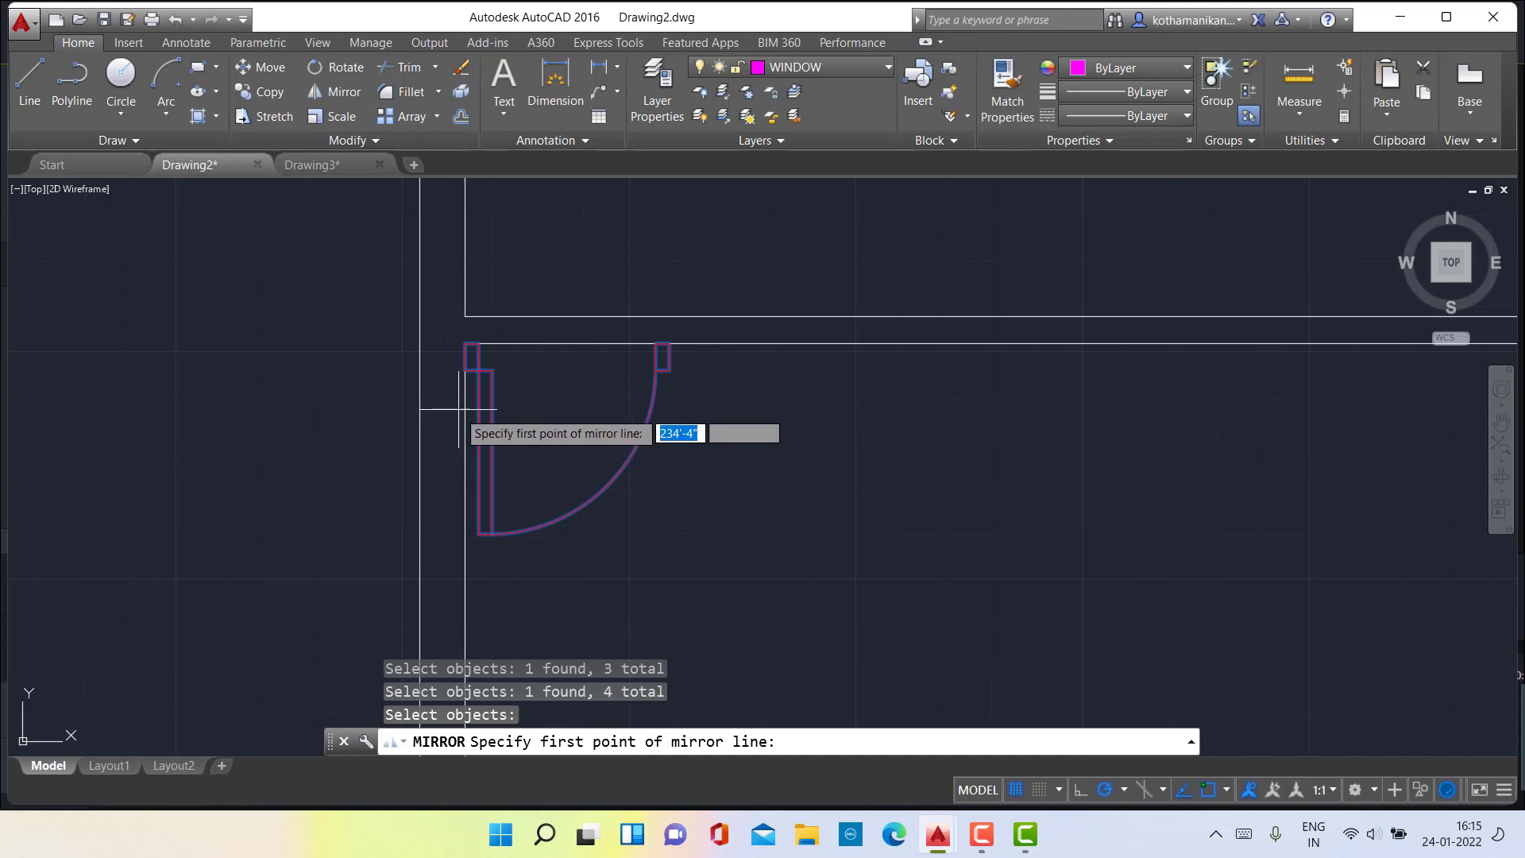
{"action": "left_click", "coordinate": [465, 343]}
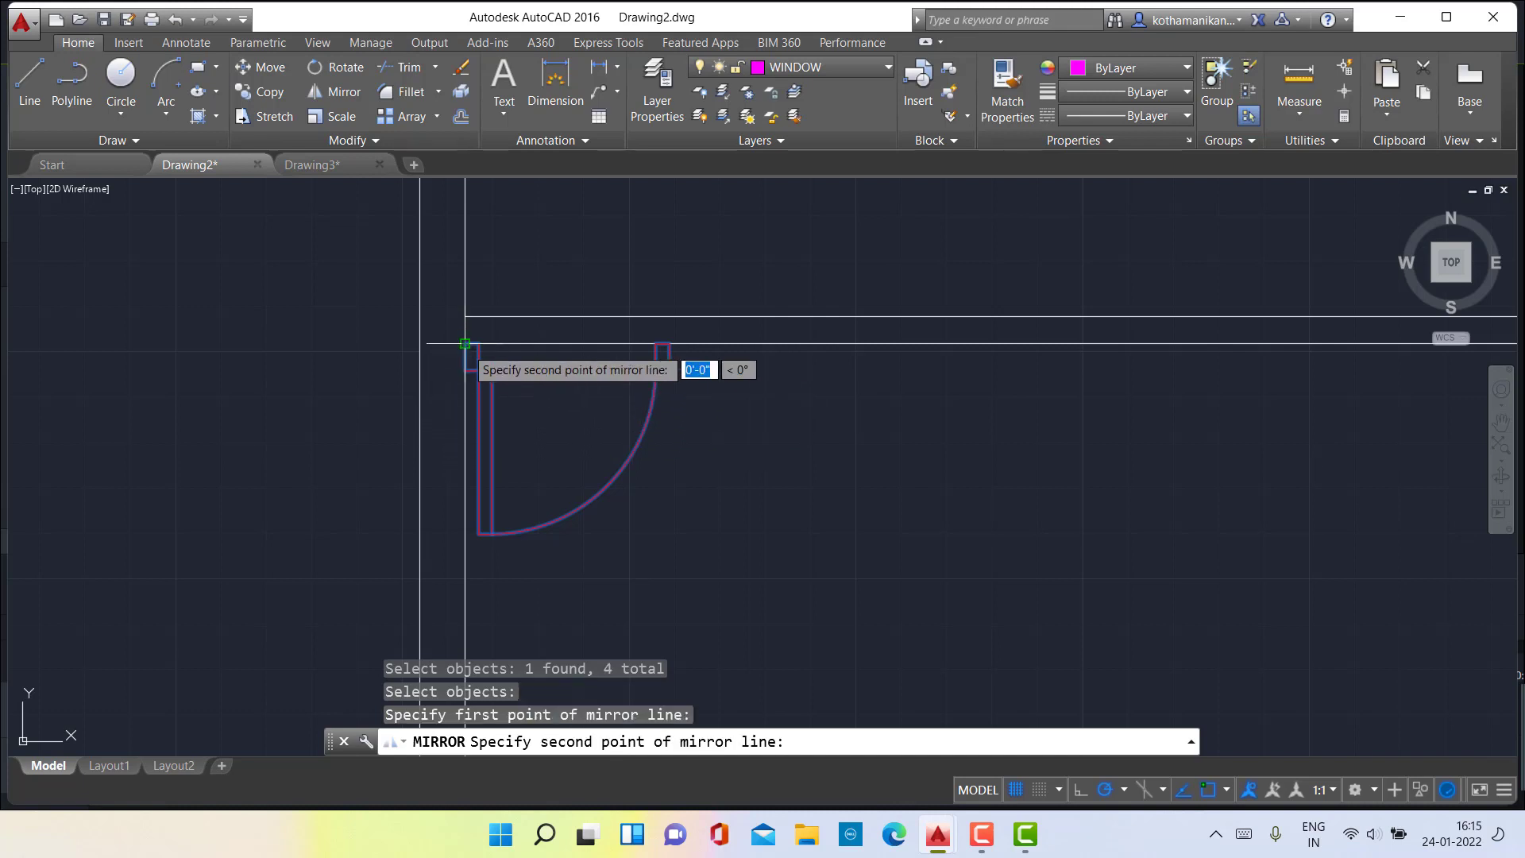
{"action": "left_click", "coordinate": [520, 343]}
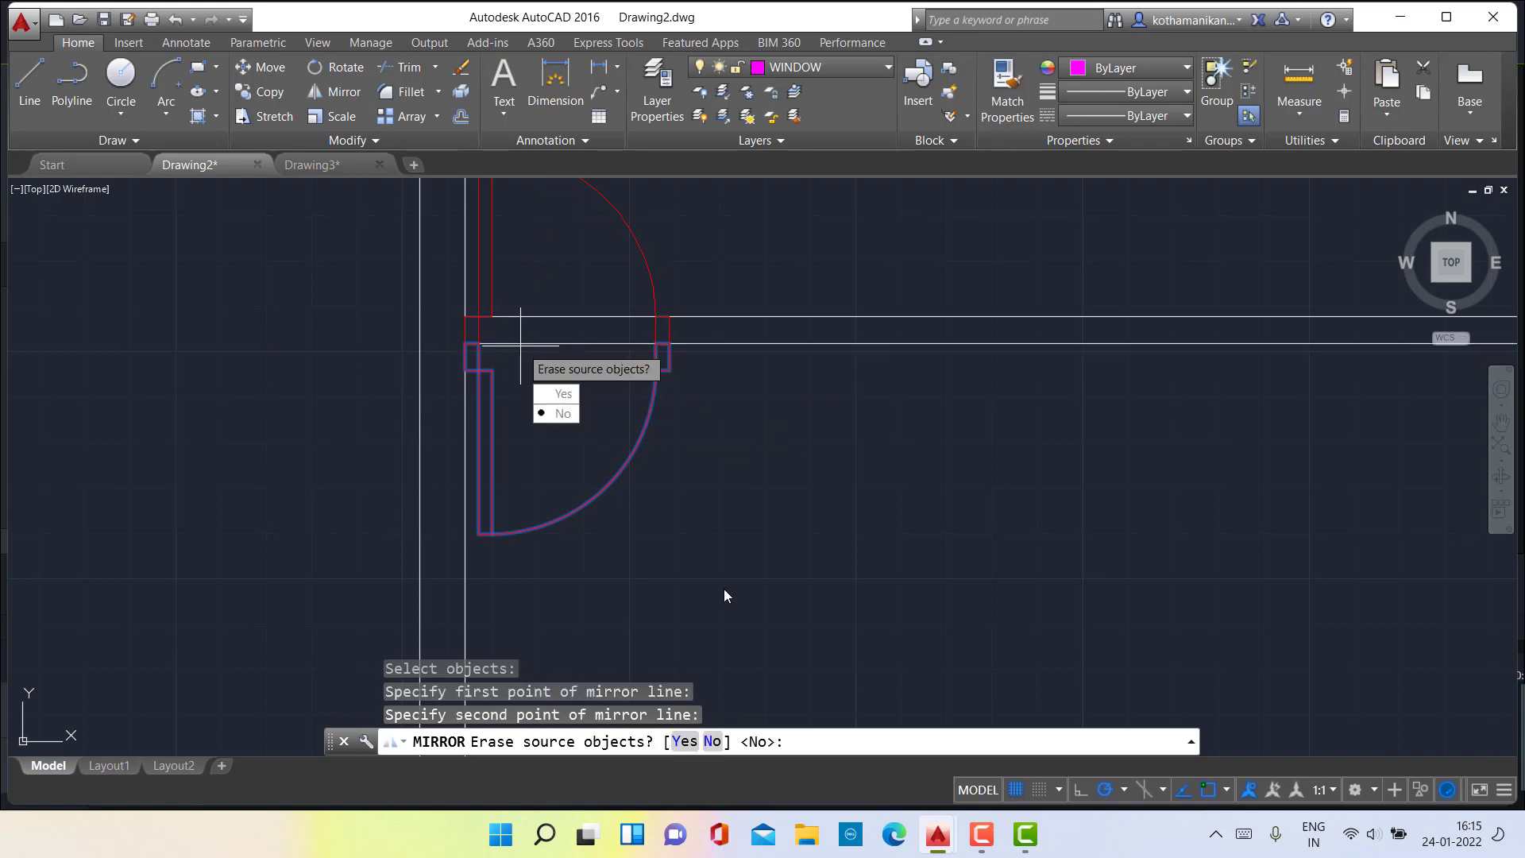
{"action": "scroll", "coordinate": [407, 475], "scroll_direction": "down", "scroll_amount": 2}
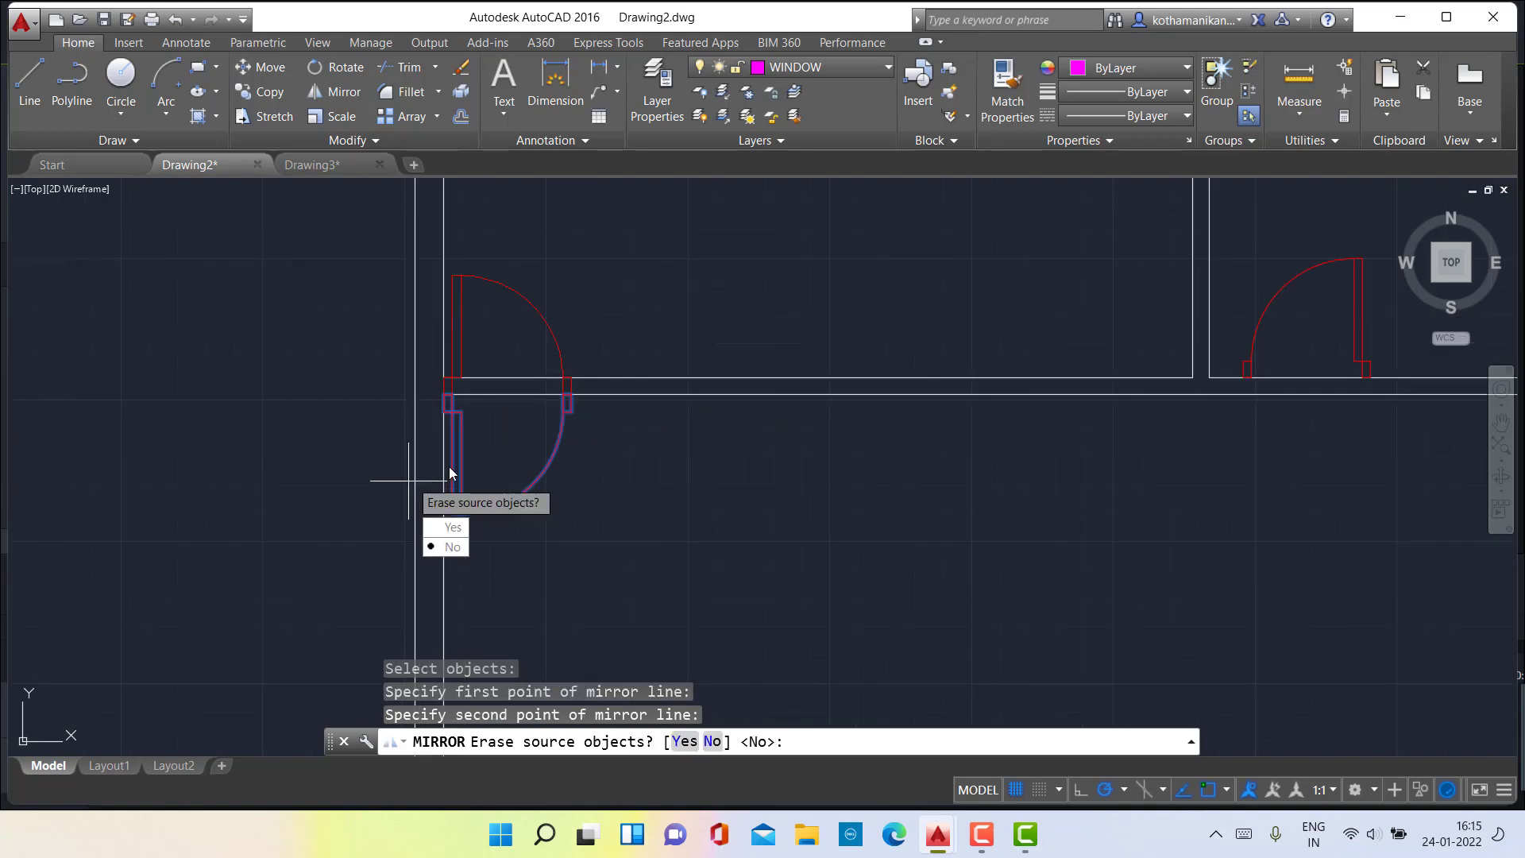
{"action": "left_click", "coordinate": [453, 528]}
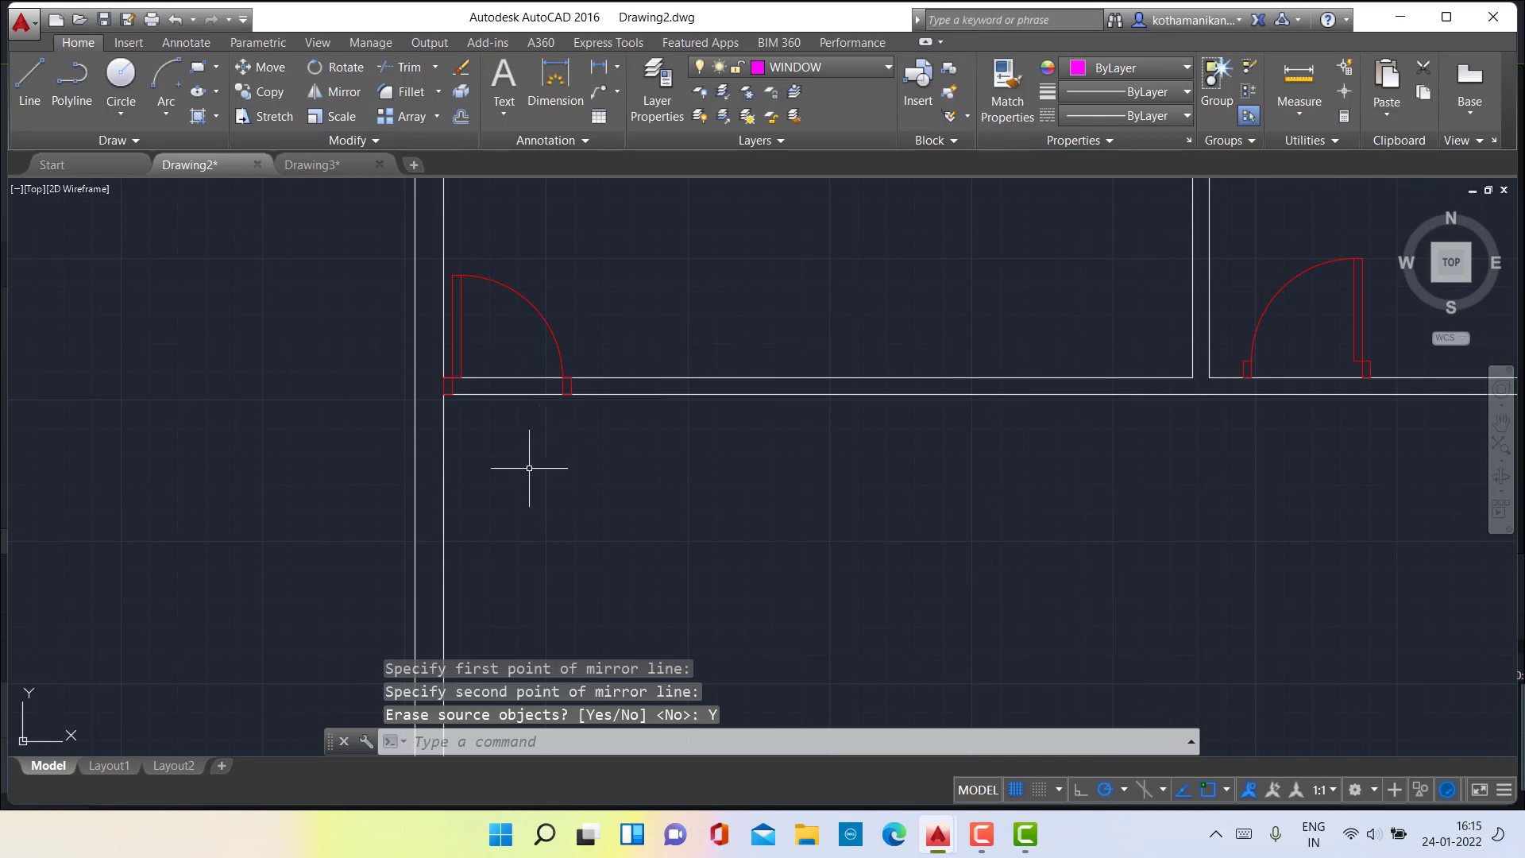
{"action": "scroll", "coordinate": [568, 389], "scroll_direction": "up", "scroll_amount": 2}
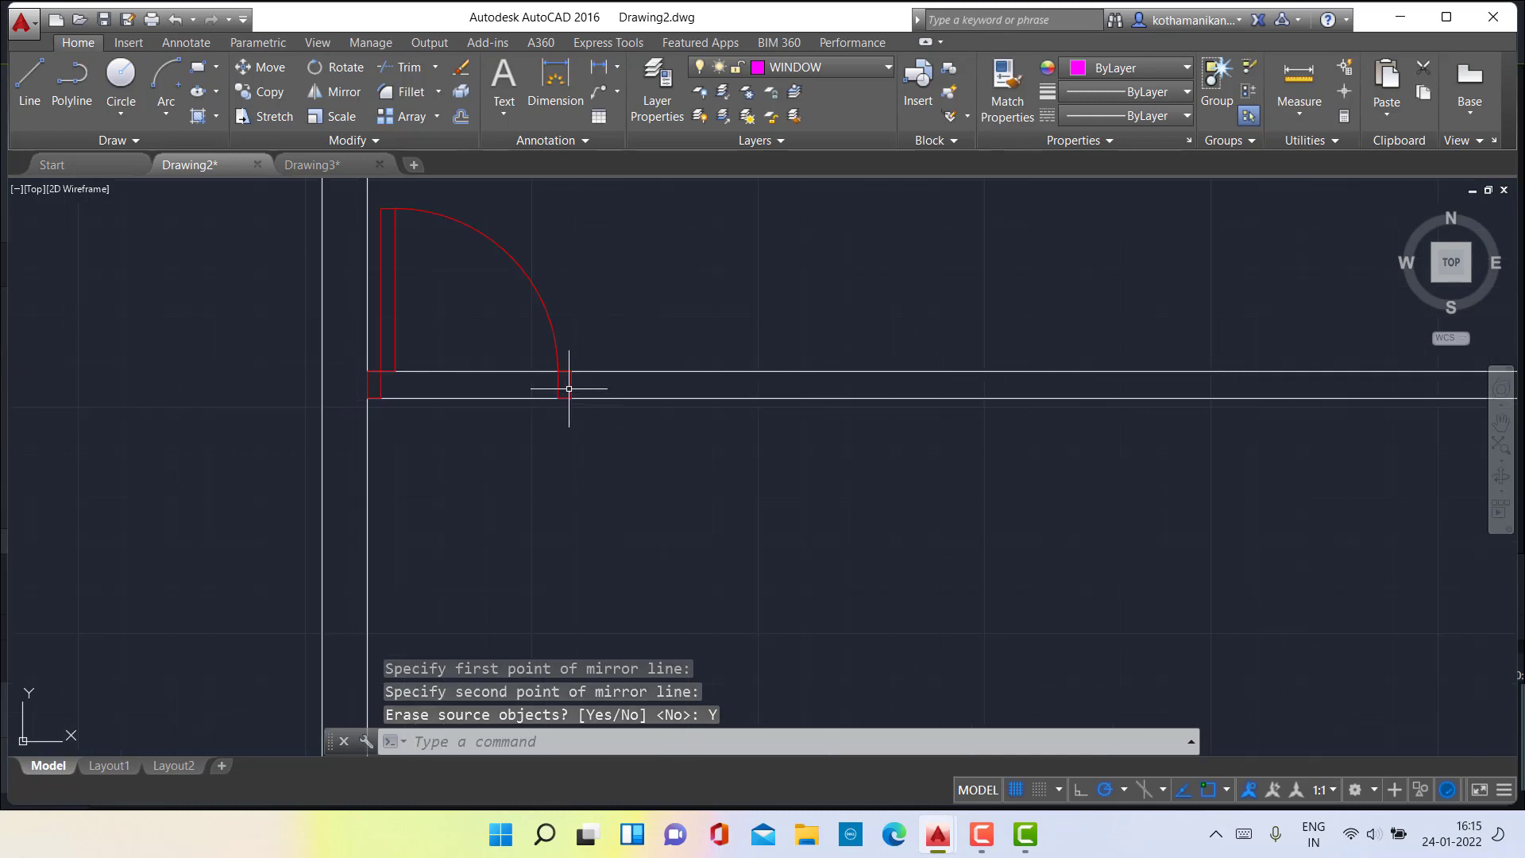
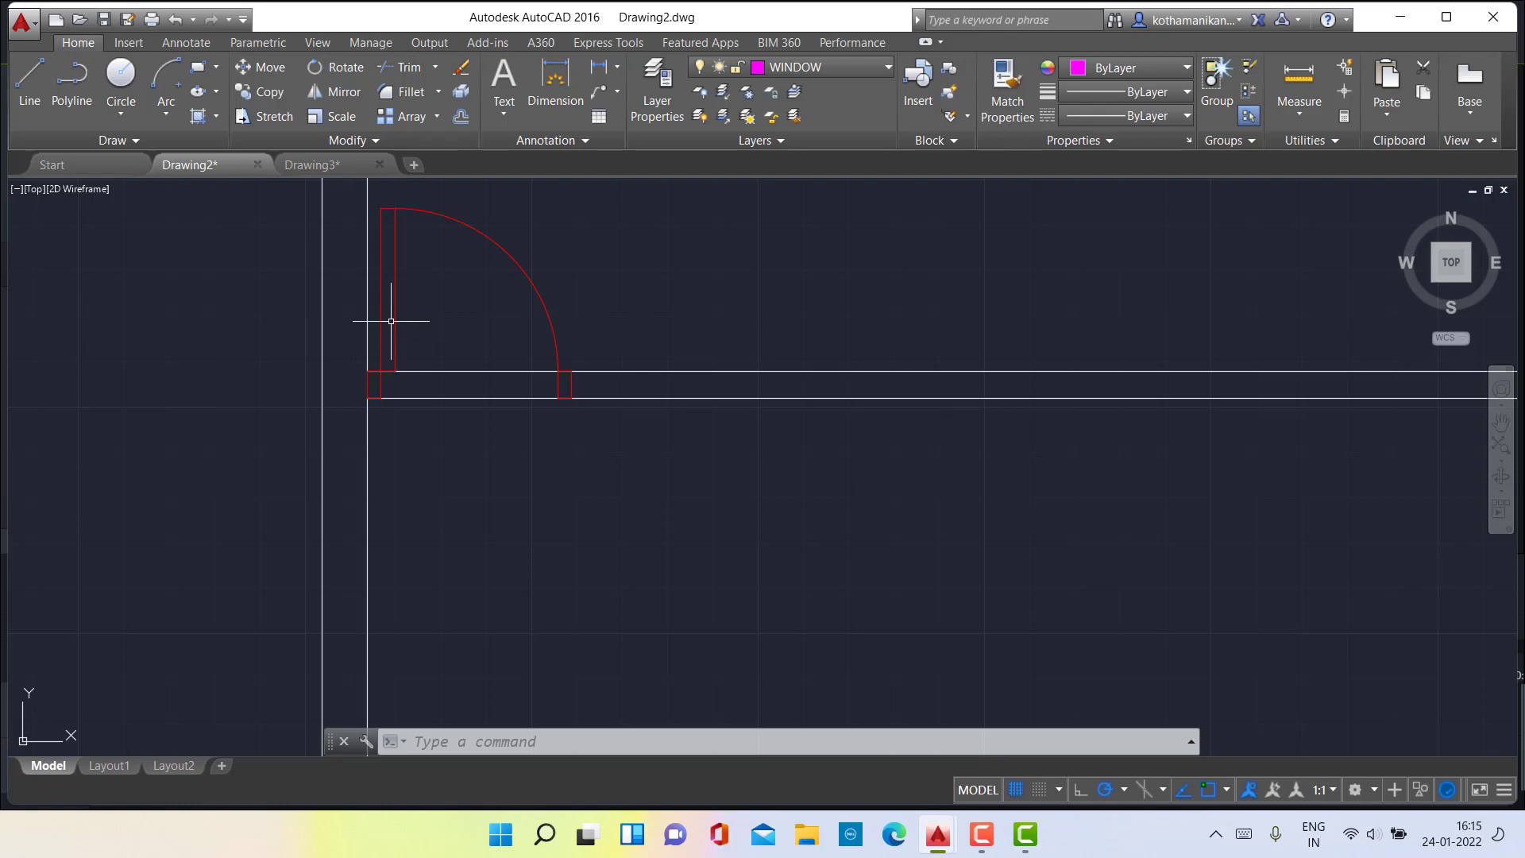
{"action": "left_click", "coordinate": [443, 398]}
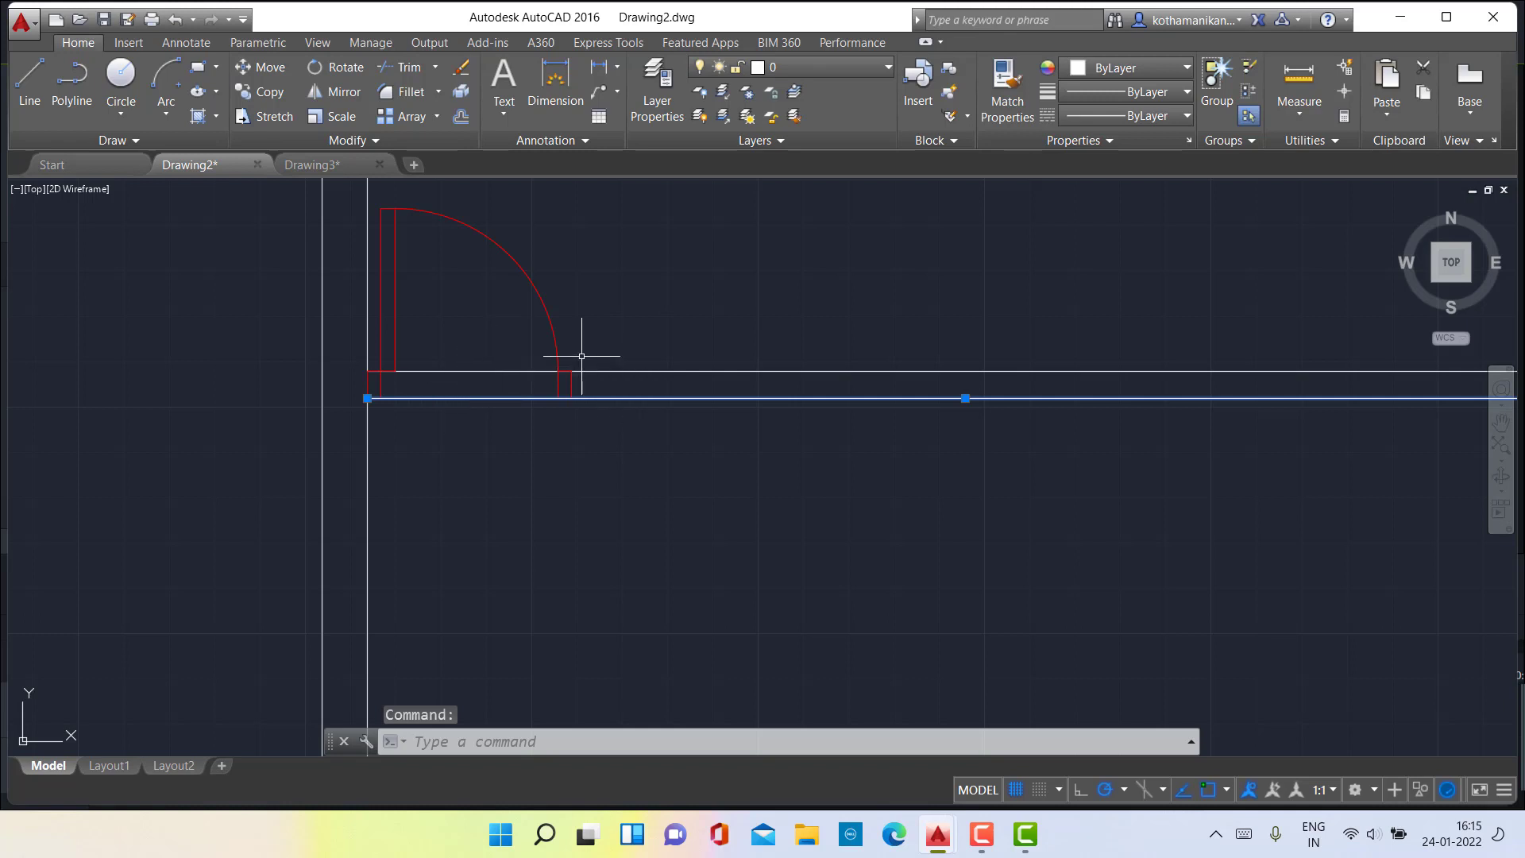
{"action": "scroll", "coordinate": [581, 356], "scroll_direction": "down", "scroll_amount": 2}
{"action": "scroll", "coordinate": [571, 340], "scroll_direction": "down", "scroll_amount": 2}
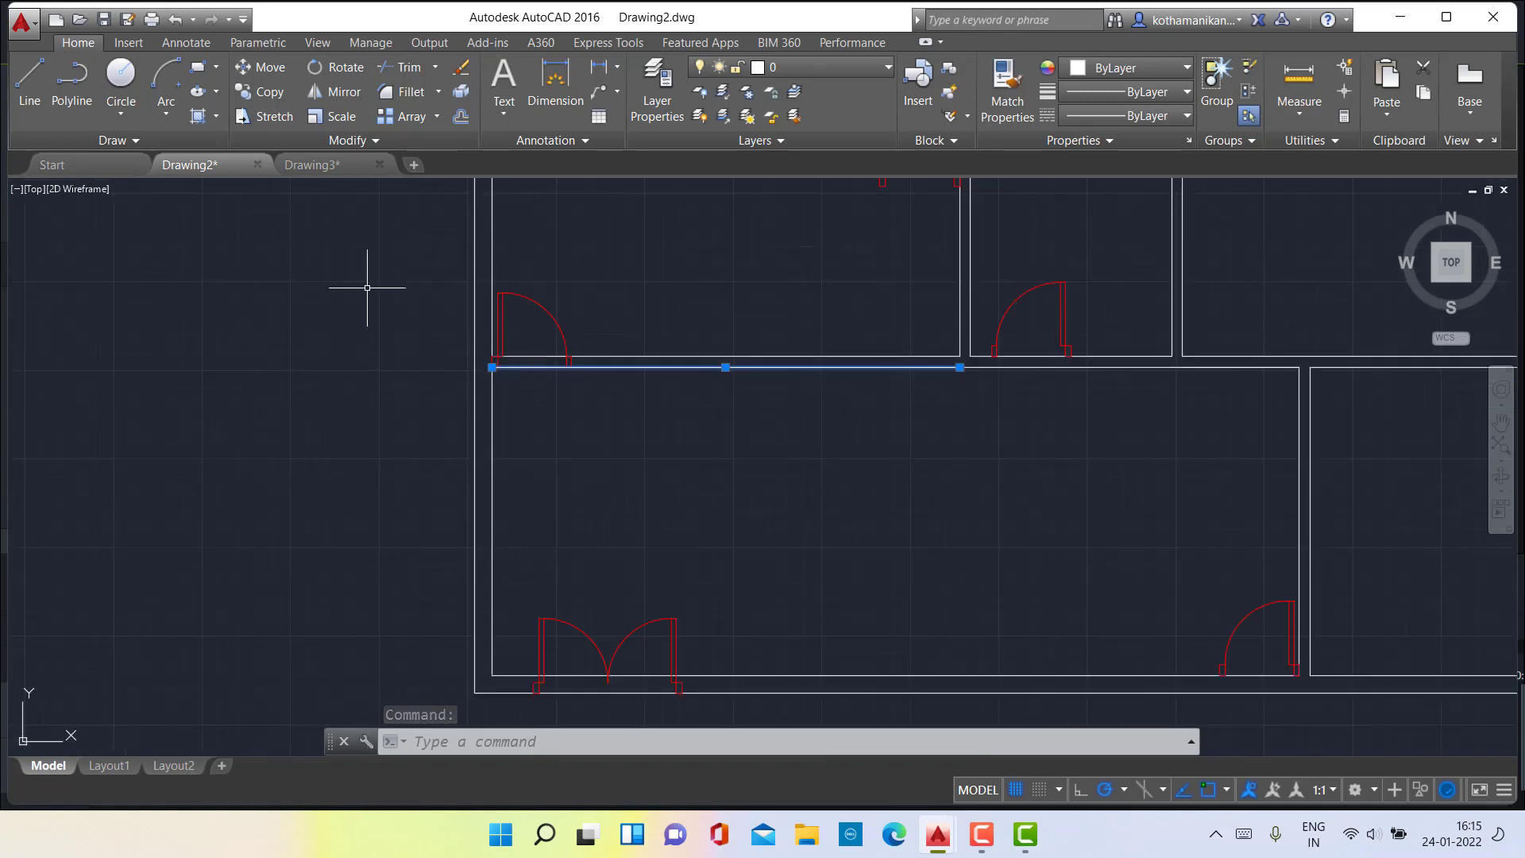
{"action": "left_click", "coordinate": [262, 68]}
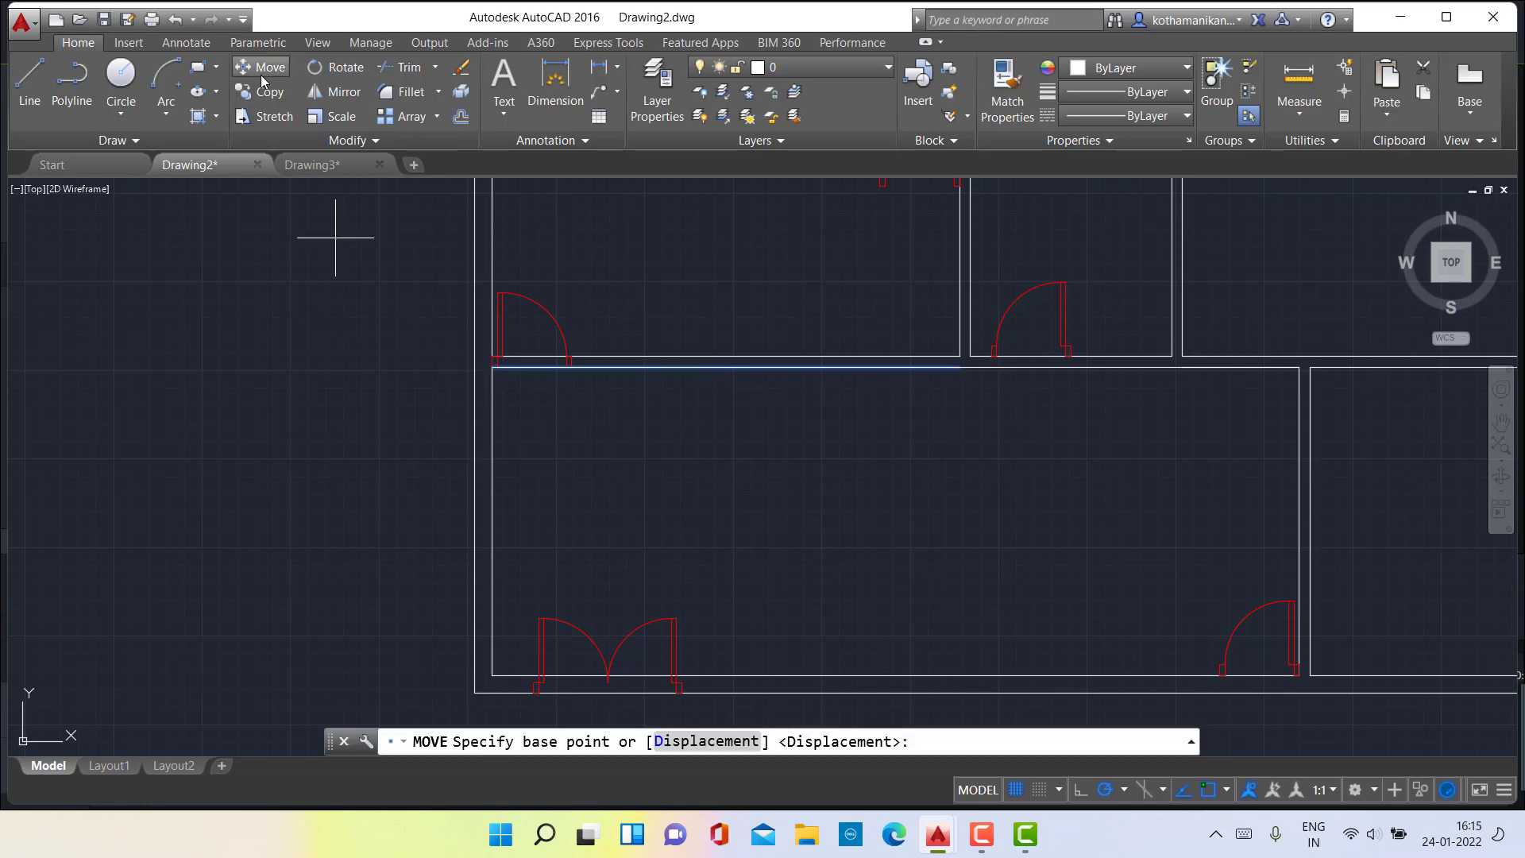
{"action": "key", "text": "Escape"}
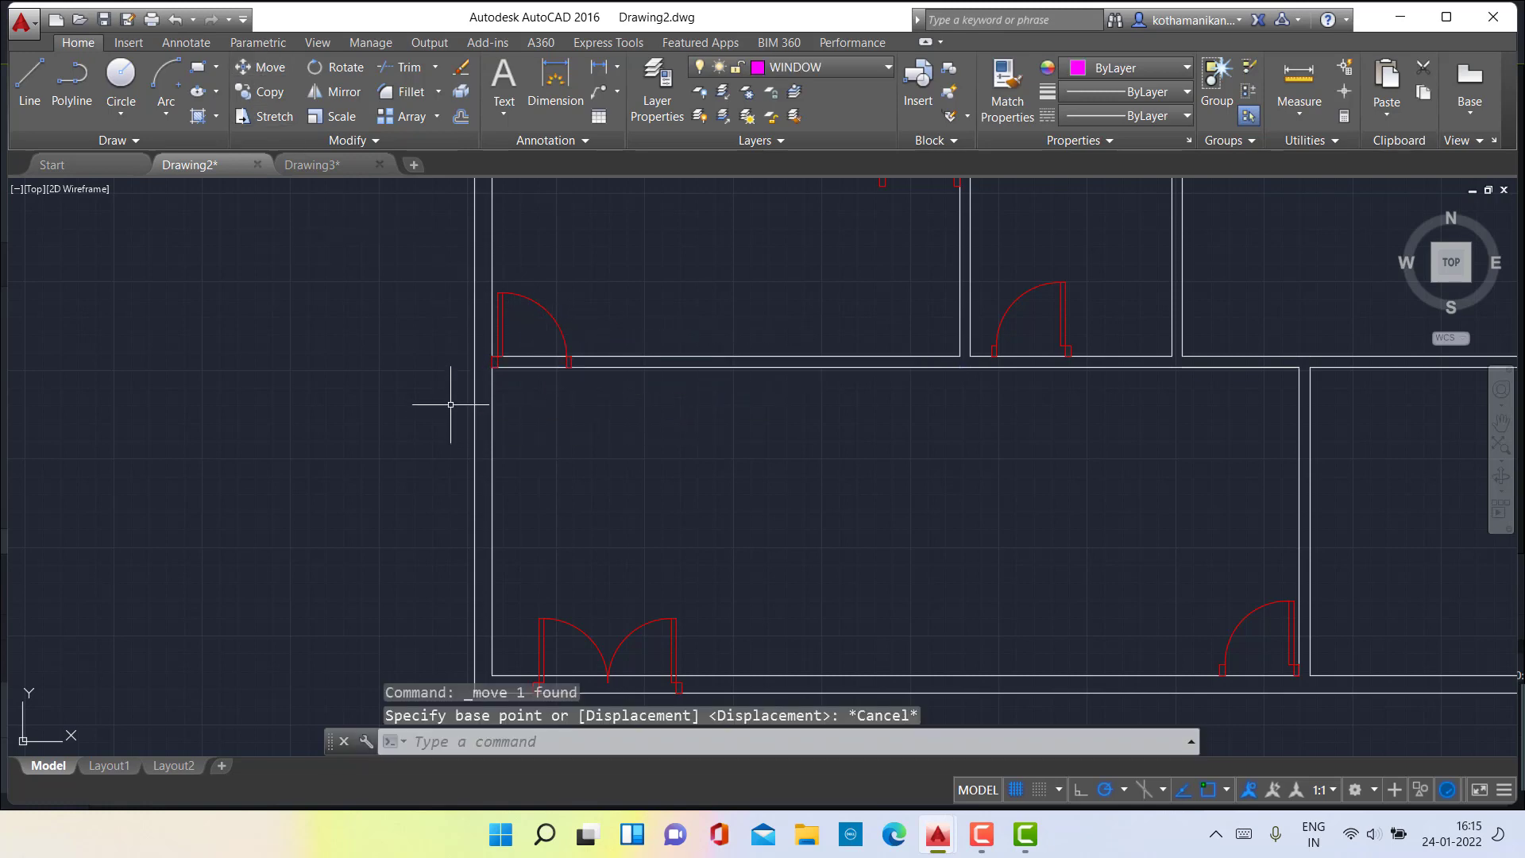
Move all parts of the mirrored single door slightly right along the middle wall, using its lower-right frame corner as base point.
{"action": "scroll", "coordinate": [570, 362], "scroll_direction": "up", "scroll_amount": 4}
{"action": "left_click", "coordinate": [564, 367]}
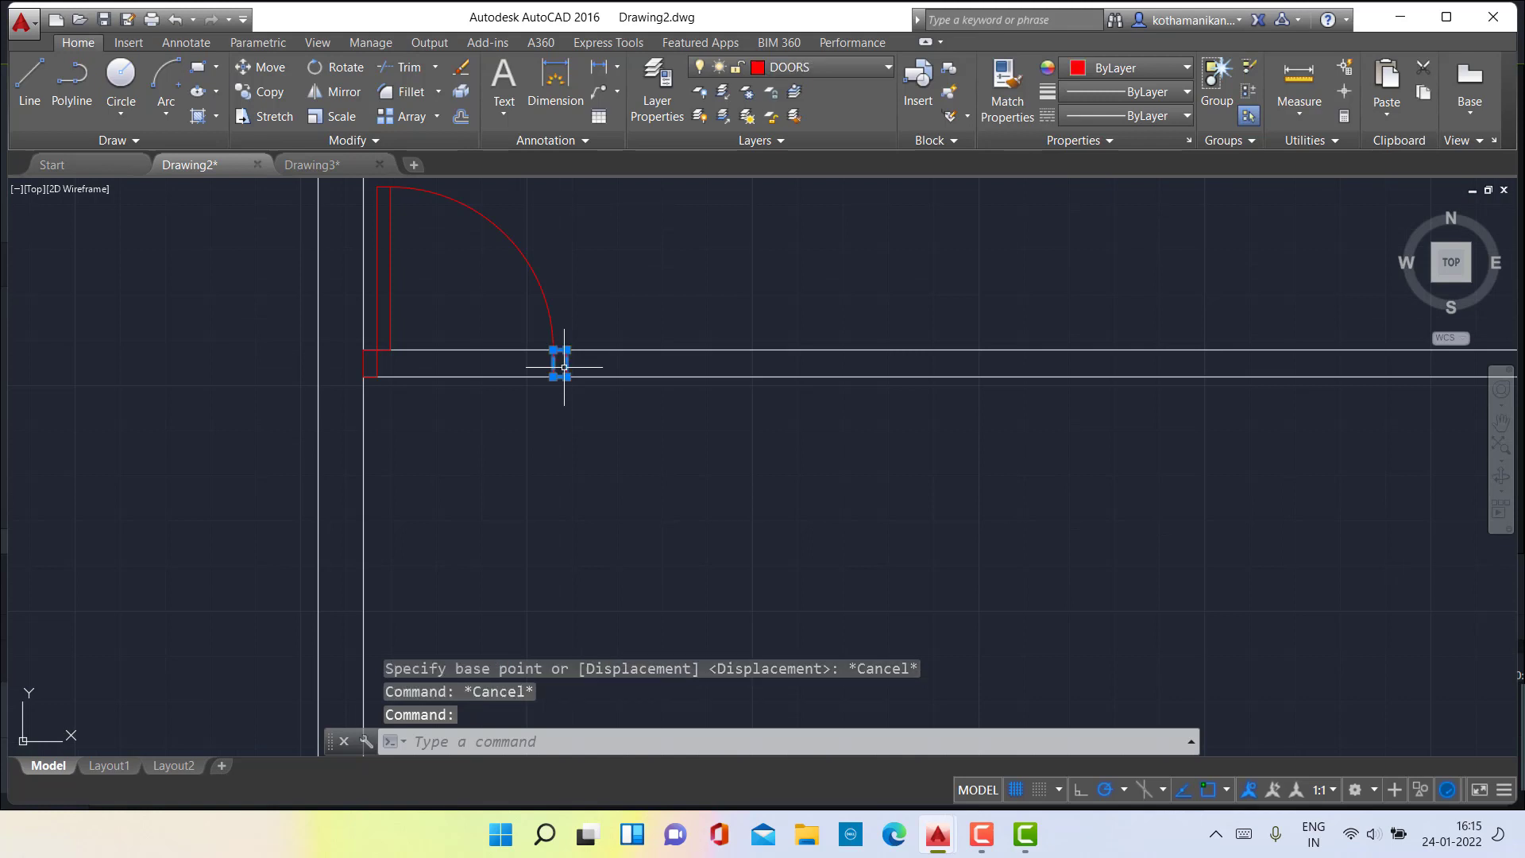
{"action": "left_click", "coordinate": [544, 300]}
{"action": "left_click", "coordinate": [393, 310]}
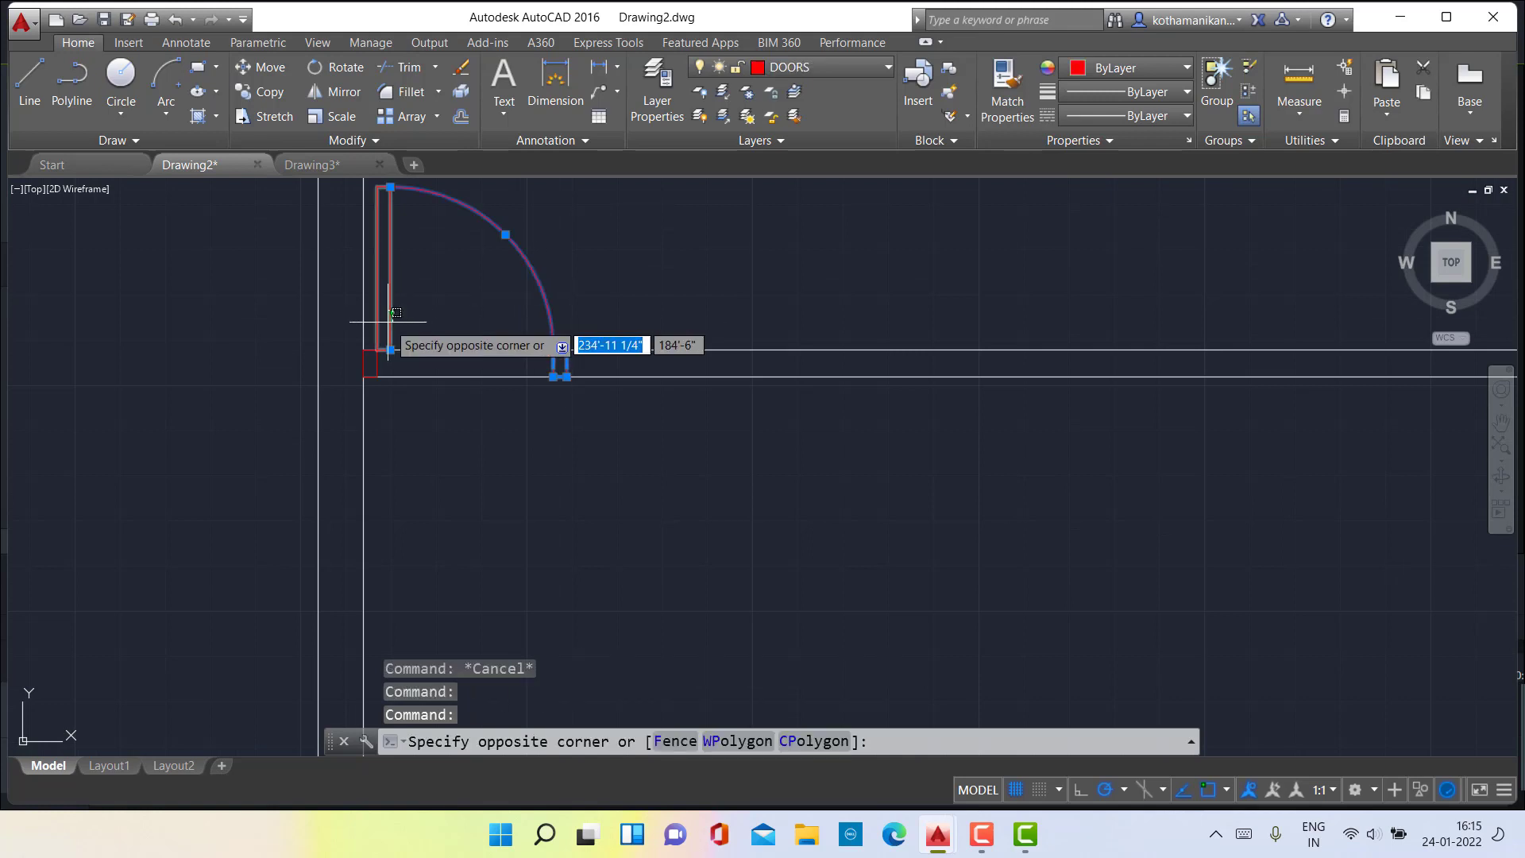
{"action": "left_click", "coordinate": [386, 325]}
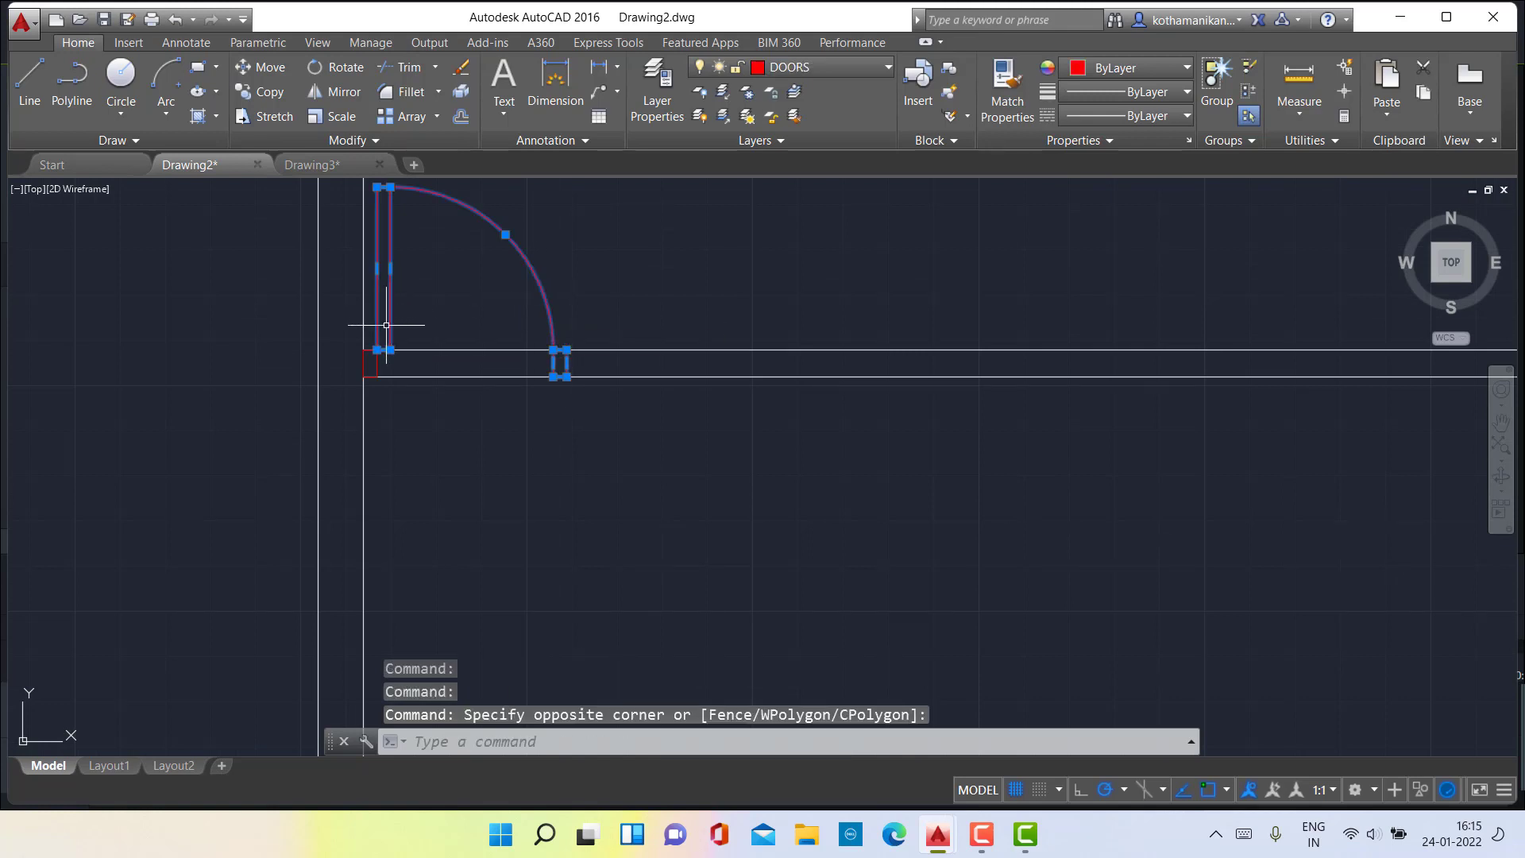
{"action": "left_click", "coordinate": [358, 368]}
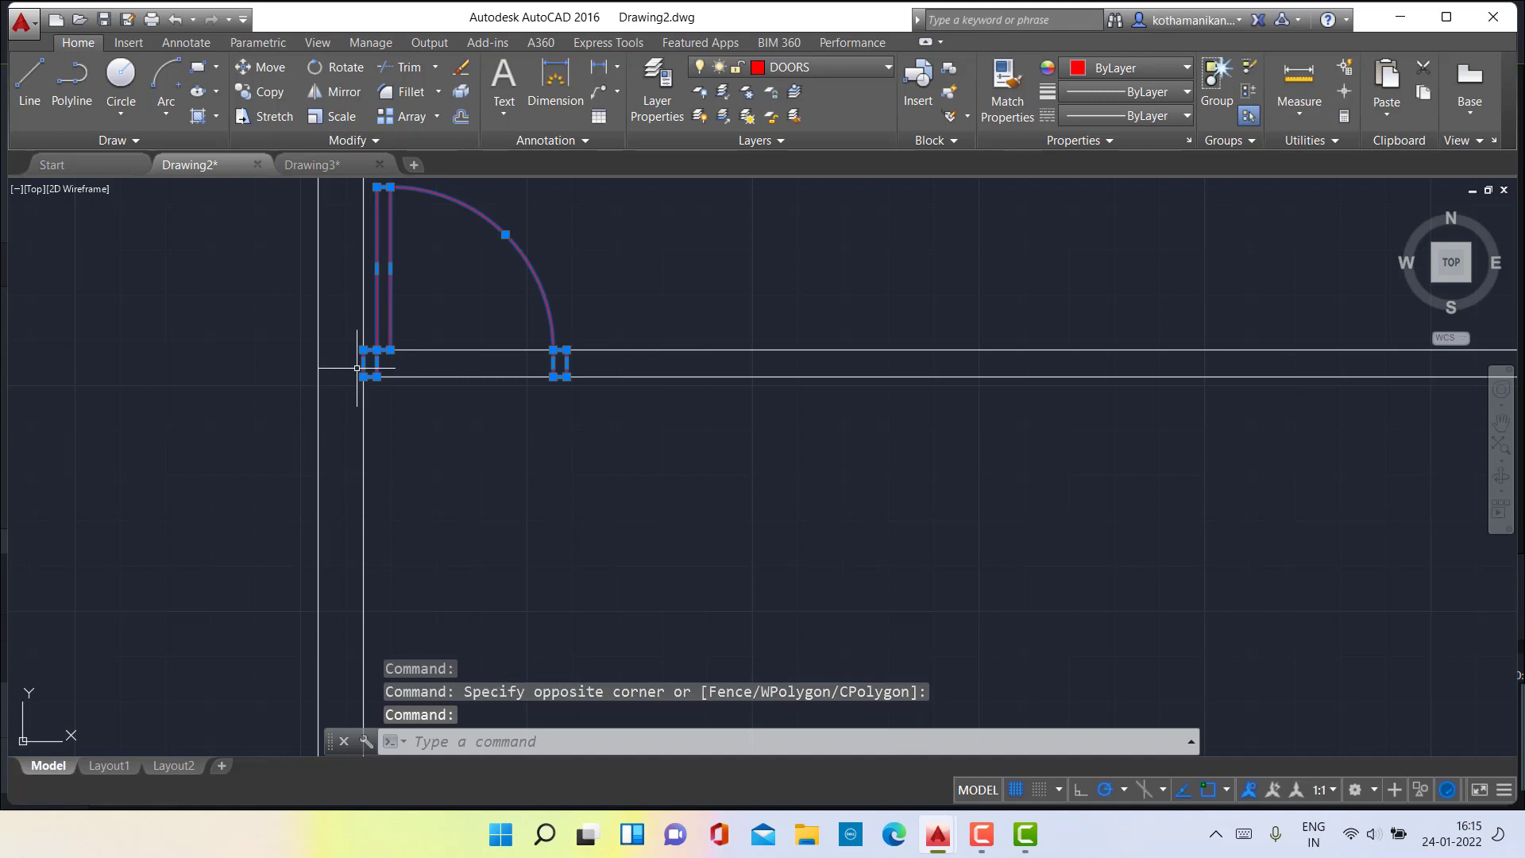
{"action": "left_click", "coordinate": [264, 68]}
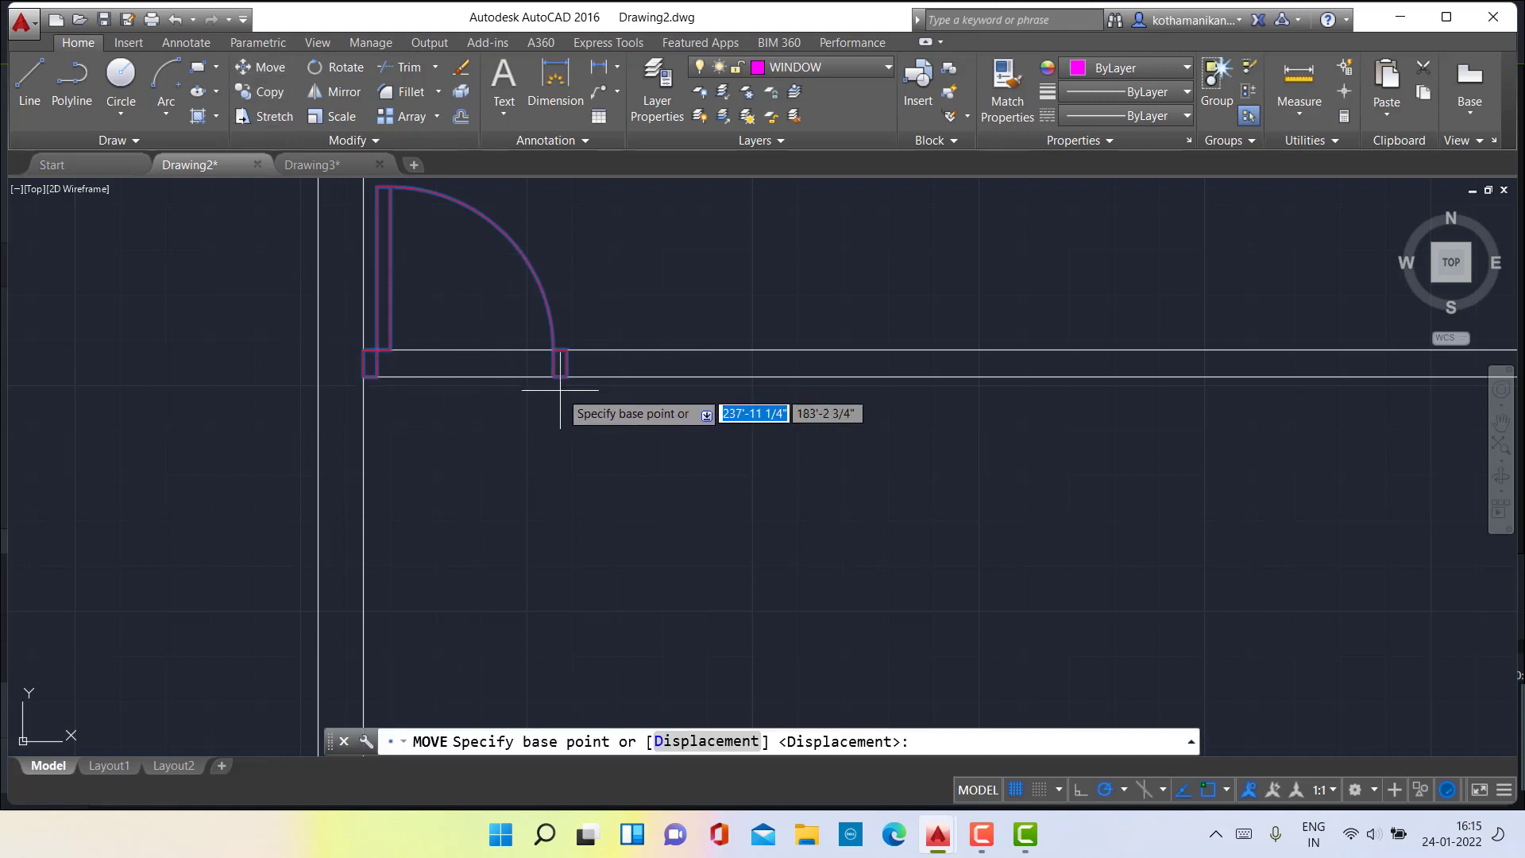
{"action": "scroll", "coordinate": [581, 378], "scroll_direction": "up", "scroll_amount": 2}
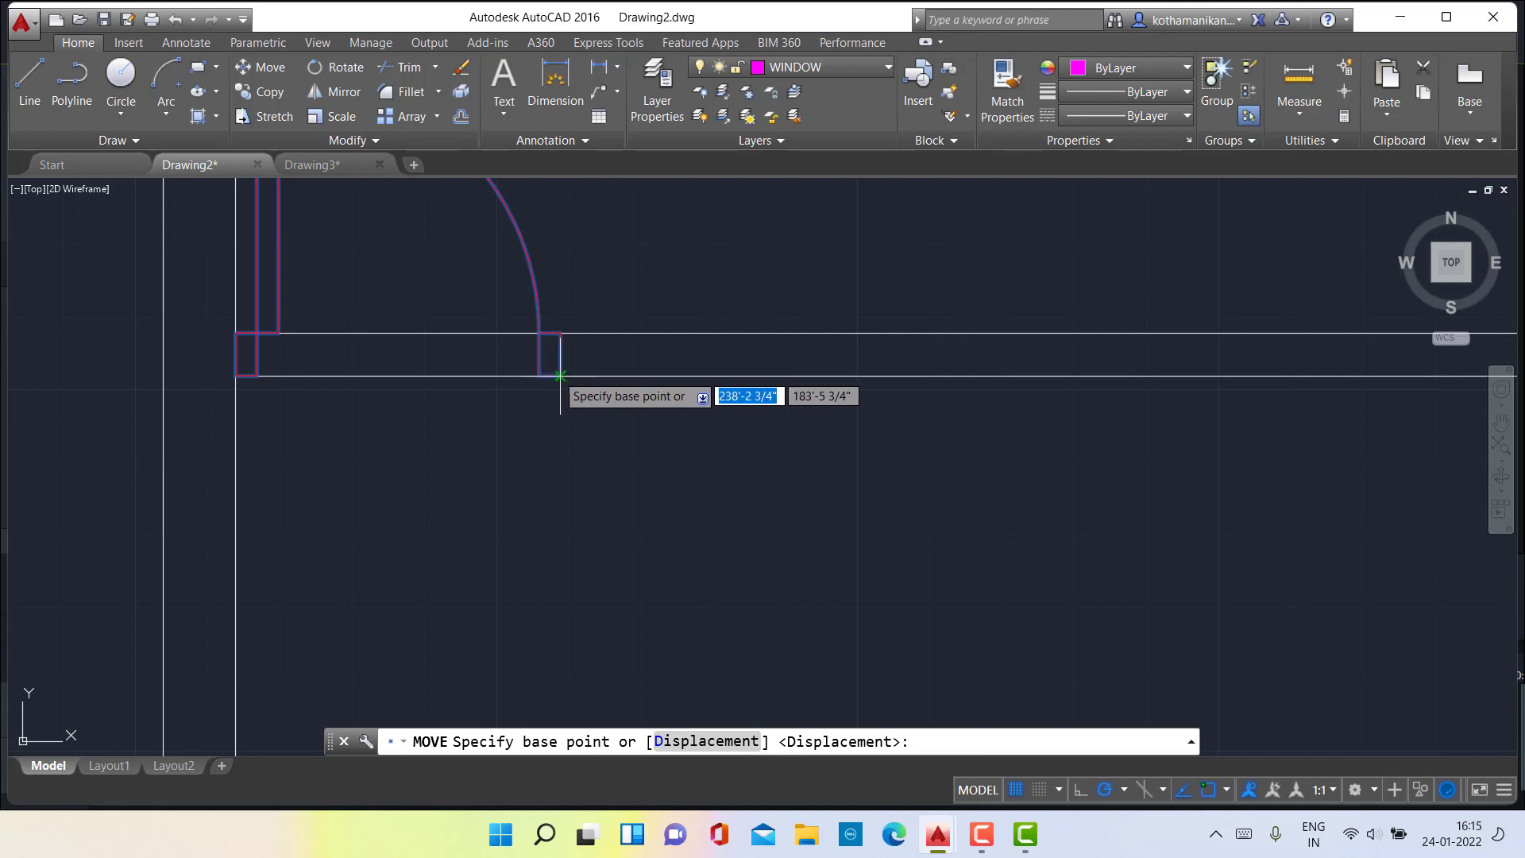
{"action": "left_click", "coordinate": [560, 375]}
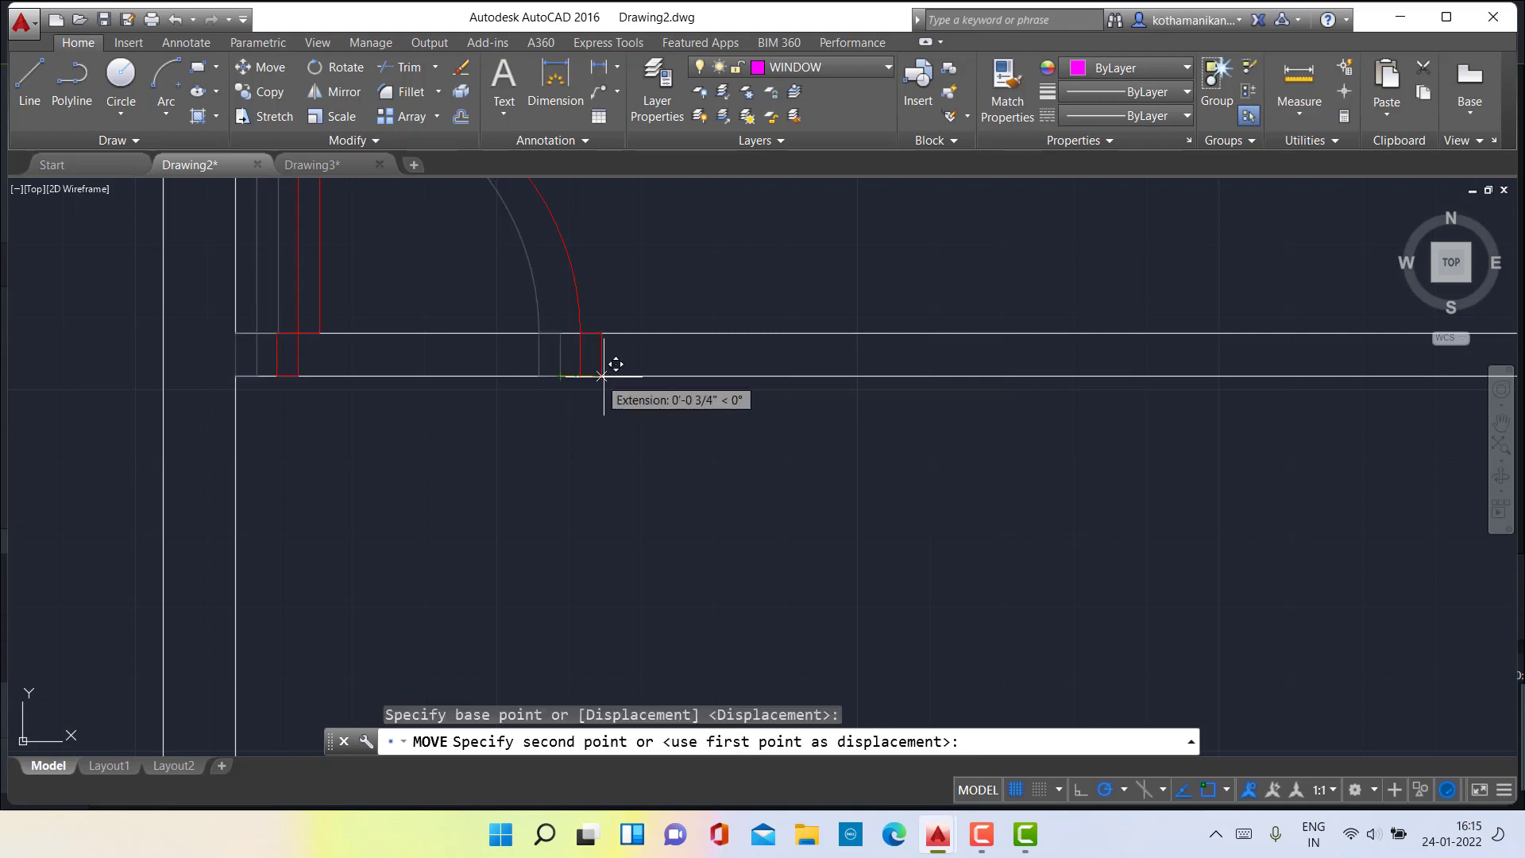
{"action": "left_click", "coordinate": [653, 374]}
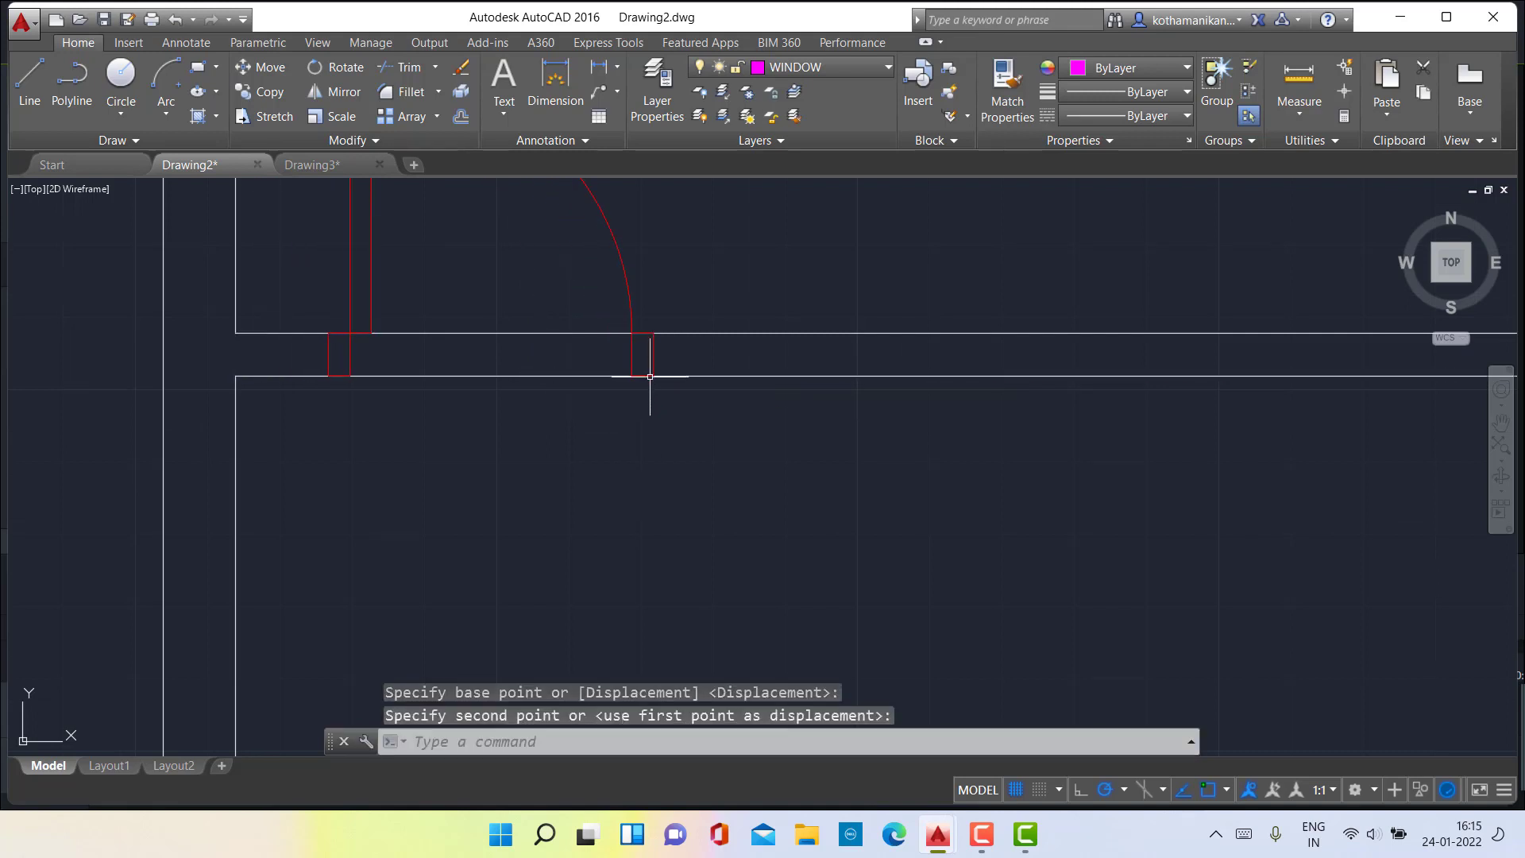
{"action": "scroll", "coordinate": [650, 376], "scroll_direction": "down", "scroll_amount": 6}
{"action": "scroll", "coordinate": [660, 430], "scroll_direction": "down", "scroll_amount": 4}
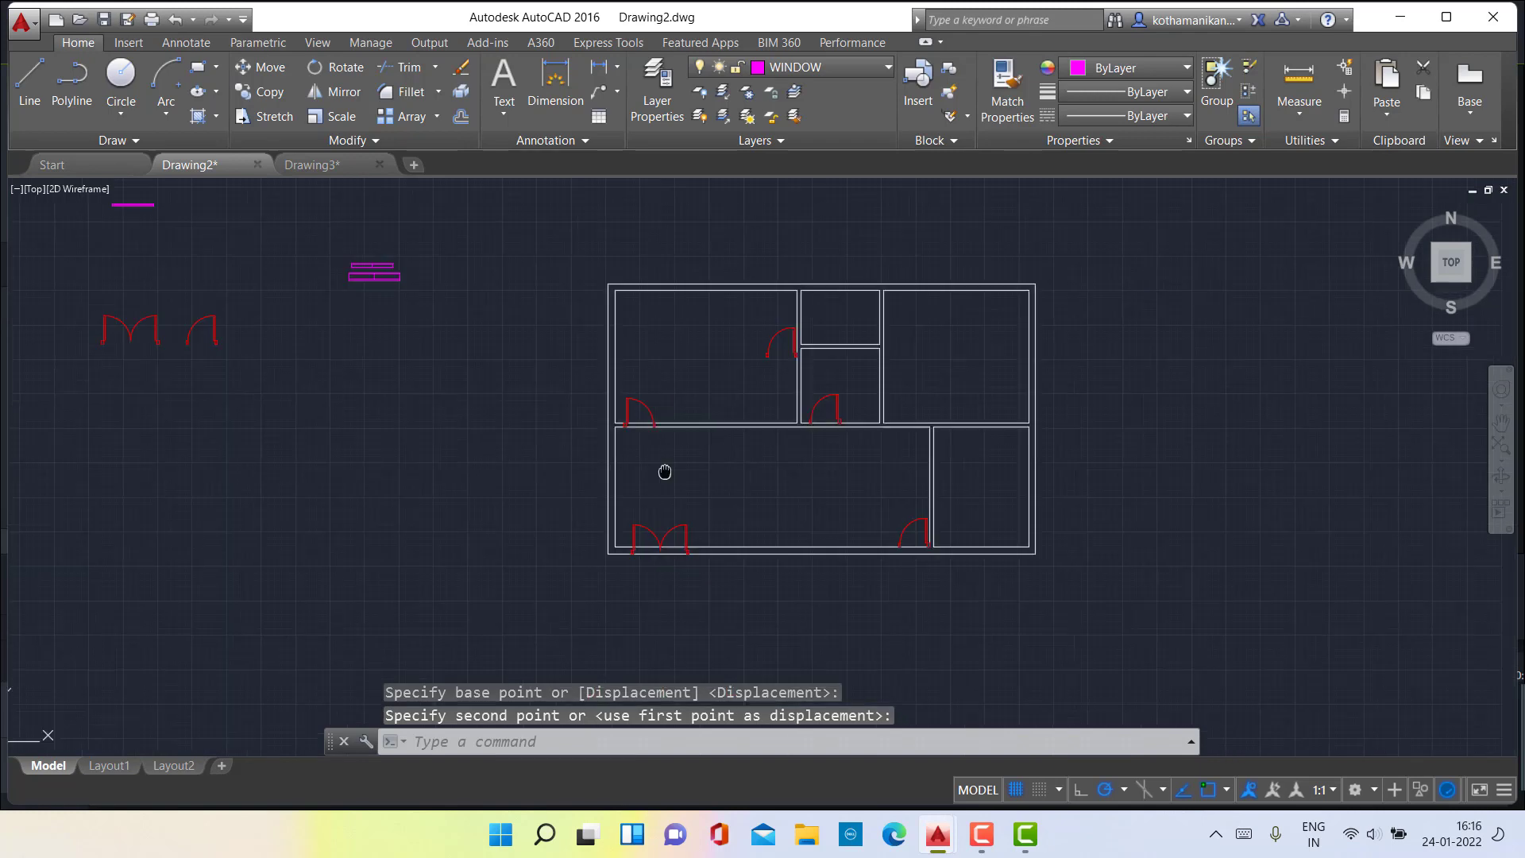
{"action": "middle_click_drag", "start_coordinate": [664, 473], "coordinate": [429, 513]}
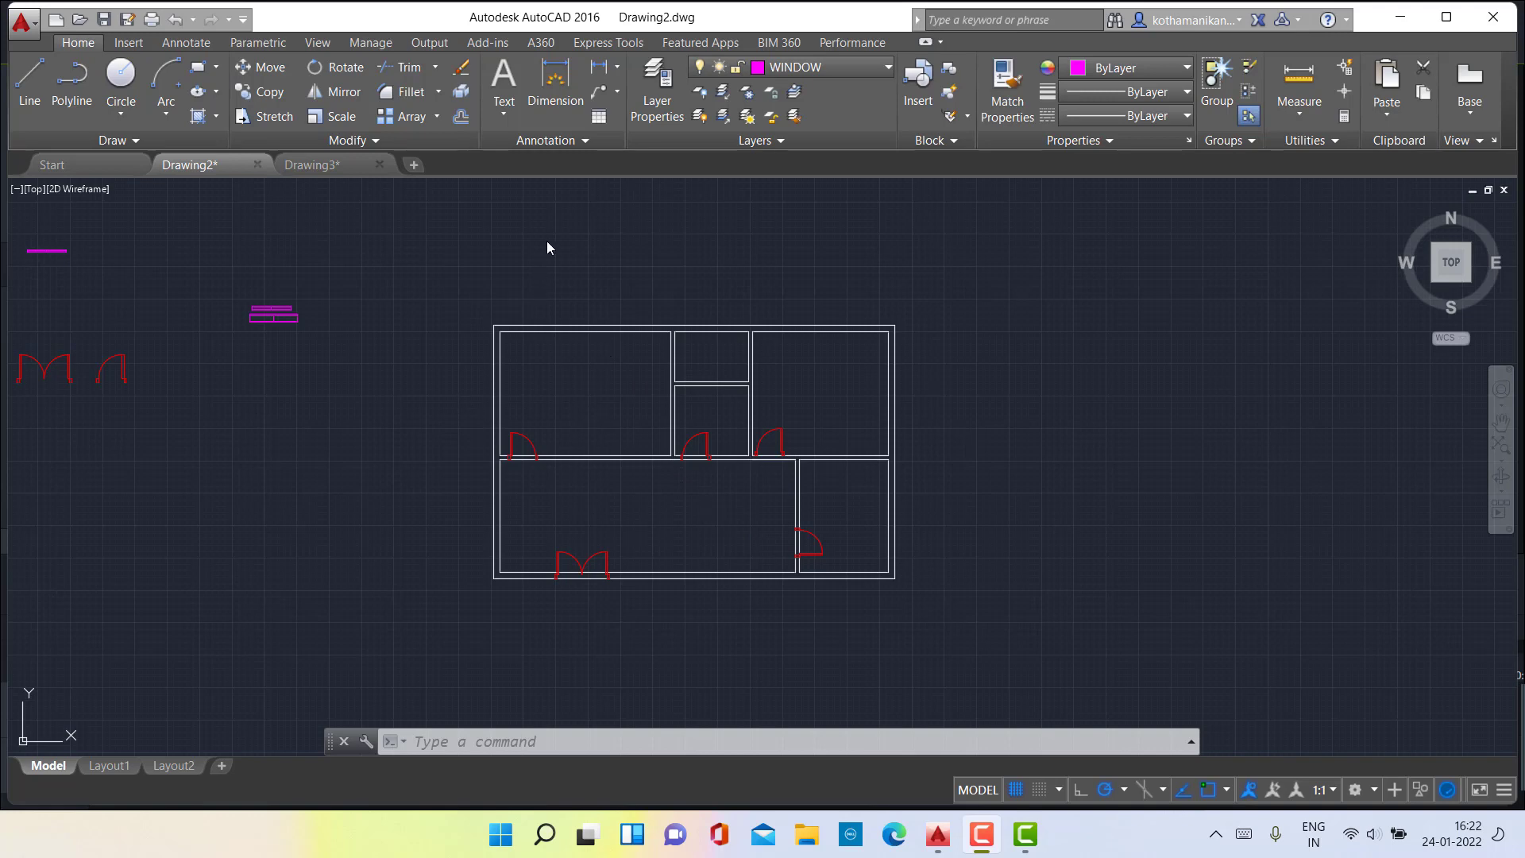
Copy the larger window symbol by its lower-right corner to two spots below it, the second about 3'-9" away at 297°.
{"action": "scroll", "coordinate": [363, 336], "scroll_direction": "up", "scroll_amount": 2}
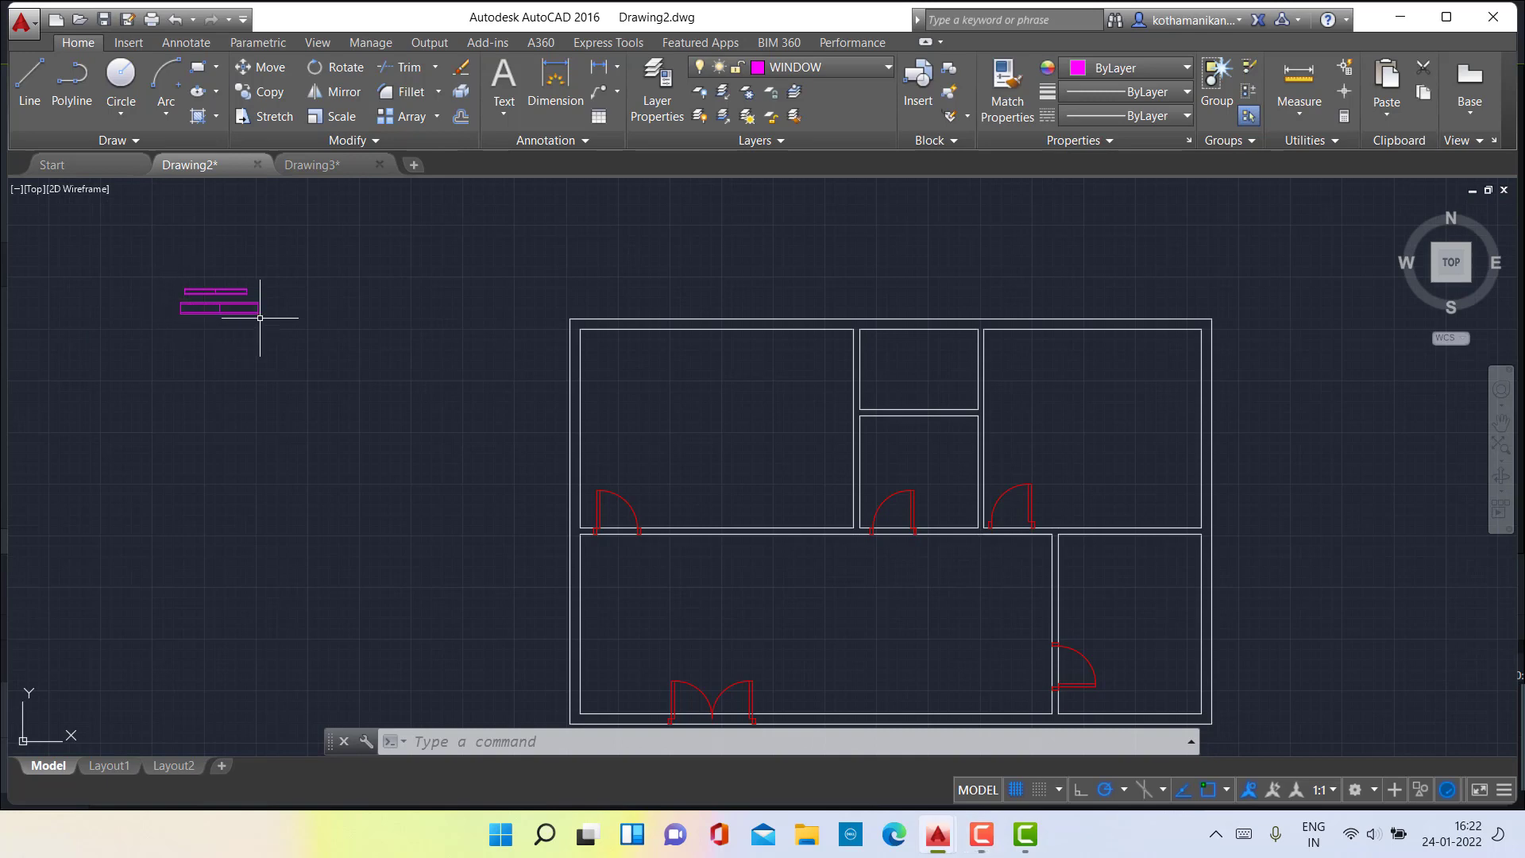
{"action": "left_click_drag", "start_coordinate": [259, 318], "coordinate": [177, 307]}
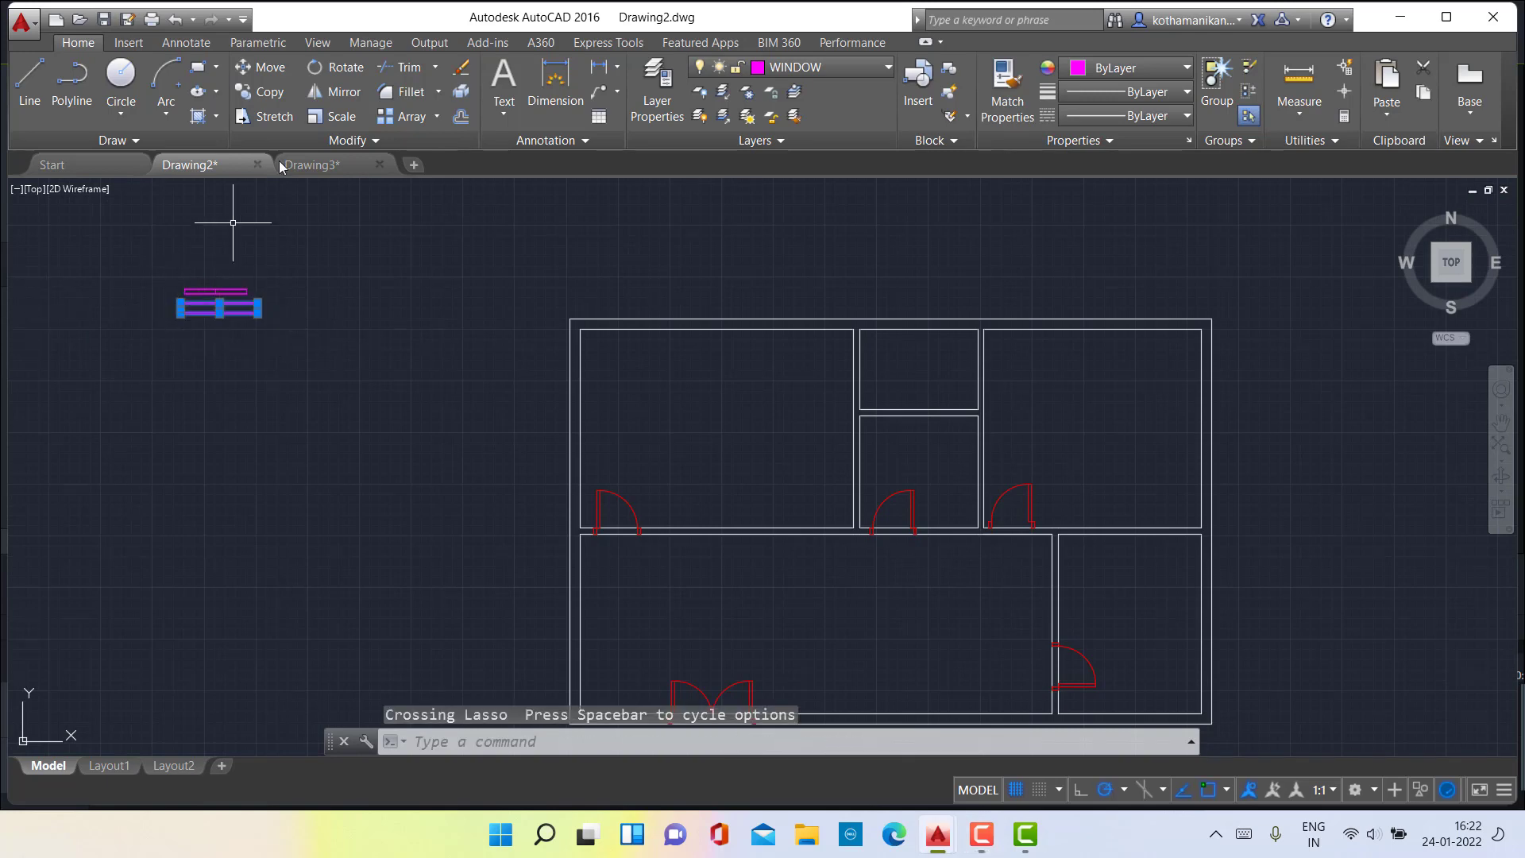
{"action": "left_click", "coordinate": [260, 93]}
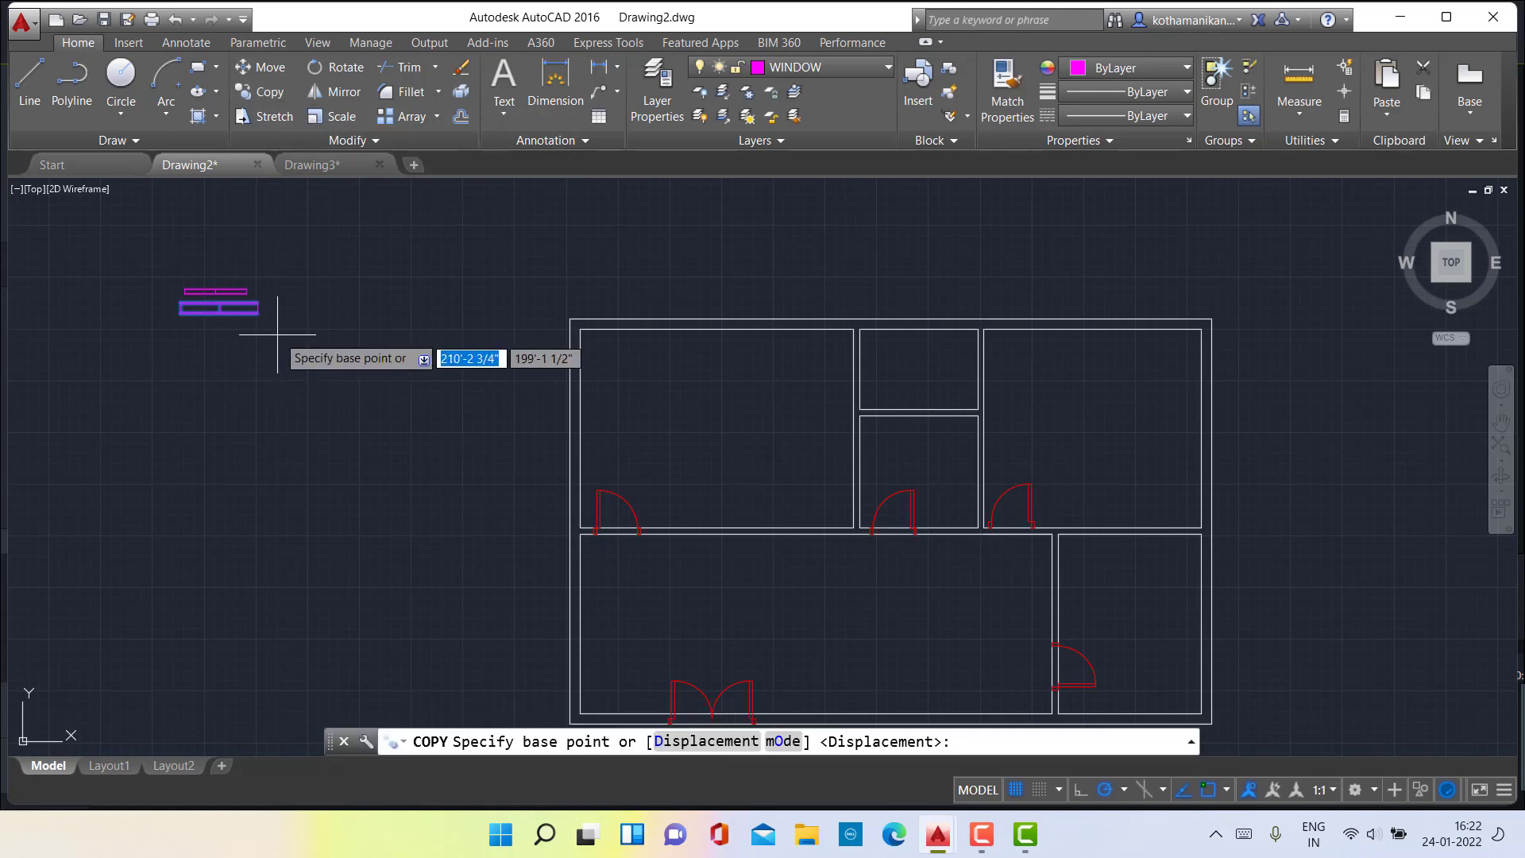
{"action": "scroll", "coordinate": [258, 314], "scroll_direction": "up", "scroll_amount": 7}
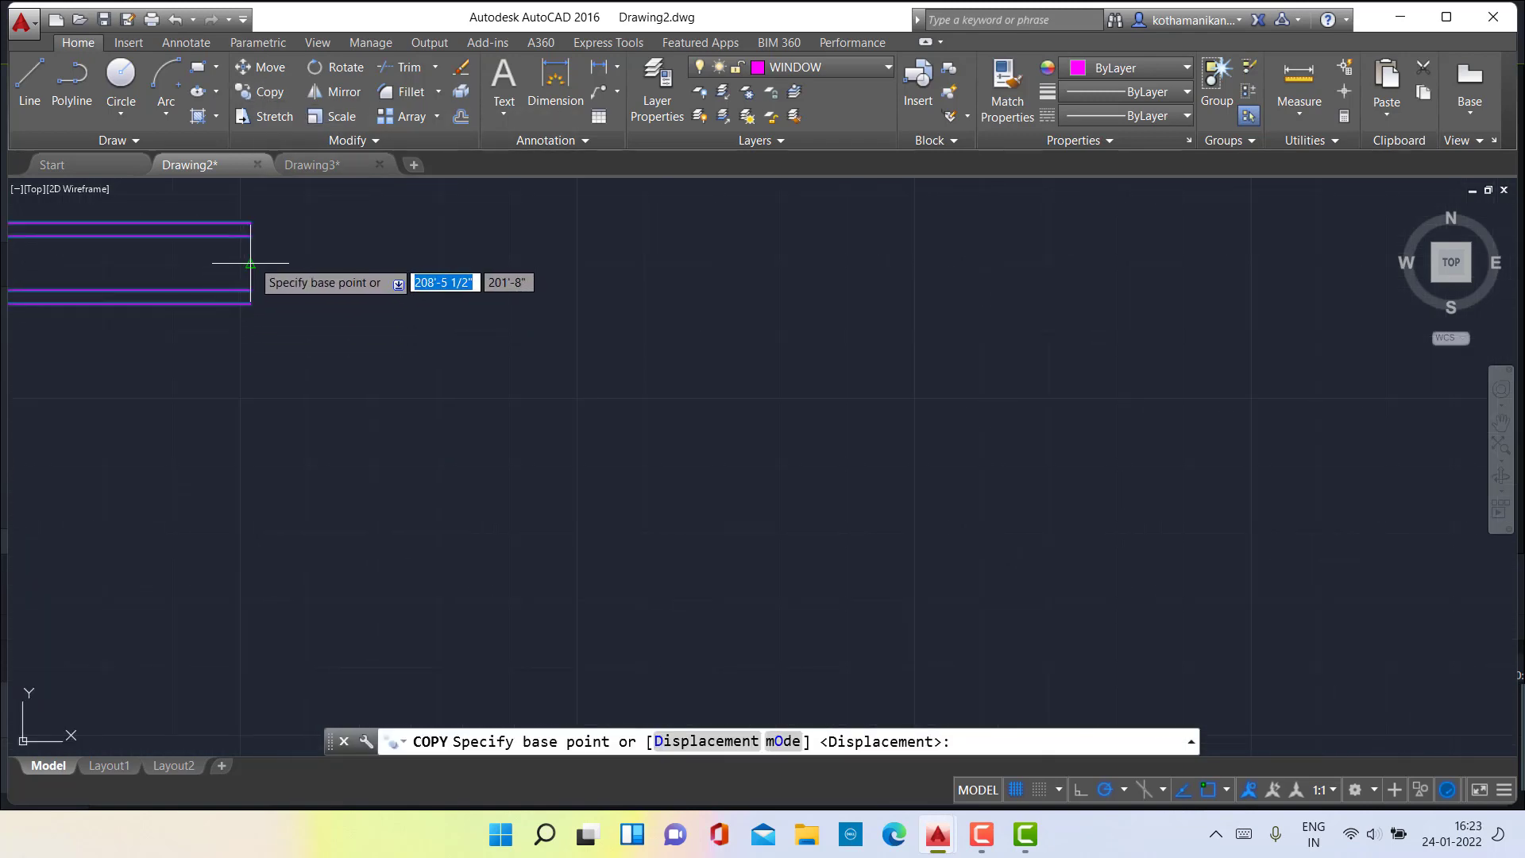
{"action": "left_click", "coordinate": [252, 304]}
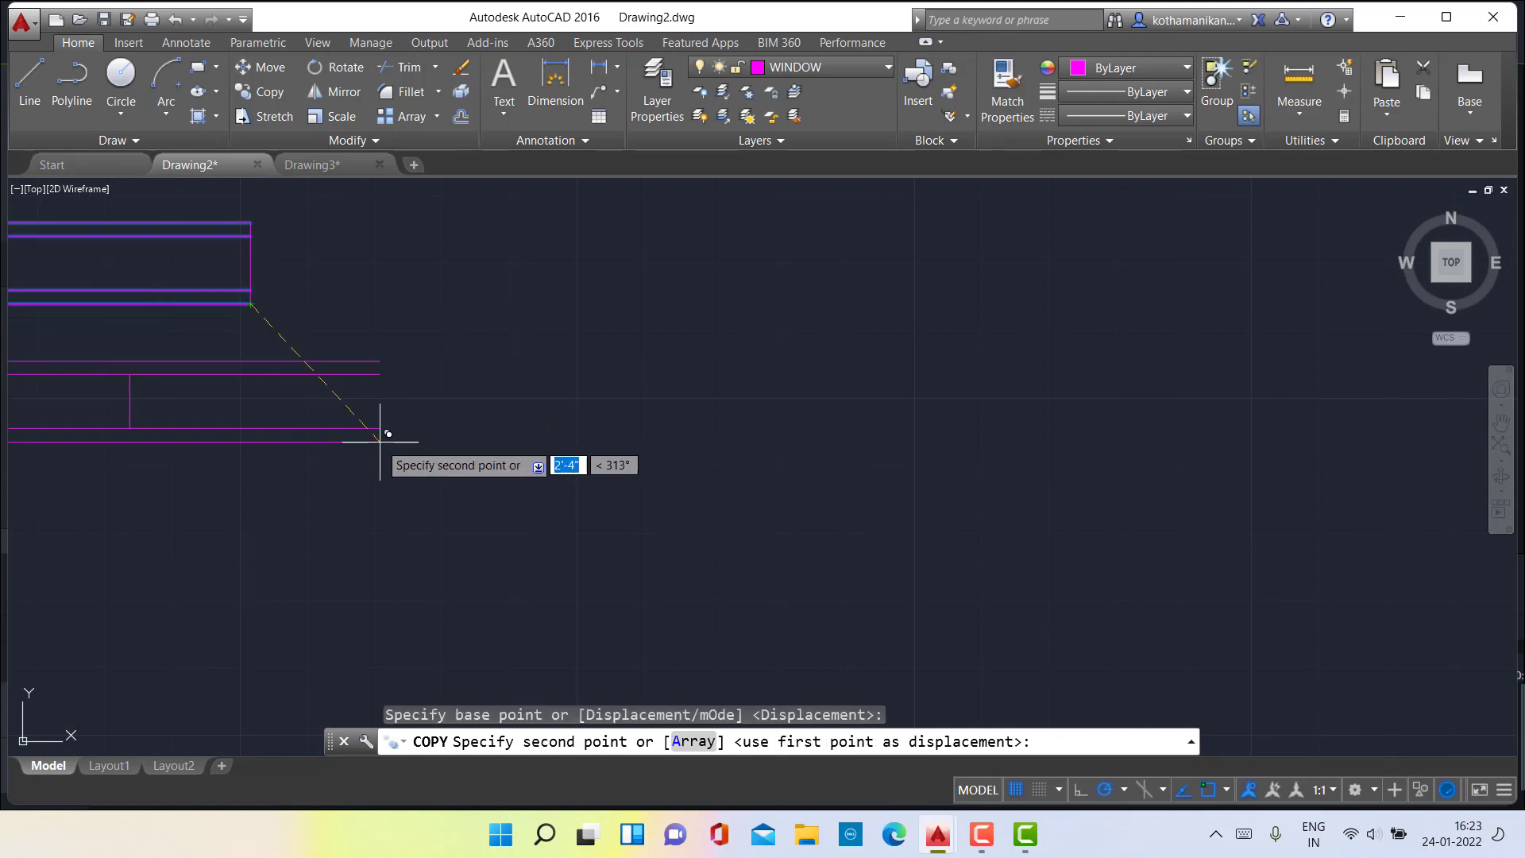
{"action": "left_click", "coordinate": [364, 472]}
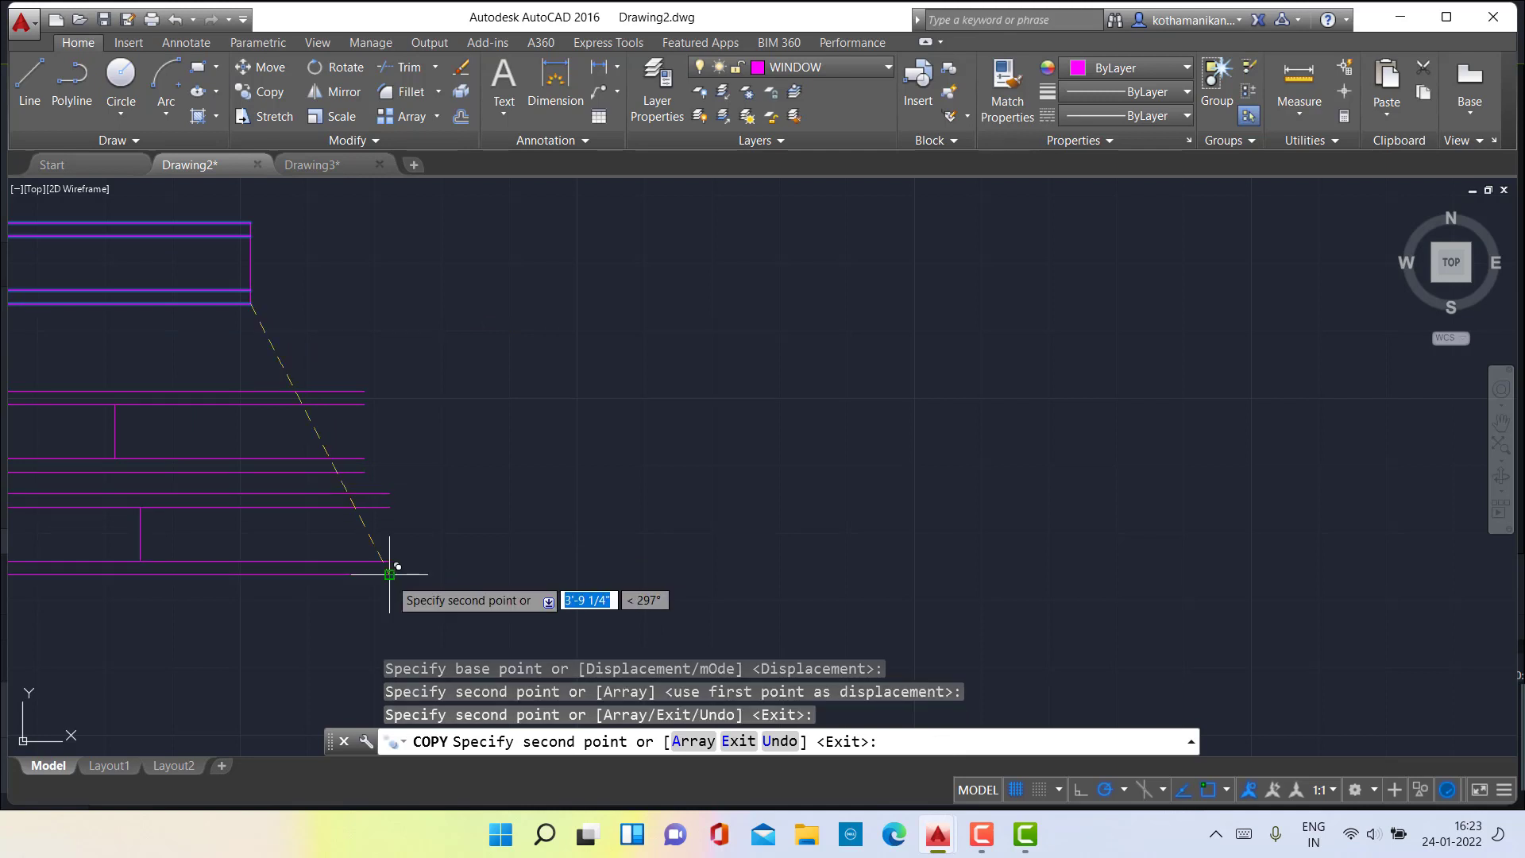
{"action": "key", "text": "Escape"}
{"action": "key", "text": "Escape"}
Copy the larger window's right end line by its lower endpoint to the open right ends of both window copies below it.
{"action": "scroll", "coordinate": [350, 477], "scroll_direction": "down", "scroll_amount": 5}
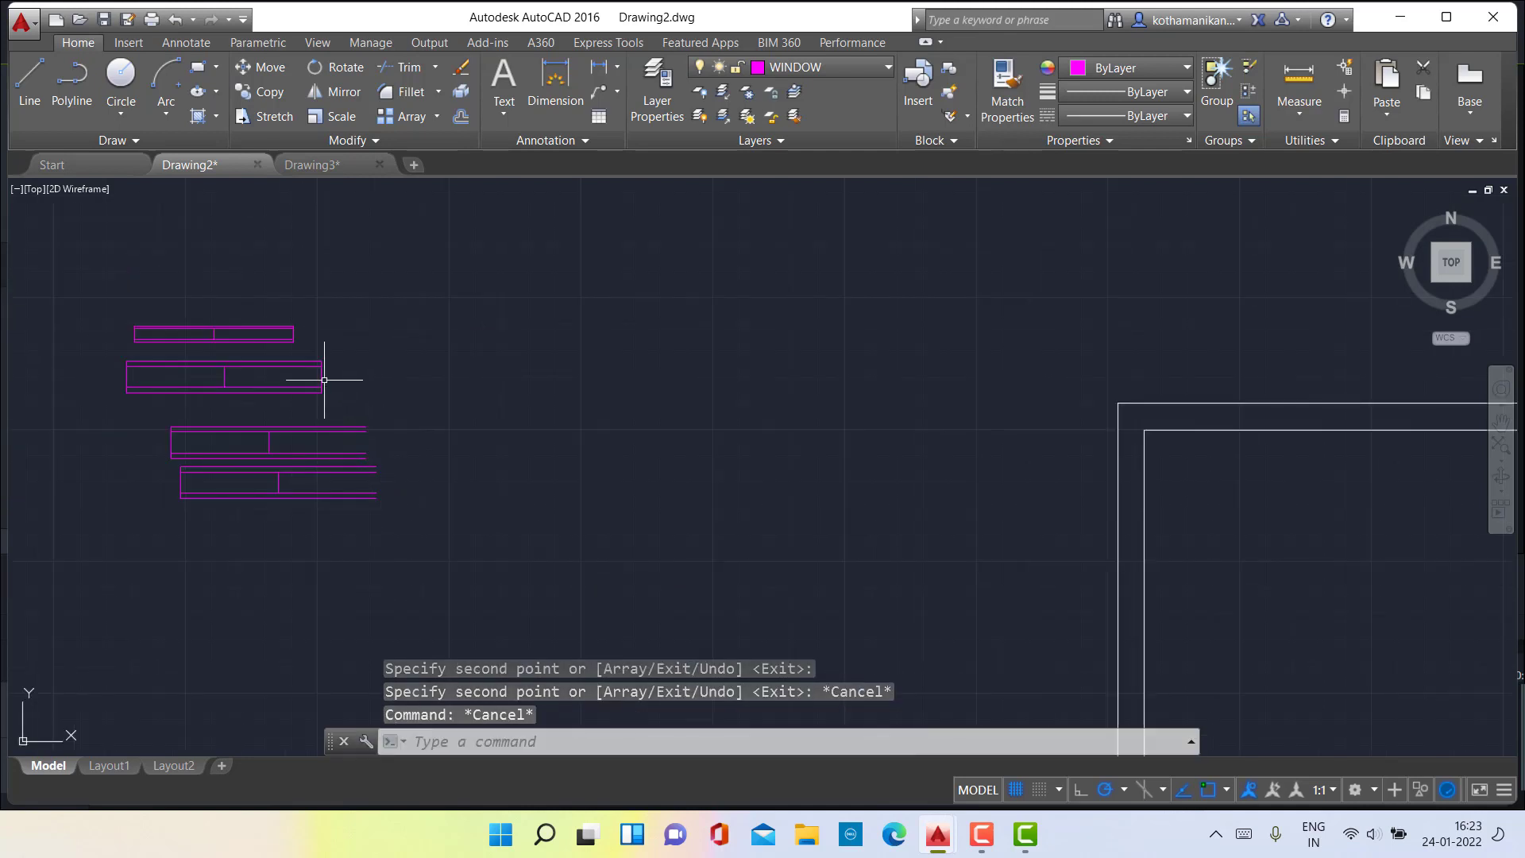
{"action": "scroll", "coordinate": [324, 380], "scroll_direction": "up", "scroll_amount": 4}
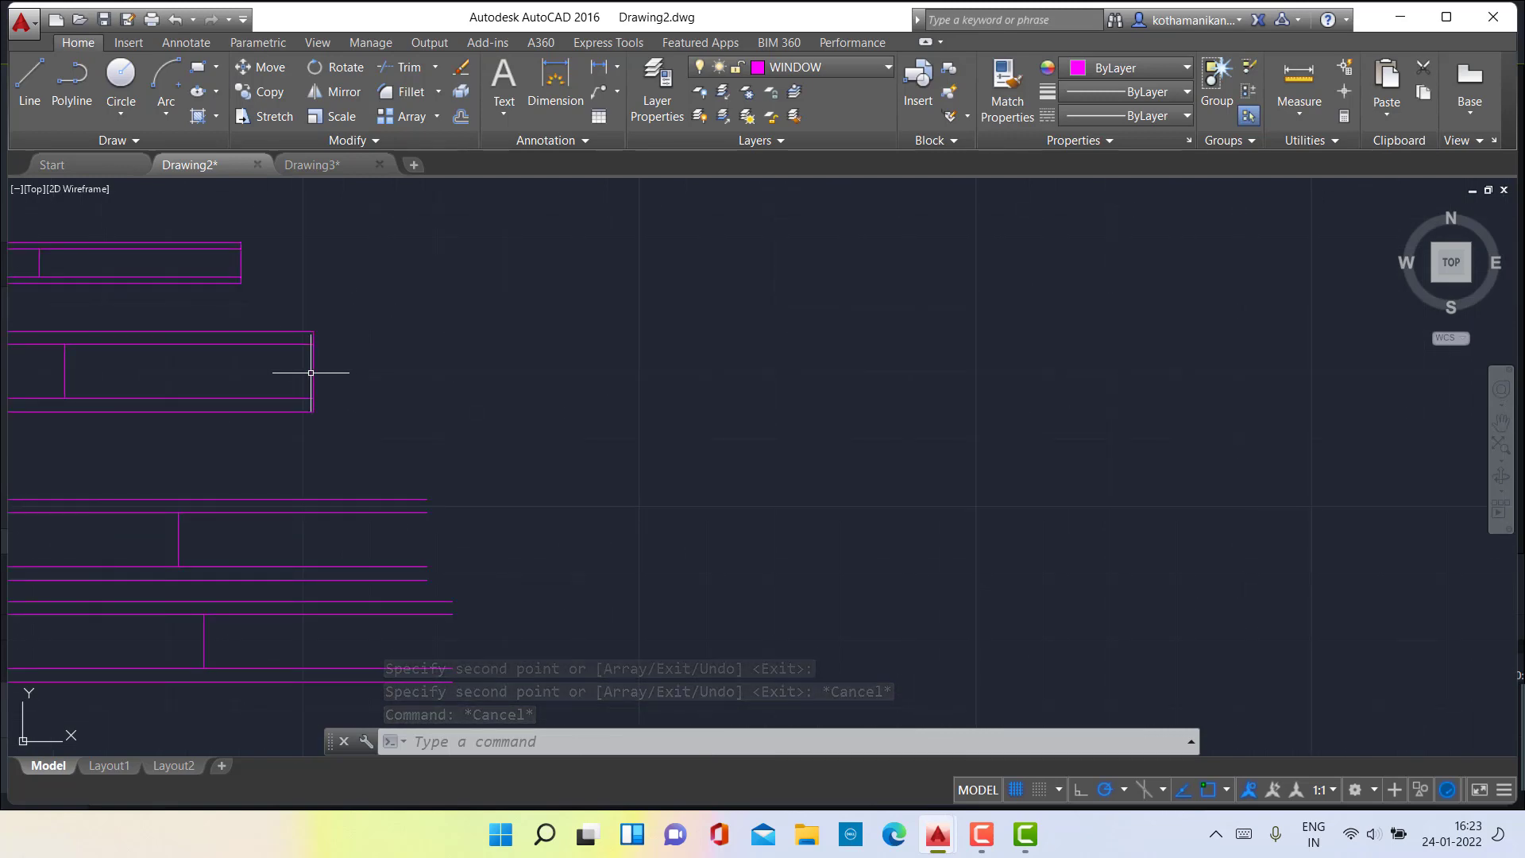
{"action": "left_click", "coordinate": [313, 371]}
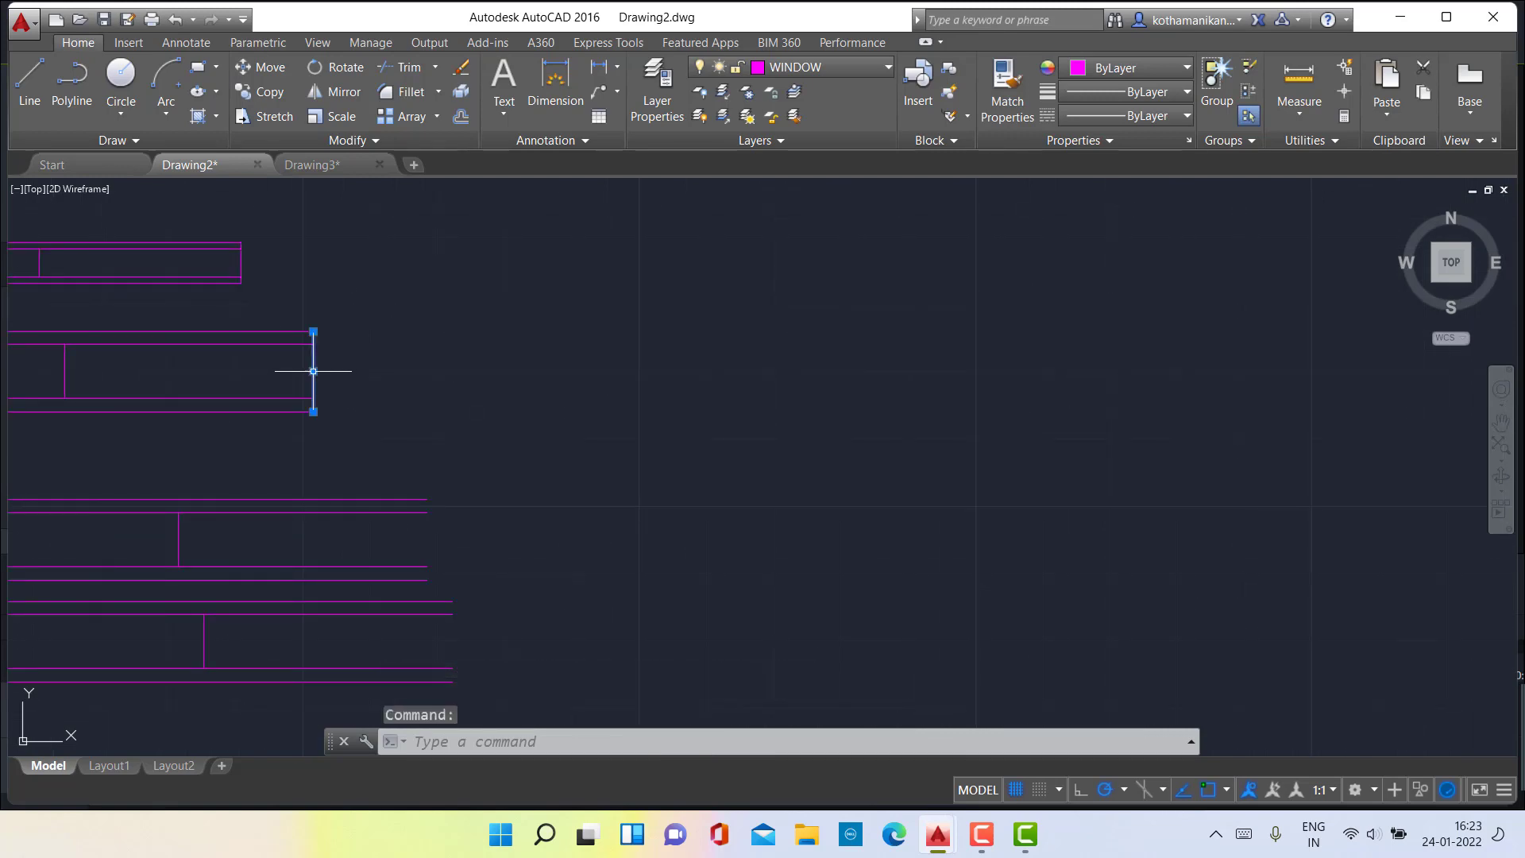
{"action": "left_click", "coordinate": [255, 99]}
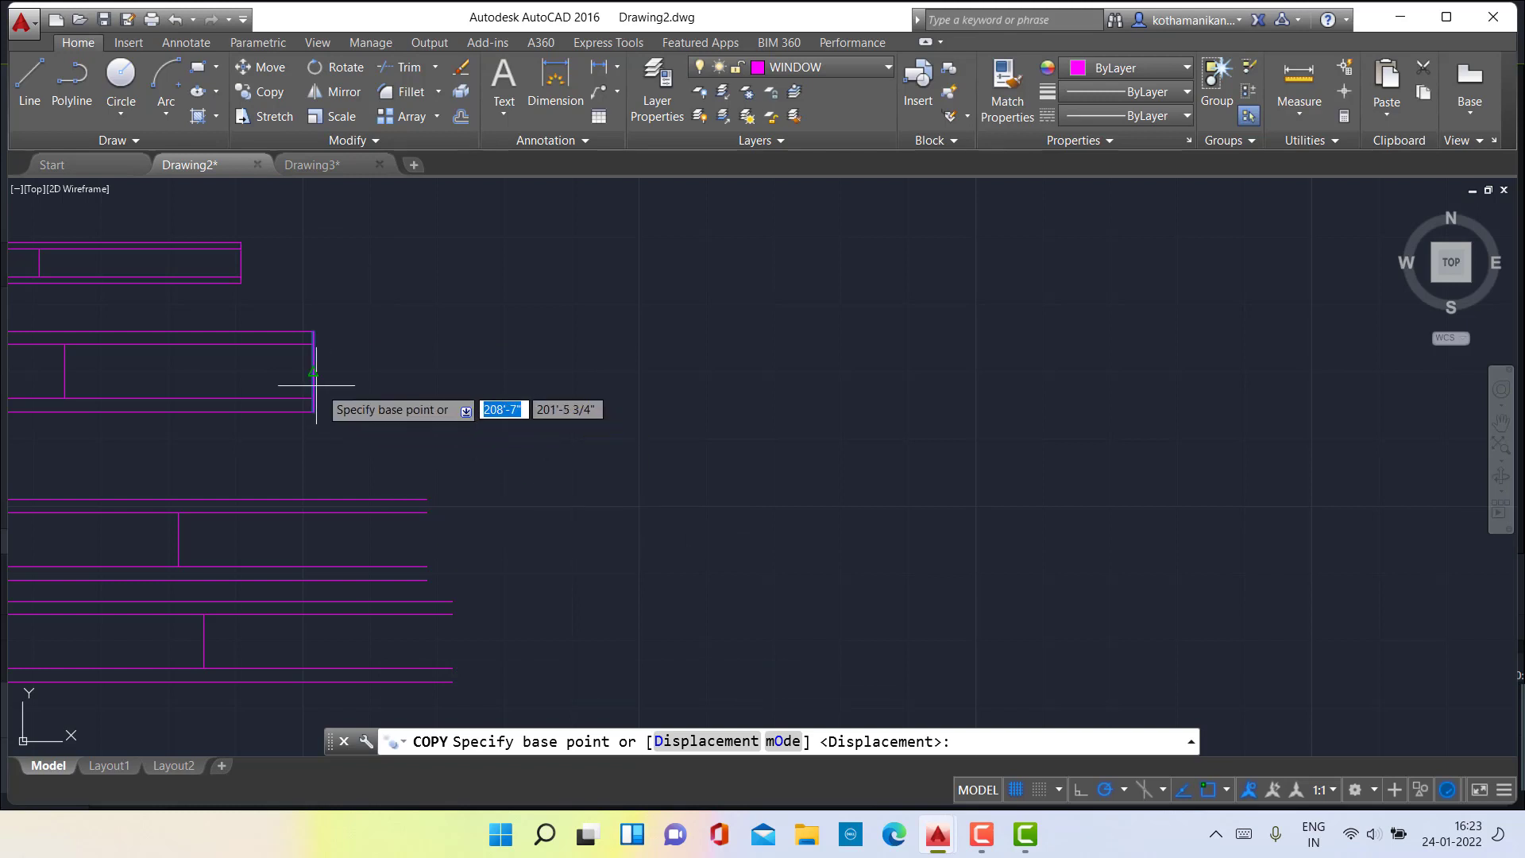
{"action": "left_click", "coordinate": [313, 411]}
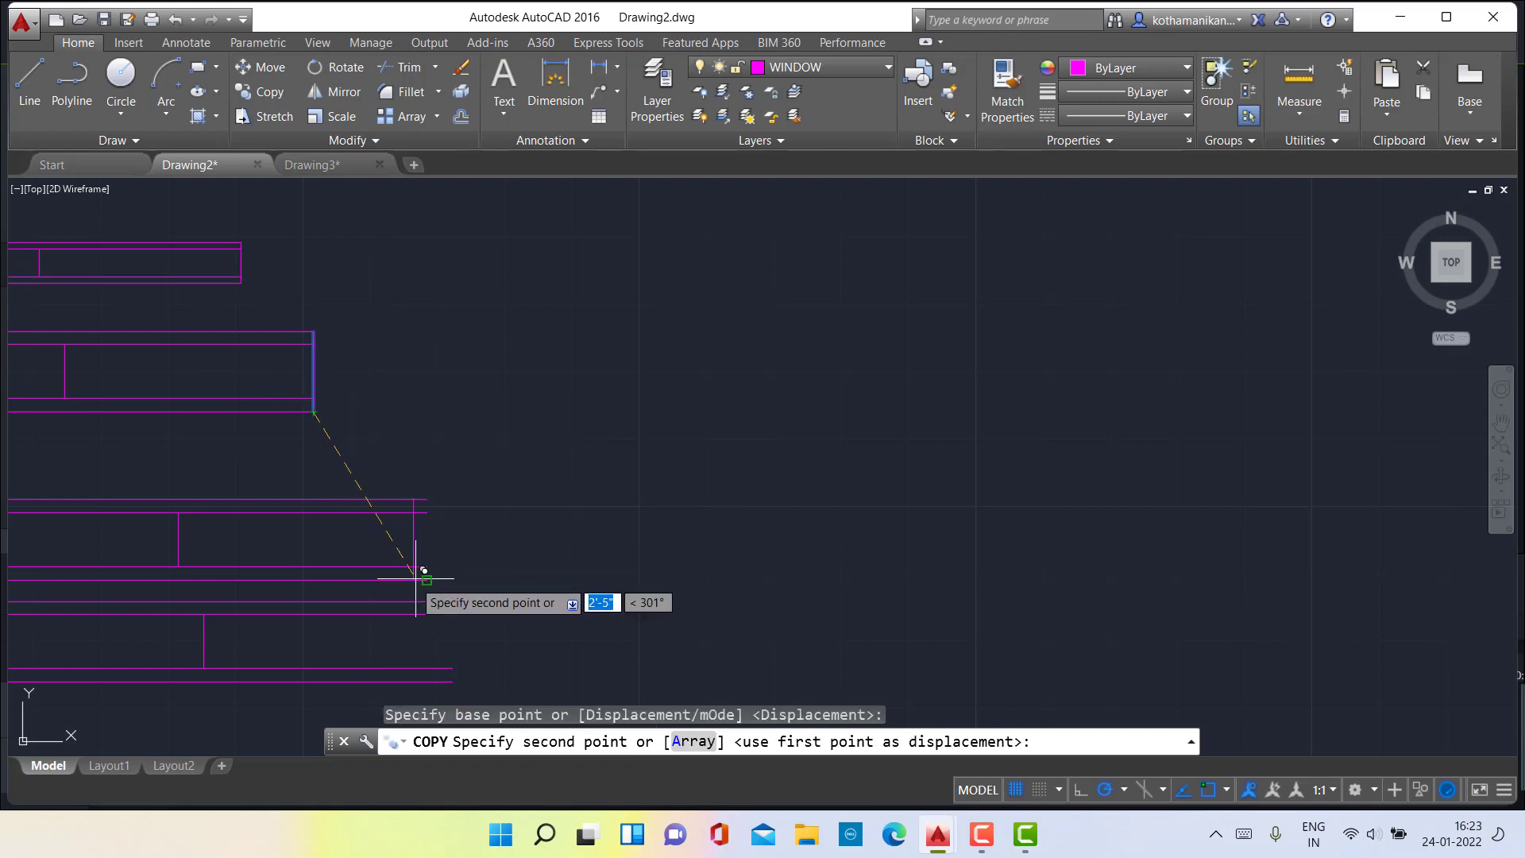
{"action": "scroll", "coordinate": [425, 570], "scroll_direction": "up", "scroll_amount": 3}
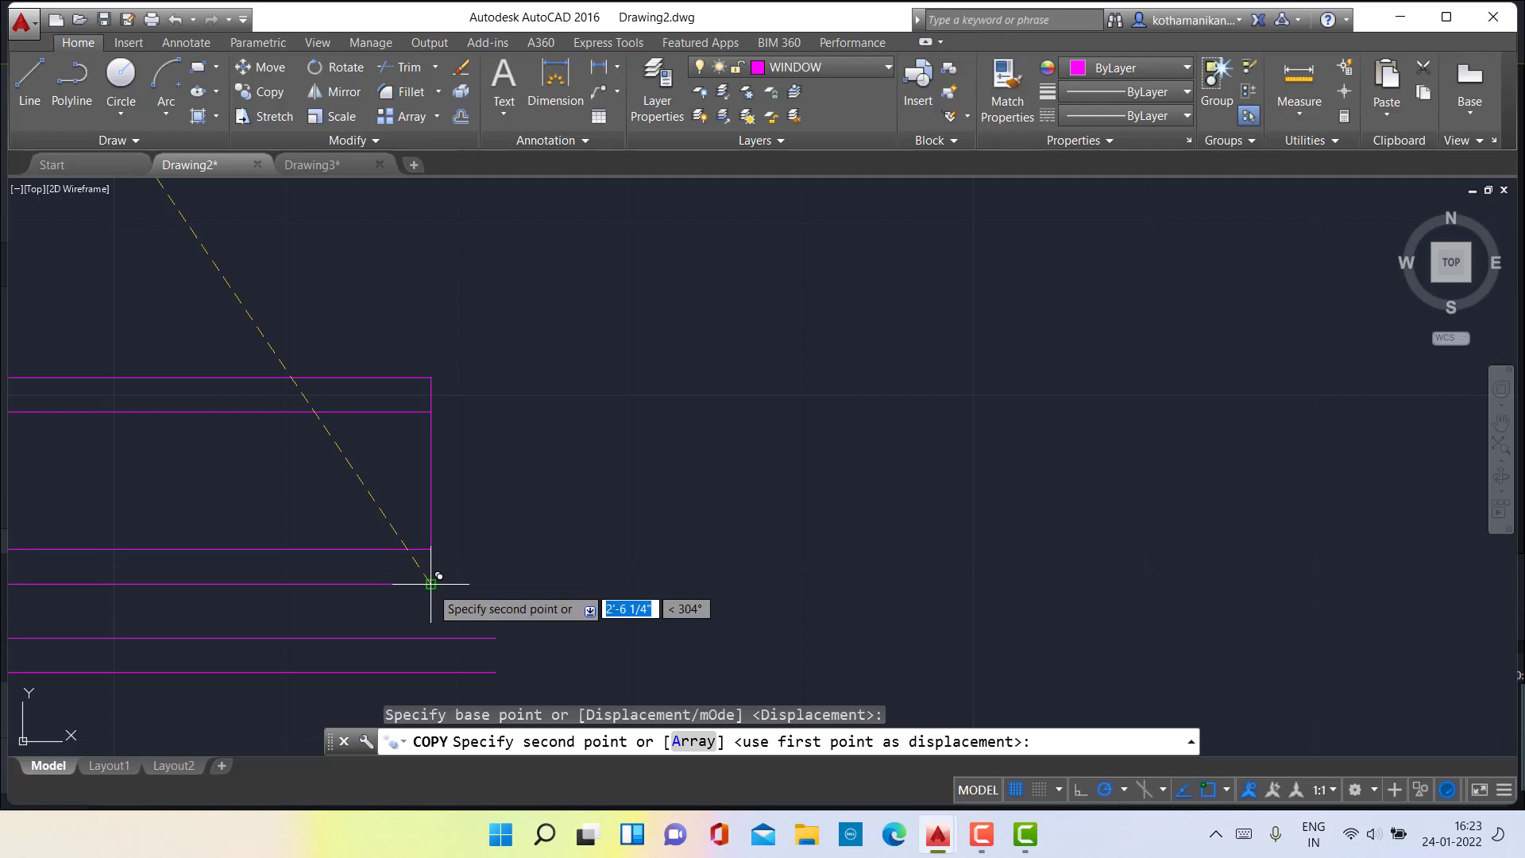
{"action": "left_click", "coordinate": [431, 584]}
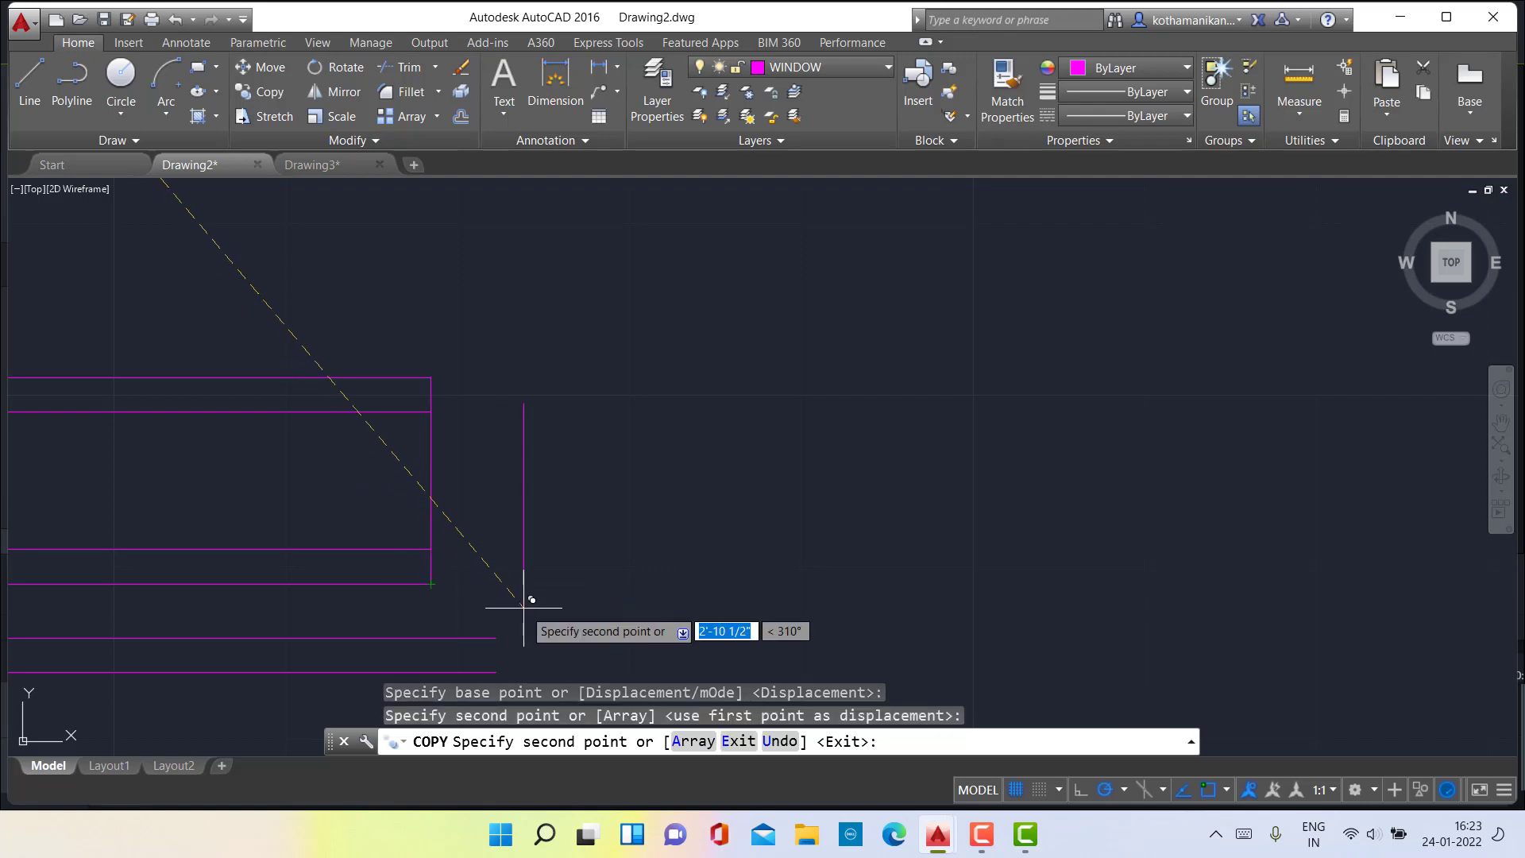
{"action": "middle_click_drag", "start_coordinate": [522, 592], "coordinate": [501, 380]}
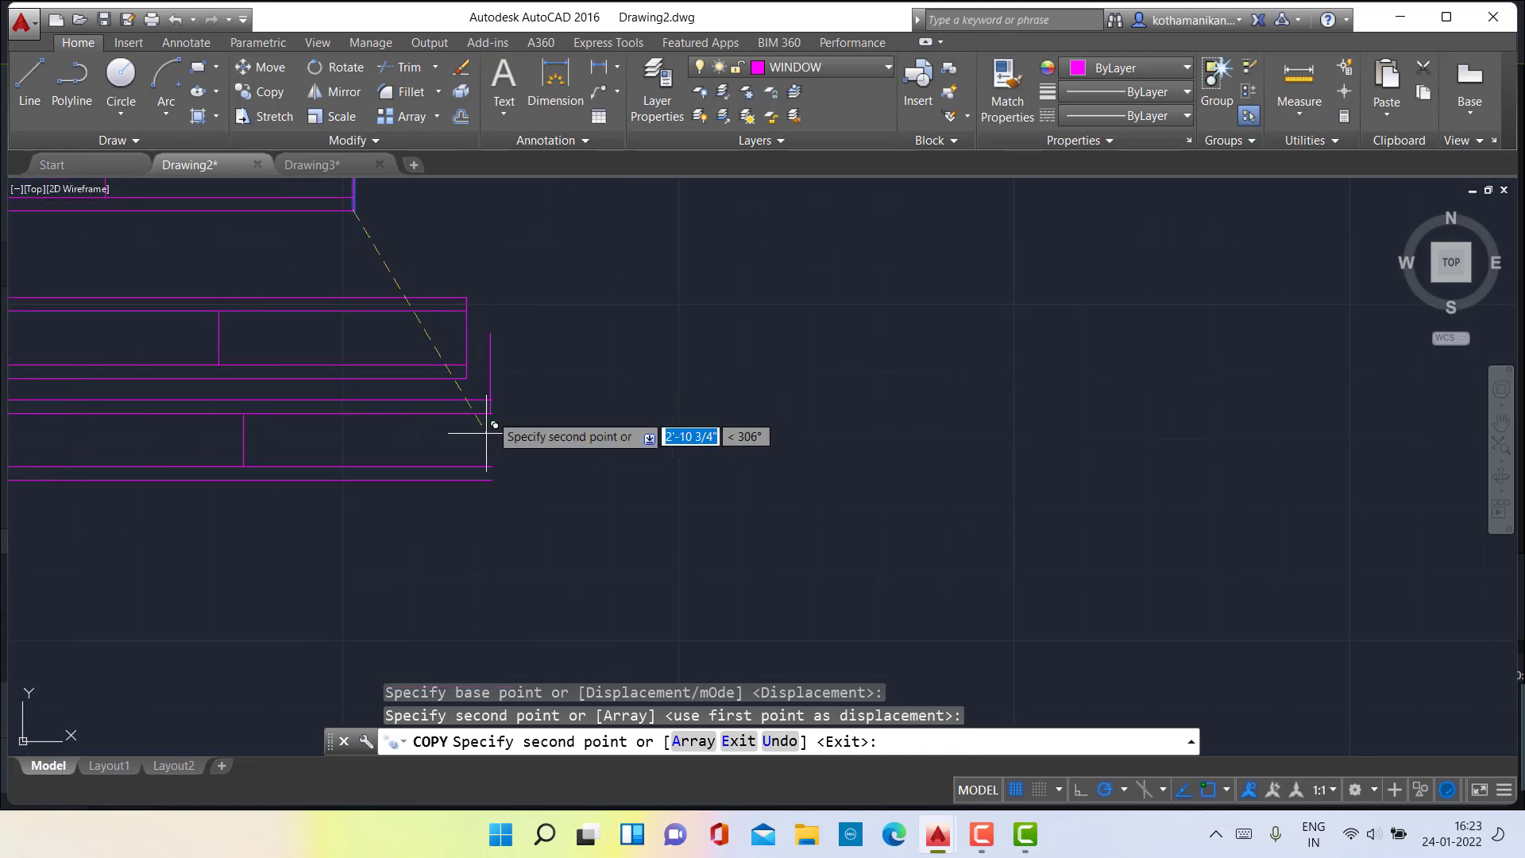
{"action": "left_click", "coordinate": [493, 480]}
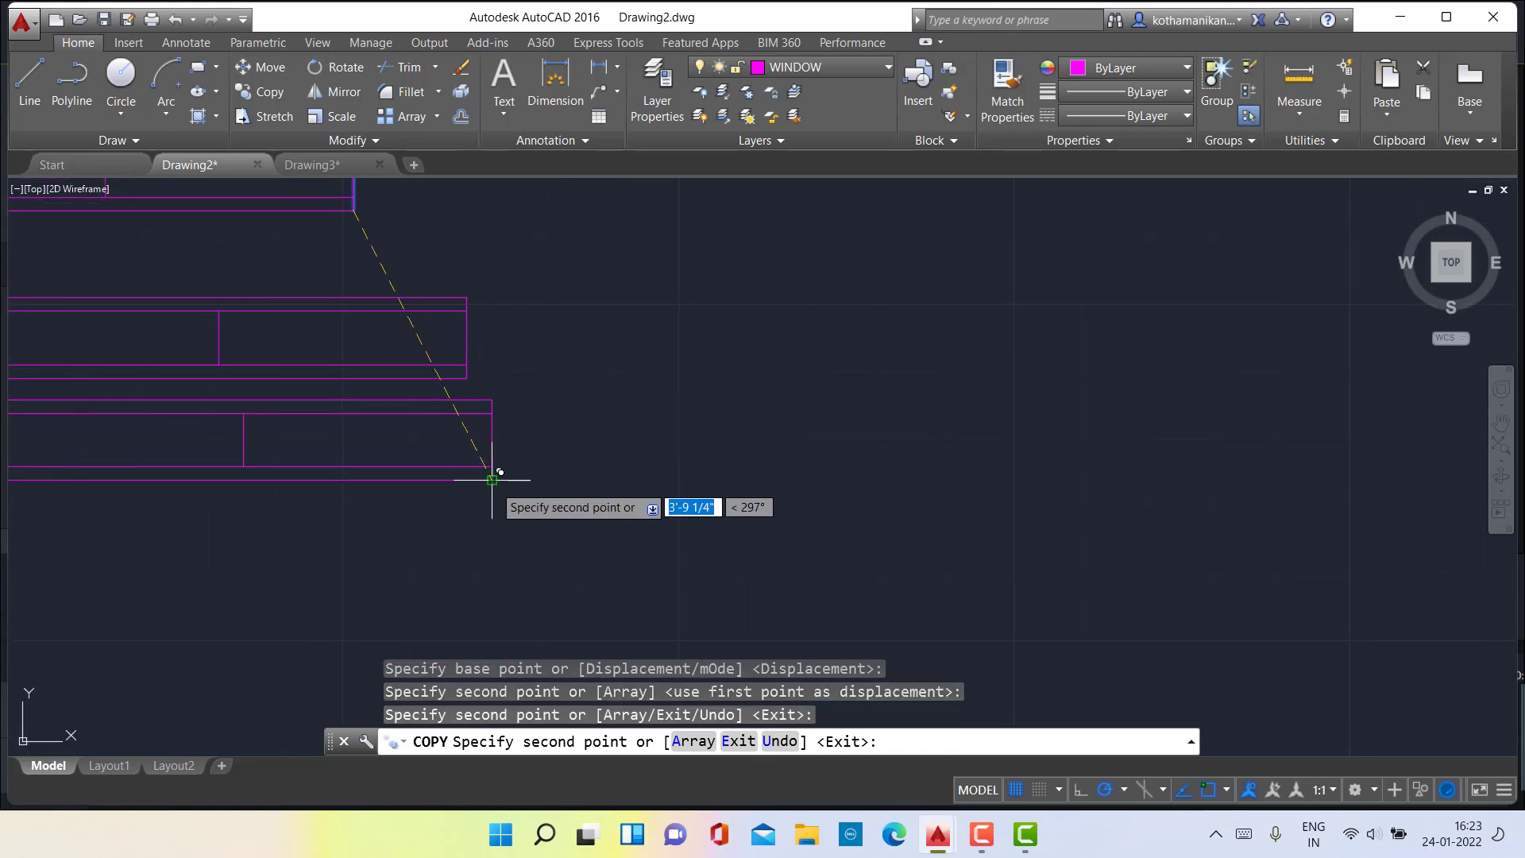
{"action": "scroll", "coordinate": [554, 444], "scroll_direction": "down", "scroll_amount": 5}
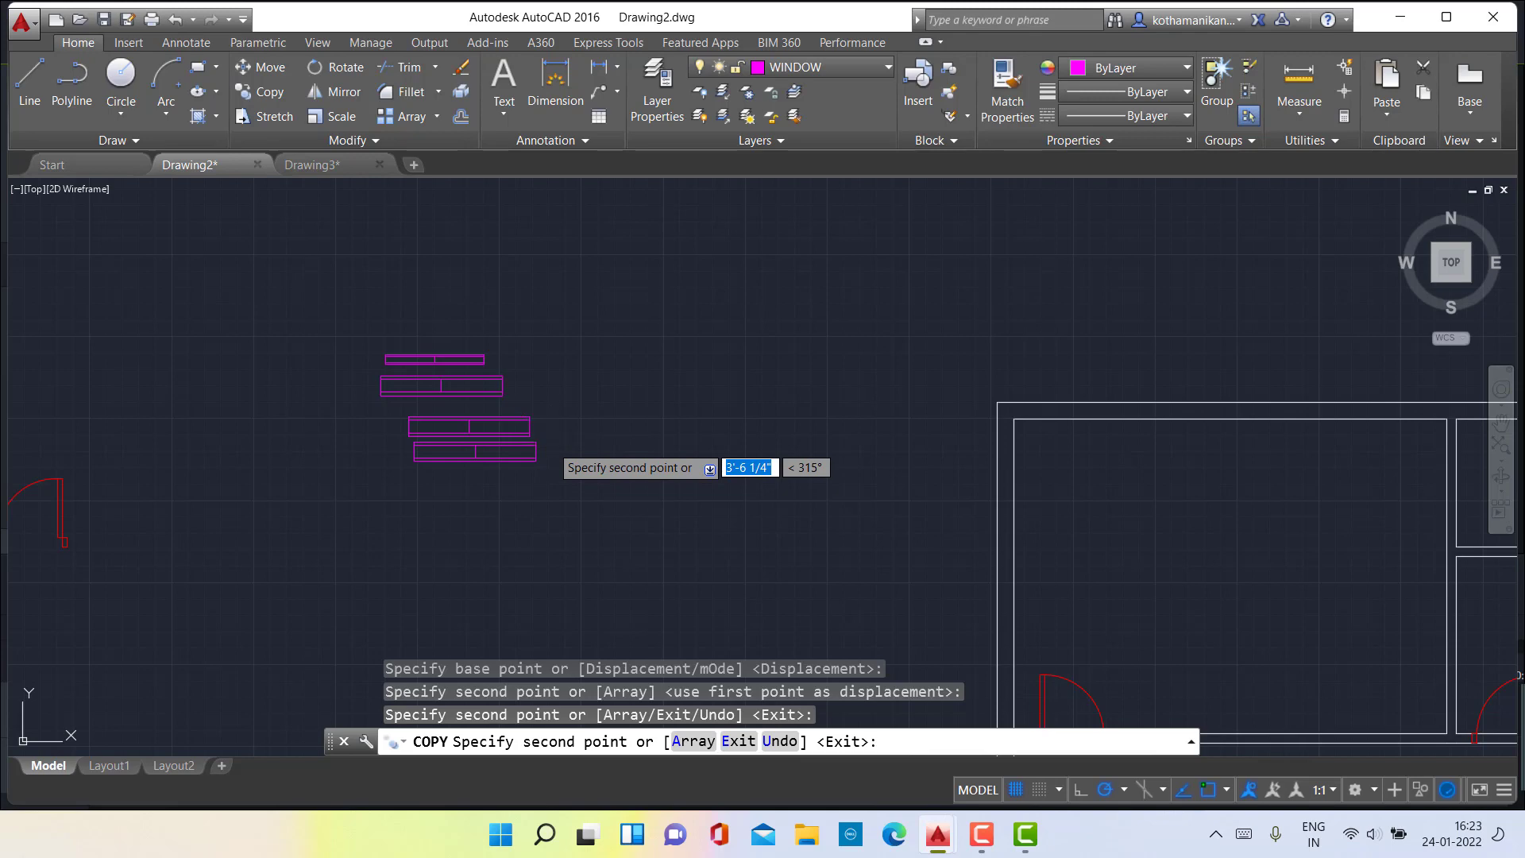
{"action": "key", "text": "Escape"}
{"action": "key", "text": "Escape"}
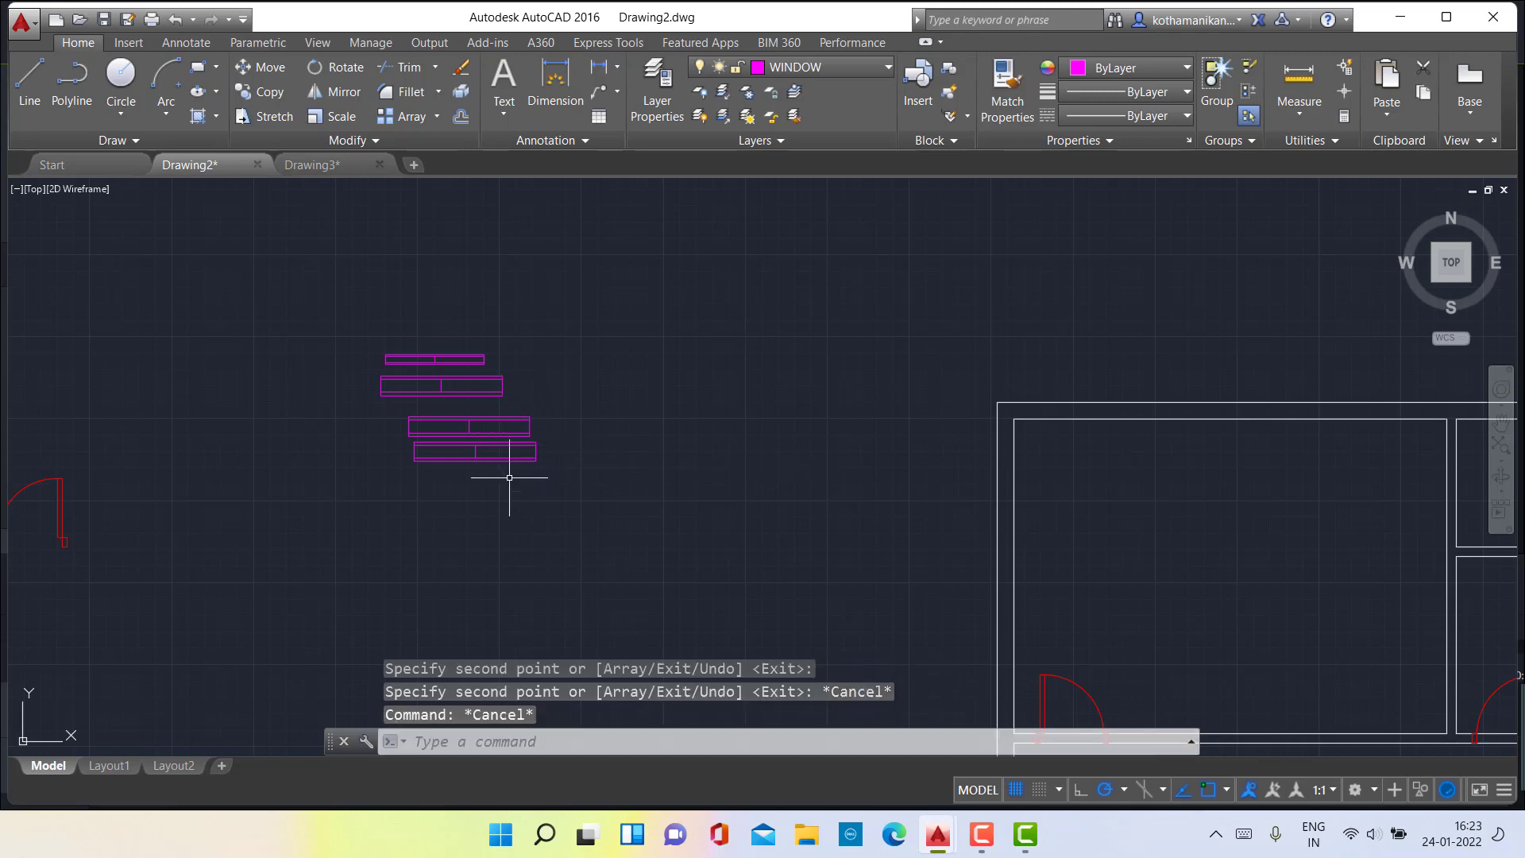
Move all parts of the lowest window copy by its lower-right corner to the midpoint of the upper-left room's inner top wall line.
{"action": "scroll", "coordinate": [509, 478], "scroll_direction": "down", "scroll_amount": 4}
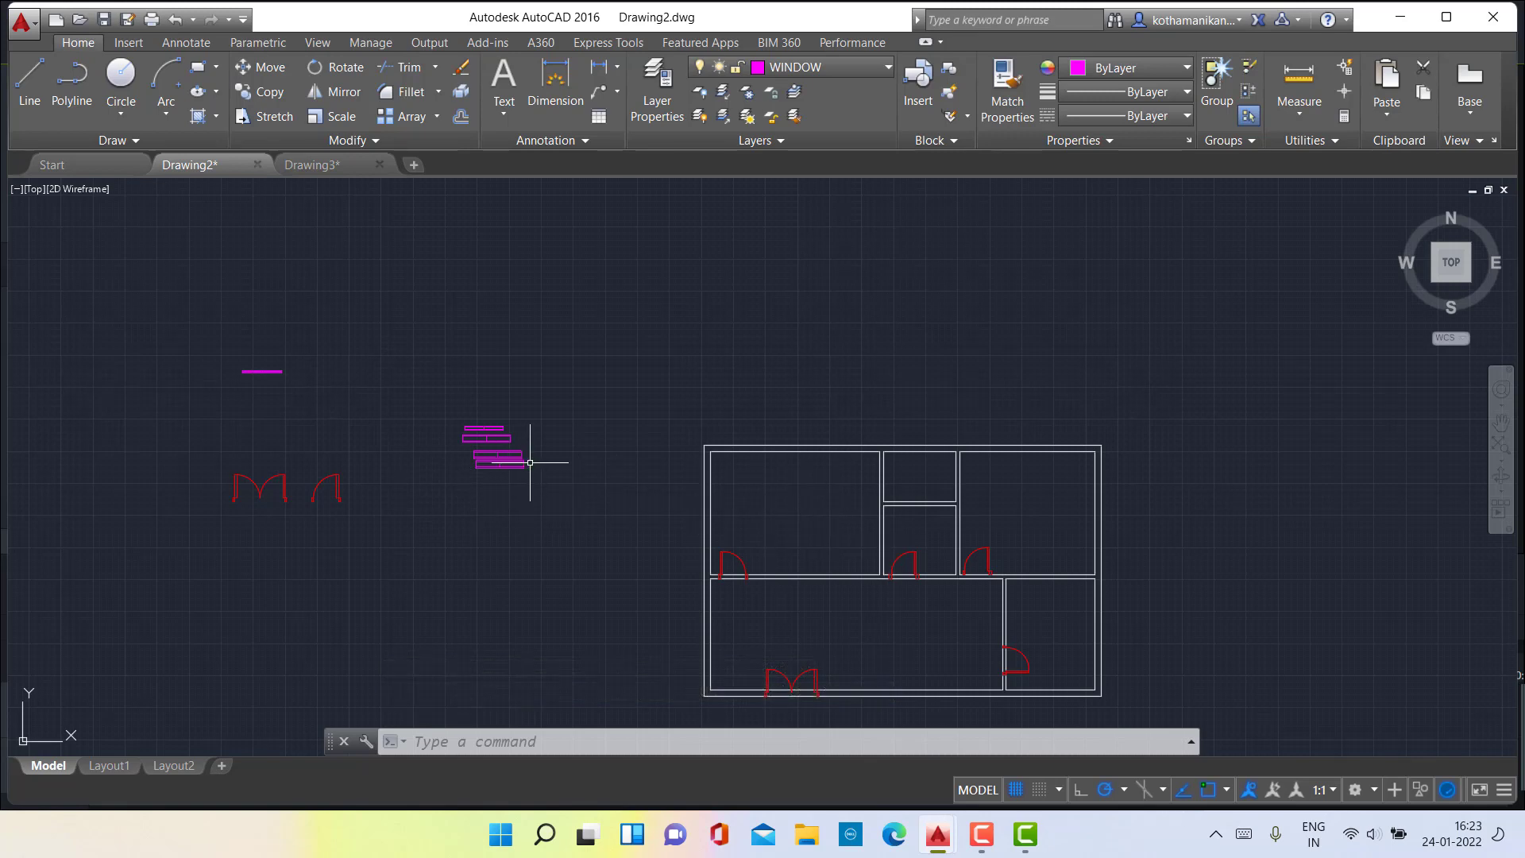
{"action": "scroll", "coordinate": [530, 462], "scroll_direction": "up", "scroll_amount": 4}
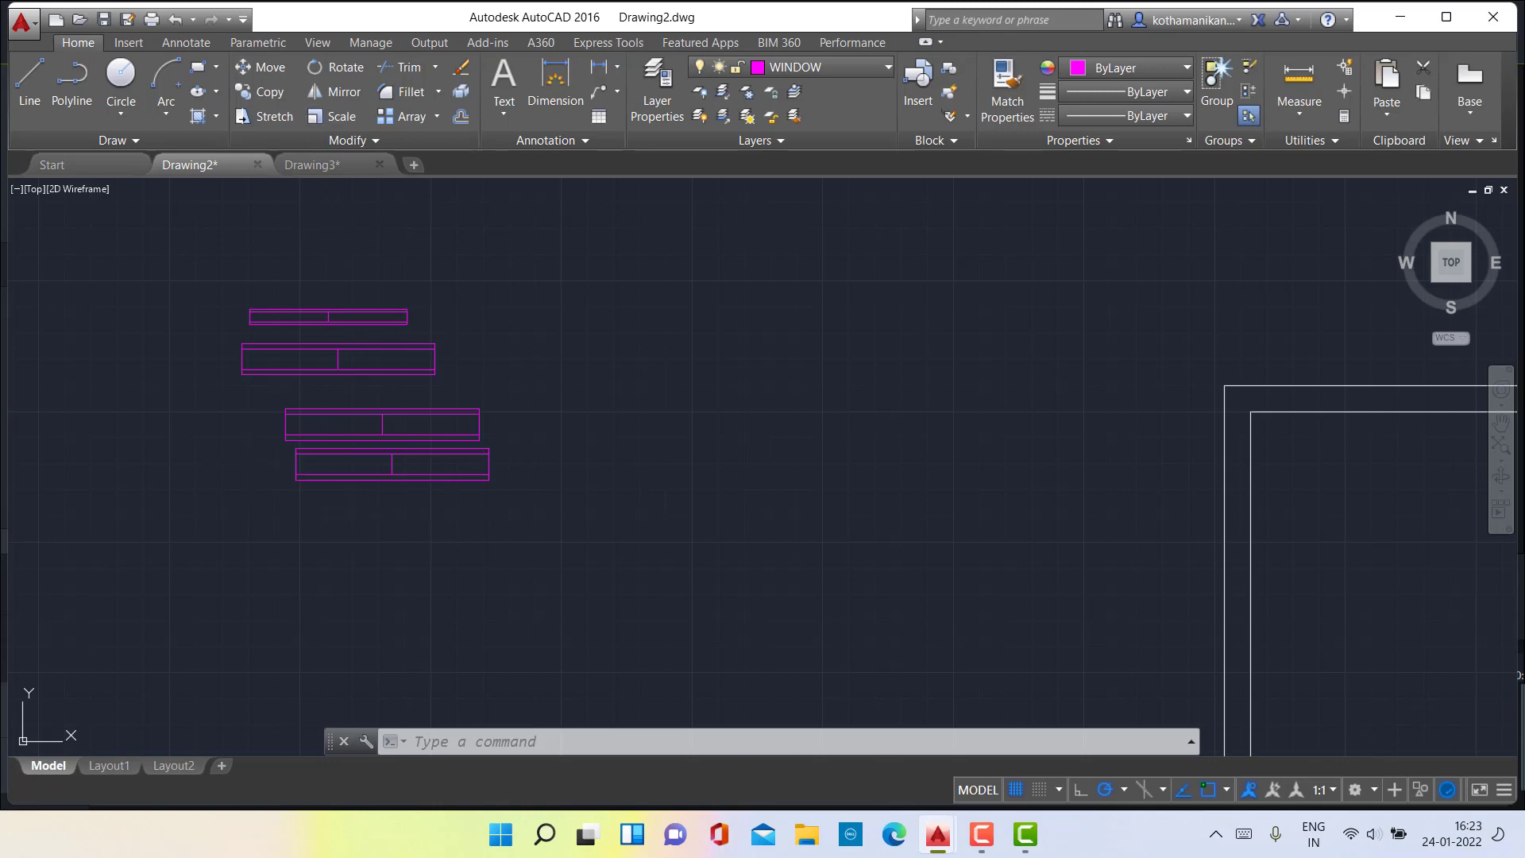
{"action": "mouse_move", "coordinate": [253, 458]}
{"action": "left_mouse_down"}
{"action": "mouse_move", "coordinate": [527, 511]}
{"action": "mouse_move", "coordinate": [630, 450]}
{"action": "mouse_move", "coordinate": [630, 433]}
{"action": "left_mouse_up"}
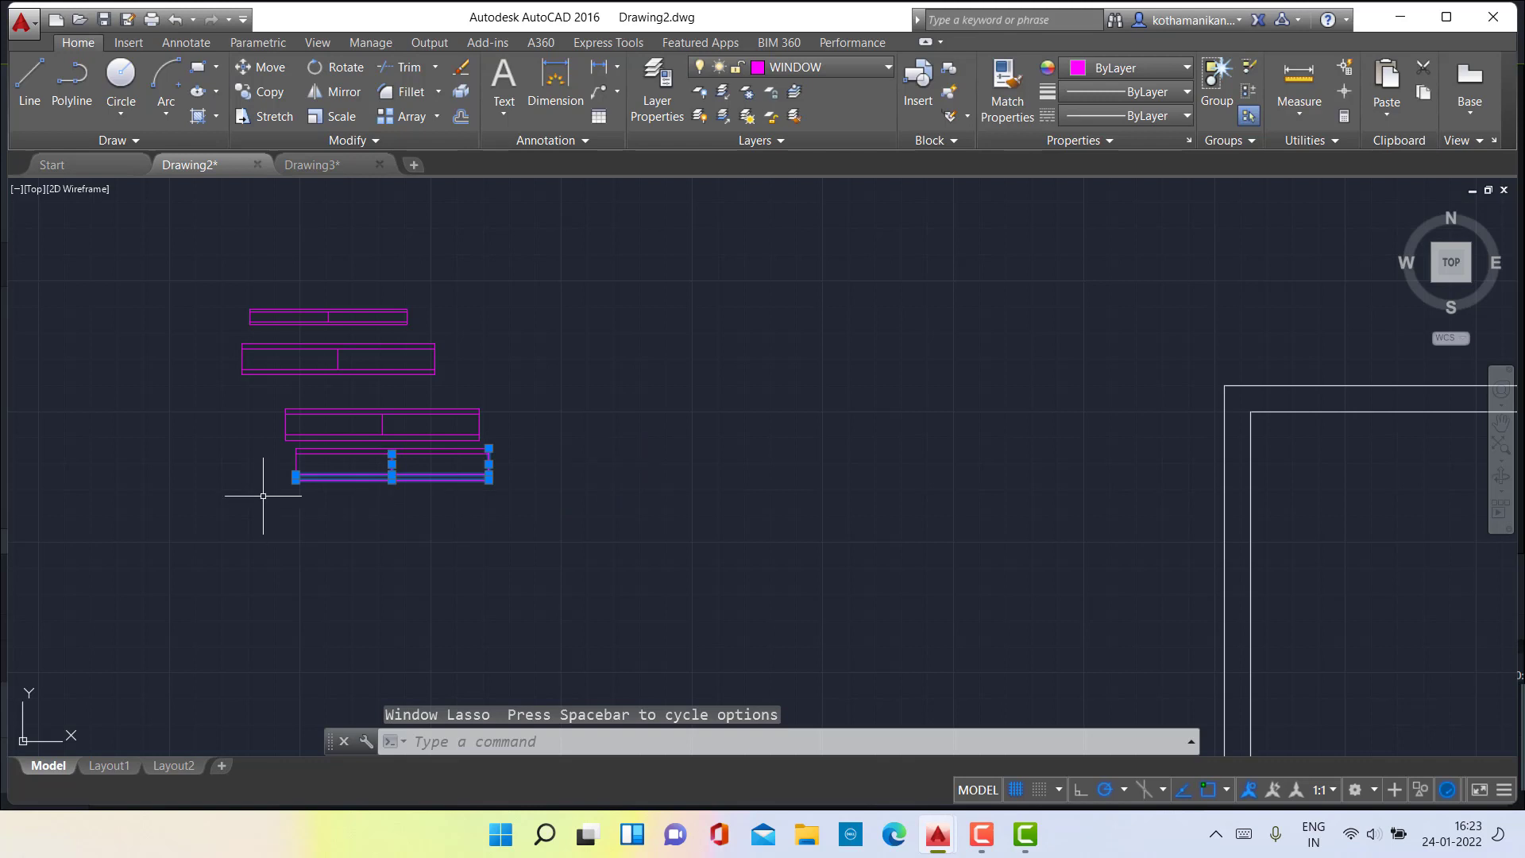
{"action": "scroll", "coordinate": [324, 438], "scroll_direction": "up", "scroll_amount": 8}
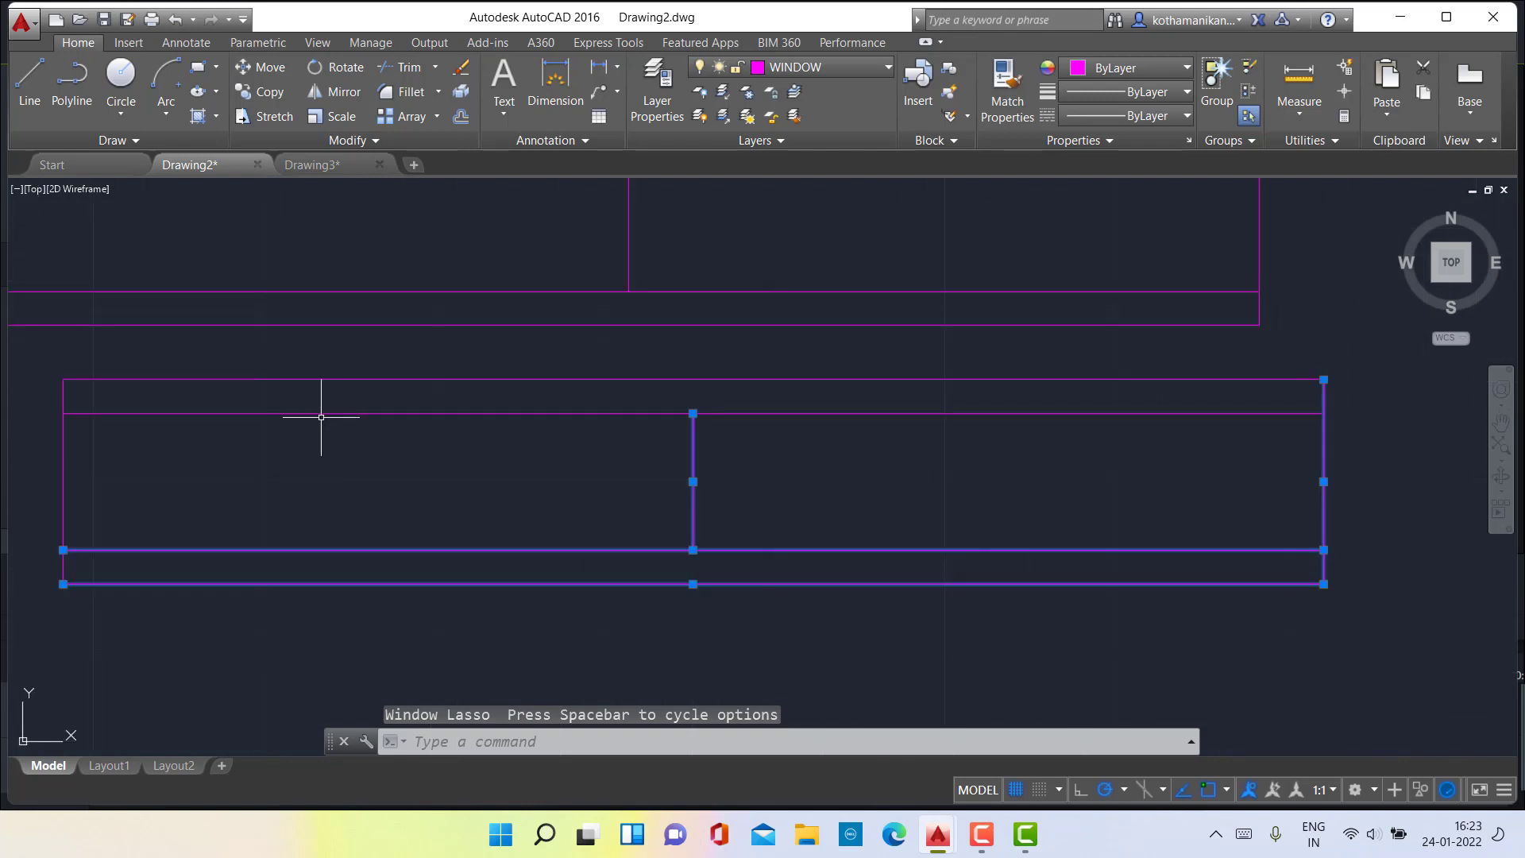
{"action": "left_click", "coordinate": [324, 413]}
{"action": "left_click", "coordinate": [332, 379]}
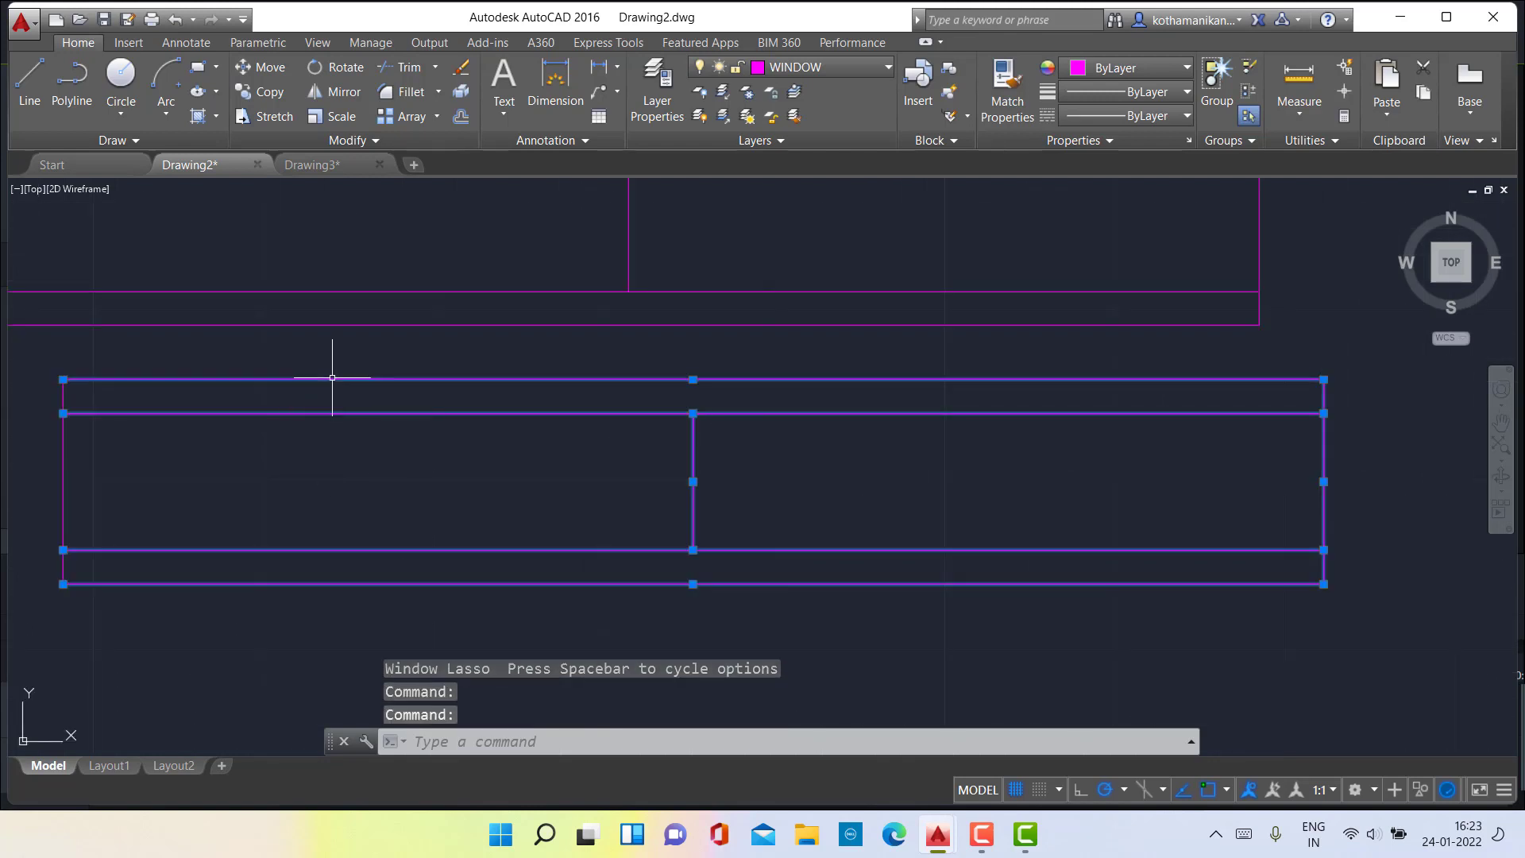
{"action": "left_click", "coordinate": [63, 481]}
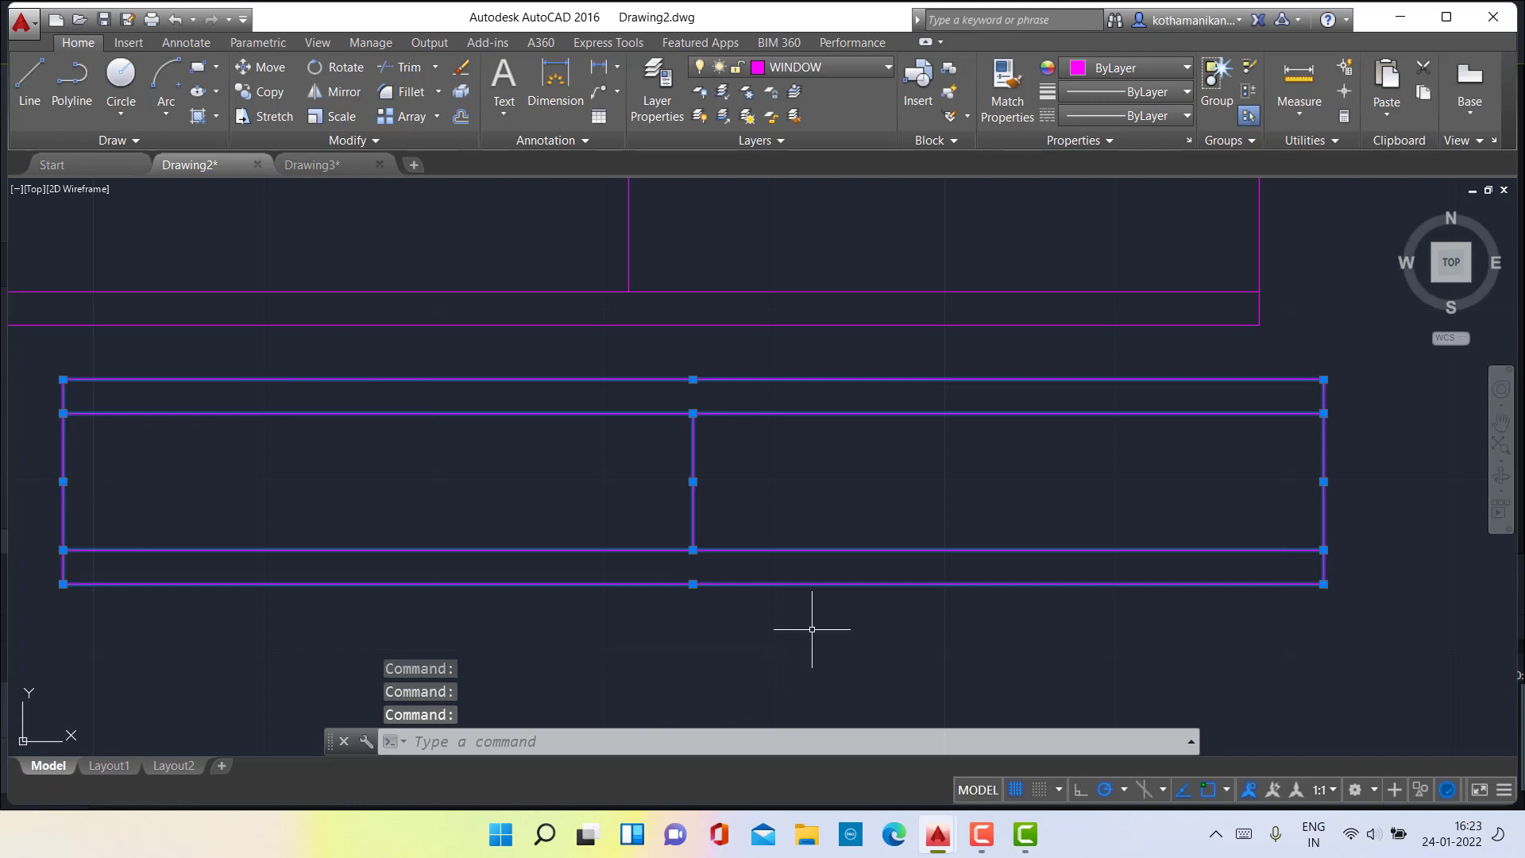
{"action": "scroll", "coordinate": [282, 581], "scroll_direction": "down", "scroll_amount": 6}
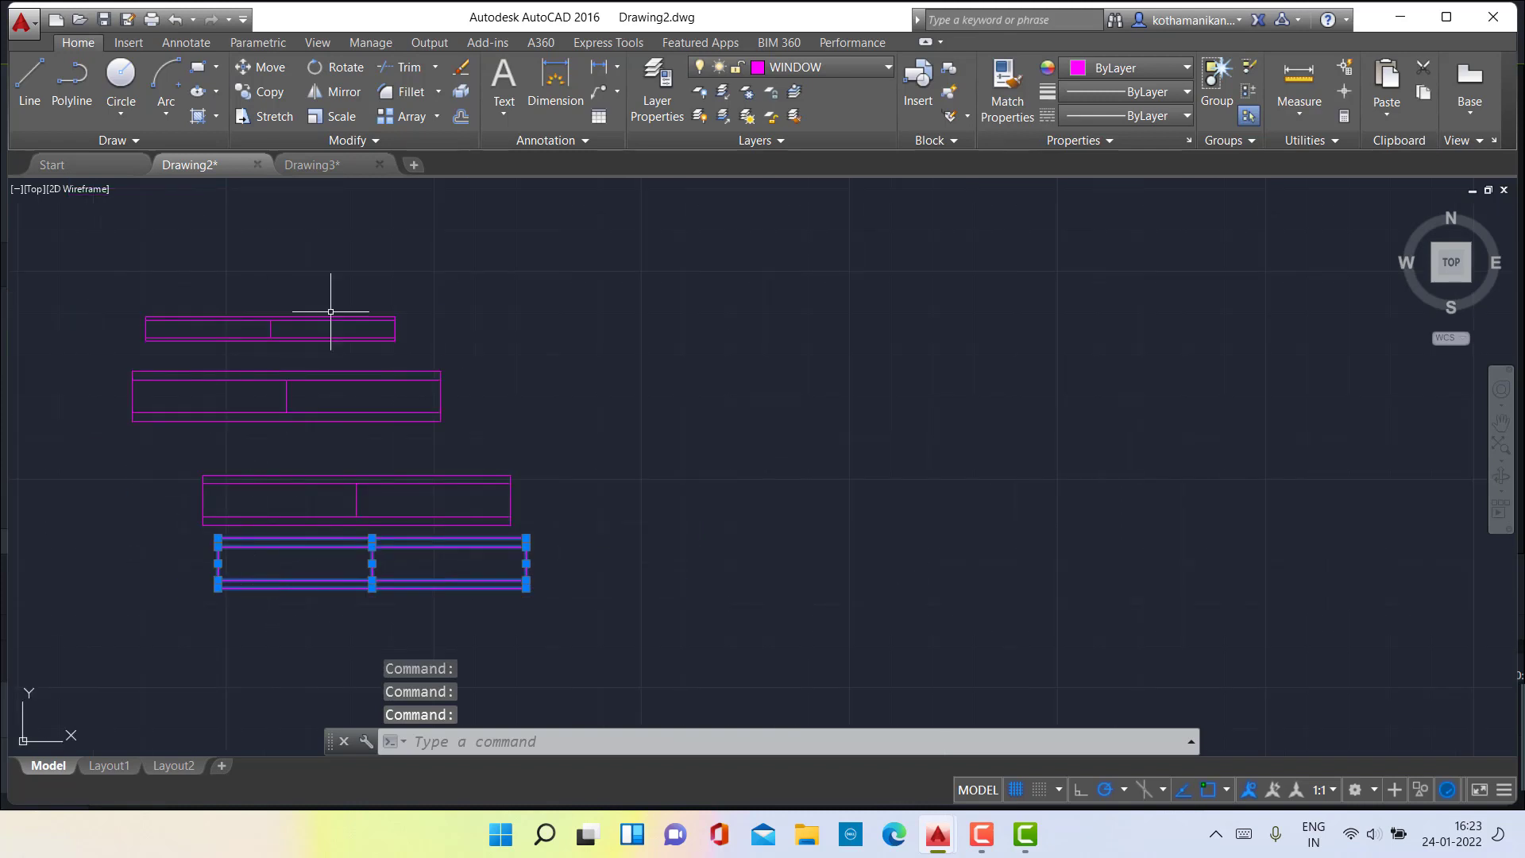
{"action": "left_click", "coordinate": [260, 68]}
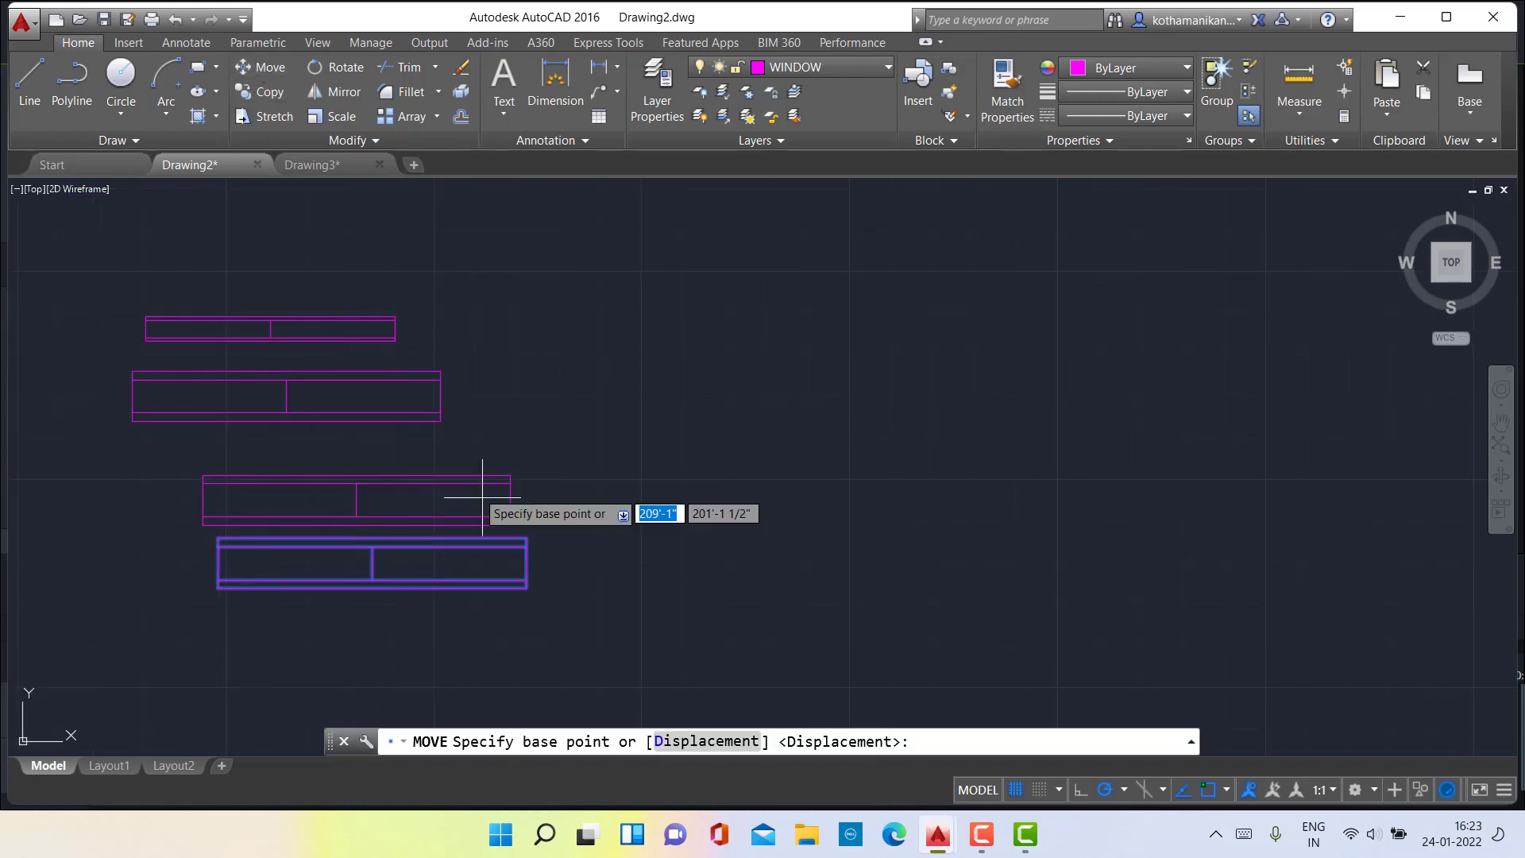
{"action": "scroll", "coordinate": [549, 607], "scroll_direction": "up", "scroll_amount": 4}
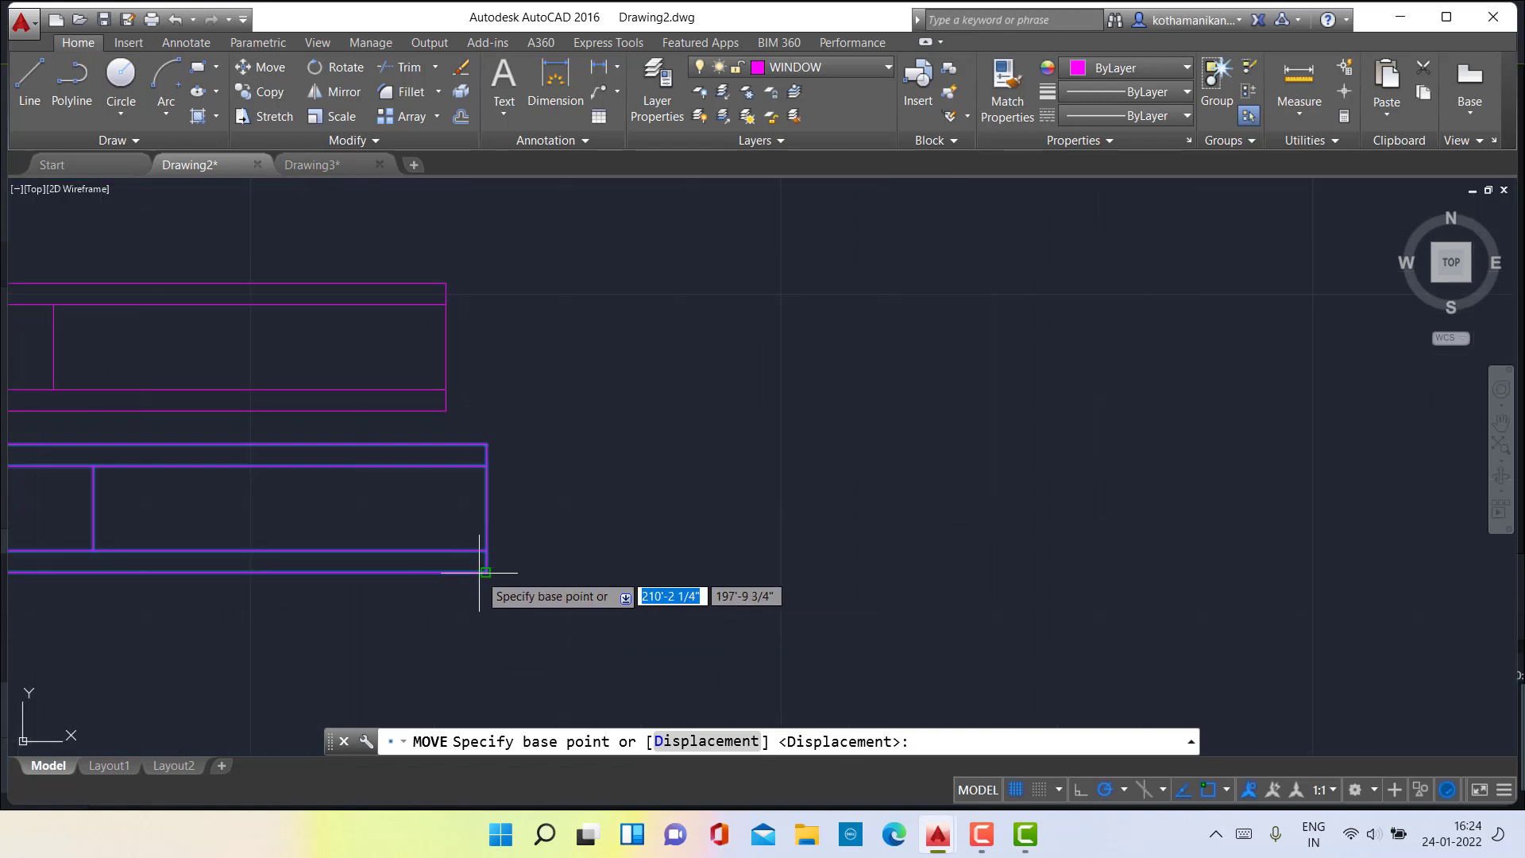
{"action": "left_click", "coordinate": [487, 571]}
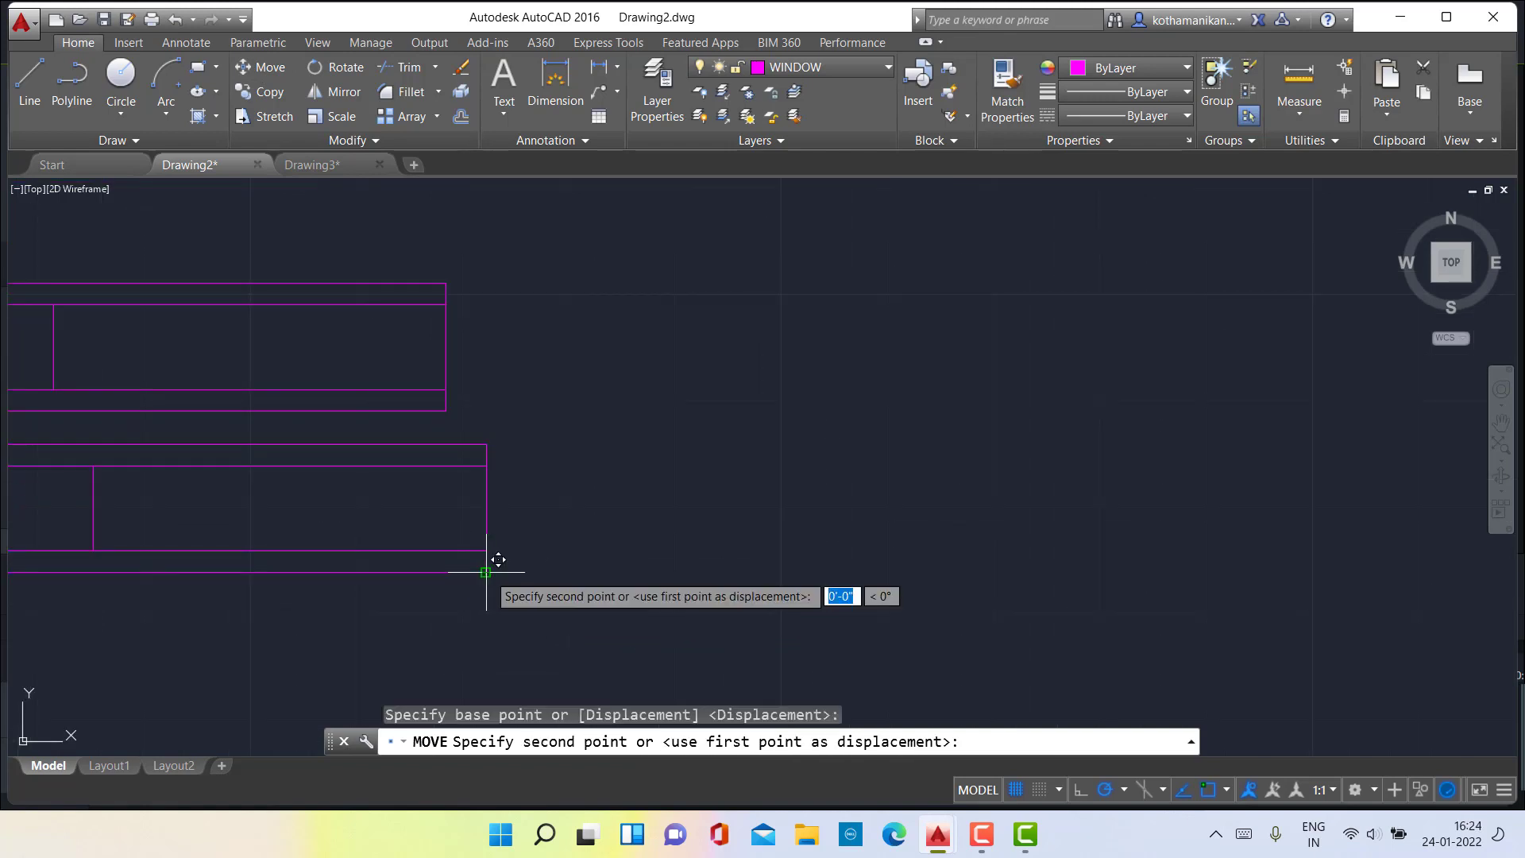
{"action": "scroll", "coordinate": [766, 584], "scroll_direction": "down", "scroll_amount": 6}
{"action": "middle_click_drag", "start_coordinate": [817, 585], "coordinate": [243, 423]}
{"action": "scroll", "coordinate": [436, 419], "scroll_direction": "up", "scroll_amount": 6}
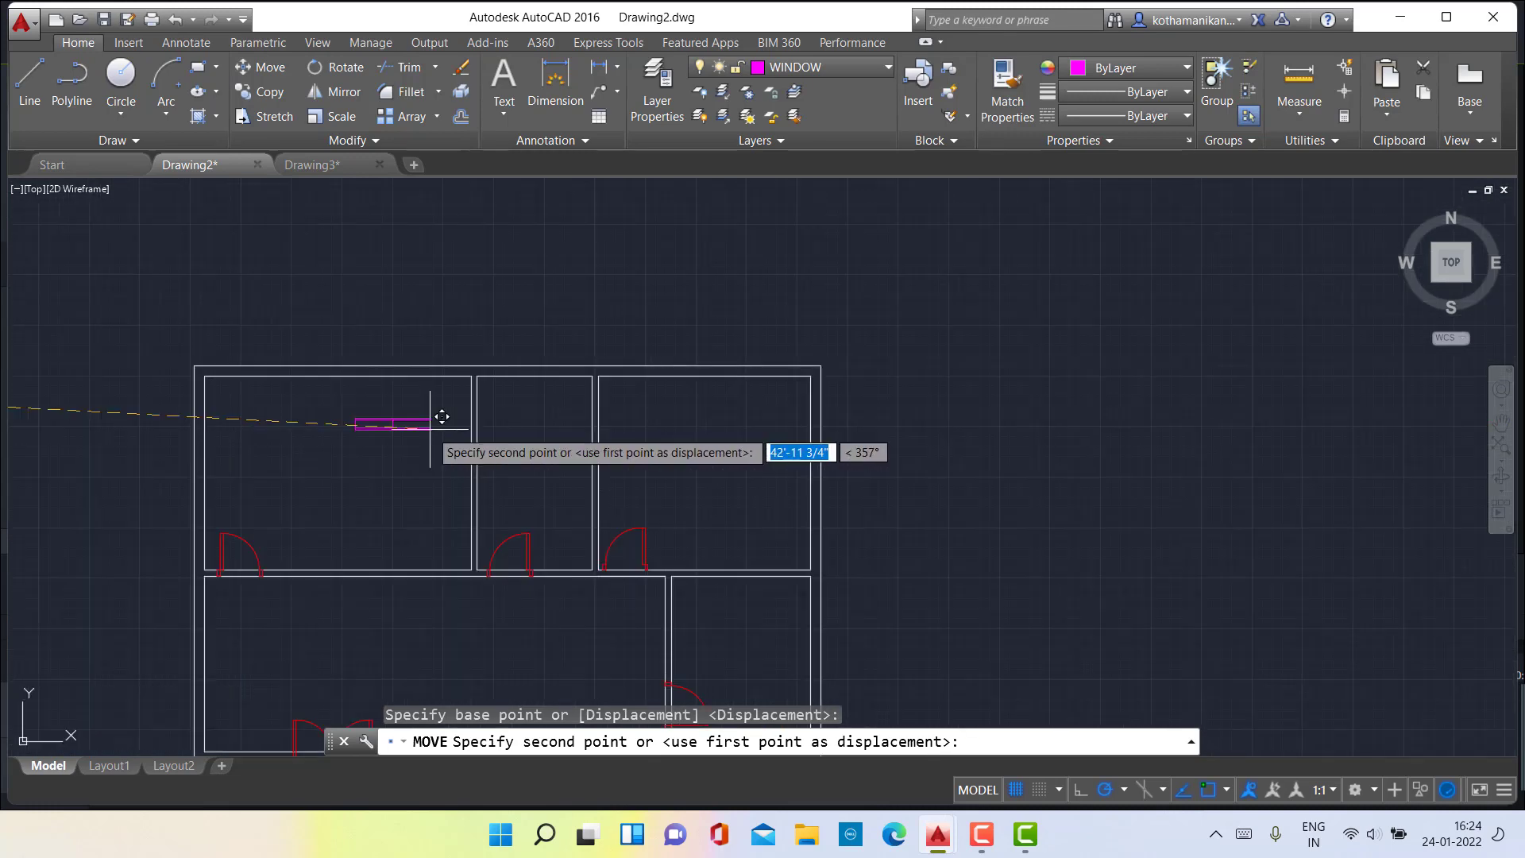
{"action": "scroll", "coordinate": [427, 419], "scroll_direction": "down", "scroll_amount": 4}
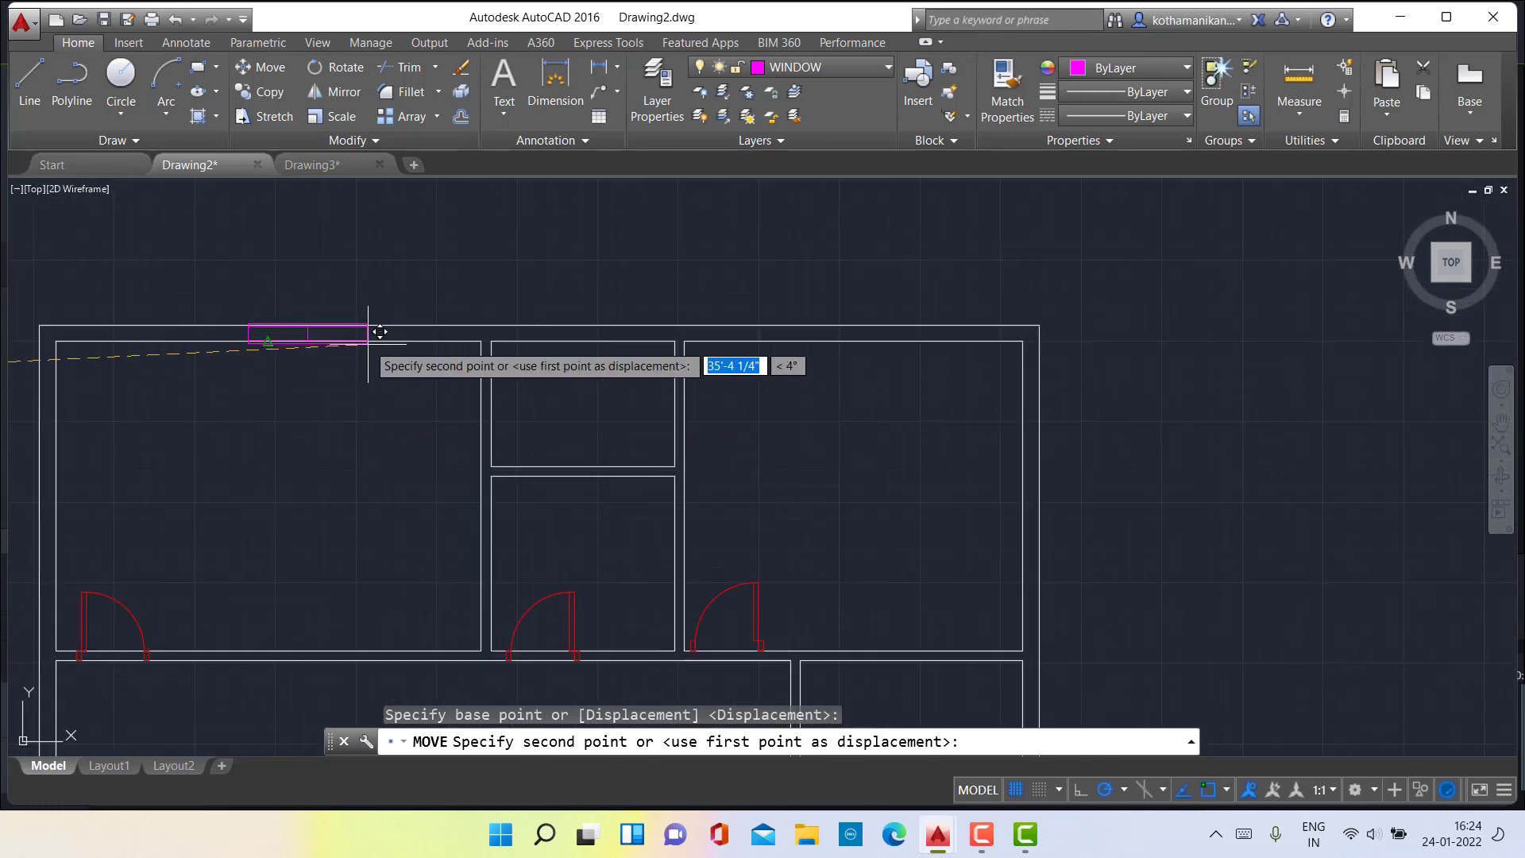
{"action": "left_click", "coordinate": [373, 342]}
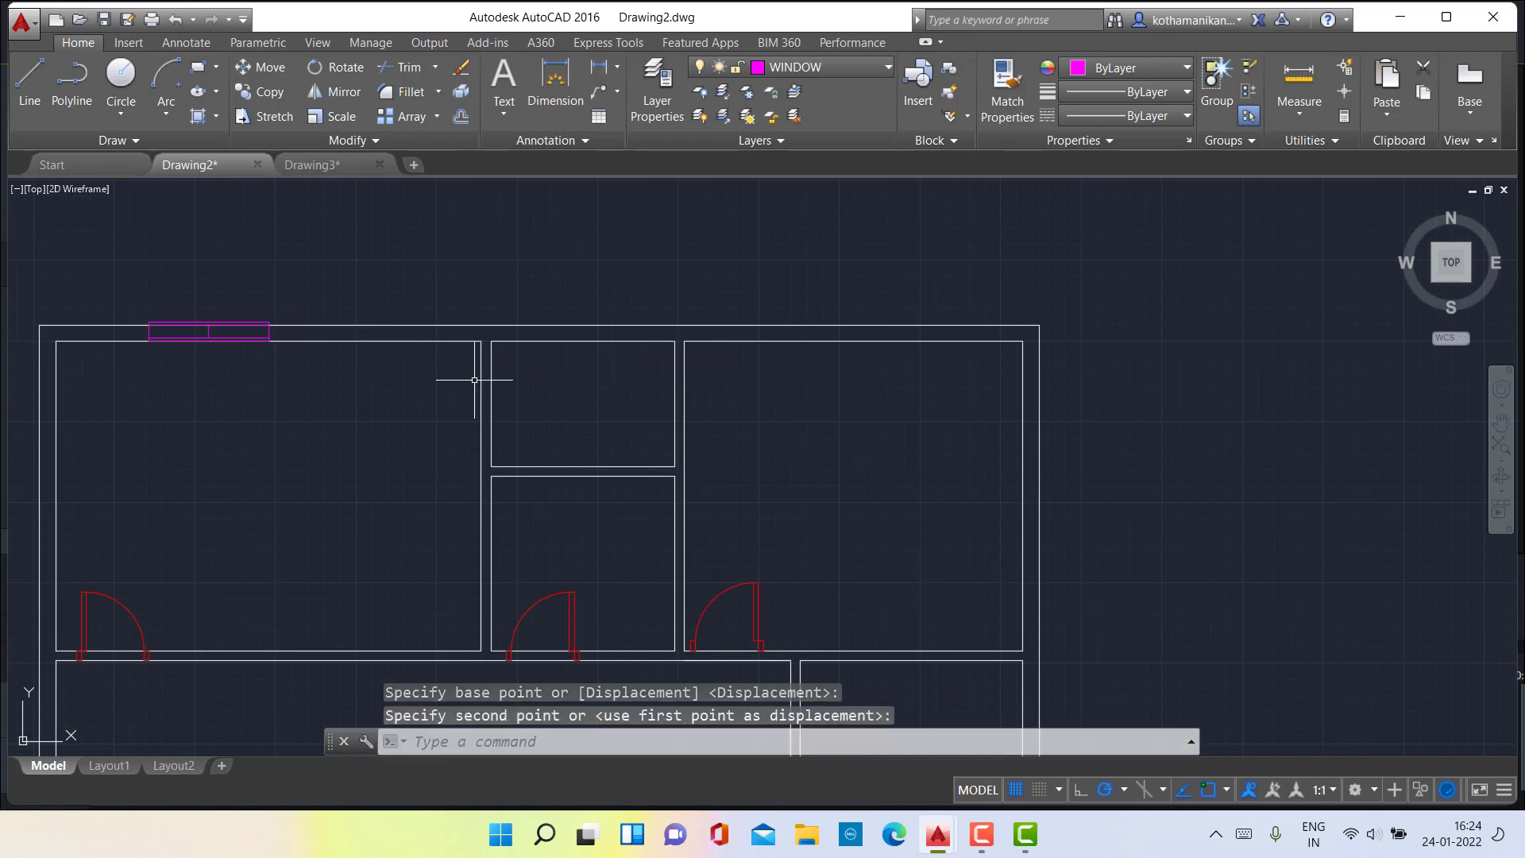
{"action": "scroll", "coordinate": [267, 412], "scroll_direction": "up", "scroll_amount": 4}
{"action": "middle_click_drag", "start_coordinate": [265, 408], "coordinate": [589, 647]}
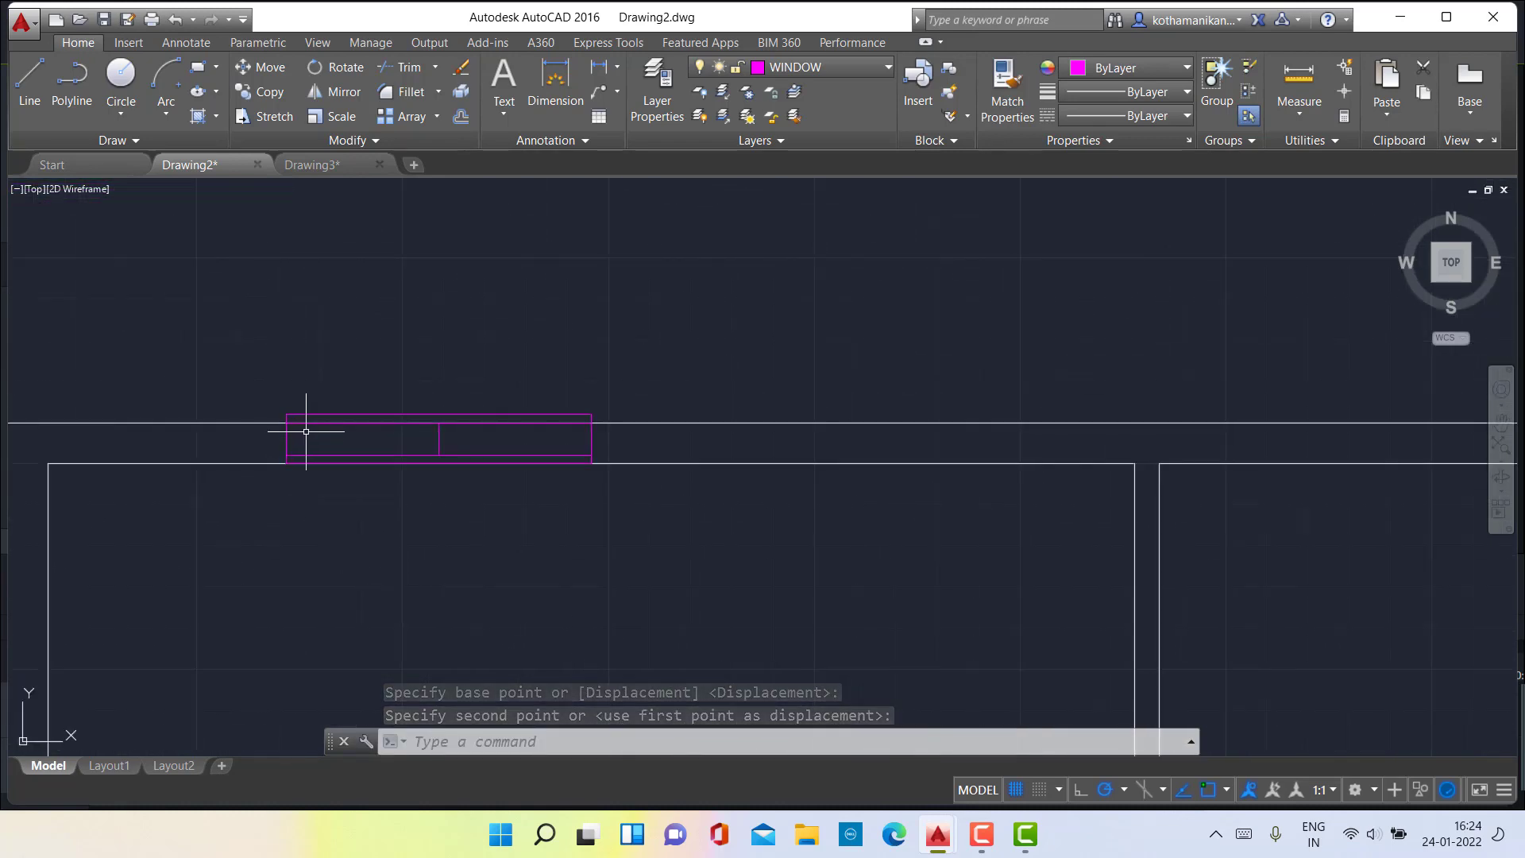
{"action": "scroll", "coordinate": [612, 433], "scroll_direction": "down", "scroll_amount": 1}
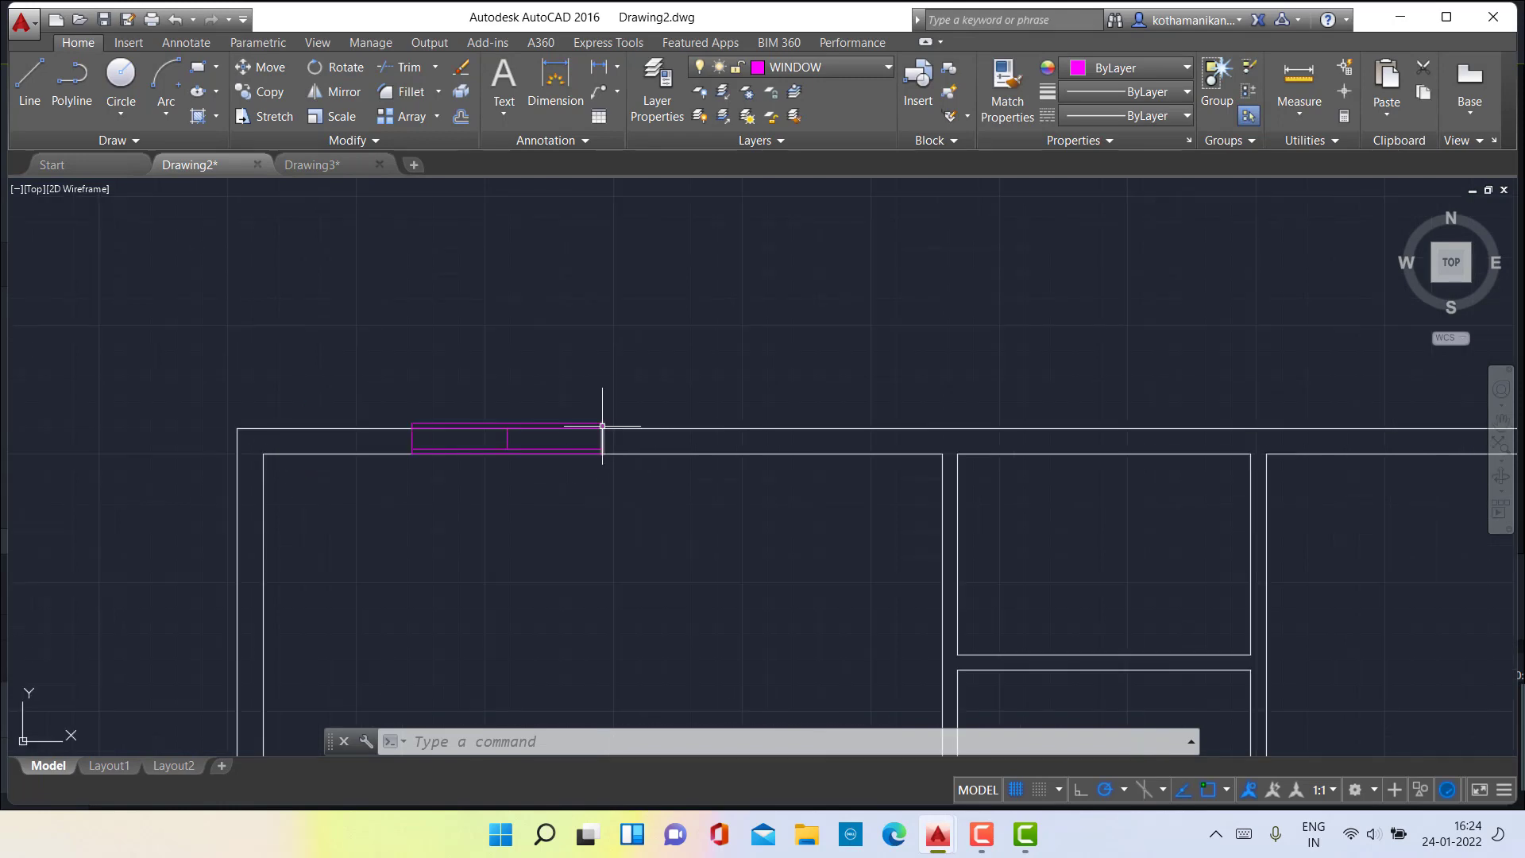
{"action": "scroll", "coordinate": [522, 468], "scroll_direction": "down", "scroll_amount": 2}
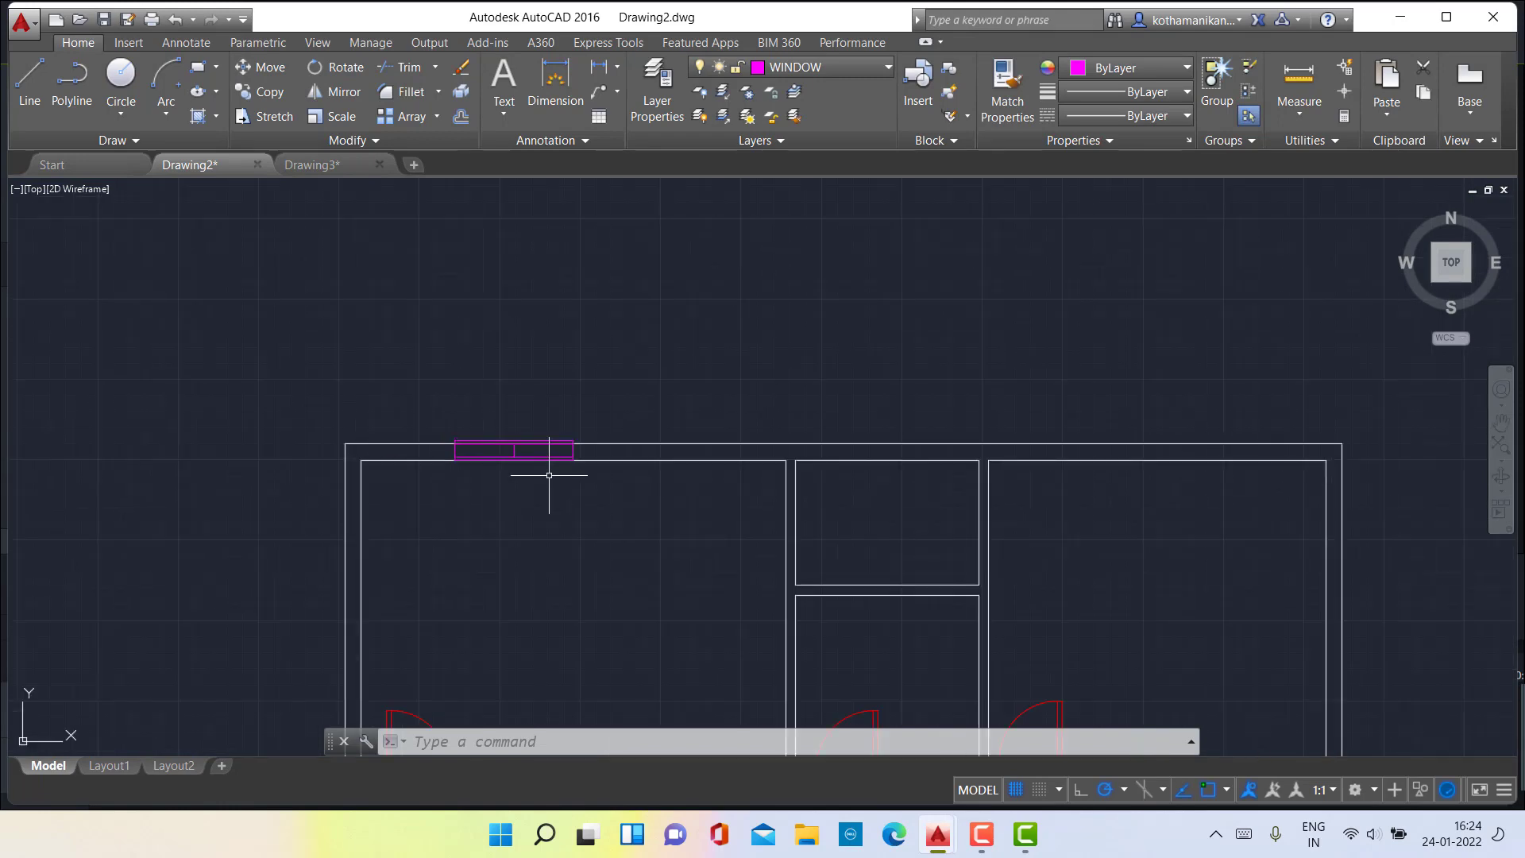
{"action": "scroll", "coordinate": [573, 498], "scroll_direction": "down", "scroll_amount": 2}
{"action": "middle_click_drag", "start_coordinate": [542, 532], "coordinate": [473, 378]}
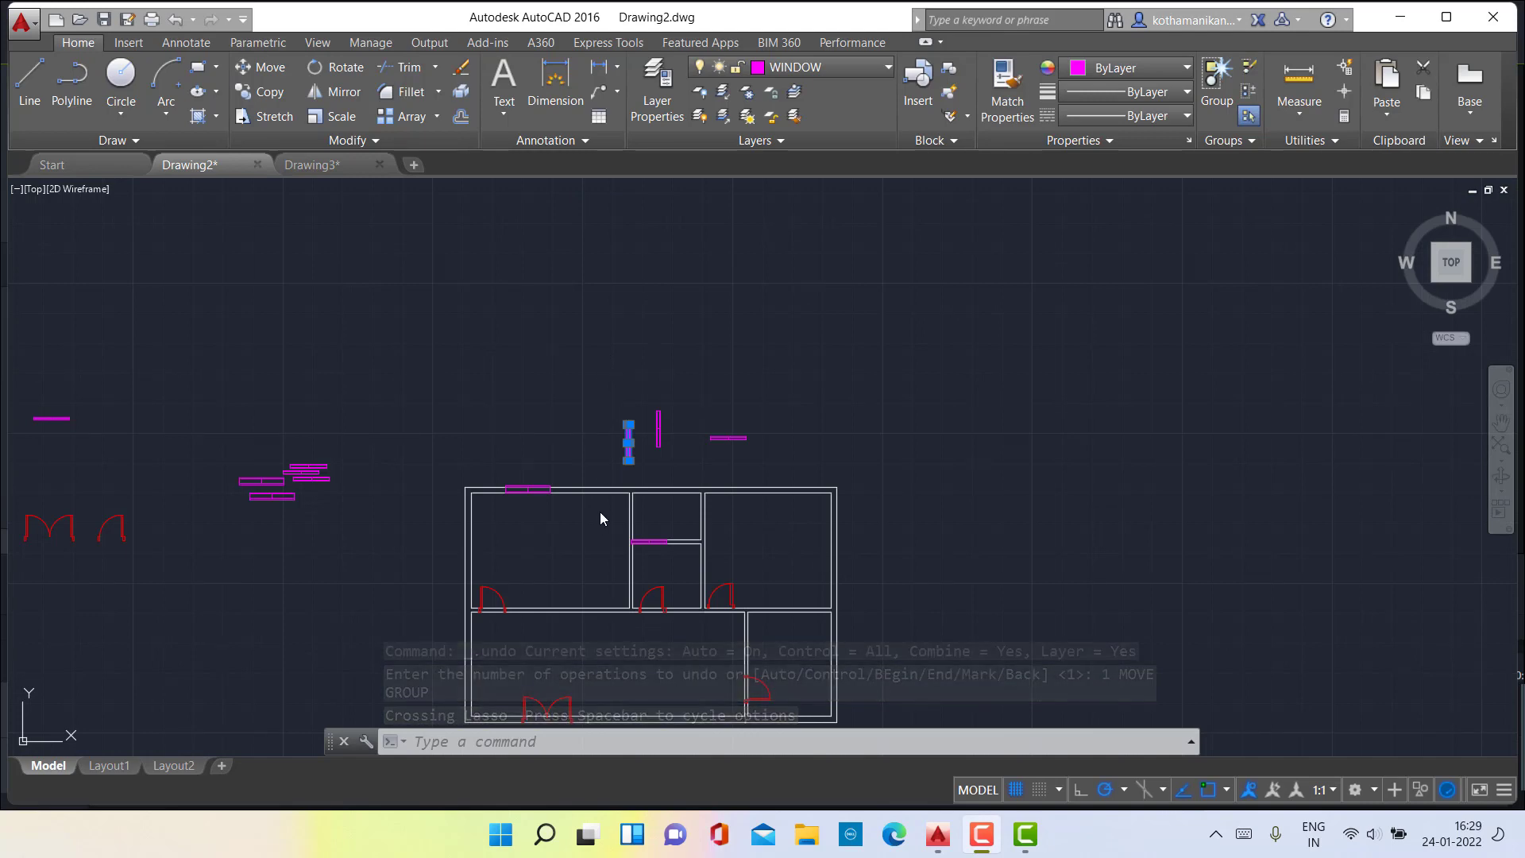
Move the selected vertical window by its lower-right corner into the small central room's left wall, about 6'-2 3/4" below the room's upper-left inner corner.
{"action": "left_click", "coordinate": [273, 69]}
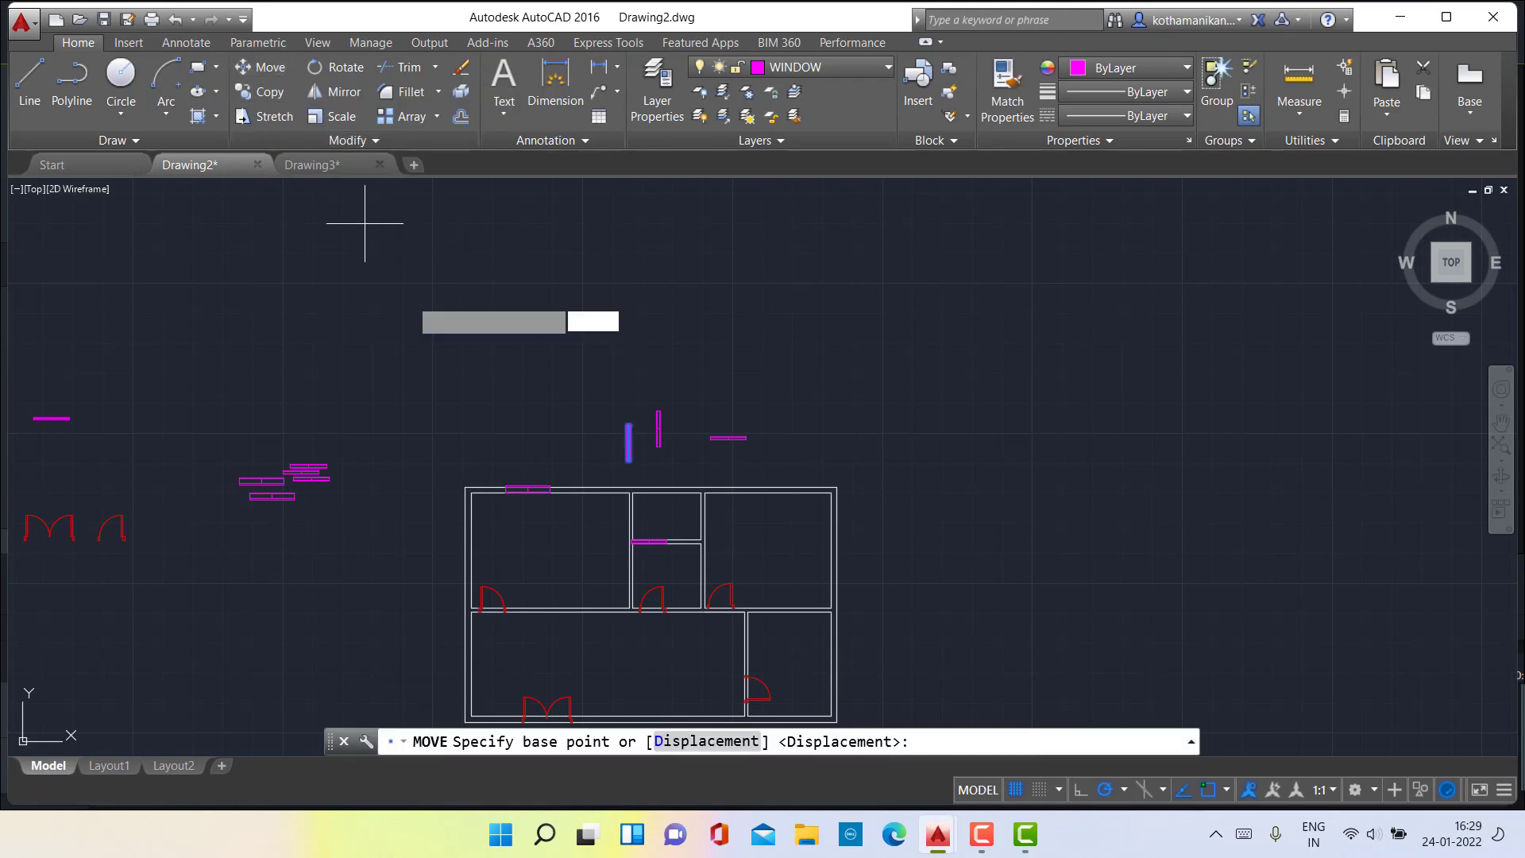
{"action": "scroll", "coordinate": [621, 511], "scroll_direction": "up", "scroll_amount": 4}
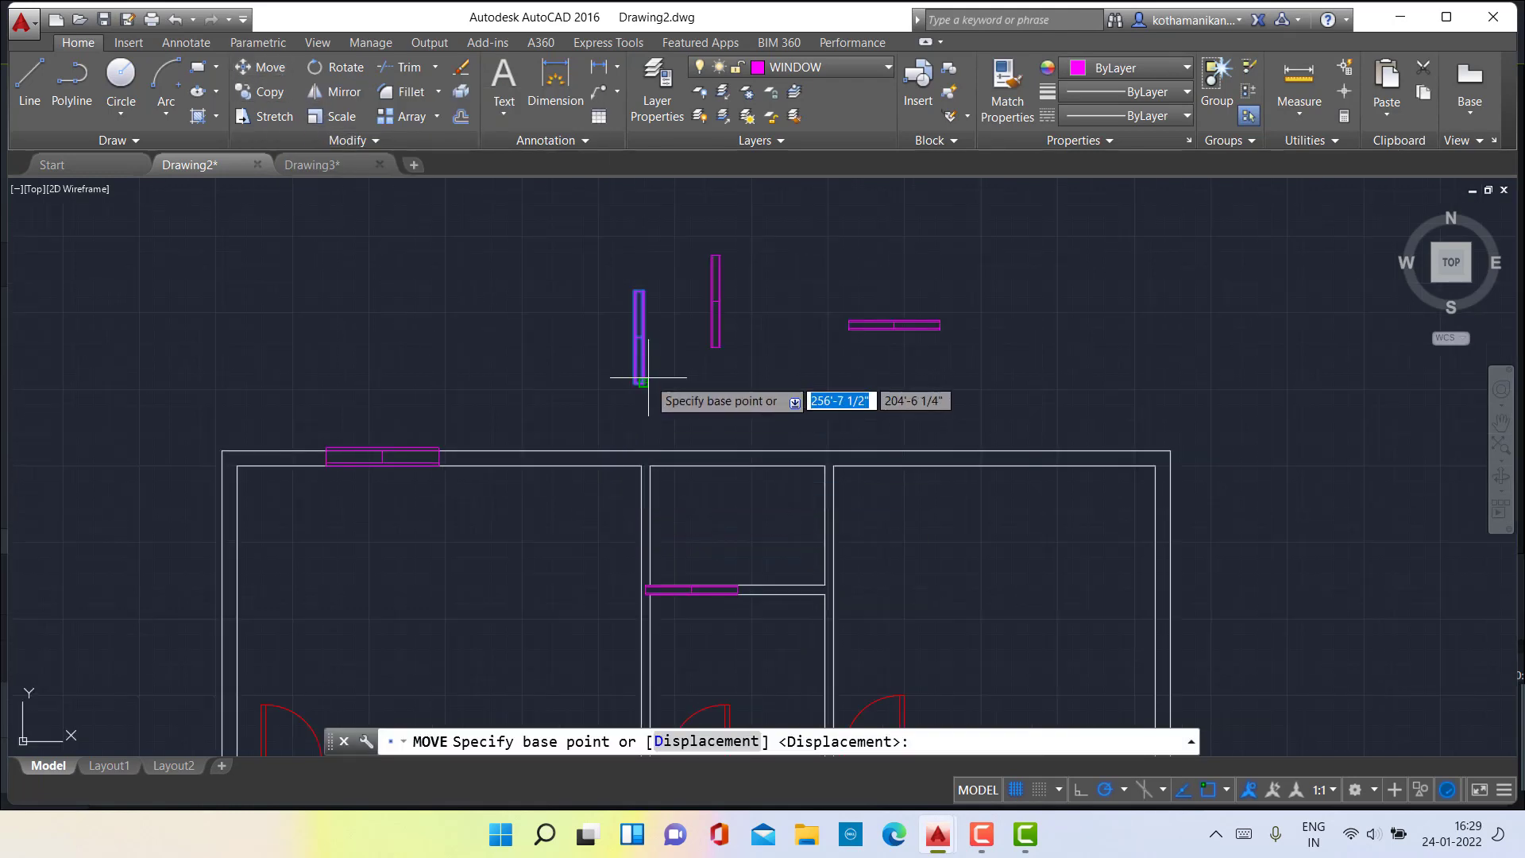
{"action": "scroll", "coordinate": [644, 383], "scroll_direction": "up", "scroll_amount": 5}
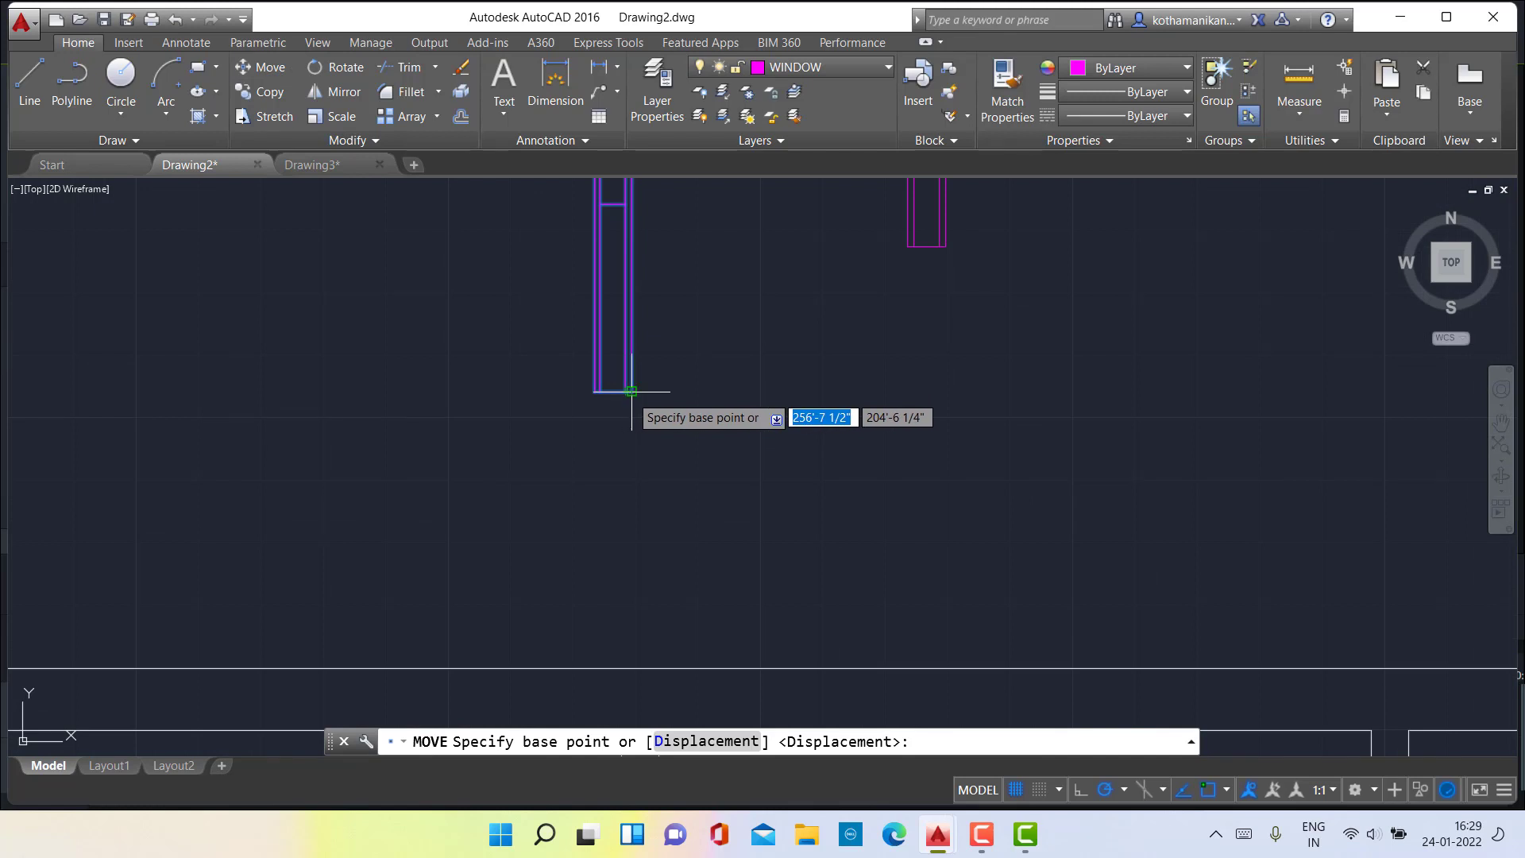
{"action": "left_click", "coordinate": [626, 390]}
{"action": "scroll", "coordinate": [633, 467], "scroll_direction": "down", "scroll_amount": 5}
{"action": "scroll", "coordinate": [624, 498], "scroll_direction": "down", "scroll_amount": 5}
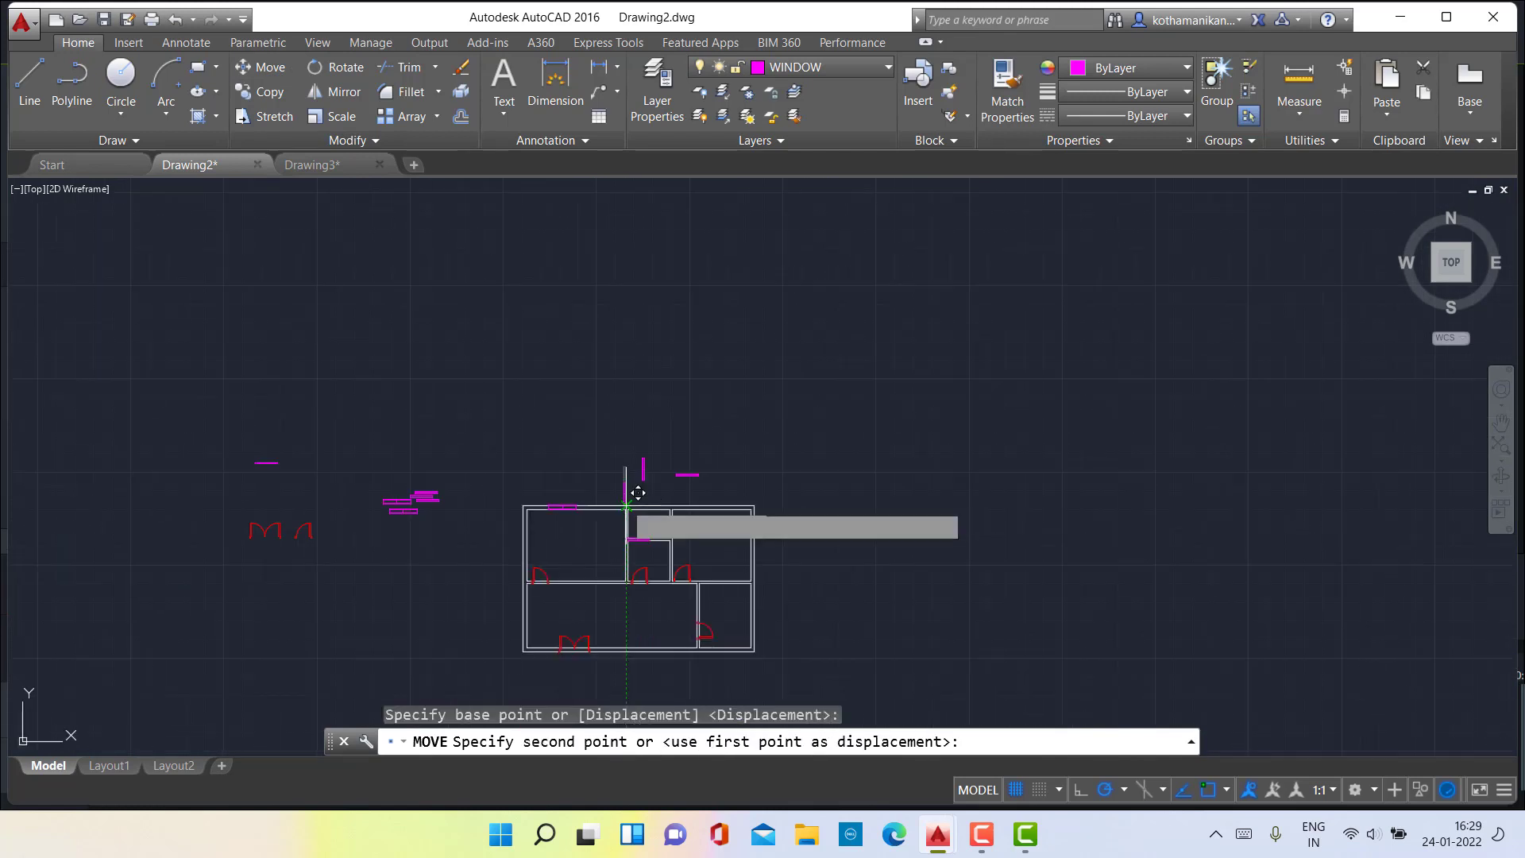
{"action": "scroll", "coordinate": [628, 570], "scroll_direction": "up", "scroll_amount": 5}
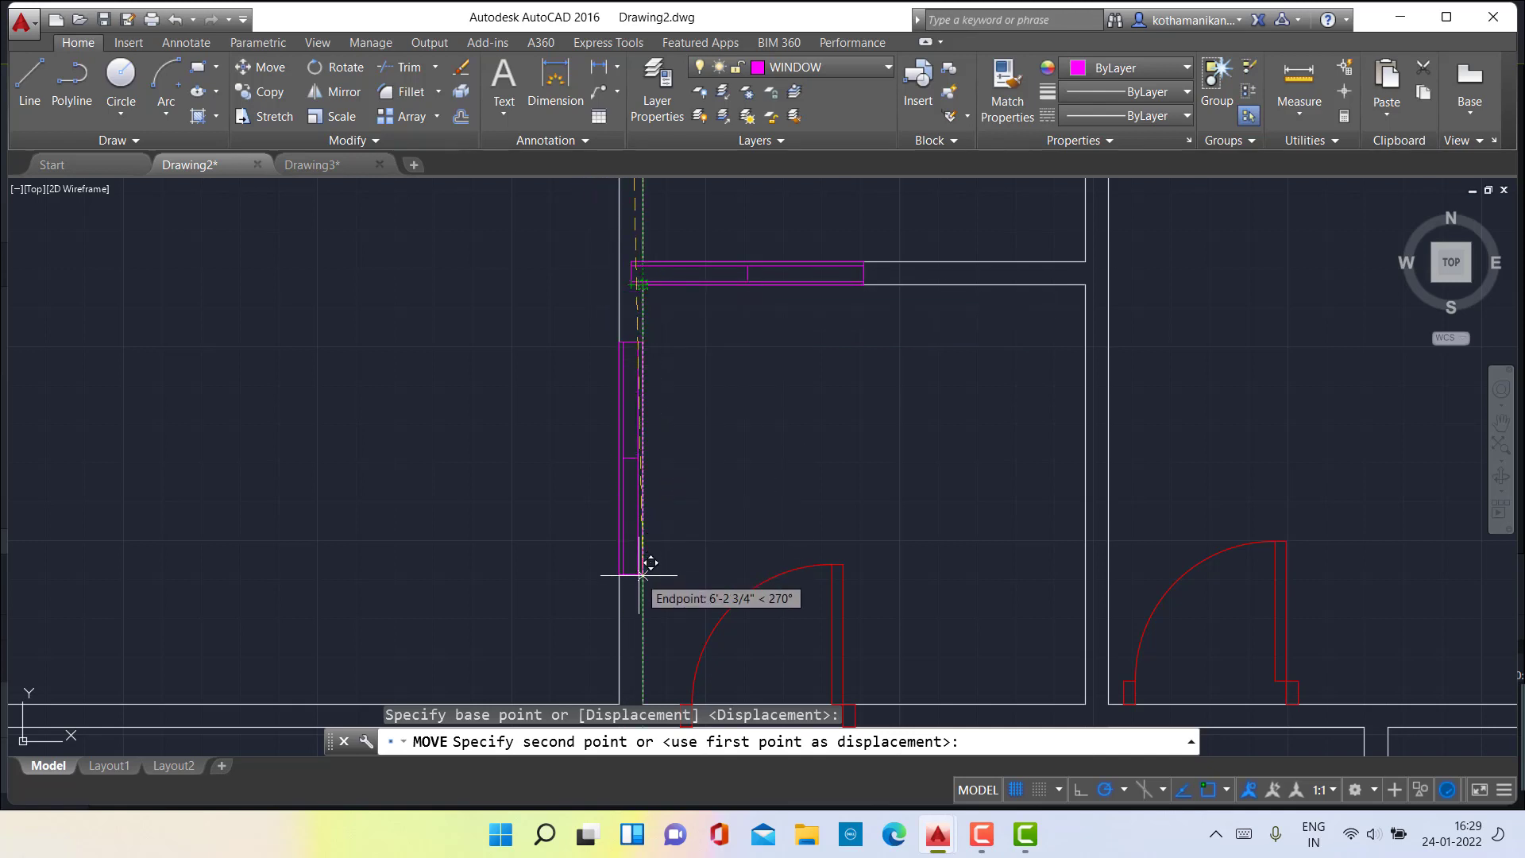
{"action": "left_click", "coordinate": [642, 574]}
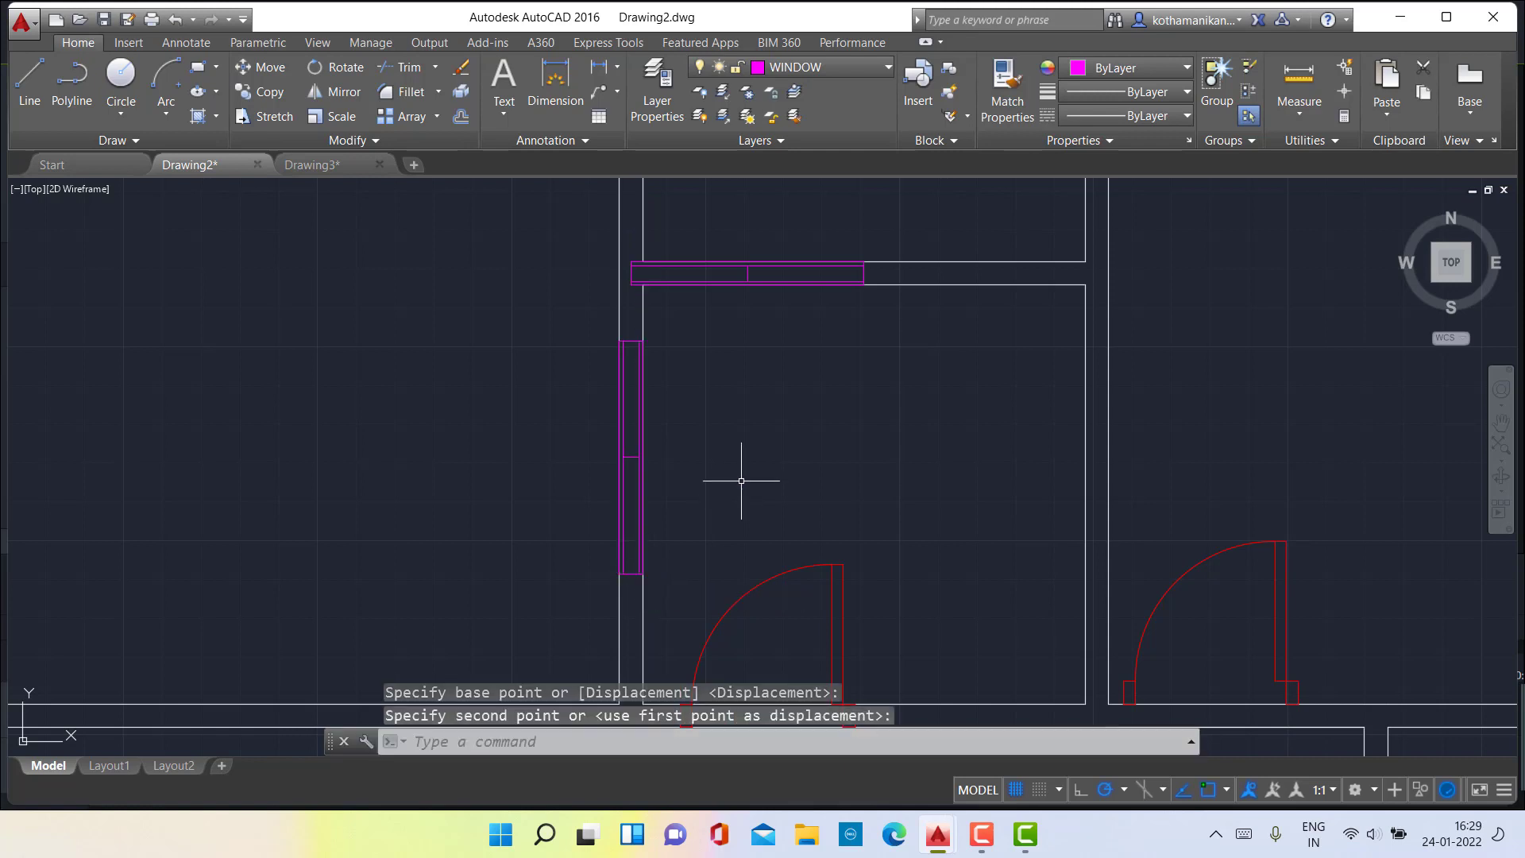
{"action": "scroll", "coordinate": [741, 480], "scroll_direction": "down", "scroll_amount": 4}
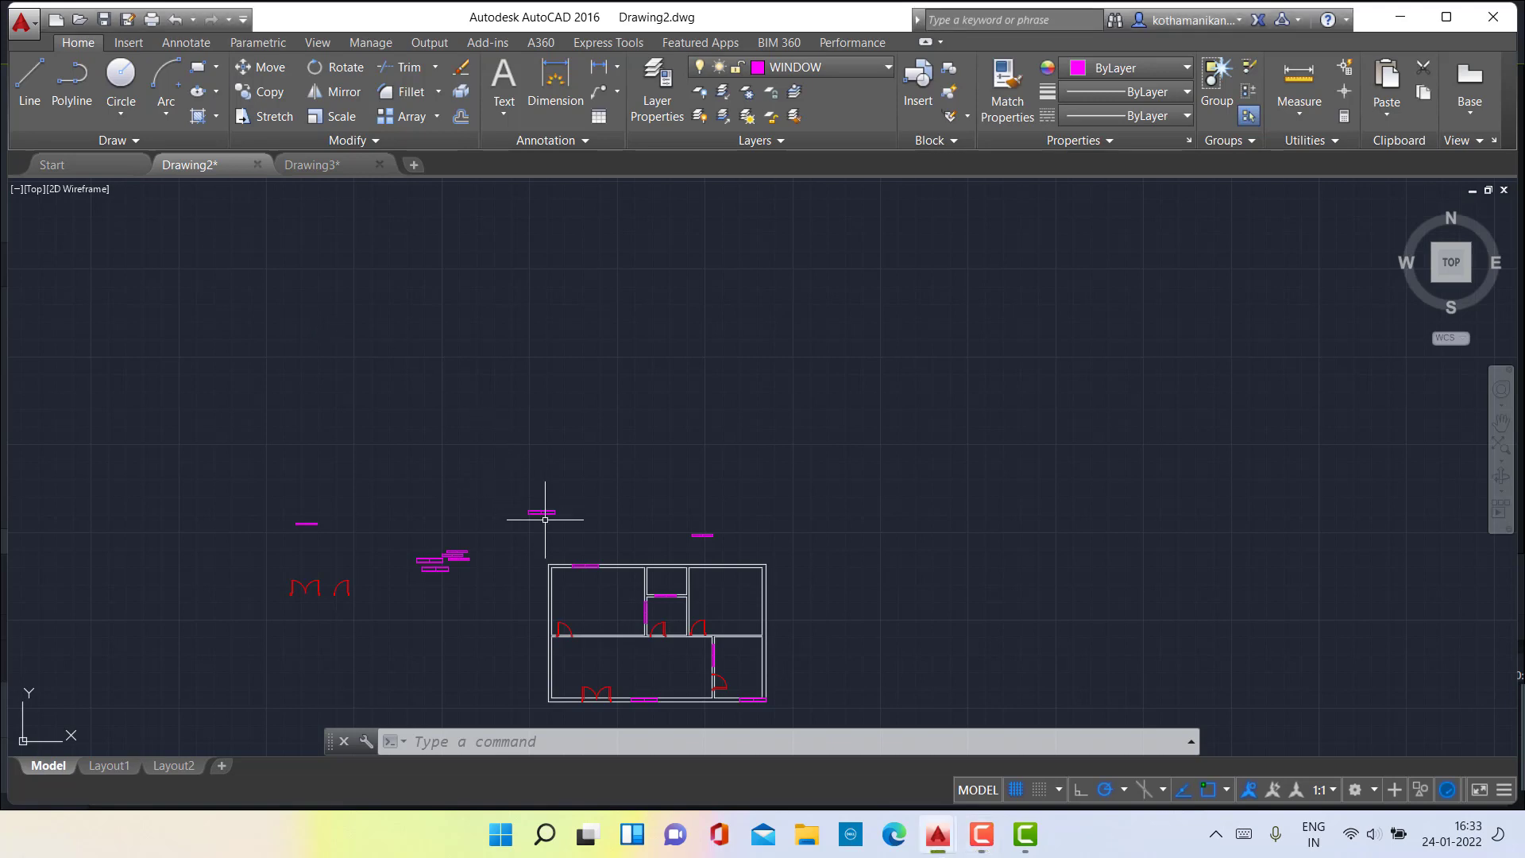
Rotate the horizontal window above the plan's upper-left corner about its lower-right corner so that it stands vertically.
{"action": "mouse_move", "coordinate": [572, 519]}
{"action": "left_mouse_down"}
{"action": "mouse_move", "coordinate": [521, 524]}
{"action": "mouse_move", "coordinate": [547, 479]}
{"action": "left_mouse_up"}
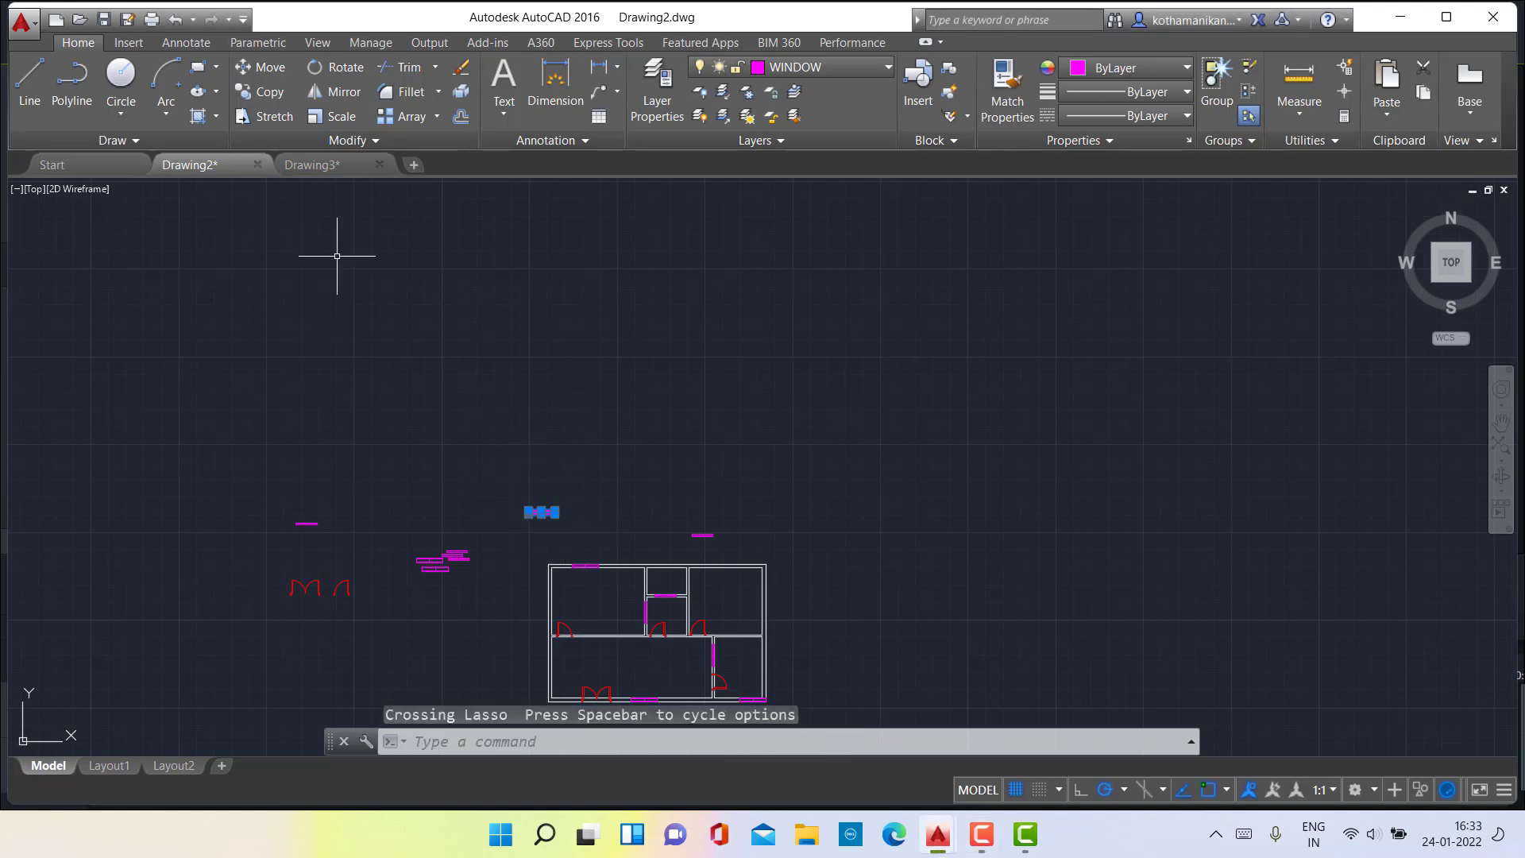
{"action": "left_click", "coordinate": [335, 68]}
{"action": "scroll", "coordinate": [555, 505], "scroll_direction": "up", "scroll_amount": 5}
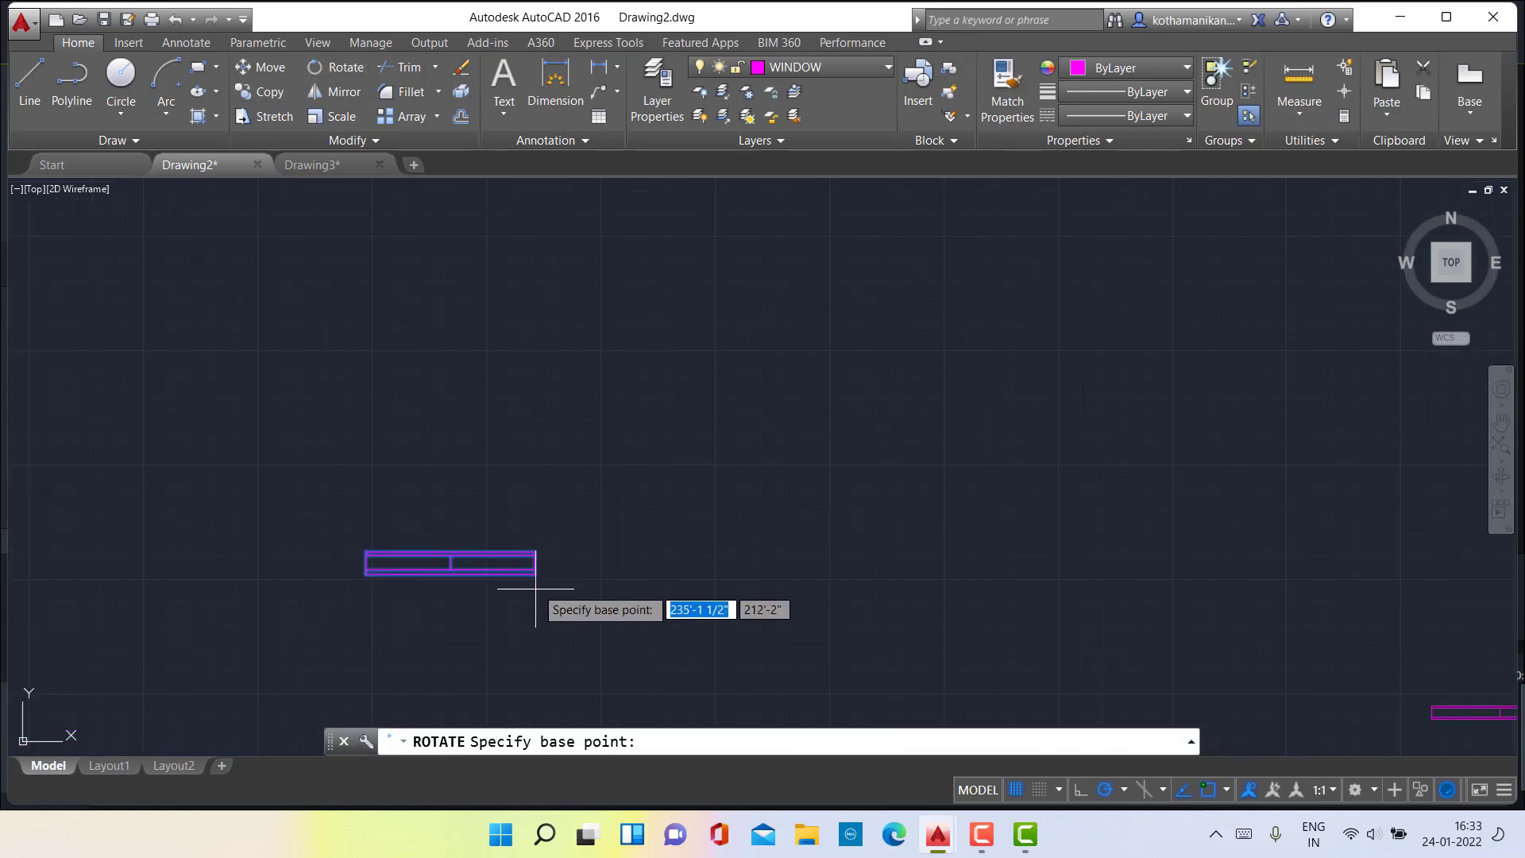
{"action": "left_click", "coordinate": [535, 572]}
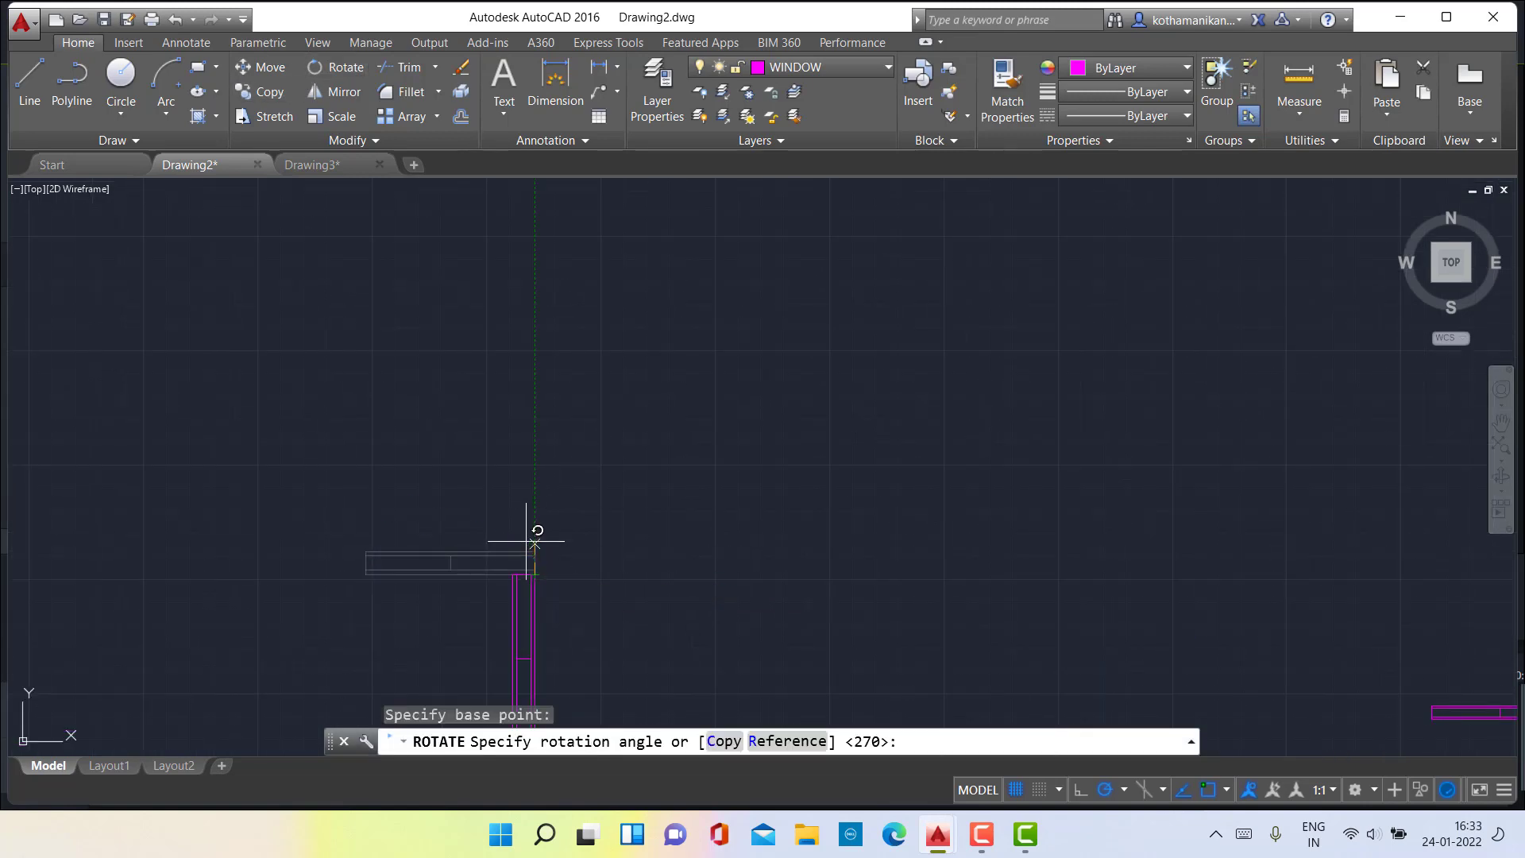
{"action": "left_click", "coordinate": [528, 535]}
{"action": "scroll", "coordinate": [556, 524], "scroll_direction": "down", "scroll_amount": 4}
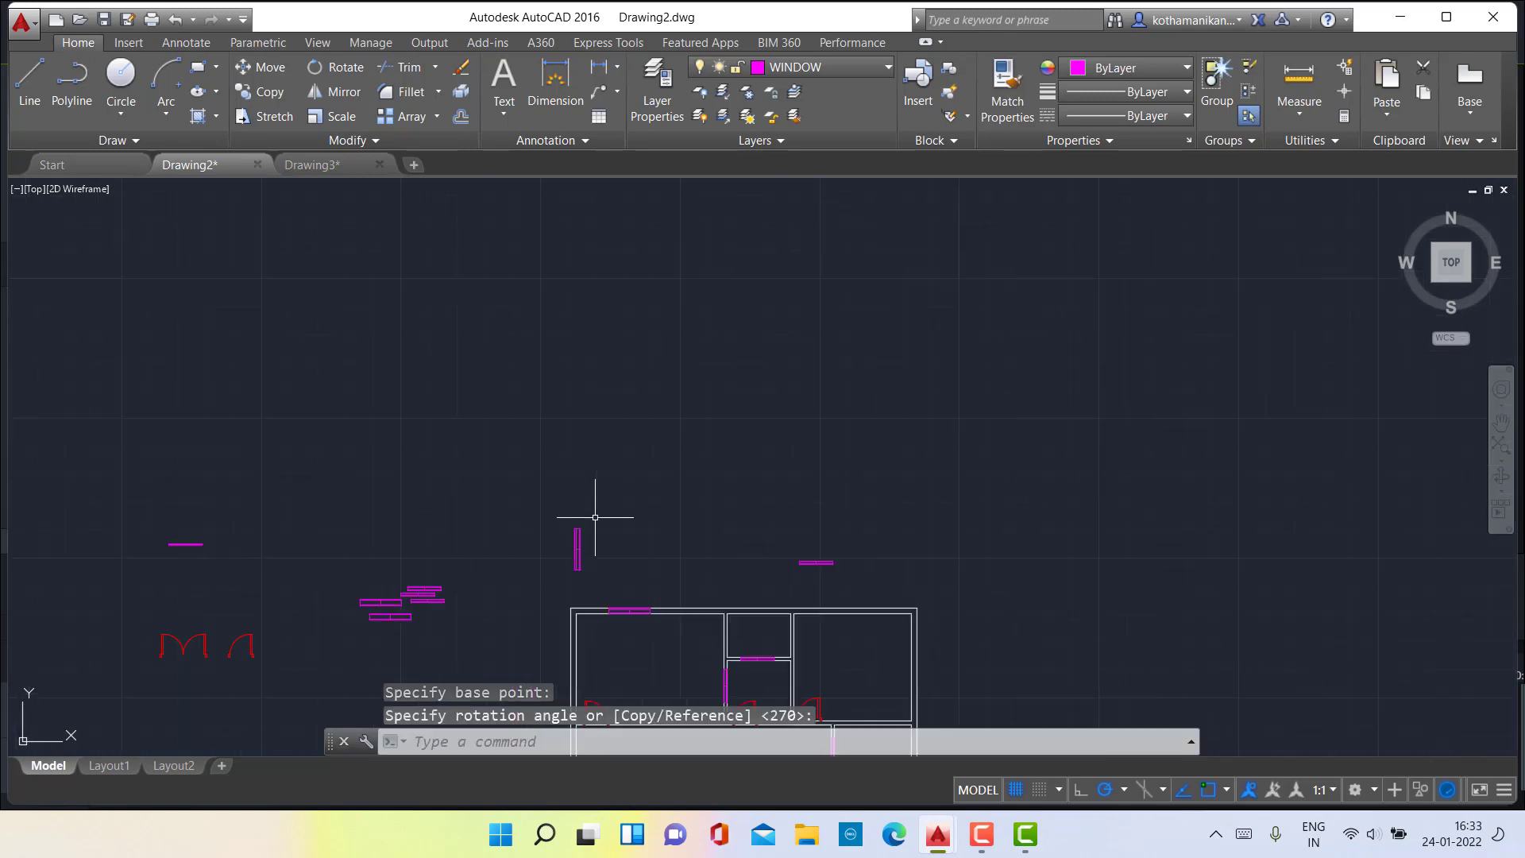
{"action": "mouse_move", "coordinate": [585, 549]}
{"action": "middle_mouse_down"}
{"action": "mouse_move", "coordinate": [561, 545]}
{"action": "mouse_move", "coordinate": [525, 347]}
{"action": "middle_mouse_up"}
{"action": "scroll", "coordinate": [543, 346], "scroll_direction": "up", "scroll_amount": 8}
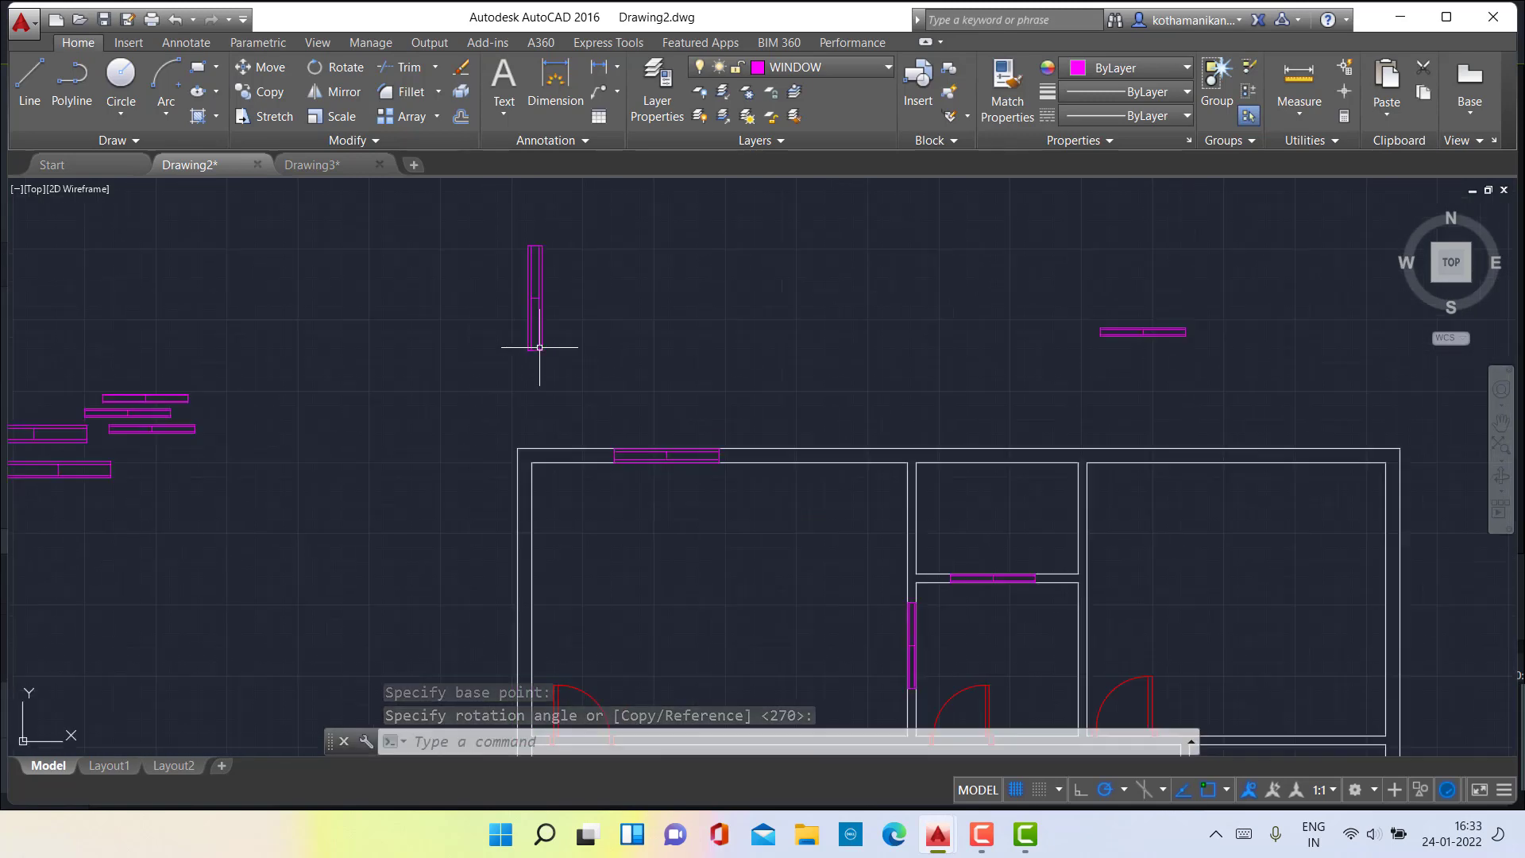
{"action": "scroll", "coordinate": [440, 339], "scroll_direction": "down", "scroll_amount": 5}
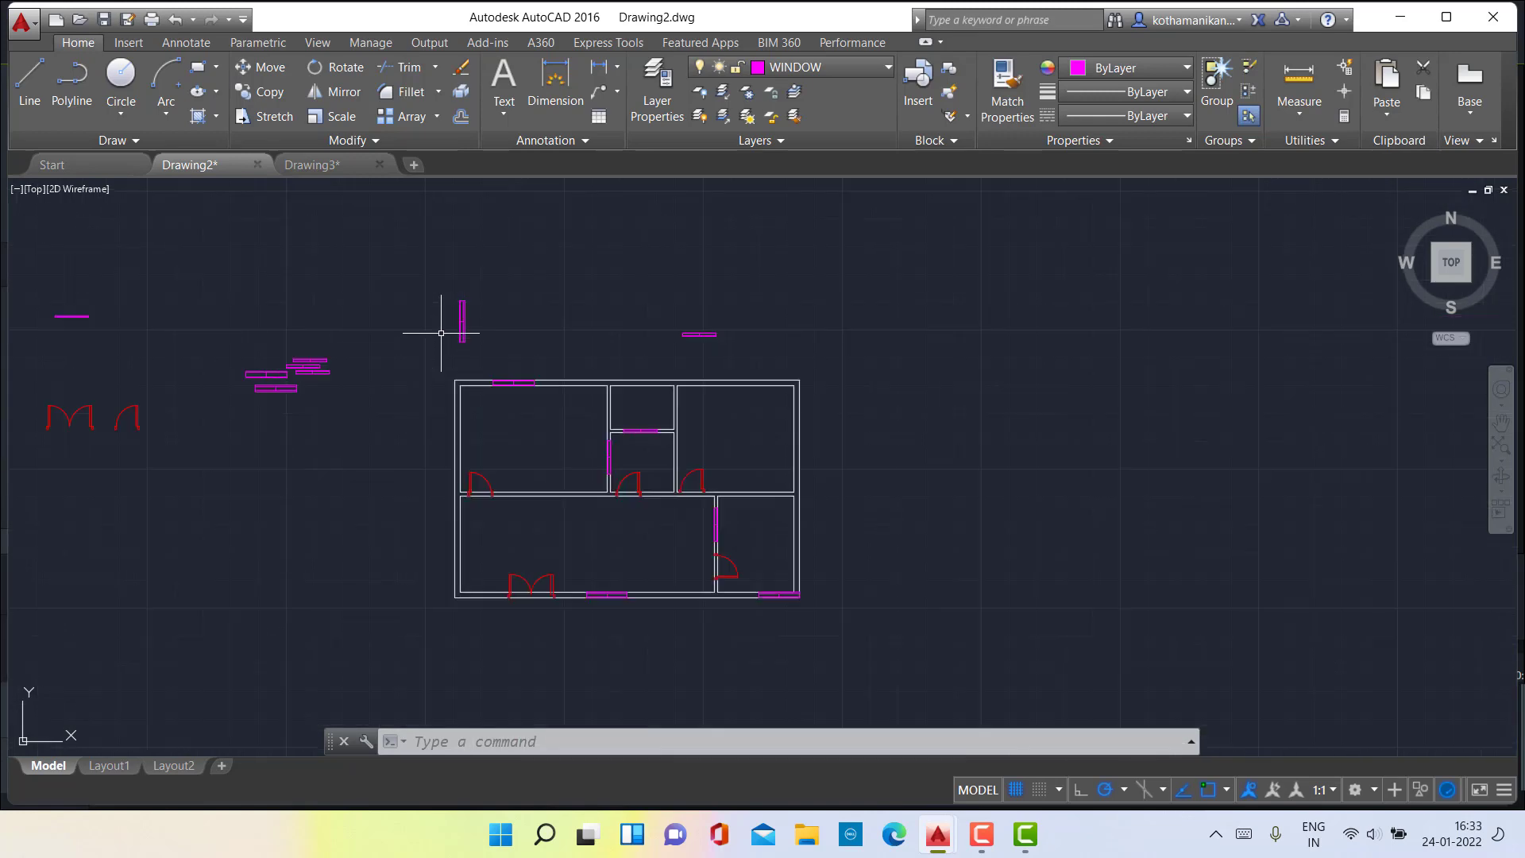
Copy the vertical window above the plan by its lower-right corner to one spot on its right and another at its lower left.
{"action": "mouse_move", "coordinate": [449, 287]}
{"action": "left_mouse_down"}
{"action": "mouse_move", "coordinate": [439, 299]}
{"action": "mouse_move", "coordinate": [461, 326]}
{"action": "mouse_move", "coordinate": [493, 330]}
{"action": "mouse_move", "coordinate": [501, 313]}
{"action": "left_mouse_up"}
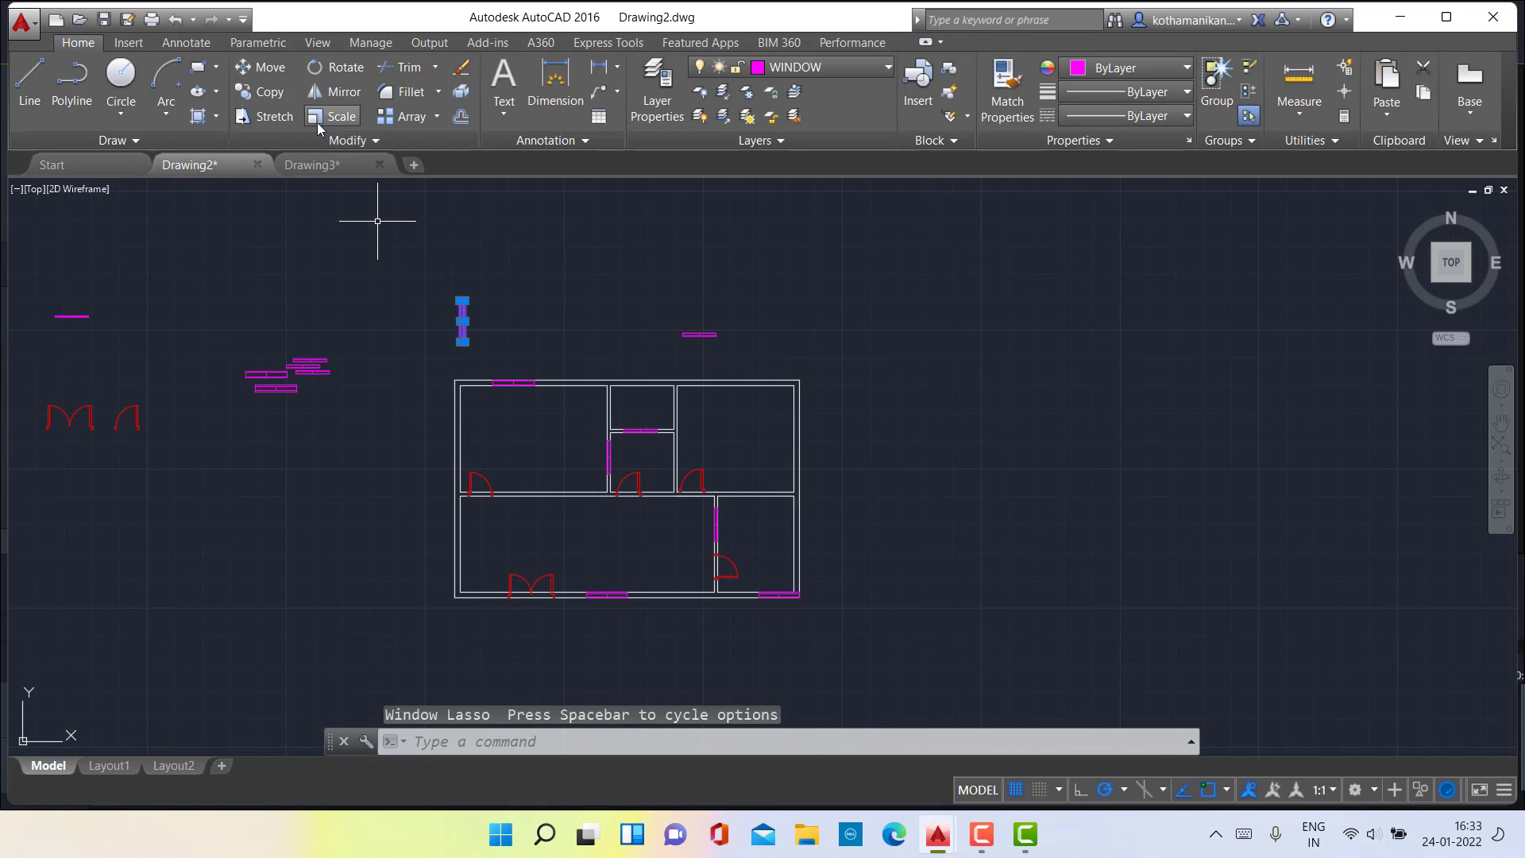
{"action": "left_click", "coordinate": [269, 93]}
{"action": "scroll", "coordinate": [449, 326], "scroll_direction": "up", "scroll_amount": 6}
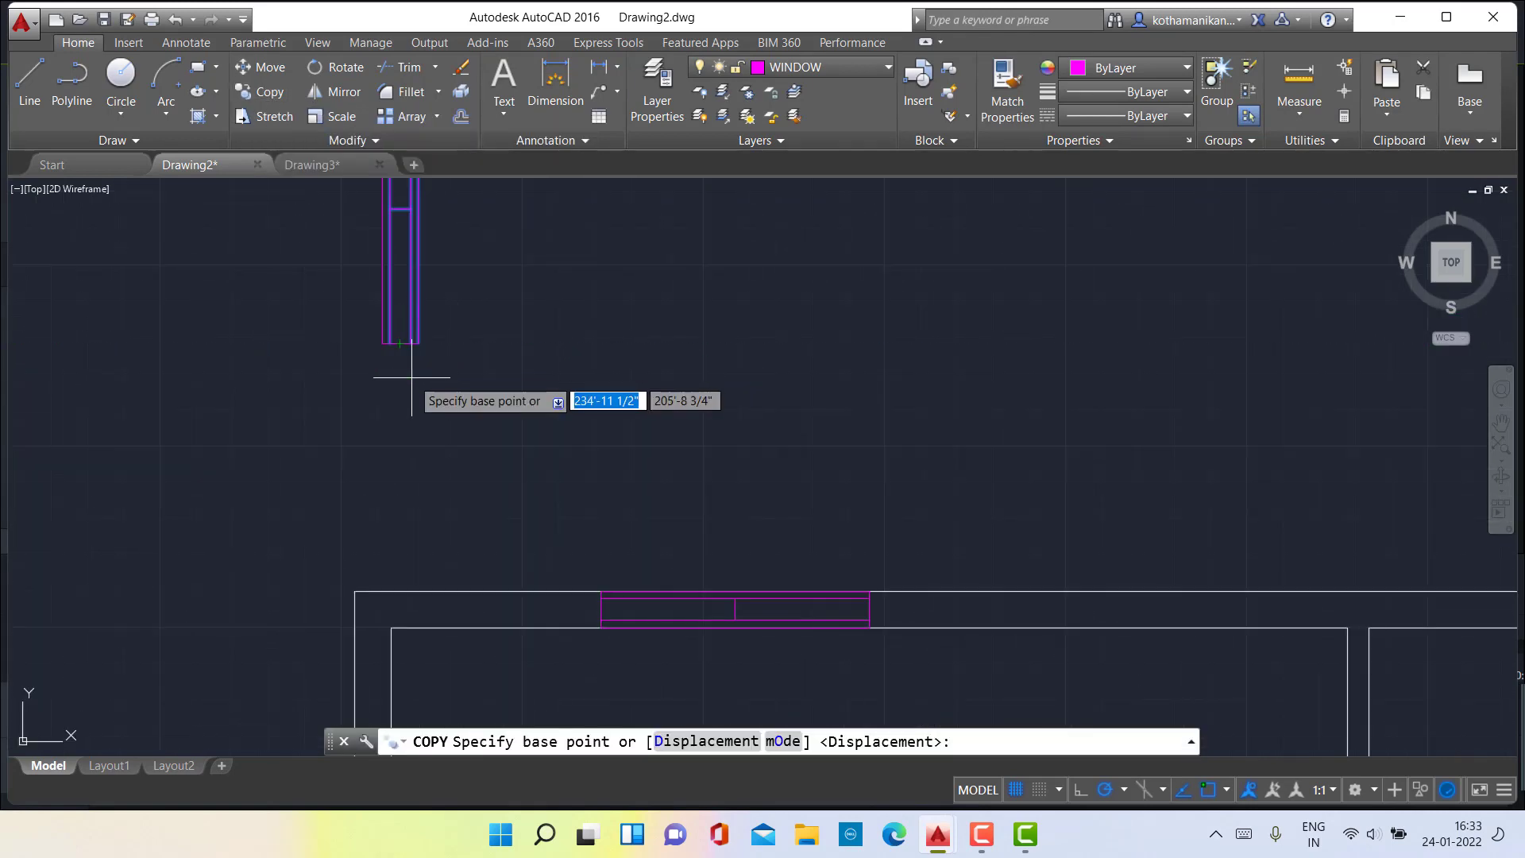
{"action": "left_click", "coordinate": [418, 343]}
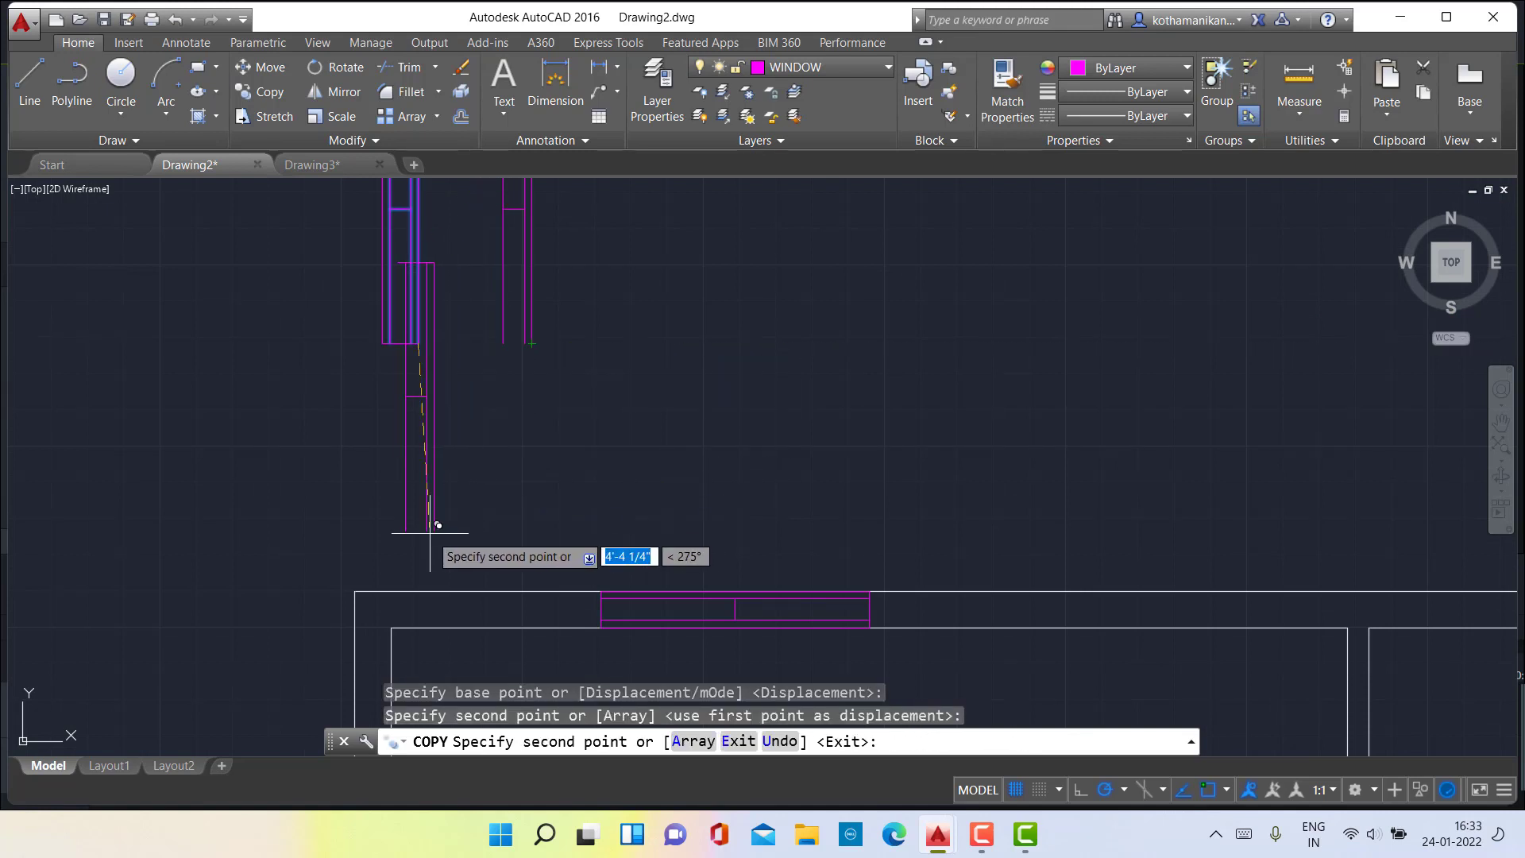
{"action": "left_click", "coordinate": [317, 501]}
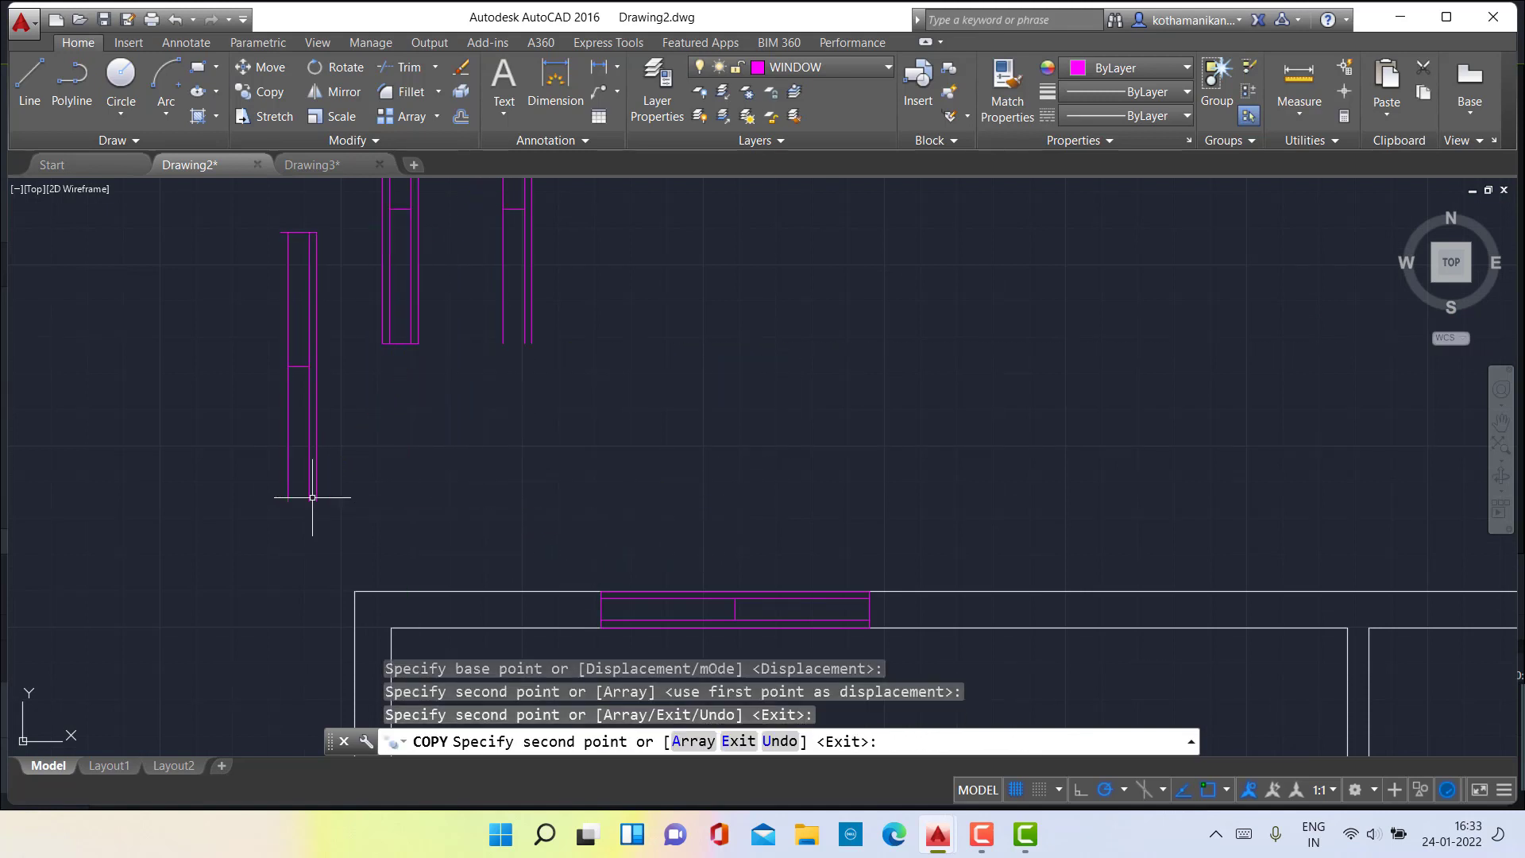
{"action": "key", "text": "Escape"}
{"action": "key", "text": "Escape"}
{"action": "key", "text": "Escape"}
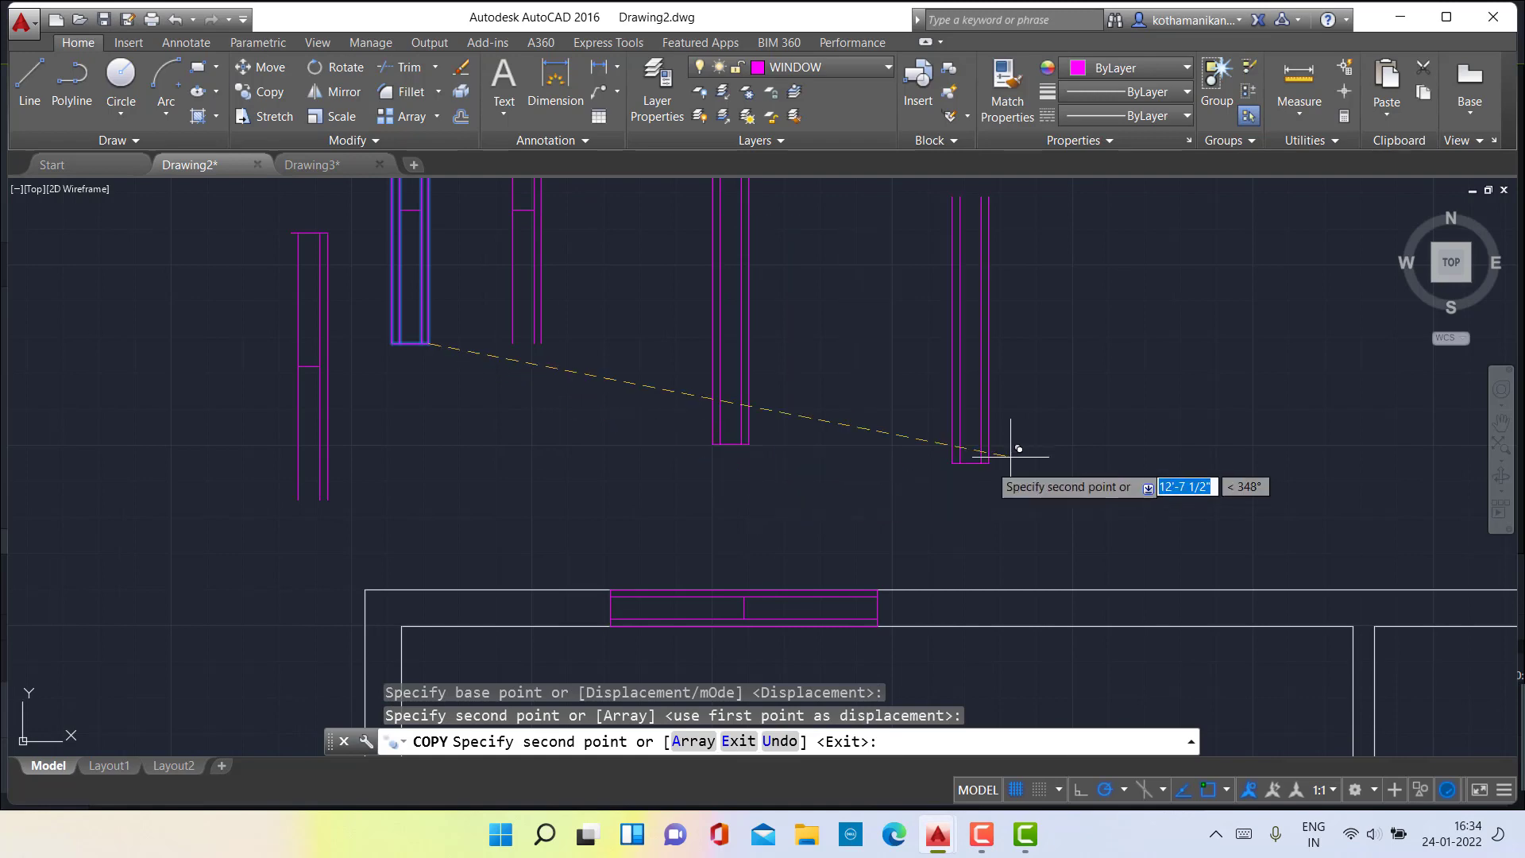
Copy the selected vertical window by its lower-right corner into the right outer wall, down at the plan's lower-right outer corner.
{"action": "scroll", "coordinate": [1024, 464], "scroll_direction": "down", "scroll_amount": 3}
{"action": "scroll", "coordinate": [1011, 470], "scroll_direction": "down", "scroll_amount": 1}
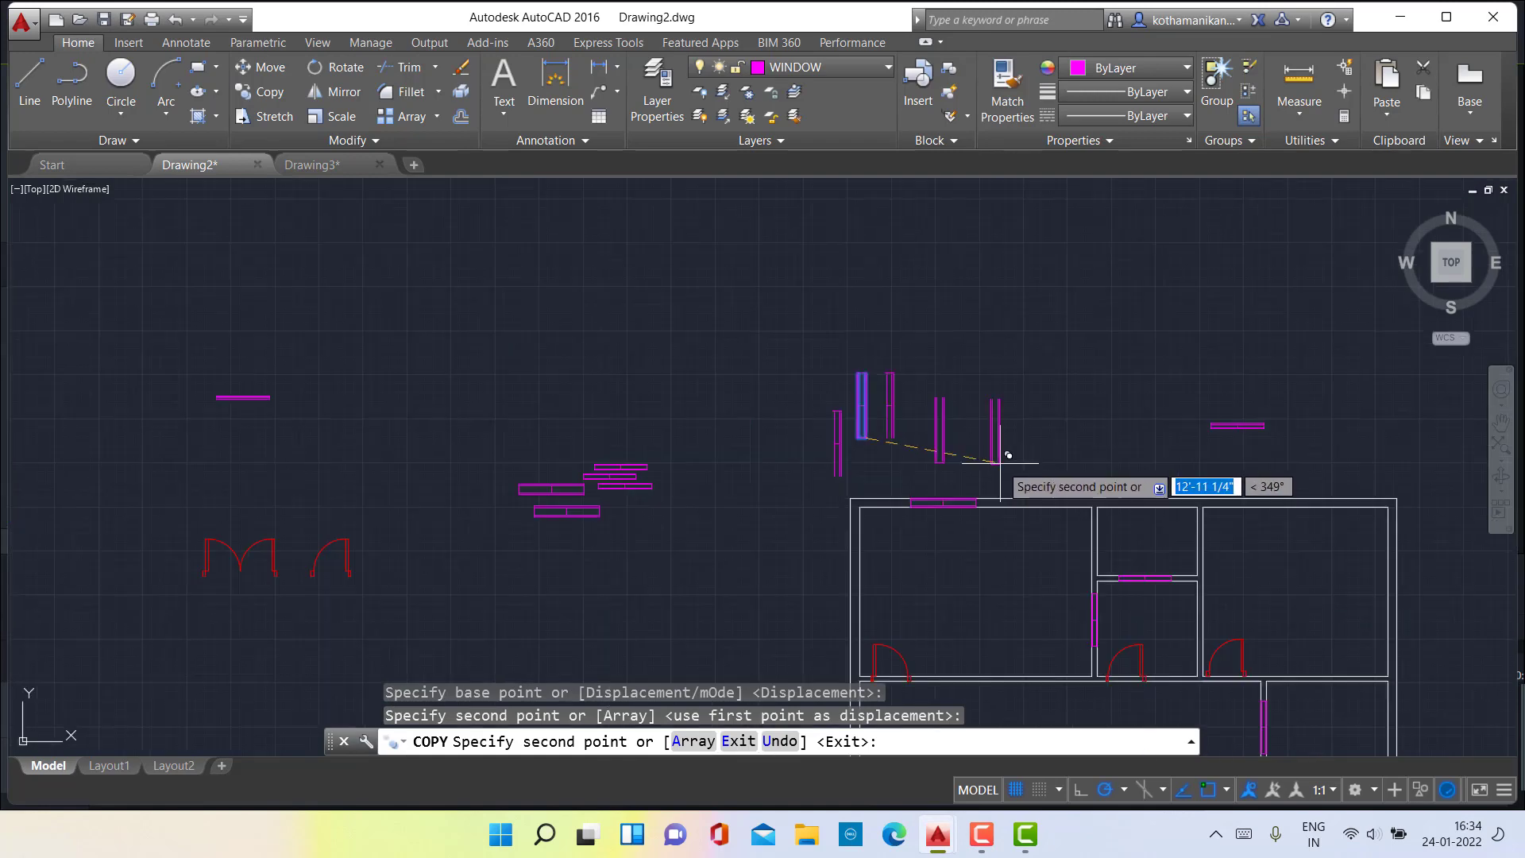
{"action": "middle_click_drag", "start_coordinate": [1011, 477], "coordinate": [649, 340]}
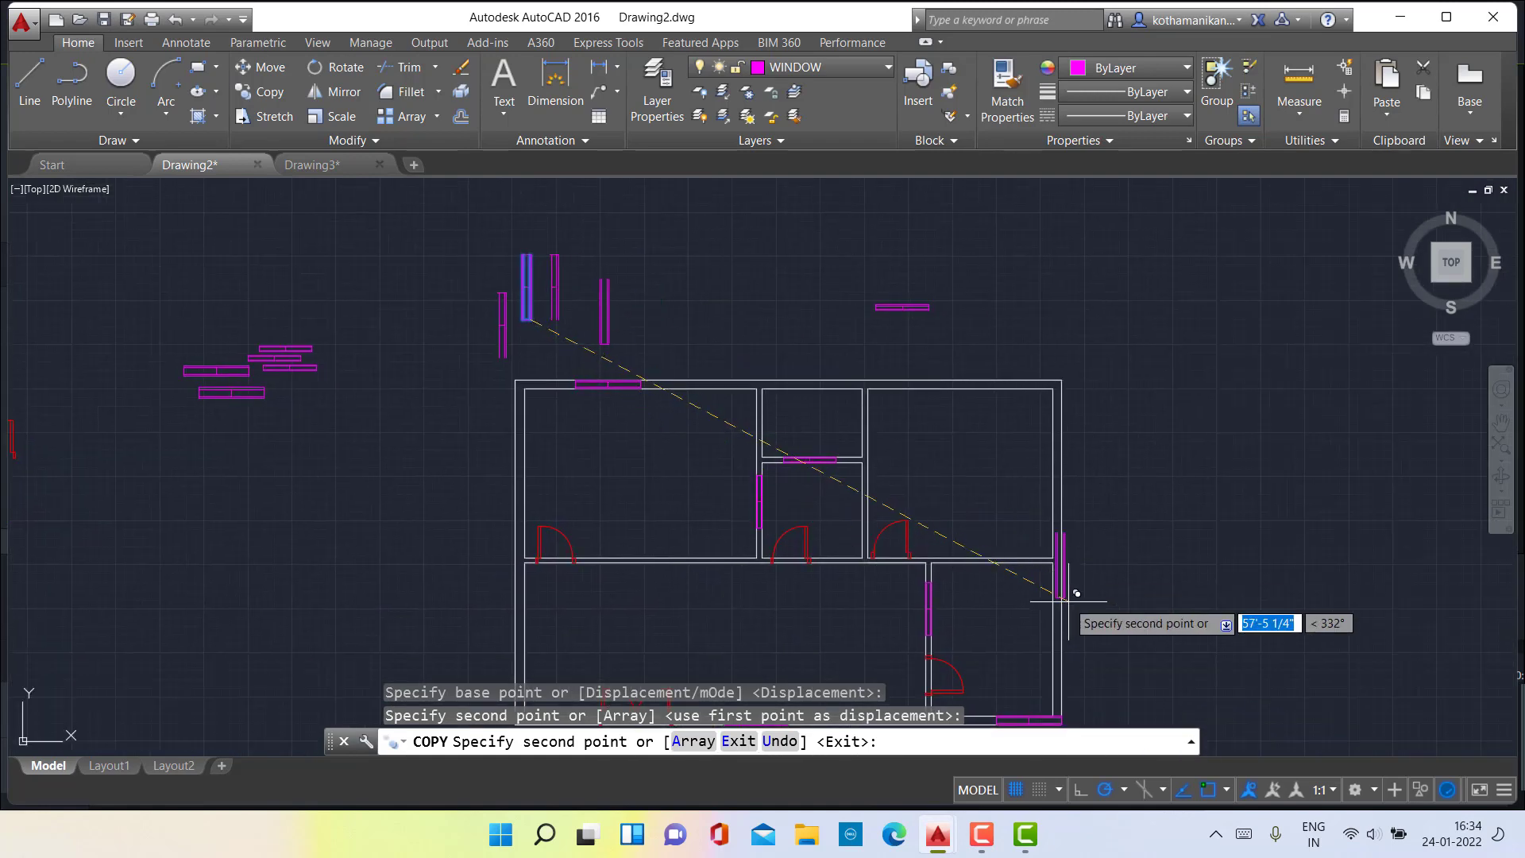
{"action": "scroll", "coordinate": [1069, 642], "scroll_direction": "up", "scroll_amount": 10}
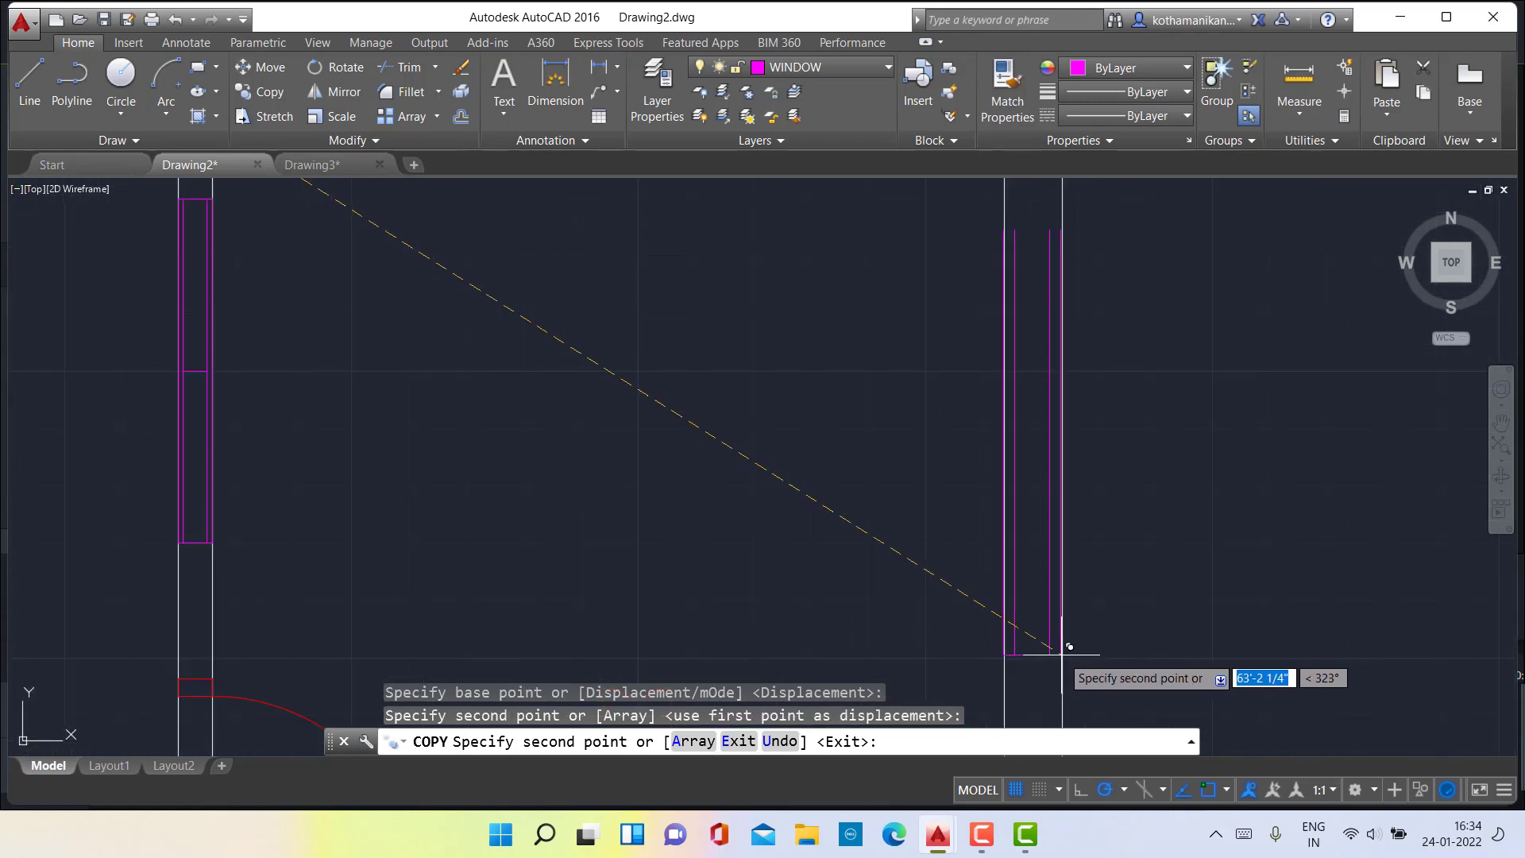
{"action": "left_click", "coordinate": [1070, 647]}
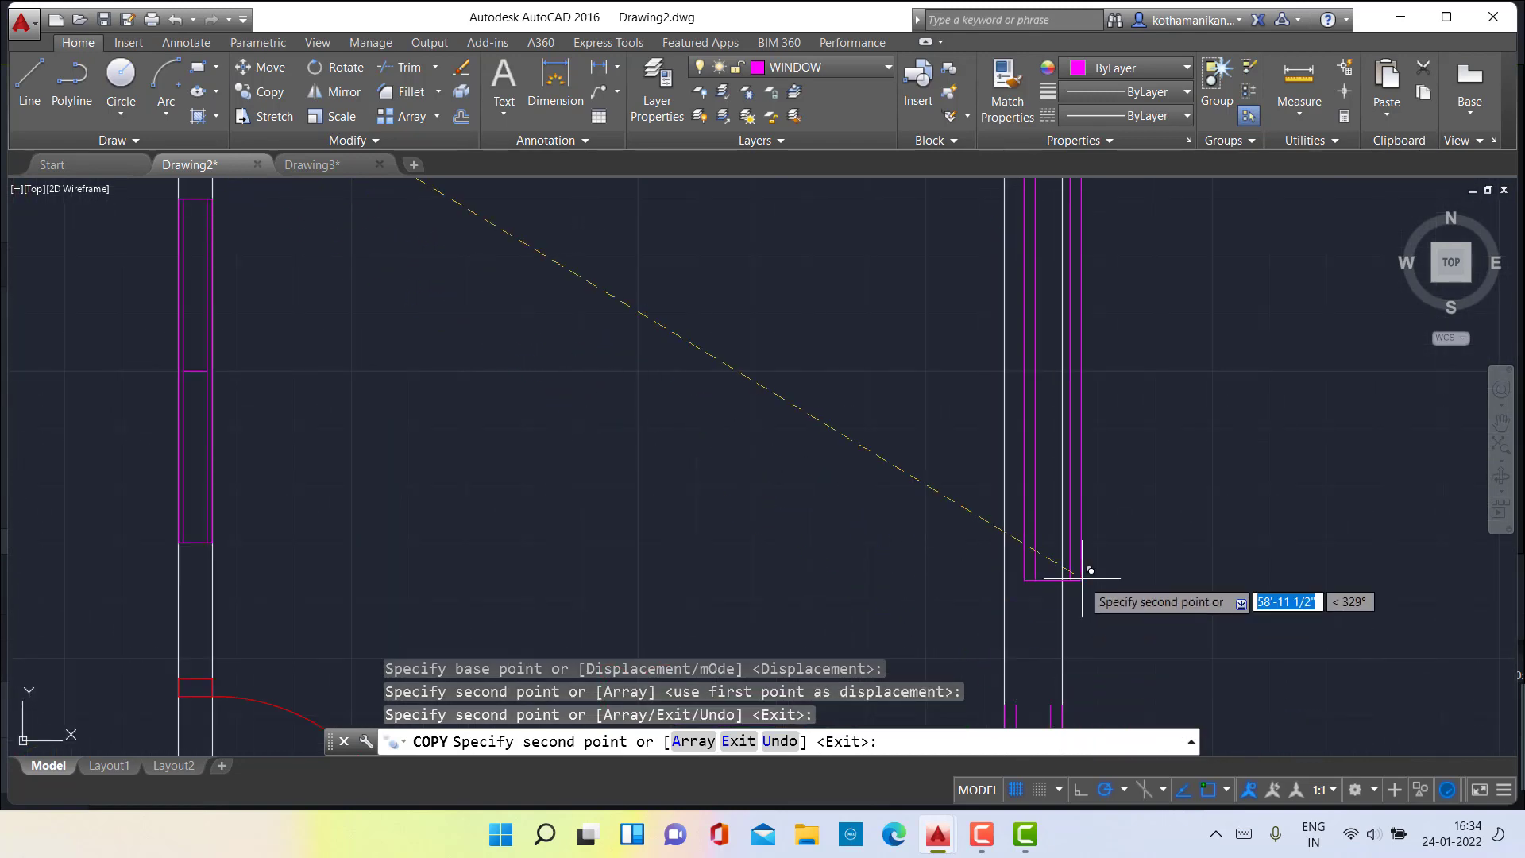
Copy the same vertical window into the large lower room's left wall, at the midpoint of the inner wall line, and end copying.
{"action": "scroll", "coordinate": [1076, 590], "scroll_direction": "down", "scroll_amount": 6}
{"action": "scroll", "coordinate": [340, 548], "scroll_direction": "down", "scroll_amount": 4}
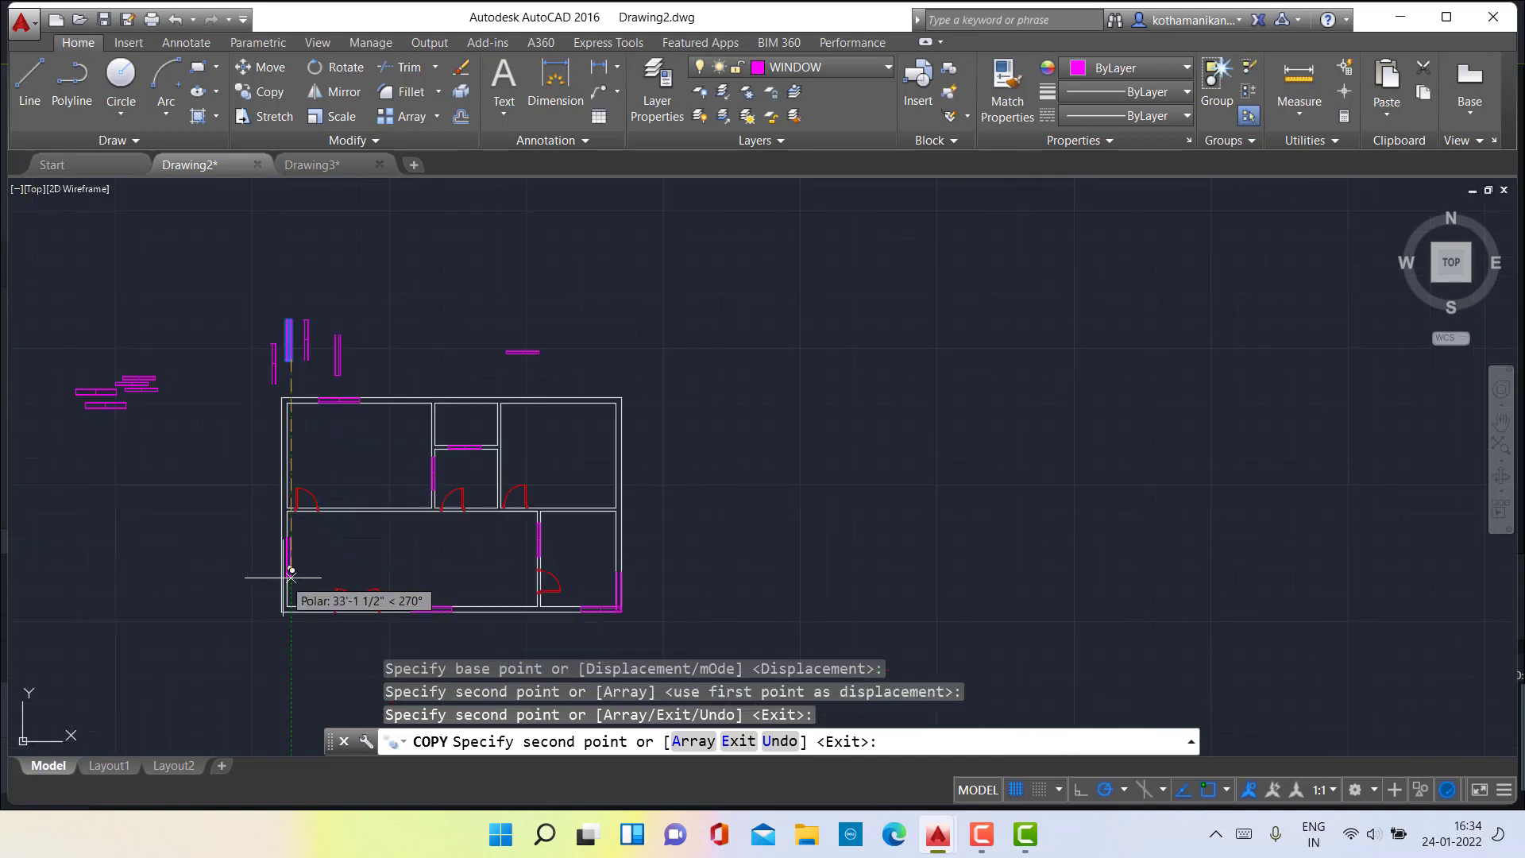
{"action": "scroll", "coordinate": [291, 570], "scroll_direction": "up", "scroll_amount": 4}
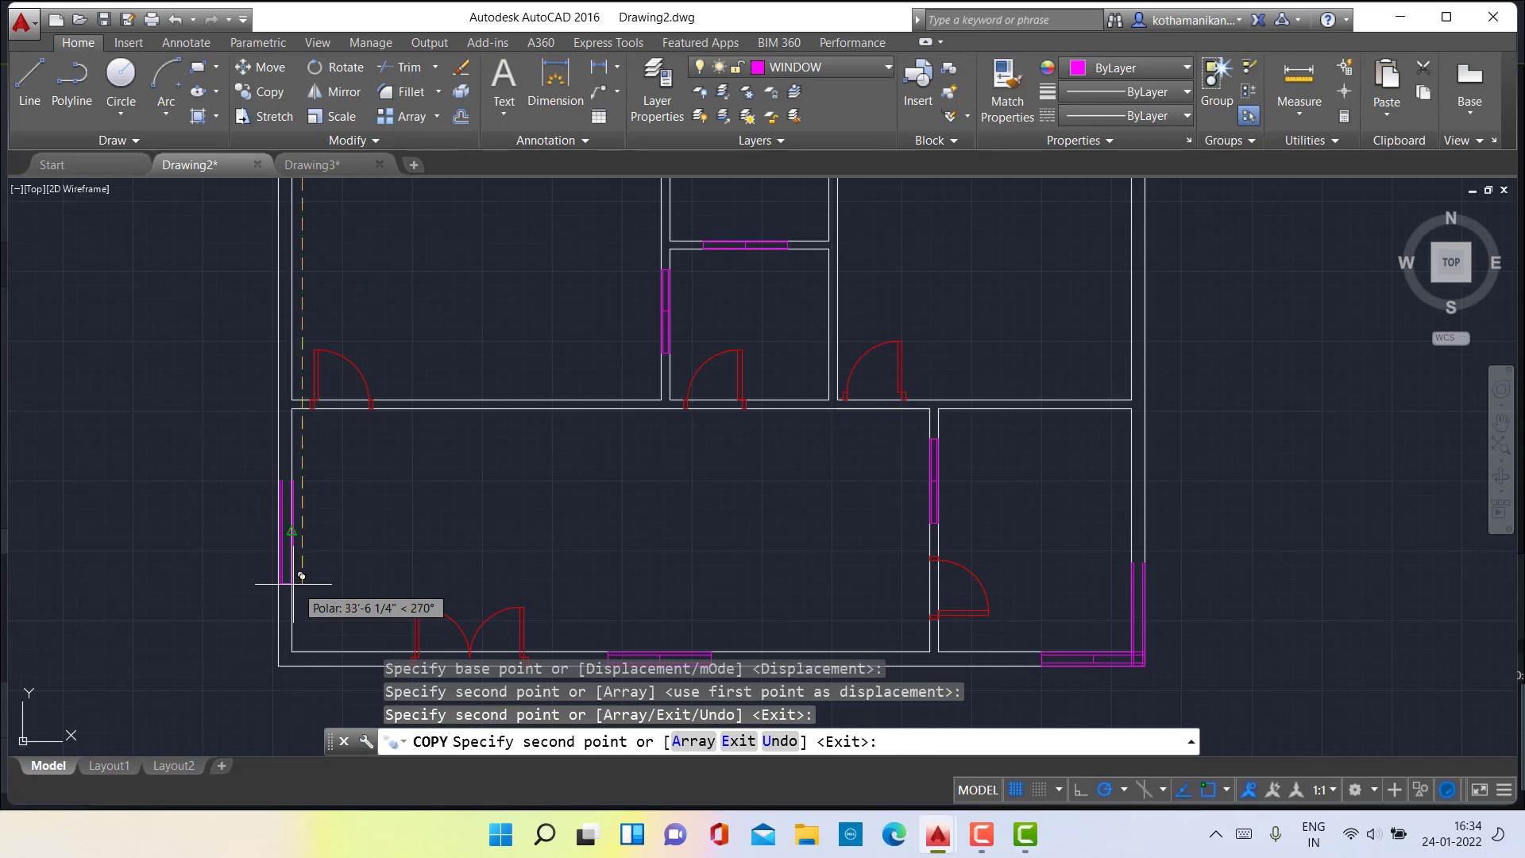
{"action": "scroll", "coordinate": [298, 574], "scroll_direction": "up", "scroll_amount": 7}
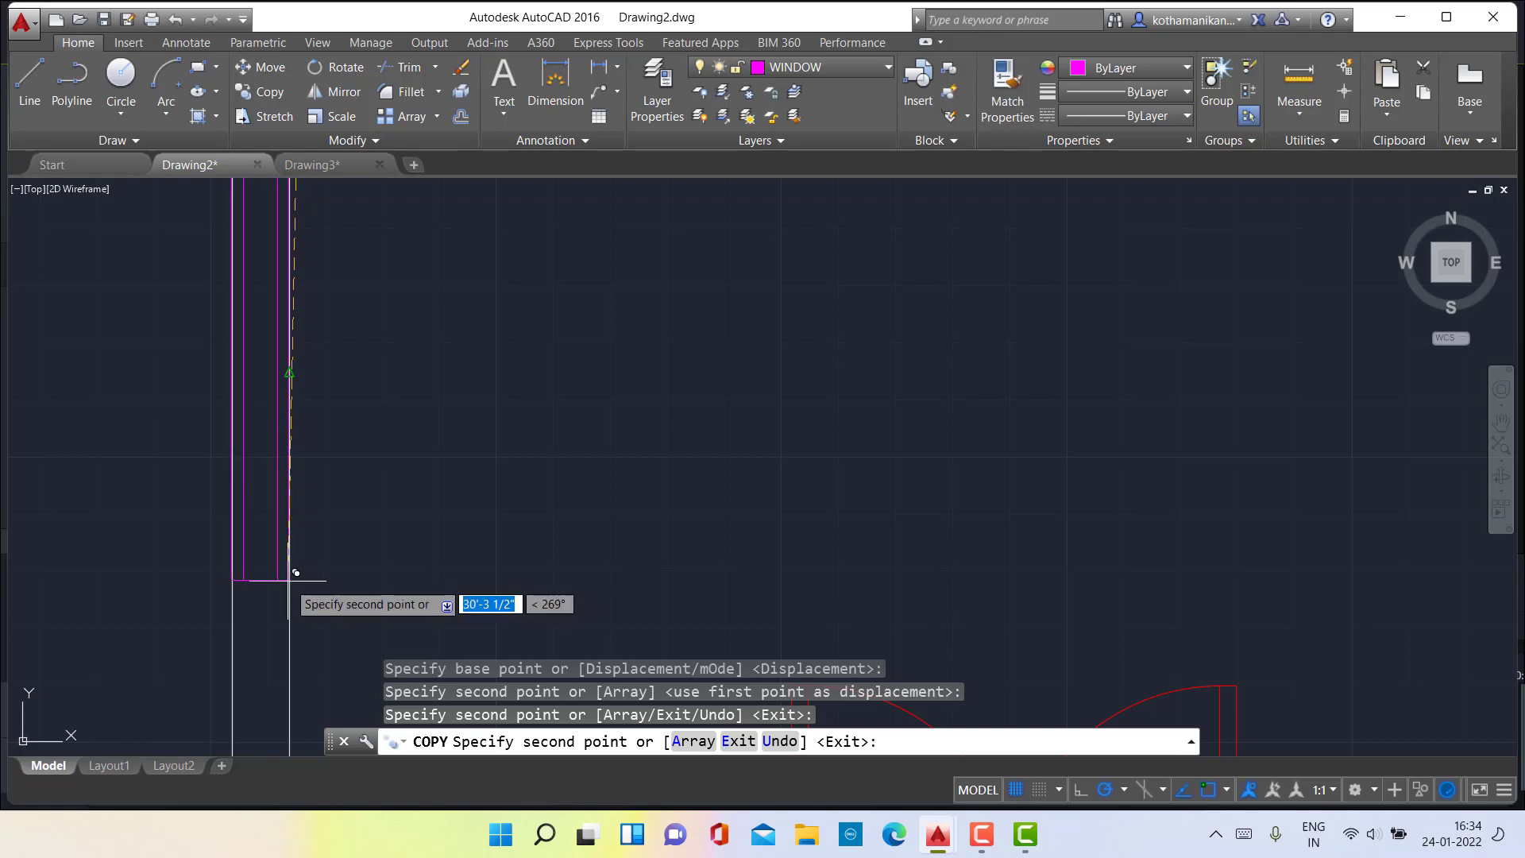
{"action": "left_click", "coordinate": [295, 572]}
{"action": "scroll", "coordinate": [293, 576], "scroll_direction": "down", "scroll_amount": 6}
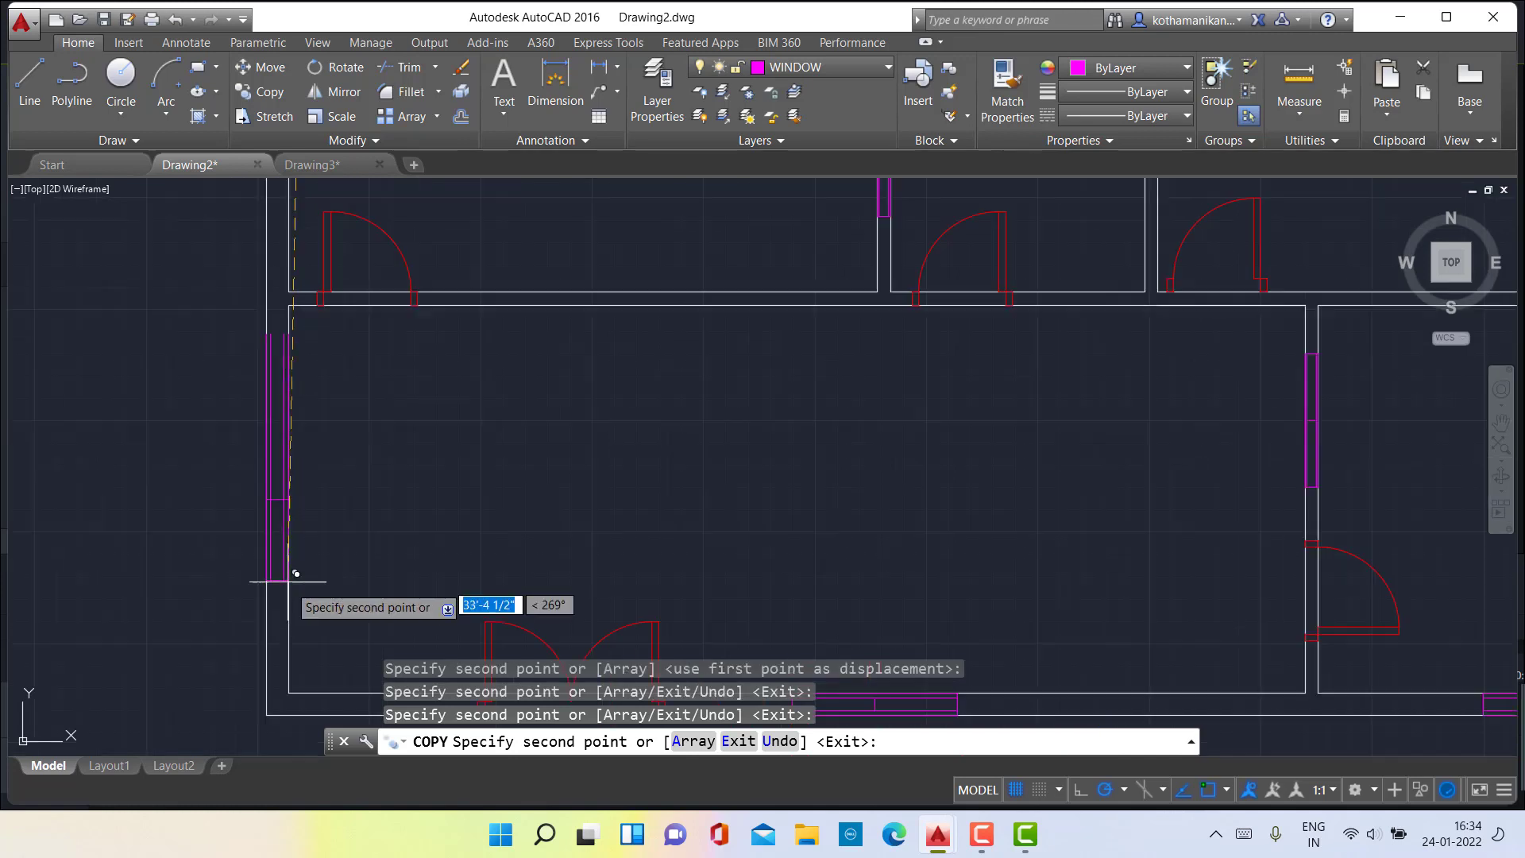
{"action": "key", "text": "Escape"}
{"action": "key", "text": "Escape"}
{"action": "key", "text": "Escape"}
{"action": "key", "text": "Escape"}
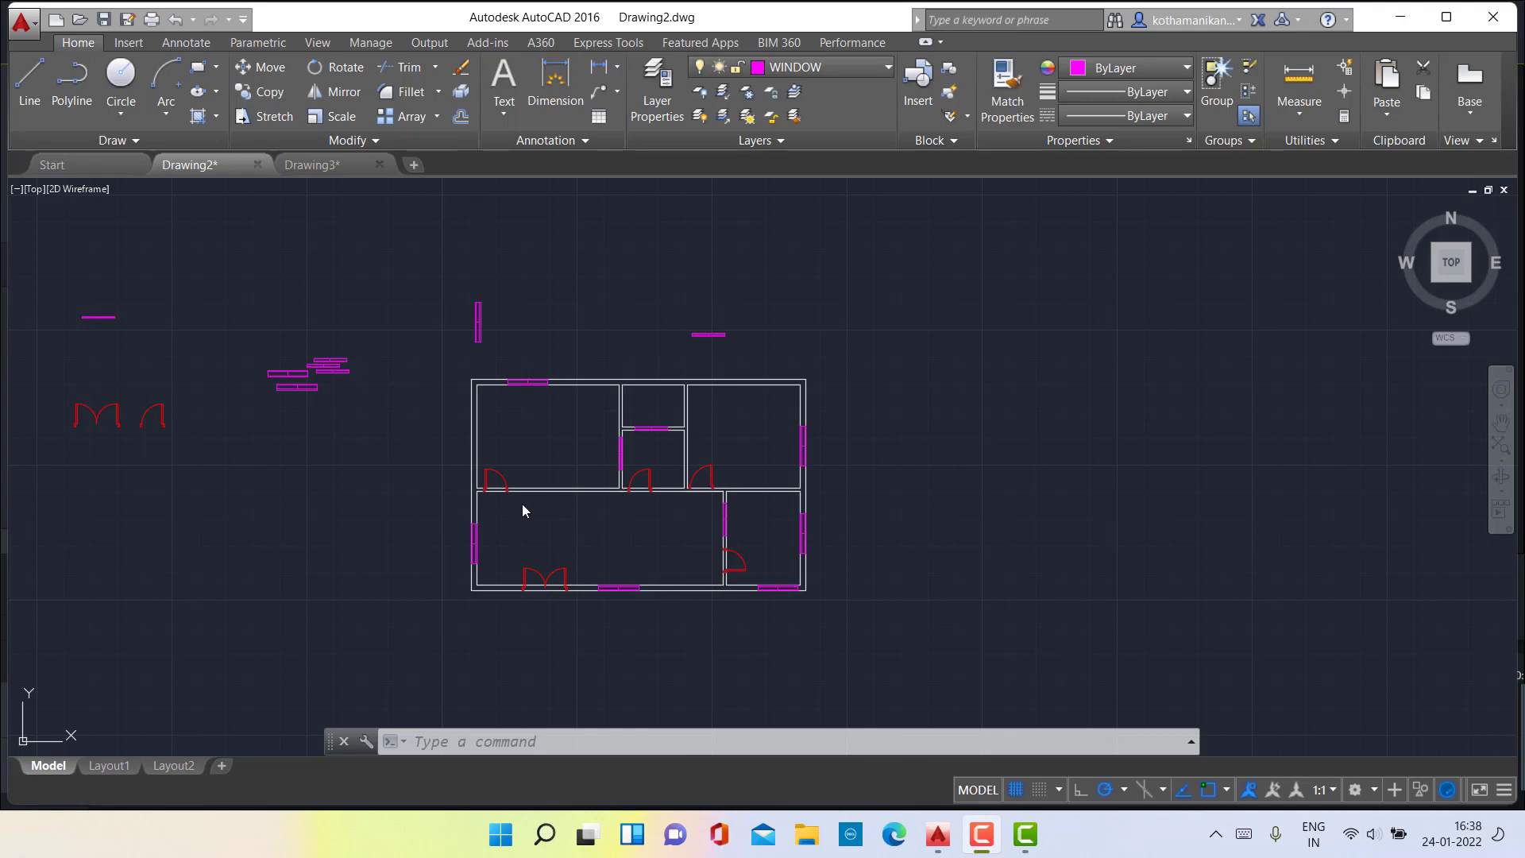
{"action": "scroll", "coordinate": [520, 505], "scroll_direction": "up", "scroll_amount": 2}
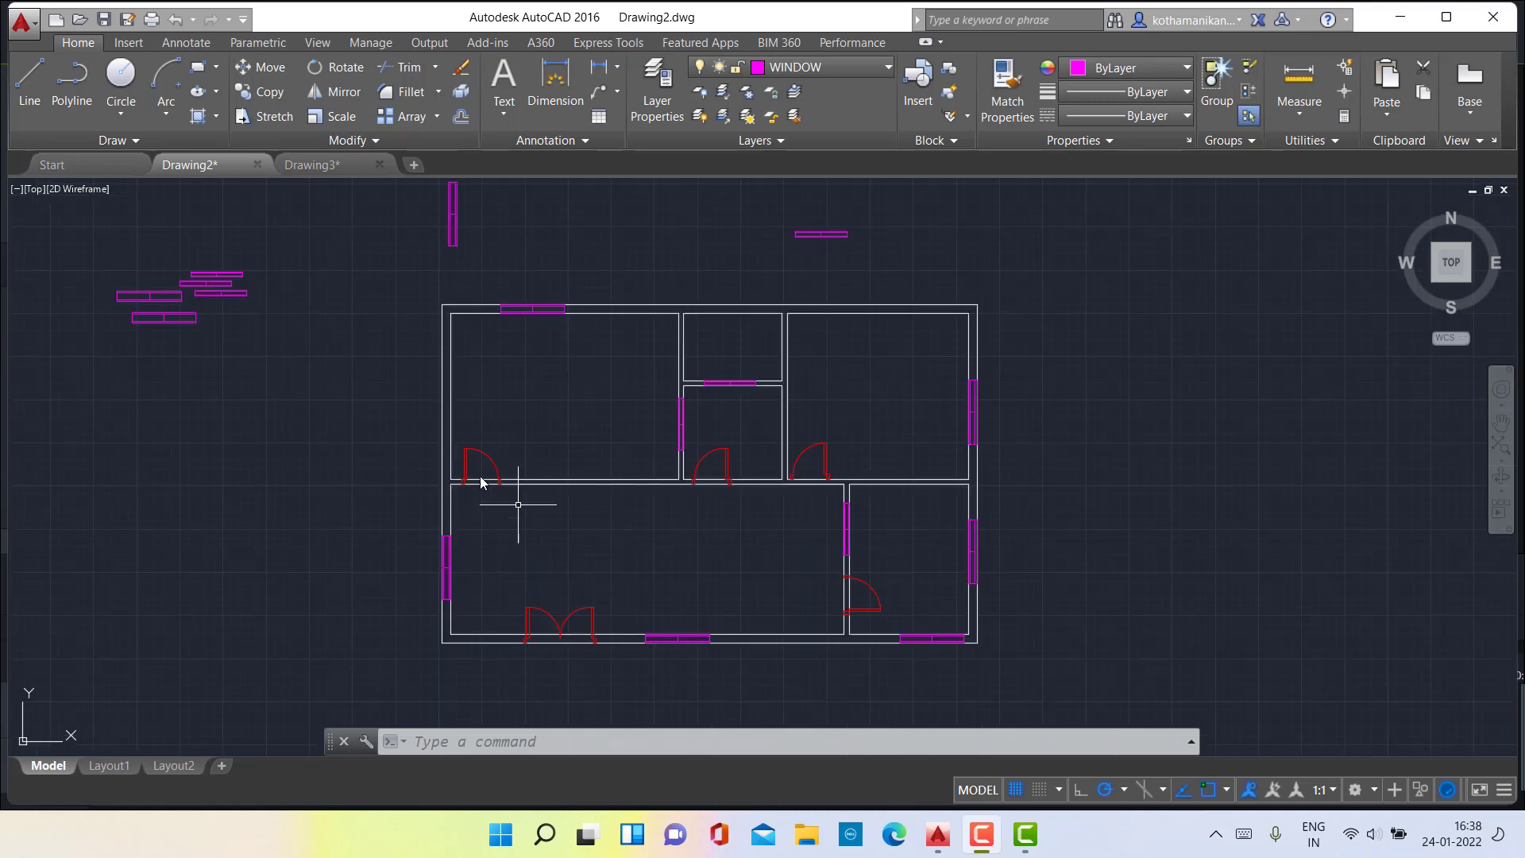